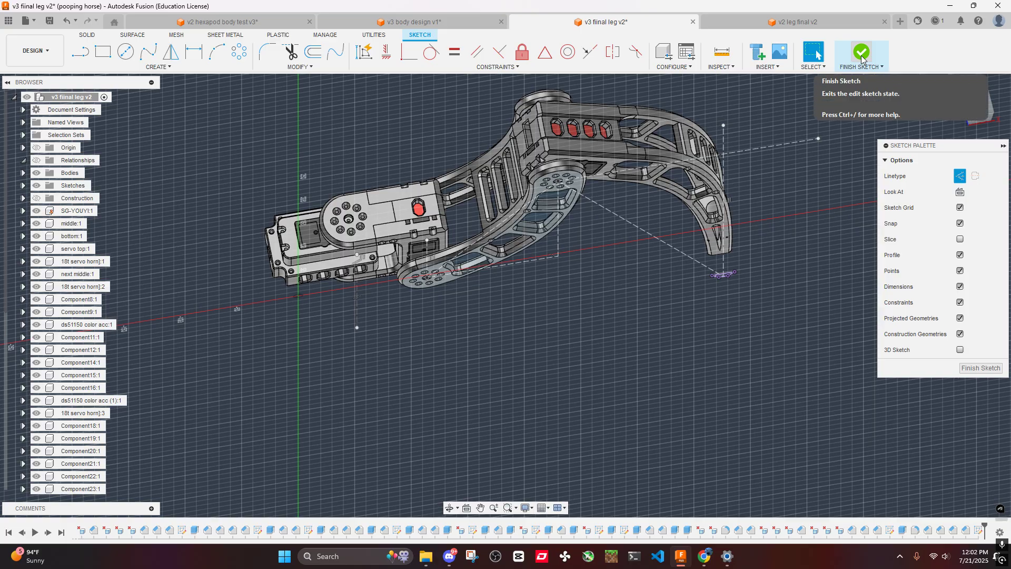
# - Finish the active sketch of the leg
pyautogui.click(862, 55)
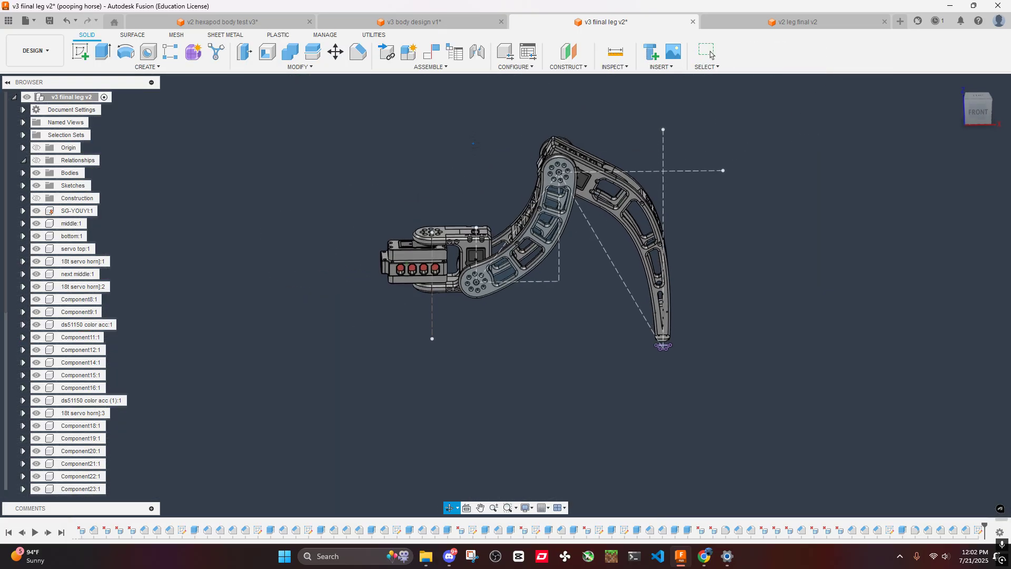
# - Examine the corner screw holes on both sides of the servo housing beneath the rounded bracket, from above and at an angle
pyautogui.keyDown('shift'); pyautogui.moveTo(468, 107); pyautogui.dragTo(457, 252, button='middle'); pyautogui.keyUp('shift')
pyautogui.moveTo(454, 251); pyautogui.dragTo(516, 237, button='middle')
pyautogui.keyDown('shift'); pyautogui.moveTo(510, 232); pyautogui.dragTo(430, 231, button='middle'); pyautogui.keyUp('shift')
pyautogui.scroll(7, 434, 225)
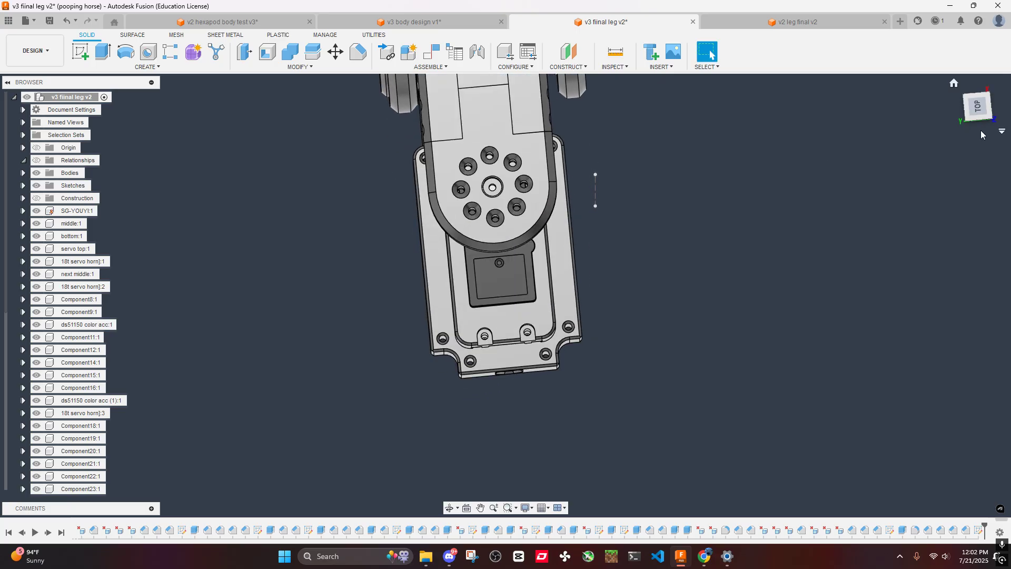
pyautogui.click(971, 111)
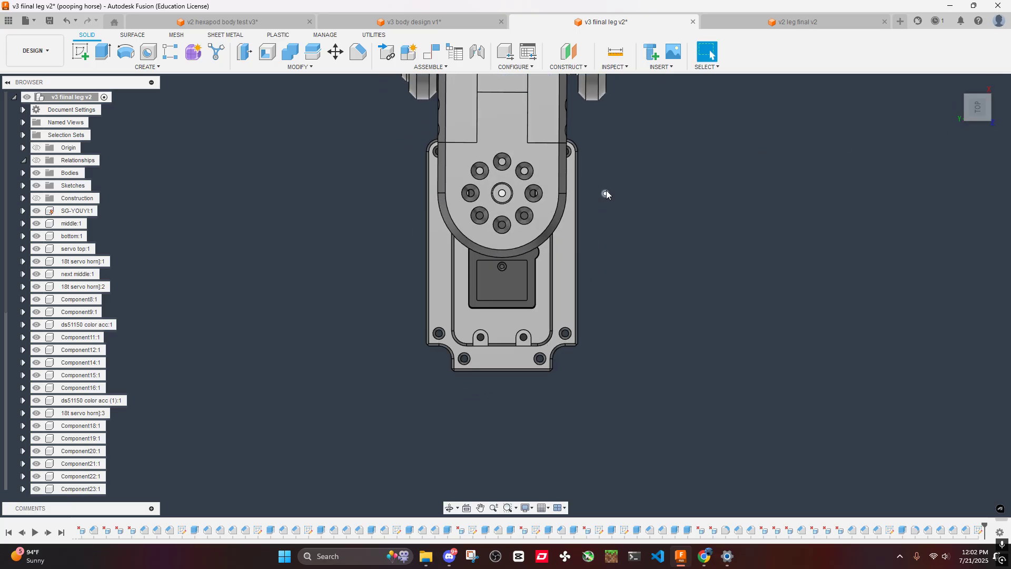
pyautogui.moveTo(622, 199); pyautogui.dragTo(625, 273, button='middle')
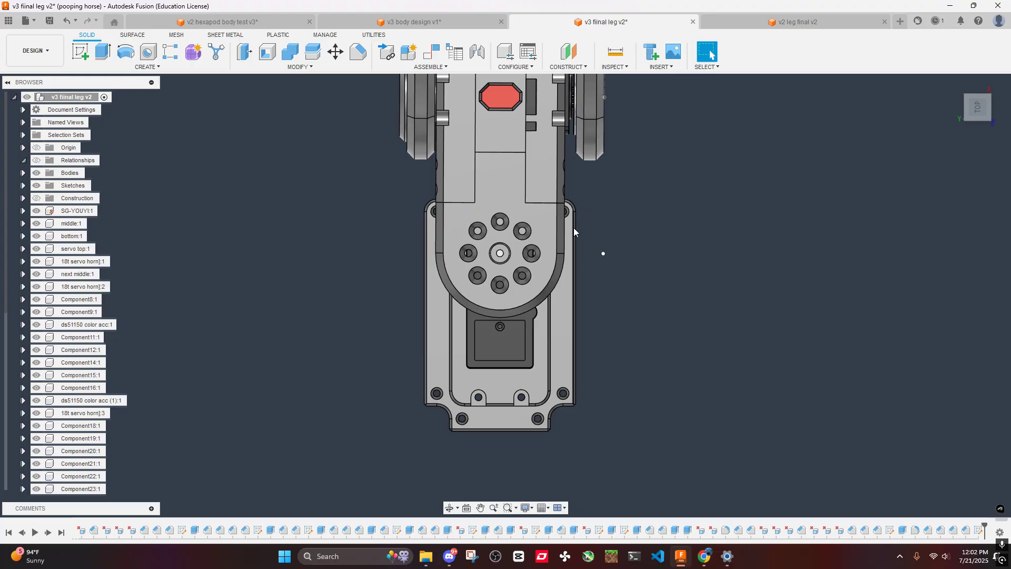
pyautogui.scroll(10, 559, 211)
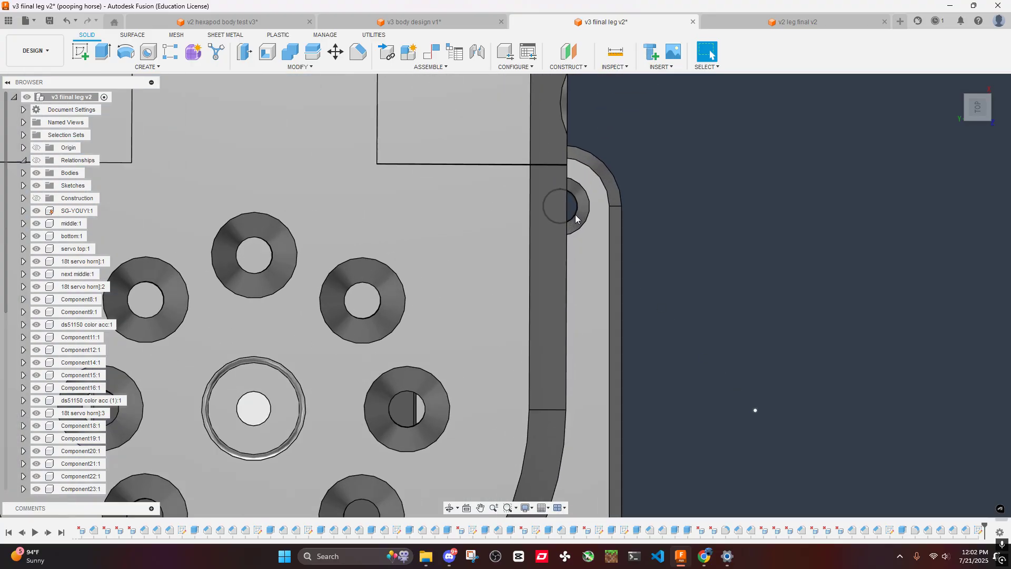
pyautogui.scroll(-10, 558, 207)
pyautogui.scroll(8, 426, 215)
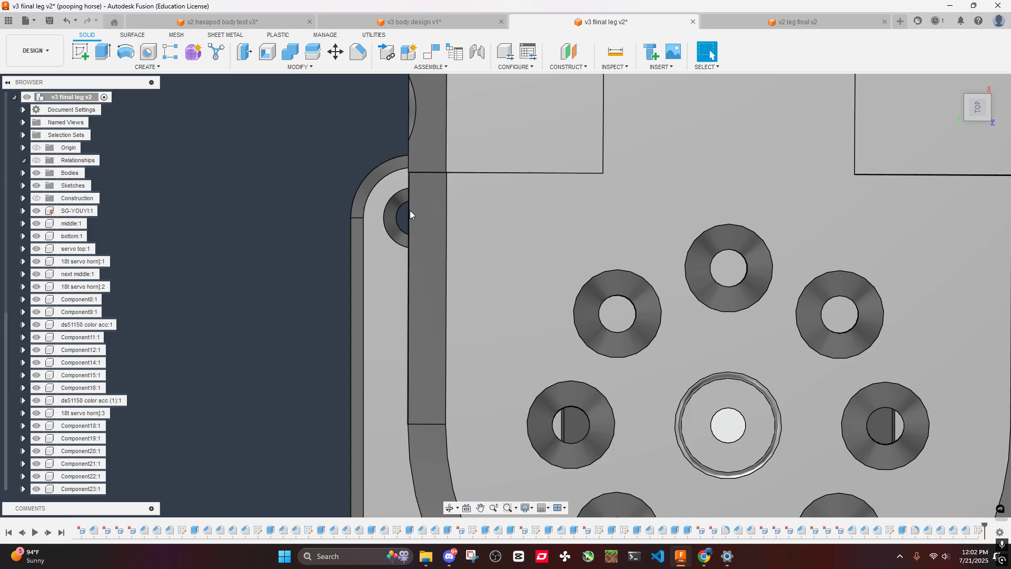
pyautogui.scroll(-3, 431, 217)
pyautogui.scroll(-4, 431, 217)
pyautogui.keyDown('shift'); pyautogui.moveTo(431, 216); pyautogui.dragTo(545, 305, button='middle'); pyautogui.keyUp('shift')
pyautogui.scroll(4, 498, 267)
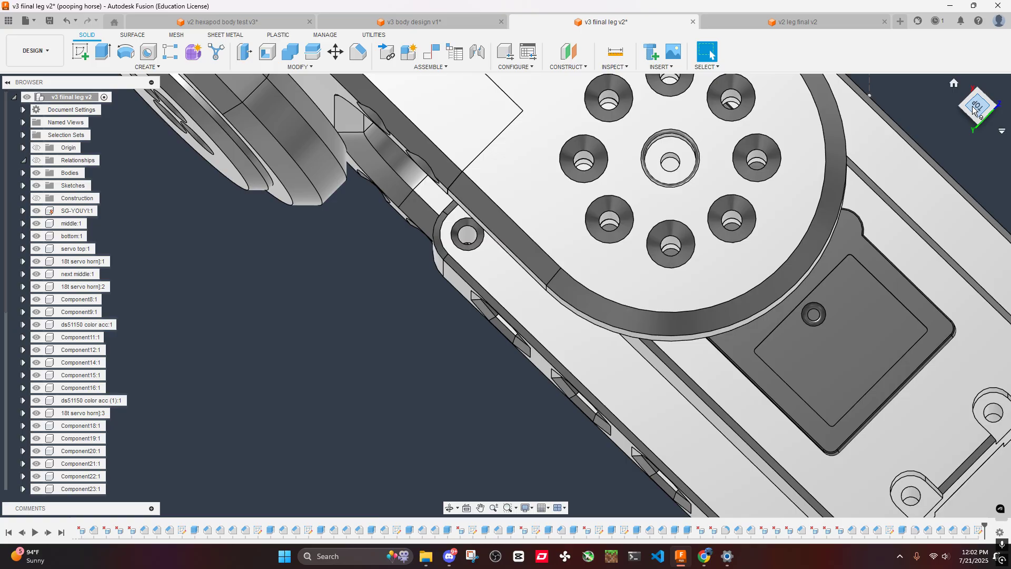
pyautogui.click(973, 107)
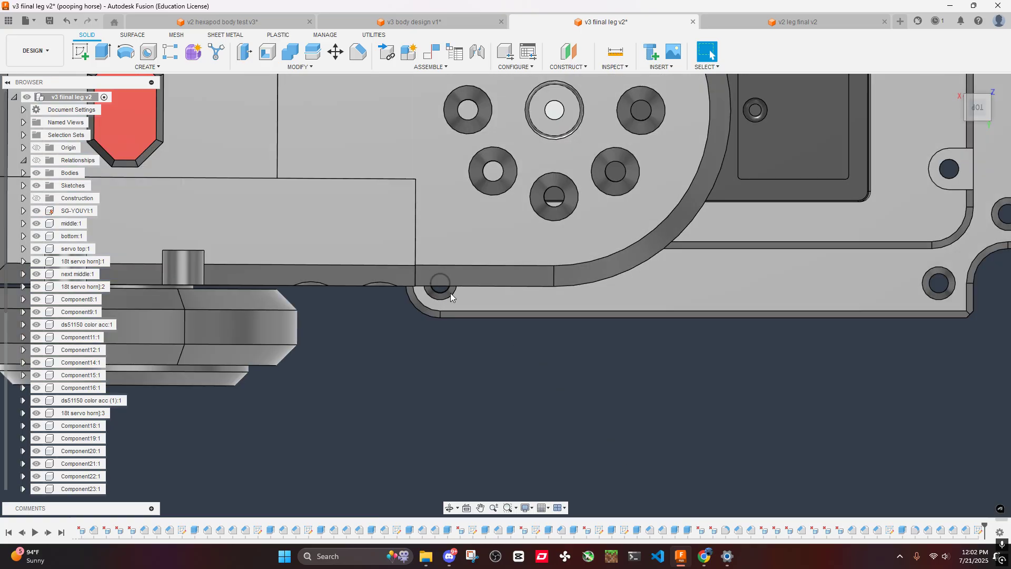
pyautogui.scroll(-4, 452, 288)
pyautogui.keyDown('shift'); pyautogui.moveTo(453, 283); pyautogui.dragTo(476, 261, button='middle'); pyautogui.keyUp('shift')
pyautogui.scroll(5, 469, 222)
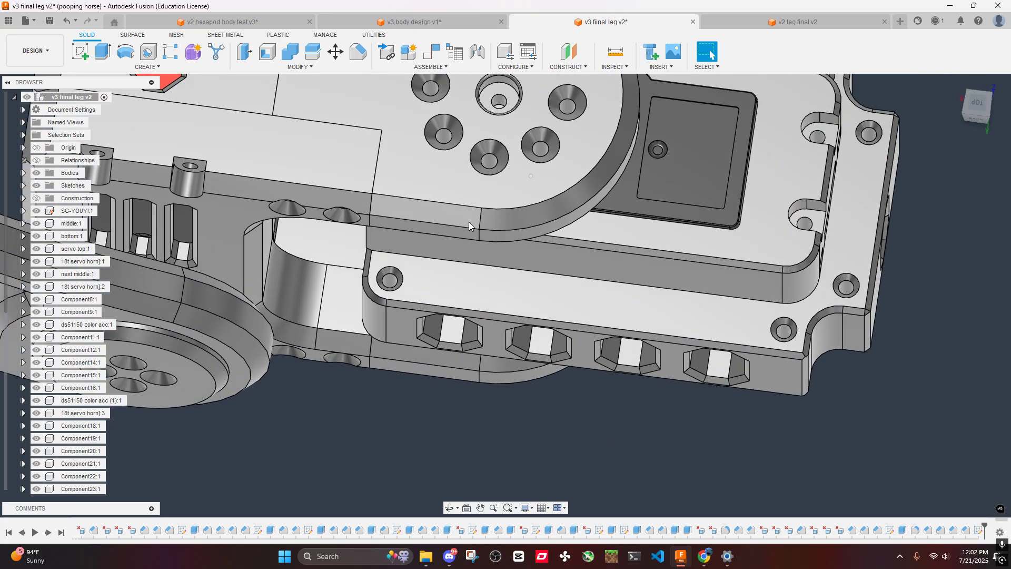
pyautogui.keyDown('shift'); pyautogui.moveTo(469, 222); pyautogui.dragTo(515, 295, button='middle'); pyautogui.keyUp('shift')
pyautogui.scroll(-4, 515, 295)
pyautogui.keyDown('shift'); pyautogui.moveTo(518, 229); pyautogui.dragTo(525, 303, button='middle'); pyautogui.keyUp('shift')
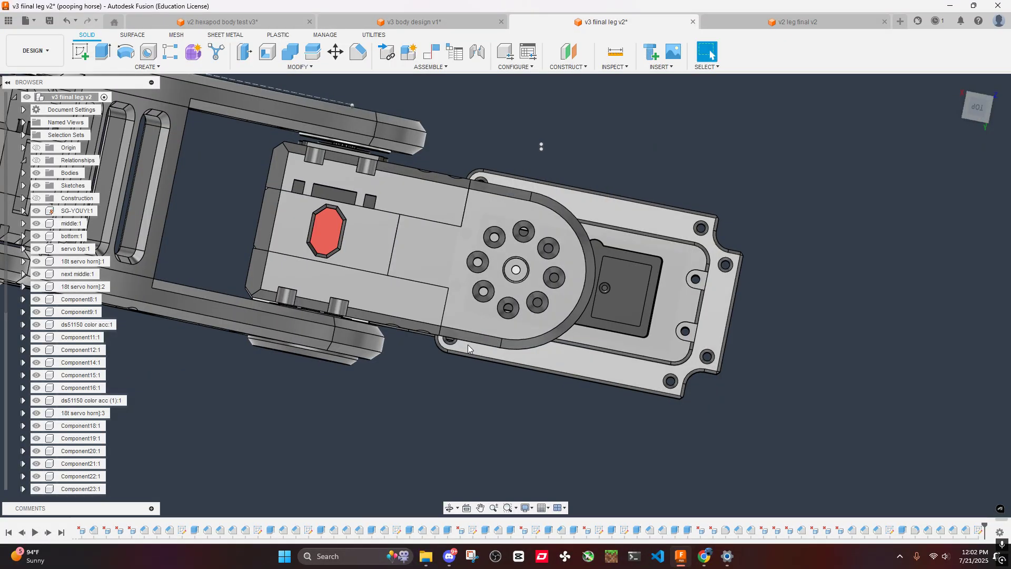
pyautogui.scroll(5, 452, 337)
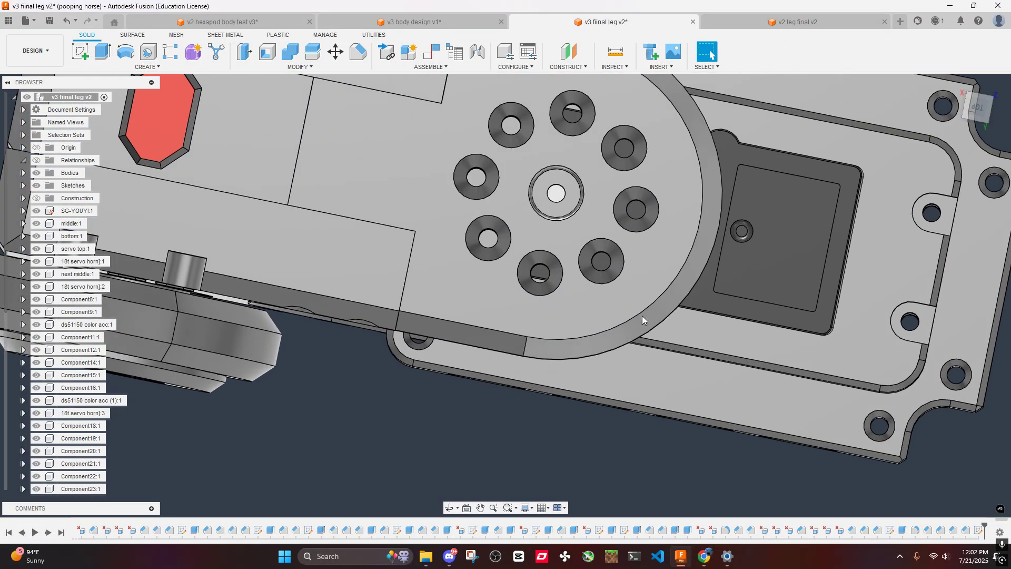
pyautogui.scroll(-5, 629, 318)
pyautogui.keyDown('shift'); pyautogui.moveTo(612, 321); pyautogui.dragTo(630, 190, button='middle'); pyautogui.keyUp('shift')
# - Switch to the v3 body design v1 document and examine the hexapod body and the screw holes at its arm ends
pyautogui.click(426, 22)
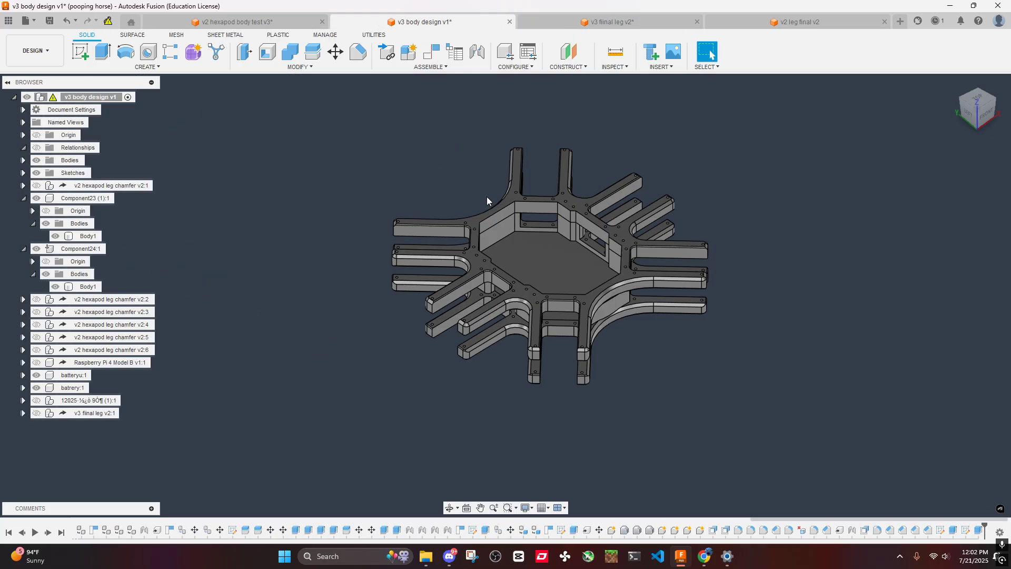
pyautogui.scroll(-2, 526, 244)
pyautogui.keyDown('shift'); pyautogui.moveTo(526, 244); pyautogui.dragTo(535, 303, button='middle'); pyautogui.keyUp('shift')
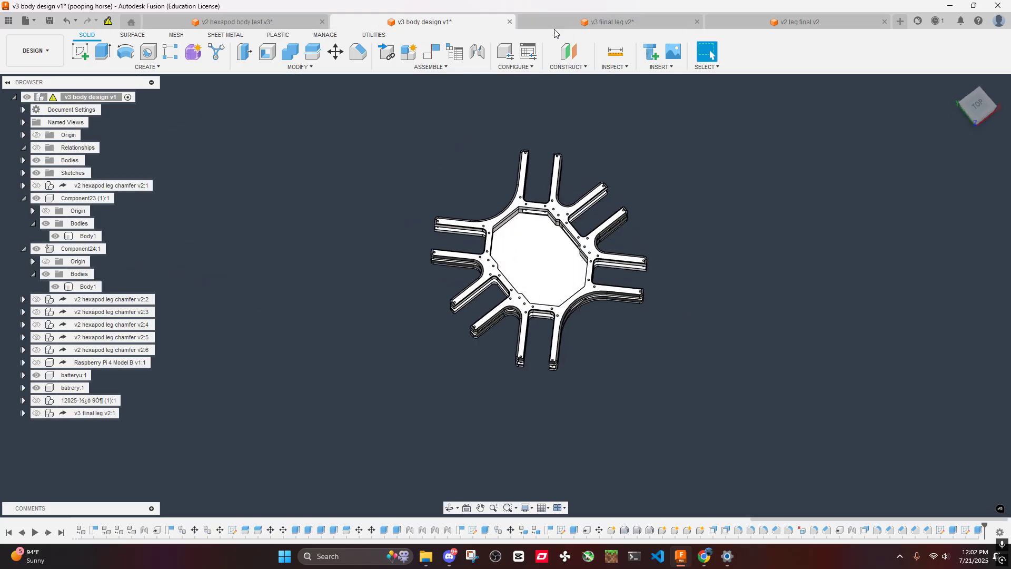
pyautogui.hotkey('ctrl', 'Tab')
pyautogui.click(428, 25)
pyautogui.scroll(4, 563, 302)
pyautogui.keyDown('shift'); pyautogui.moveTo(563, 302); pyautogui.dragTo(618, 226, button='middle'); pyautogui.keyUp('shift')
pyautogui.scroll(3, 620, 358)
pyautogui.scroll(5, 618, 356)
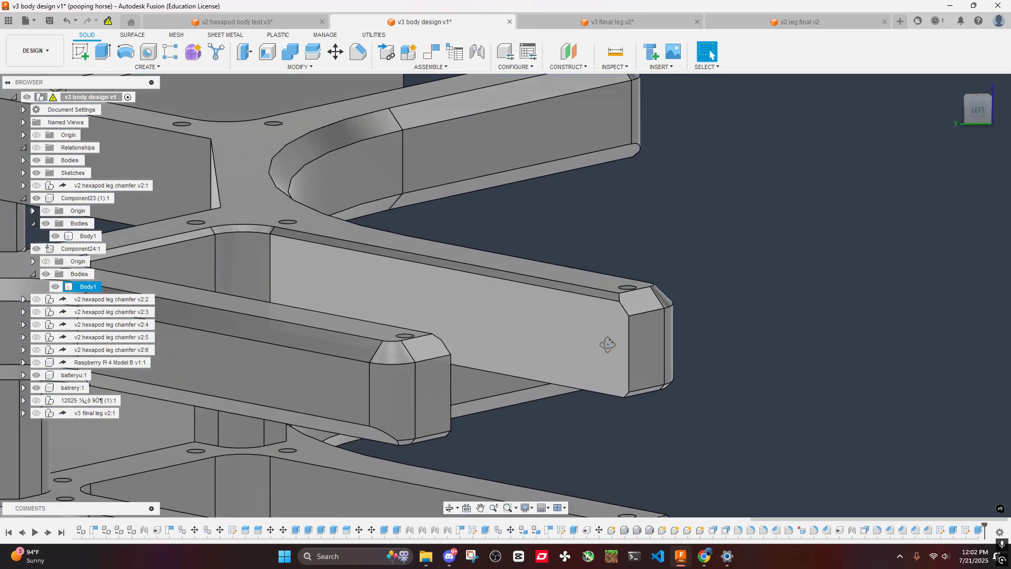
# - Check the leg-to-body assembly in v2 hexapod body test v3 and return to the v3 fiinal leg v2 document
pyautogui.click(206, 25)
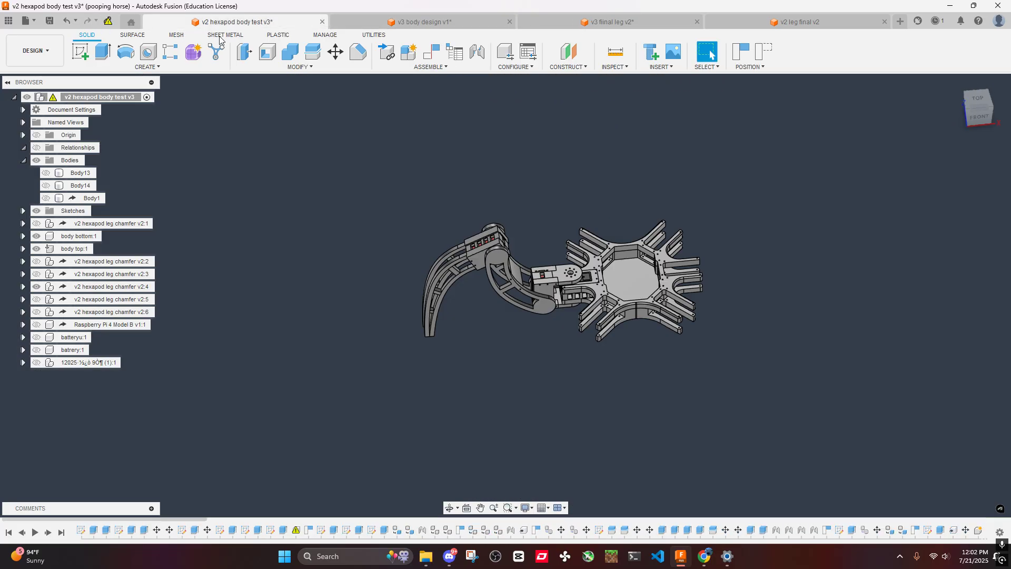
pyautogui.hotkey('ctrl', 'Tab')
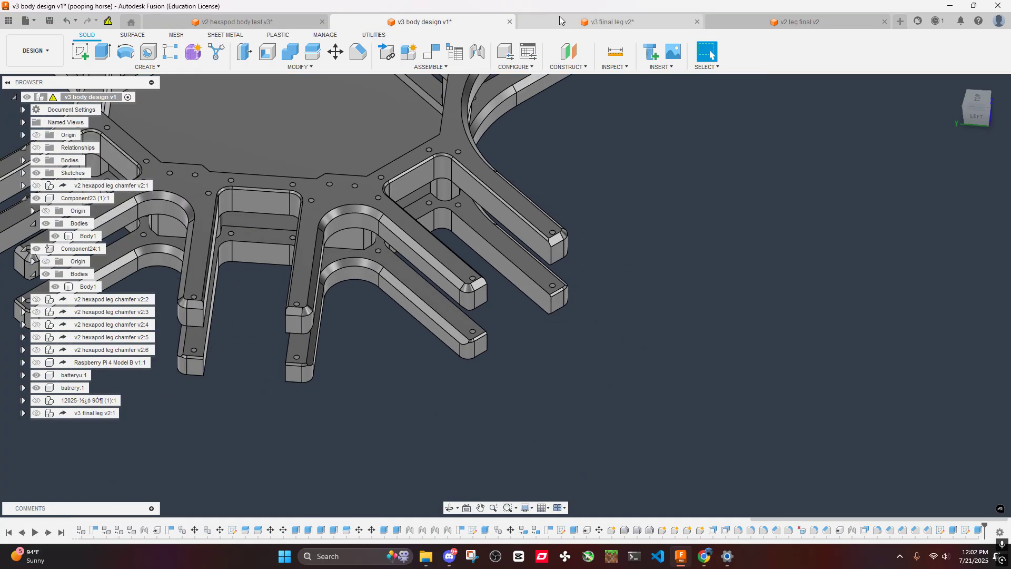
pyautogui.click(559, 16)
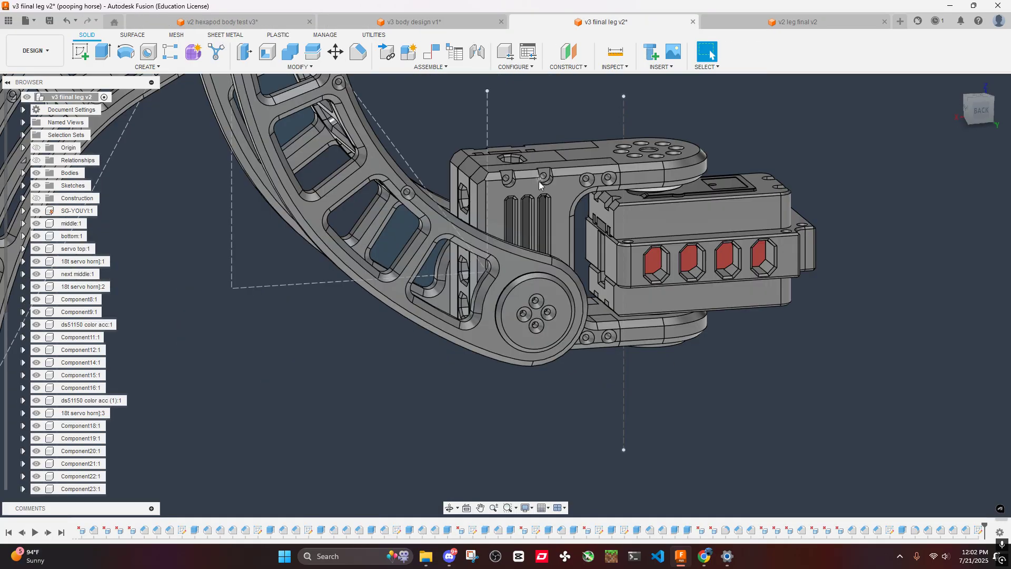
# - Examine the servo housing and the whole leg from the top and from the bottom
pyautogui.scroll(4, 579, 216)
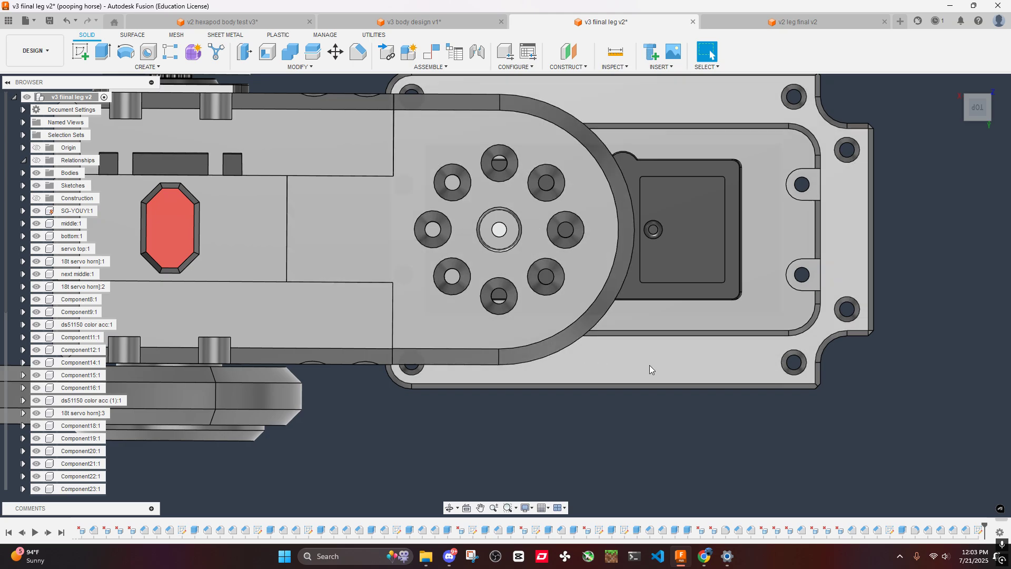
pyautogui.scroll(-5, 671, 350)
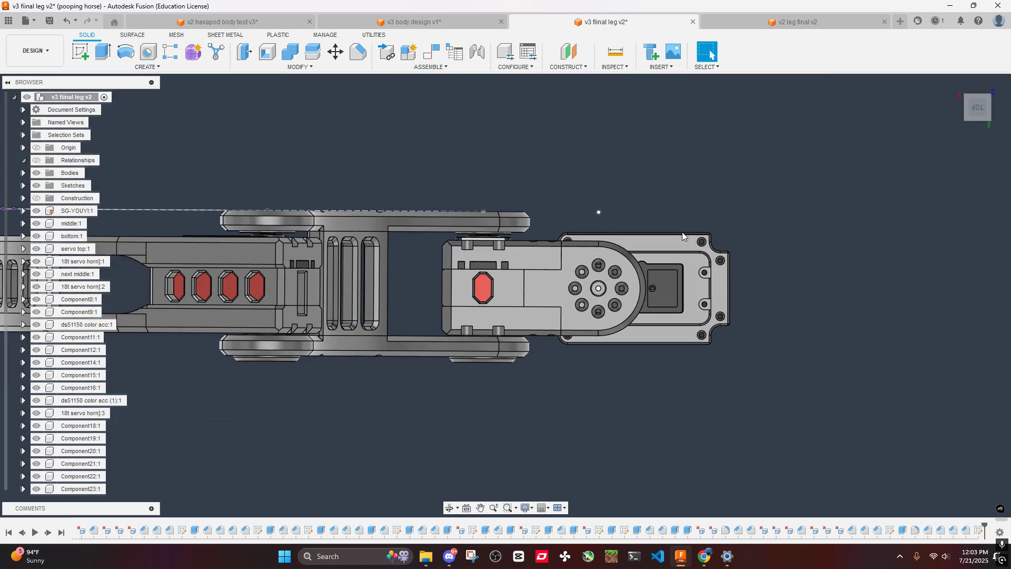
pyautogui.scroll(-2, 683, 194)
pyautogui.moveTo(684, 194); pyautogui.dragTo(615, 207, button='middle')
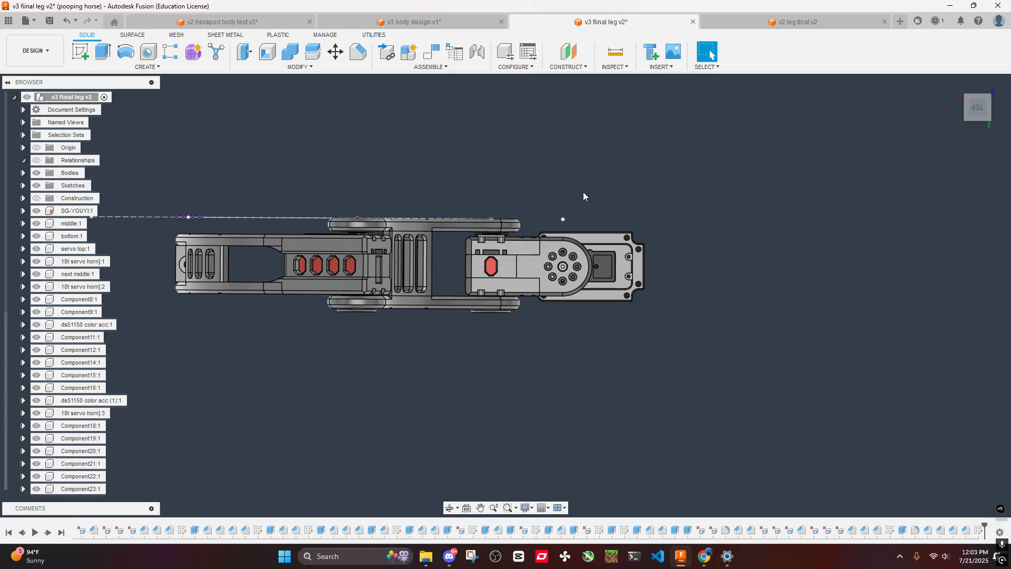
pyautogui.scroll(-2, 652, 347)
pyautogui.moveTo(652, 348); pyautogui.dragTo(592, 255, button='middle')
pyautogui.scroll(8, 643, 299)
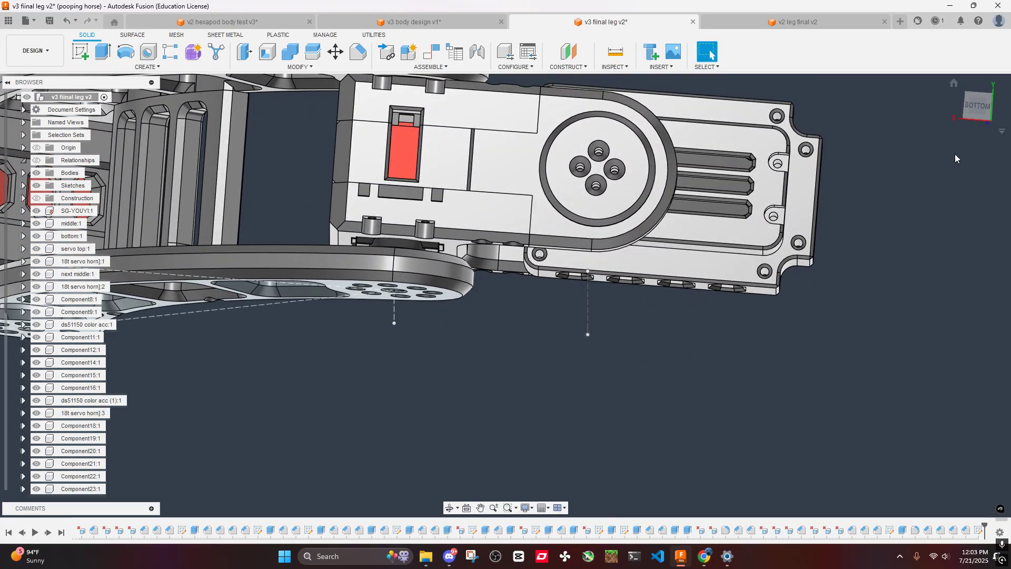
pyautogui.click(987, 105)
pyautogui.keyDown('shift'); pyautogui.moveTo(637, 168); pyautogui.dragTo(623, 263, button='middle'); pyautogui.keyUp('shift')
pyautogui.moveTo(640, 202); pyautogui.dragTo(647, 160, button='middle')
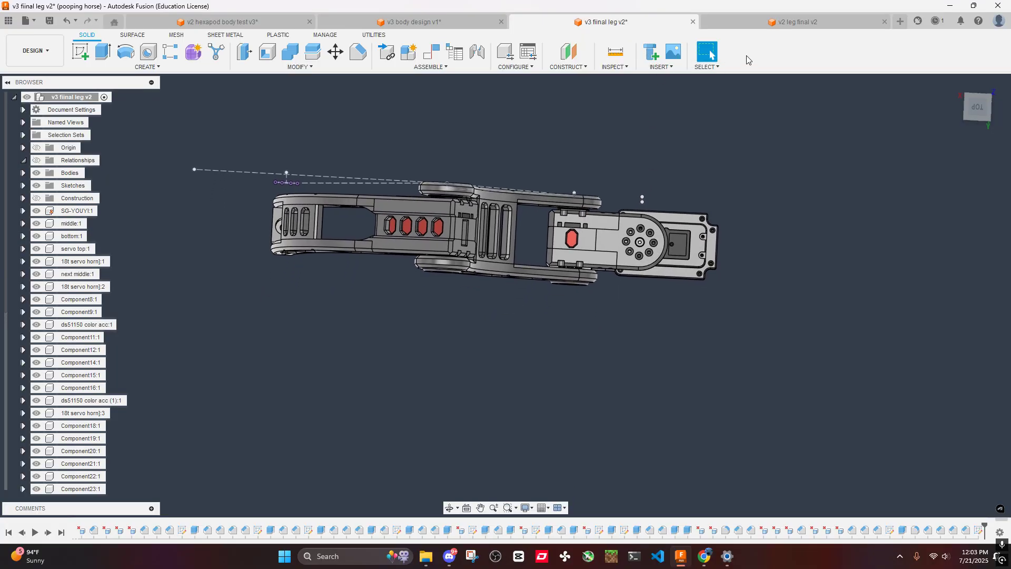
# - Check the servo housing in the v2 leg final v2 document and return to v3 fiinal leg v2
pyautogui.click(786, 26)
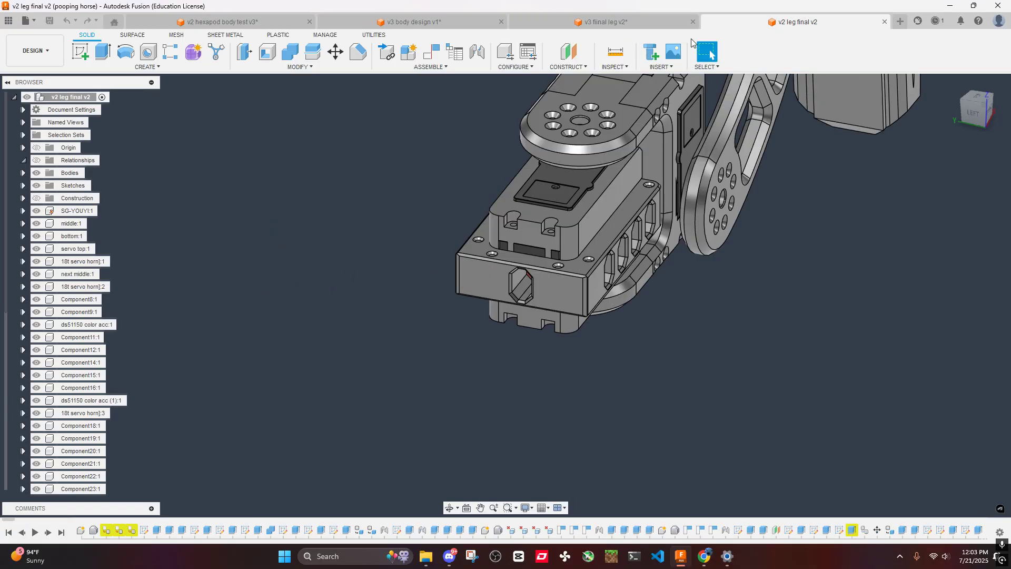
pyautogui.click(647, 26)
pyautogui.keyDown('shift'); pyautogui.moveTo(638, 247); pyautogui.dragTo(642, 207, button='middle'); pyautogui.keyUp('shift')
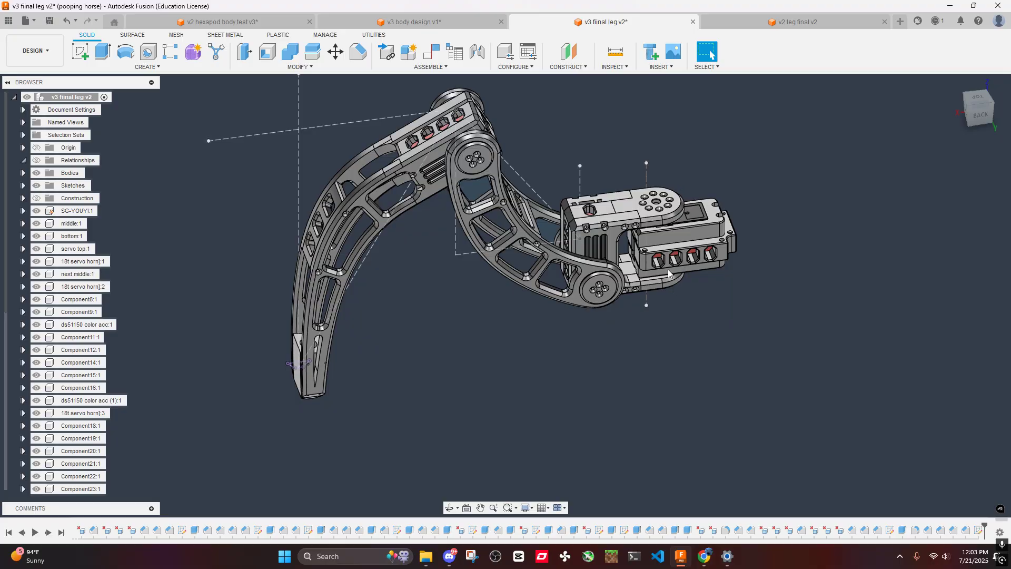
# - Delete the countersink face from the top of the back-side corner screw hole under the rounded bracket on the servo housing
pyautogui.scroll(6, 637, 235)
pyautogui.scroll(4, 646, 286)
pyautogui.keyDown('shift'); pyautogui.moveTo(655, 293); pyautogui.dragTo(625, 409, button='middle'); pyautogui.keyUp('shift')
pyautogui.scroll(-4, 624, 409)
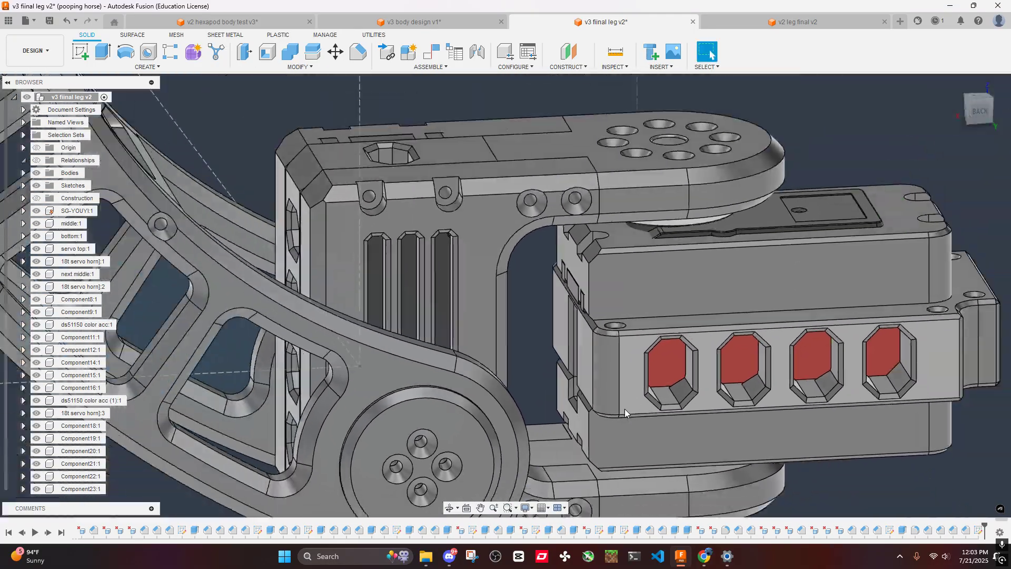
pyautogui.scroll(3, 641, 308)
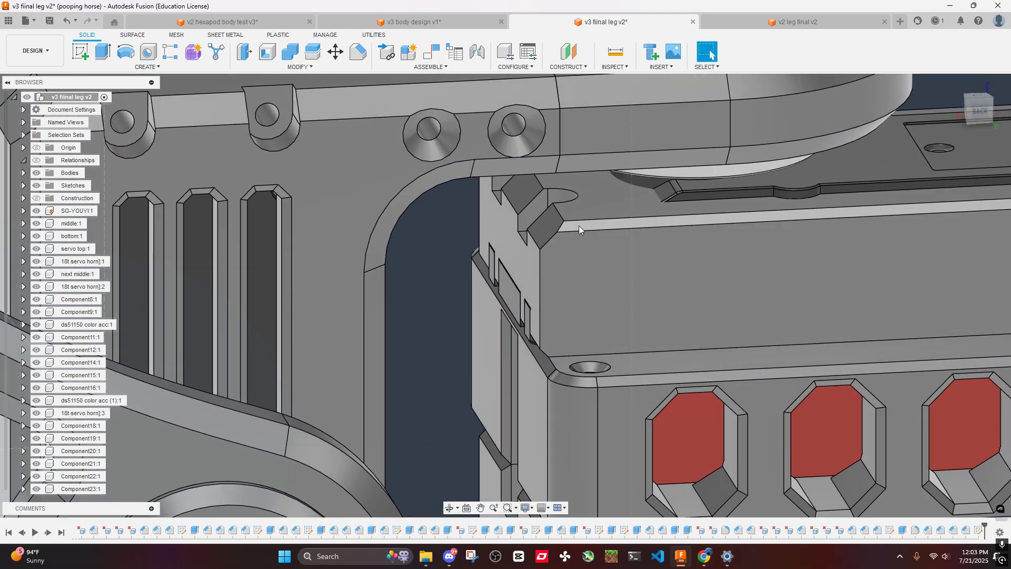
pyautogui.scroll(-4, 598, 300)
pyautogui.keyDown('shift'); pyautogui.moveTo(598, 298); pyautogui.dragTo(607, 331, button='middle'); pyautogui.keyUp('shift')
pyautogui.scroll(-4, 607, 331)
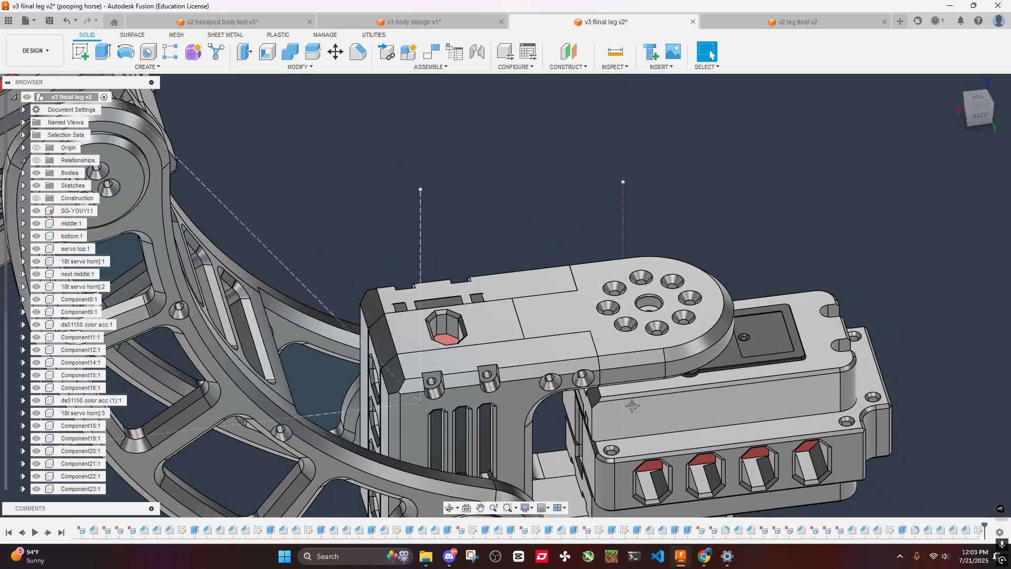
pyautogui.scroll(7, 630, 362)
pyautogui.click(622, 350)
pyautogui.scroll(-6, 644, 383)
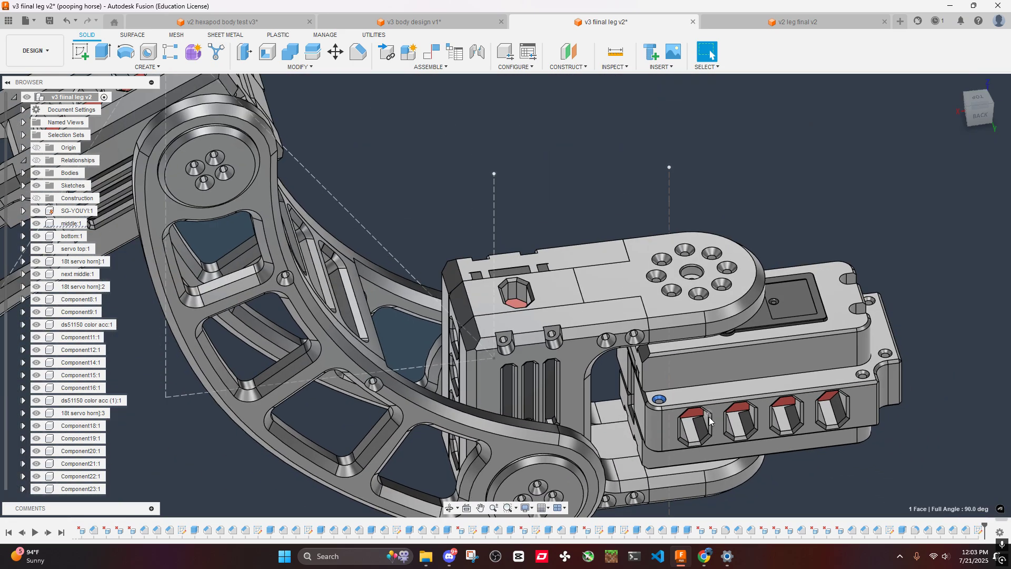
pyautogui.press('Escape')
pyautogui.scroll(-3, 712, 420)
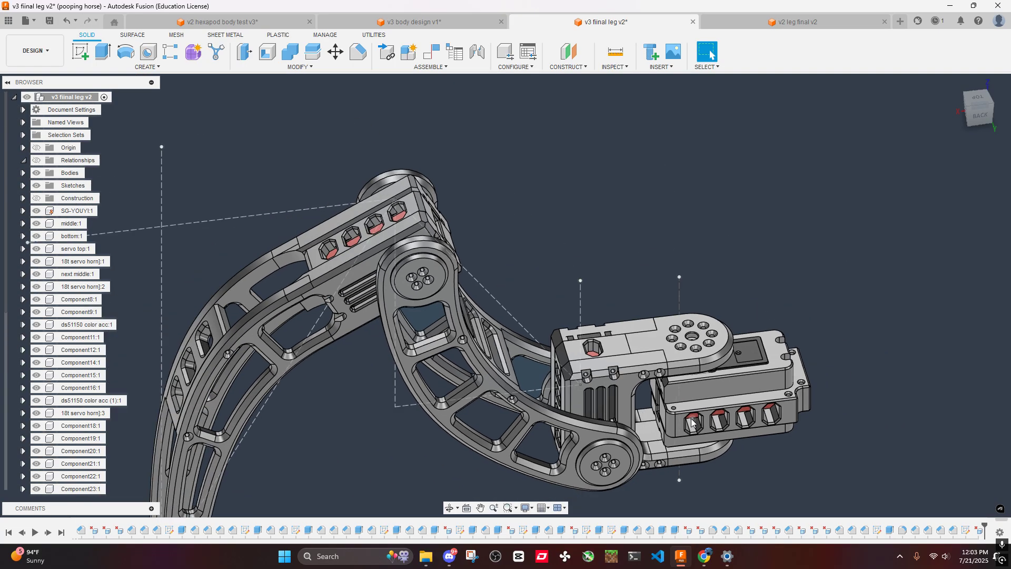
# - Delete the countersink face on the underside of the same back-side corner screw hole
pyautogui.scroll(4, 682, 412)
pyautogui.keyDown('shift'); pyautogui.moveTo(684, 416); pyautogui.dragTo(616, 412, button='middle'); pyautogui.keyUp('shift')
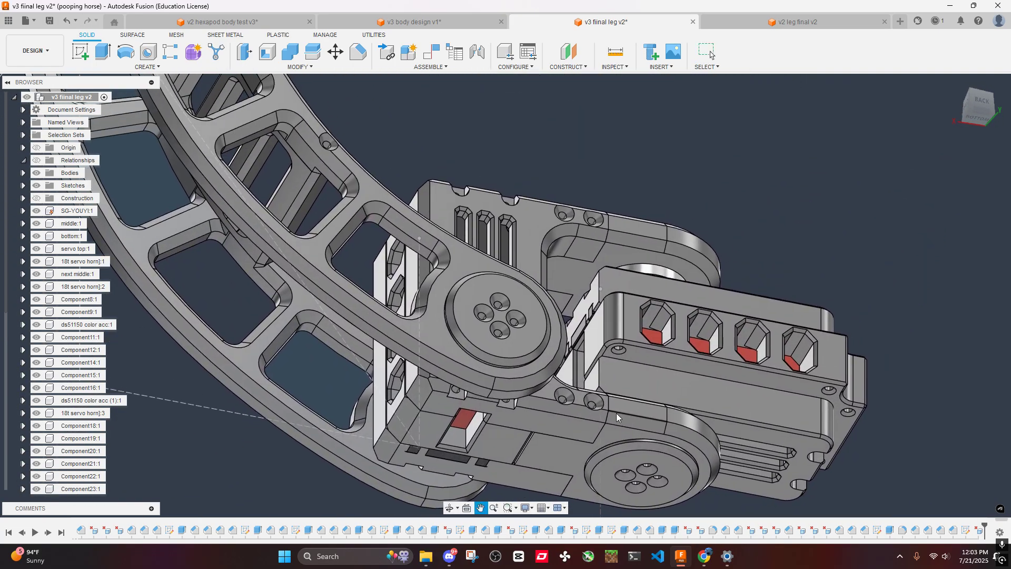
pyautogui.scroll(5, 620, 356)
pyautogui.scroll(-3, 624, 320)
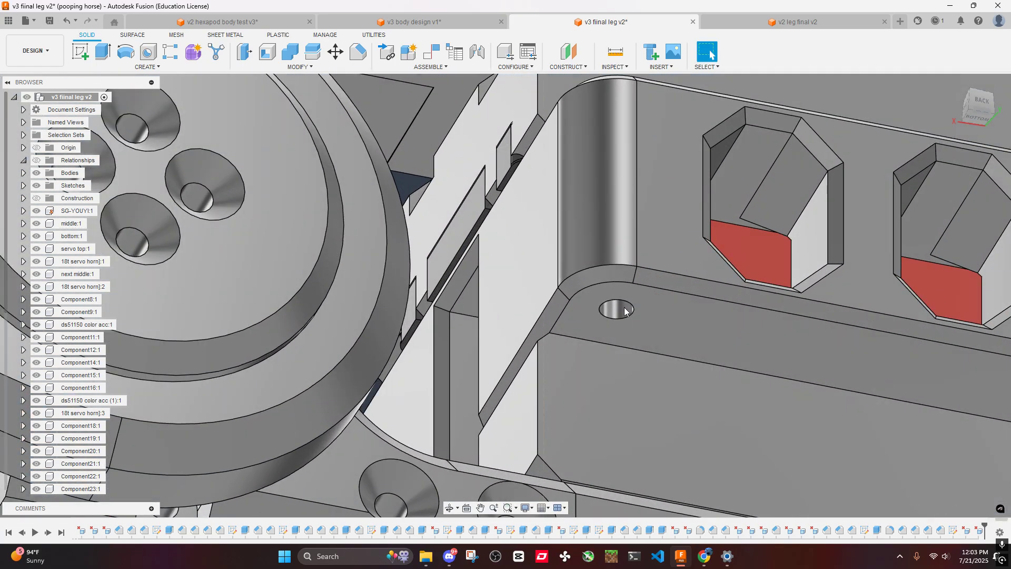
pyautogui.scroll(-5, 611, 221)
# - Delete the countersink face from the top of the matching corner screw hole on the front side of the servo housing
pyautogui.keyDown('shift'); pyautogui.moveTo(607, 196); pyautogui.dragTo(632, 327, button='middle'); pyautogui.keyUp('shift')
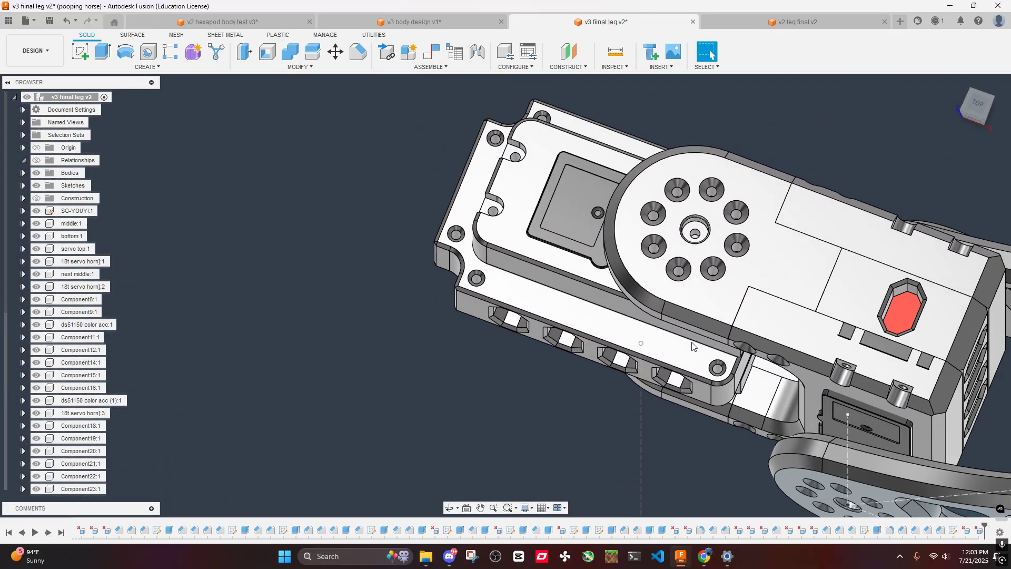
pyautogui.scroll(5, 702, 348)
pyautogui.moveTo(722, 342); pyautogui.dragTo(621, 295, button='middle')
pyautogui.scroll(-3, 603, 326)
pyautogui.scroll(5, 609, 346)
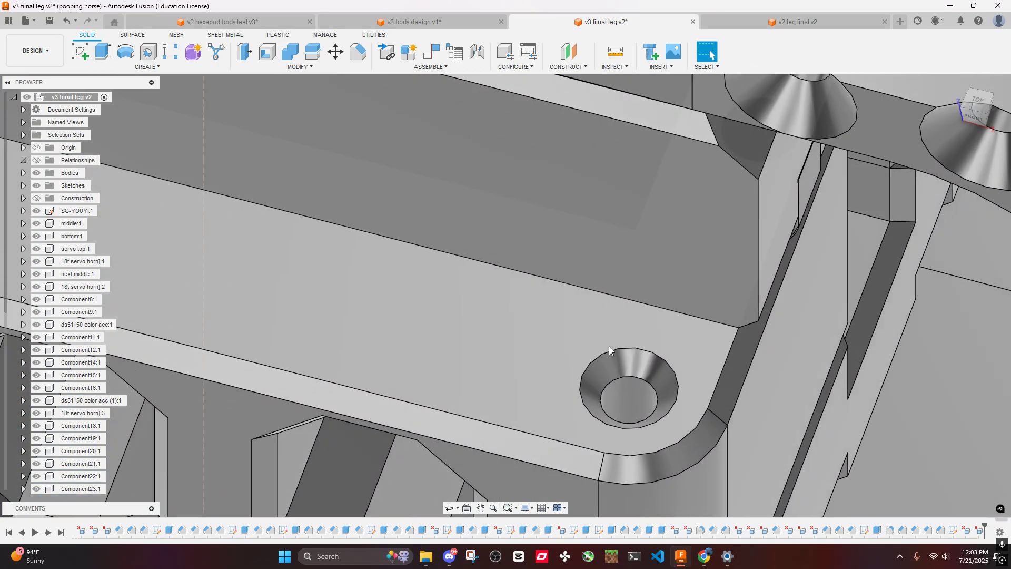
pyautogui.press('Delete')
pyautogui.scroll(-5, 675, 441)
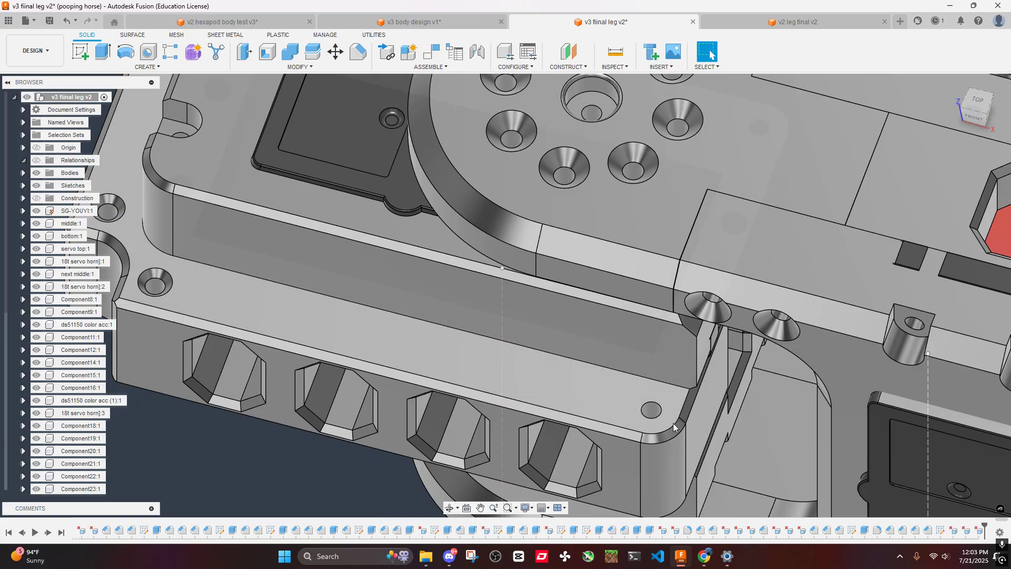
# - Delete the countersink face from the underside of the front-side corner screw hole on the servo housing
pyautogui.keyDown('shift'); pyautogui.moveTo(673, 423); pyautogui.dragTo(710, 304, button='middle'); pyautogui.keyUp('shift')
pyautogui.scroll(5, 659, 285)
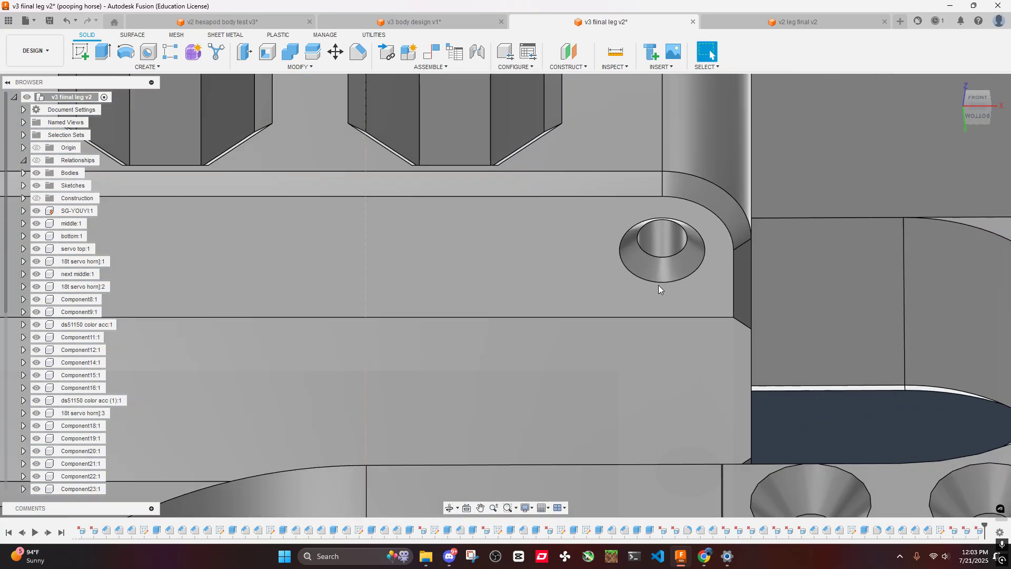
pyautogui.scroll(-8, 672, 261)
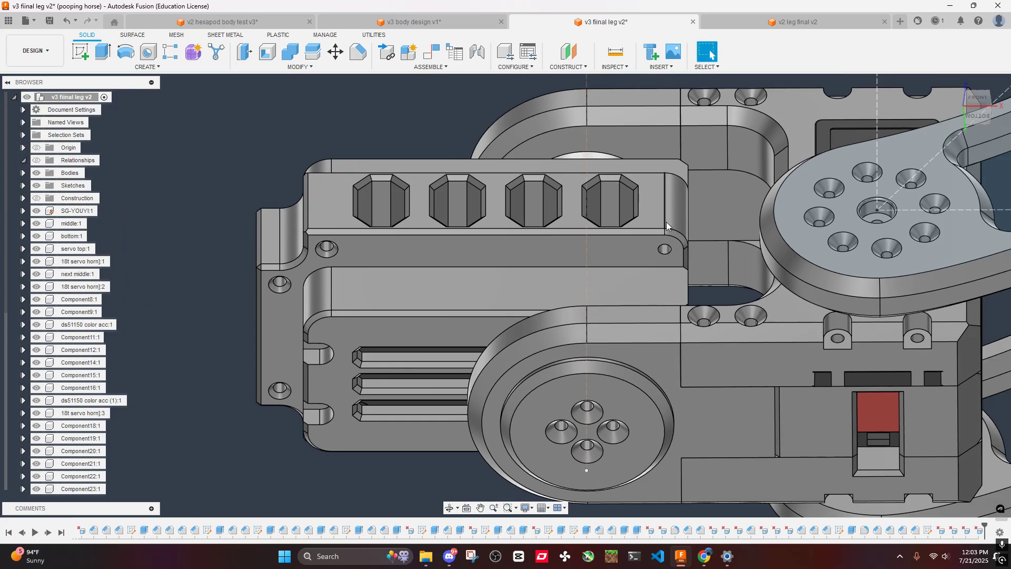
# - Hide all sketches of the leg assembly
pyautogui.keyDown('shift'); pyautogui.moveTo(665, 222); pyautogui.dragTo(650, 328, button='middle'); pyautogui.keyUp('shift')
pyautogui.scroll(3, 650, 329)
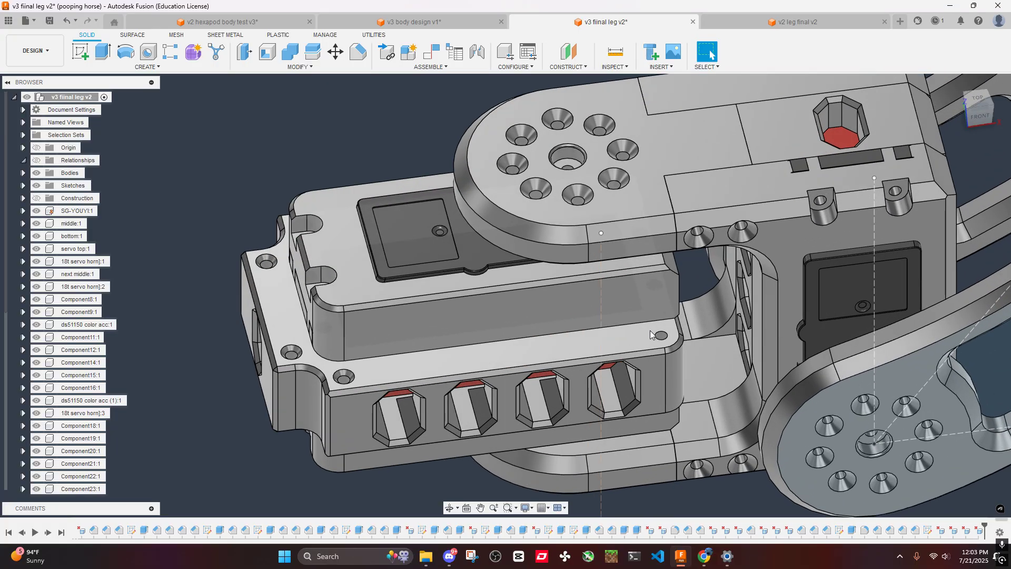
pyautogui.scroll(-3, 650, 328)
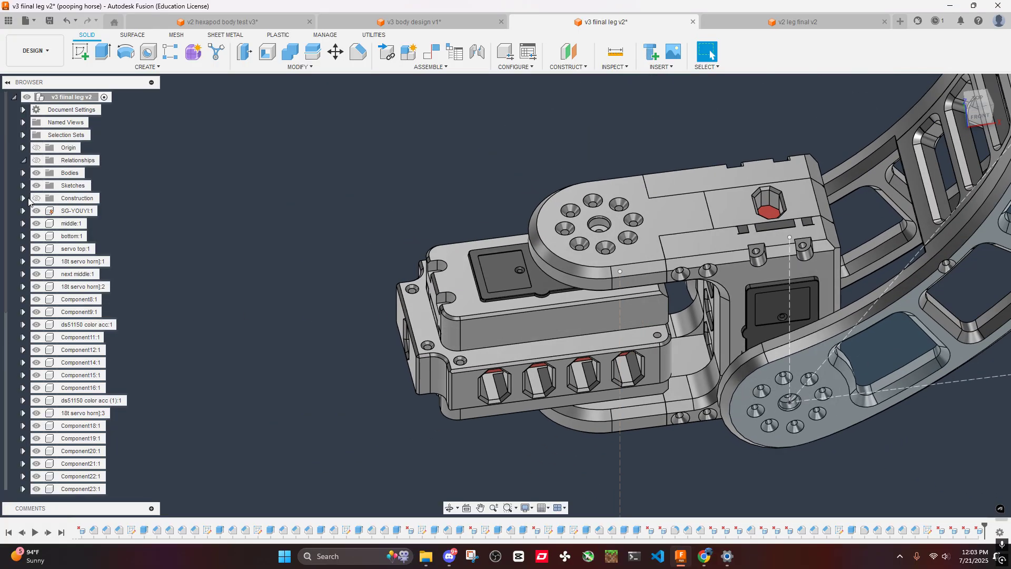
pyautogui.keyDown('shift'); pyautogui.moveTo(716, 263); pyautogui.dragTo(655, 350, button='middle'); pyautogui.keyUp('shift')
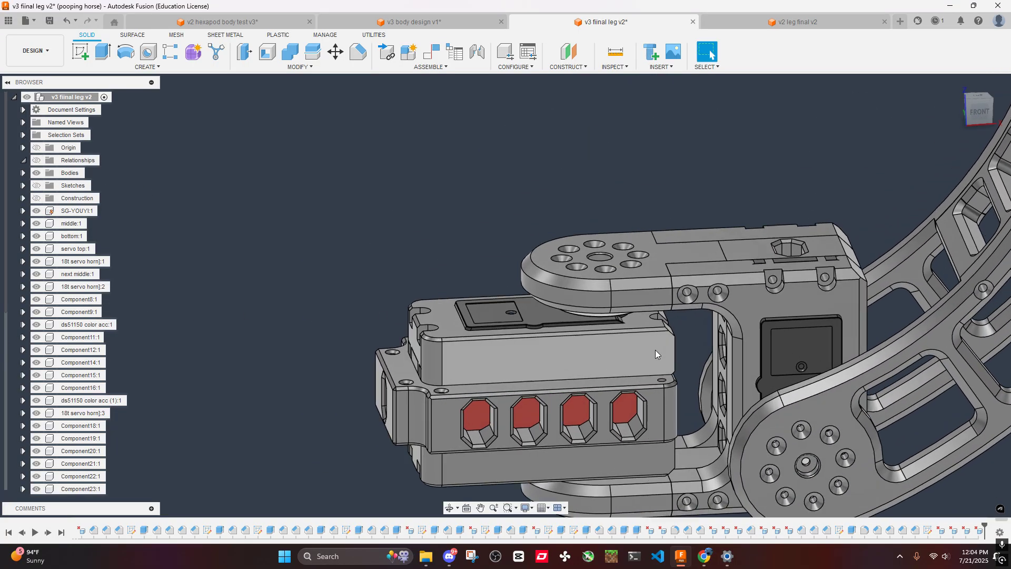
# - Try to delete the chamfer face along the long upper front edge of the servo top
pyautogui.scroll(5, 651, 346)
pyautogui.scroll(3, 428, 311)
pyautogui.click(332, 310)
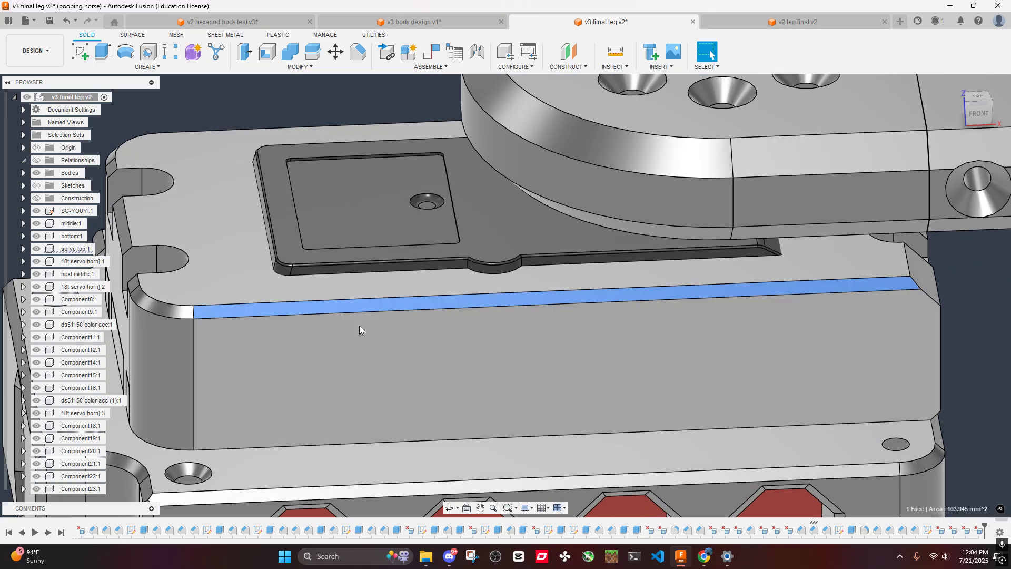
pyautogui.press('Delete')
pyautogui.scroll(-3, 409, 307)
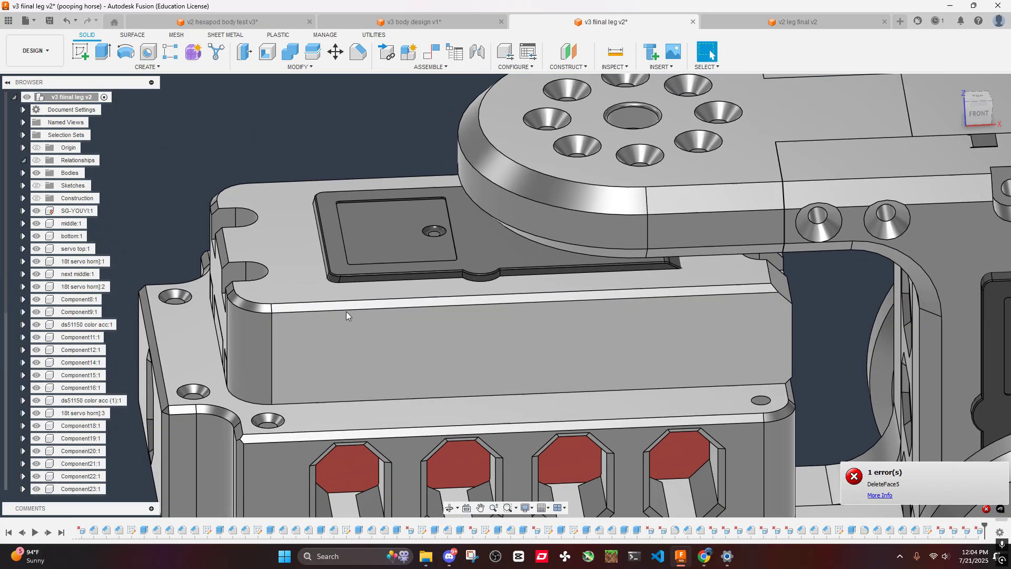
# - Delete the chamfer feature that bevels the upper outer edges of the servo top
pyautogui.scroll(4, 260, 311)
pyautogui.click(260, 308)
pyautogui.scroll(-3, 390, 393)
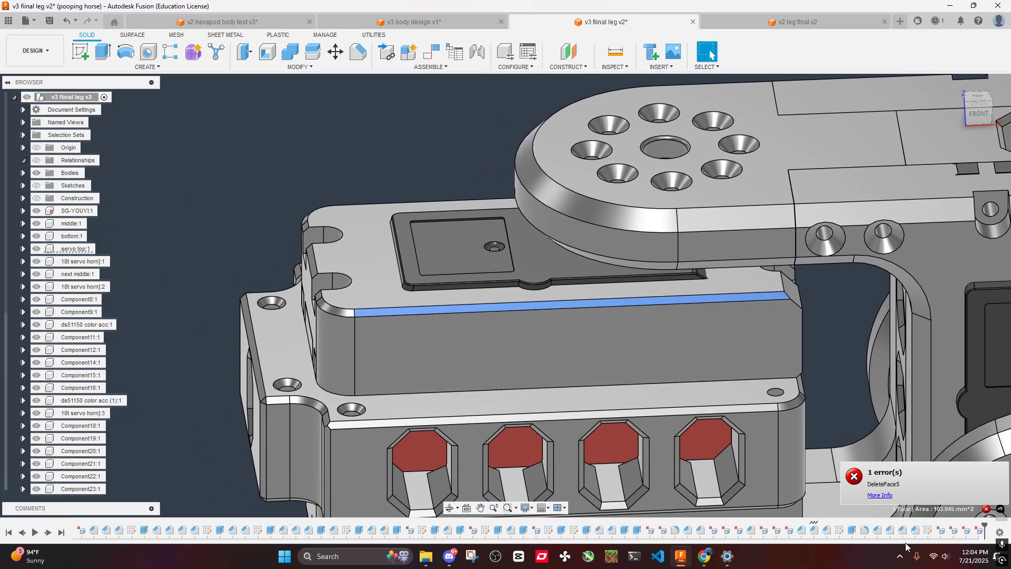
pyautogui.rightClick(816, 532)
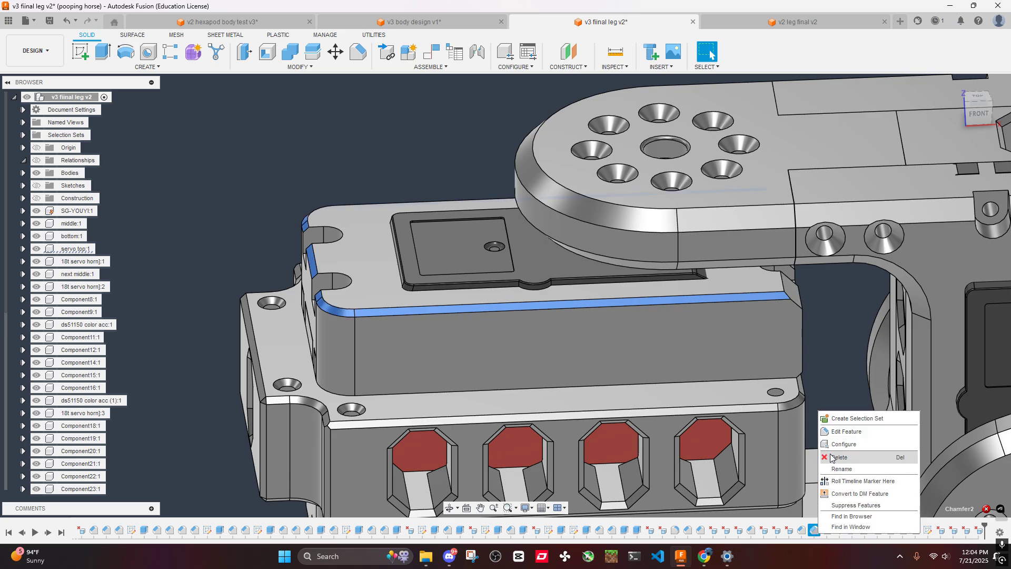
pyautogui.click(832, 457)
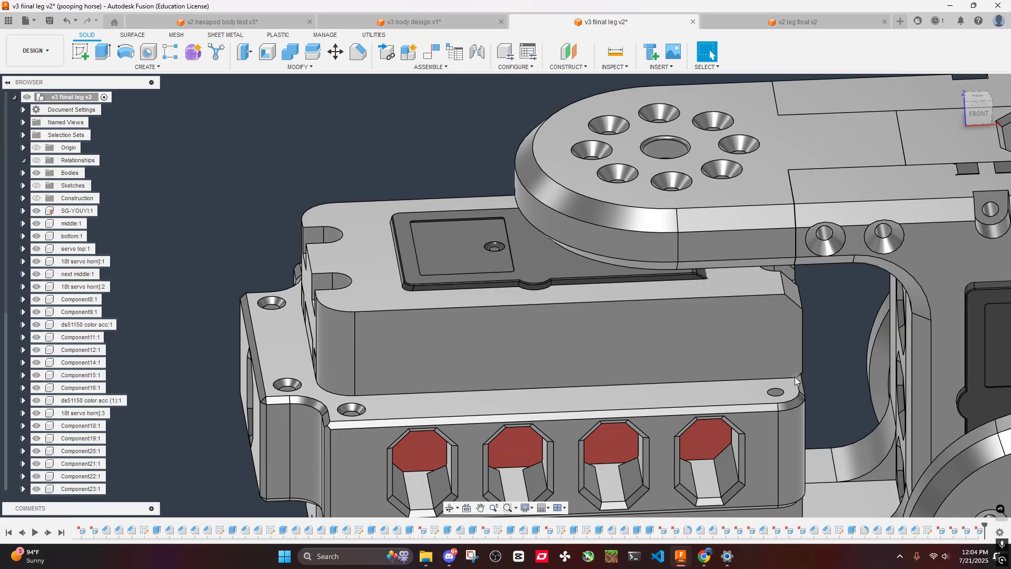
# - Examine the servo housing in the v2 leg final v2 document for comparison
pyautogui.scroll(-5, 618, 340)
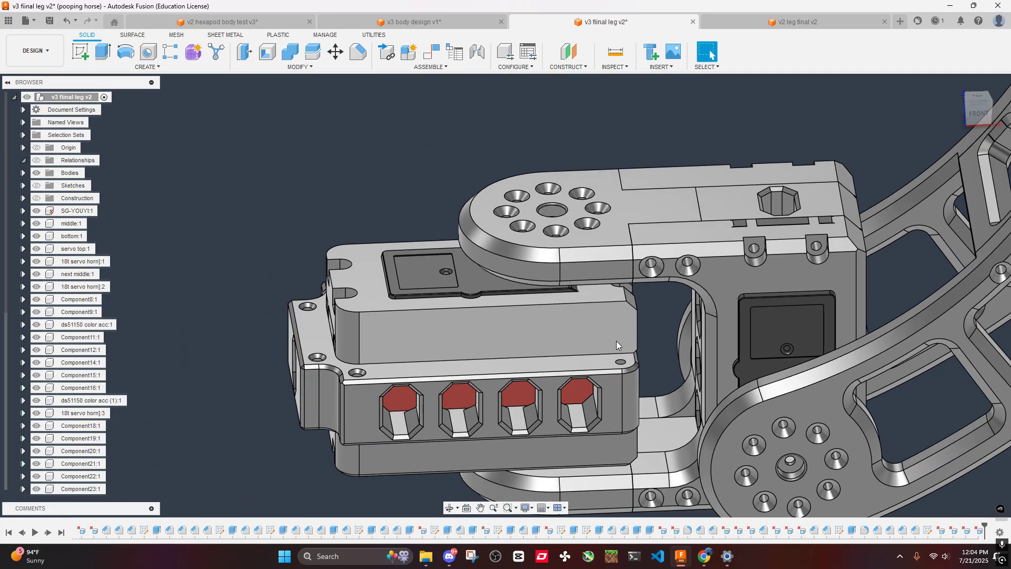
pyautogui.scroll(-3, 614, 342)
pyautogui.click(784, 20)
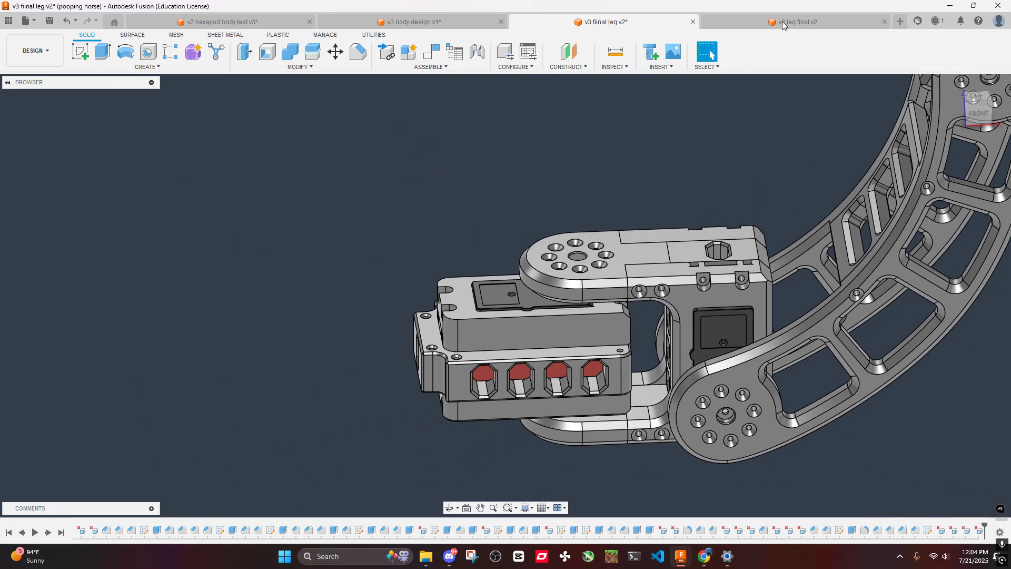
pyautogui.scroll(-3, 659, 225)
pyautogui.keyDown('shift'); pyautogui.moveTo(669, 200); pyautogui.dragTo(668, 260, button='middle'); pyautogui.keyUp('shift')
# - Measure the width between the two side faces of a leg mounting arm in the v3 body design v1 document
pyautogui.click(441, 22)
pyautogui.keyDown('shift'); pyautogui.moveTo(572, 216); pyautogui.dragTo(615, 233, button='middle'); pyautogui.keyUp('shift')
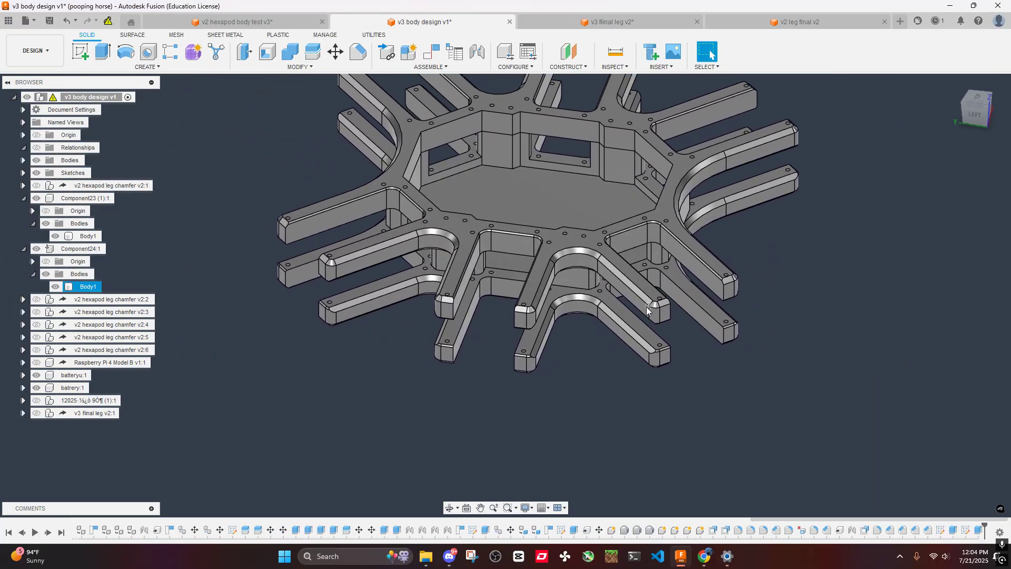
pyautogui.scroll(2, 645, 311)
pyautogui.scroll(1, 644, 313)
pyautogui.keyDown('shift'); pyautogui.moveTo(644, 314); pyautogui.dragTo(503, 182, button='middle'); pyautogui.keyUp('shift')
pyautogui.moveTo(503, 182); pyautogui.dragTo(609, 179, button='middle')
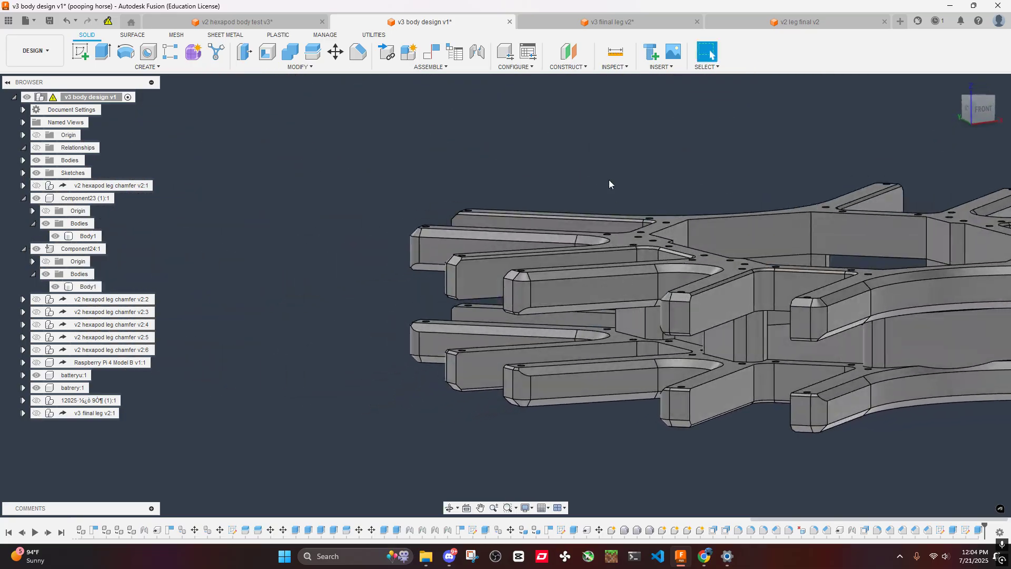
pyautogui.click(617, 61)
pyautogui.moveTo(679, 327); pyautogui.dragTo(694, 345, button='middle')
pyautogui.scroll(4, 592, 363)
pyautogui.click(620, 344)
pyautogui.click(617, 343)
pyautogui.keyDown('shift'); pyautogui.moveTo(618, 344); pyautogui.dragTo(593, 356, button='middle'); pyautogui.keyUp('shift')
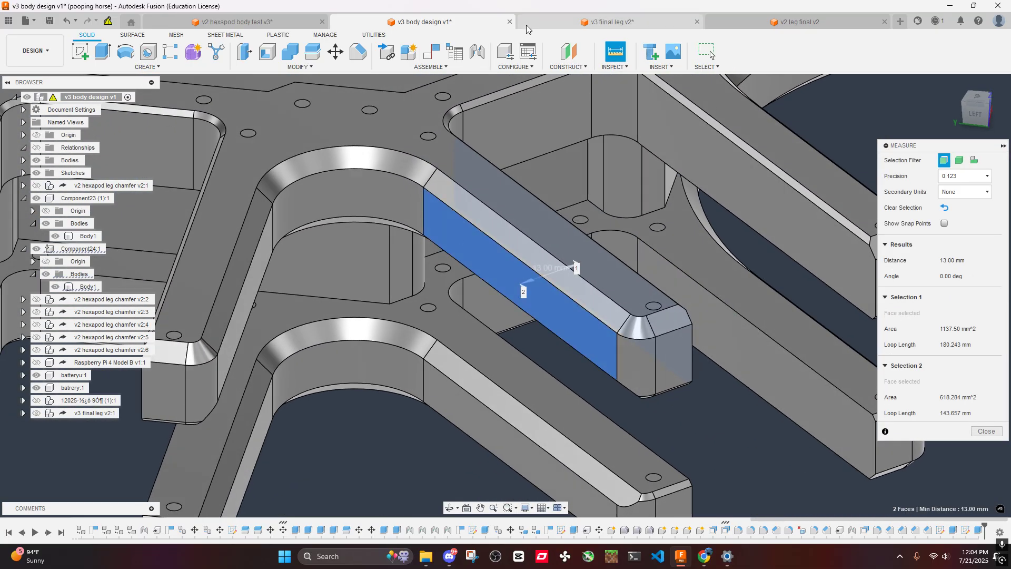
# - Close the v2 hexapod body test v3 document and return to v3 fiinal leg v2
pyautogui.click(260, 24)
pyautogui.scroll(-2, 566, 320)
pyautogui.scroll(5, 538, 274)
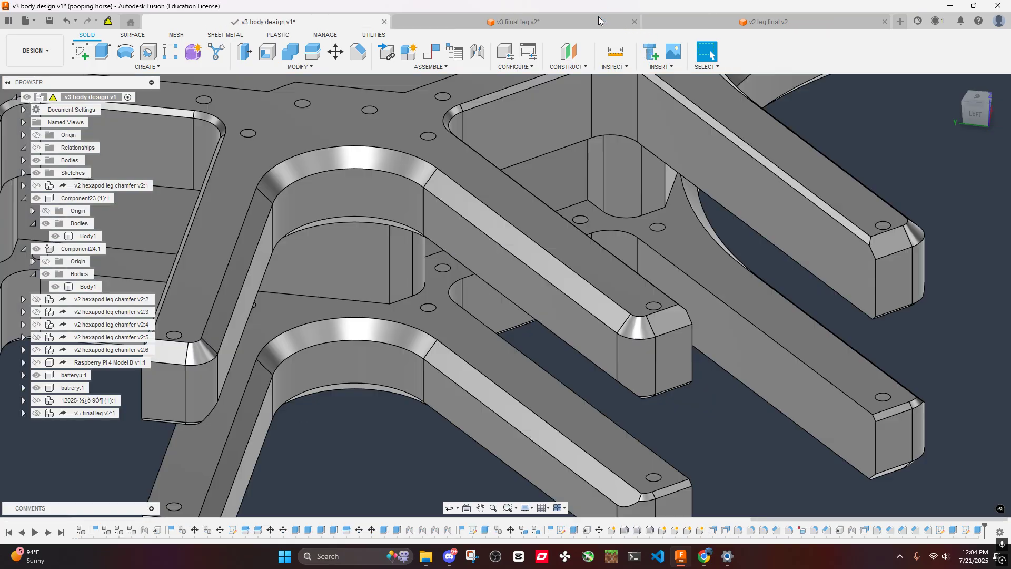
pyautogui.click(490, 25)
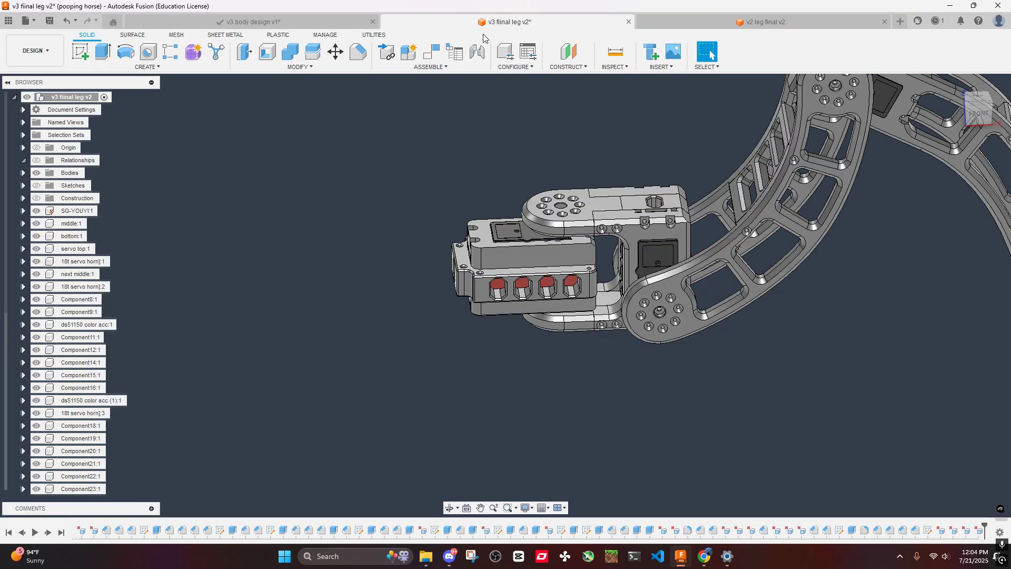
# - Hide the servo top to look at the servo underneath, and undo the hiding
pyautogui.scroll(-3, 582, 244)
pyautogui.keyDown('shift'); pyautogui.moveTo(582, 244); pyautogui.dragTo(567, 263, button='middle'); pyautogui.keyUp('shift')
pyautogui.scroll(5, 511, 249)
pyautogui.scroll(2, 510, 249)
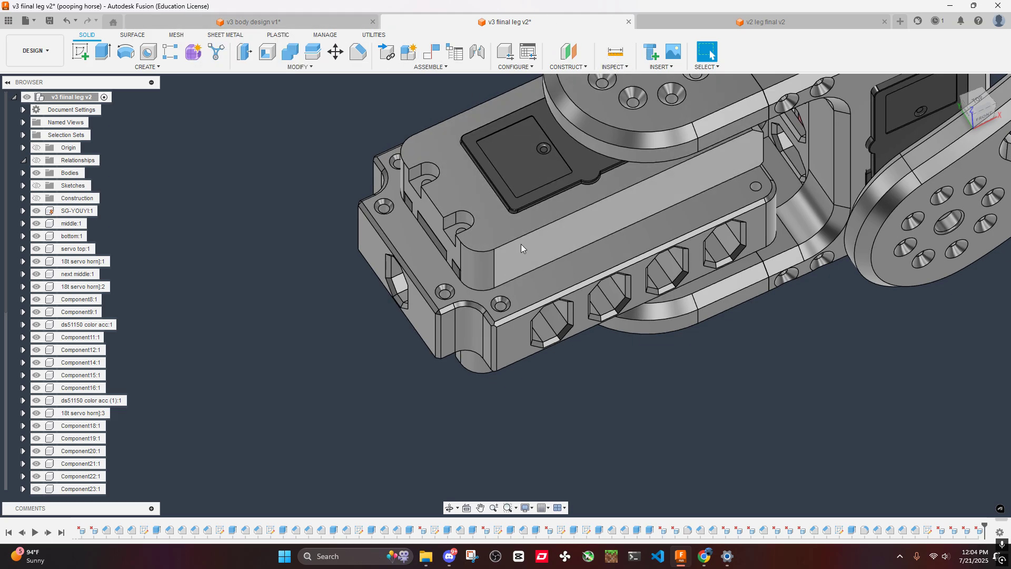
pyautogui.keyDown('shift'); pyautogui.moveTo(520, 244); pyautogui.dragTo(636, 308, button='middle'); pyautogui.keyUp('shift')
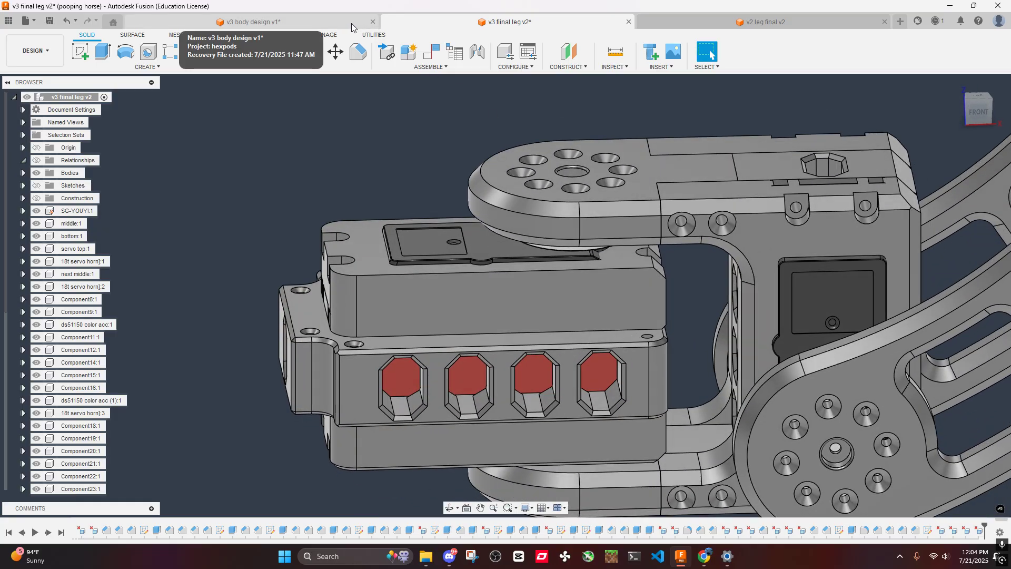
pyautogui.click(624, 294)
pyautogui.press('v')
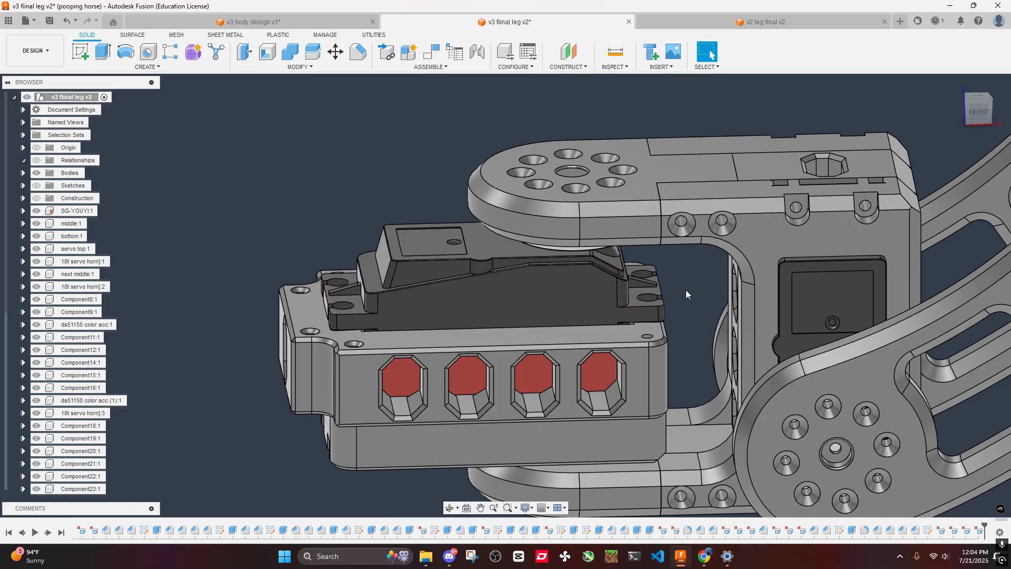
pyautogui.hotkey('ctrl', 'z')
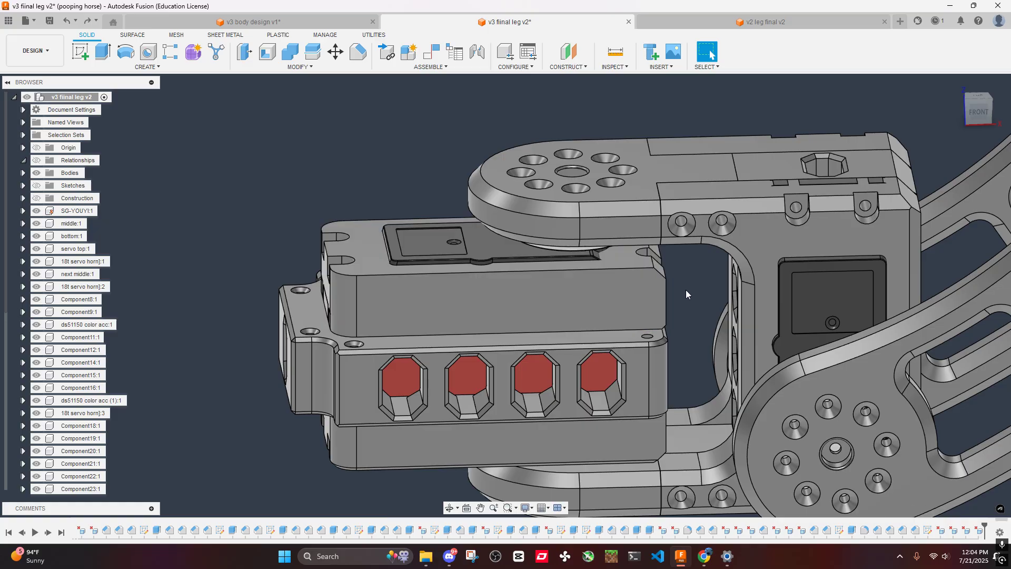
pyautogui.rightClick(634, 299)
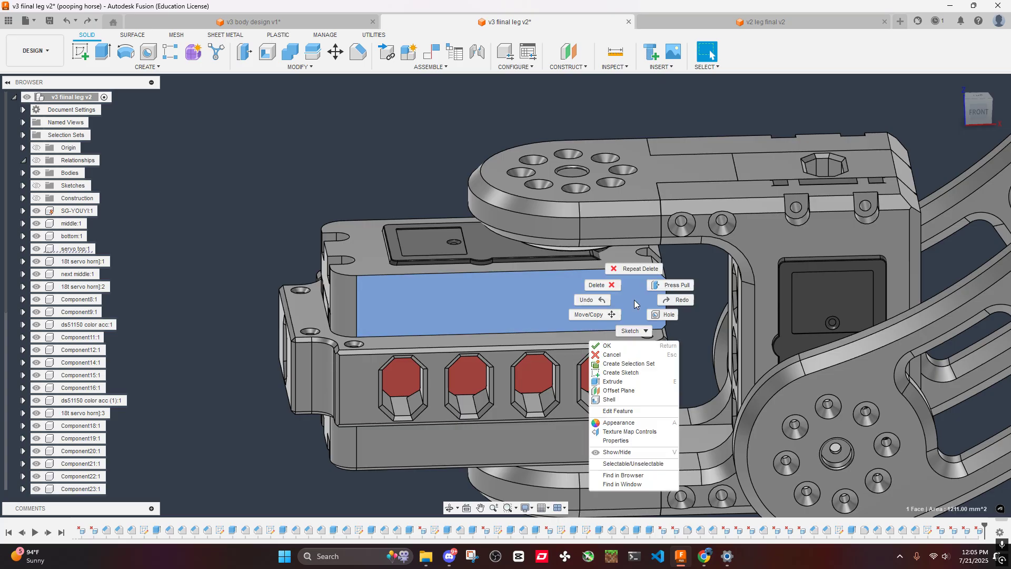
pyautogui.click(614, 374)
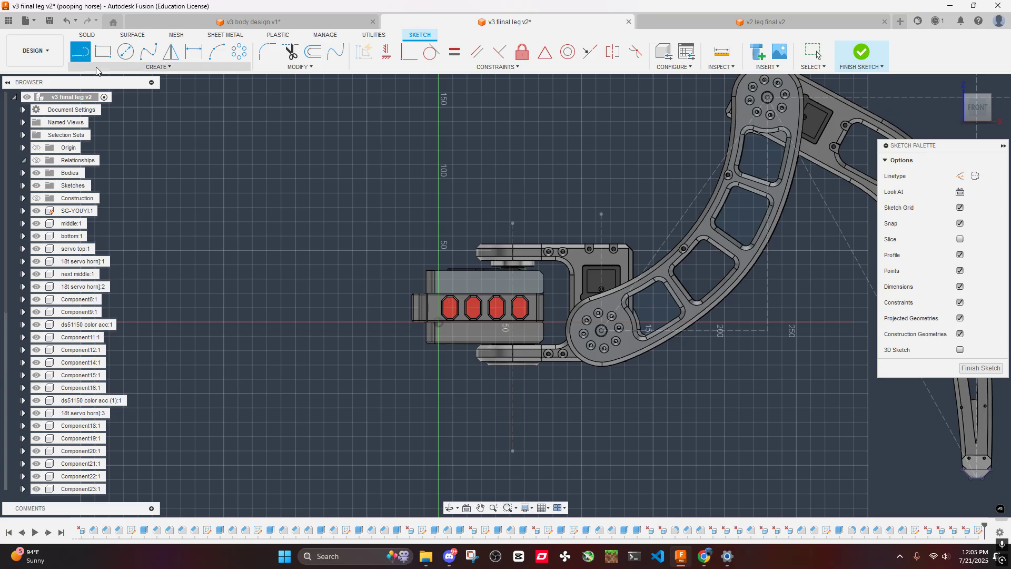
pyautogui.scroll(4, 541, 337)
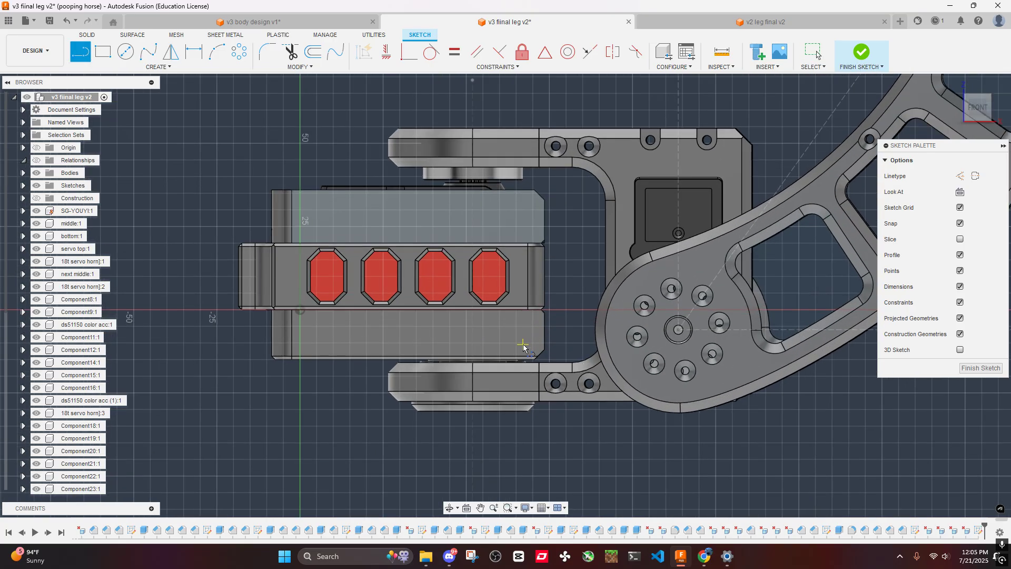
pyautogui.click(857, 55)
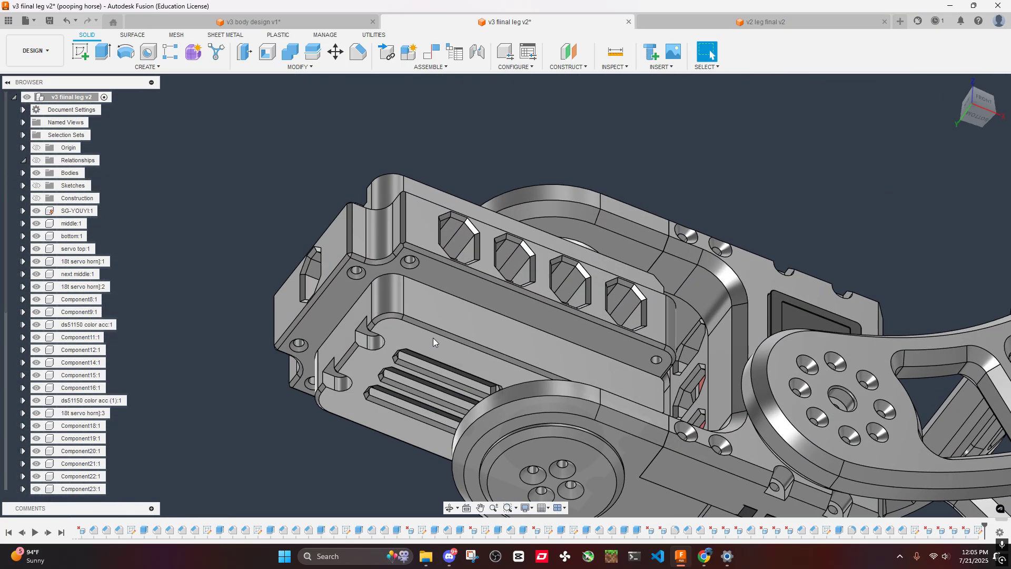
# - Delete the chamfer feature around the outer edges of the bottom part's slotted face
pyautogui.scroll(4, 433, 338)
pyautogui.click(424, 309)
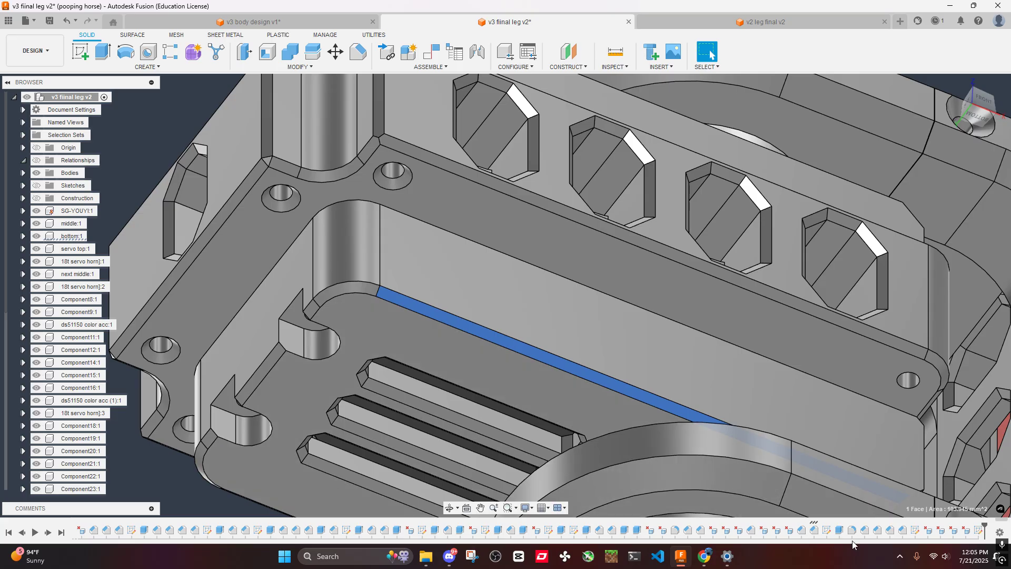
pyautogui.rightClick(816, 531)
pyautogui.click(834, 451)
pyautogui.scroll(-6, 488, 368)
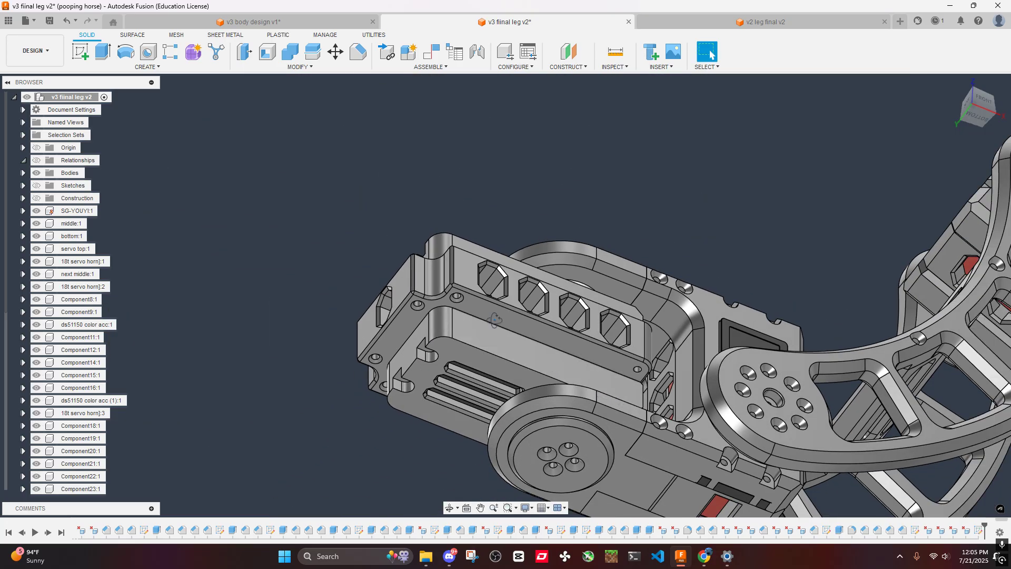
# - Delete the chamfer feature on the servo top's notched end edge, where it meets the middle plate
pyautogui.keyDown('shift'); pyautogui.moveTo(494, 320); pyautogui.dragTo(790, 364, button='middle'); pyautogui.keyUp('shift')
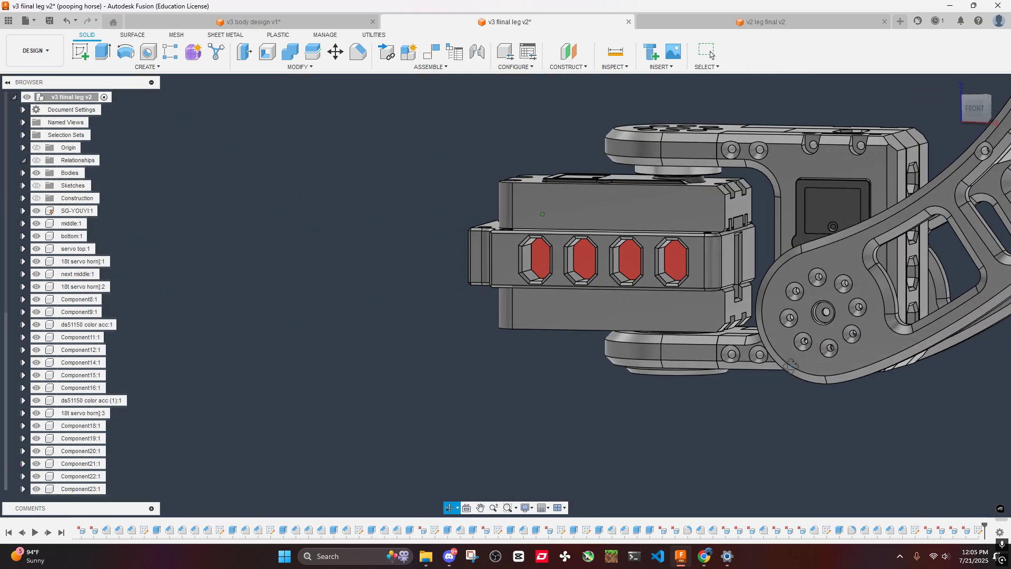
pyautogui.rightClick(693, 216)
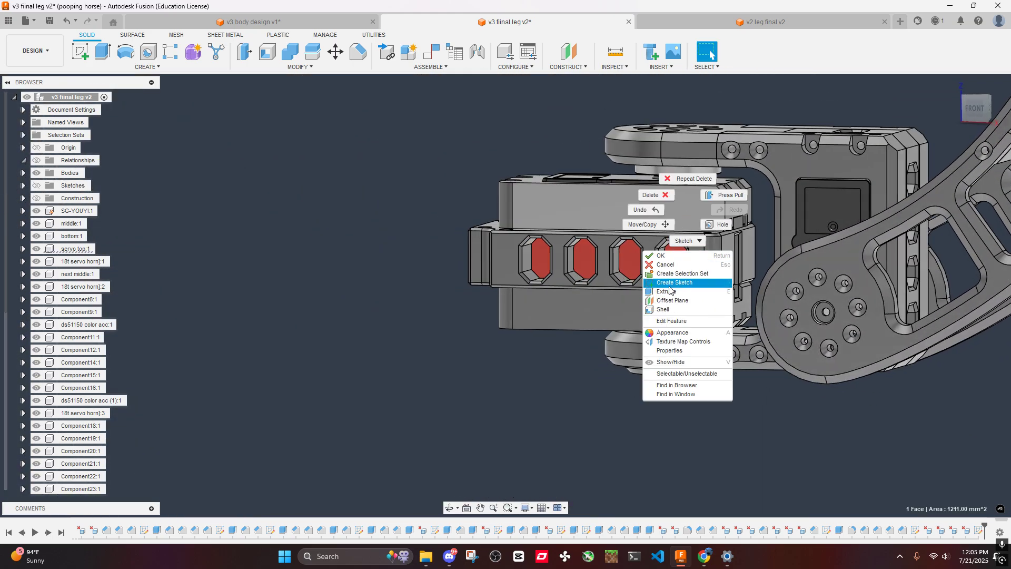
pyautogui.scroll(5, 659, 254)
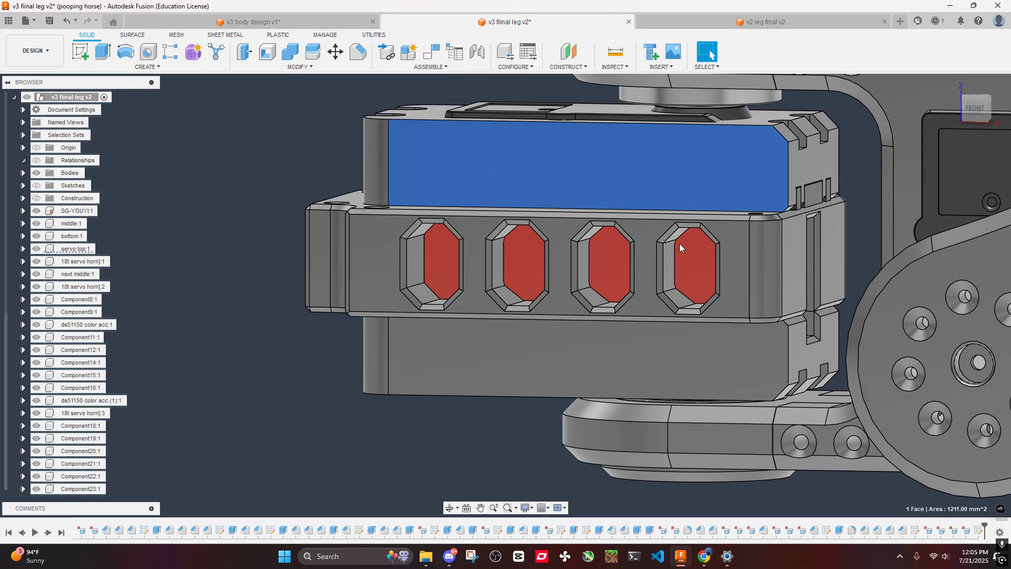
pyautogui.scroll(8, 789, 205)
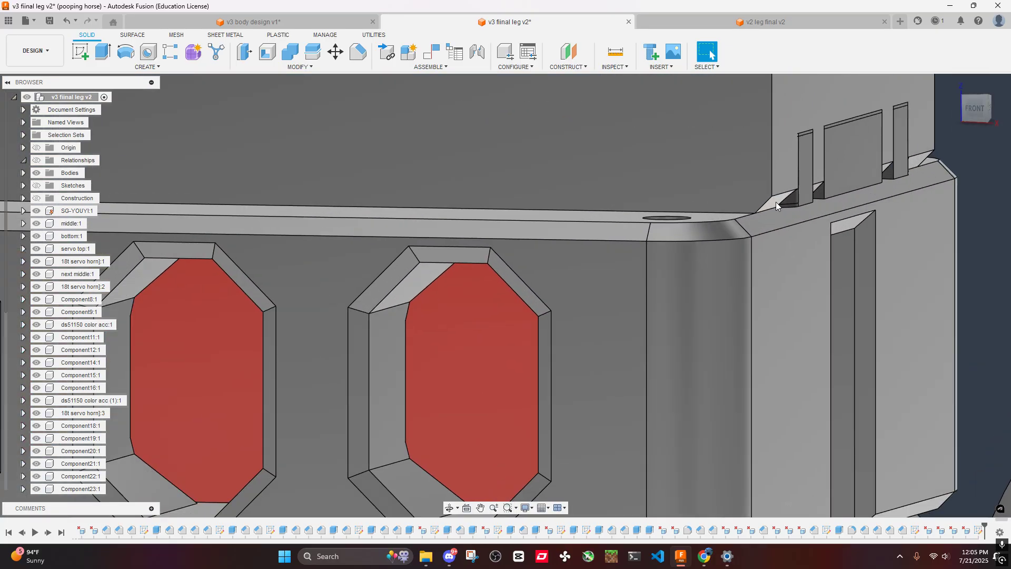
pyautogui.click(774, 201)
pyautogui.rightClick(902, 529)
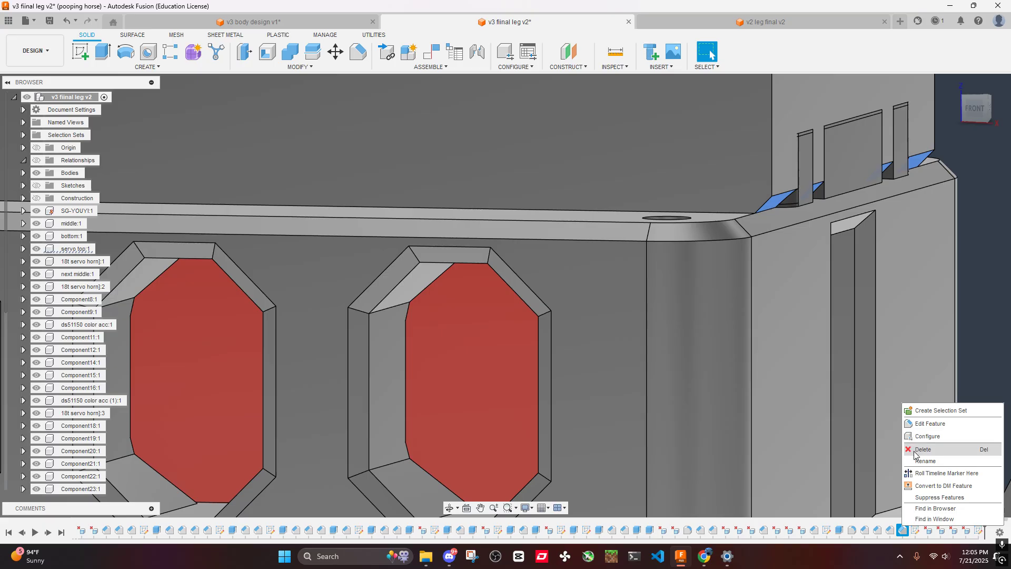
pyautogui.press('Escape')
# - Delete the matching chamfer feature on the bottom part's end edge next to the middle plate
pyautogui.moveTo(912, 323); pyautogui.dragTo(754, 132, button='middle')
pyautogui.scroll(1, 653, 431)
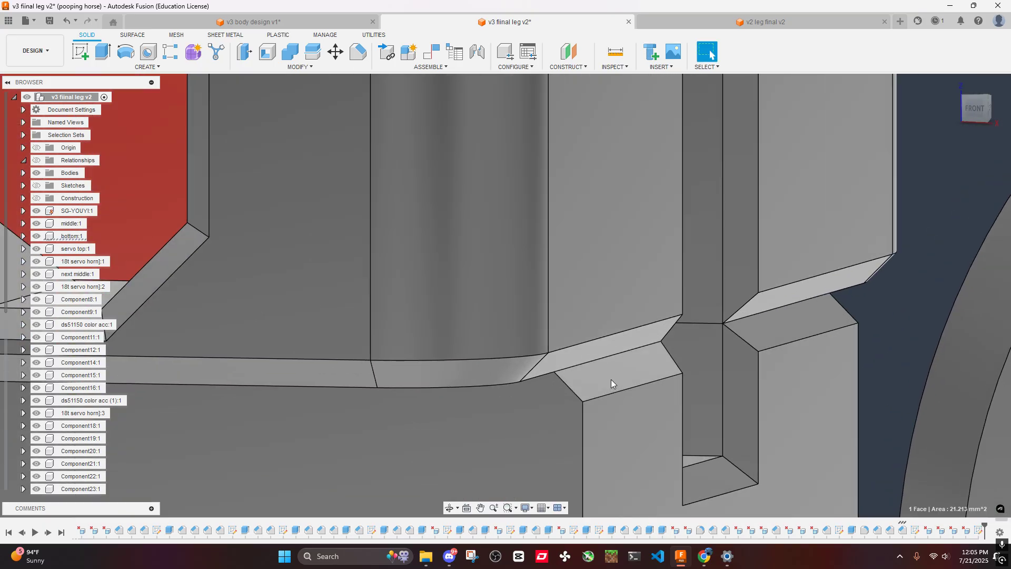
pyautogui.rightClick(903, 531)
pyautogui.click(922, 455)
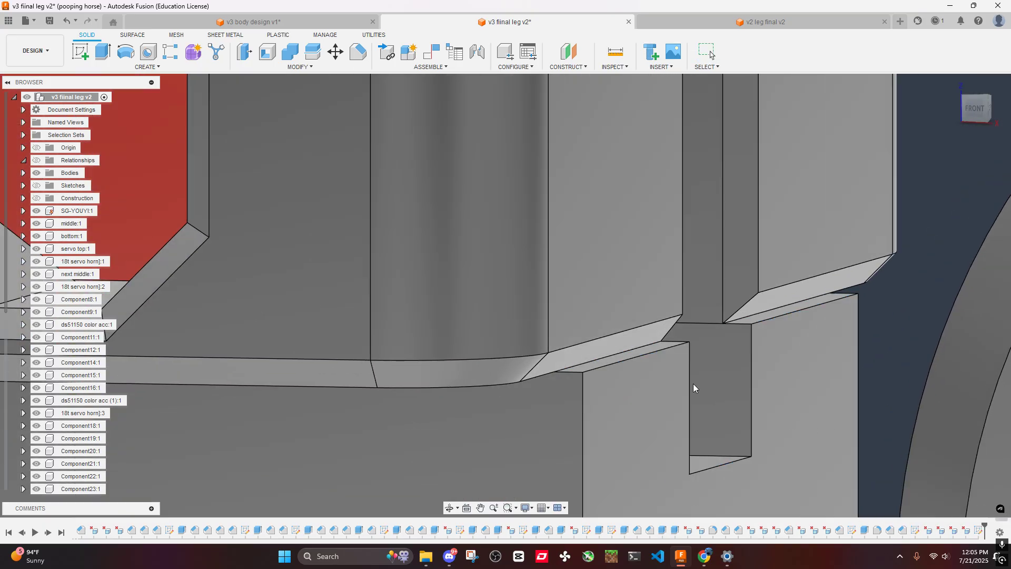
pyautogui.scroll(-6, 693, 383)
pyautogui.rightClick(517, 164)
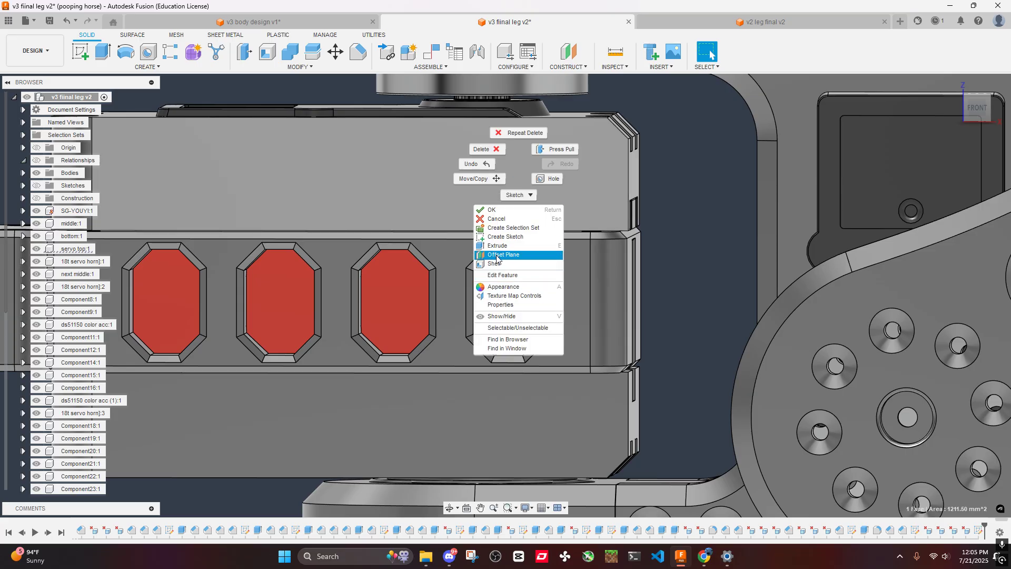
pyautogui.click(502, 236)
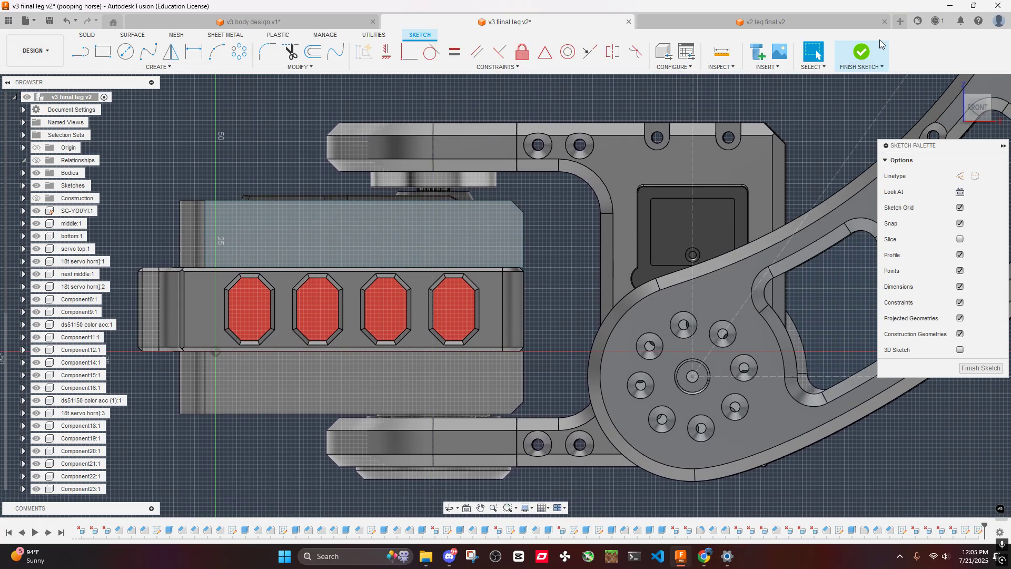
pyautogui.click(879, 42)
# - Delete the chamfer feature on the servo top's outer end edge, around the screw notches
pyautogui.keyDown('shift'); pyautogui.moveTo(576, 206); pyautogui.dragTo(545, 240, button='middle'); pyautogui.keyUp('shift')
pyautogui.scroll(5, 544, 241)
pyautogui.click(606, 191)
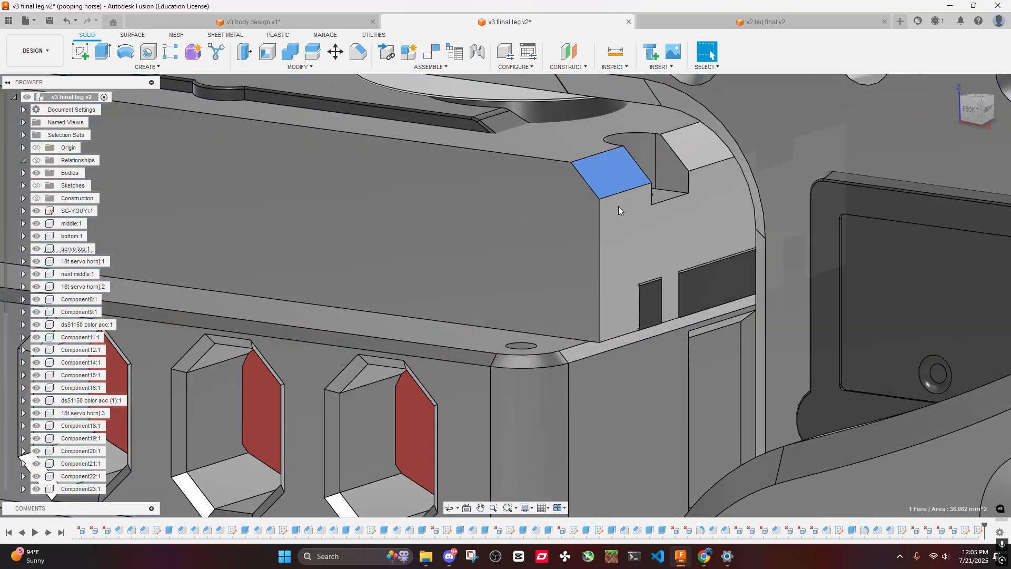
pyautogui.scroll(-5, 598, 321)
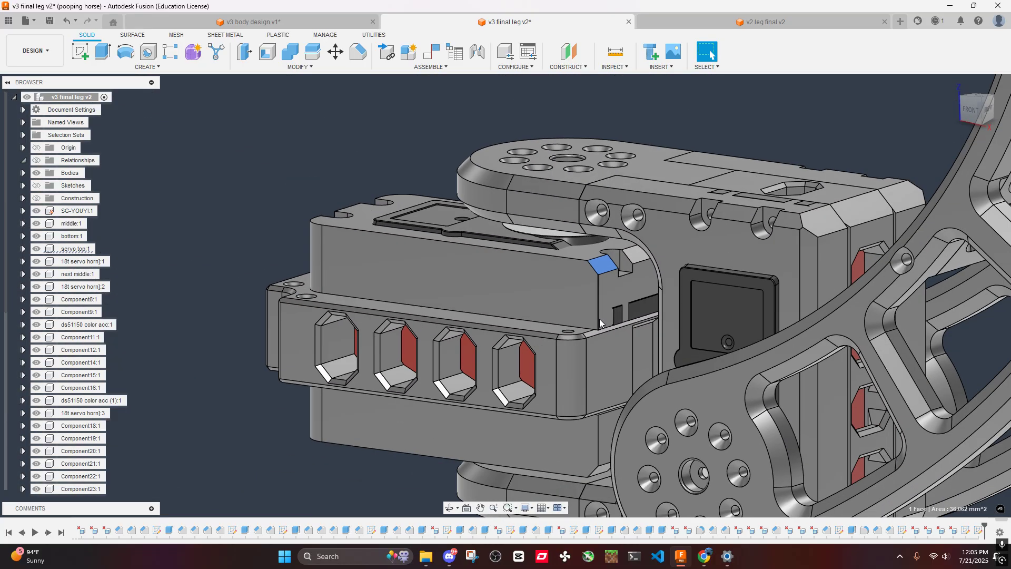
pyautogui.moveTo(600, 318)
pyautogui.keyDown('shift'); pyautogui.mouseDown(button='middle')
pyautogui.moveTo(622, 302)
pyautogui.moveTo(609, 322)
pyautogui.moveTo(637, 286)
pyautogui.moveTo(608, 292)
pyautogui.mouseUp(button='middle'); pyautogui.keyUp('shift')
pyautogui.click(636, 286)
pyautogui.scroll(5, 605, 262)
pyautogui.click(606, 263)
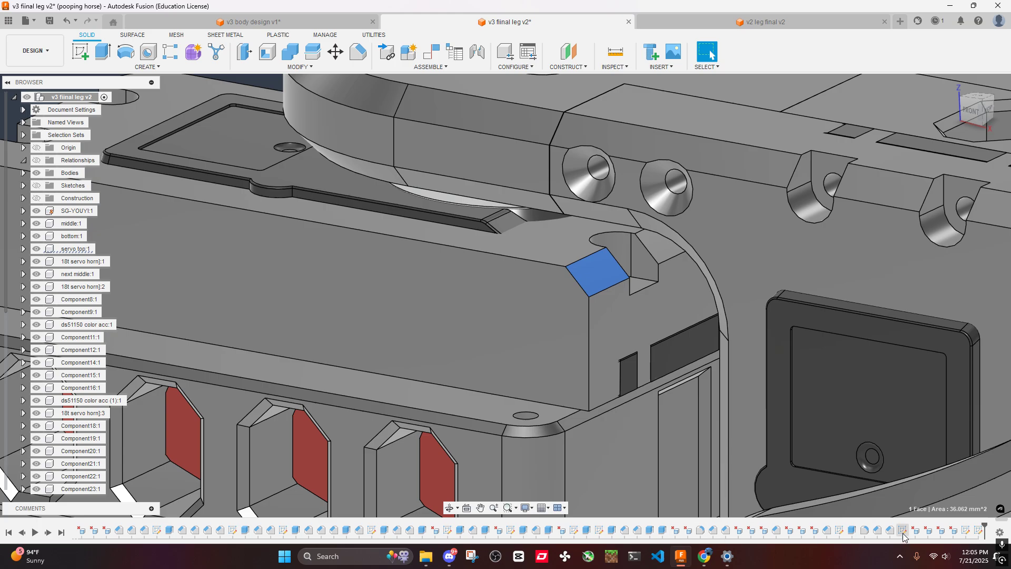
pyautogui.moveTo(999, 518); pyautogui.dragTo(935, 515)
pyautogui.rightClick(358, 530)
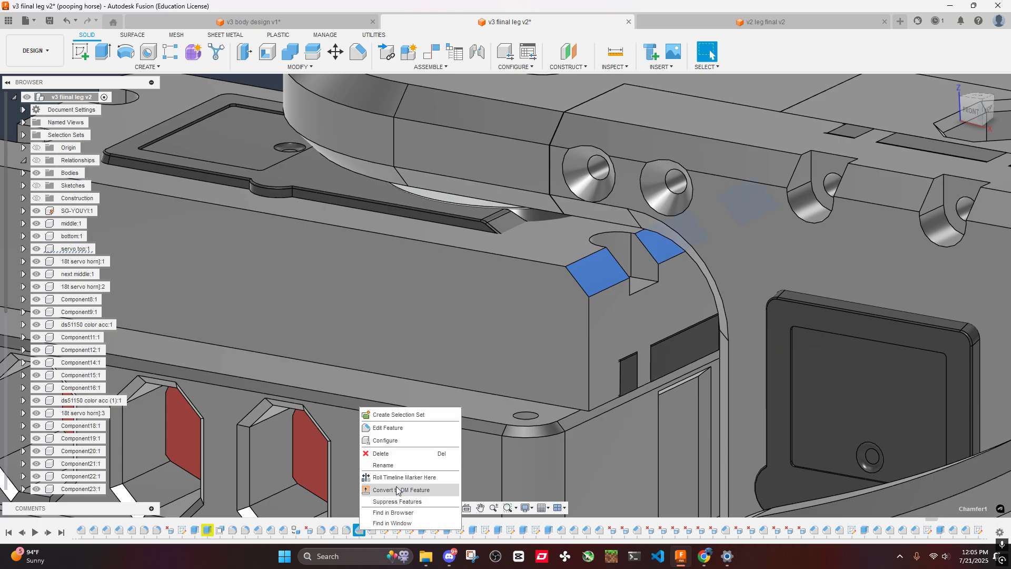
pyautogui.click(392, 449)
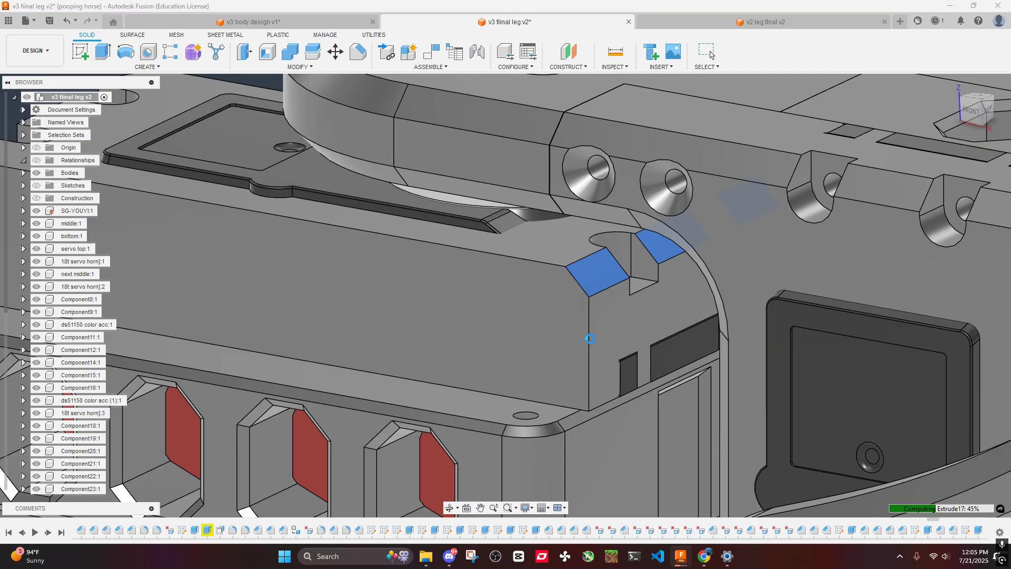
# - Delete the matching chamfer feature on the bottom part's outer end edge, around its screw notches
pyautogui.scroll(-5, 592, 337)
pyautogui.moveTo(592, 337); pyautogui.dragTo(621, 137, button='middle')
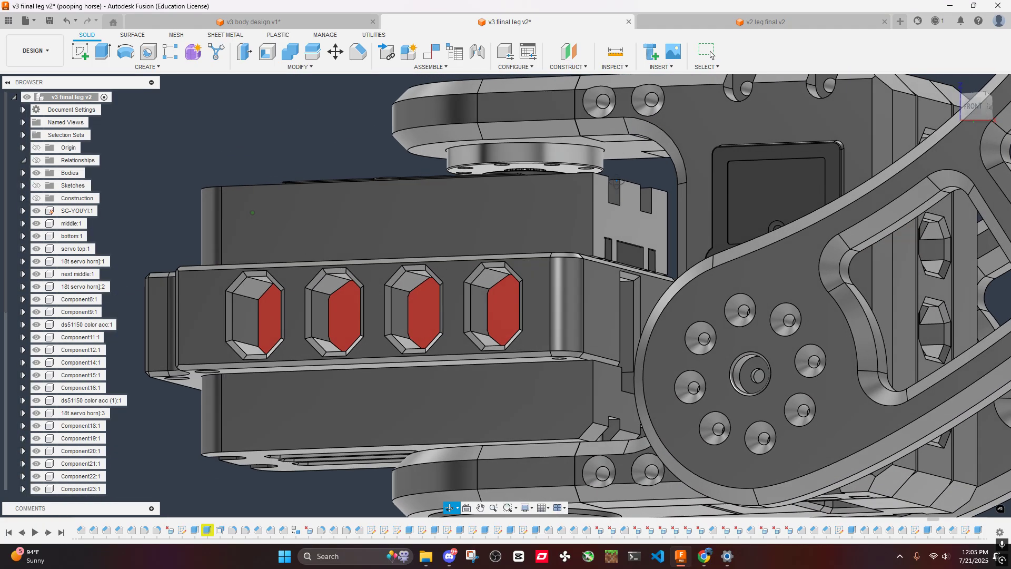
pyautogui.scroll(5, 600, 469)
pyautogui.rightClick(359, 529)
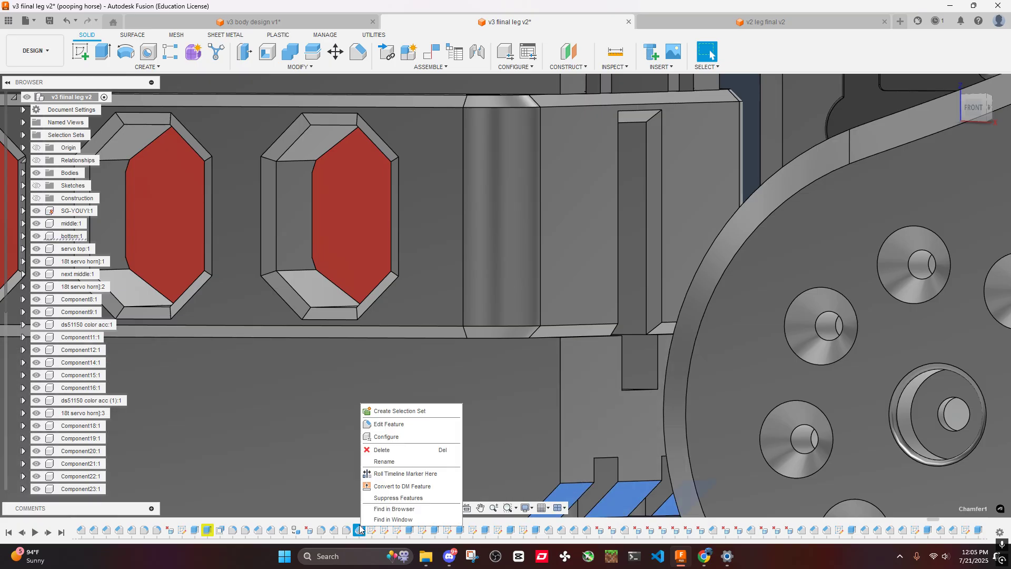
pyautogui.click(382, 451)
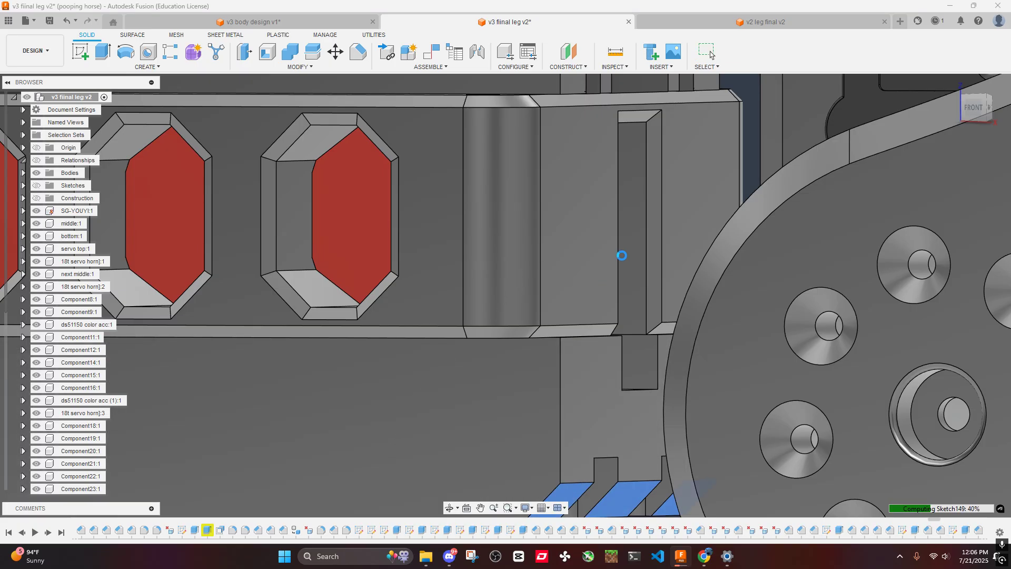
# - Read the warning details for Sketch142, including its compute failure, and close the warning
pyautogui.scroll(-5, 616, 264)
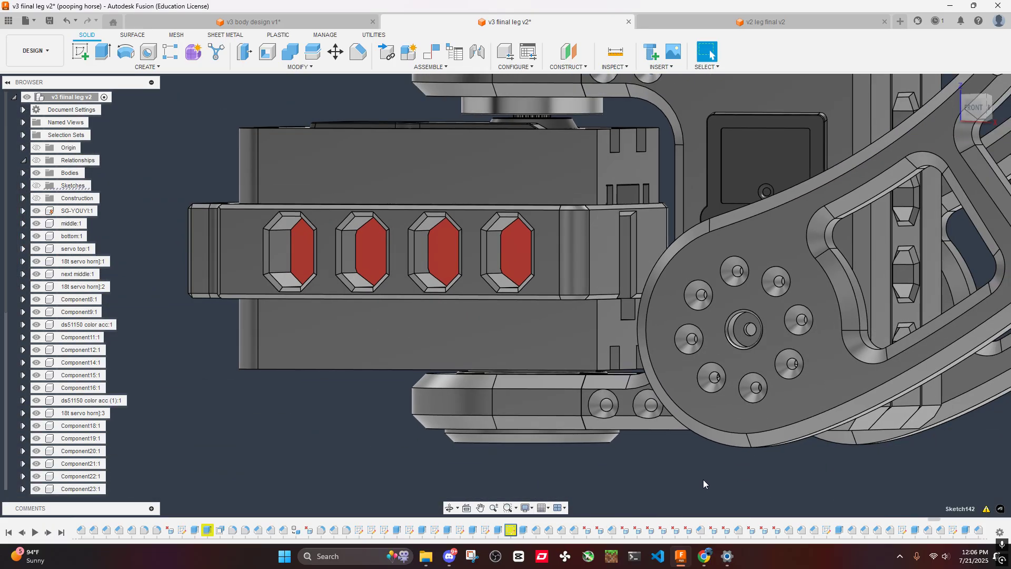
pyautogui.click(985, 509)
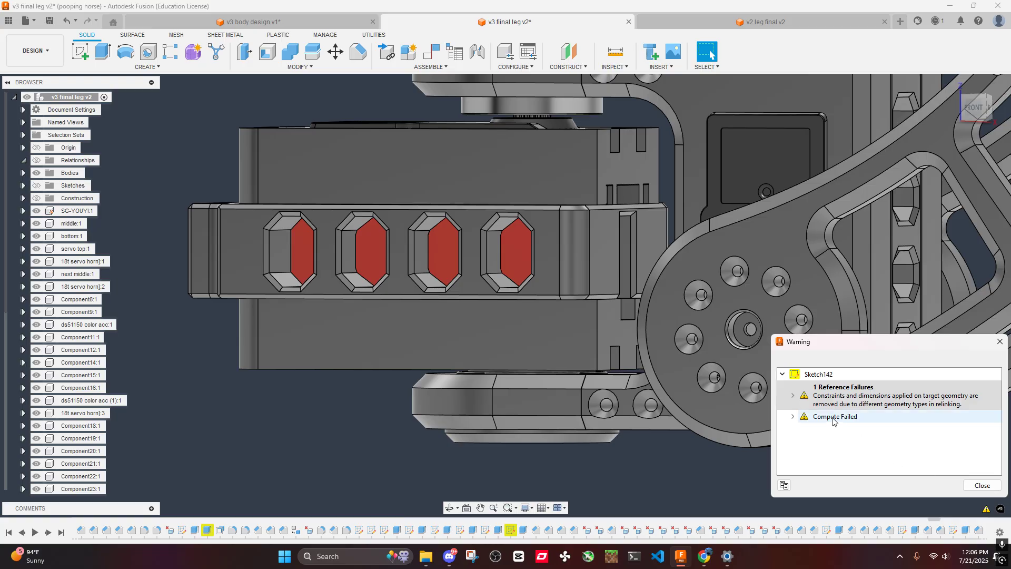
pyautogui.click(793, 417)
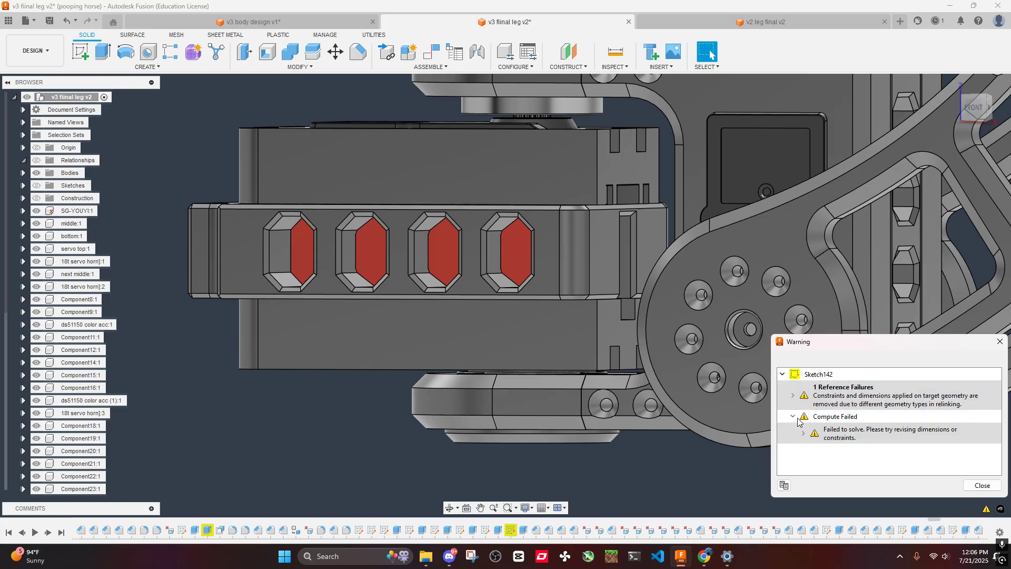
pyautogui.click(991, 489)
# - Hide the middle plate with the octagonal cutouts between the servo top and the bottom part
pyautogui.scroll(-5, 545, 276)
pyautogui.keyDown('shift'); pyautogui.moveTo(545, 277); pyautogui.dragTo(587, 233, button='middle'); pyautogui.keyUp('shift')
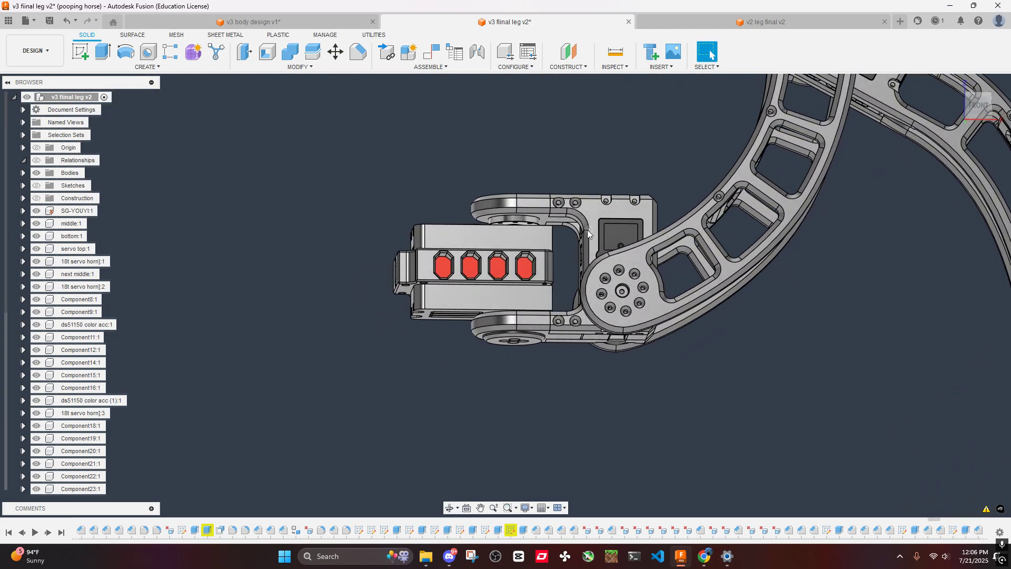
pyautogui.scroll(6, 587, 229)
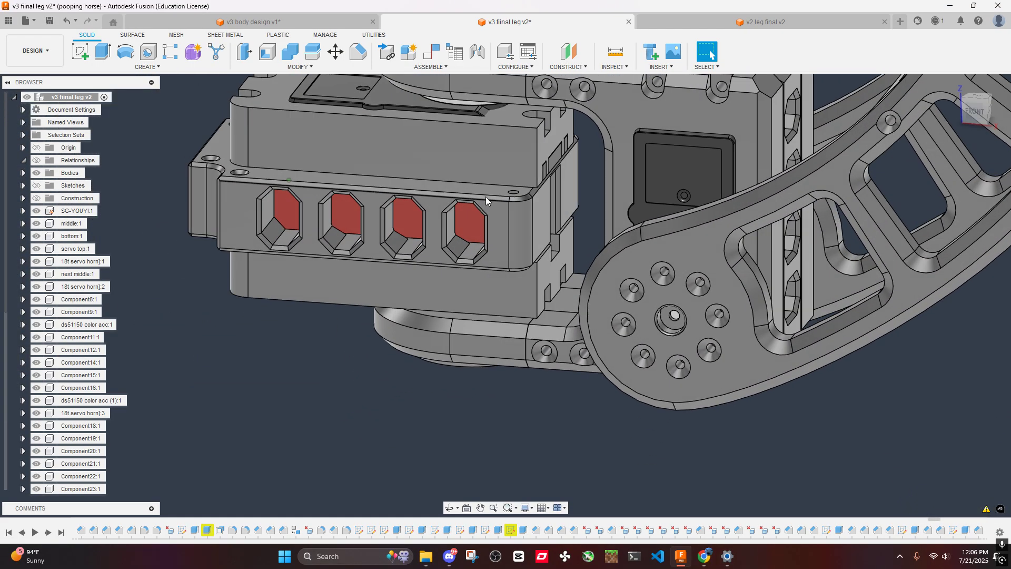
pyautogui.click(508, 235)
pyautogui.press('v')
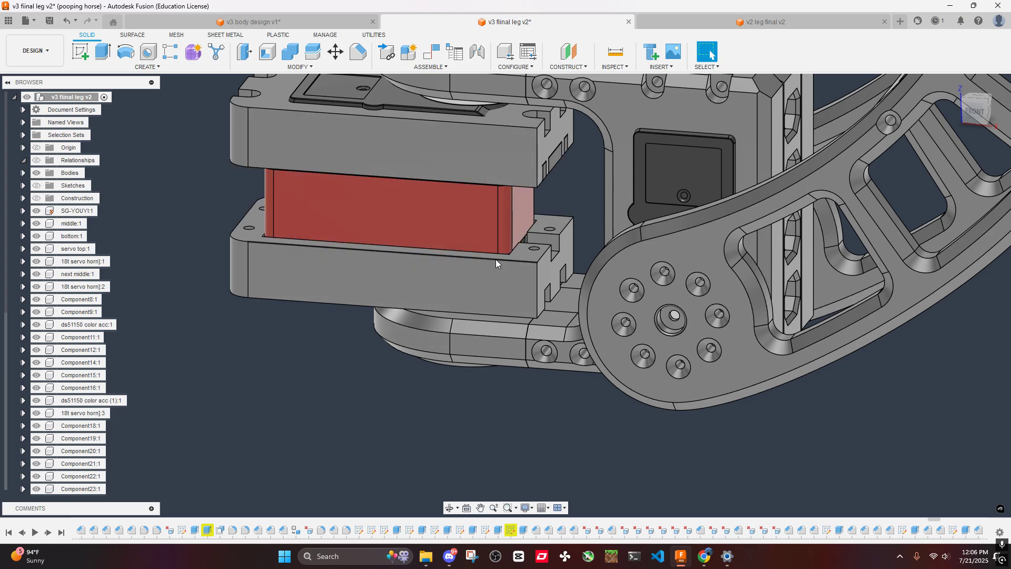
# - Create a sketch on the servo top's long side face and project the bottom part's side face into it
pyautogui.keyDown('shift'); pyautogui.moveTo(495, 259); pyautogui.dragTo(495, 210, button='middle'); pyautogui.keyUp('shift')
pyautogui.rightClick(470, 208)
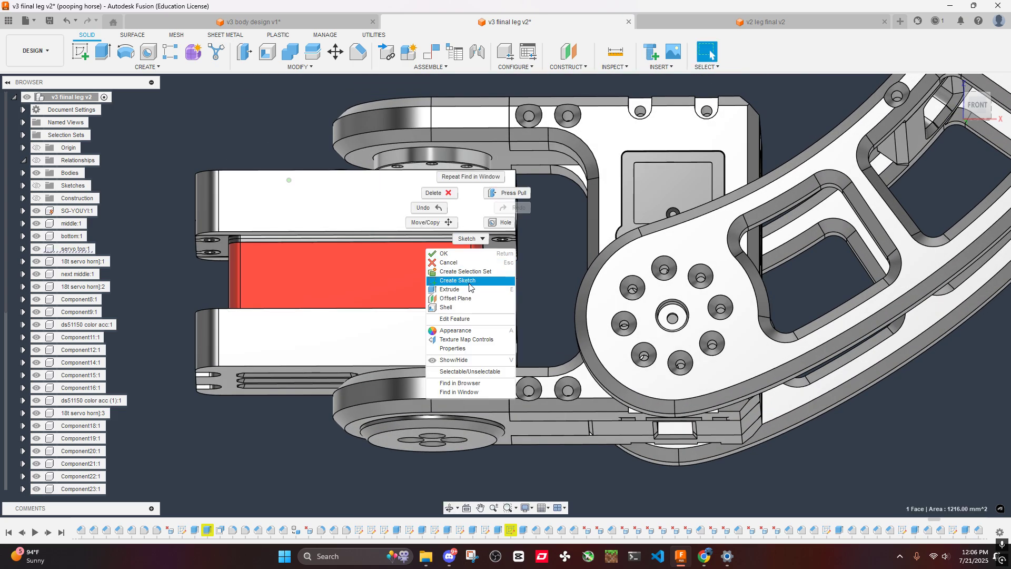
pyautogui.click(469, 281)
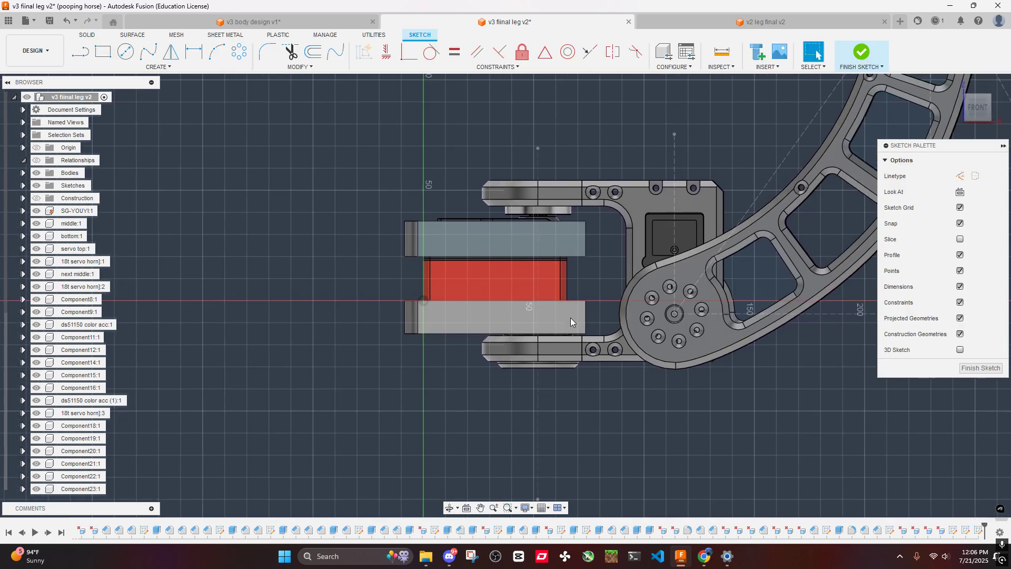
pyautogui.press('p')
pyautogui.click(570, 318)
pyautogui.press('Return')
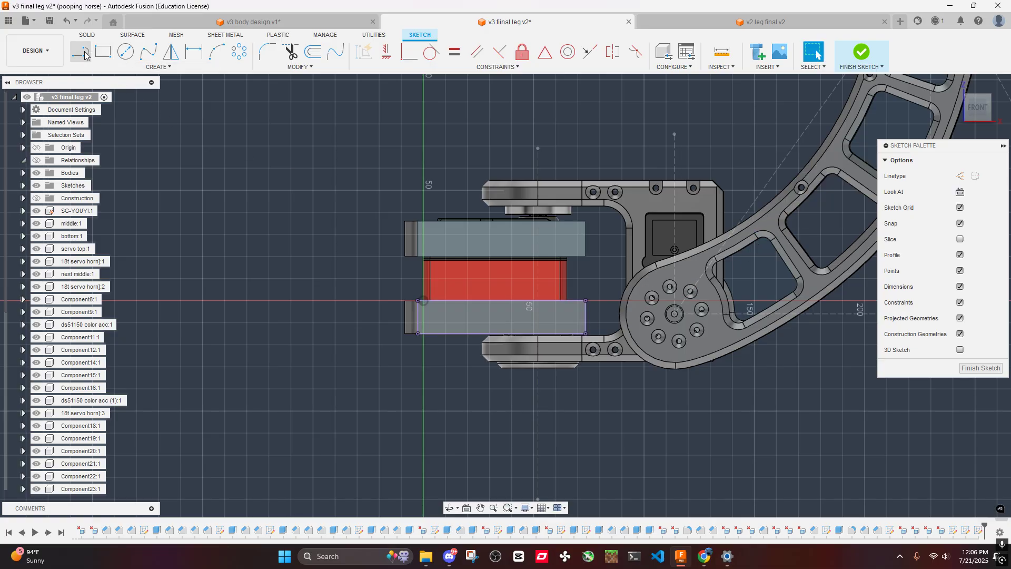
# - Draw a vertical line near the notched end, from the servo top's upper edge to the bottom part's lower edge
pyautogui.click(80, 52)
pyautogui.scroll(4, 553, 261)
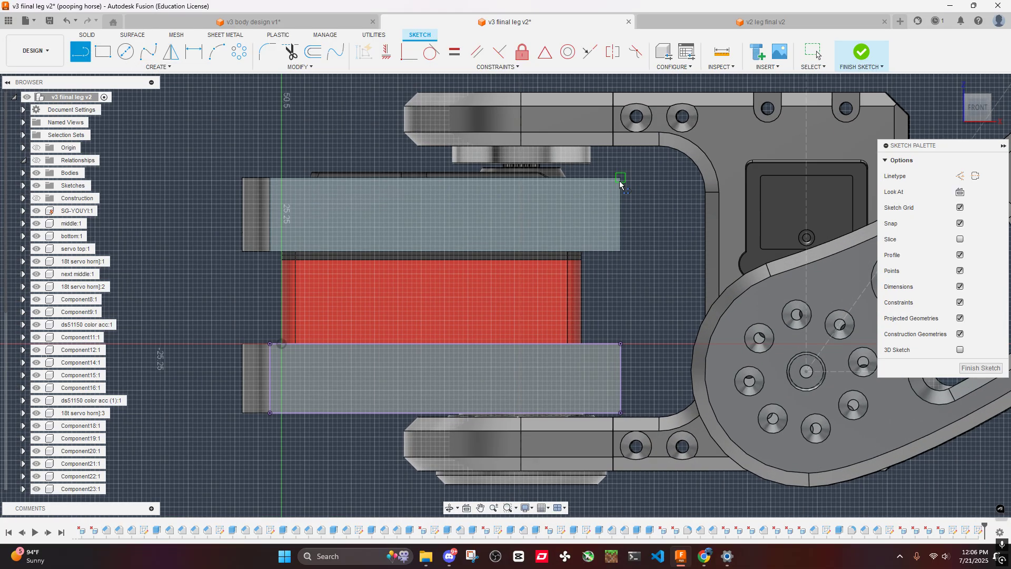
pyautogui.click(558, 177)
pyautogui.click(558, 412)
pyautogui.press('Escape')
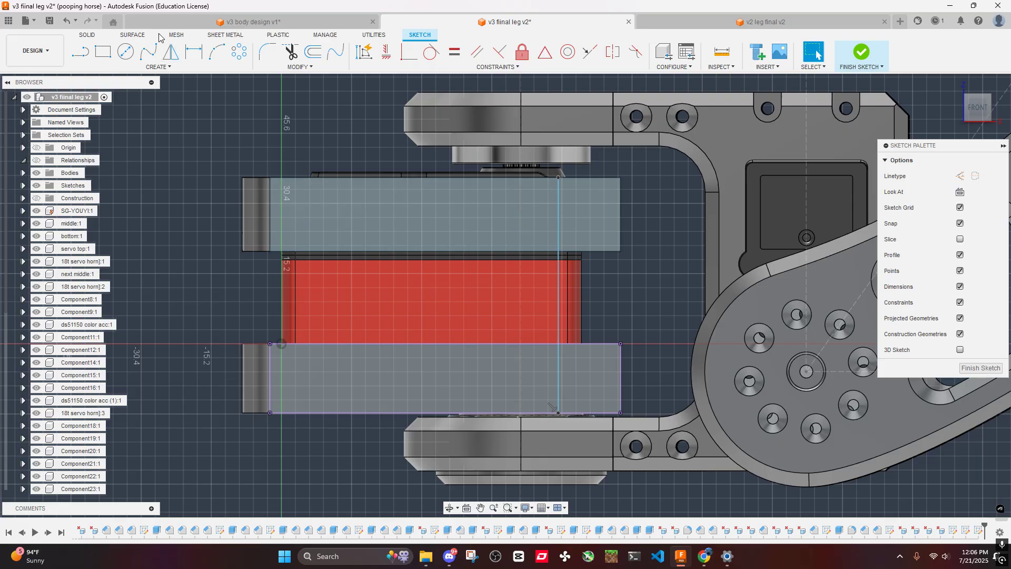
# - Dimension the vertical line 10 mm from the servo top's end edge
pyautogui.click(620, 220)
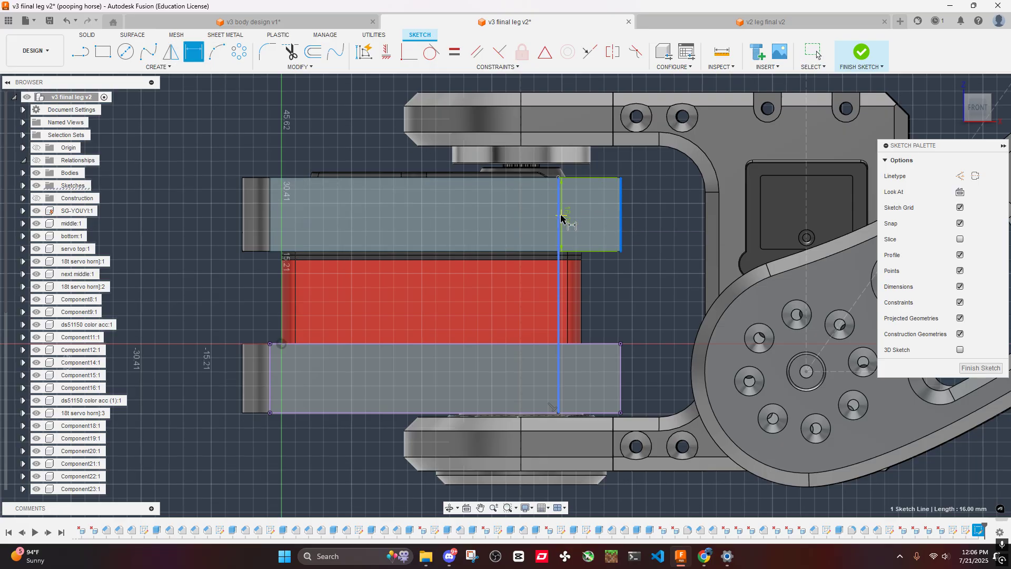
pyautogui.click(581, 215)
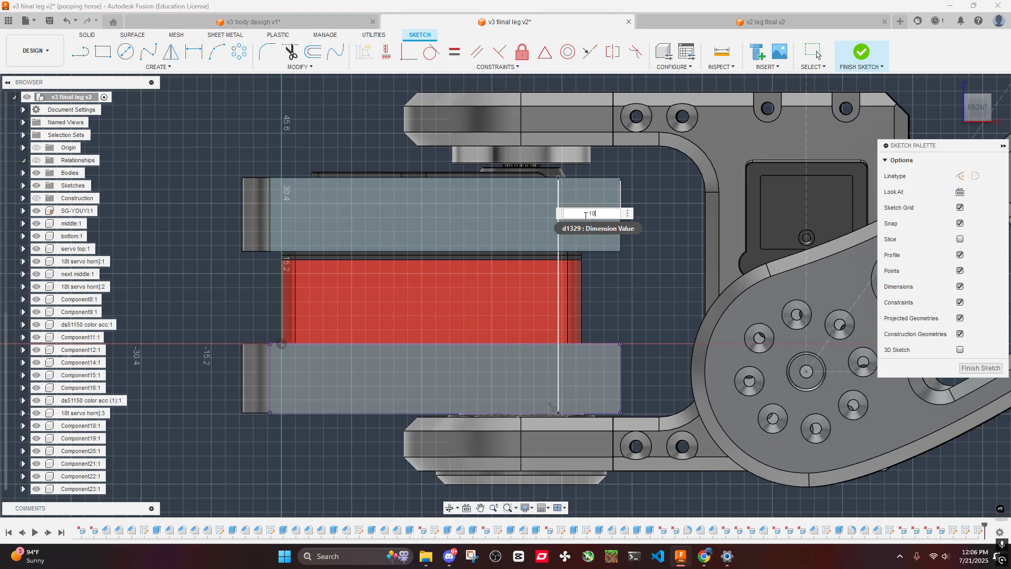
pyautogui.press('Return')
pyautogui.press('Escape')
# - Examine which closed profiles the vertical line creates on the side faces of the servo top and the bottom part
pyautogui.scroll(-2, 601, 234)
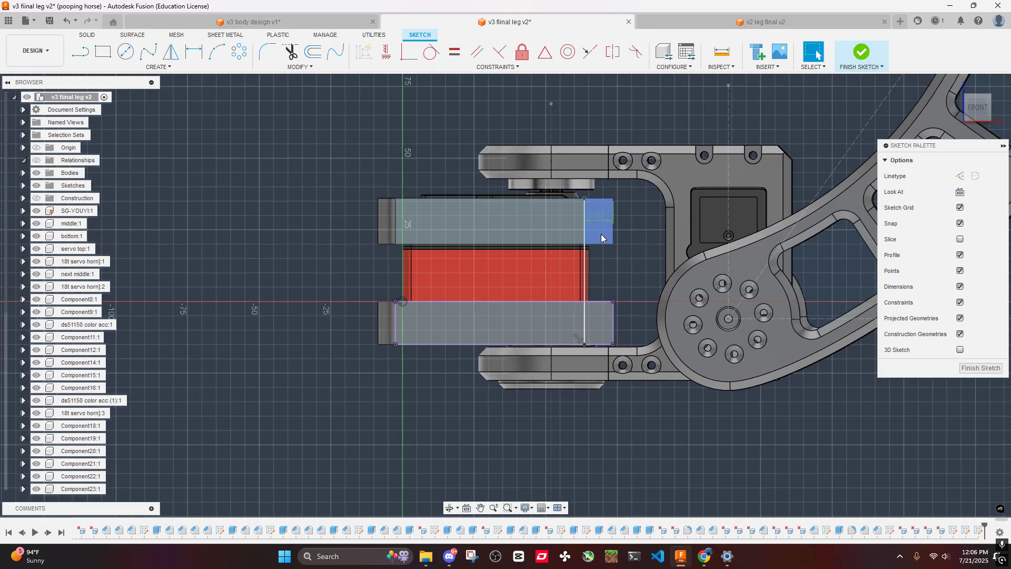
pyautogui.scroll(-4, 601, 234)
pyautogui.scroll(8, 599, 233)
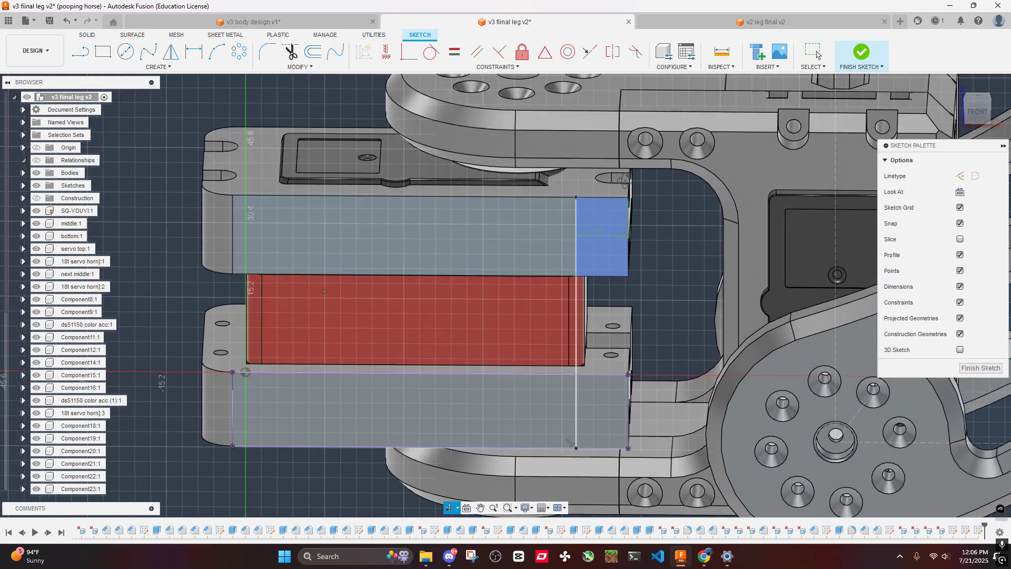
pyautogui.keyDown('shift'); pyautogui.moveTo(625, 180); pyautogui.dragTo(608, 201, button='middle'); pyautogui.keyUp('shift')
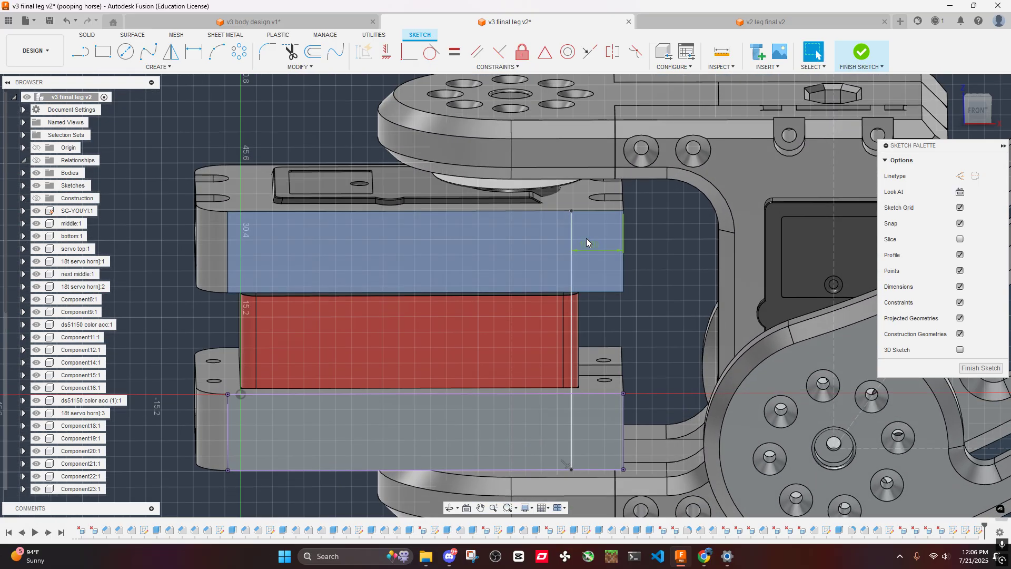
pyautogui.scroll(-4, 586, 239)
pyautogui.scroll(5, 595, 237)
pyautogui.scroll(-3, 596, 238)
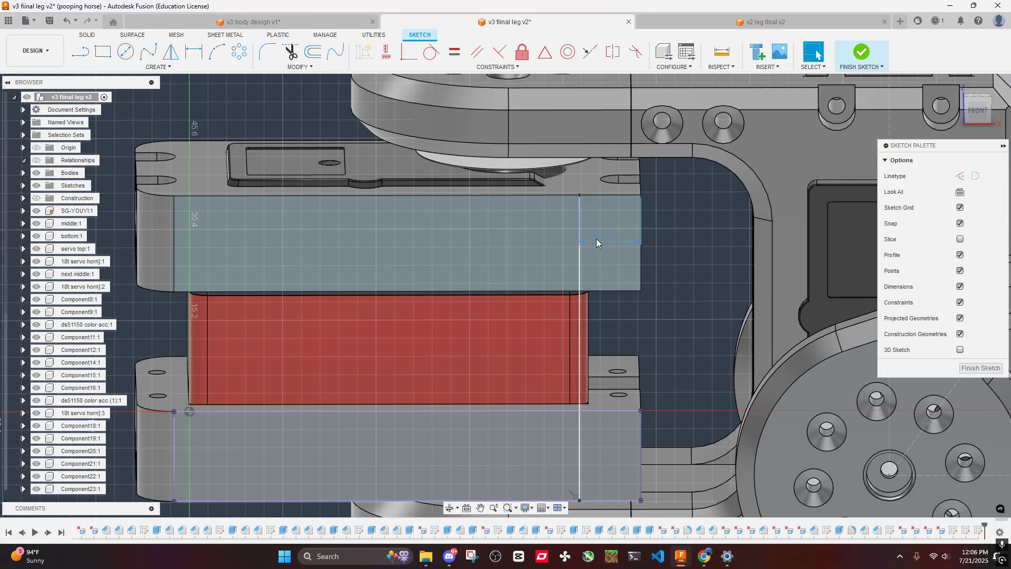
pyautogui.moveTo(596, 238)
pyautogui.keyDown('shift'); pyautogui.mouseDown(button='middle')
pyautogui.moveTo(583, 245)
pyautogui.moveTo(603, 235)
pyautogui.mouseUp(button='middle'); pyautogui.keyUp('shift')
pyautogui.scroll(4, 609, 269)
pyautogui.scroll(-3, 611, 270)
pyautogui.keyDown('shift'); pyautogui.moveTo(633, 286); pyautogui.dragTo(637, 264, button='middle'); pyautogui.keyUp('shift')
pyautogui.scroll(3, 618, 238)
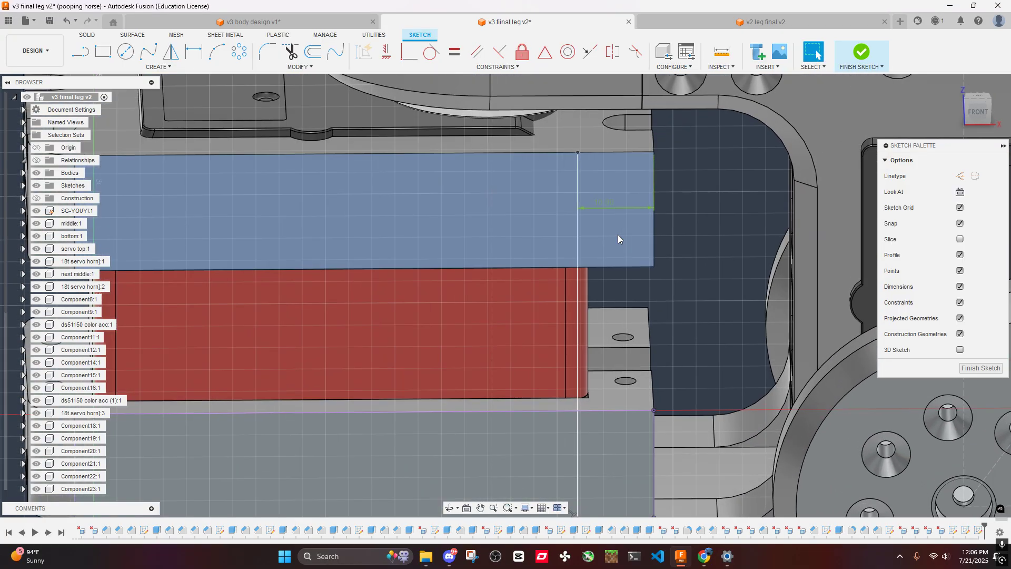
pyautogui.scroll(-3, 622, 242)
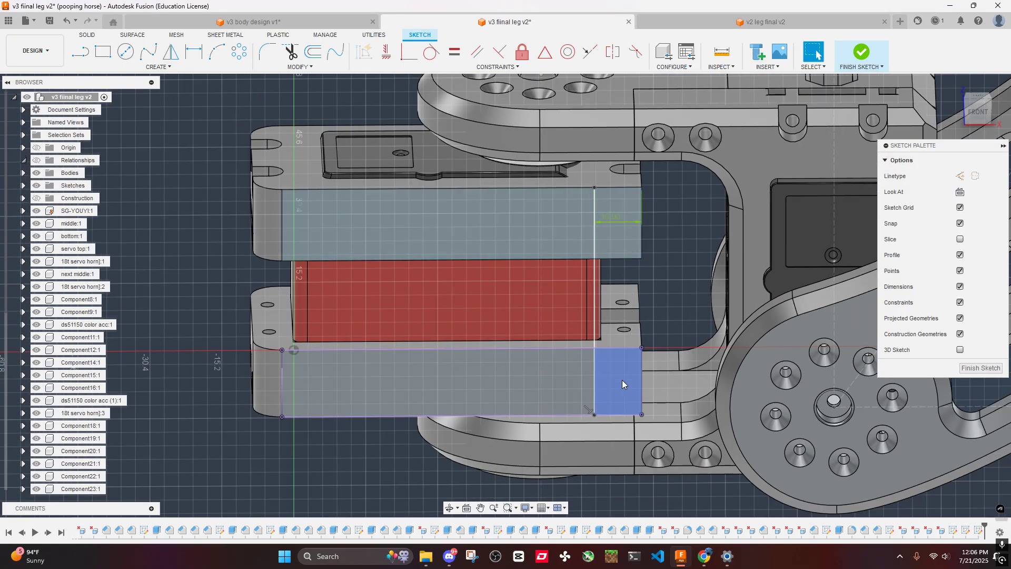
pyautogui.click(622, 383)
pyautogui.click(639, 253)
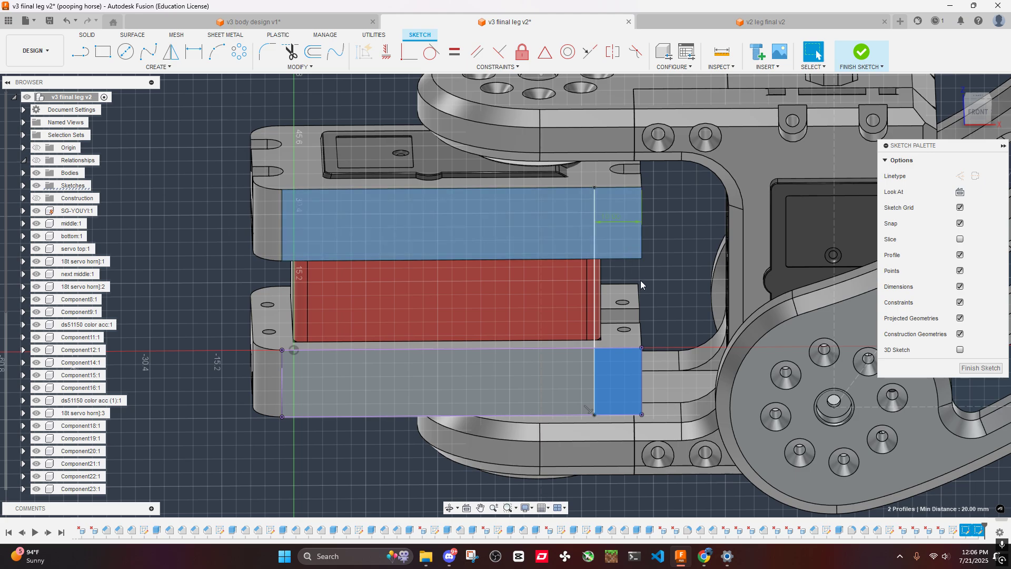
pyautogui.click(679, 240)
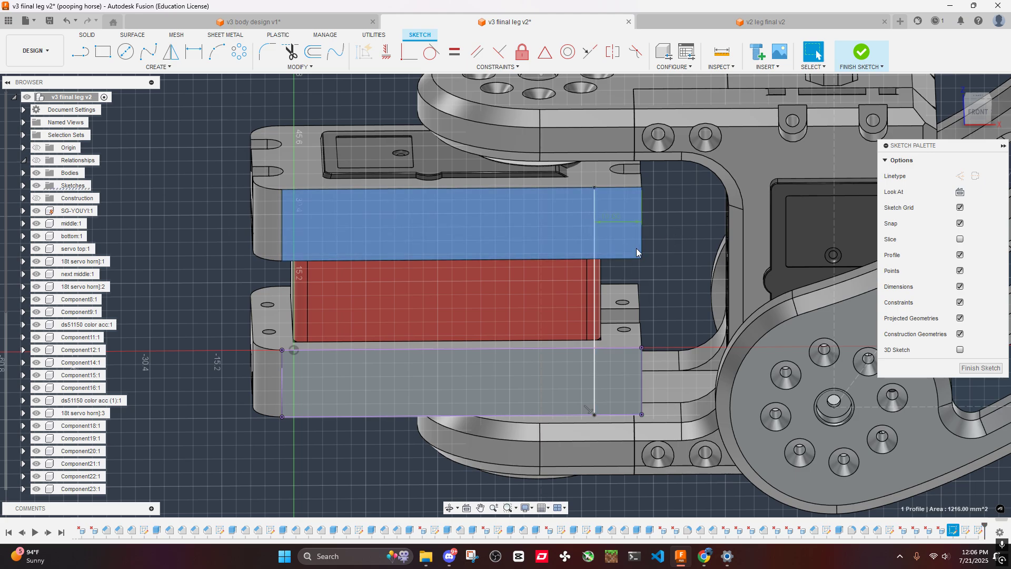
# - Draw a vertical line between the servo top's lower and upper edges along the existing line, and select the resulting end profile
pyautogui.scroll(3, 612, 226)
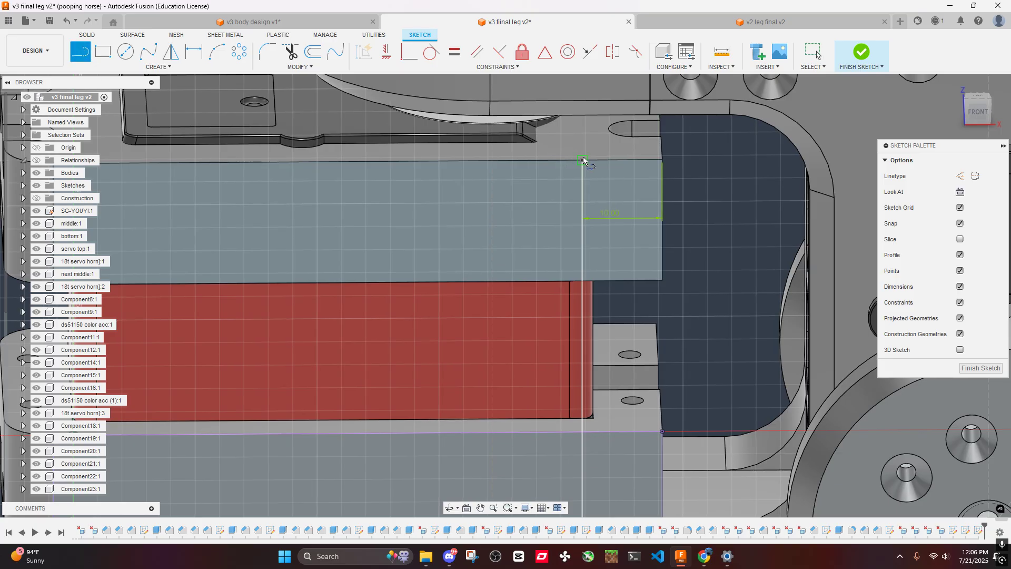
pyautogui.click(581, 282)
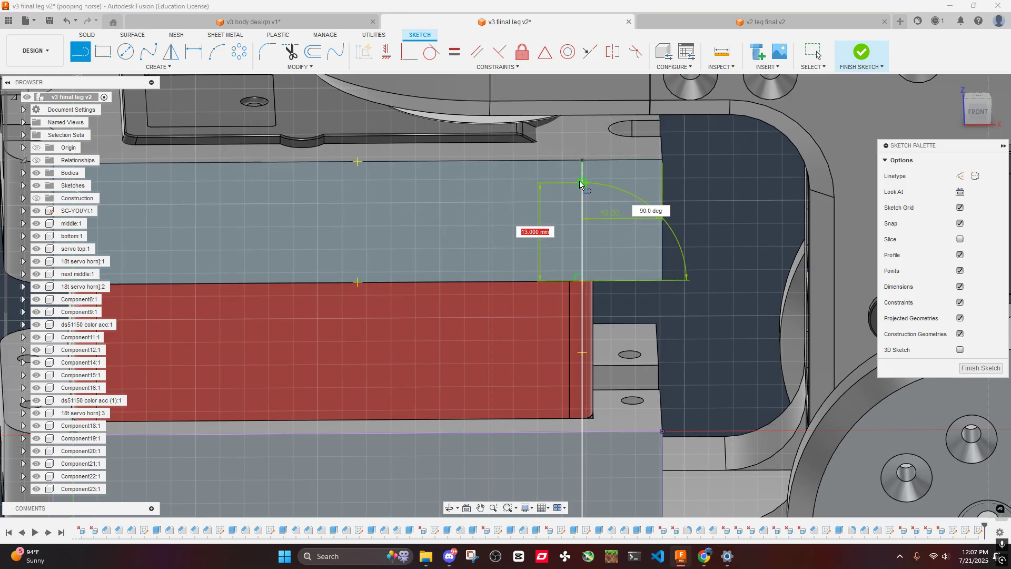
pyautogui.click(581, 161)
pyautogui.press('Escape')
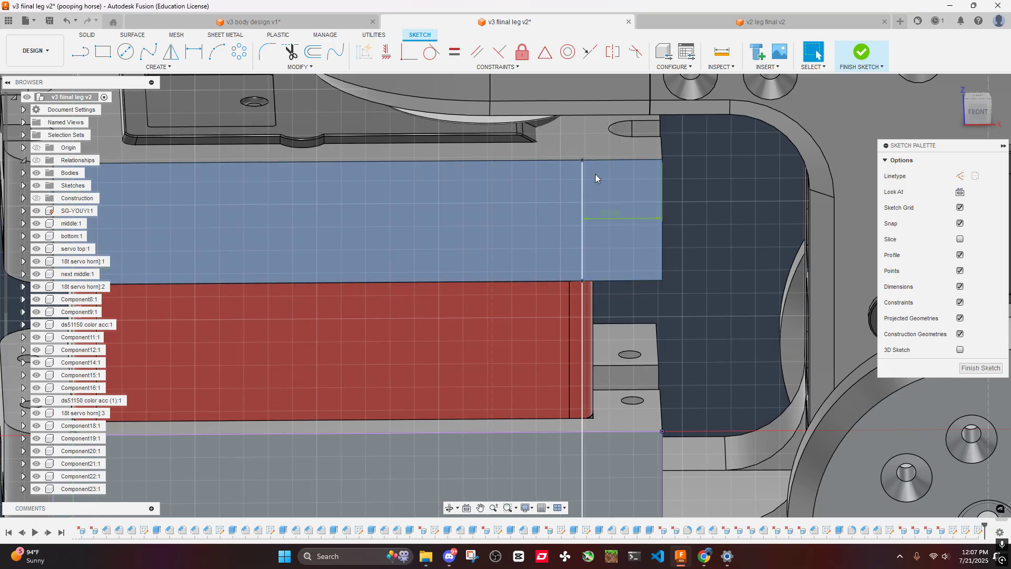
pyautogui.click(591, 182)
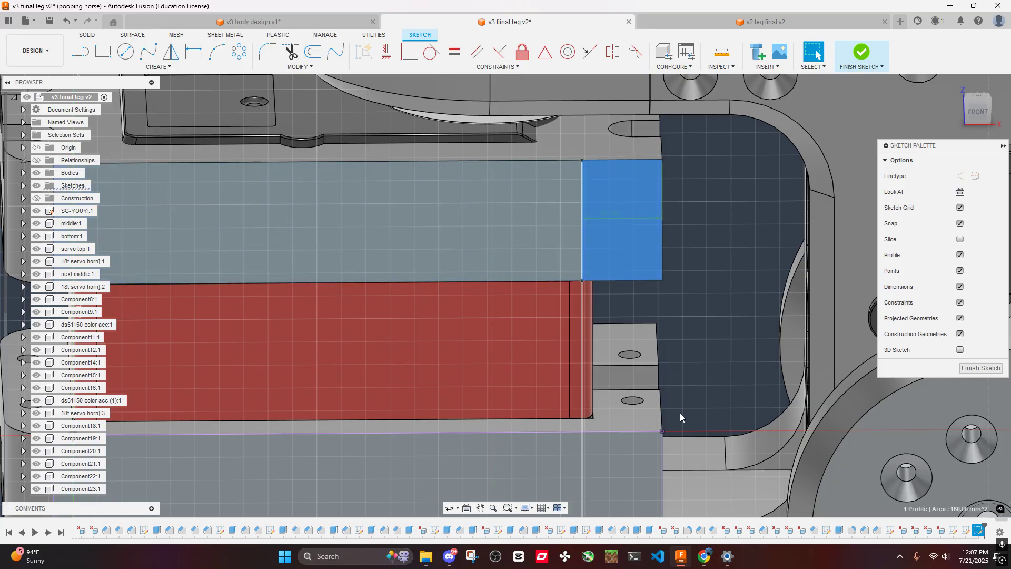
# - Extrude the matching end profiles of the servo top and the bottom part 13 mm outward as new bodies
pyautogui.click(624, 469)
pyautogui.write('e')
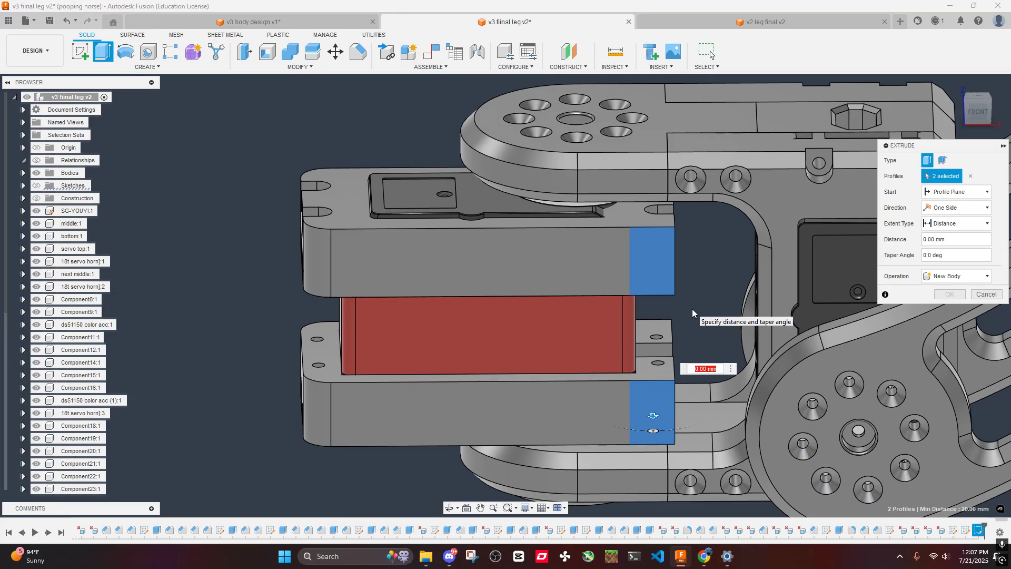
pyautogui.write('13')
pyautogui.press('Return')
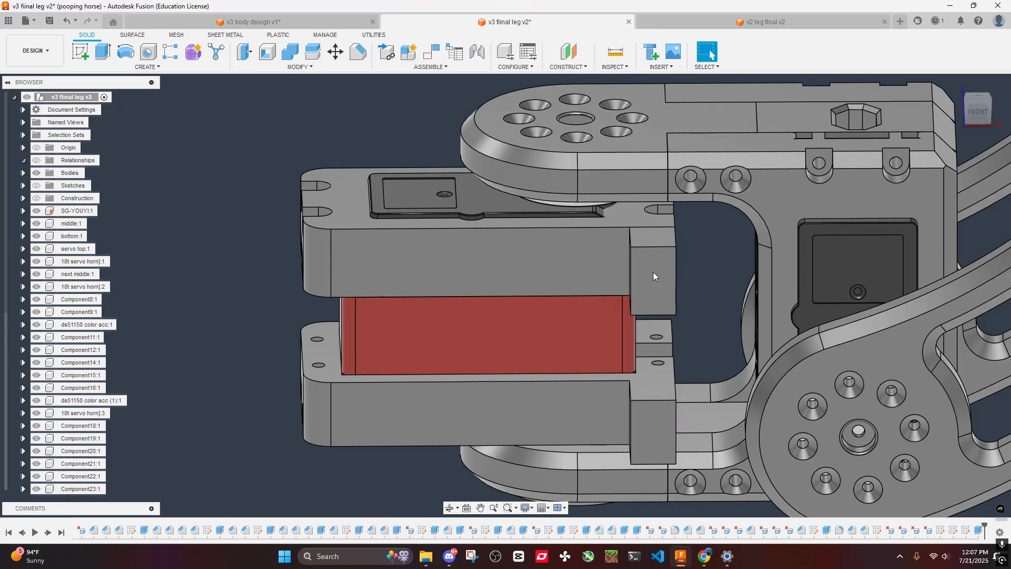
pyautogui.keyDown('shift'); pyautogui.moveTo(653, 272); pyautogui.dragTo(708, 281, button='middle'); pyautogui.keyUp('shift')
pyautogui.scroll(10, 567, 188)
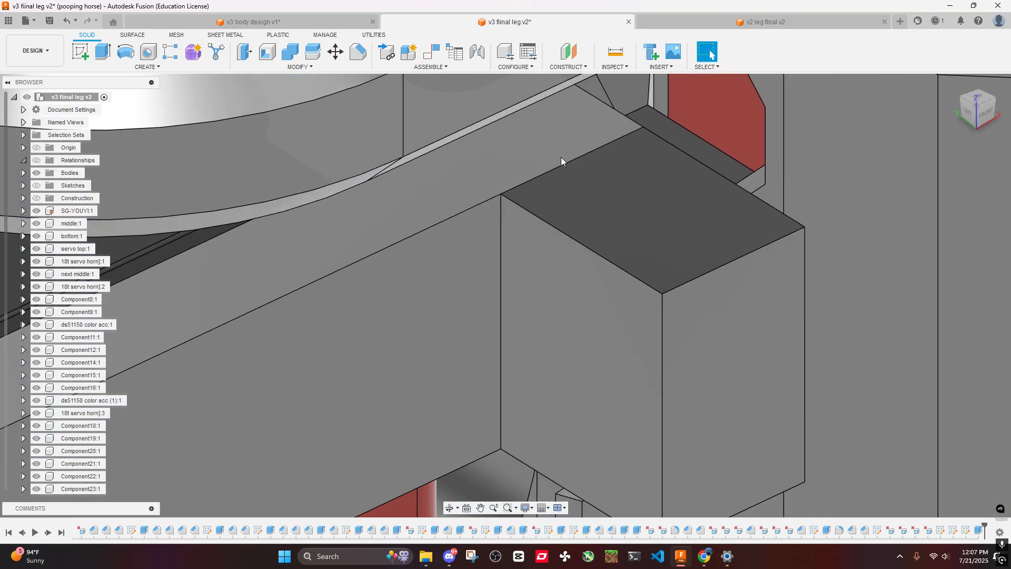
pyautogui.press('c')
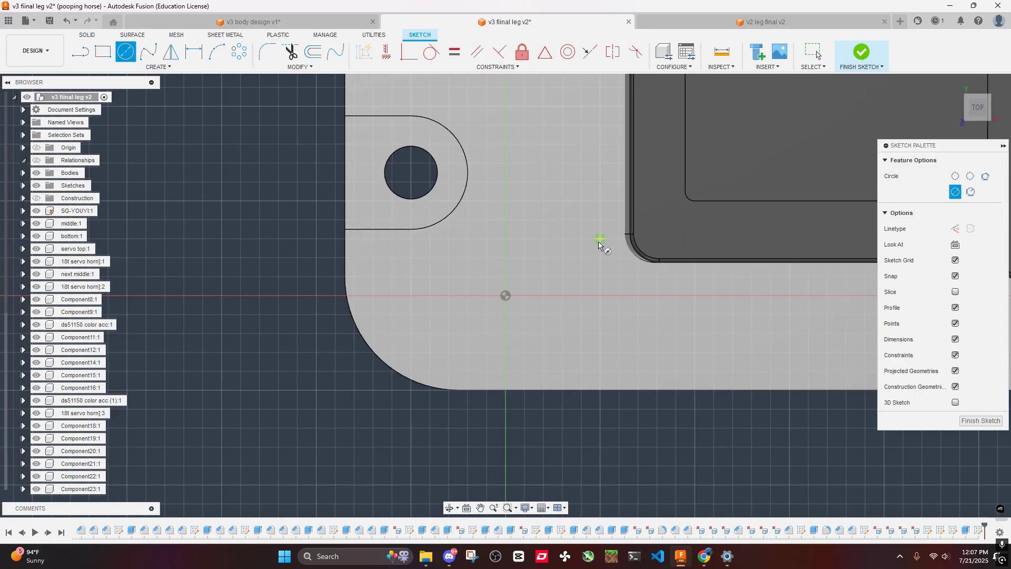
pyautogui.scroll(-5, 600, 242)
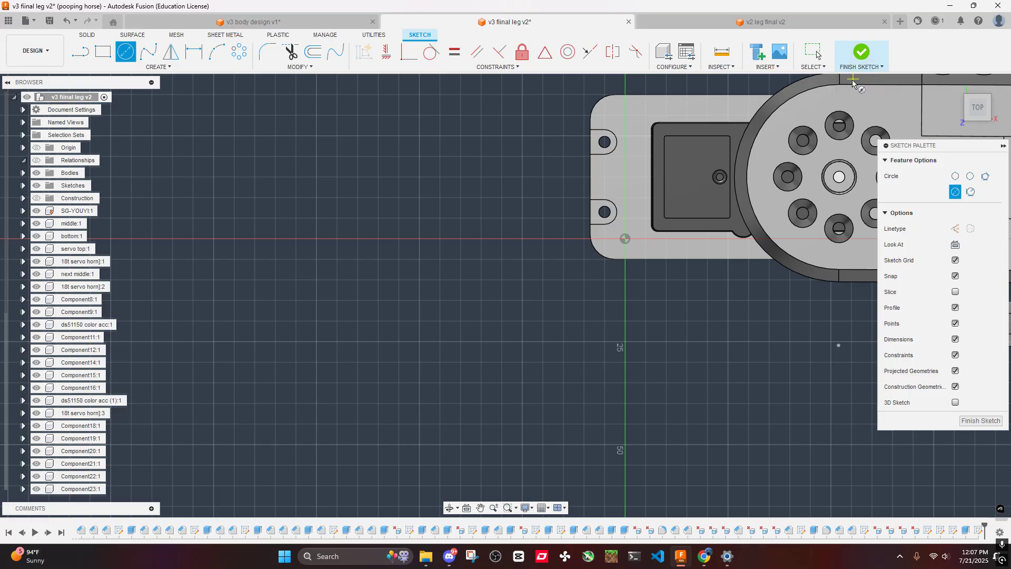
pyautogui.press('Escape')
pyautogui.keyDown('shift'); pyautogui.moveTo(726, 212); pyautogui.dragTo(566, 273, button='middle'); pyautogui.keyUp('shift')
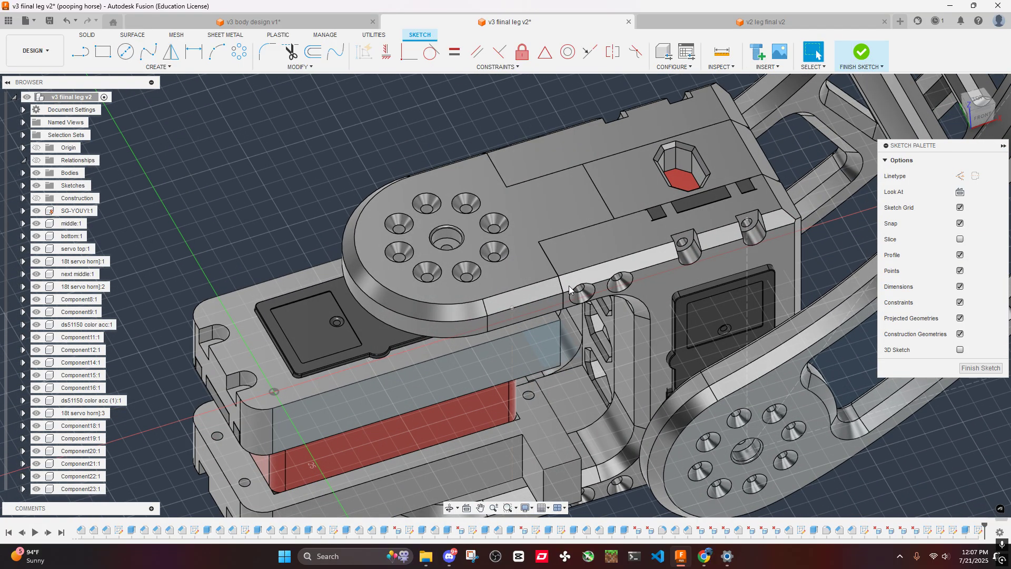
pyautogui.click(861, 51)
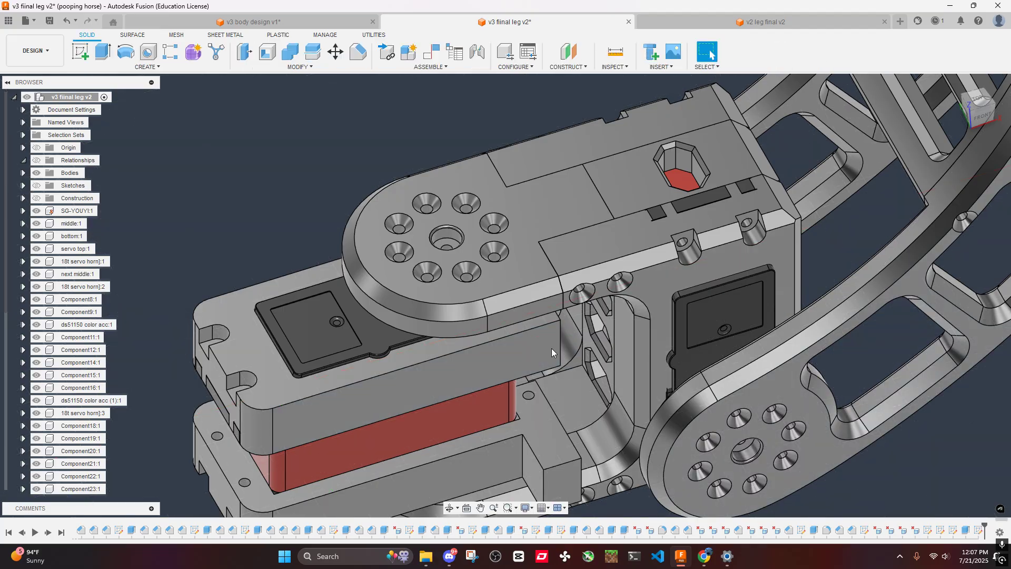
pyautogui.hotkey('ctrl', 'z')
pyautogui.hotkey('ctrl', 'z')
pyautogui.hotkey('ctrl', 'z')
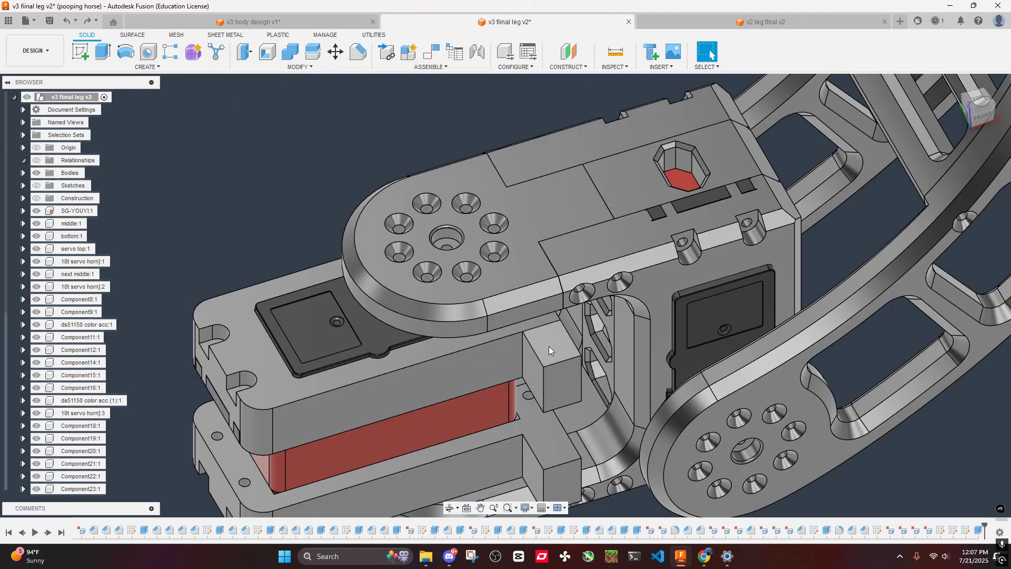
# - Try to join the upper extruded end block with the servo top using Combine
pyautogui.click(549, 350)
pyautogui.click(289, 197)
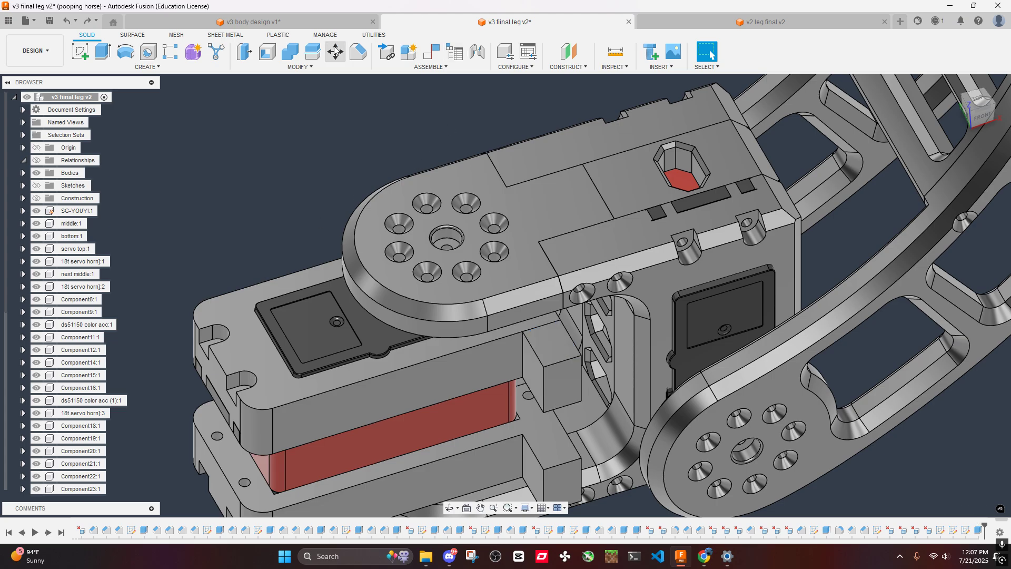
pyautogui.click(290, 51)
pyautogui.click(558, 364)
pyautogui.click(474, 369)
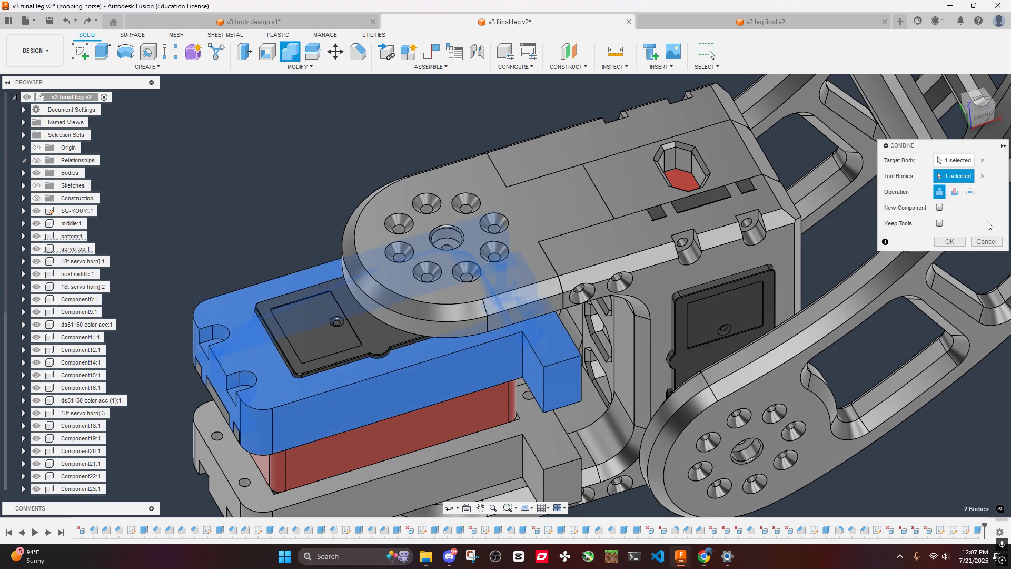
pyautogui.click(964, 242)
pyautogui.click(493, 355)
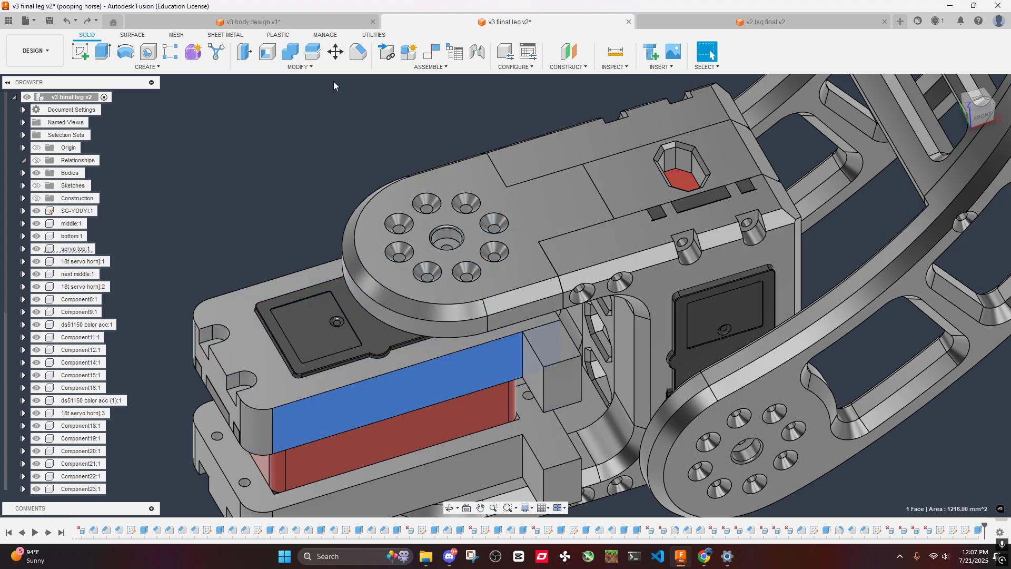
# - Combine the servo top and its extruded end block into one body with the Join operation
pyautogui.click(290, 51)
pyautogui.click(549, 364)
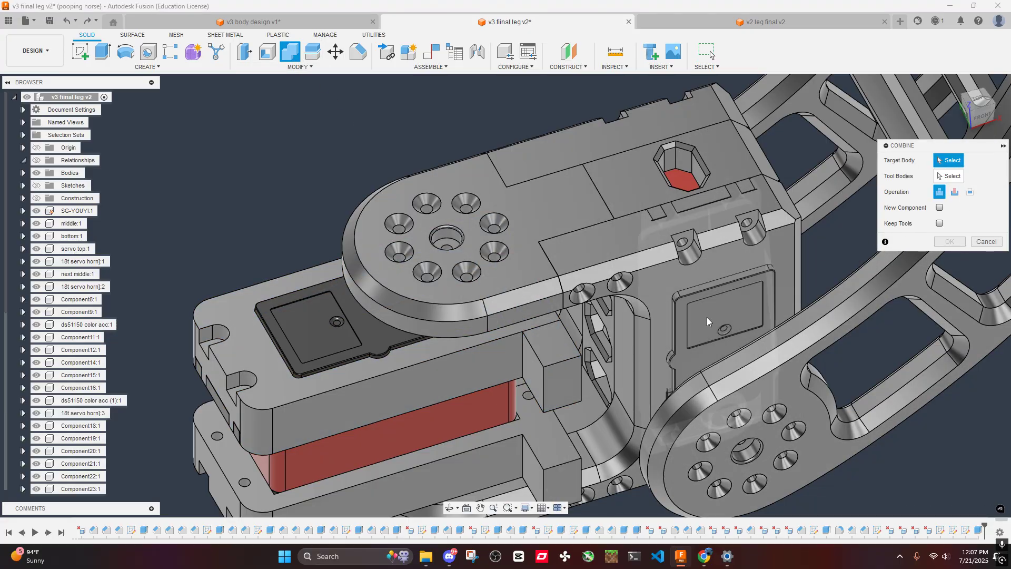
pyautogui.click(485, 363)
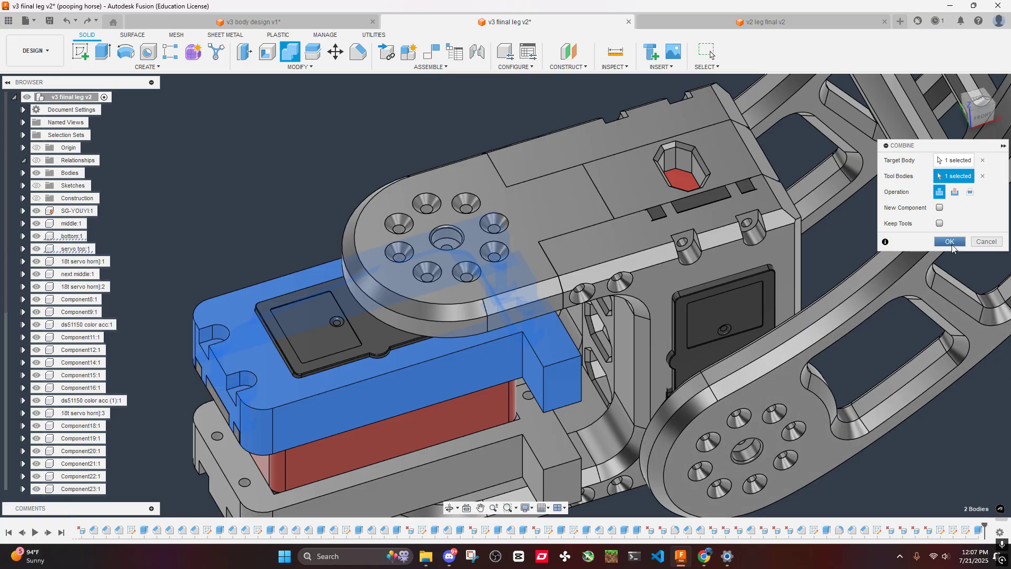
pyautogui.click(949, 242)
# - Join the lower extruded end block to the bottom part's body
pyautogui.moveTo(692, 331); pyautogui.dragTo(637, 228, button='middle')
pyautogui.click(671, 452)
pyautogui.hotkey('ctrl', 'z')
pyautogui.scroll(-3, 634, 359)
pyautogui.scroll(5, 653, 319)
pyautogui.click(650, 318)
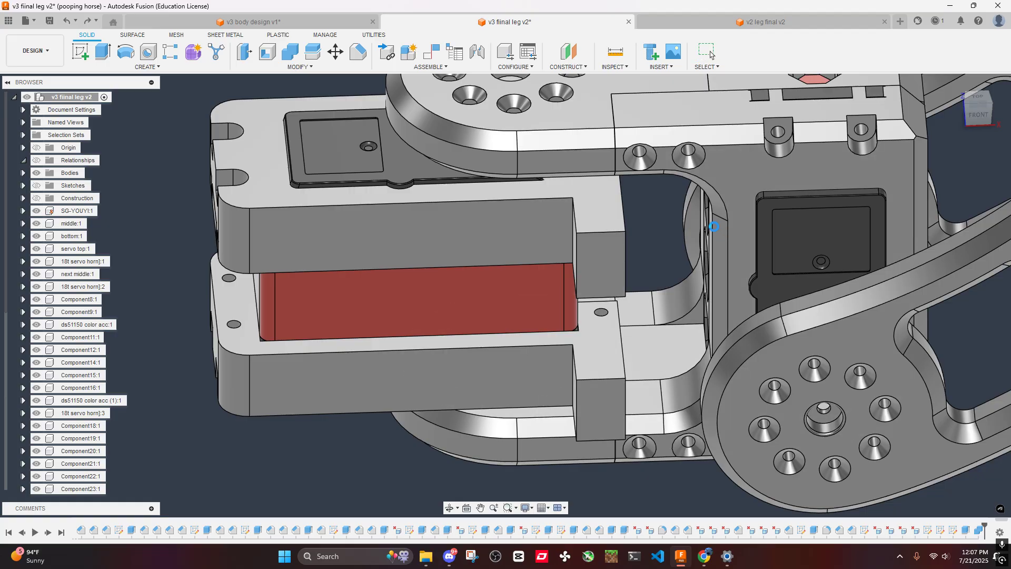
# - Unlock the rotation of the Revolute 24 joint and swing the leg about the servo housing
pyautogui.scroll(-4, 693, 235)
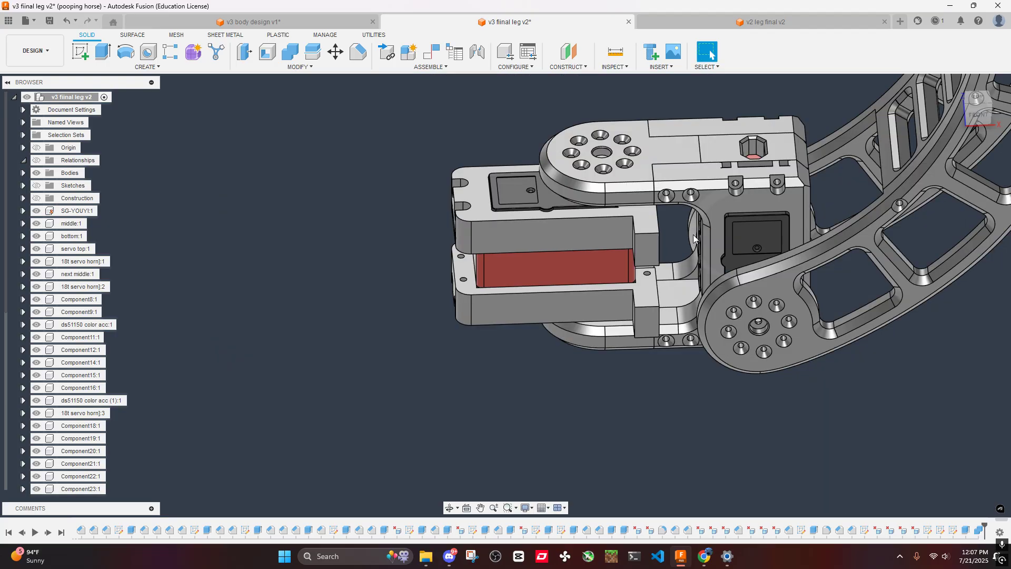
pyautogui.scroll(5, 632, 210)
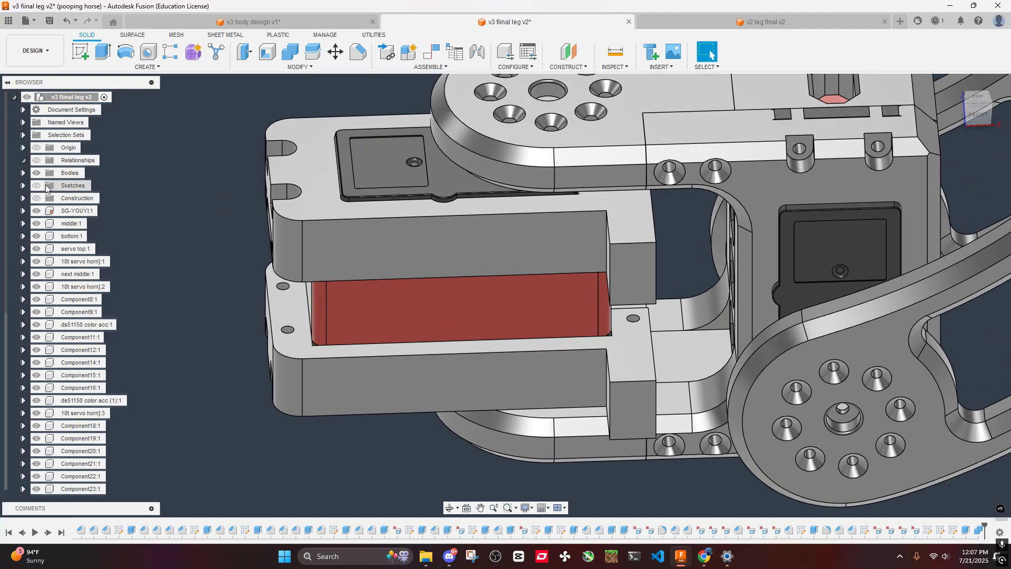
pyautogui.click(23, 161)
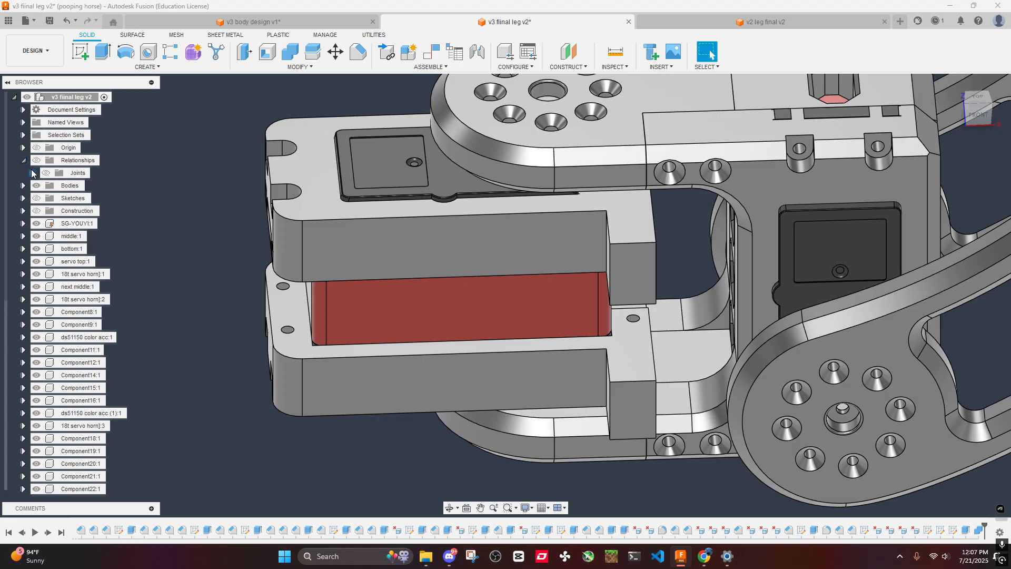
pyautogui.click(32, 173)
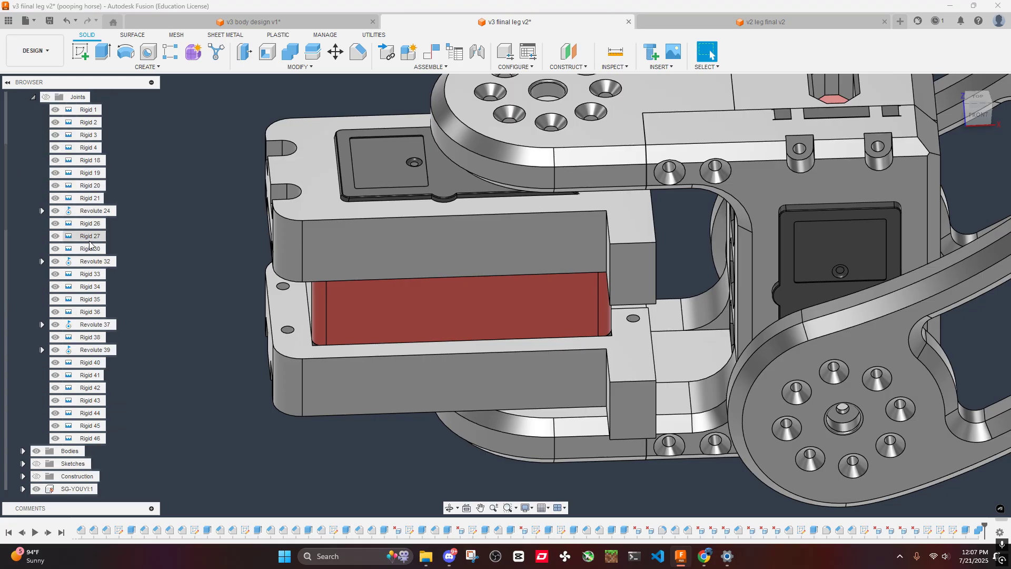
pyautogui.click(42, 211)
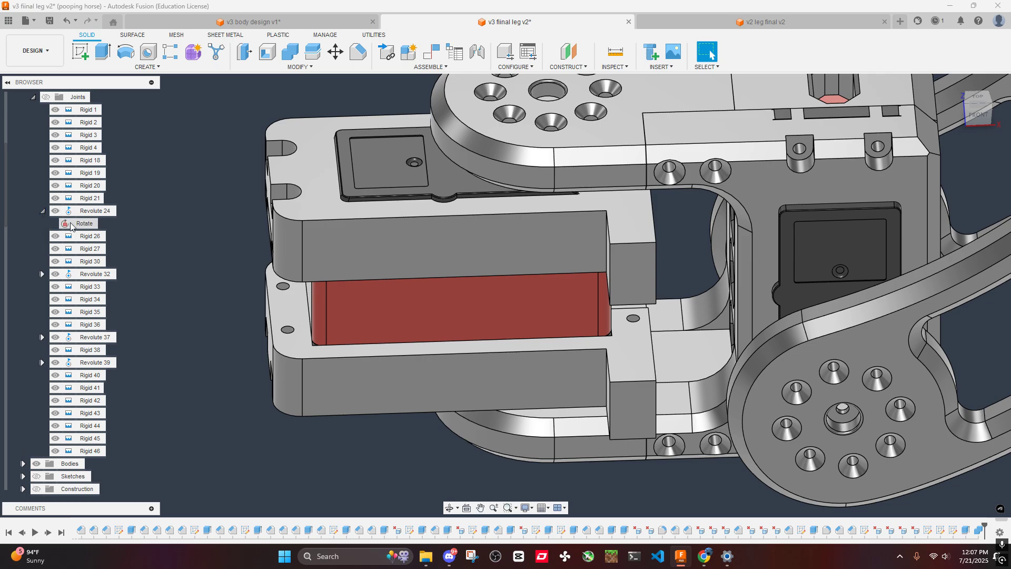
pyautogui.keyDown('shift'); pyautogui.moveTo(706, 188); pyautogui.dragTo(560, 183, button='middle'); pyautogui.keyUp('shift')
# - Examine the clearance between the lower end block and the swinging leg bracket from several angles
pyautogui.scroll(4, 460, 406)
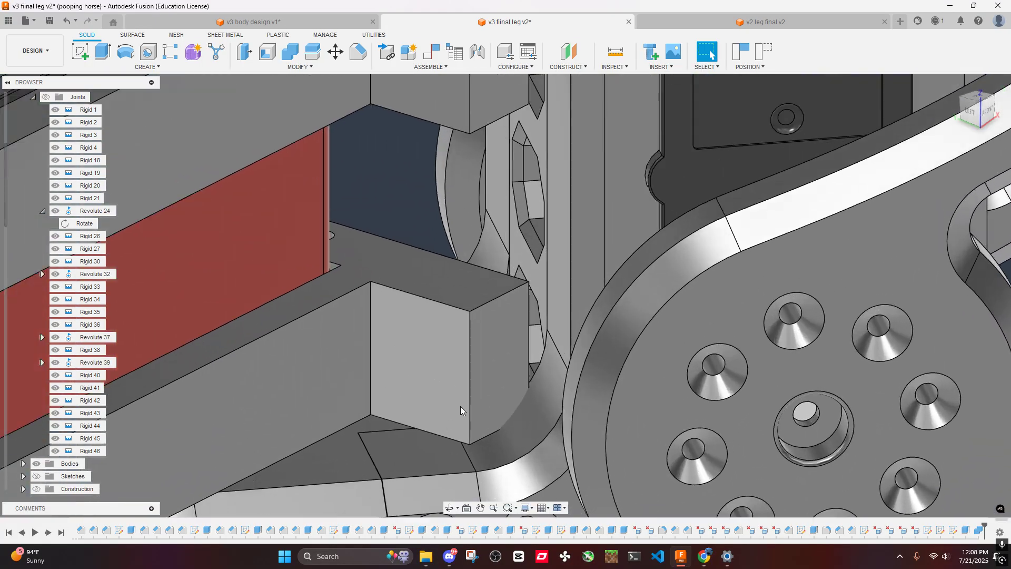
pyautogui.keyDown('shift'); pyautogui.moveTo(460, 406); pyautogui.dragTo(531, 420, button='middle'); pyautogui.keyUp('shift')
pyautogui.scroll(-3, 532, 421)
pyautogui.keyDown('shift'); pyautogui.moveTo(568, 324); pyautogui.dragTo(421, 258, button='middle'); pyautogui.keyUp('shift')
pyautogui.scroll(4, 518, 216)
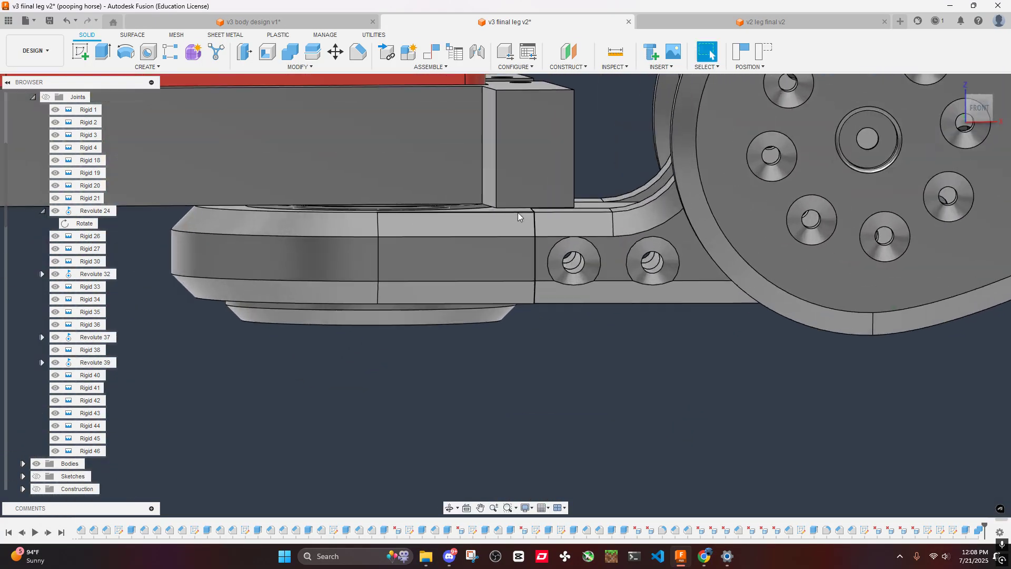
pyautogui.scroll(-2, 527, 211)
pyautogui.keyDown('shift'); pyautogui.moveTo(526, 211); pyautogui.dragTo(591, 261, button='middle'); pyautogui.keyUp('shift')
pyautogui.keyDown('shift'); pyautogui.moveTo(635, 238); pyautogui.dragTo(654, 213, button='middle'); pyautogui.keyUp('shift')
pyautogui.scroll(3, 632, 242)
# - Switch to the v3 body design document and examine the chamfered arm ends of the body plates
pyautogui.click(279, 26)
pyautogui.scroll(-2, 535, 271)
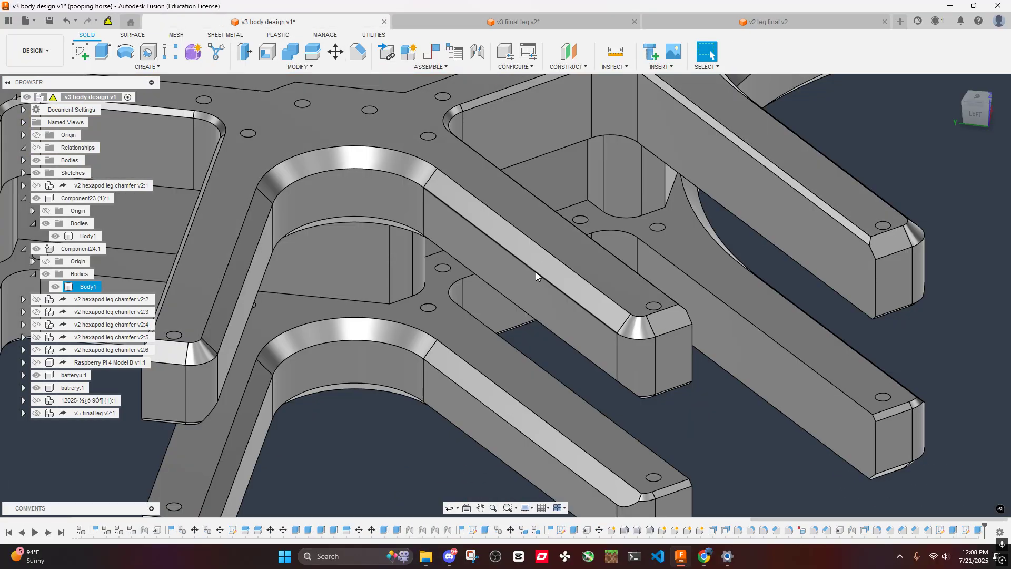
pyautogui.keyDown('shift'); pyautogui.moveTo(535, 272); pyautogui.dragTo(441, 93, button='middle'); pyautogui.keyUp('shift')
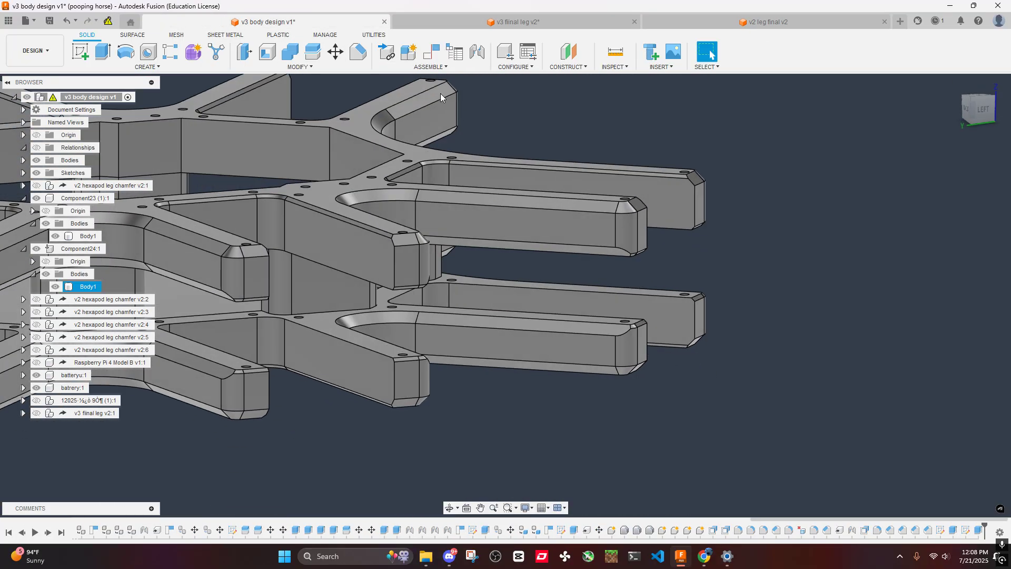
# - Return to the v3 leg document and chamfer two bottom edges of the lower end block by 3 mm
pyautogui.click(477, 27)
pyautogui.scroll(2, 618, 342)
pyautogui.keyDown('ctrl'); pyautogui.click(621, 343); pyautogui.keyUp('ctrl')
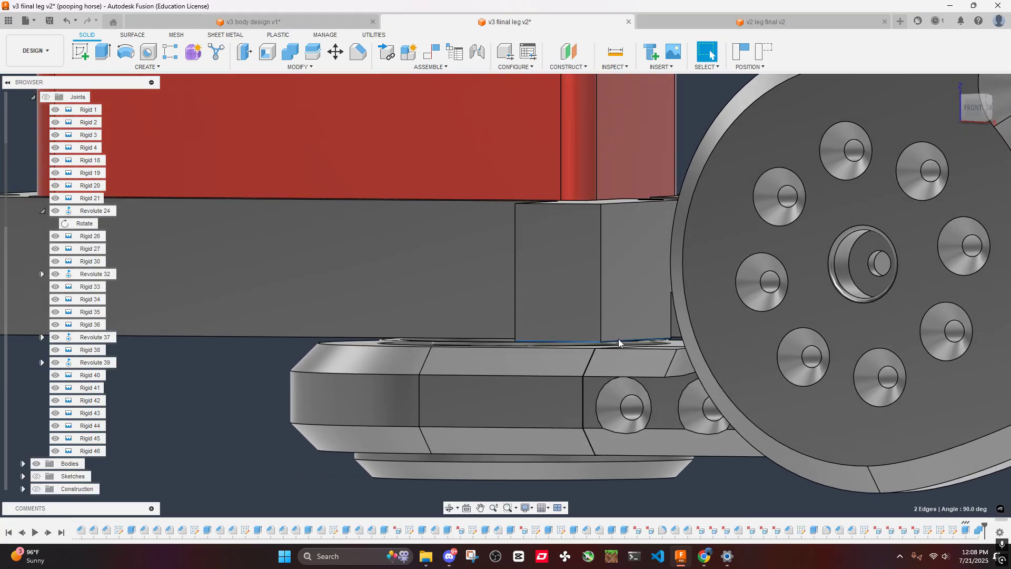
pyautogui.keyDown('shift'); pyautogui.moveTo(619, 341); pyautogui.dragTo(604, 274, button='middle'); pyautogui.keyUp('shift')
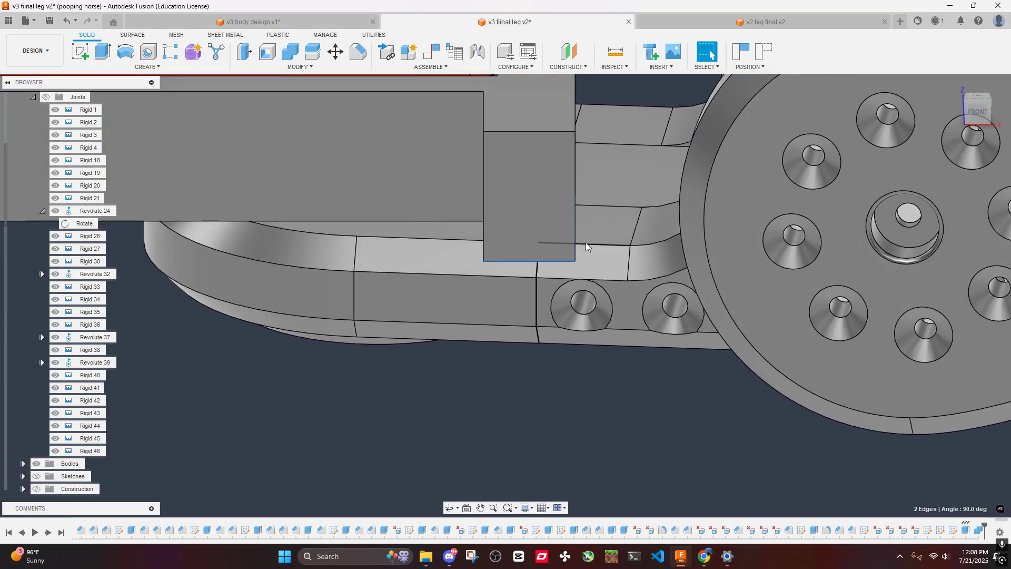
pyautogui.click(359, 51)
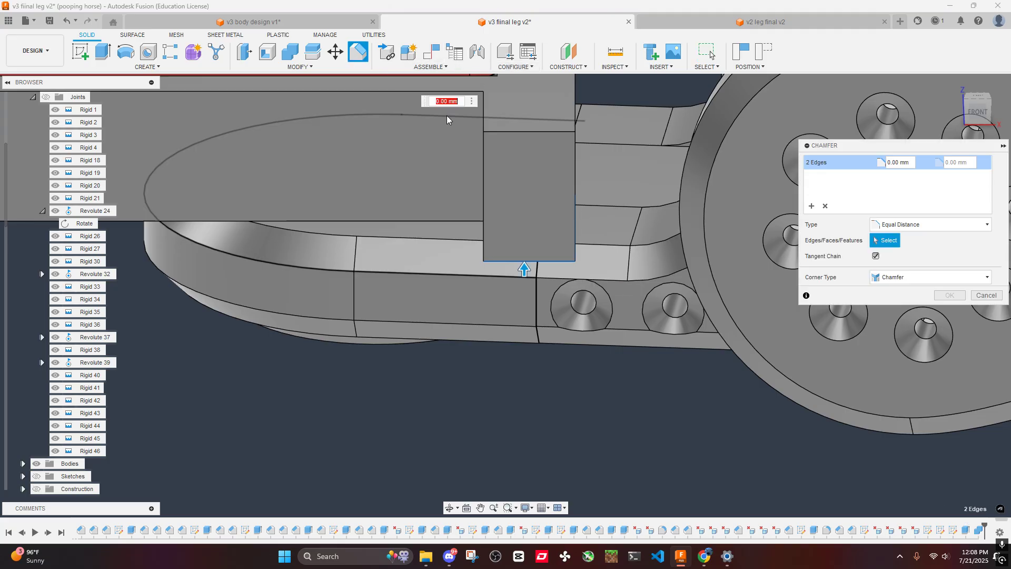
pyautogui.write('3')
pyautogui.click(949, 295)
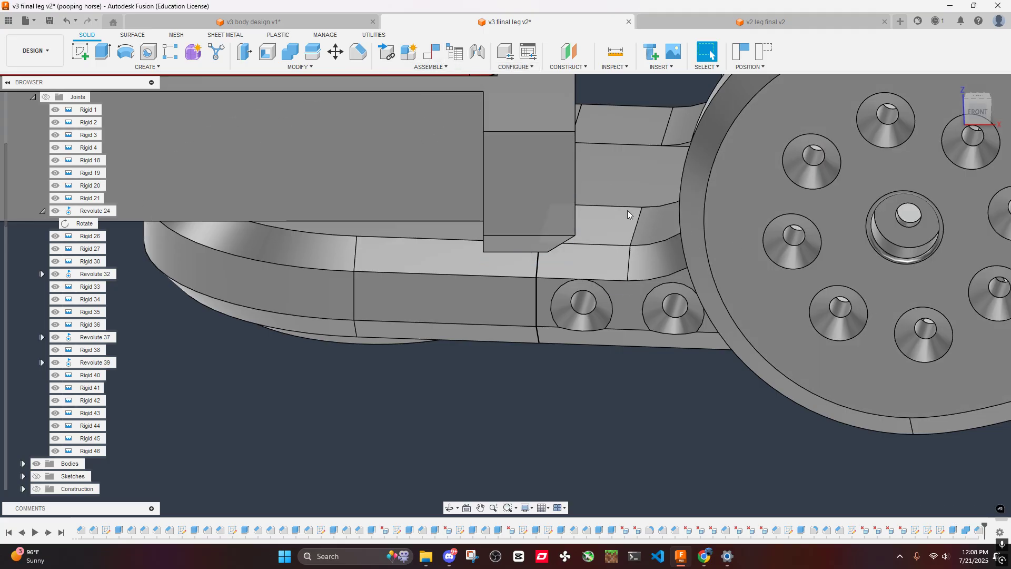
# - Fillet the outer vertical edge of the lower end block with a 5 mm radius
pyautogui.keyDown('shift'); pyautogui.moveTo(737, 236); pyautogui.dragTo(593, 213, button='middle'); pyautogui.keyUp('shift')
pyautogui.write('f')
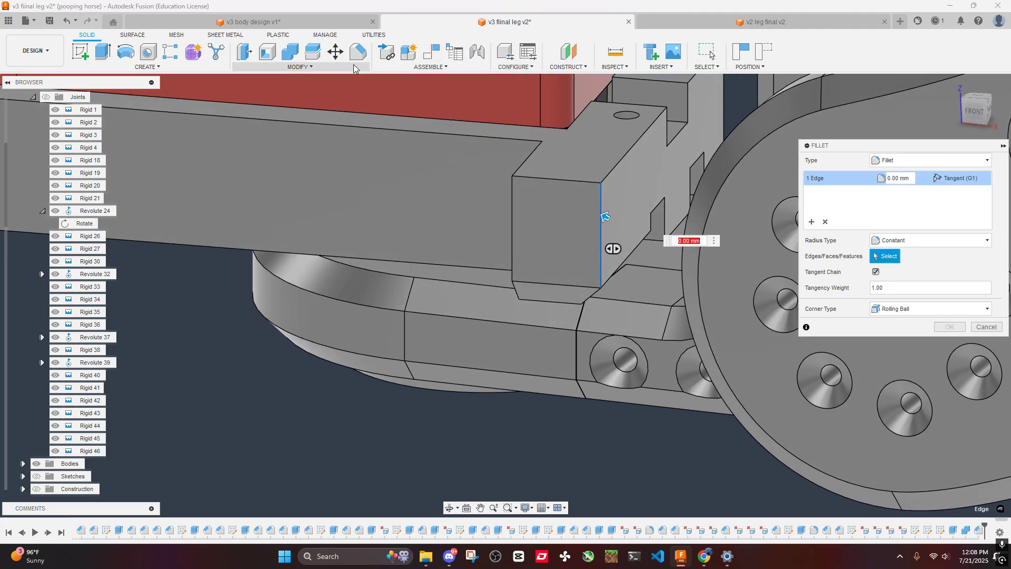
pyautogui.write('5')
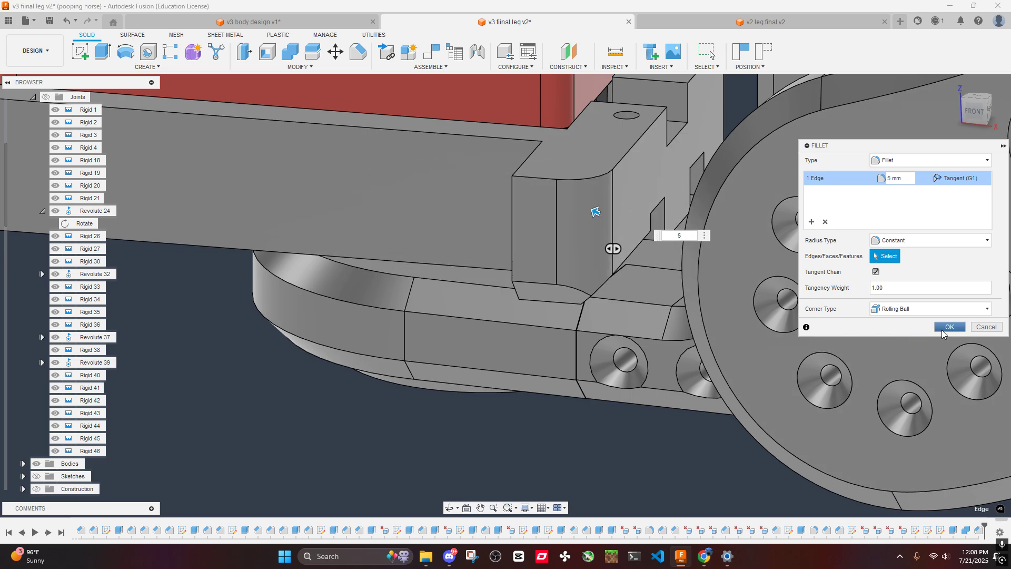
pyautogui.click(949, 327)
# - Examine how the filleted and chamfered lower end block clears the curved leg bracket
pyautogui.keyDown('shift'); pyautogui.moveTo(943, 333); pyautogui.dragTo(638, 284, button='middle'); pyautogui.keyUp('shift')
pyautogui.scroll(4, 639, 290)
pyautogui.moveTo(508, 411); pyautogui.dragTo(550, 136, button='middle')
pyautogui.scroll(-5, 602, 295)
pyautogui.scroll(5, 542, 340)
pyautogui.moveTo(542, 341); pyautogui.dragTo(553, 416, button='middle')
pyautogui.keyDown('shift'); pyautogui.moveTo(553, 416); pyautogui.dragTo(839, 102, button='middle'); pyautogui.keyUp('shift')
pyautogui.scroll(-10, 547, 241)
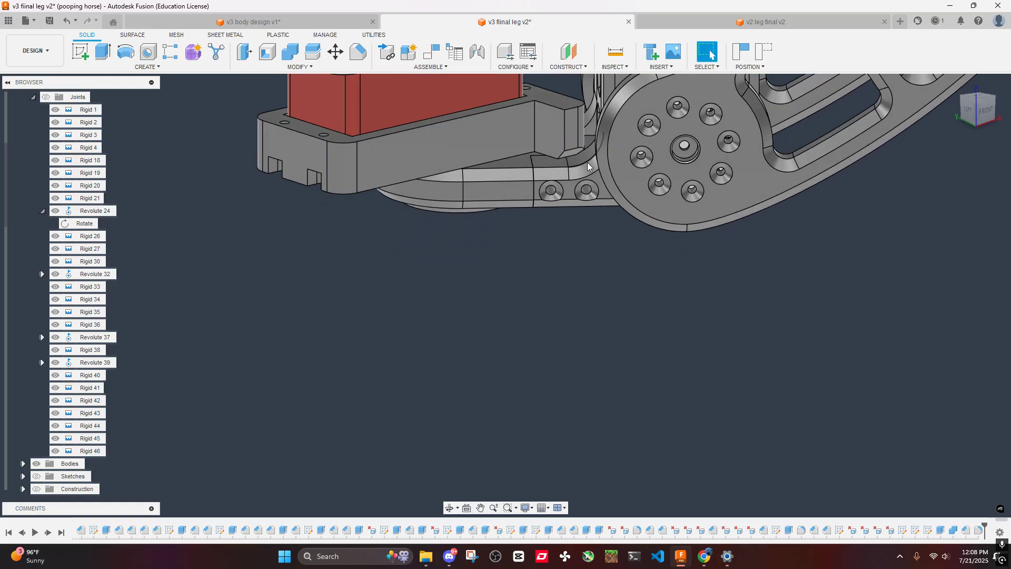
pyautogui.moveTo(588, 163); pyautogui.dragTo(580, 410, button='middle')
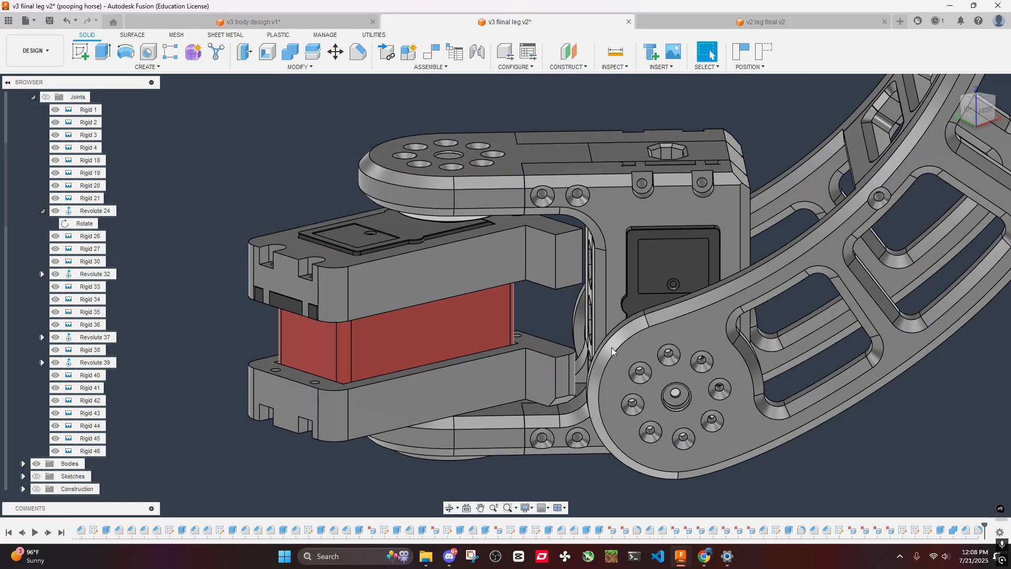
# - Undo the fillet and the chamfer on the lower end block
pyautogui.hotkey('ctrl', 'z')
pyautogui.hotkey('ctrl', 'z')
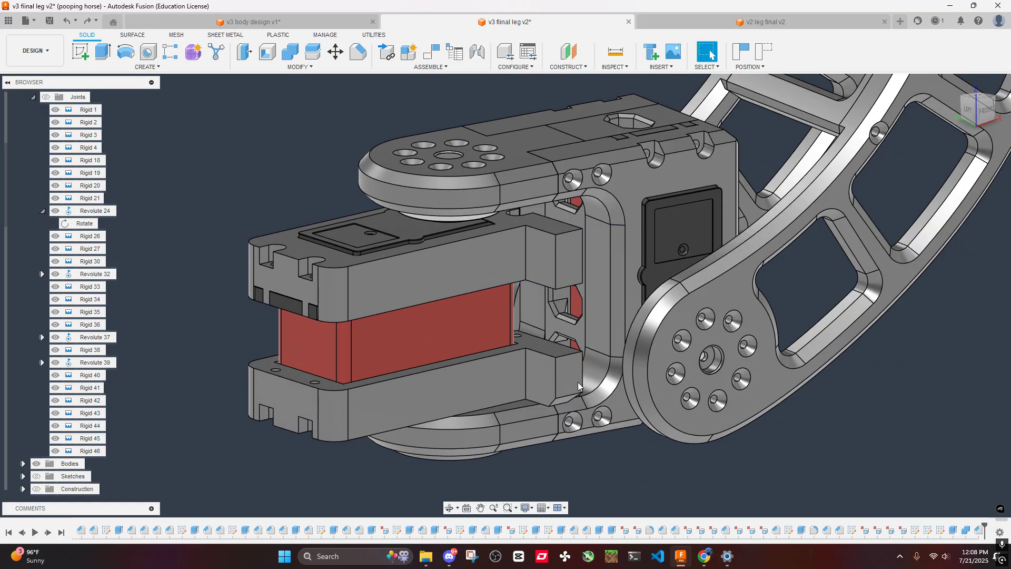
pyautogui.keyDown('shift'); pyautogui.moveTo(592, 370); pyautogui.dragTo(655, 376, button='middle'); pyautogui.keyUp('shift')
pyautogui.hotkey('ctrl', 'z')
pyautogui.hotkey('ctrl', 'z')
pyautogui.hotkey('ctrl', 'z')
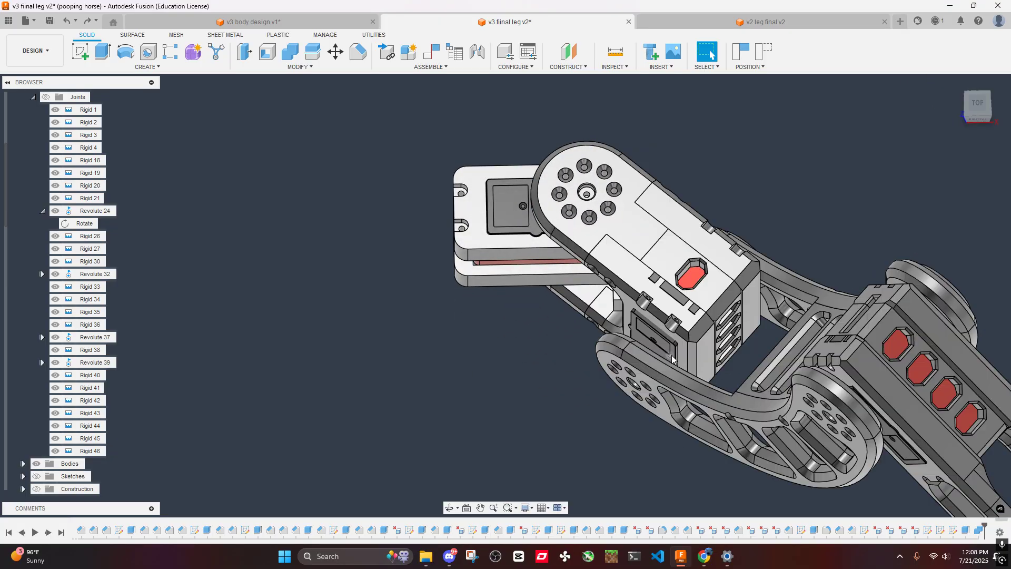
# - Lock the rotation of the Revolute 24 joint with the leg aligned straight to the servo housing
pyautogui.scroll(1, 482, 239)
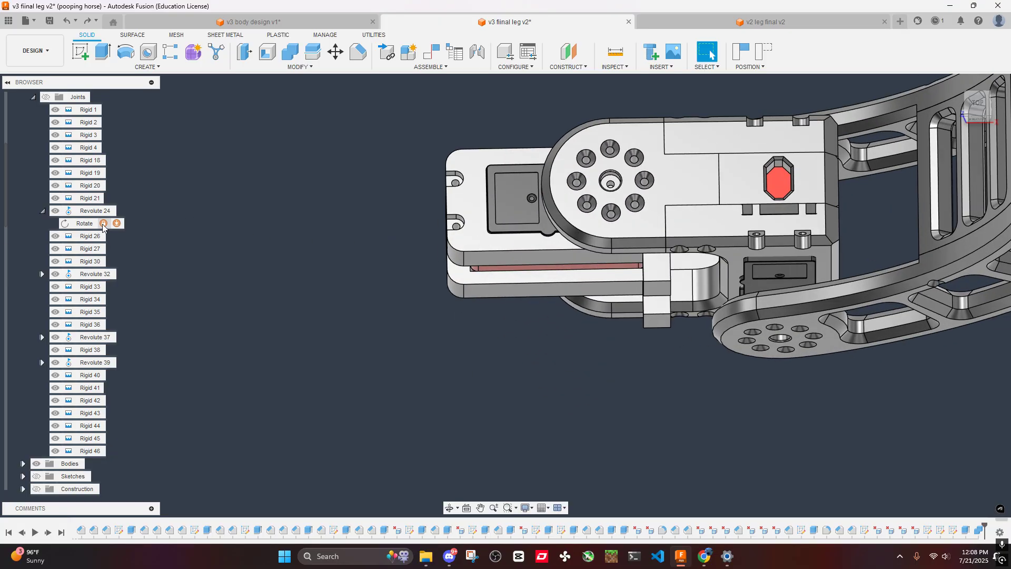
pyautogui.click(103, 224)
# - Start a sketch on the upper housing half's side face and draw a vertical line 51 mm long across both halves near the leg end
pyautogui.keyDown('shift'); pyautogui.moveTo(626, 395); pyautogui.dragTo(692, 316, button='middle'); pyautogui.keyUp('shift')
pyautogui.moveTo(692, 315); pyautogui.dragTo(429, 296, button='middle')
pyautogui.rightClick(429, 296)
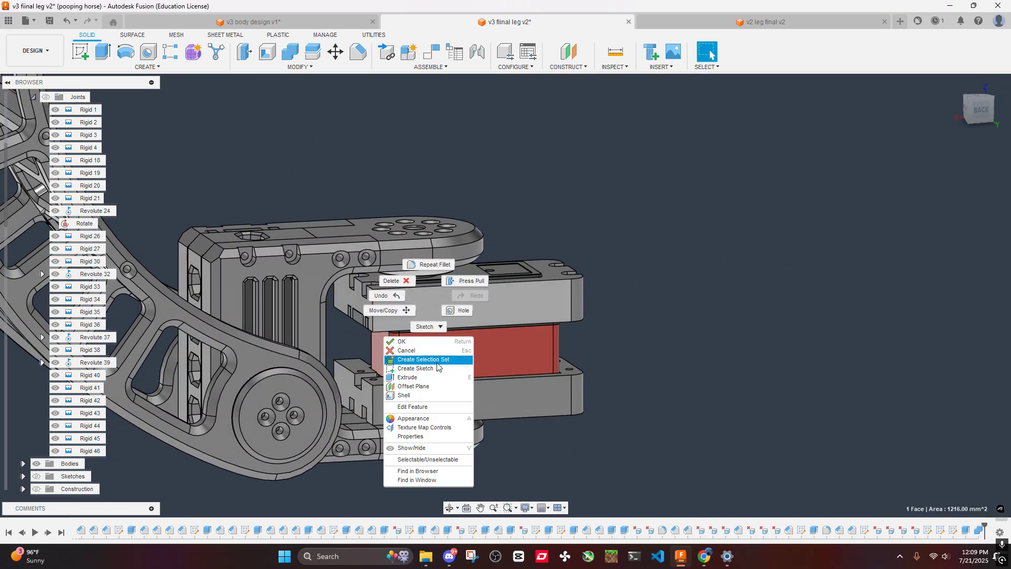
pyautogui.click(429, 368)
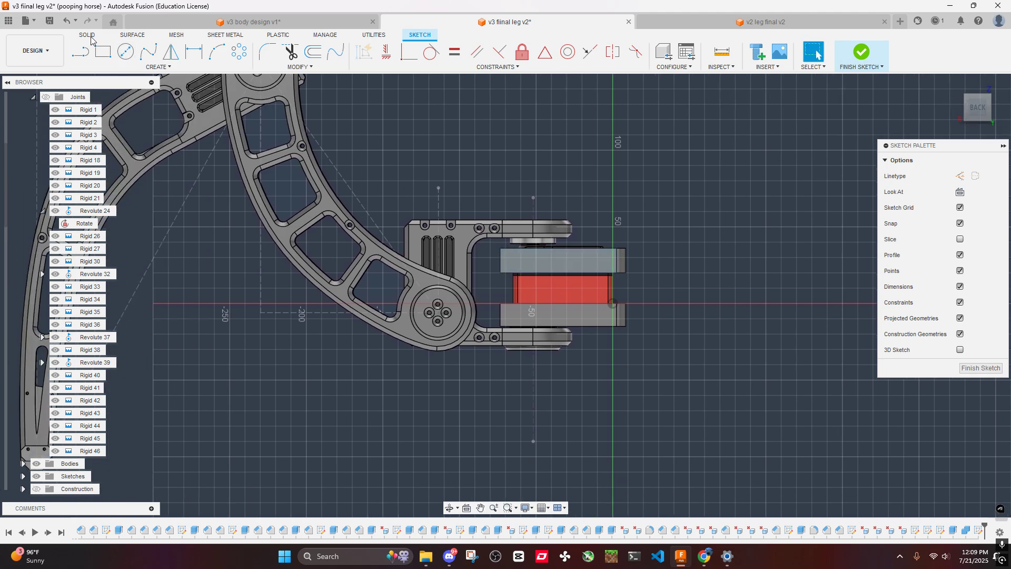
pyautogui.click(80, 51)
pyautogui.scroll(4, 537, 244)
pyautogui.click(479, 248)
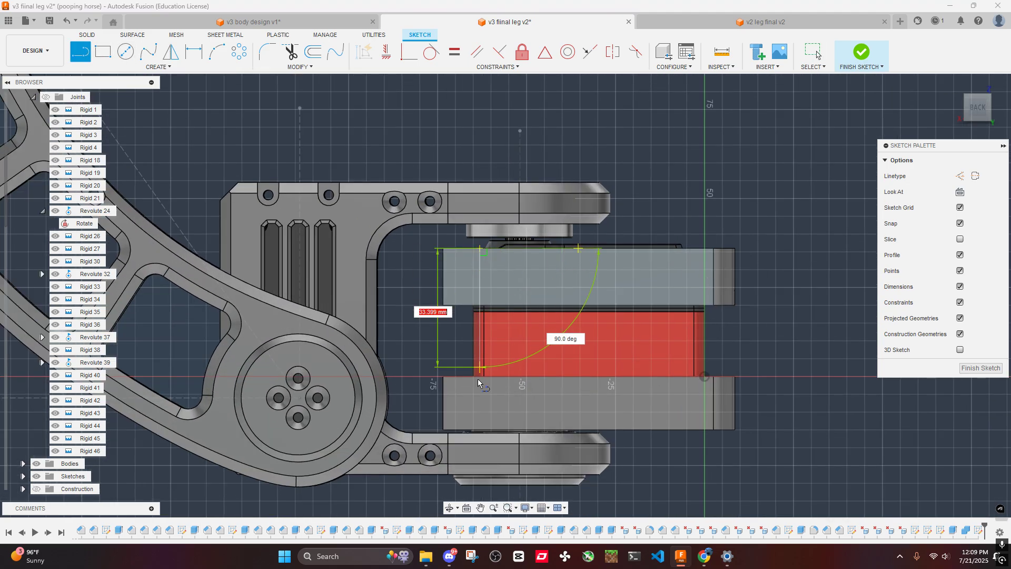
pyautogui.click(479, 430)
pyautogui.press('Escape')
pyautogui.moveTo(484, 400); pyautogui.dragTo(548, 366, button='middle')
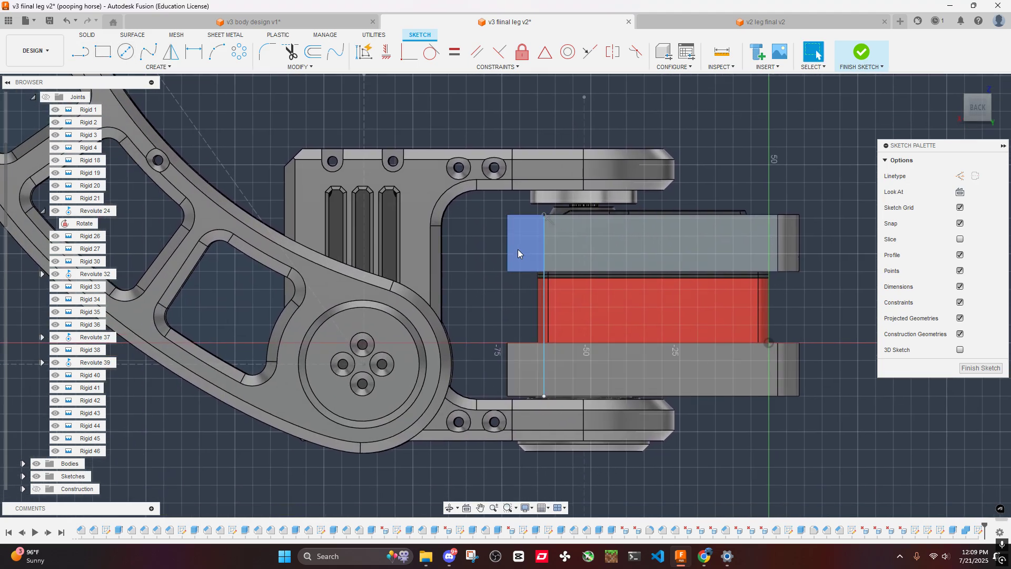
# - Set the distance between the vertical sketch line and the housing's leg-side end edge to 10 mm
pyautogui.click(189, 62)
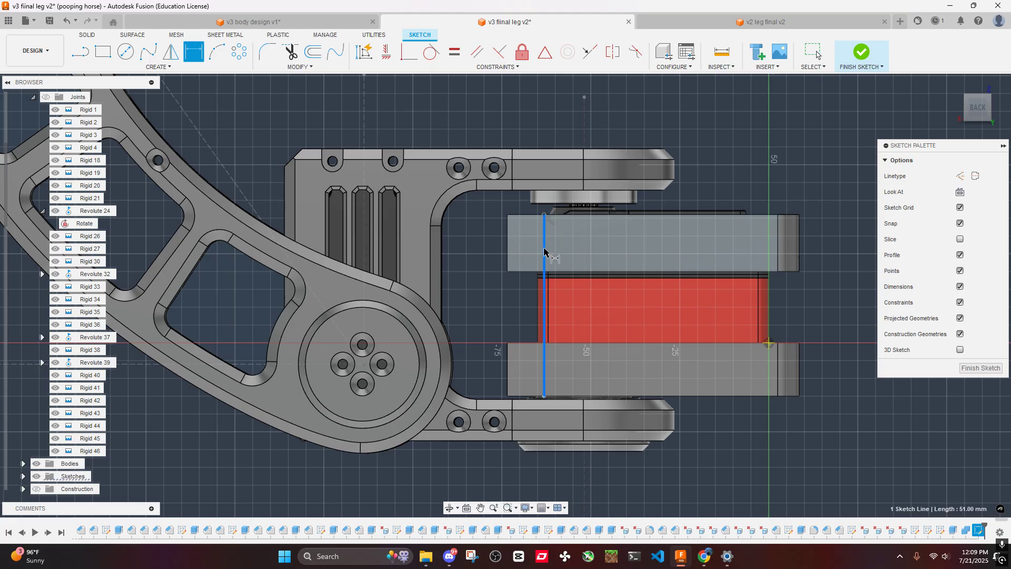
pyautogui.click(510, 248)
pyautogui.click(526, 246)
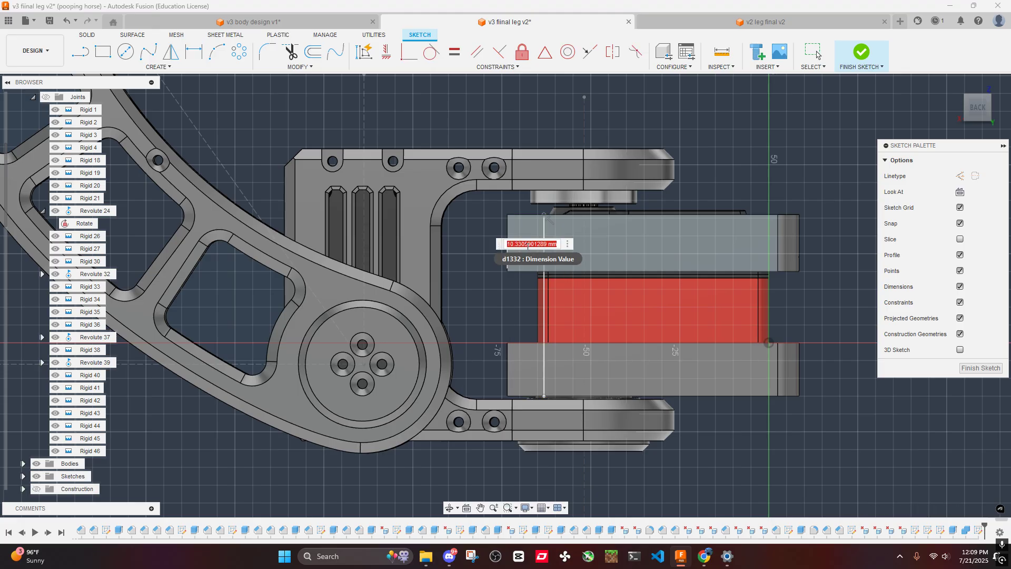
pyautogui.write('10')
pyautogui.press('Return')
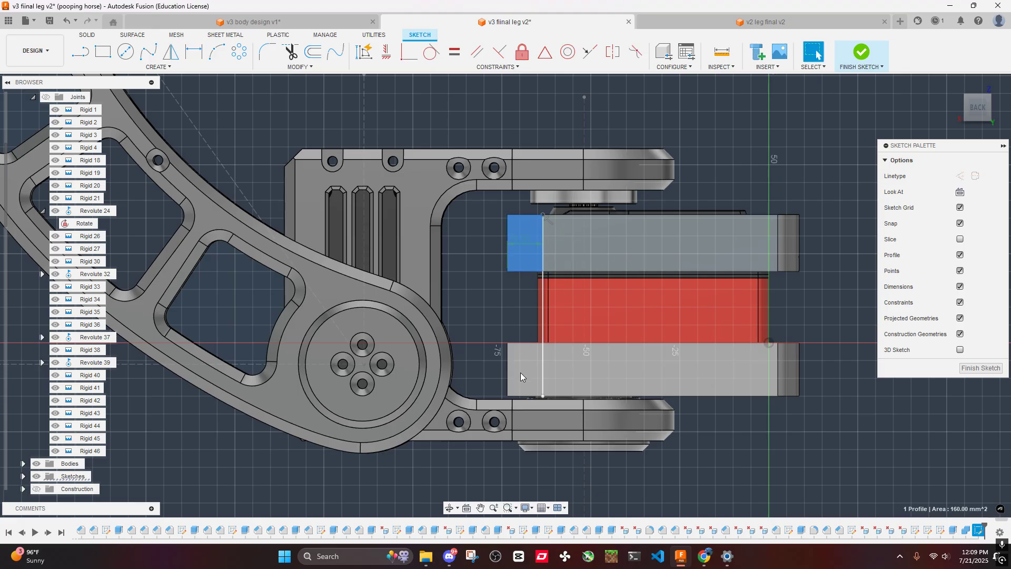
# - Project the side face of the lower housing half into the sketch
pyautogui.click(589, 363)
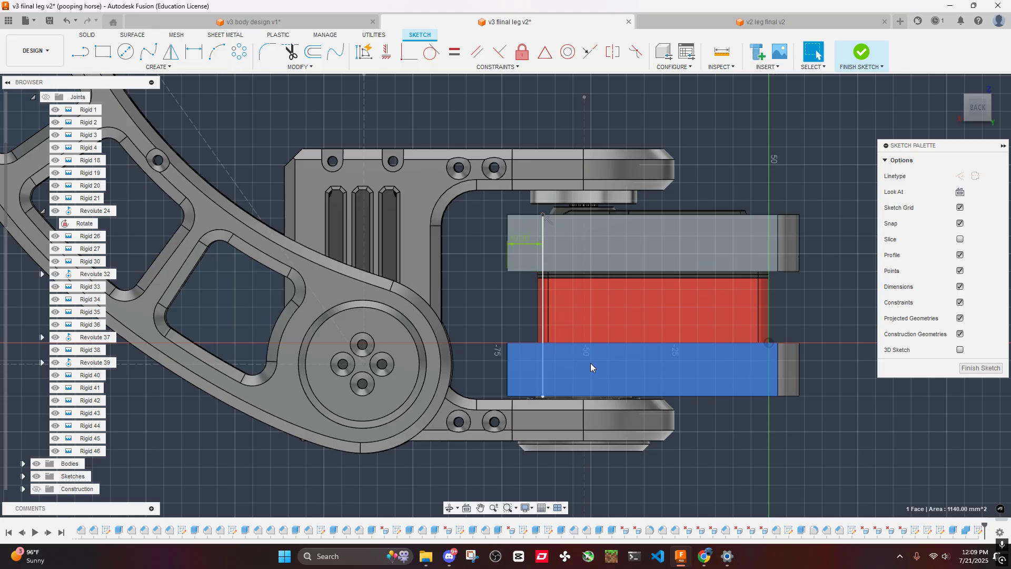
pyautogui.press('p')
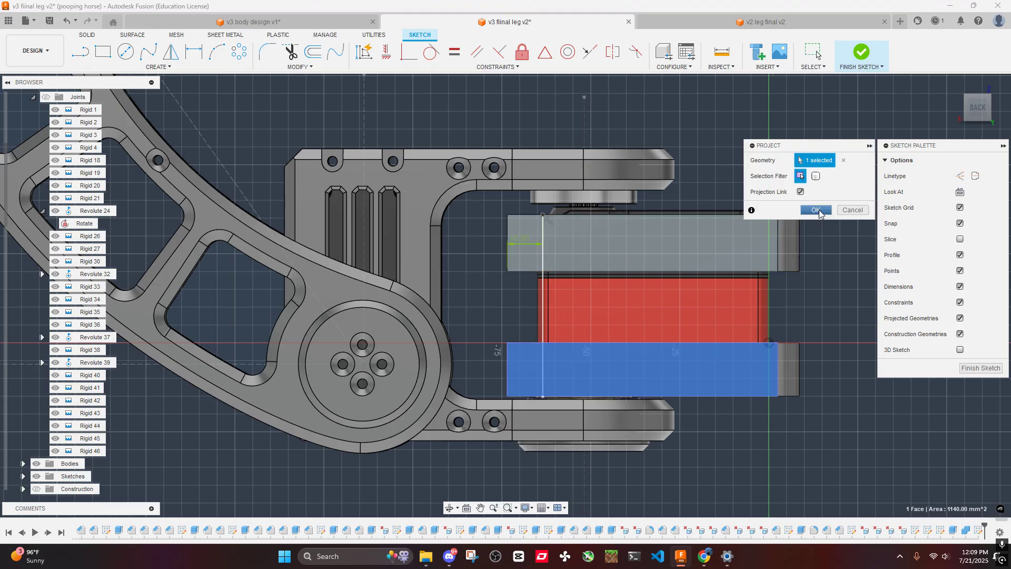
pyautogui.click(816, 211)
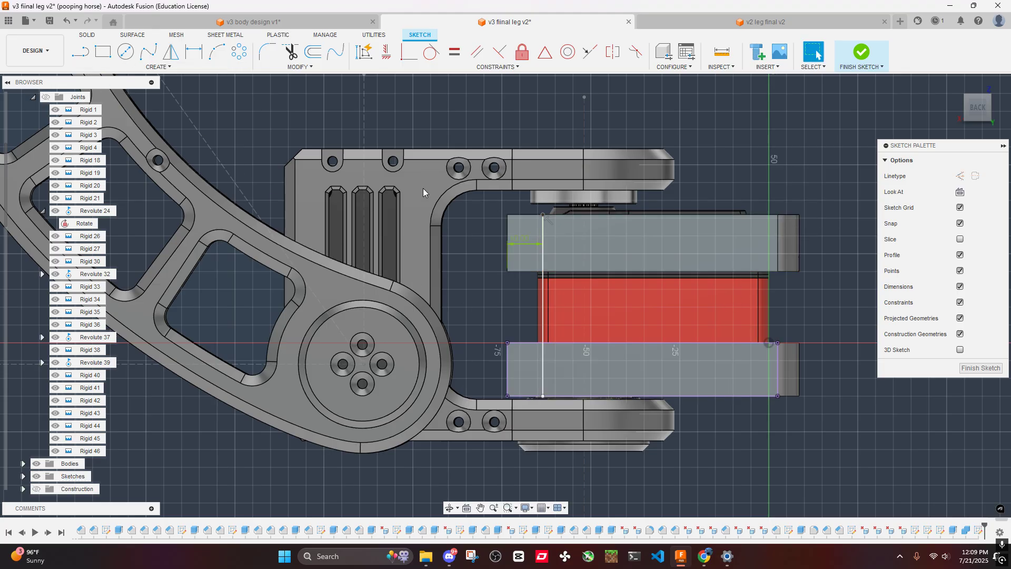
# - Extrude the upper and lower end profiles 13 mm as new bodies
pyautogui.keyDown('shift'); pyautogui.click(519, 377); pyautogui.keyUp('shift')
pyautogui.press('e')
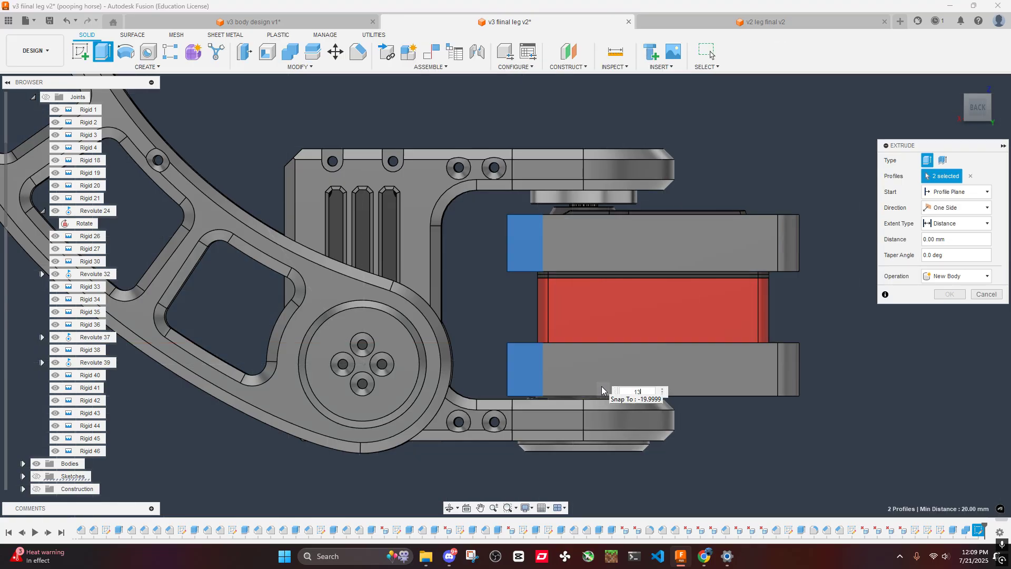
pyautogui.press('Escape')
# - Join the upper end block to the upper servo housing half with Combine, using the block as the tool body
pyautogui.keyDown('shift'); pyautogui.moveTo(527, 309); pyautogui.dragTo(558, 382, button='middle'); pyautogui.keyUp('shift')
pyautogui.scroll(6, 474, 366)
pyautogui.moveTo(459, 336); pyautogui.dragTo(517, 242, button='middle')
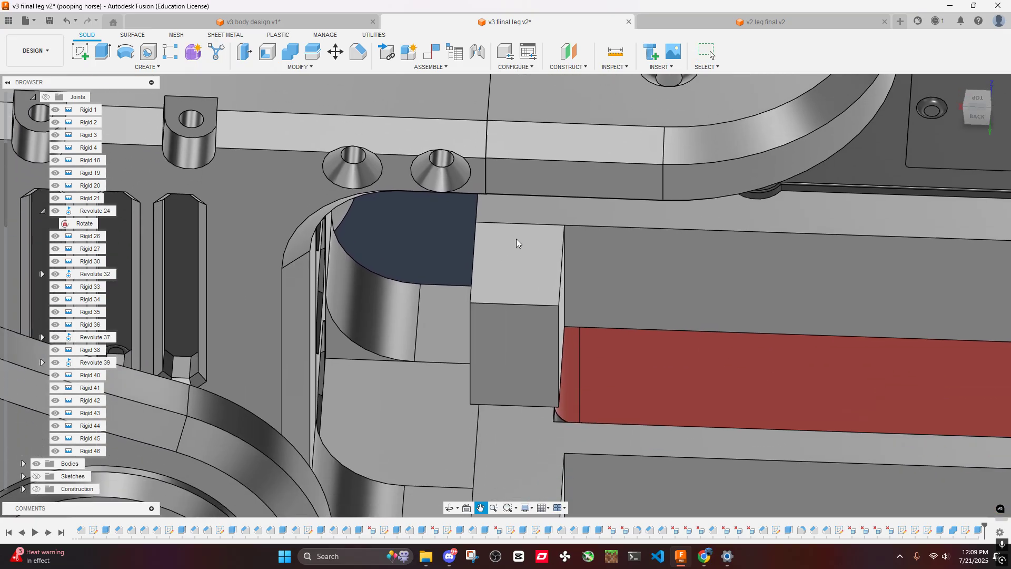
pyautogui.click(293, 59)
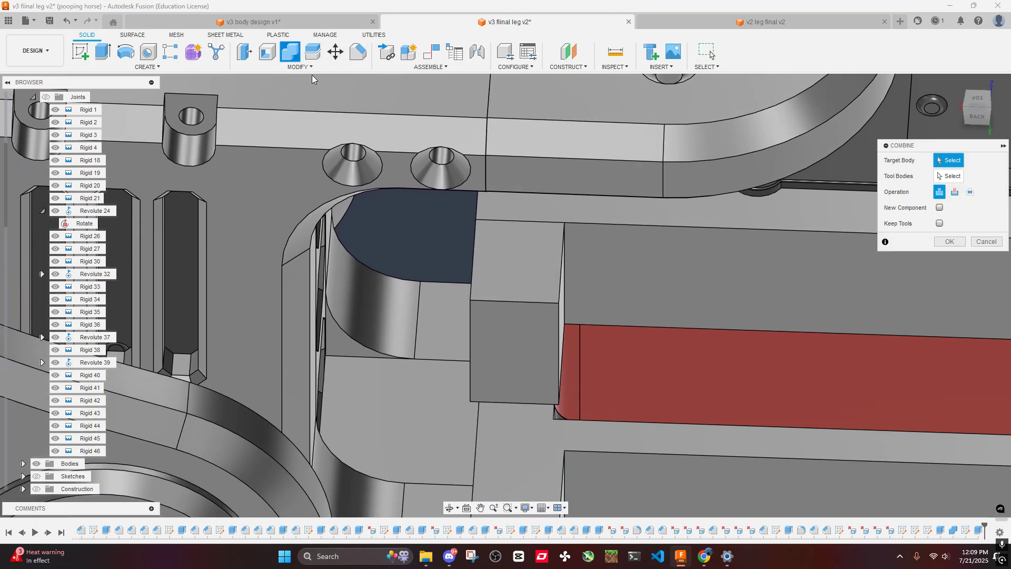
pyautogui.click(659, 272)
pyautogui.click(542, 309)
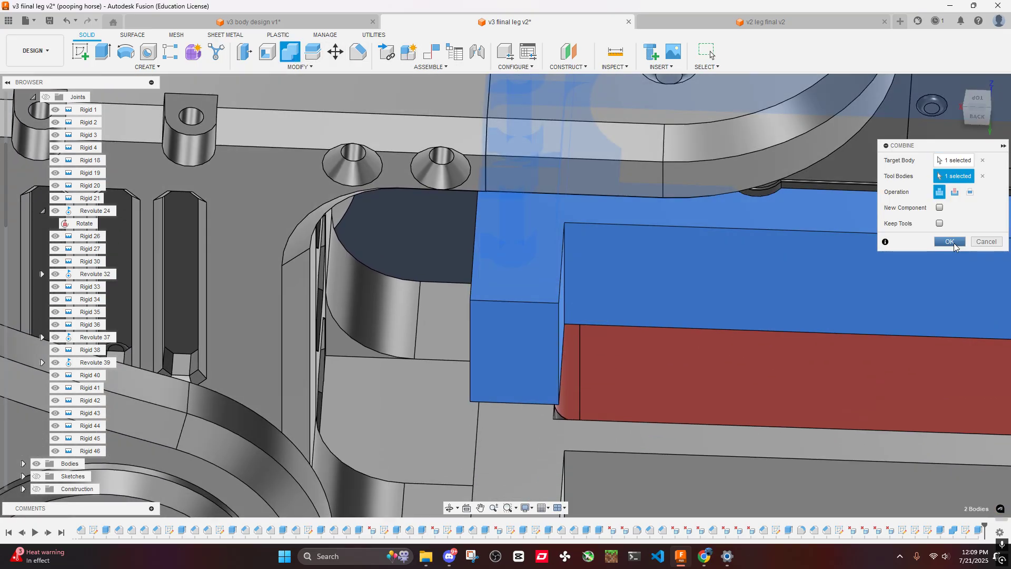
pyautogui.click(950, 242)
# - Examine the end blocks on both servo housing halves and their clearance to the leg bracket
pyautogui.scroll(-4, 825, 305)
pyautogui.moveTo(731, 307); pyautogui.dragTo(690, 327, button='middle')
pyautogui.scroll(-3, 783, 343)
pyautogui.keyDown('shift'); pyautogui.moveTo(690, 327); pyautogui.dragTo(674, 311, button='middle'); pyautogui.keyUp('shift')
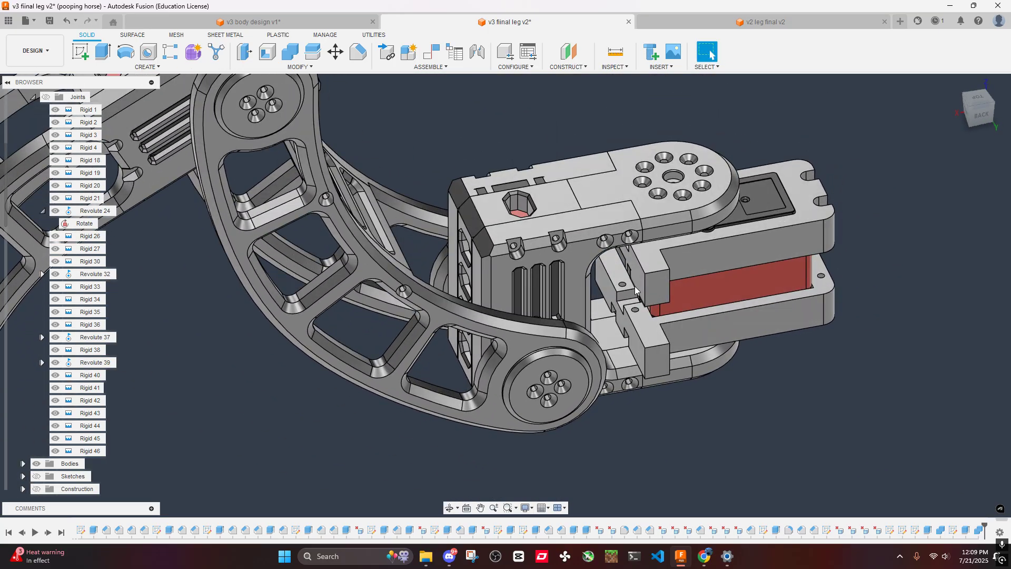
pyautogui.scroll(-3, 631, 279)
pyautogui.keyDown('shift'); pyautogui.moveTo(637, 286); pyautogui.dragTo(608, 278, button='middle'); pyautogui.keyUp('shift')
pyautogui.scroll(3, 25, 205)
# - Show Body1 of the middle component and check how it sits against the new end blocks
pyautogui.click(63, 223)
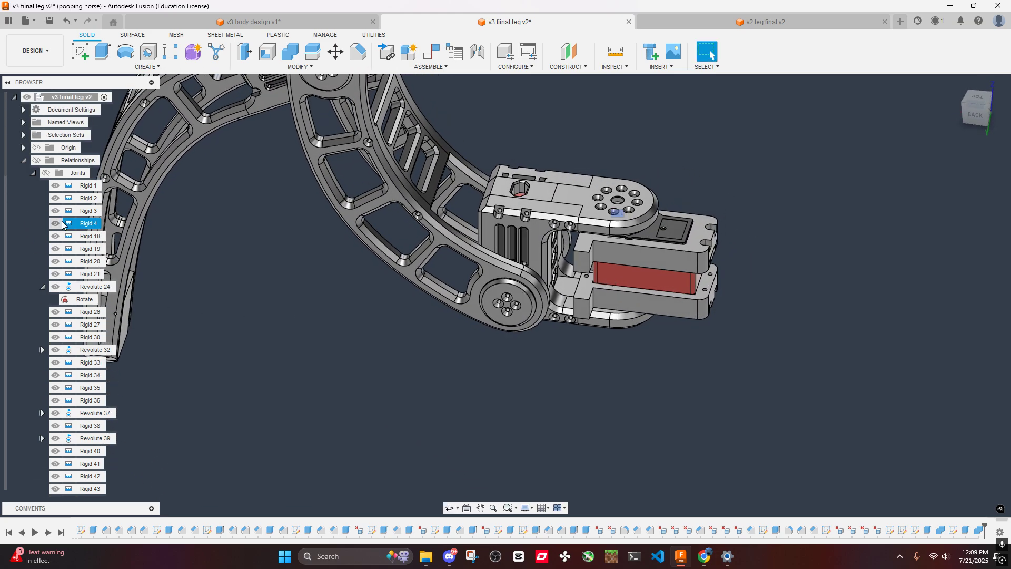
pyautogui.scroll(-5, 58, 195)
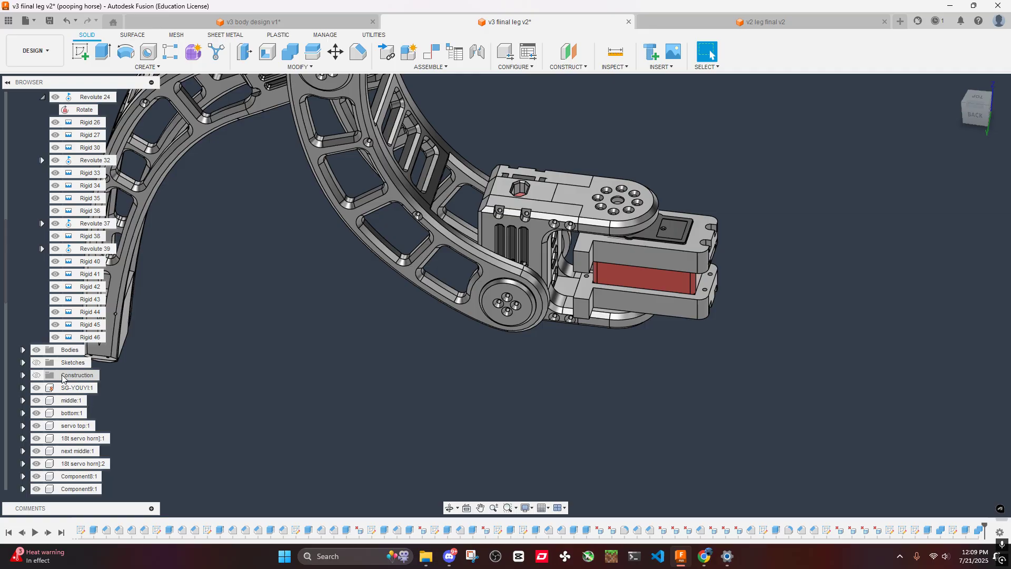
pyautogui.click(23, 401)
pyautogui.scroll(-3, 28, 405)
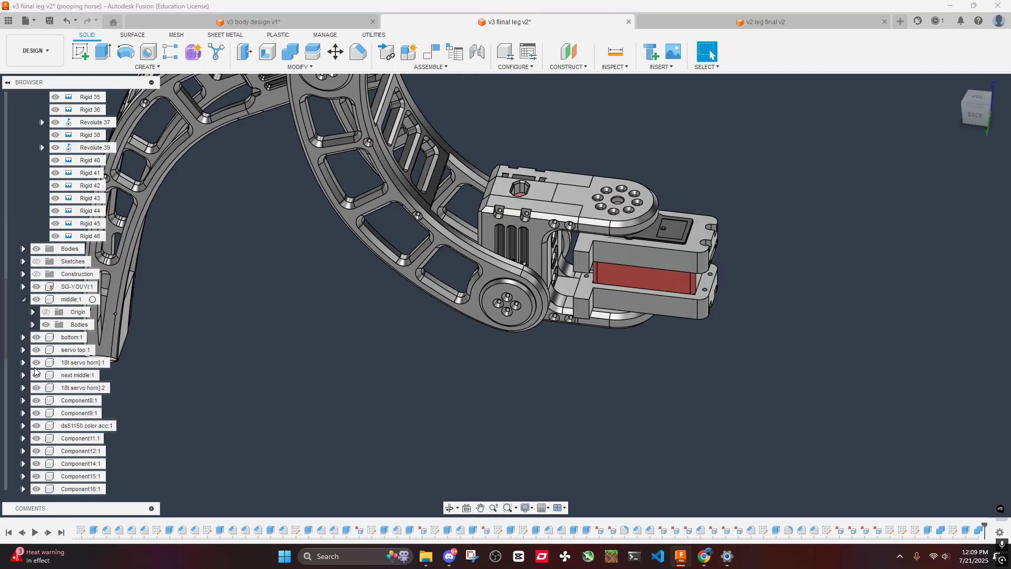
pyautogui.click(32, 324)
pyautogui.click(56, 337)
pyautogui.keyDown('shift'); pyautogui.moveTo(671, 413); pyautogui.dragTo(679, 247, button='middle'); pyautogui.keyUp('shift')
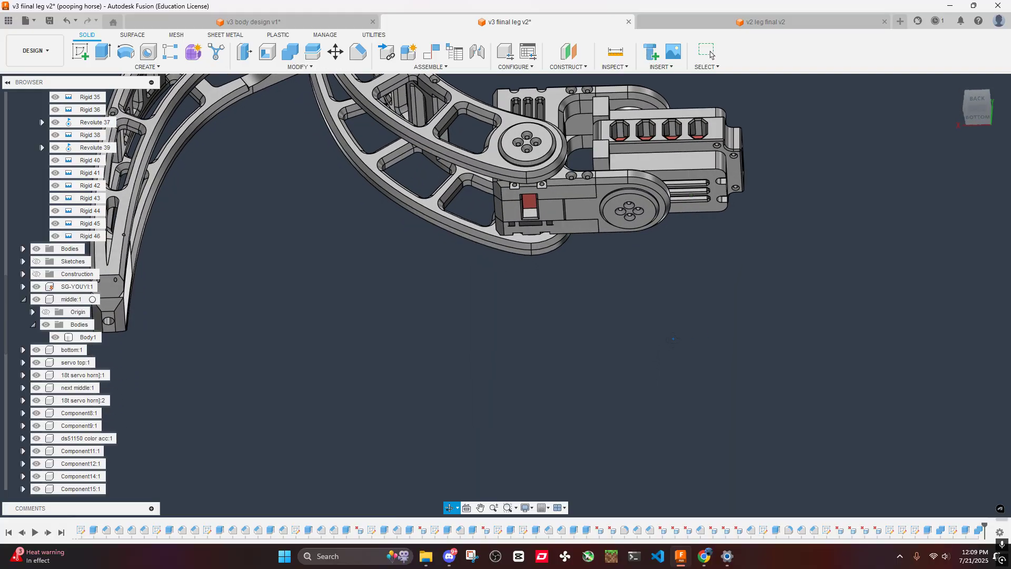
pyautogui.scroll(3, 621, 131)
pyautogui.moveTo(621, 131); pyautogui.dragTo(589, 329, button='middle')
pyautogui.scroll(3, 589, 329)
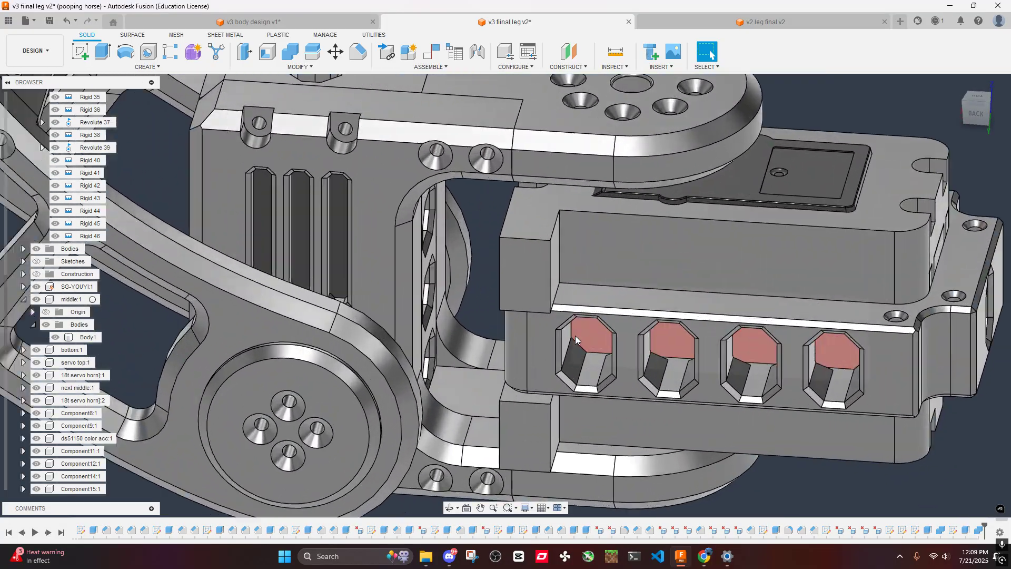
pyautogui.scroll(-6, 532, 424)
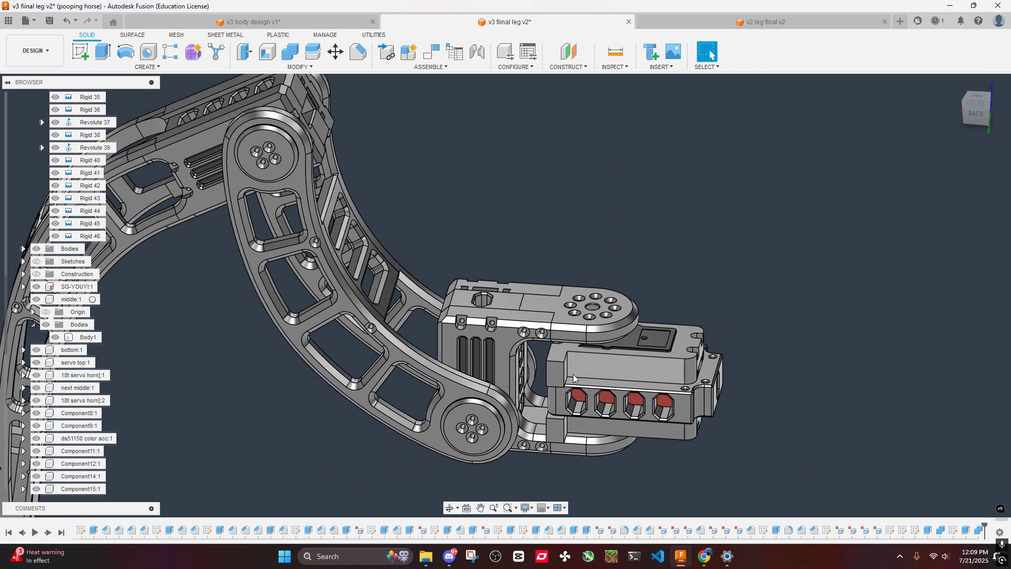
# - Switch to the v3 body design document and examine the upper and lower body plates from several angles
pyautogui.click(271, 22)
pyautogui.scroll(-3, 421, 226)
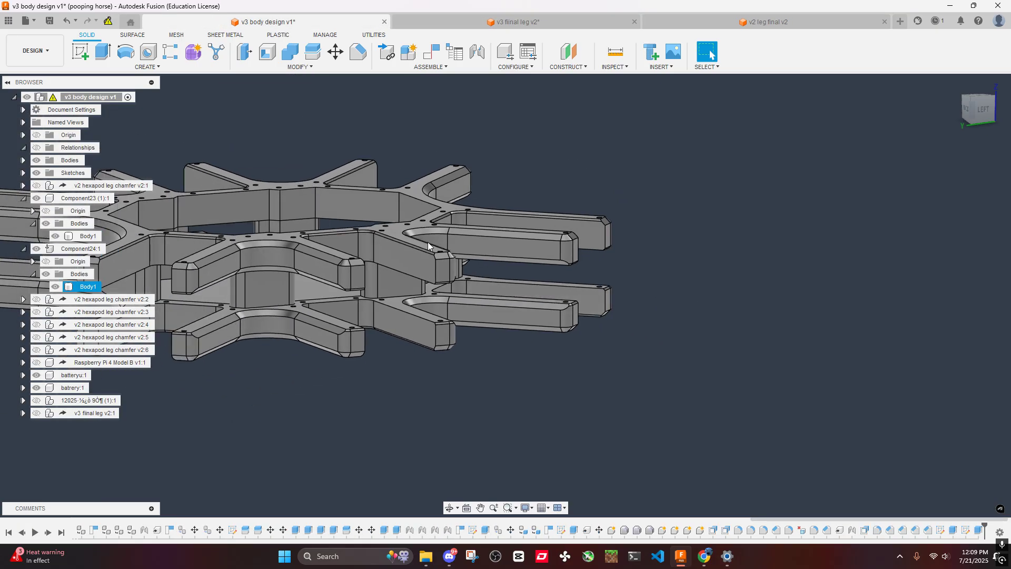
pyautogui.keyDown('shift'); pyautogui.moveTo(421, 226); pyautogui.dragTo(644, 372, button='middle'); pyautogui.keyUp('shift')
pyautogui.scroll(-4, 558, 341)
pyautogui.scroll(5, 615, 333)
pyautogui.scroll(-6, 620, 338)
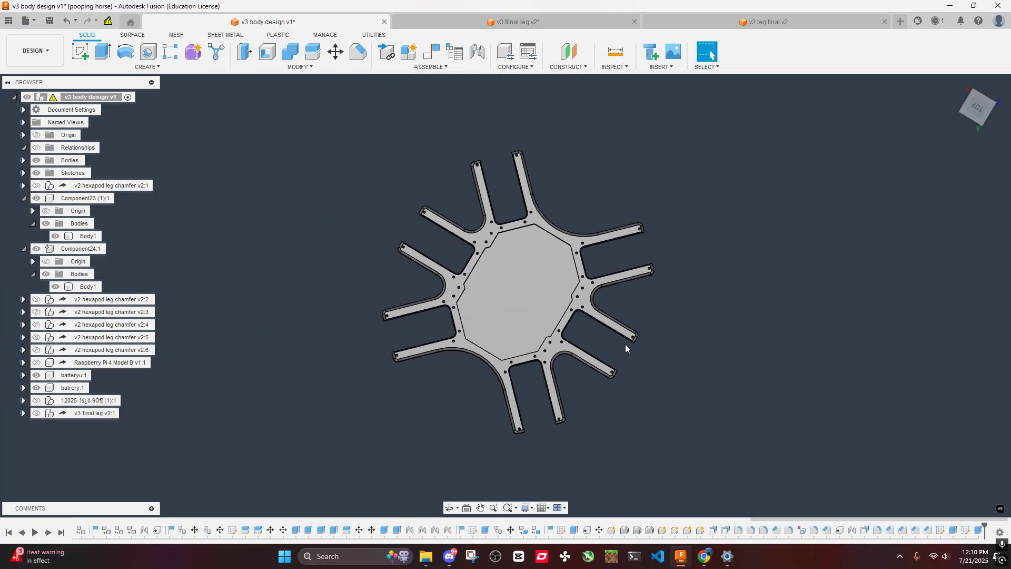
pyautogui.keyDown('shift'); pyautogui.moveTo(643, 295); pyautogui.dragTo(595, 286, button='middle'); pyautogui.keyUp('shift')
pyautogui.scroll(3, 561, 296)
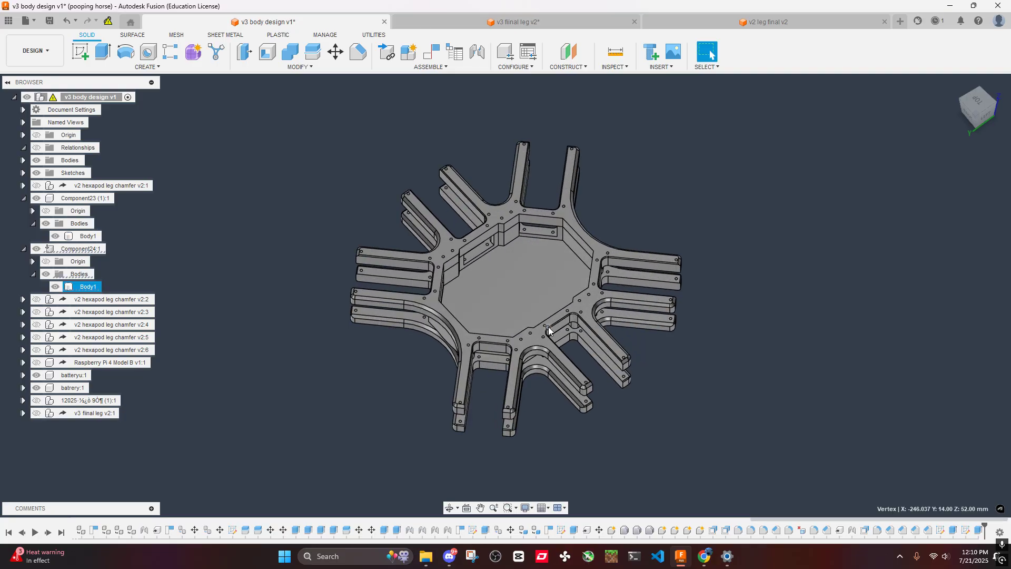
# - Copy Component24's upper body plate and move the copy 825 mm along X, clear of the original
pyautogui.click(87, 287)
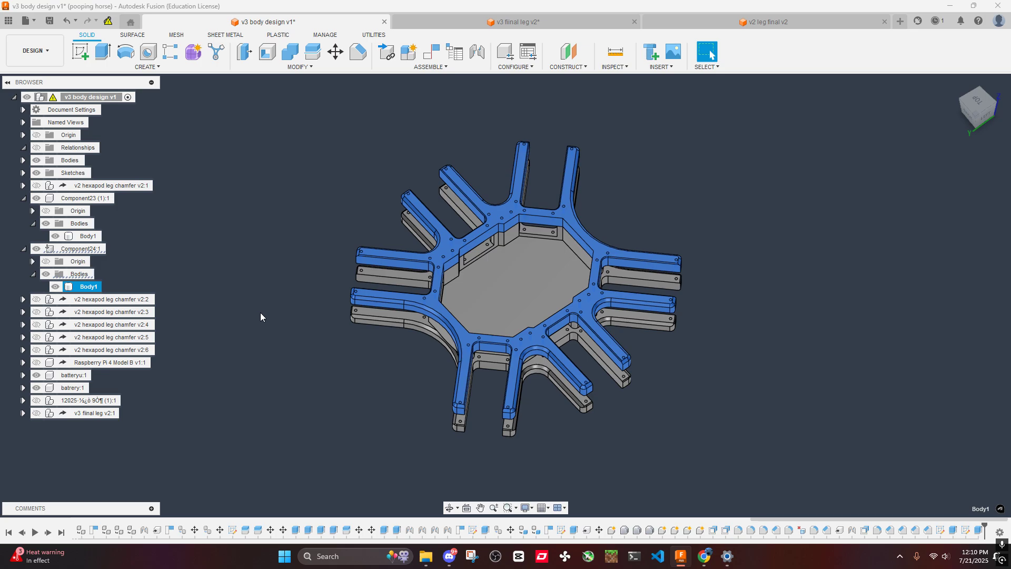
pyautogui.press('m')
pyautogui.scroll(-4, 526, 279)
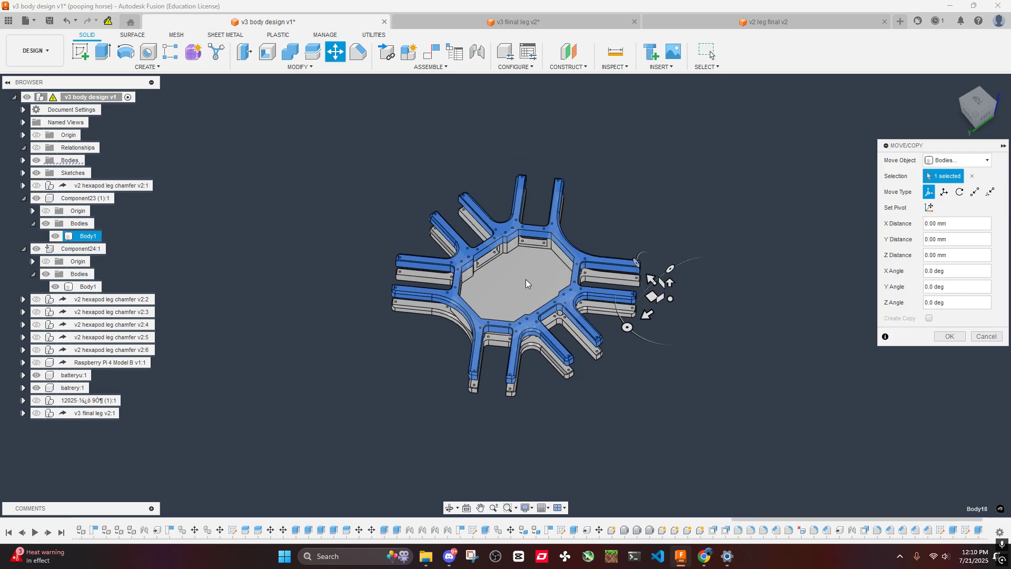
pyautogui.keyDown('shift'); pyautogui.moveTo(526, 279); pyautogui.dragTo(587, 281, button='middle'); pyautogui.keyUp('shift')
pyautogui.moveTo(556, 207); pyautogui.dragTo(155, 263)
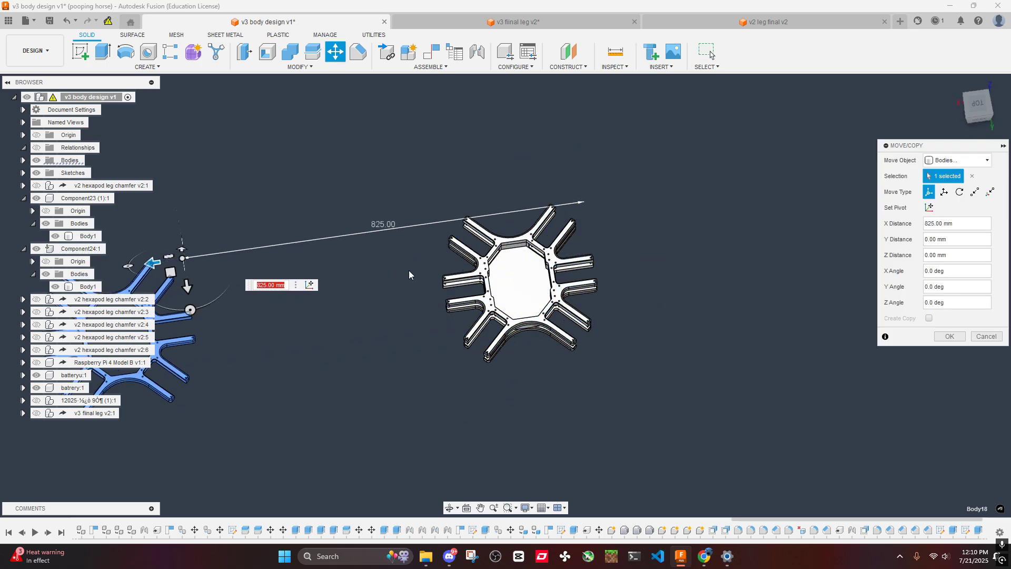
pyautogui.click(949, 336)
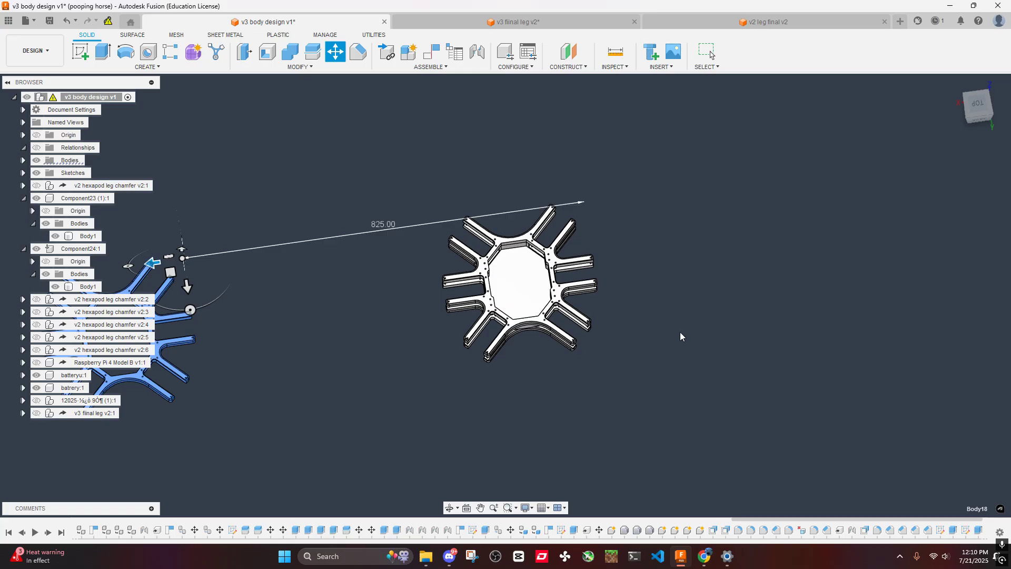
# - Copy Component23's lower body plate and move the copy 825 mm along X beneath the copied upper plate
pyautogui.click(544, 287)
pyautogui.click(88, 236)
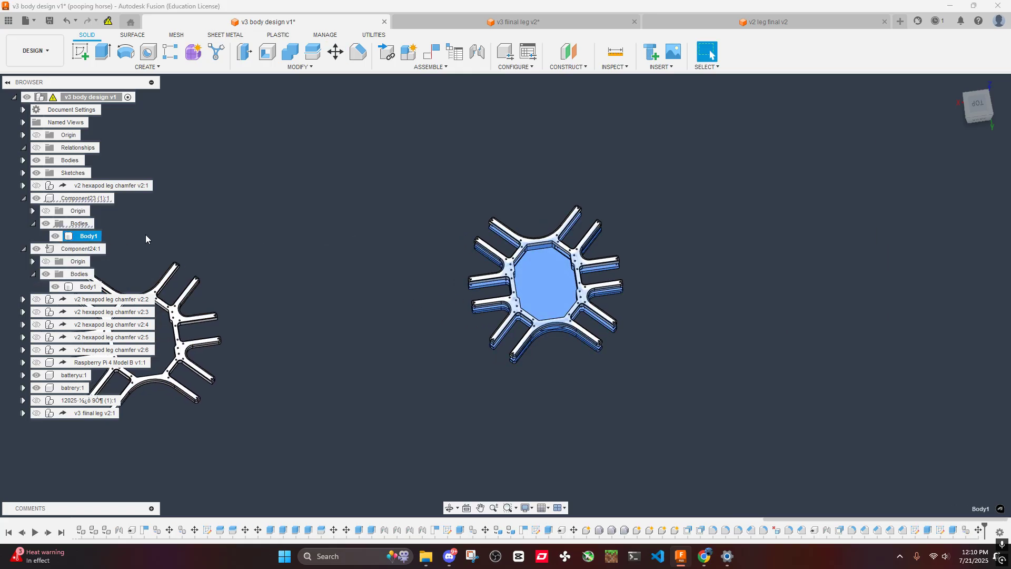
pyautogui.press('m')
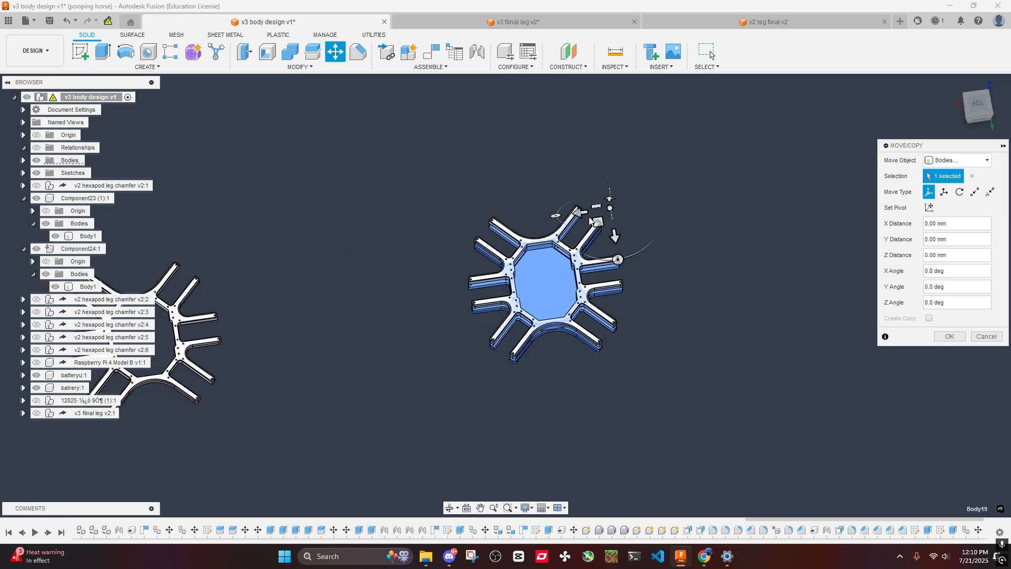
pyautogui.moveTo(589, 220); pyautogui.dragTo(177, 284)
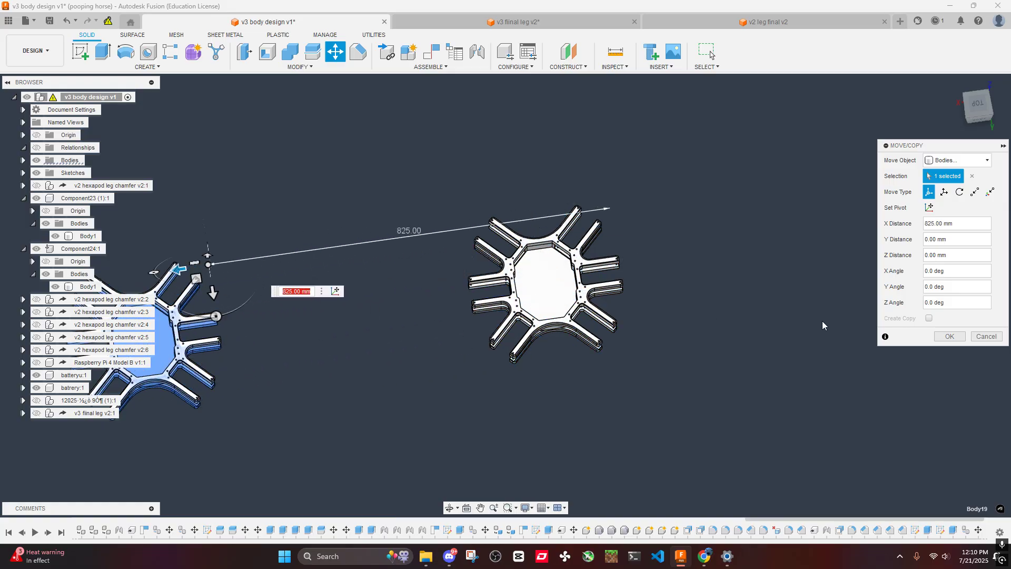
pyautogui.click(949, 336)
# - Examine the original body plates' arms, screw holes and servo slot from above and at an angle
pyautogui.keyDown('shift'); pyautogui.moveTo(621, 305); pyautogui.dragTo(563, 310, button='middle'); pyautogui.keyUp('shift')
pyautogui.click(977, 104)
pyautogui.scroll(8, 560, 297)
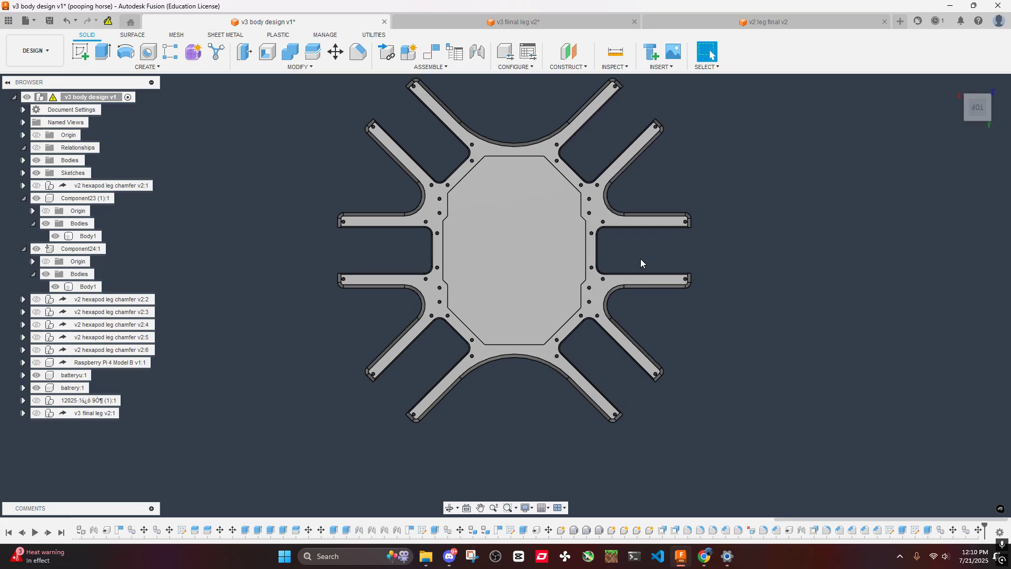
pyautogui.moveTo(693, 222); pyautogui.dragTo(564, 283, button='middle')
pyautogui.scroll(4, 565, 286)
pyautogui.rightClick(557, 257)
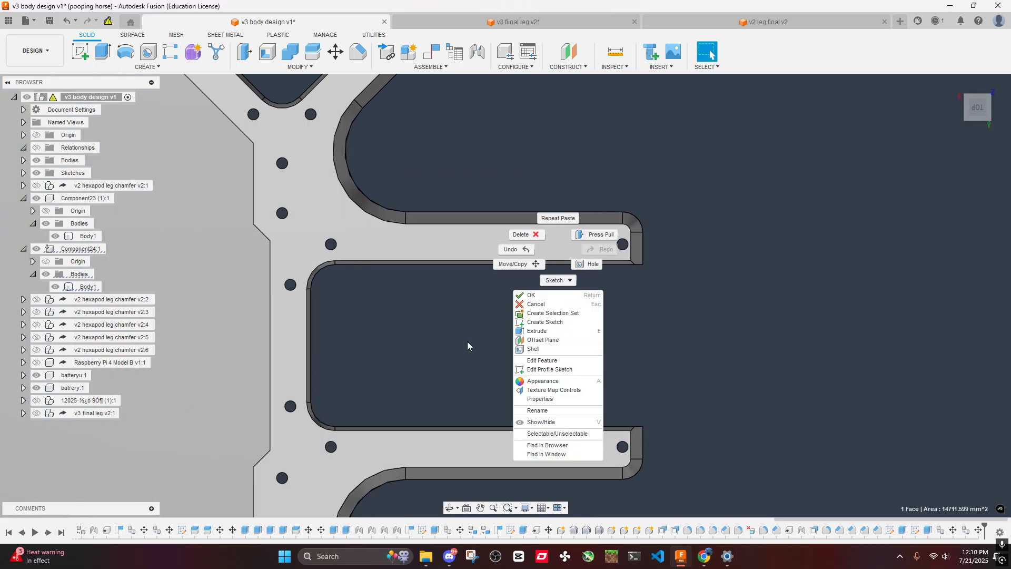
pyautogui.scroll(-10, 467, 346)
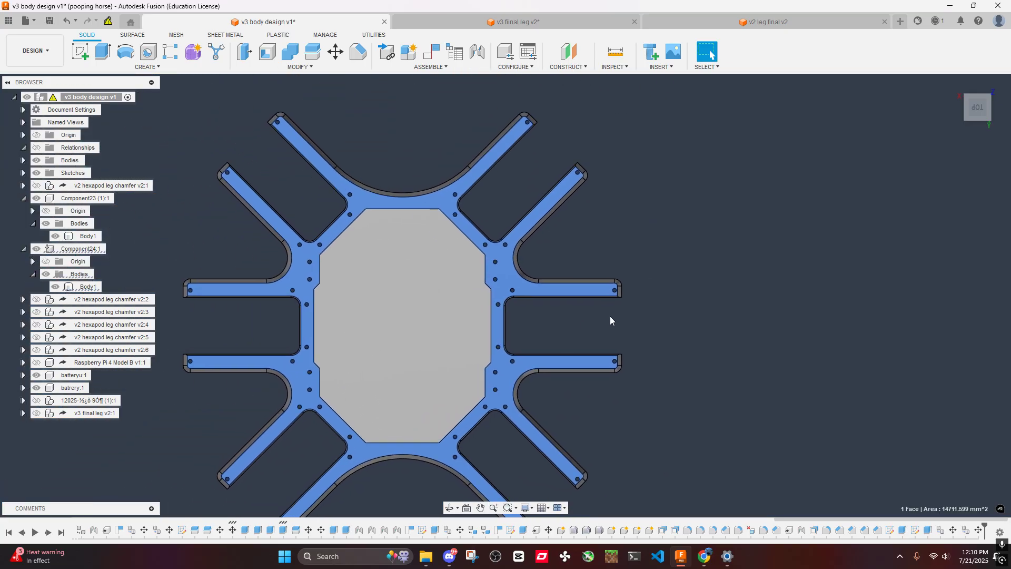
pyautogui.click(609, 316)
pyautogui.keyDown('shift'); pyautogui.moveTo(609, 317); pyautogui.dragTo(574, 289, button='middle'); pyautogui.keyUp('shift')
pyautogui.scroll(7, 571, 289)
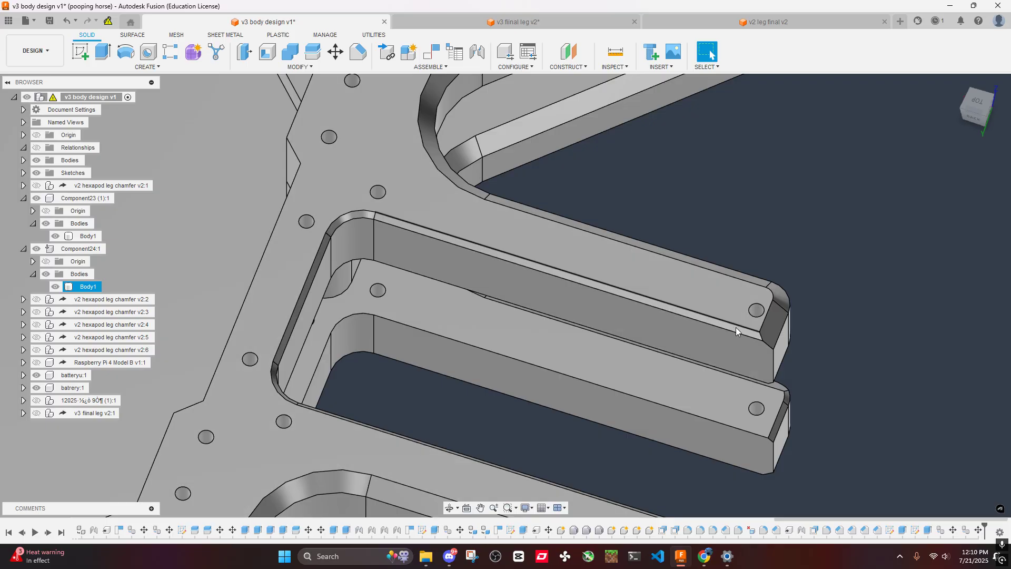
# - Start a new sketch on the top face of the original upper body plate
pyautogui.scroll(2, 748, 327)
pyautogui.scroll(-8, 760, 331)
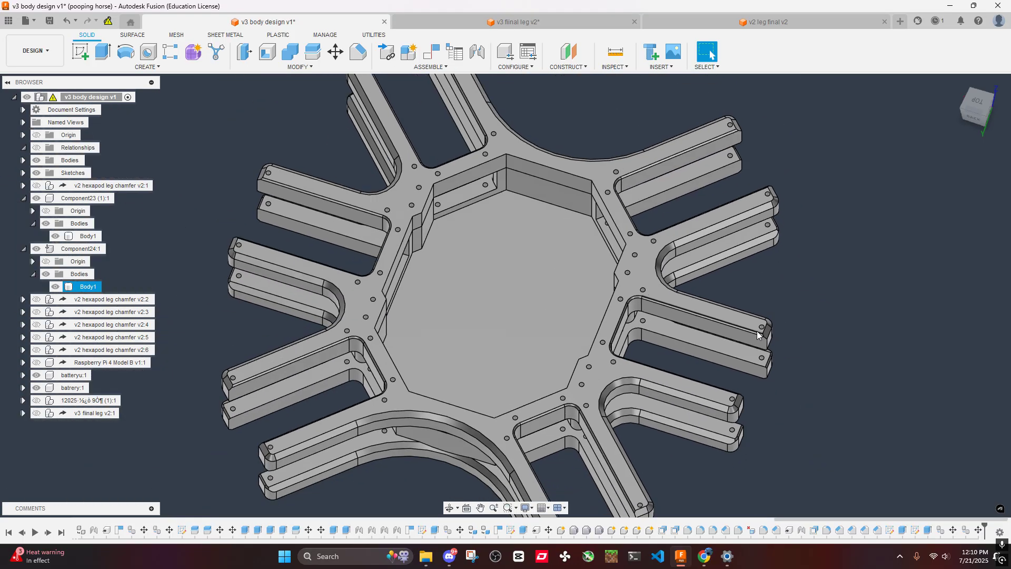
pyautogui.scroll(-1, 757, 330)
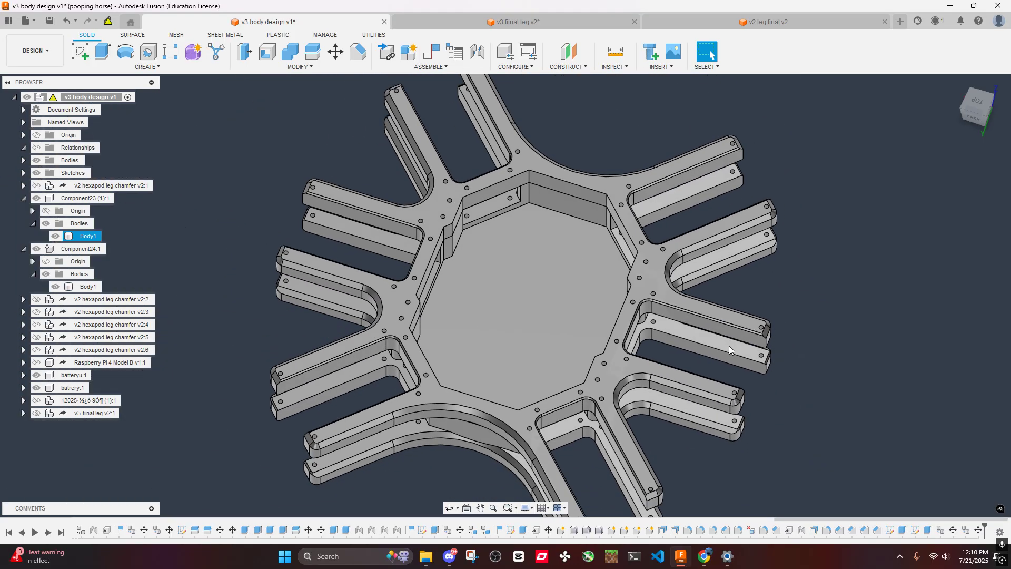
pyautogui.keyDown('shift'); pyautogui.moveTo(719, 315); pyautogui.dragTo(724, 333, button='middle'); pyautogui.keyUp('shift')
pyautogui.rightClick(724, 331)
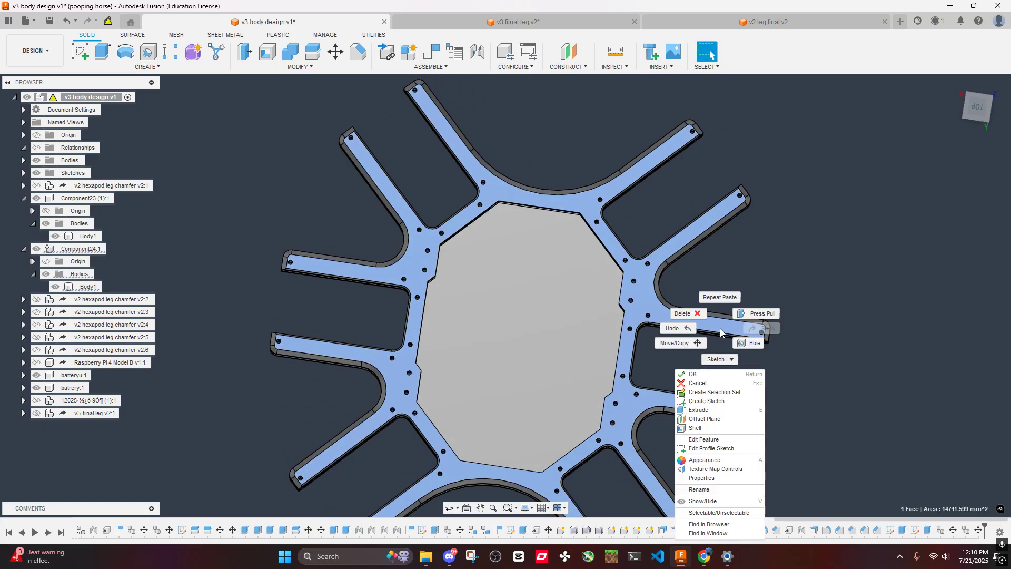
pyautogui.click(702, 398)
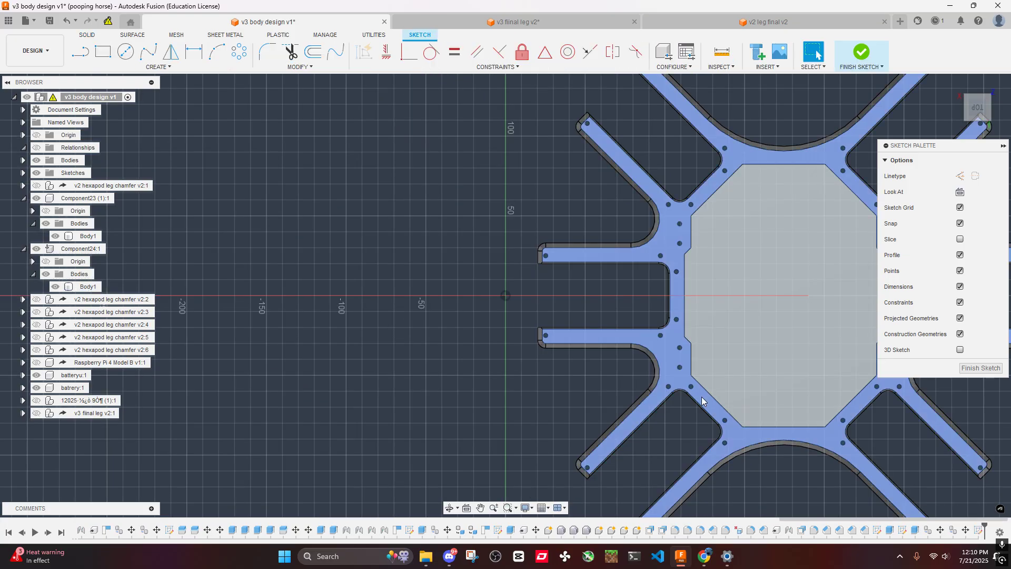
# - Sketch a horizontal construction line running inward from the midpoint of the body opening's left edge
pyautogui.scroll(-3, 702, 399)
pyautogui.scroll(4, 619, 309)
pyautogui.moveTo(618, 309); pyautogui.dragTo(367, 249, button='middle')
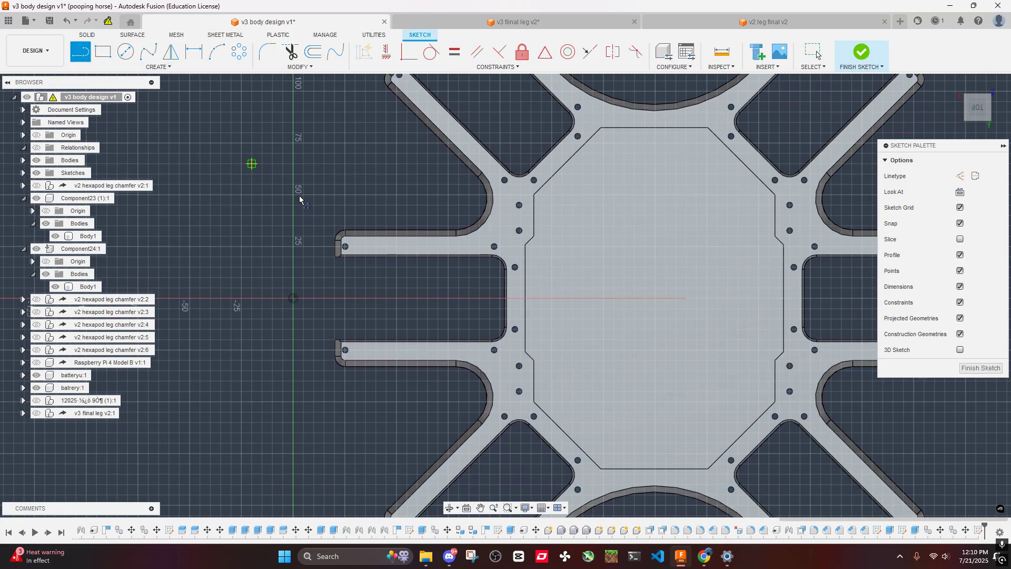
pyautogui.click(525, 299)
pyautogui.click(594, 299)
pyautogui.press('Escape')
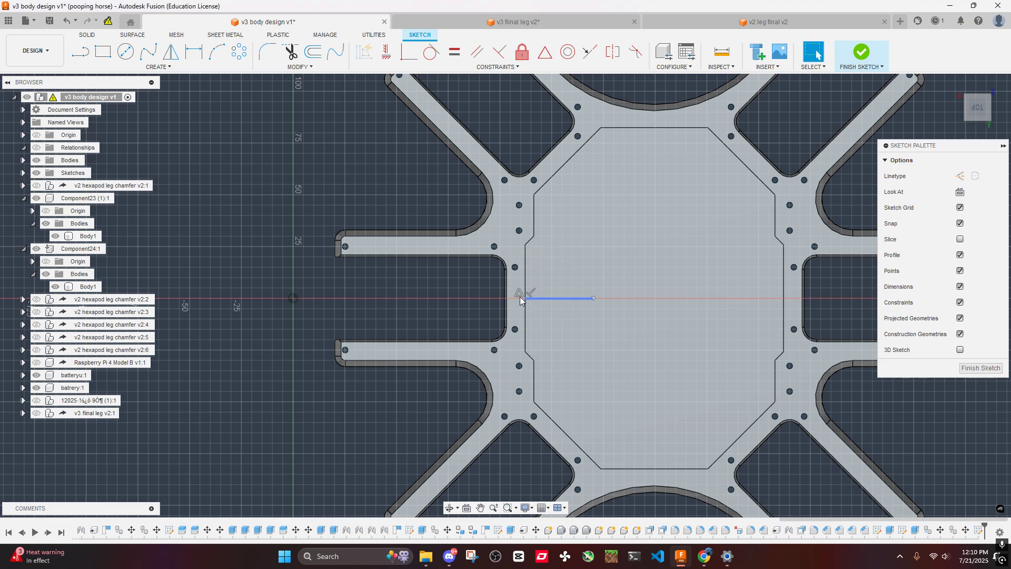
# - Sketch a vertical construction line about 22 mm long running inward from the midpoint of the body opening's upper edge
pyautogui.moveTo(411, 250); pyautogui.dragTo(519, 264, button='middle')
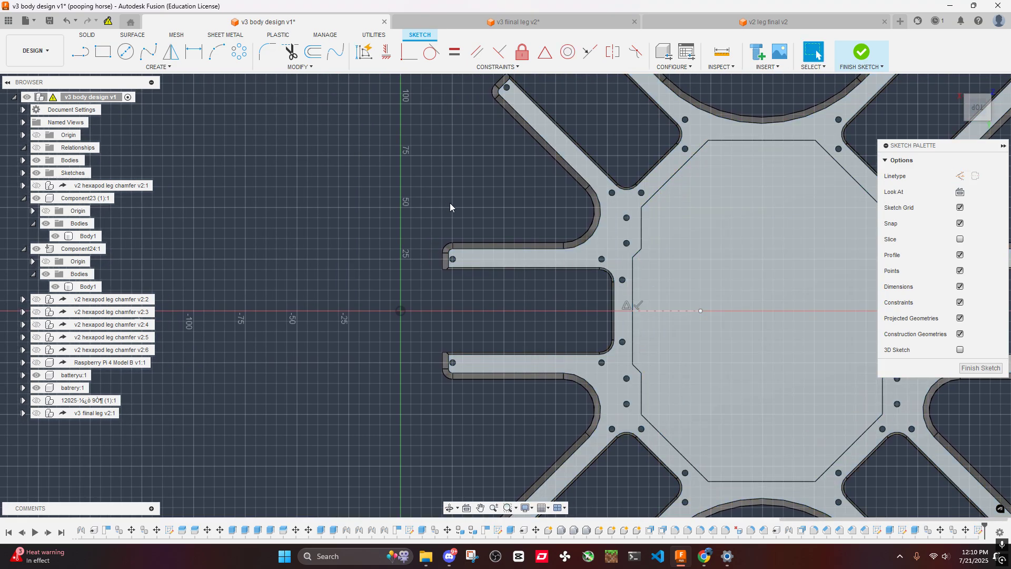
pyautogui.scroll(-4, 502, 278)
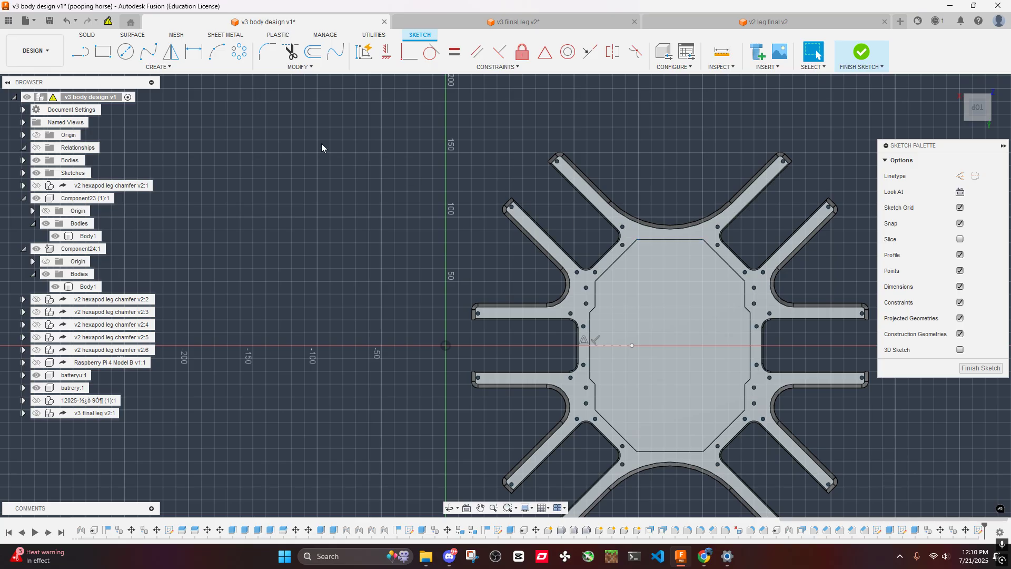
pyautogui.click(671, 240)
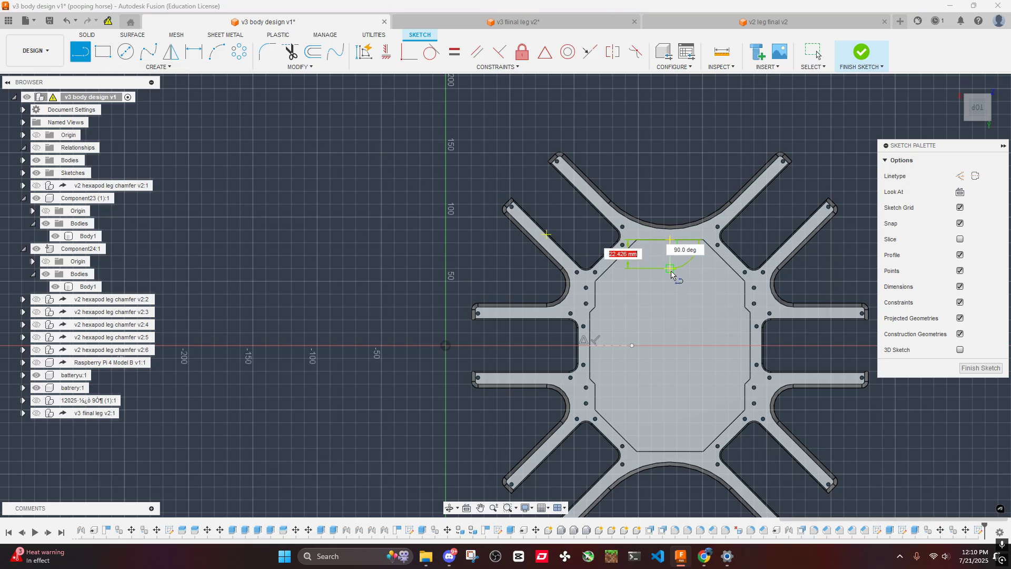
pyautogui.click(671, 268)
pyautogui.press('Escape')
pyautogui.scroll(1, 209, 107)
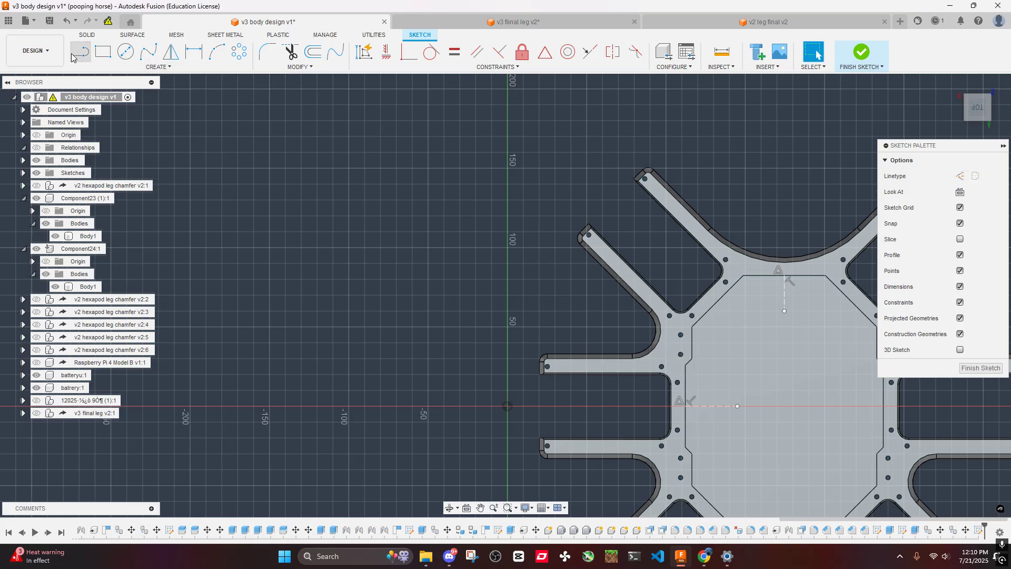
# - Sketch a line crossing both arms of the upper-left pair near their tips, perpendicular to the arms
pyautogui.click(80, 52)
pyautogui.moveTo(532, 186); pyautogui.dragTo(374, 196, button='middle')
pyautogui.scroll(3, 485, 205)
pyautogui.click(523, 152)
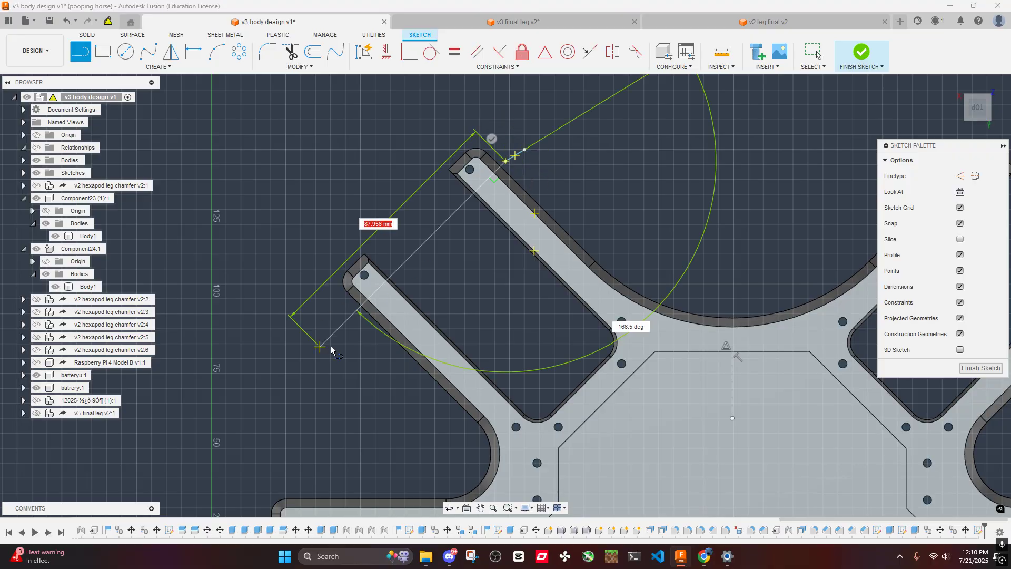
pyautogui.click(334, 332)
pyautogui.press('Escape')
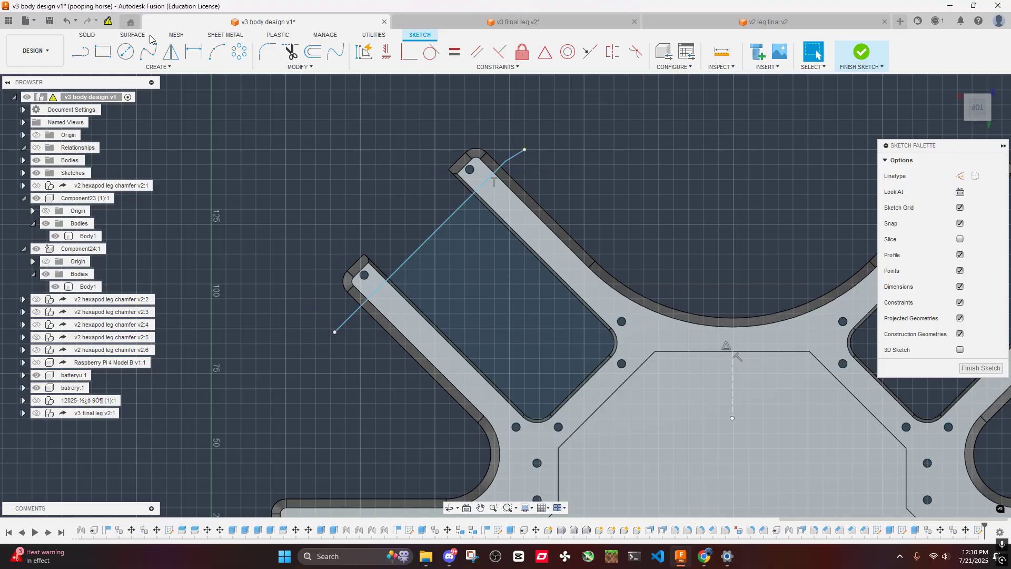
# - Dimension the crossing line 10 mm from the end edge of the lower arm in the upper-left pair
pyautogui.click(189, 52)
pyautogui.scroll(3, 366, 216)
pyautogui.click(350, 303)
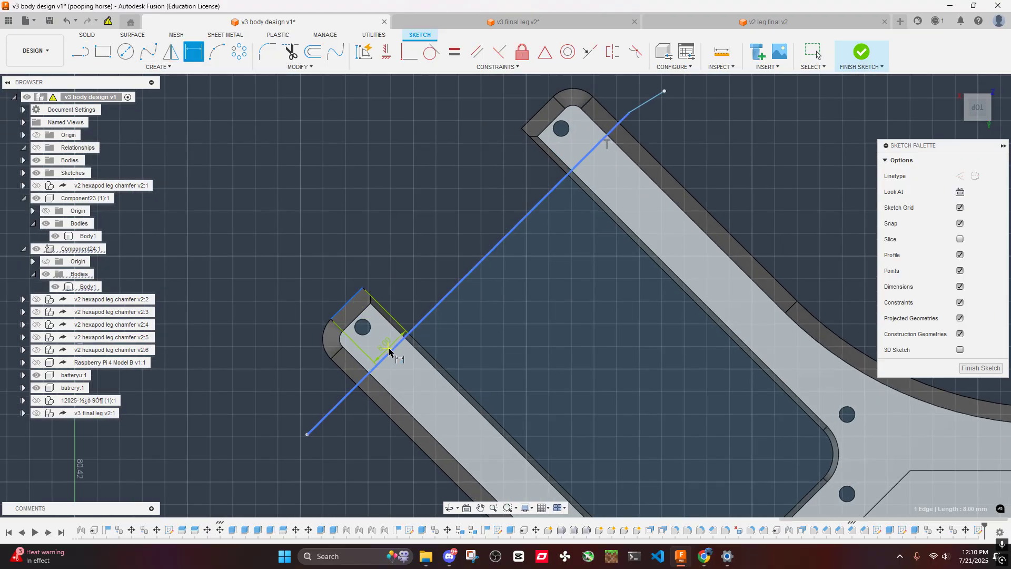
pyautogui.click(388, 353)
pyautogui.click(438, 352)
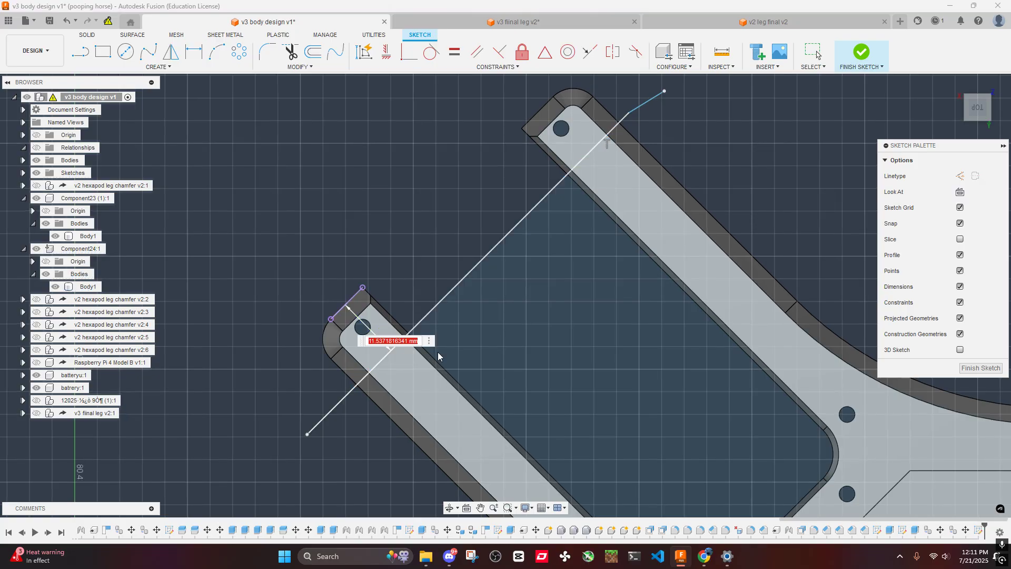
pyautogui.write('10')
pyautogui.press('Return')
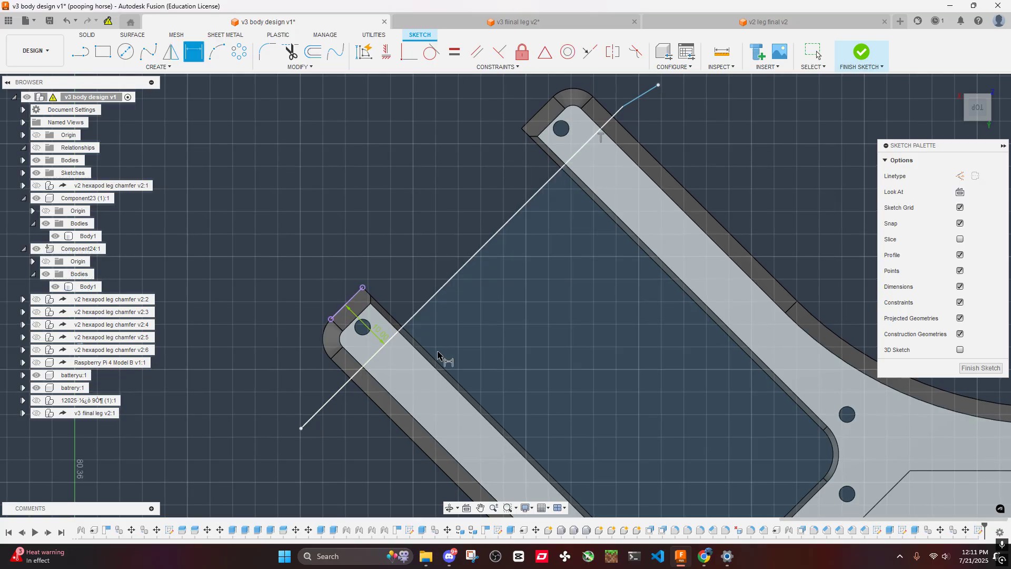
pyautogui.press('Escape')
# - Delete the short stray segment at the upper end of the line crossing the upper-left arms
pyautogui.scroll(-3, 424, 311)
pyautogui.scroll(-2, 423, 311)
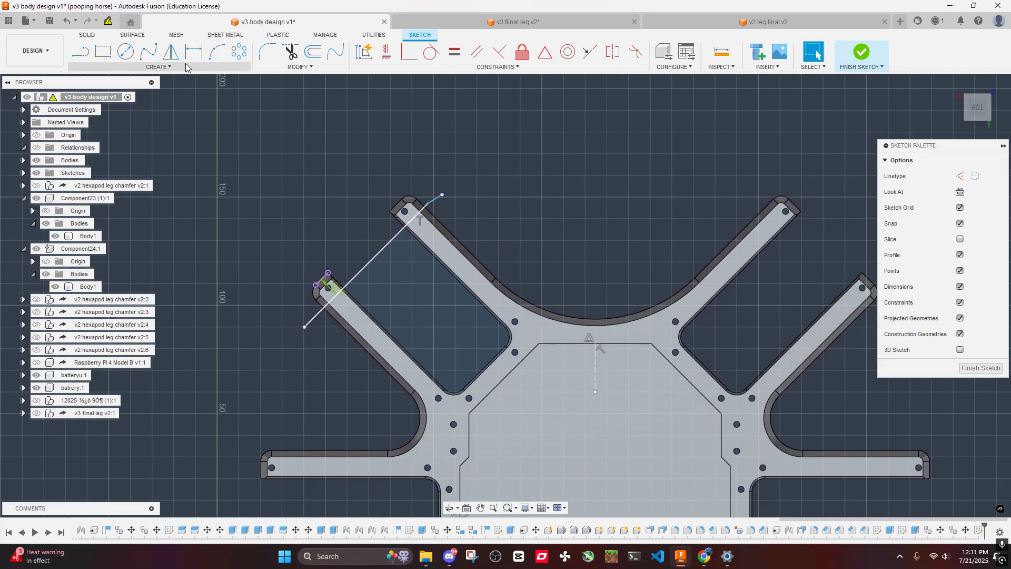
pyautogui.click(170, 52)
pyautogui.scroll(5, 398, 234)
pyautogui.press('Escape')
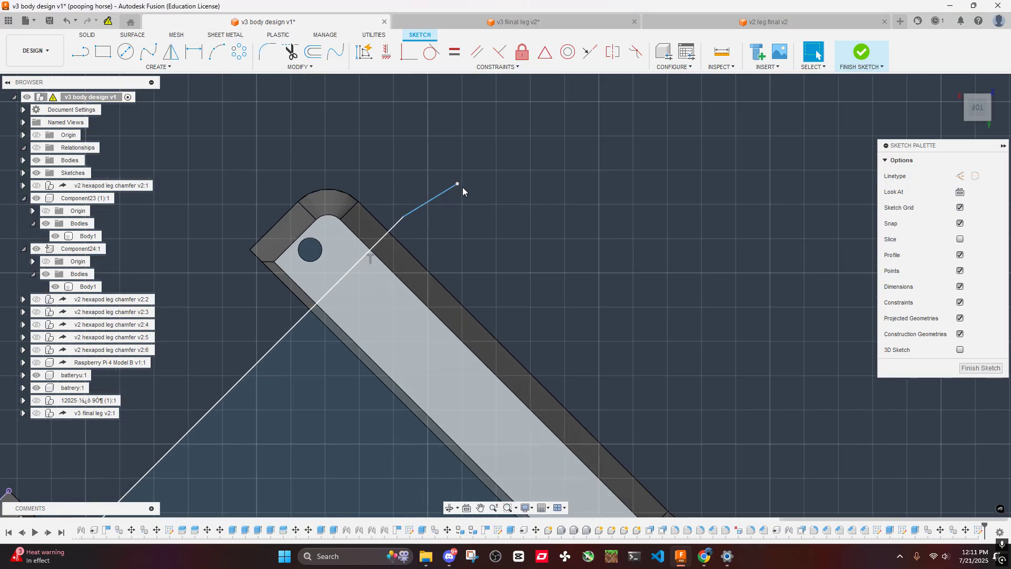
pyautogui.scroll(-5, 433, 198)
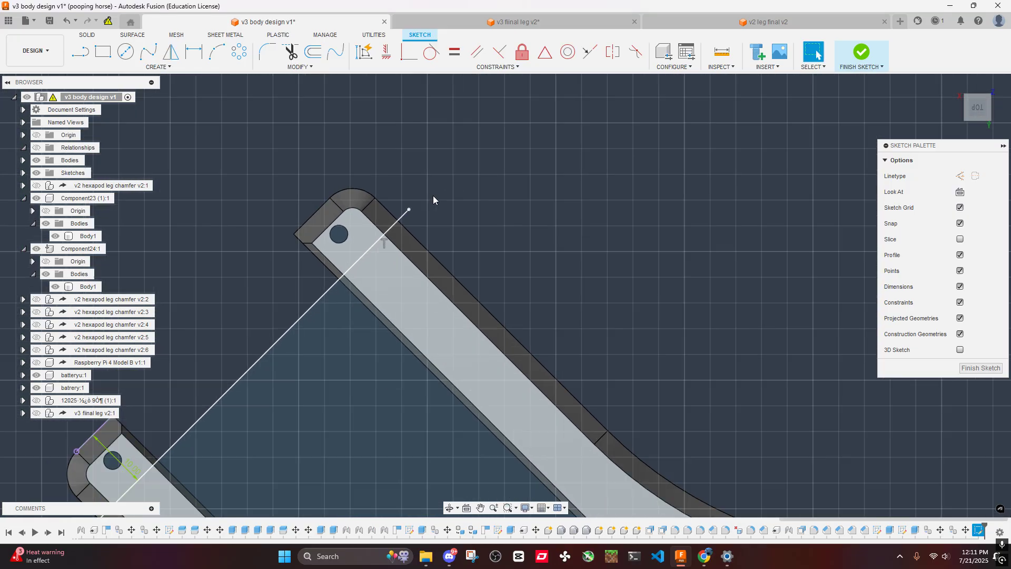
# - Mirror the upper-left crossing line about the vertical construction line onto the upper-right arm pair
pyautogui.click(193, 52)
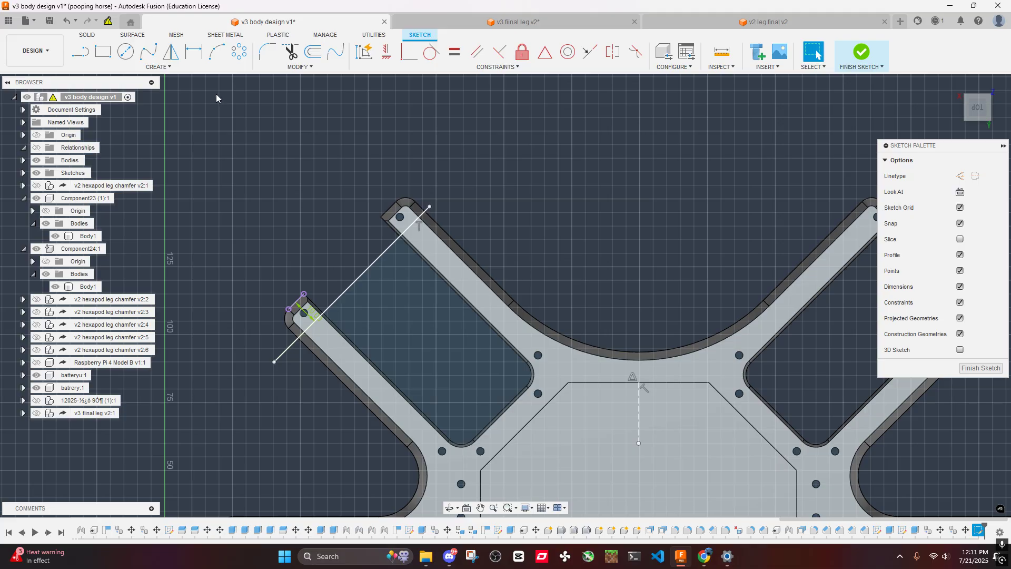
pyautogui.click(170, 51)
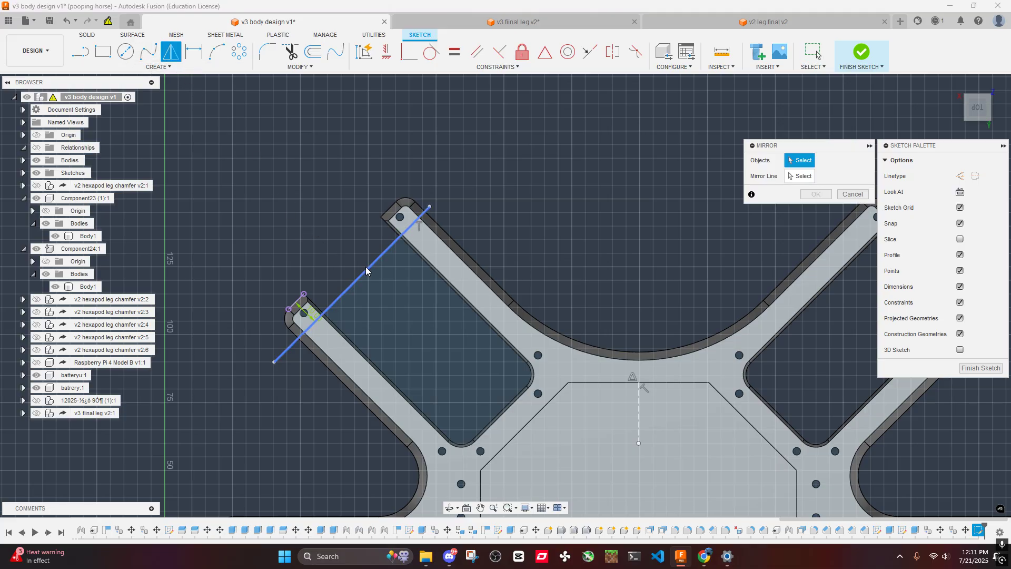
pyautogui.click(639, 416)
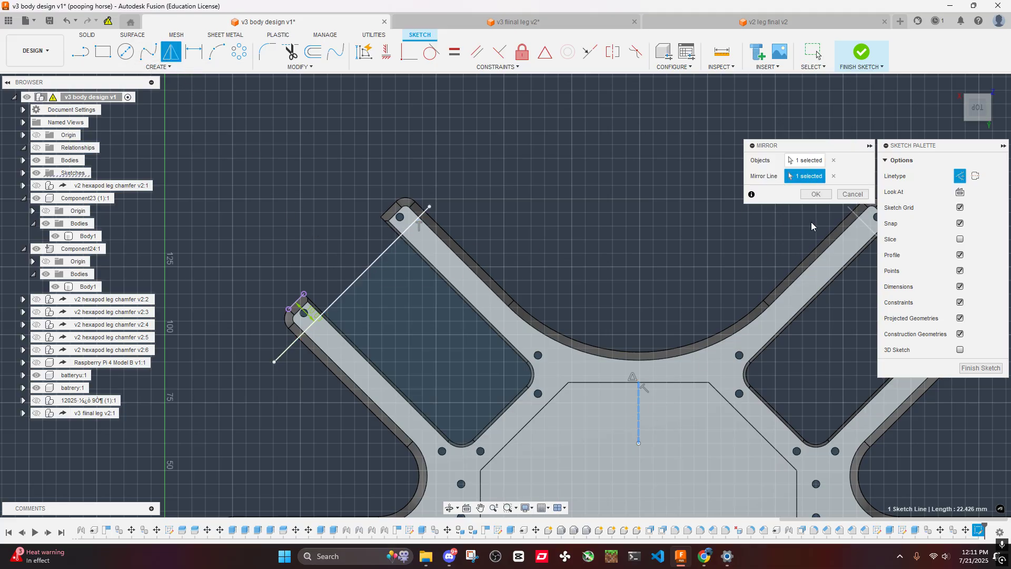
pyautogui.click(816, 194)
# - Mirror both upper crossing lines about the horizontal construction line onto the two lower arm pairs
pyautogui.click(170, 51)
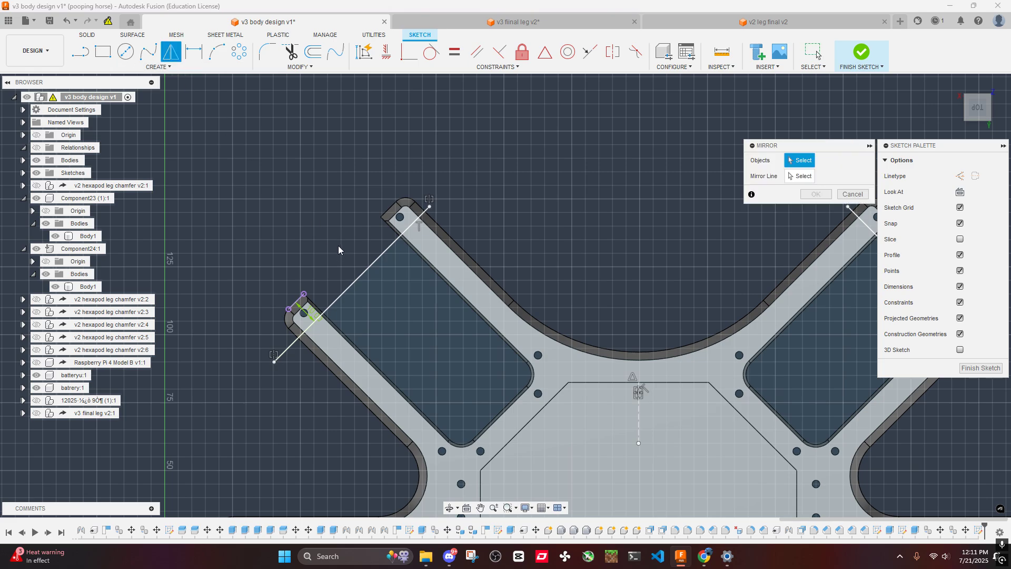
pyautogui.click(358, 278)
pyautogui.moveTo(358, 278); pyautogui.dragTo(151, 254, button='middle')
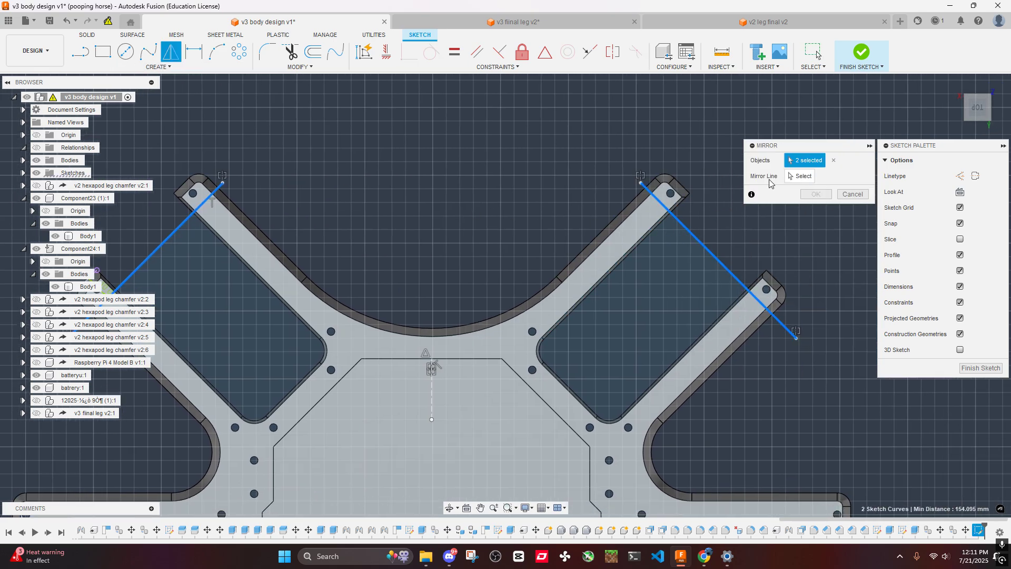
pyautogui.click(799, 177)
pyautogui.scroll(-3, 555, 310)
pyautogui.moveTo(358, 507); pyautogui.dragTo(408, 314, button='middle')
pyautogui.scroll(4, 408, 314)
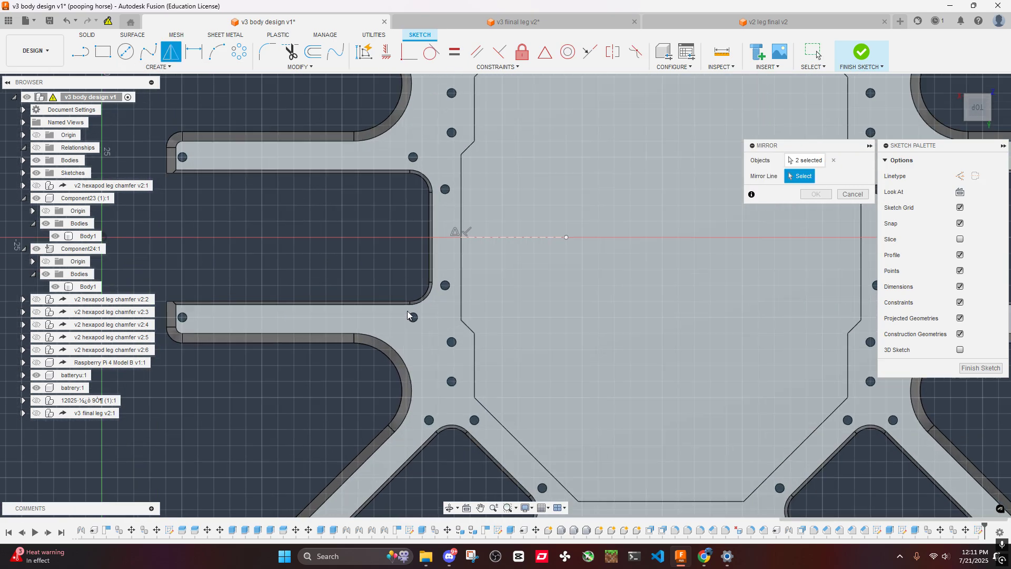
pyautogui.click(497, 238)
pyautogui.click(815, 194)
# - Sketch a vertical line across both arms of the middle-left pair near their tips and make it a regular line
pyautogui.moveTo(460, 178); pyautogui.dragTo(521, 223, button='middle')
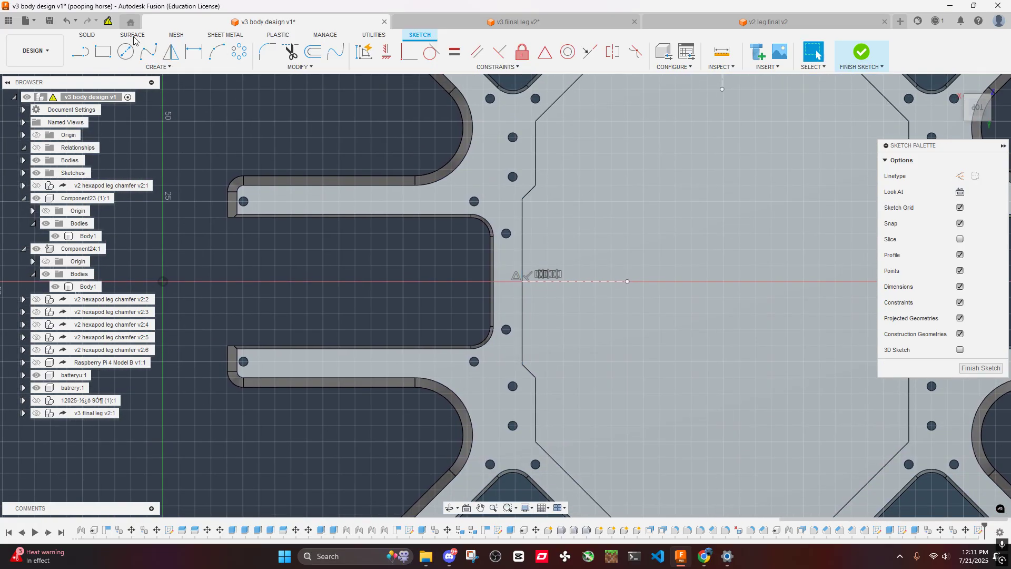
pyautogui.press('x')
pyautogui.click(283, 138)
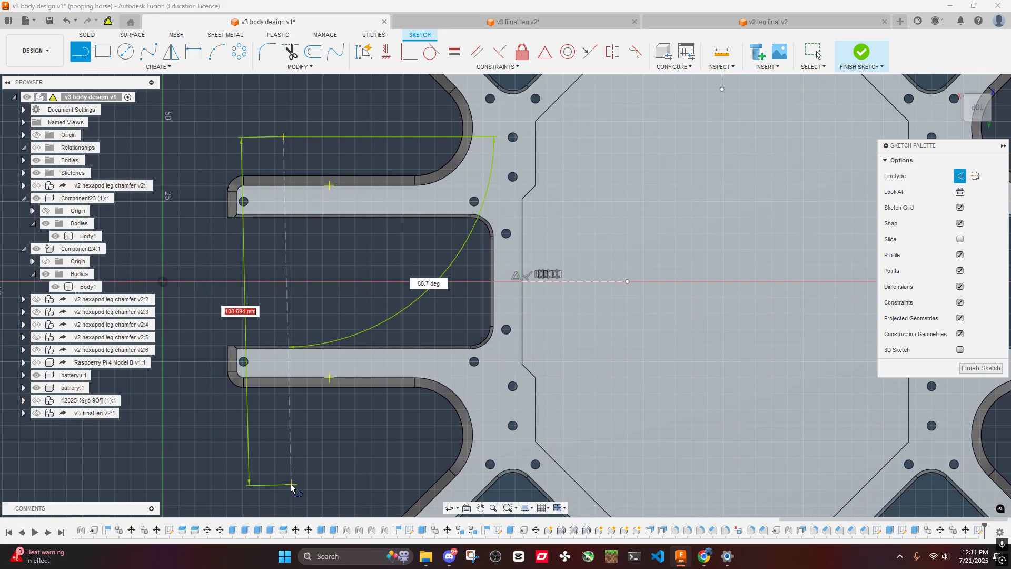
pyautogui.click(284, 483)
pyautogui.press('Escape')
pyautogui.press('x')
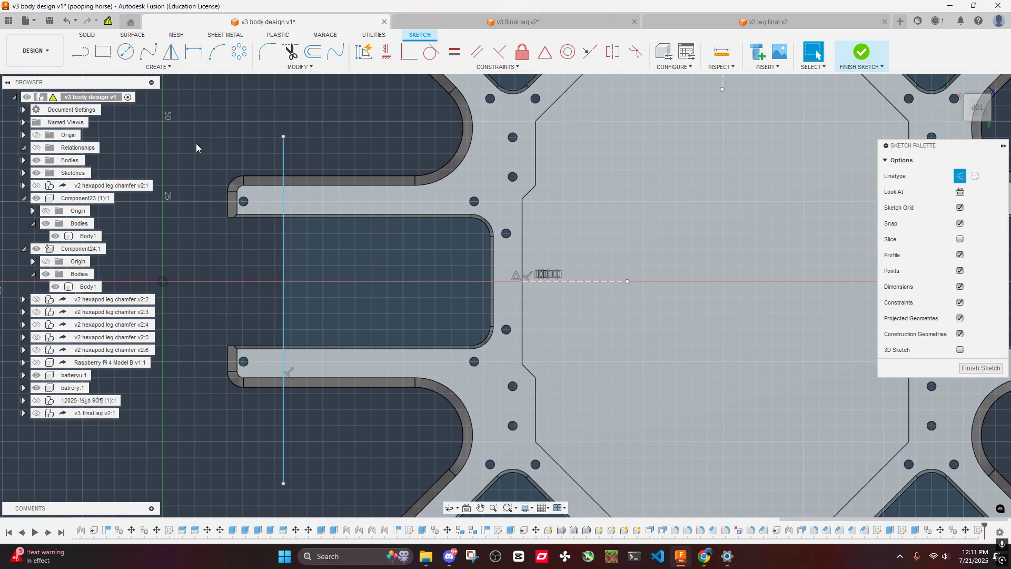
pyautogui.press('d')
pyautogui.click(283, 199)
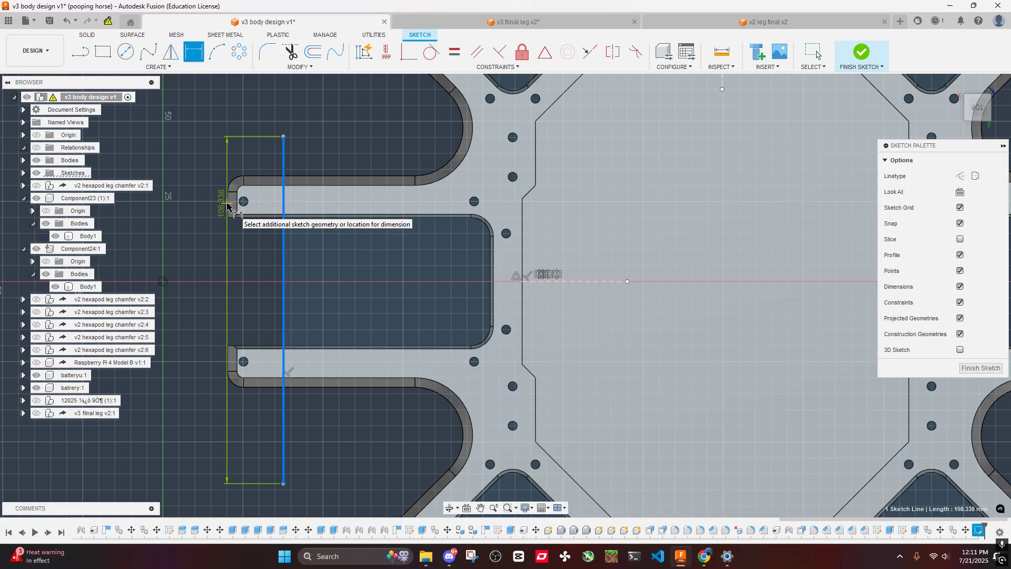
pyautogui.press('Escape')
# - Project the chamfer face at the tip of the middle-left pair's upper arm into the sketch
pyautogui.press('p')
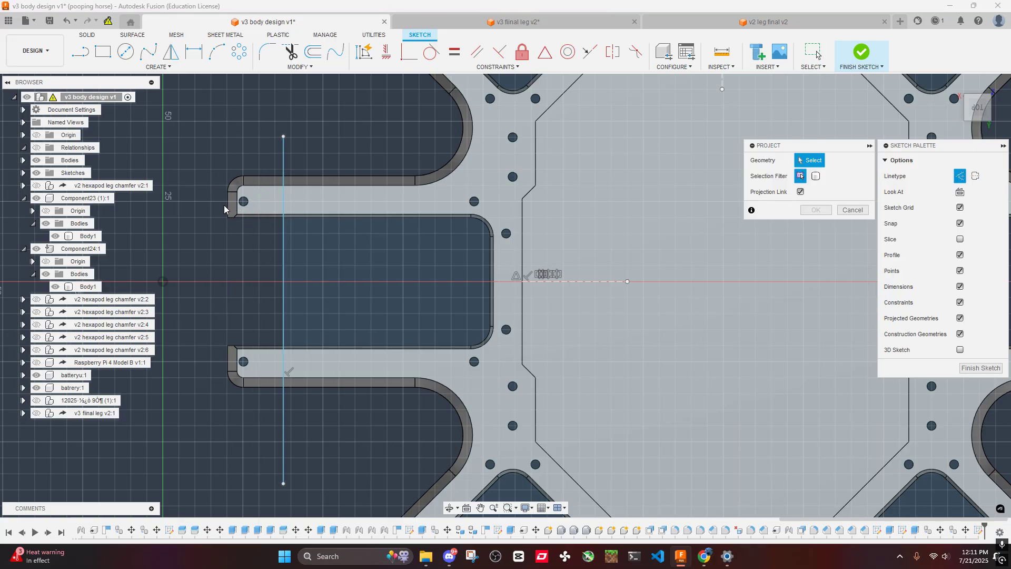
pyautogui.click(229, 208)
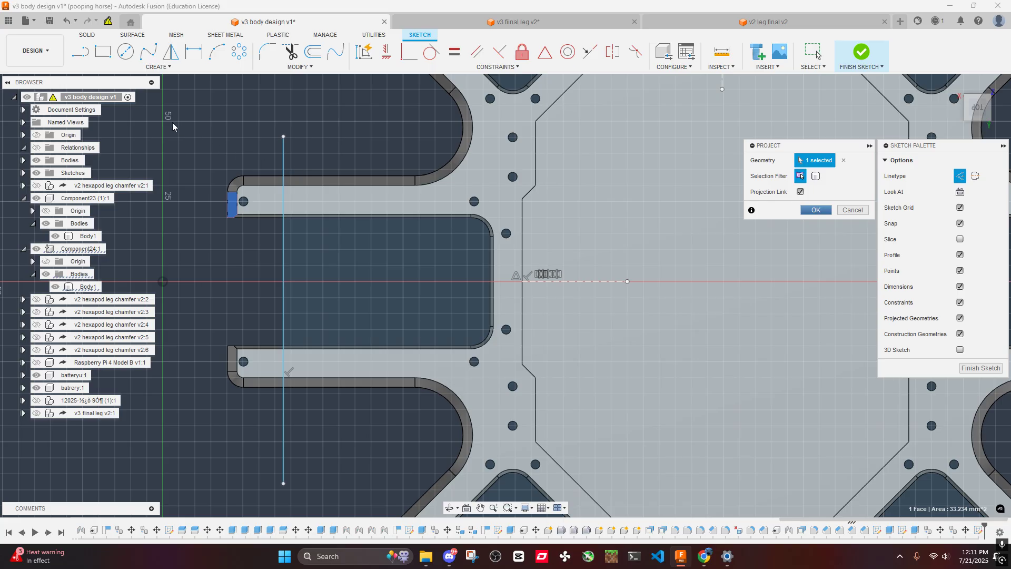
pyautogui.press('Return')
# - Dimension the vertical line across the middle-left arms 10 mm from the projected outer edge of the arm tip
pyautogui.click(282, 209)
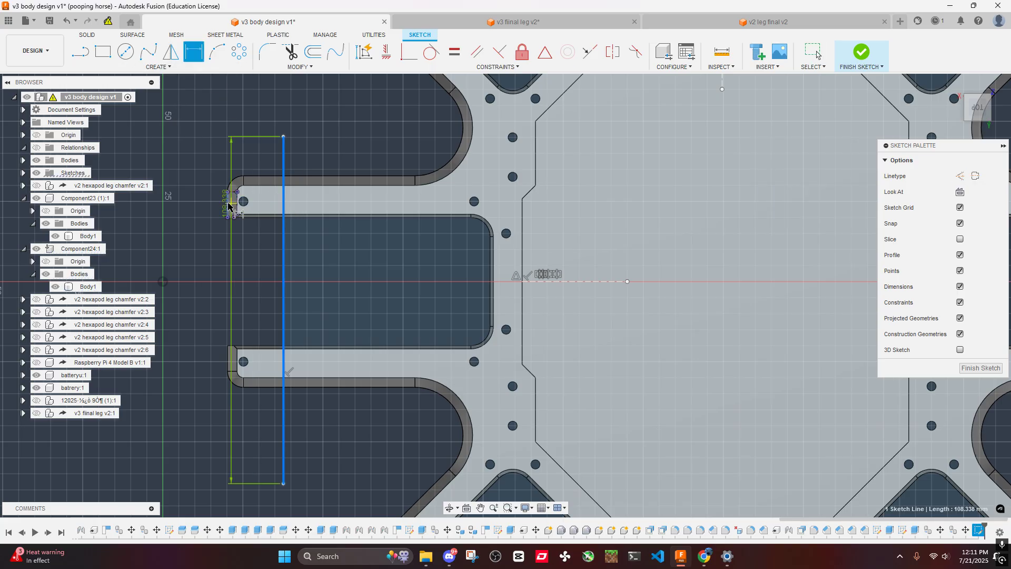
pyautogui.scroll(6, 226, 208)
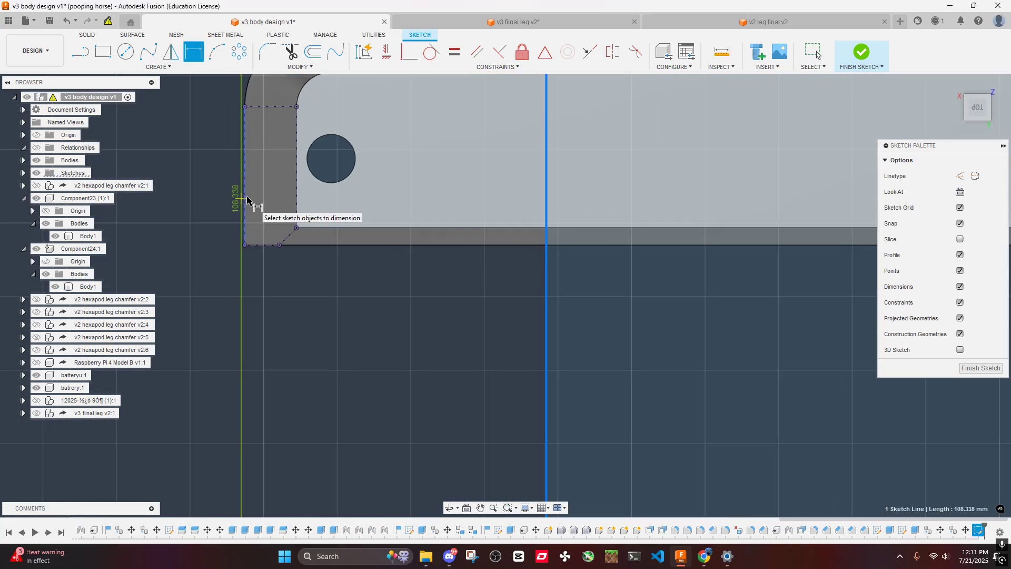
pyautogui.click(245, 201)
pyautogui.click(437, 199)
pyautogui.write('10')
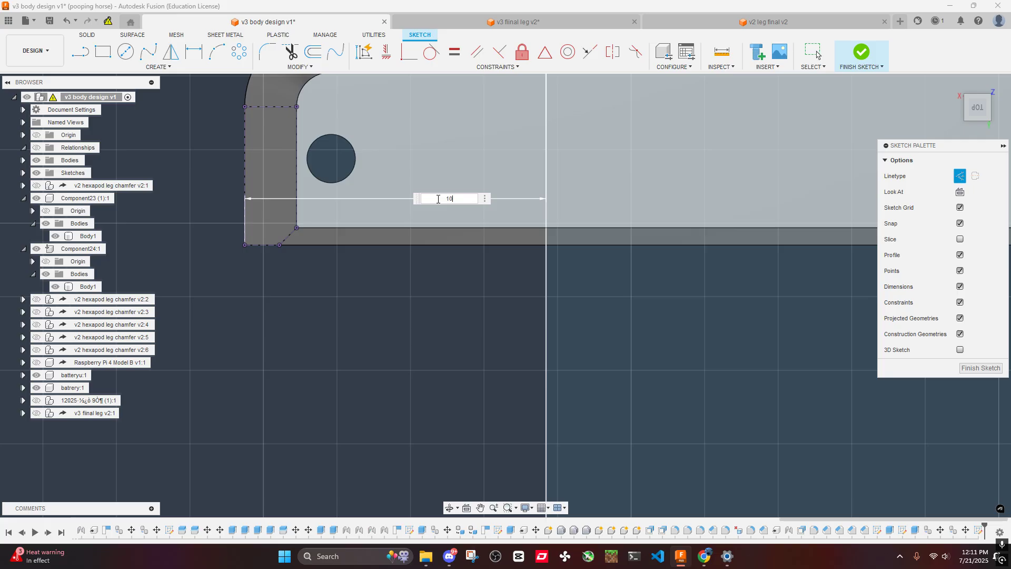
pyautogui.press('Return')
pyautogui.scroll(-10, 442, 202)
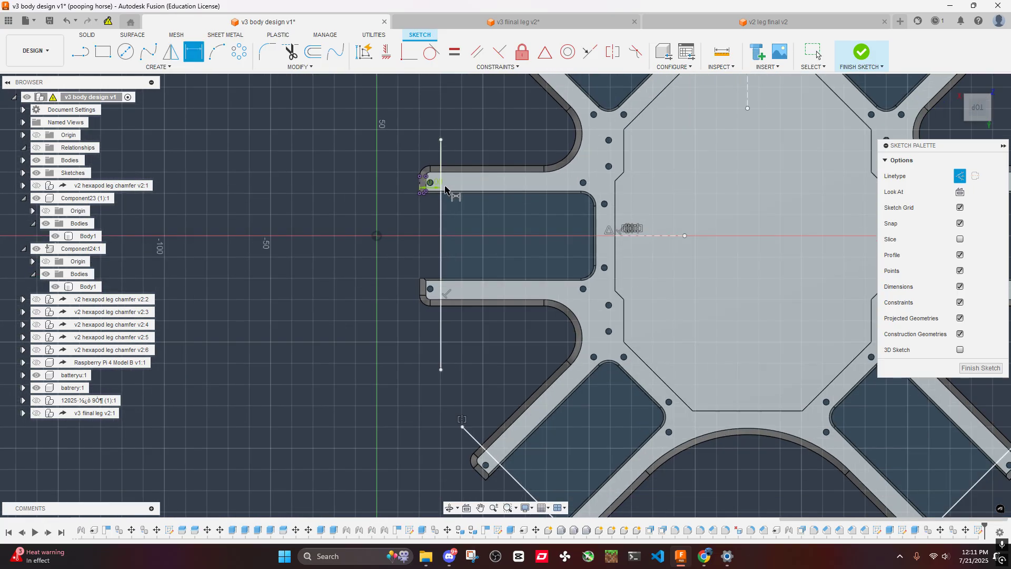
pyautogui.press('Escape')
pyautogui.scroll(3, 432, 185)
pyautogui.scroll(-6, 439, 181)
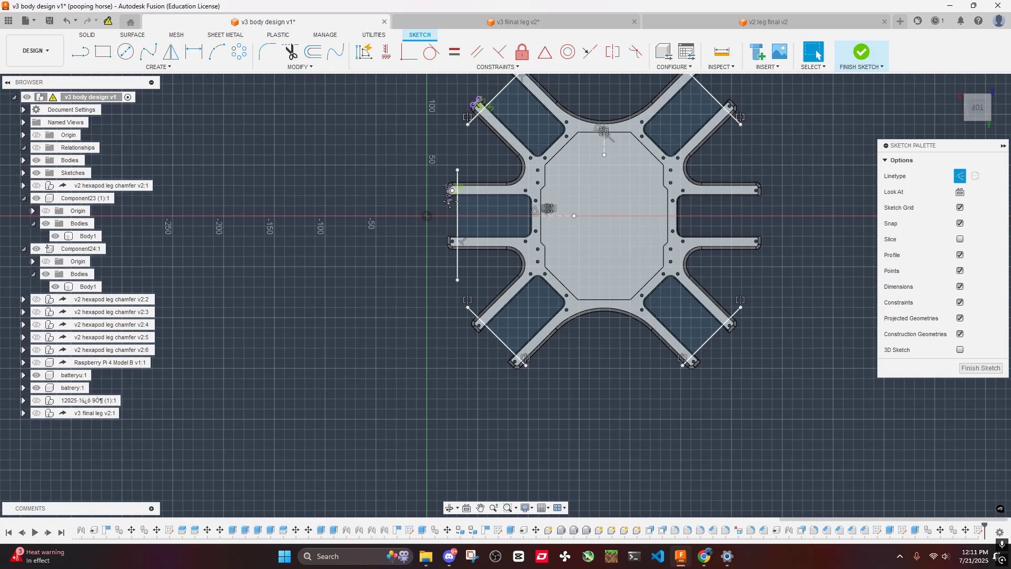
# - Mirror the vertical line across the middle-left arms about the vertical construction line onto the middle-right arm pair
pyautogui.click(81, 54)
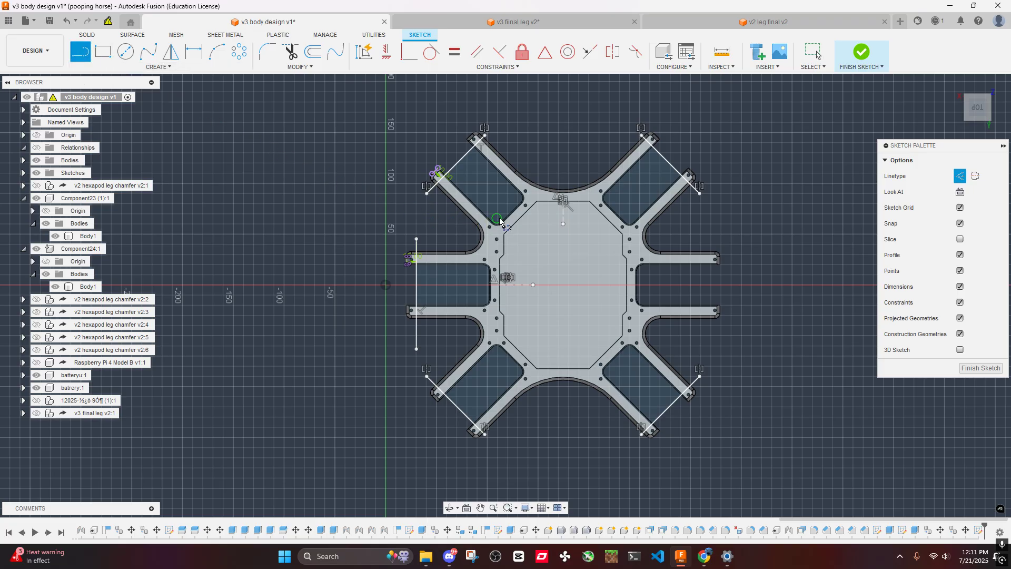
pyautogui.click(171, 52)
pyautogui.scroll(4, 434, 261)
pyautogui.click(398, 298)
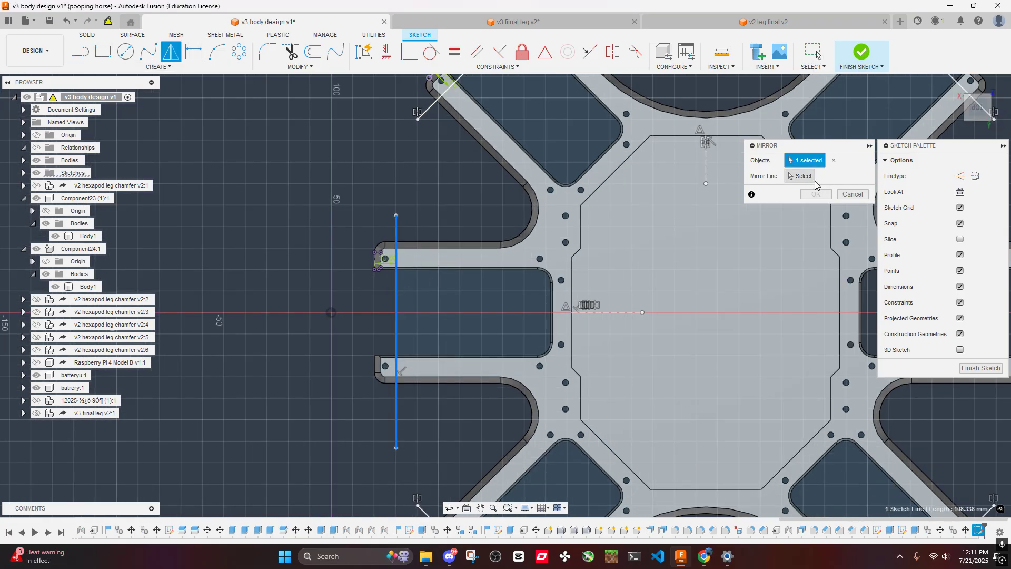
pyautogui.click(803, 177)
pyautogui.click(705, 166)
pyautogui.click(804, 194)
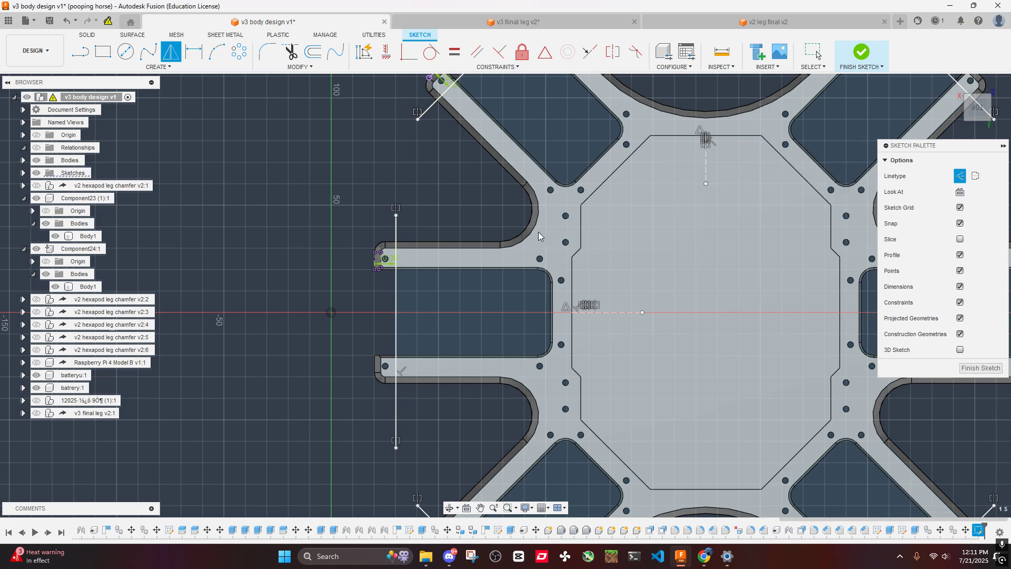
# - Sketch closing lines outside the middle-left arm tips, joining both ends of their vertical line into a closed cut profile
pyautogui.scroll(3, 379, 263)
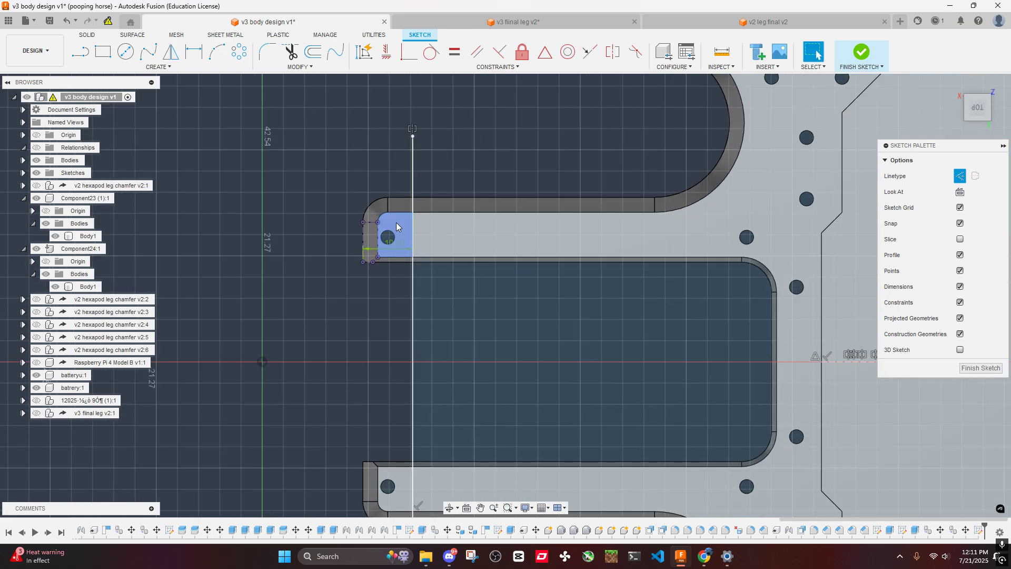
pyautogui.moveTo(308, 160); pyautogui.dragTo(478, 346)
pyautogui.click(358, 329)
pyautogui.click(413, 137)
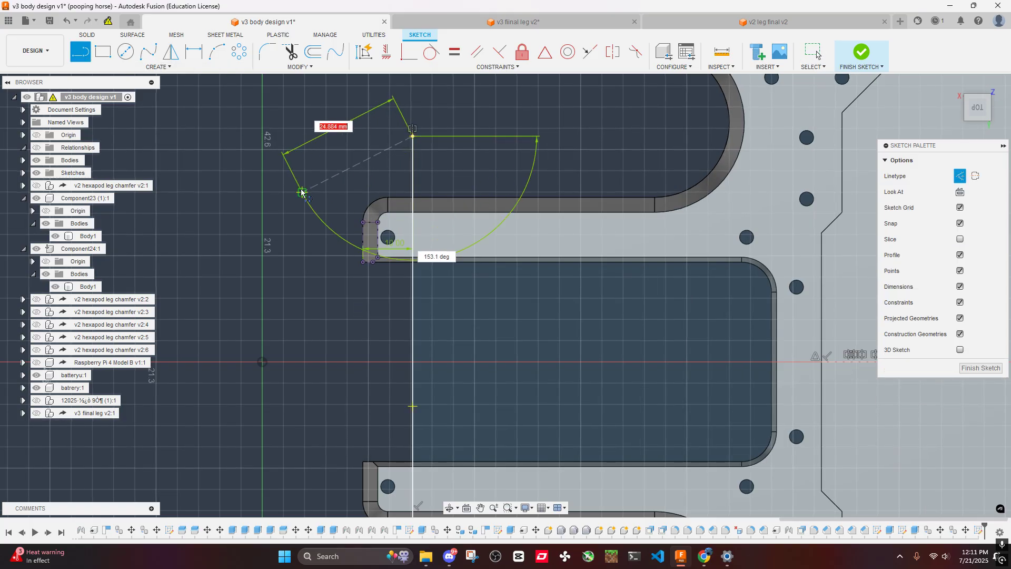
pyautogui.click(302, 192)
pyautogui.press('Escape')
pyautogui.scroll(-8, 322, 222)
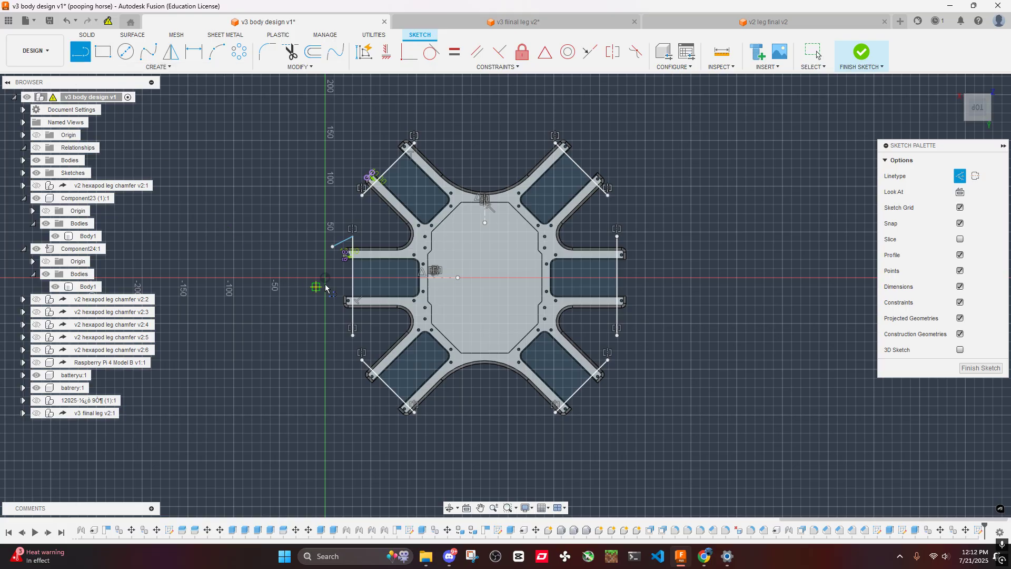
pyautogui.moveTo(333, 248); pyautogui.dragTo(347, 348)
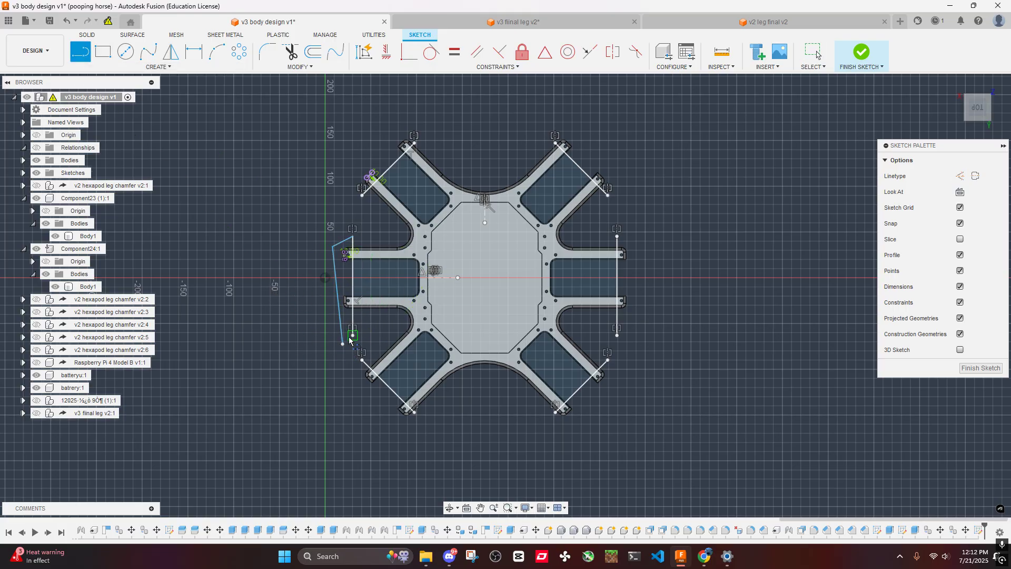
pyautogui.click(350, 337)
pyautogui.click(340, 346)
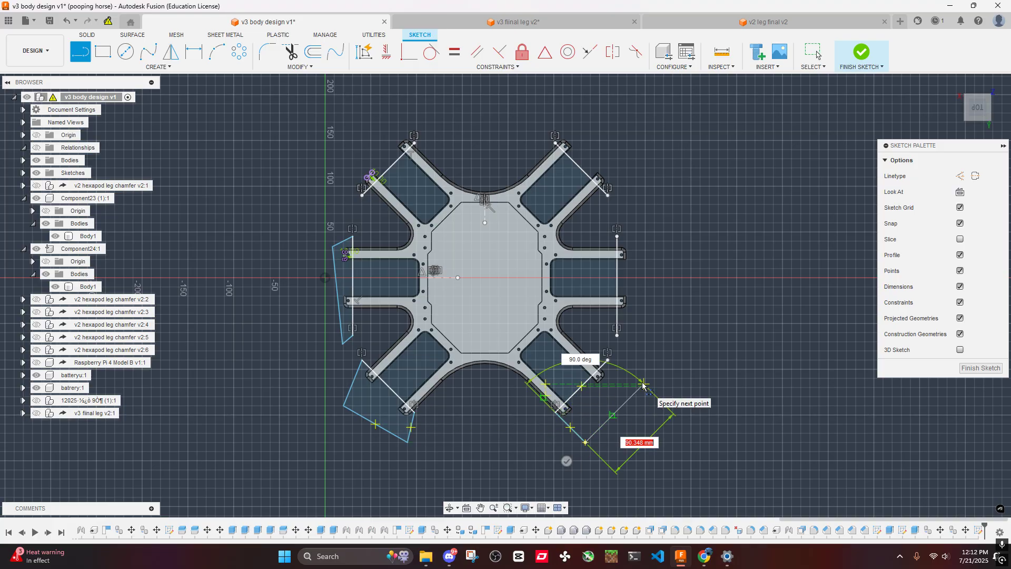
# - Sketch closed cut profiles around the arm tips of the lower pairs and the middle-right pair, ending on their crossing lines
pyautogui.click(608, 361)
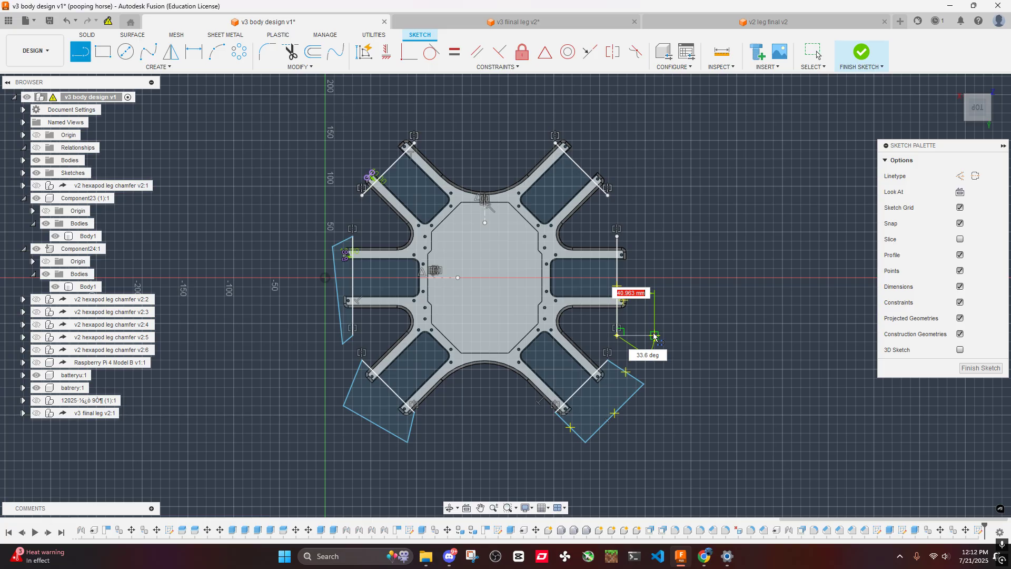
pyautogui.click(648, 227)
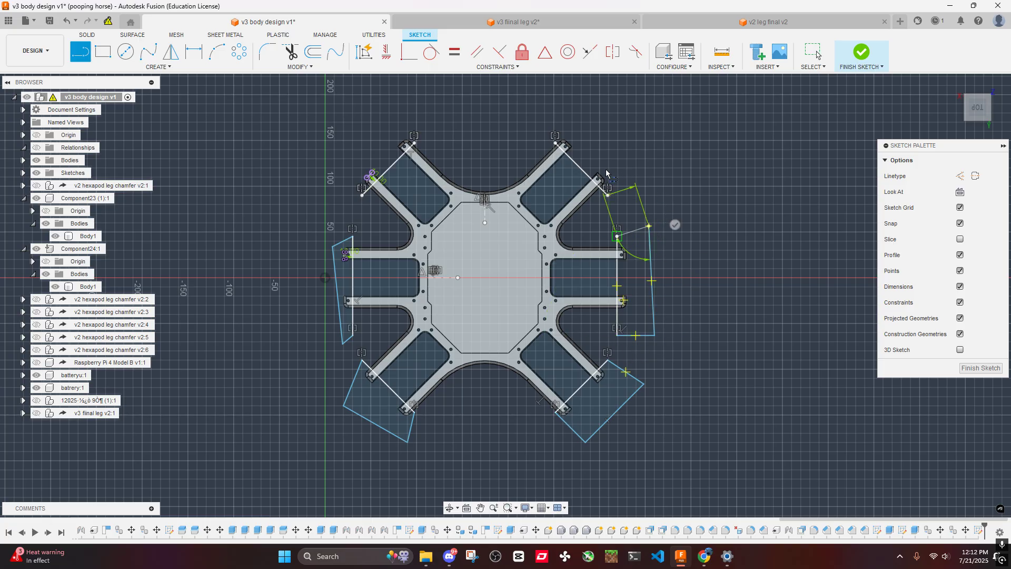
pyautogui.click(617, 236)
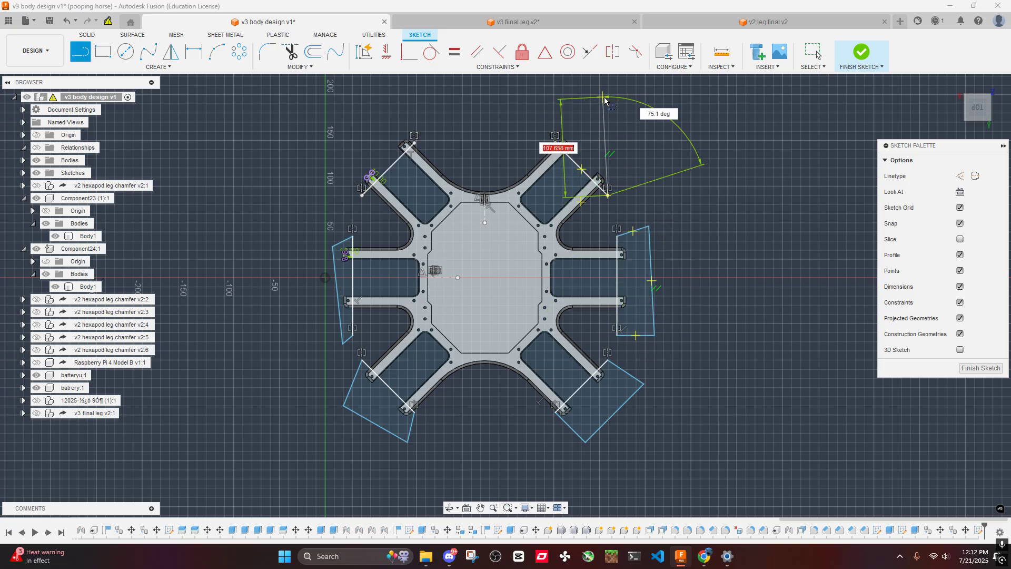
# - Sketch closed cut profiles around the tips of the upper-right and upper-left arm pairs
pyautogui.click(603, 98)
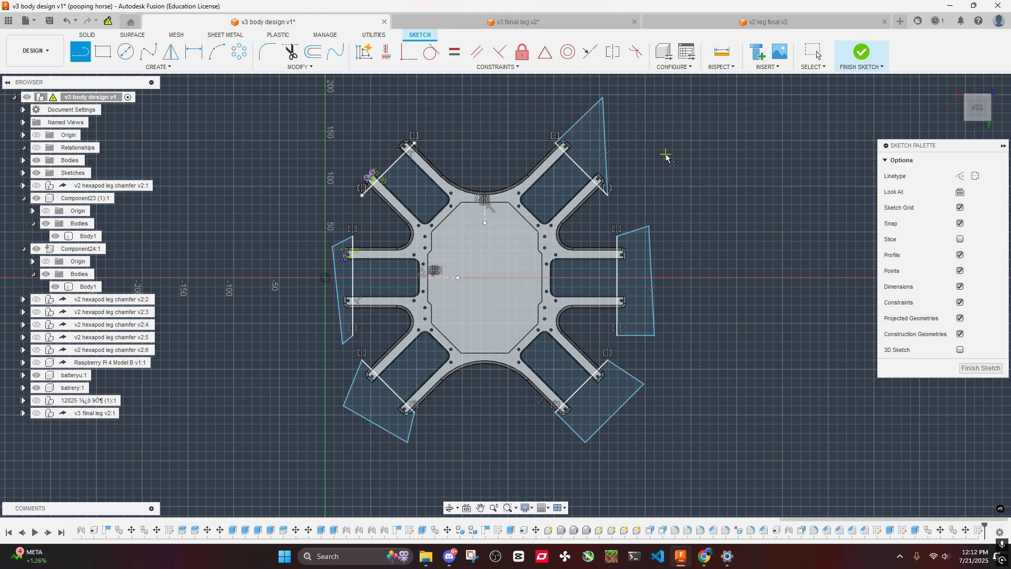
pyautogui.click(392, 121)
pyautogui.click(346, 169)
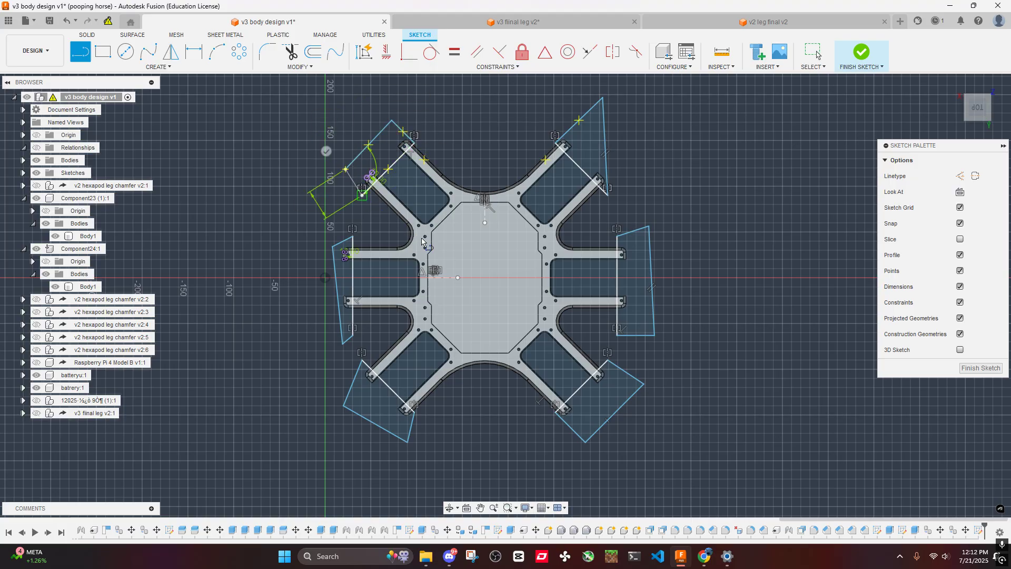
# - Remove the projected outer edge lines on the upper-left and upper-right arm pairs that divide the tip profiles
pyautogui.scroll(5, 380, 149)
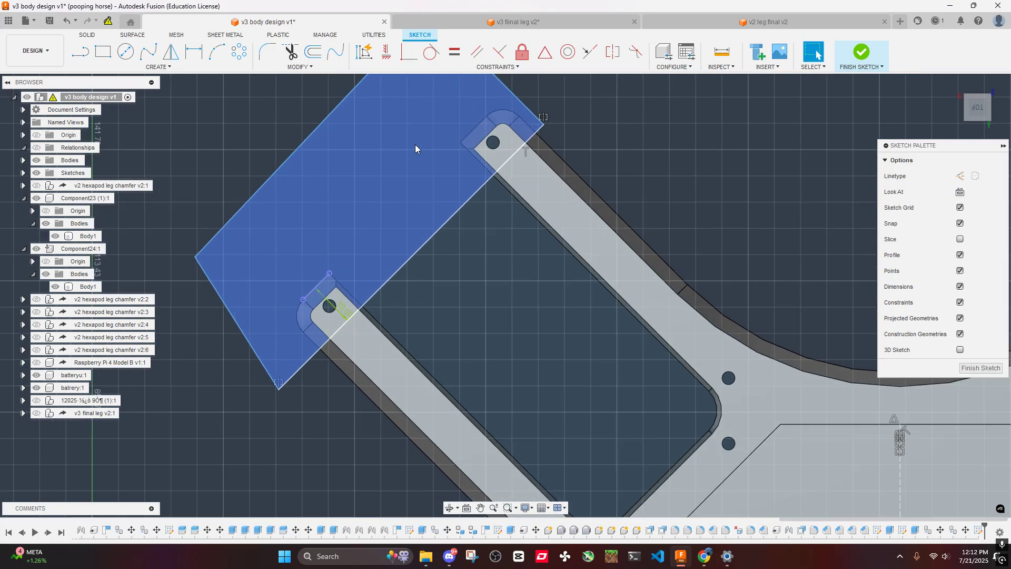
pyautogui.scroll(-5, 612, 185)
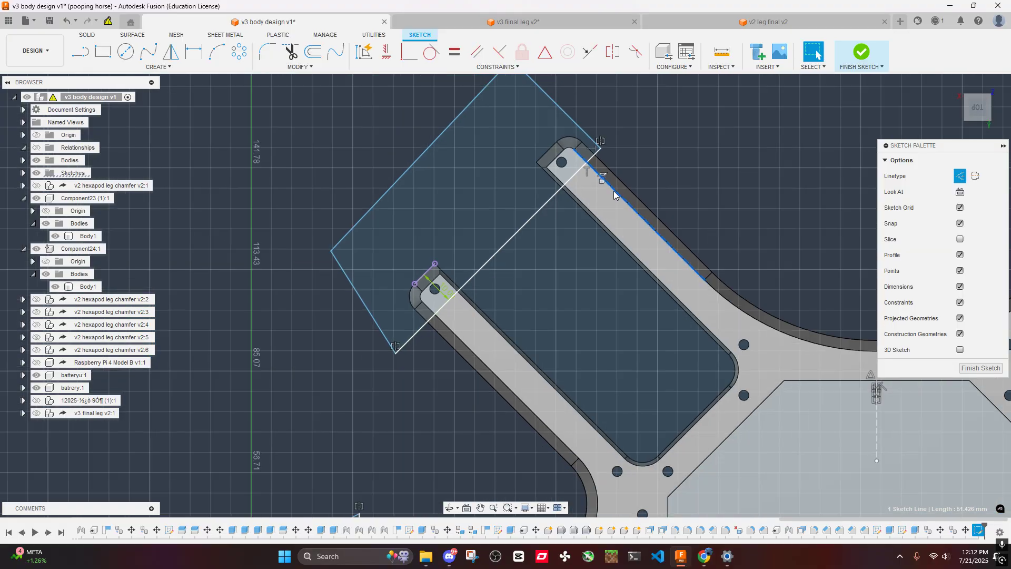
pyautogui.scroll(5, 620, 200)
pyautogui.scroll(-5, 610, 185)
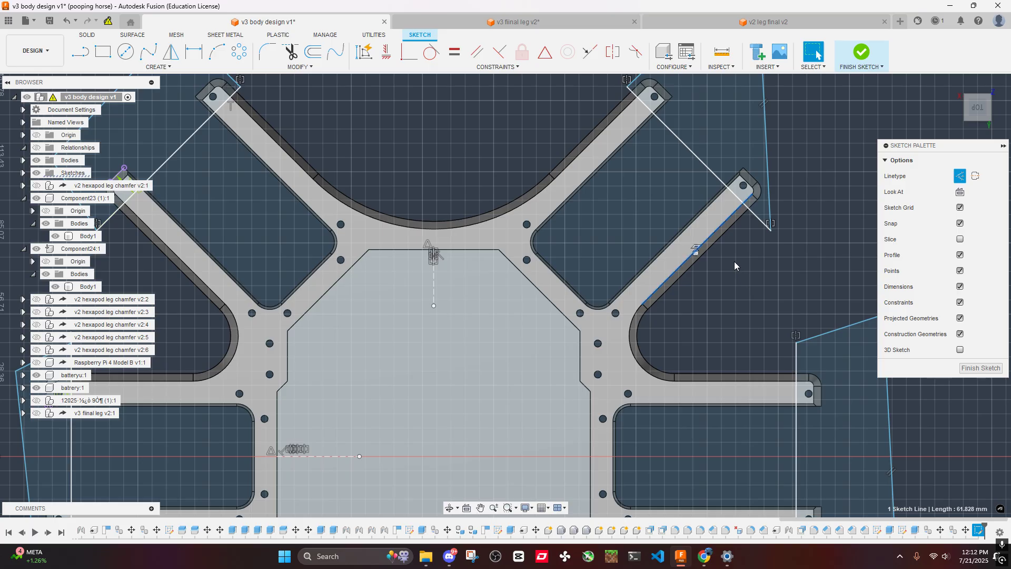
pyautogui.click(735, 252)
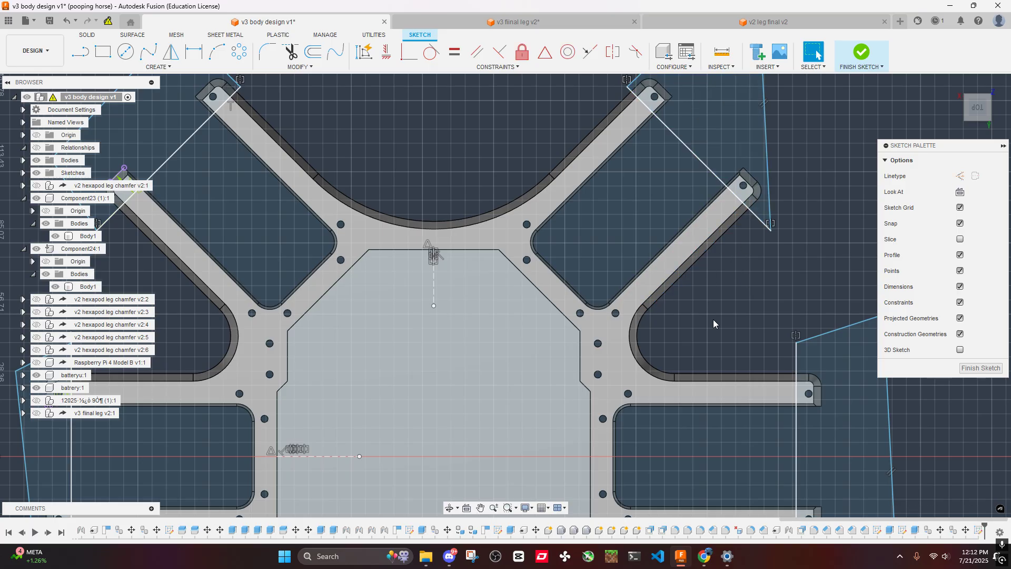
# - Remove the projected arm edge lines that divide the tip profiles on the middle-right and lower-right pairs
pyautogui.moveTo(738, 411); pyautogui.dragTo(643, 265, button='middle')
pyautogui.click(669, 258)
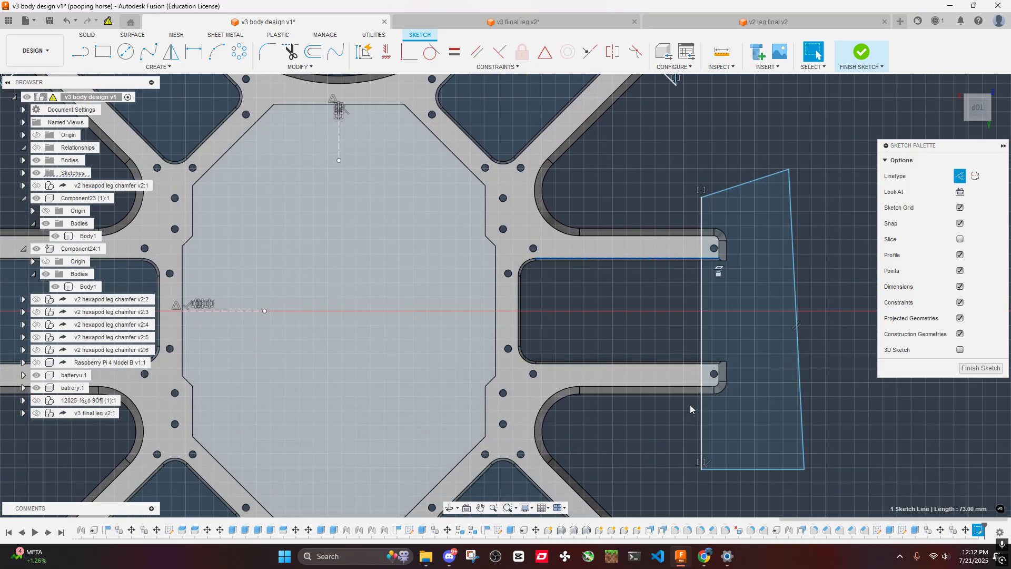
pyautogui.click(662, 387)
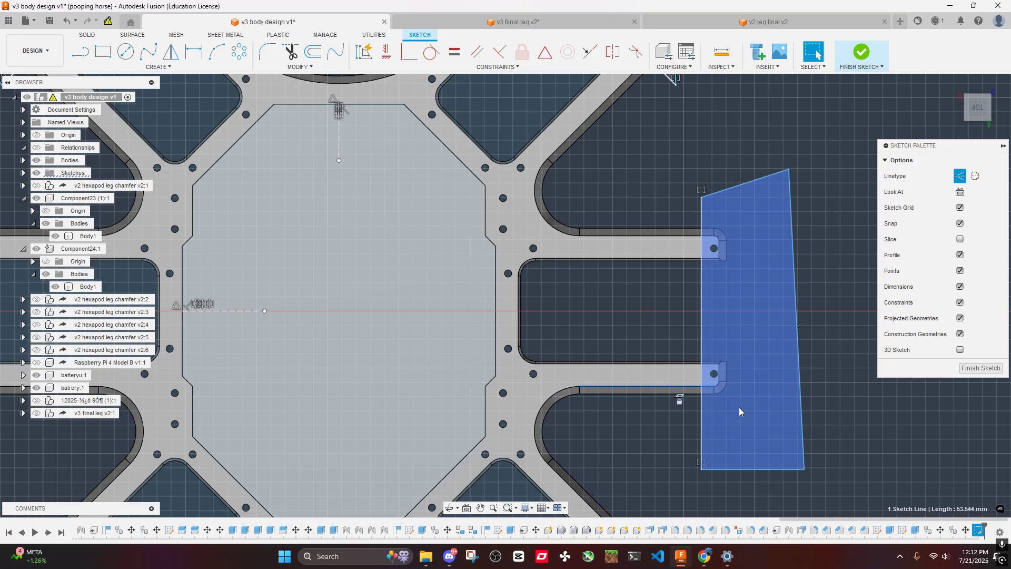
pyautogui.scroll(-1, 731, 405)
pyautogui.moveTo(731, 405); pyautogui.dragTo(748, 153, button='middle')
pyautogui.scroll(1, 681, 311)
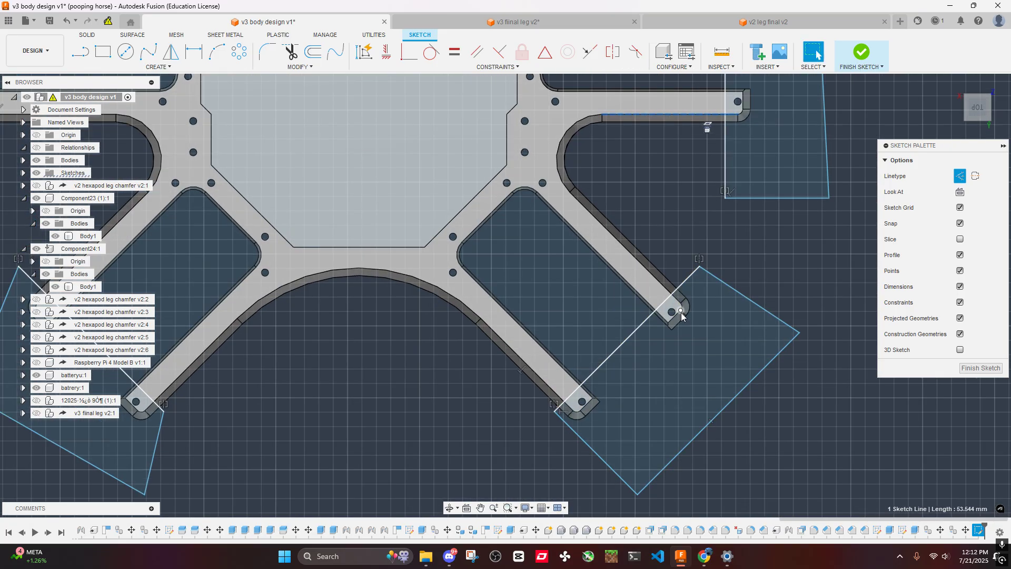
pyautogui.scroll(1, 680, 312)
pyautogui.click(544, 369)
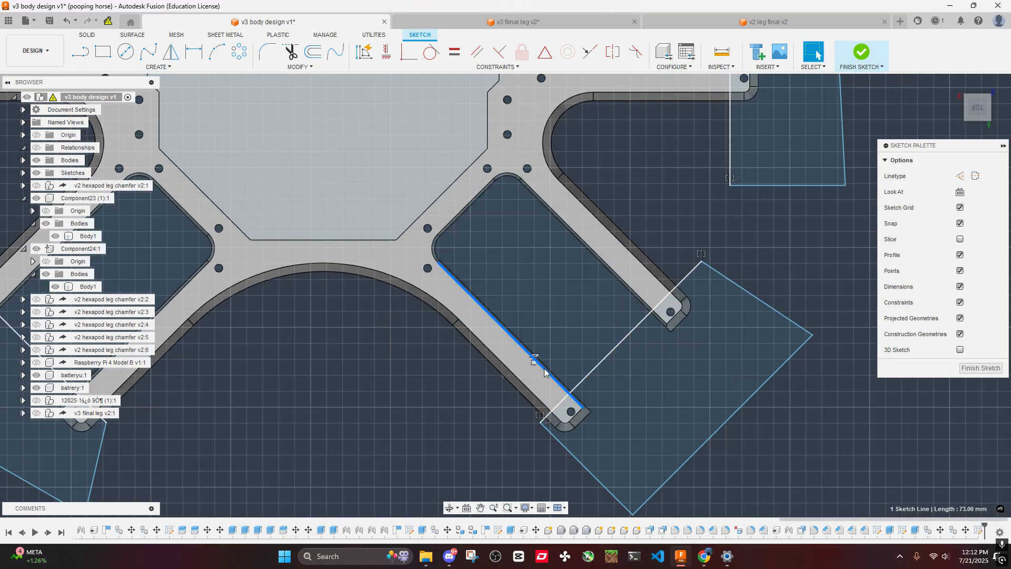
# - Remove the projected arm edge lines that divide the tip profiles on the lower-left and middle-left pairs
pyautogui.moveTo(407, 347); pyautogui.dragTo(701, 277, button='middle')
pyautogui.scroll(1, 403, 310)
pyautogui.moveTo(399, 302); pyautogui.dragTo(606, 431, button='middle')
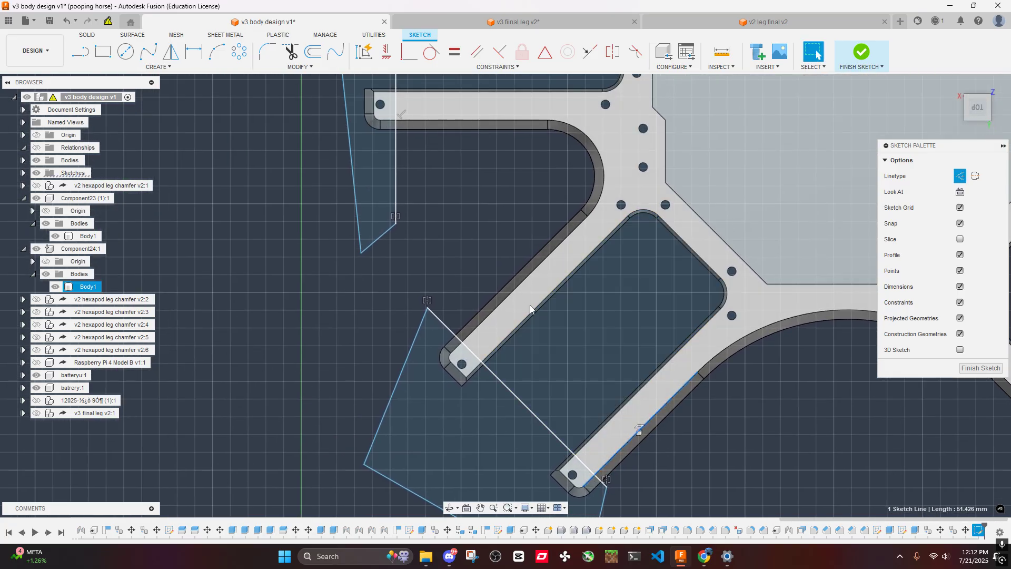
pyautogui.click(505, 294)
pyautogui.click(474, 240)
pyautogui.moveTo(442, 126); pyautogui.dragTo(463, 196, button='middle')
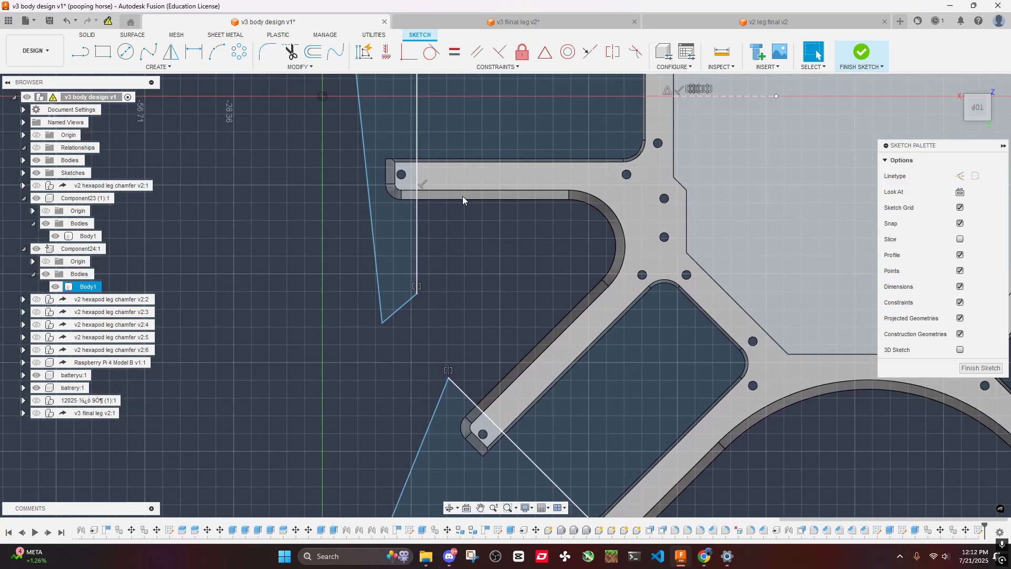
pyautogui.scroll(-5, 457, 206)
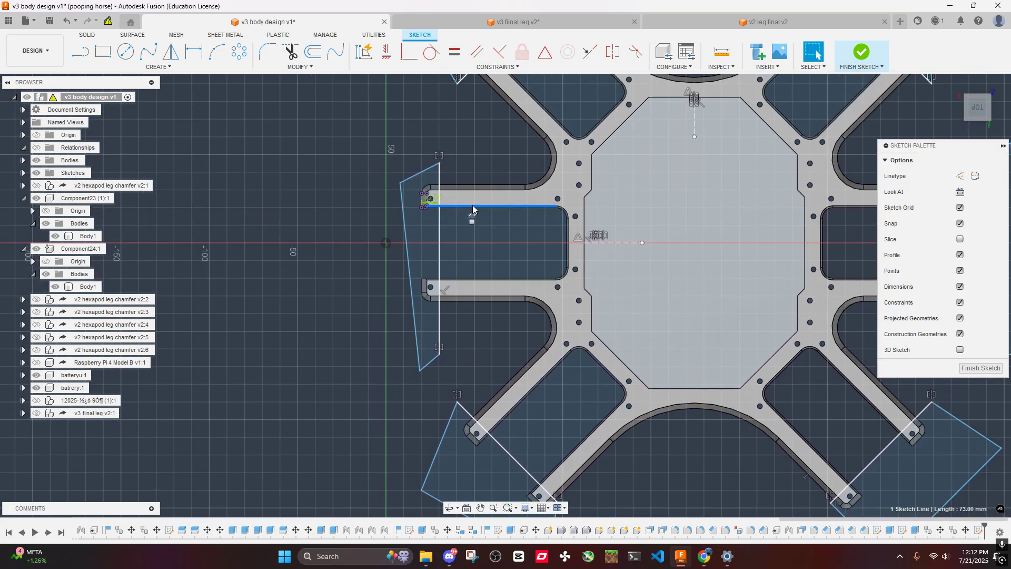
# - Extrude all six tip profiles as a cut of -400 mm down through the stacked body plates
pyautogui.click(420, 234)
pyautogui.scroll(-3, 420, 234)
pyautogui.click(454, 112)
pyautogui.scroll(-3, 570, 152)
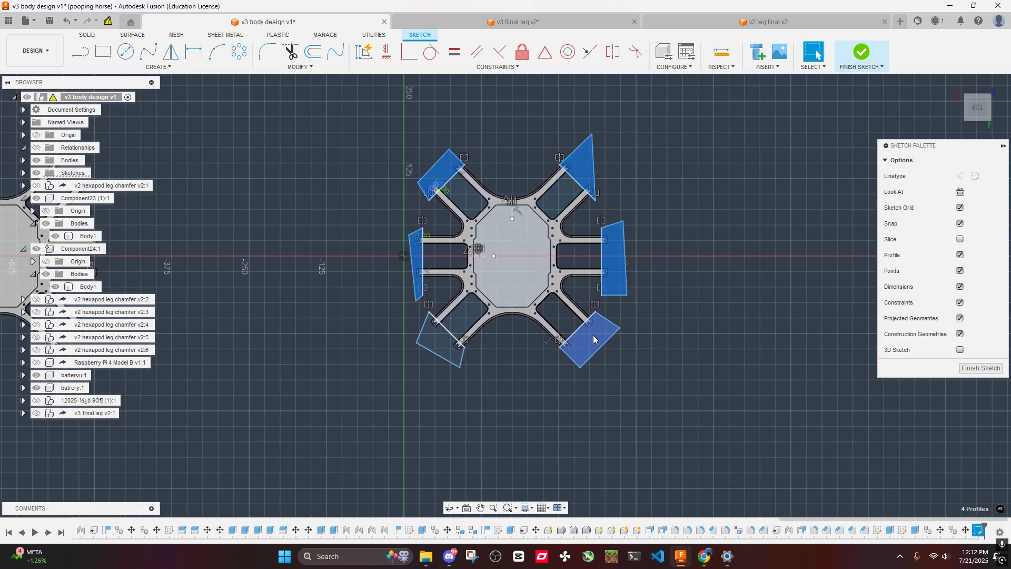
pyautogui.press('e')
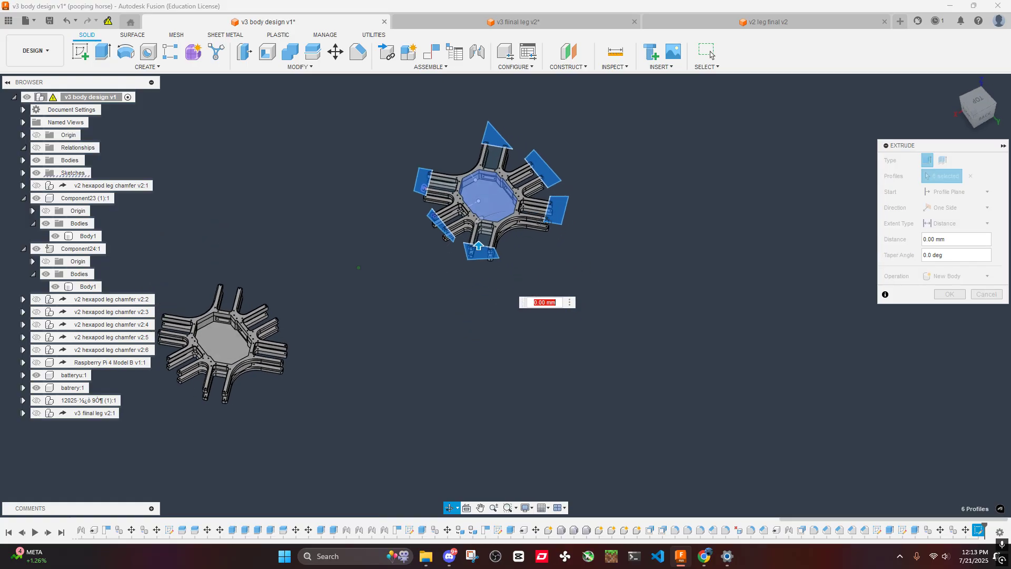
pyautogui.moveTo(477, 242); pyautogui.dragTo(478, 346)
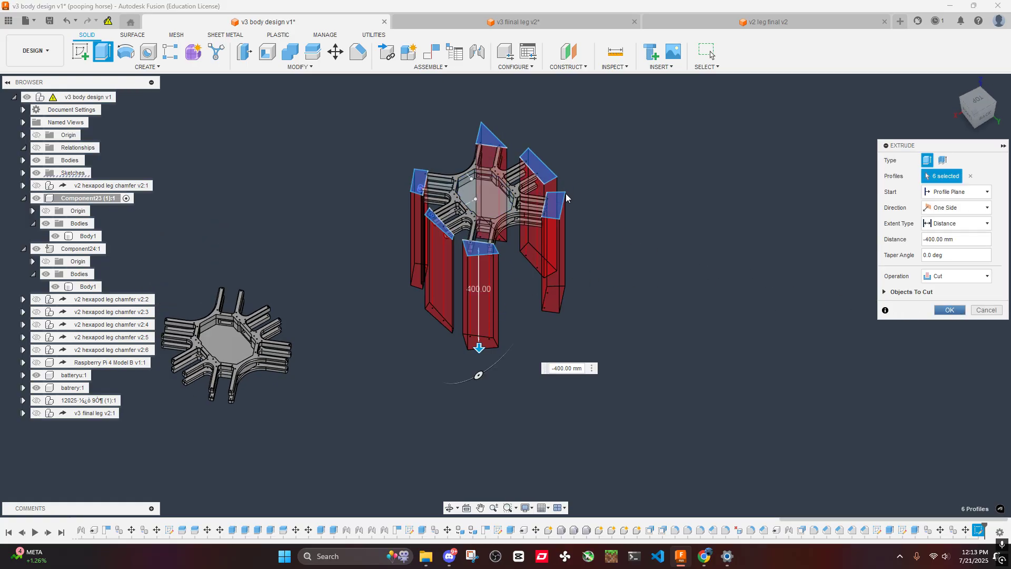
pyautogui.press('Return')
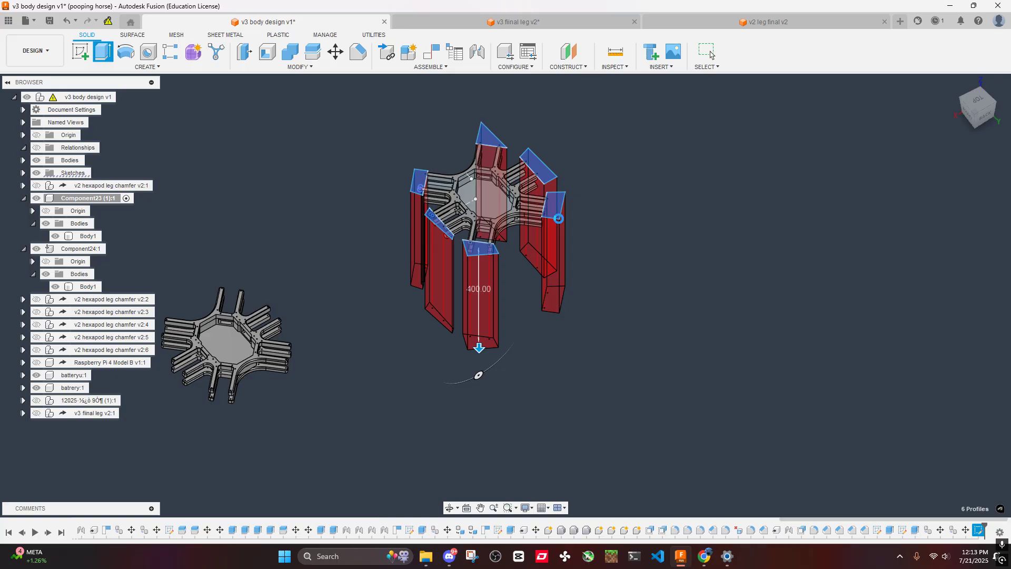
# - Examine the shortened arm tips on both body plates from several angles
pyautogui.scroll(6, 597, 245)
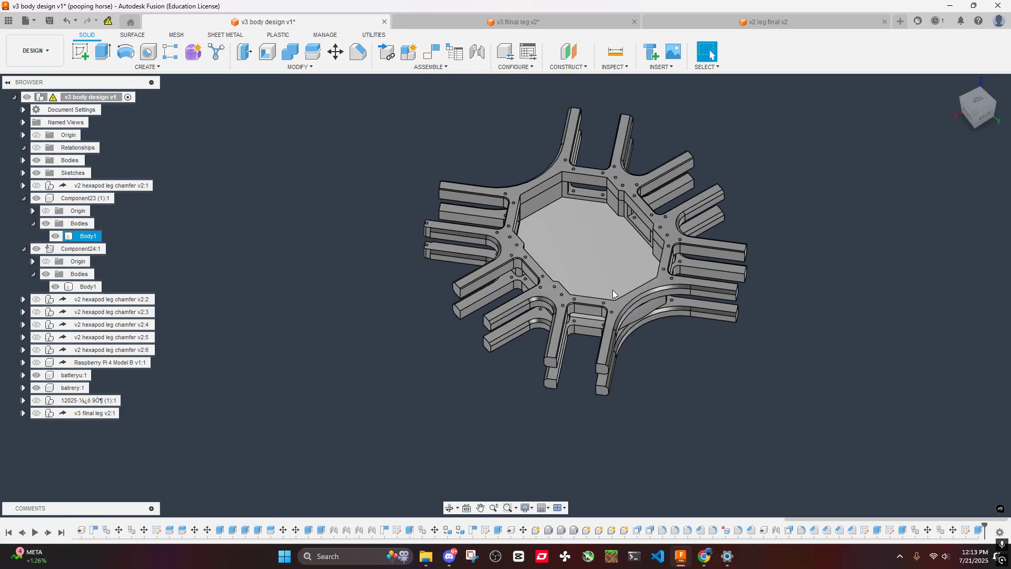
pyautogui.keyDown('shift'); pyautogui.moveTo(657, 225); pyautogui.dragTo(685, 183, button='middle'); pyautogui.keyUp('shift')
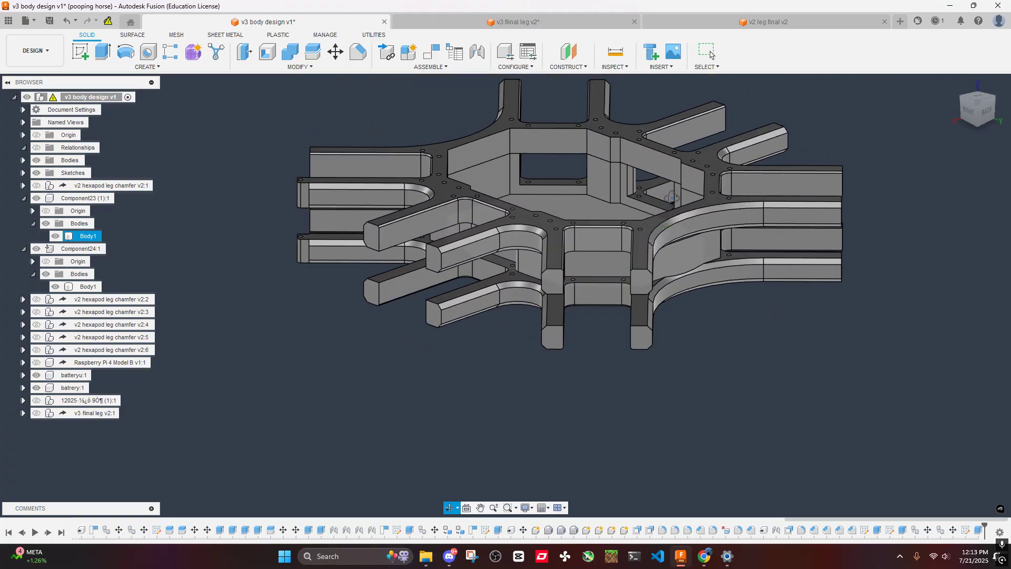
pyautogui.scroll(5, 558, 274)
pyautogui.keyDown('shift'); pyautogui.moveTo(558, 274); pyautogui.dragTo(530, 170, button='middle'); pyautogui.keyUp('shift')
pyautogui.scroll(-2, 565, 277)
pyautogui.scroll(-5, 566, 276)
pyautogui.scroll(5, 623, 180)
pyautogui.scroll(-5, 623, 180)
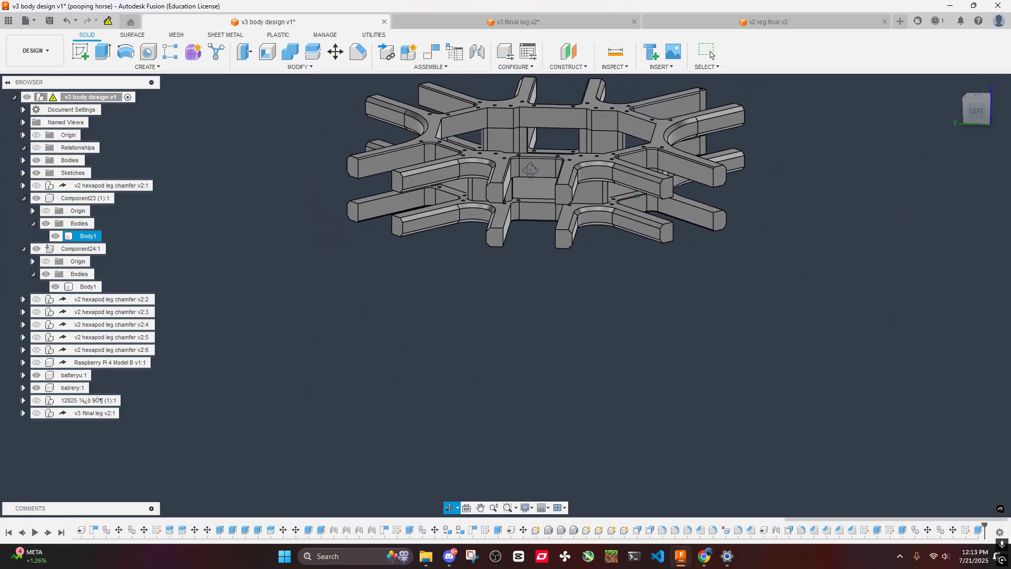
# - Look at the servo housing end in the v3 leg design, then return to the v3 body design
pyautogui.click(486, 24)
pyautogui.keyDown('shift'); pyautogui.moveTo(494, 218); pyautogui.dragTo(449, 197, button='middle'); pyautogui.keyUp('shift')
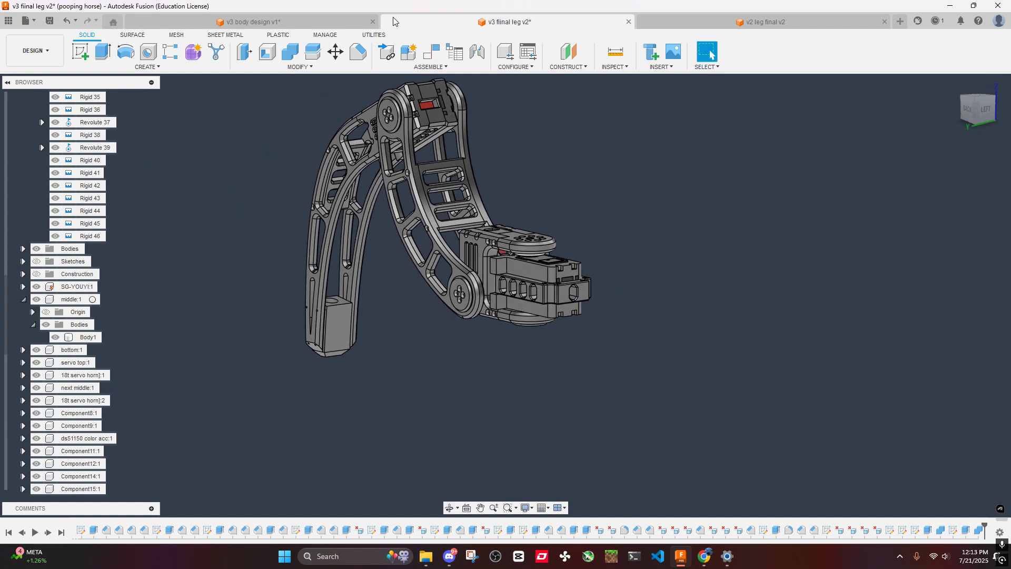
pyautogui.click(343, 21)
# - Examine the shortened arm tips' cut end faces on both body plates from above and below
pyautogui.scroll(8, 571, 220)
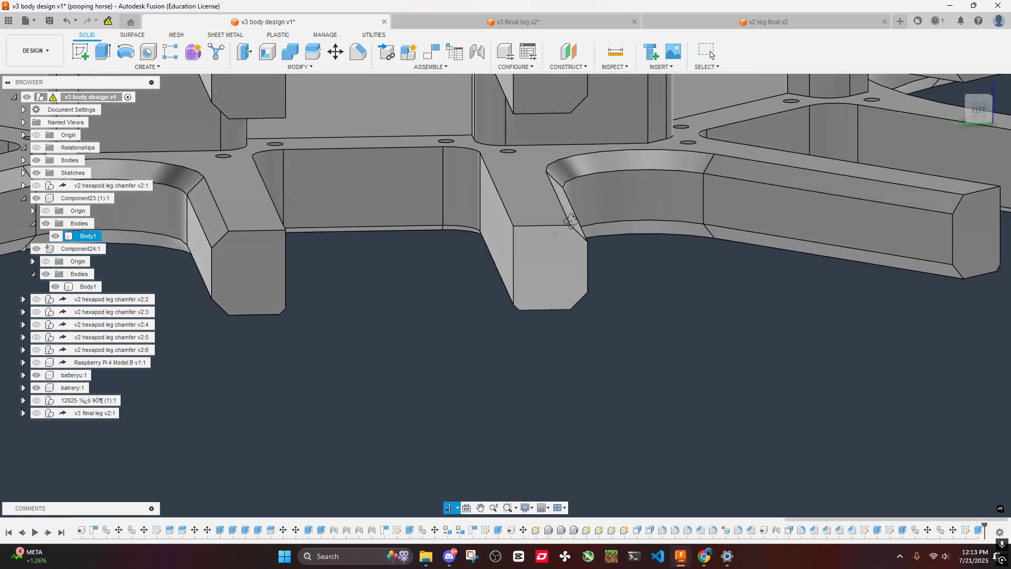
pyautogui.keyDown('shift'); pyautogui.moveTo(571, 221); pyautogui.dragTo(558, 284, button='middle'); pyautogui.keyUp('shift')
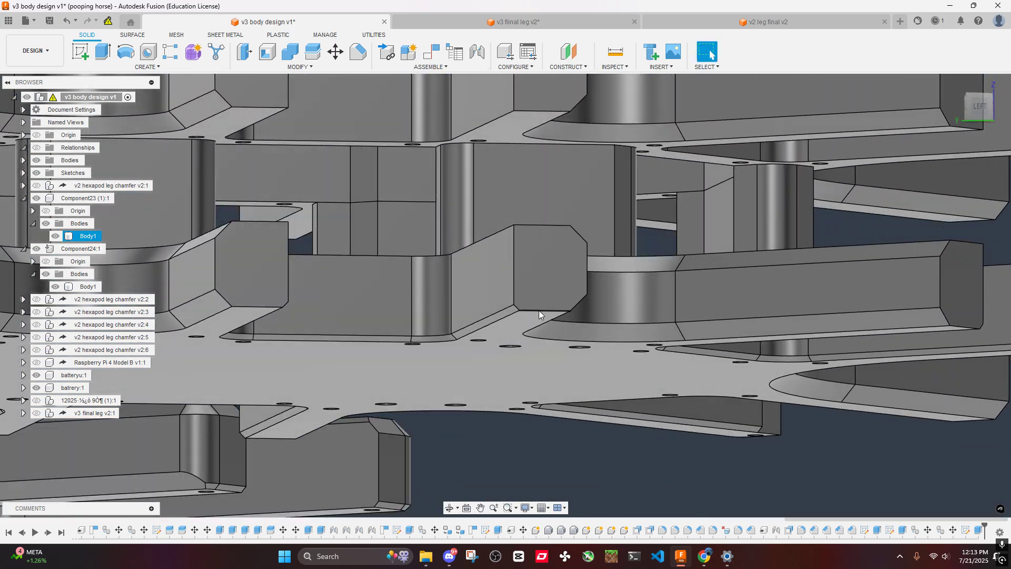
pyautogui.click(551, 229)
pyautogui.scroll(-5, 652, 439)
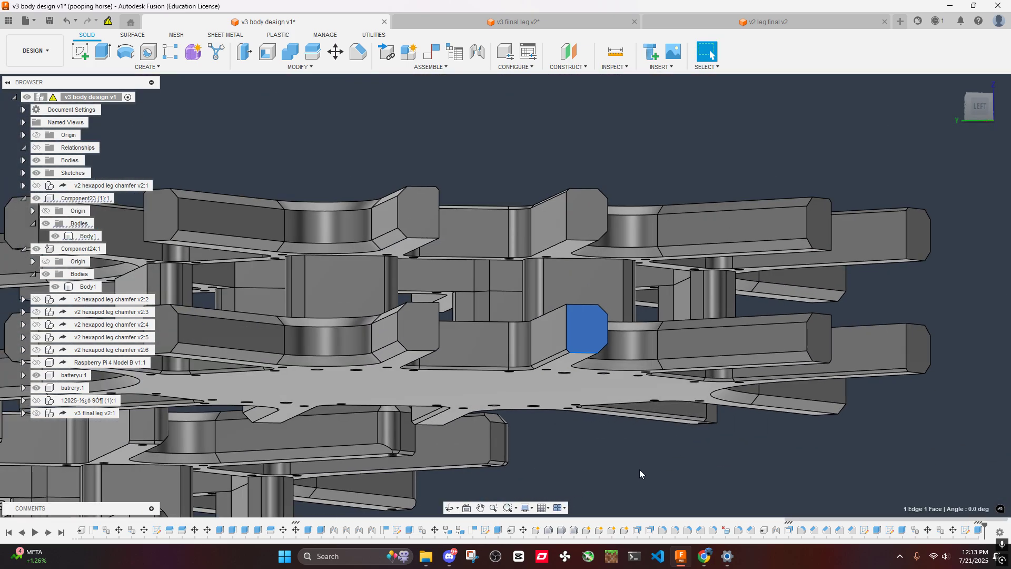
pyautogui.click(639, 469)
pyautogui.keyDown('shift'); pyautogui.moveTo(640, 469); pyautogui.dragTo(626, 490, button='middle'); pyautogui.keyUp('shift')
pyautogui.moveTo(616, 432); pyautogui.dragTo(562, 300, button='middle')
pyautogui.scroll(-4, 582, 267)
pyautogui.scroll(4, 560, 304)
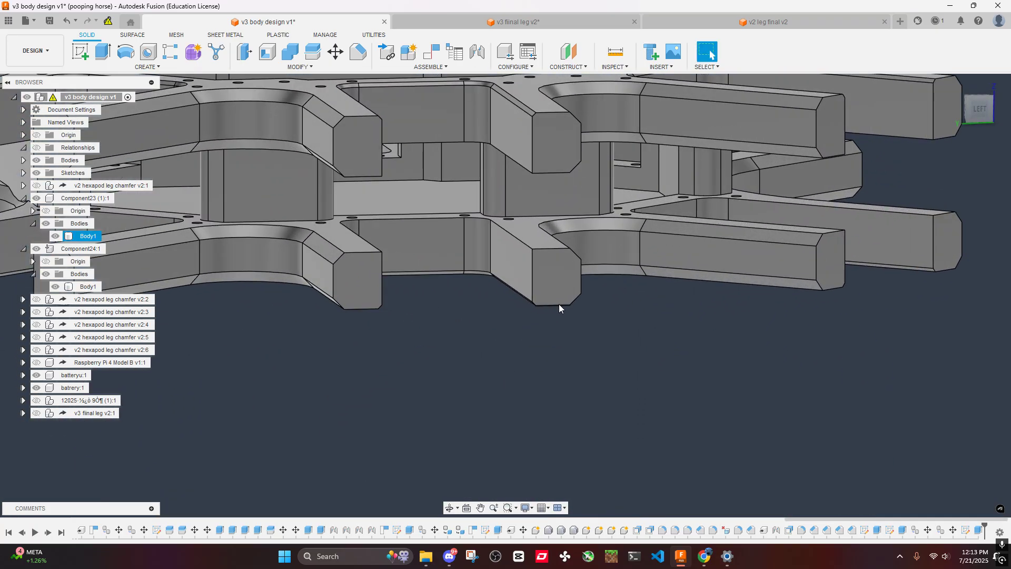
# - Switch to the v3 leg design and examine the hip servo housing from the side and above
pyautogui.click(513, 21)
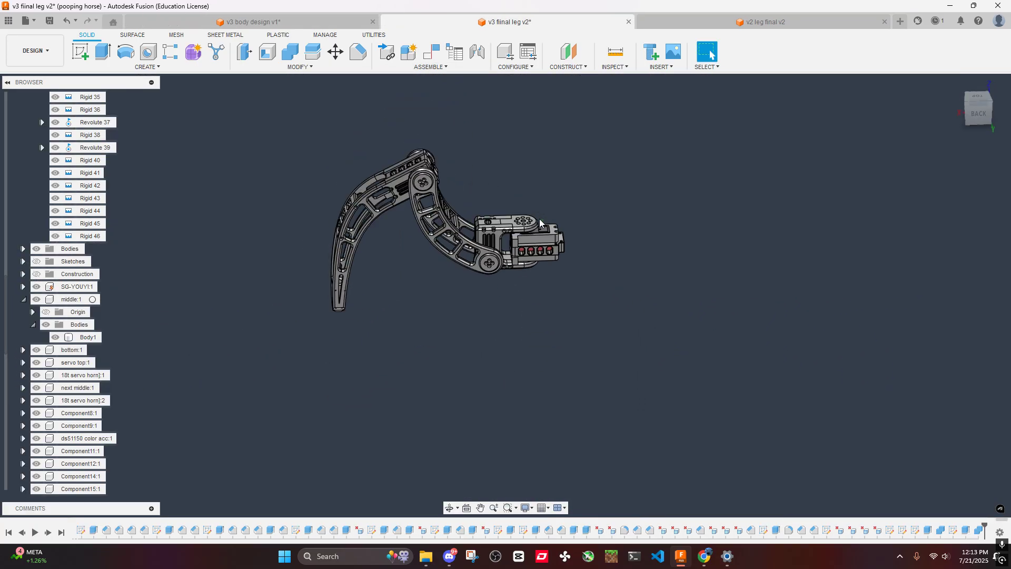
pyautogui.scroll(6, 497, 256)
pyautogui.keyDown('shift'); pyautogui.moveTo(497, 257); pyautogui.dragTo(574, 242, button='middle'); pyautogui.keyUp('shift')
pyautogui.moveTo(574, 242)
pyautogui.mouseDown(button='middle')
pyautogui.moveTo(606, 236)
pyautogui.moveTo(565, 245)
pyautogui.mouseUp(button='middle')
pyautogui.keyDown('shift'); pyautogui.moveTo(565, 245); pyautogui.dragTo(448, 221, button='middle'); pyautogui.keyUp('shift')
pyautogui.scroll(5, 560, 239)
pyautogui.moveTo(448, 222); pyautogui.dragTo(536, 218, button='middle')
pyautogui.keyDown('shift'); pyautogui.moveTo(536, 218); pyautogui.dragTo(561, 316, button='middle'); pyautogui.keyUp('shift')
pyautogui.scroll(-6, 548, 271)
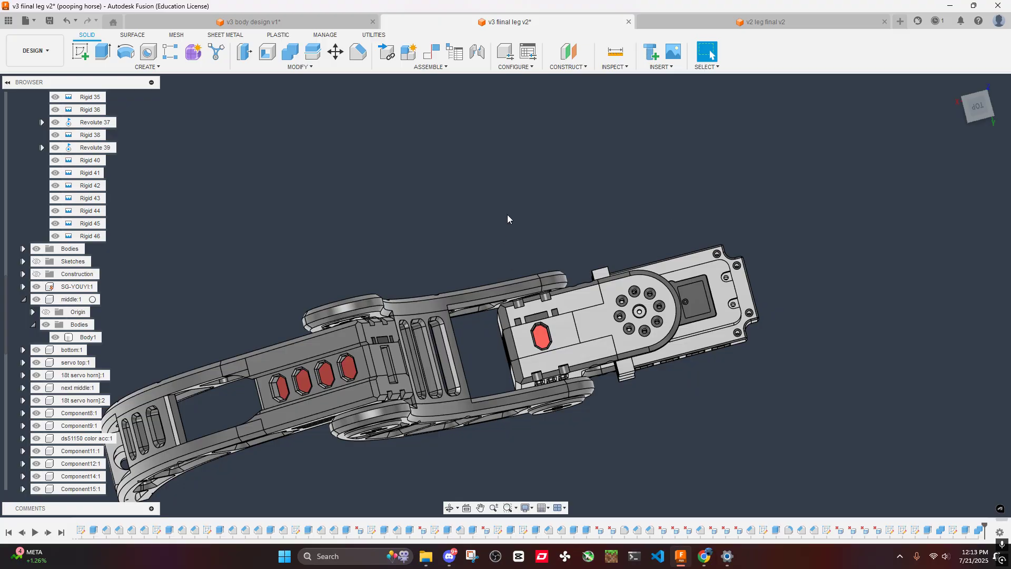
# - Inspect the projecting blocks beside the hip servo, above and below the housing's slotted band, at close range
pyautogui.scroll(-3, 634, 350)
pyautogui.keyDown('shift'); pyautogui.moveTo(649, 392); pyautogui.dragTo(736, 295, button='middle'); pyautogui.keyUp('shift')
pyautogui.scroll(4, 739, 287)
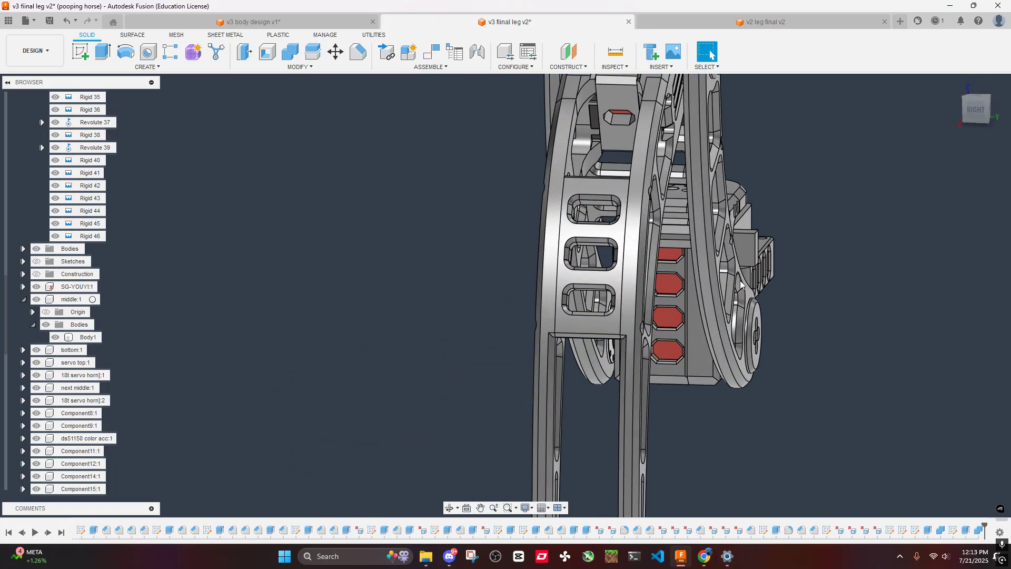
pyautogui.keyDown('shift'); pyautogui.moveTo(782, 168); pyautogui.dragTo(713, 200, button='middle'); pyautogui.keyUp('shift')
pyautogui.scroll(5, 624, 289)
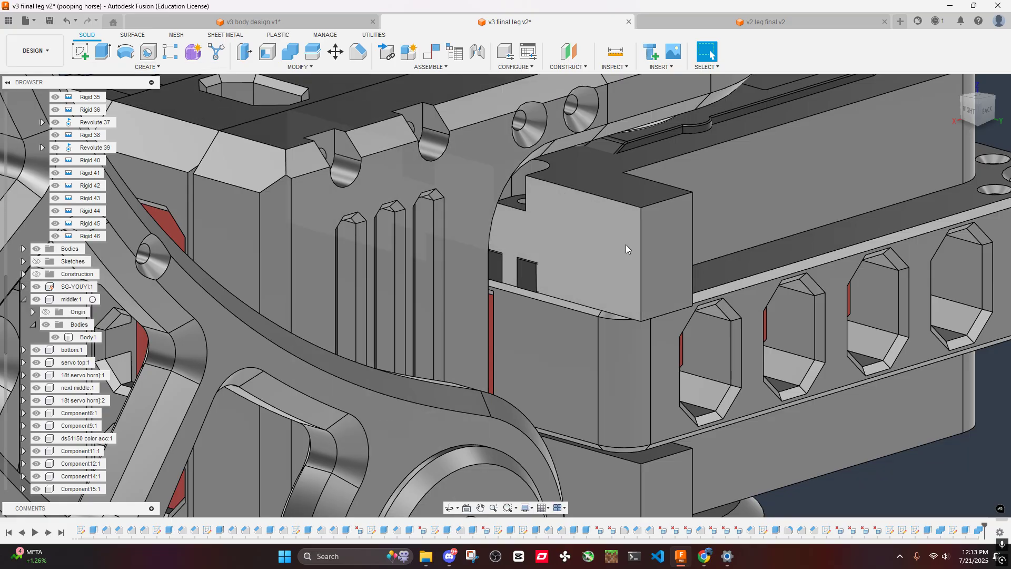
pyautogui.scroll(-4, 628, 237)
pyautogui.keyDown('shift'); pyautogui.moveTo(642, 226); pyautogui.dragTo(447, 200, button='middle'); pyautogui.keyUp('shift')
pyautogui.moveTo(447, 200); pyautogui.dragTo(525, 269, button='middle')
pyautogui.scroll(5, 525, 269)
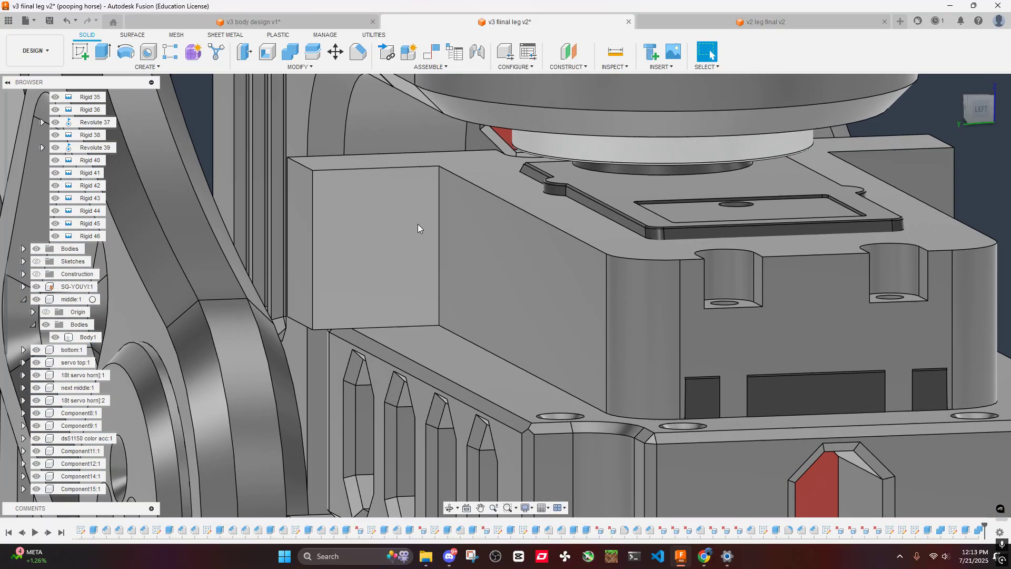
# - Measure the heights of the projecting blocks above and below the hip servo housing's slotted band
pyautogui.click(611, 54)
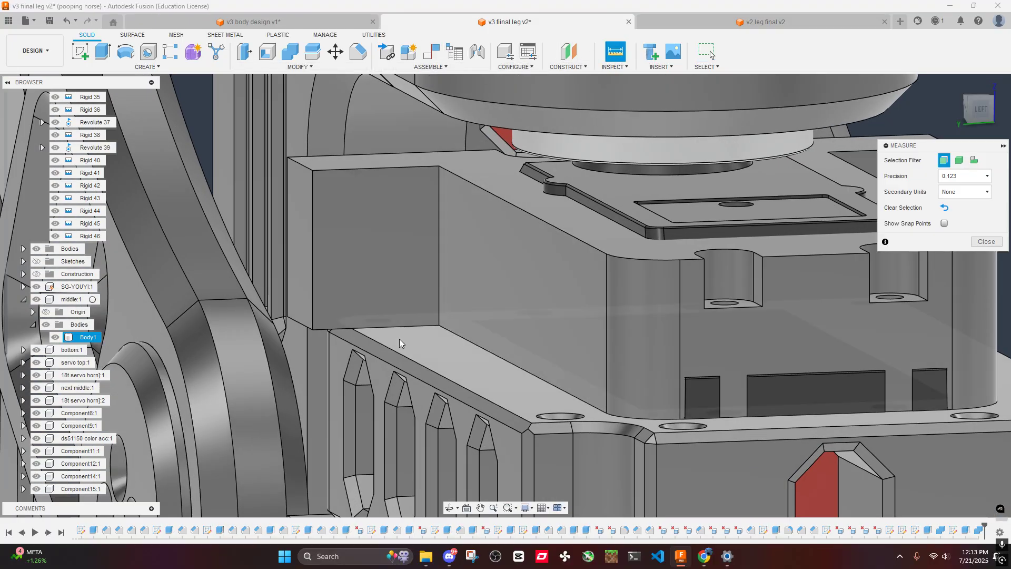
pyautogui.click(399, 327)
pyautogui.click(384, 169)
pyautogui.scroll(-4, 391, 192)
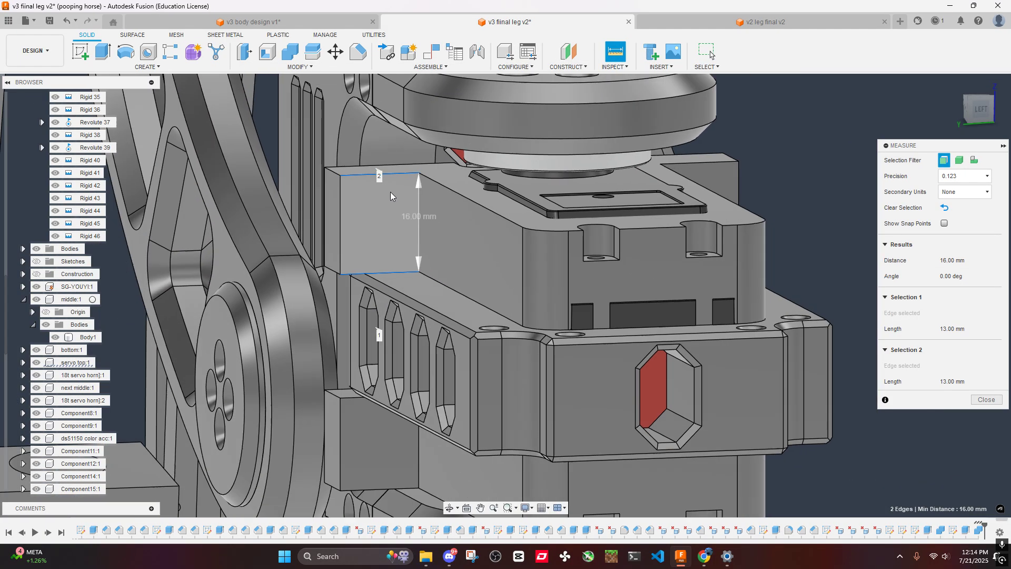
pyautogui.click(740, 223)
pyautogui.scroll(-3, 740, 224)
pyautogui.scroll(3, 566, 309)
pyautogui.click(524, 333)
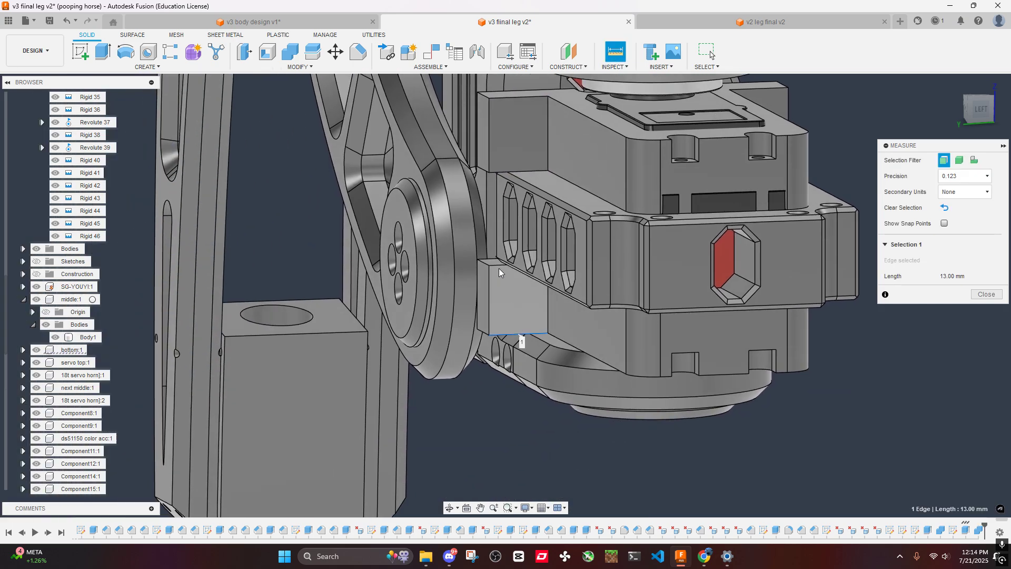
pyautogui.click(498, 266)
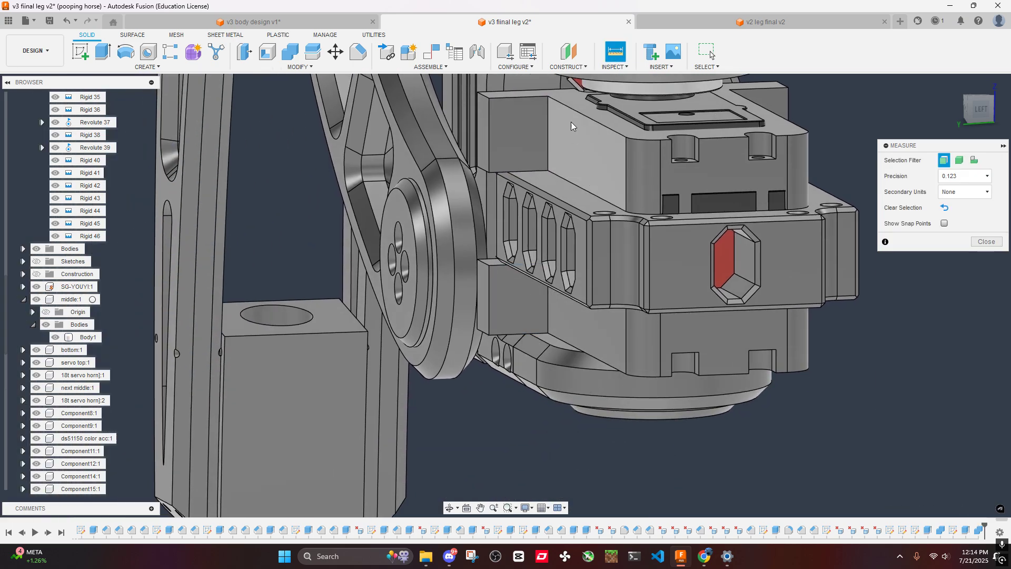
# - Look at the hip servo end in the v2 leg design for comparison
pyautogui.click(766, 22)
pyautogui.scroll(8, 626, 210)
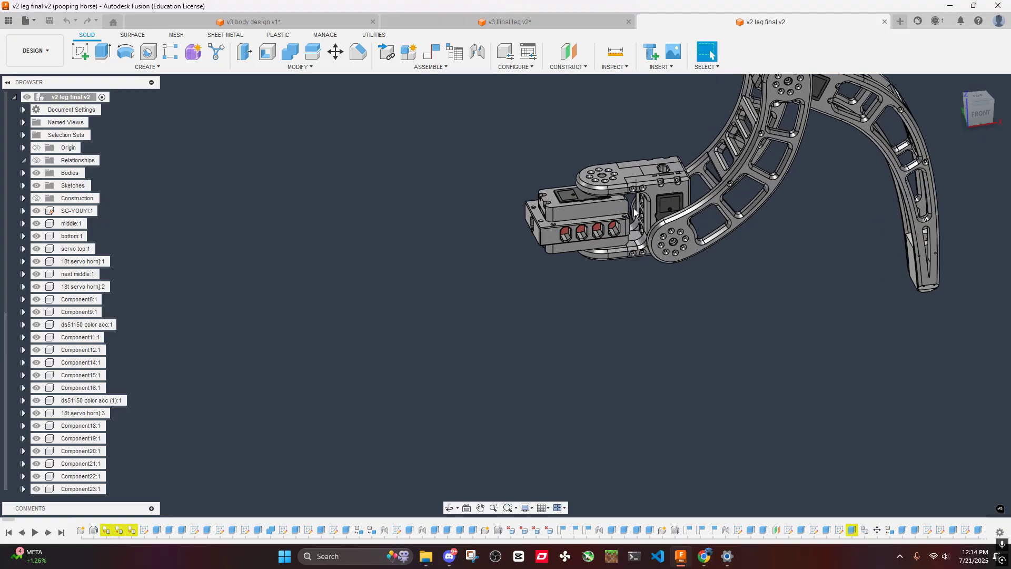
pyautogui.scroll(-8, 638, 207)
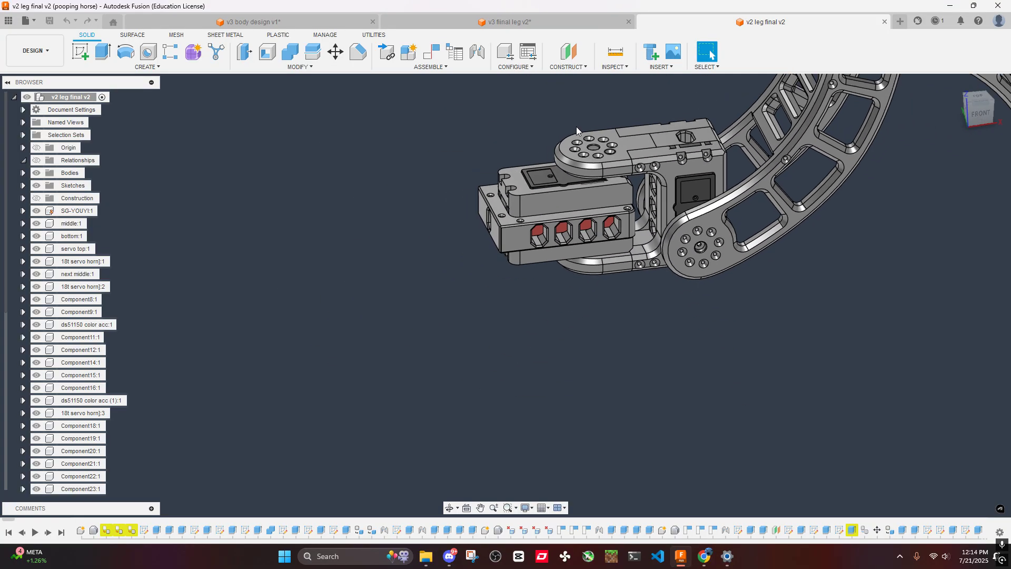
# - In the v3 body design, measure the end-face height of the middle arm tip on the upper and lower plates
pyautogui.click(253, 22)
pyautogui.click(626, 59)
pyautogui.scroll(5, 539, 212)
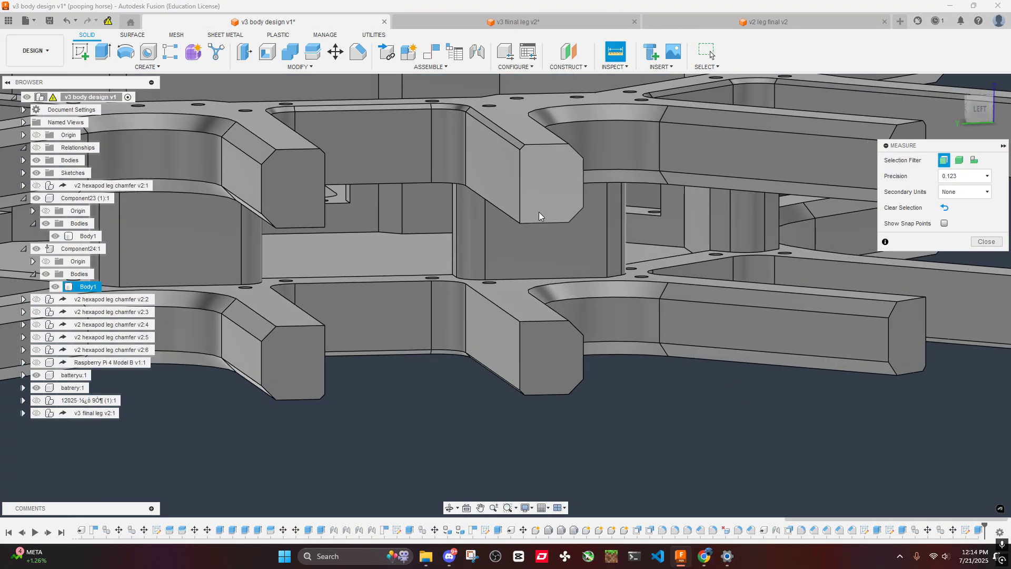
pyautogui.click(539, 222)
pyautogui.click(544, 146)
pyautogui.click(573, 406)
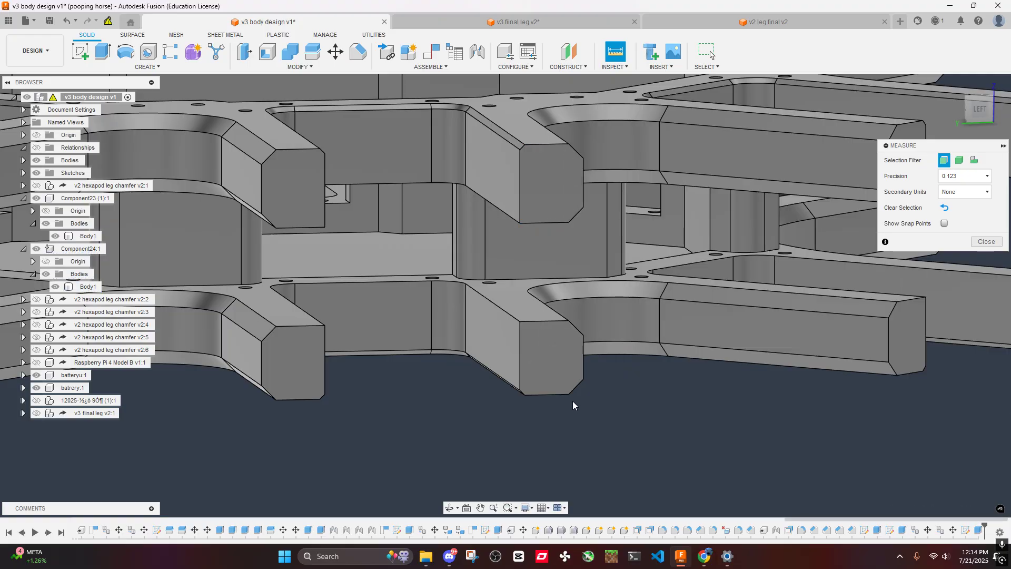
pyautogui.click(551, 386)
pyautogui.click(549, 325)
pyautogui.click(643, 432)
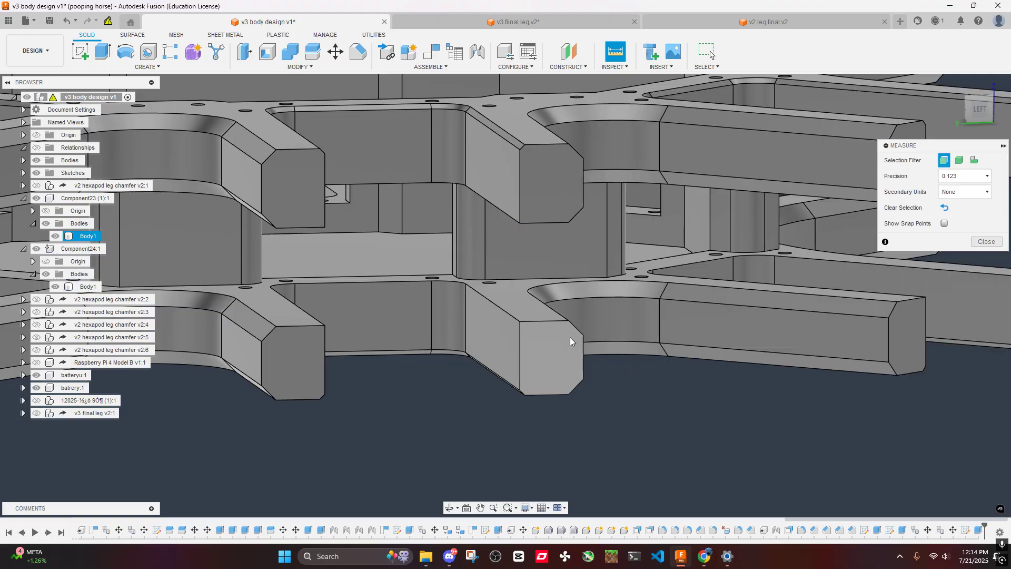
# - Measure the end-face width of the same arm tip on both plates between its vertical edges
pyautogui.click(517, 180)
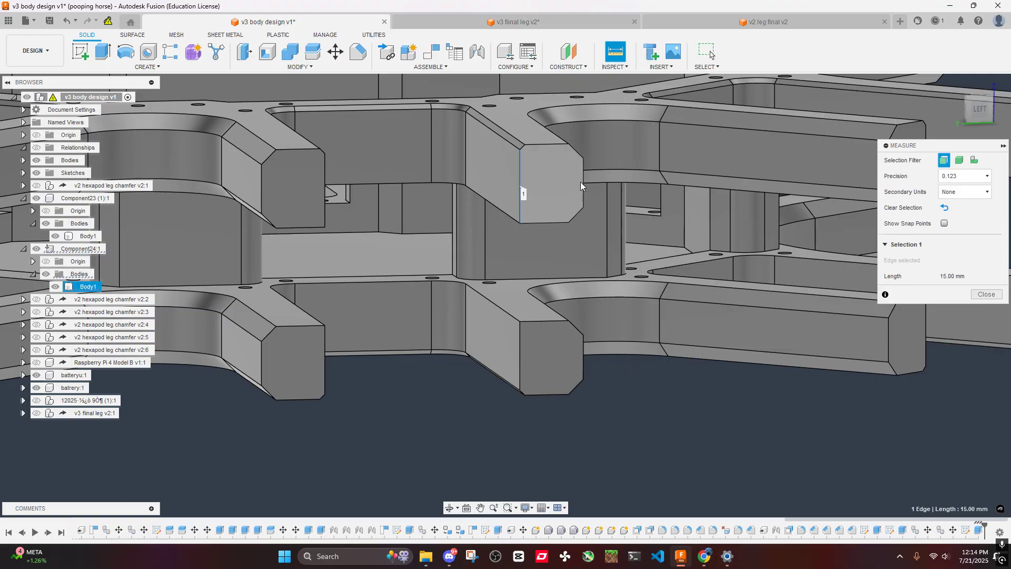
pyautogui.click(579, 181)
pyautogui.click(593, 370)
pyautogui.click(583, 363)
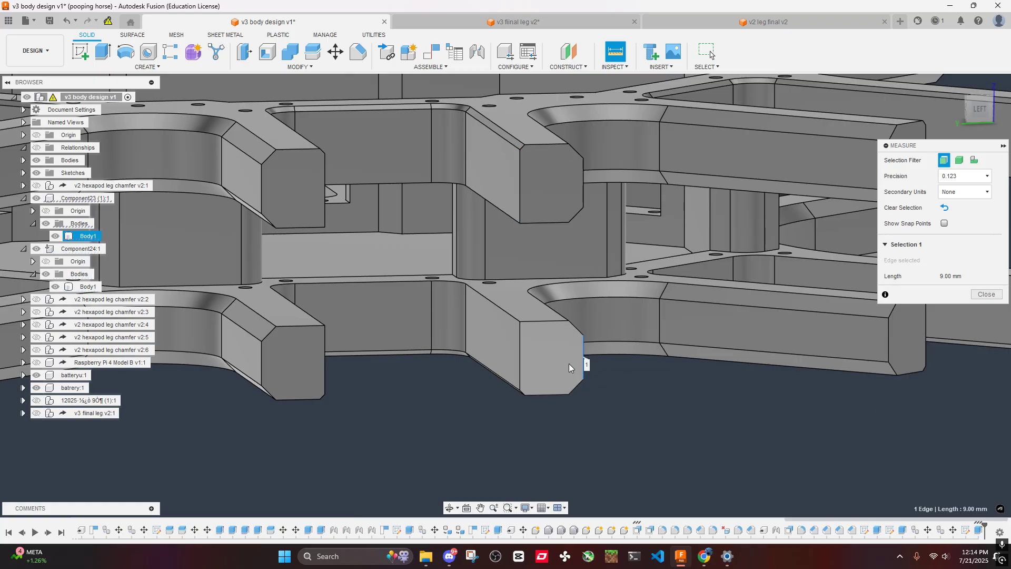
pyautogui.click(520, 363)
pyautogui.click(650, 410)
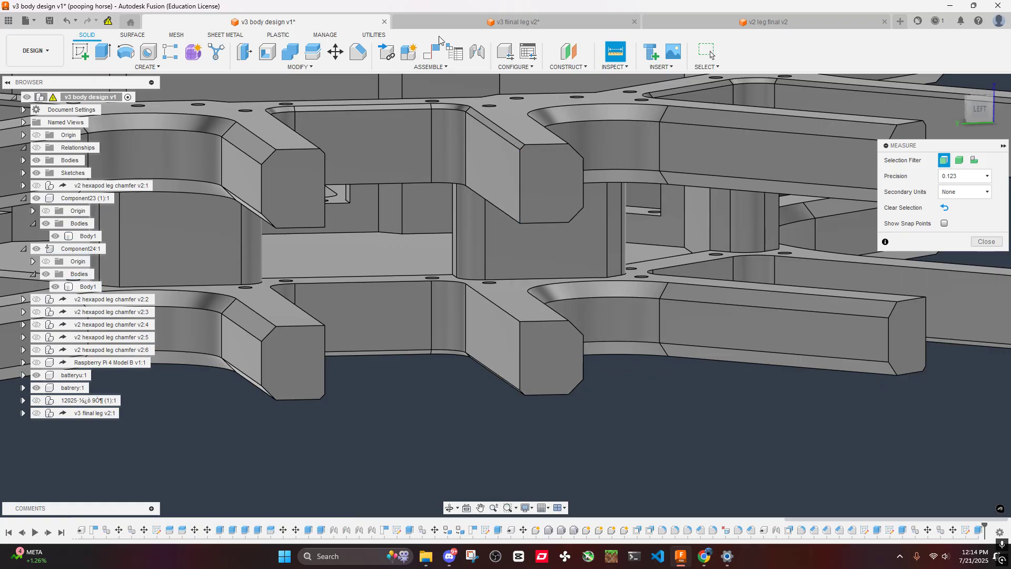
# - Briefly check the v3 leg design, then return to the v3 body design and view both plates whole
pyautogui.click(472, 25)
pyautogui.click(263, 22)
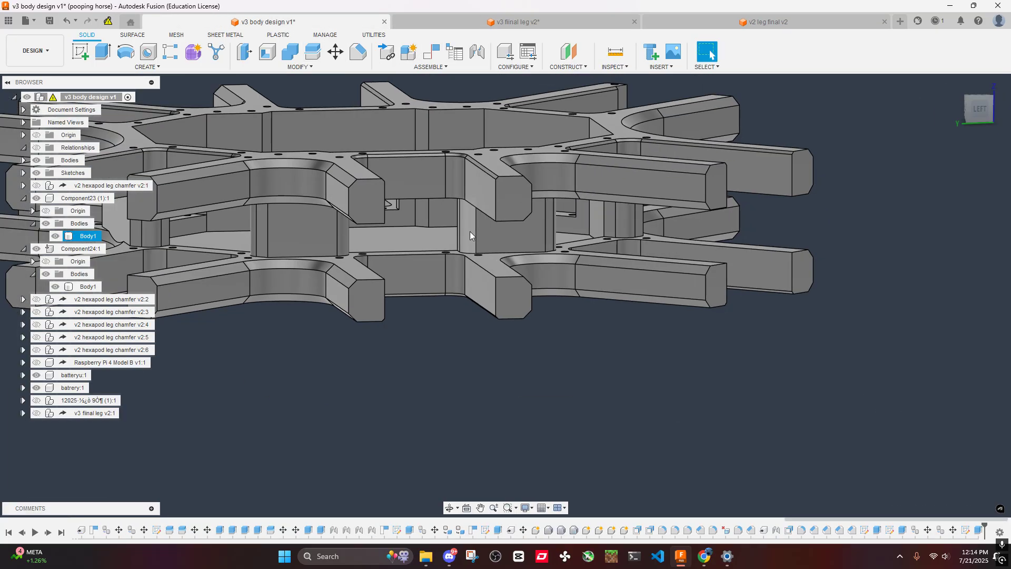
pyautogui.moveTo(529, 214)
pyautogui.keyDown('shift'); pyautogui.mouseDown(button='middle')
pyautogui.moveTo(533, 200)
pyautogui.moveTo(522, 220)
pyautogui.mouseUp(button='middle'); pyautogui.keyUp('shift')
pyautogui.scroll(-3, 519, 222)
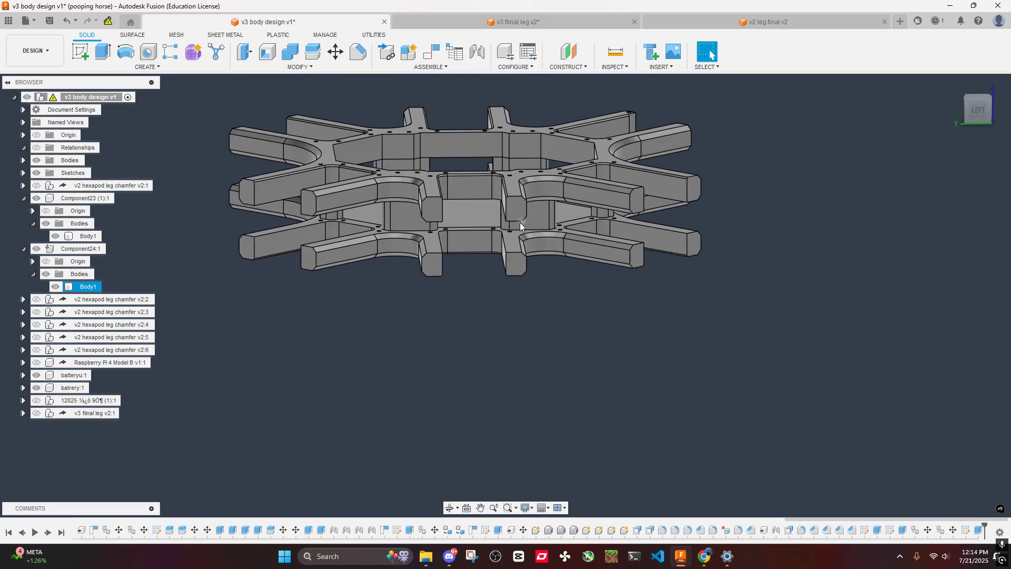
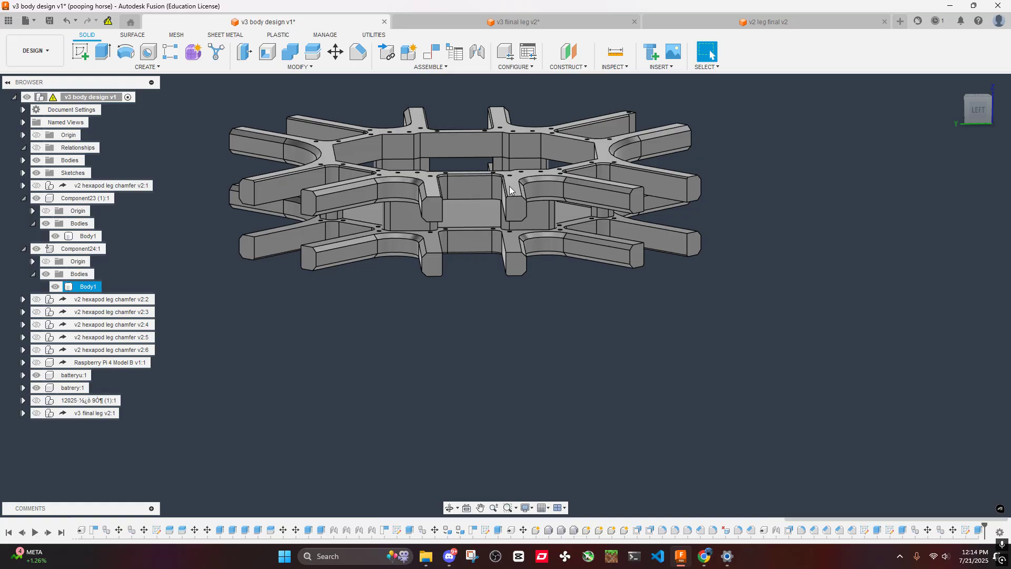
# - Examine the middle arm tips of both body plates from the side, from above and at close range
pyautogui.keyDown('shift'); pyautogui.moveTo(510, 190); pyautogui.dragTo(460, 179, button='middle'); pyautogui.keyUp('shift')
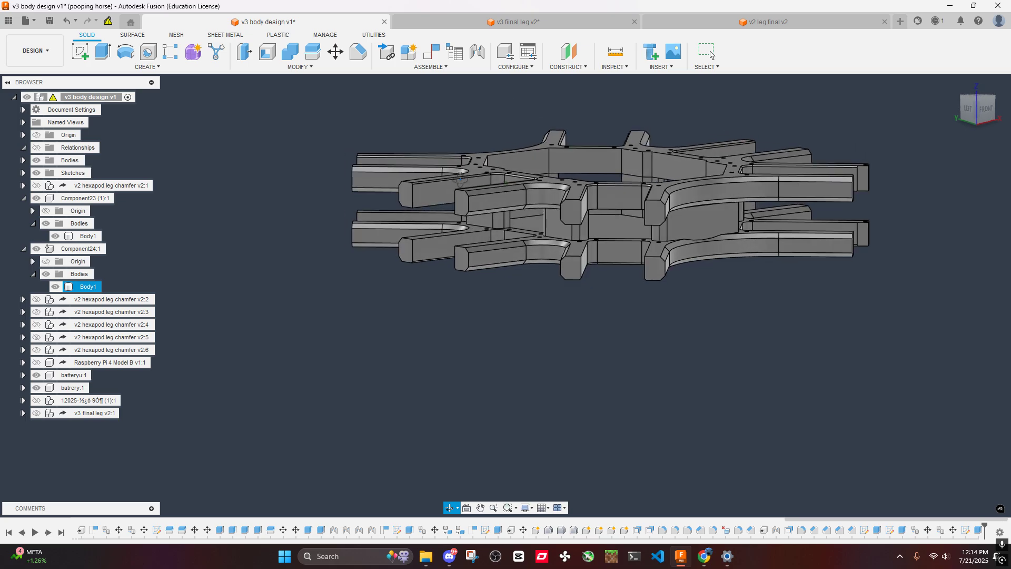
pyautogui.click(976, 114)
pyautogui.scroll(-4, 621, 210)
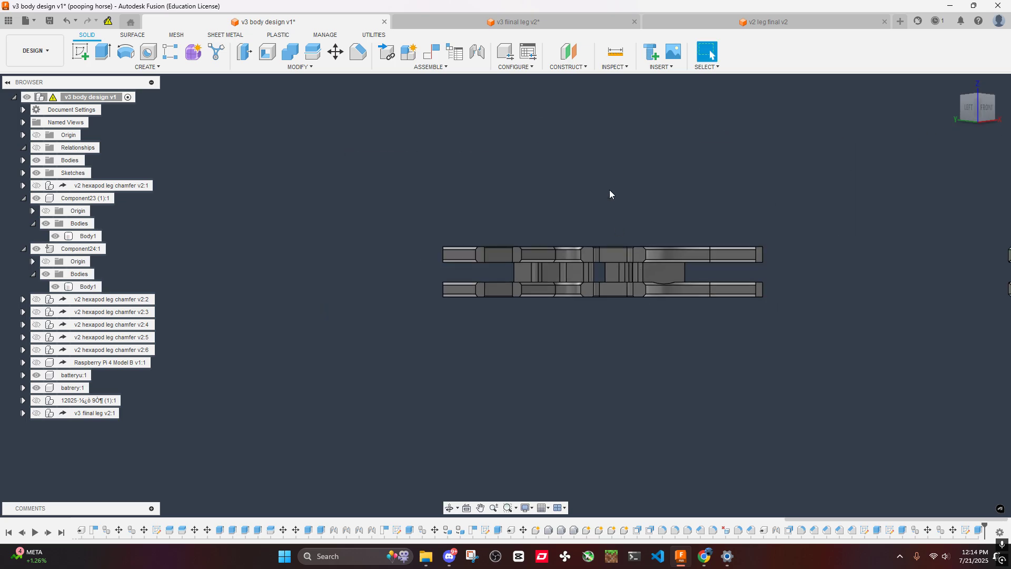
pyautogui.keyDown('shift'); pyautogui.moveTo(609, 194); pyautogui.dragTo(574, 305, button='middle'); pyautogui.keyUp('shift')
pyautogui.scroll(4, 582, 269)
pyautogui.keyDown('shift'); pyautogui.moveTo(583, 269); pyautogui.dragTo(613, 242, button='middle'); pyautogui.keyUp('shift')
pyautogui.scroll(4, 471, 212)
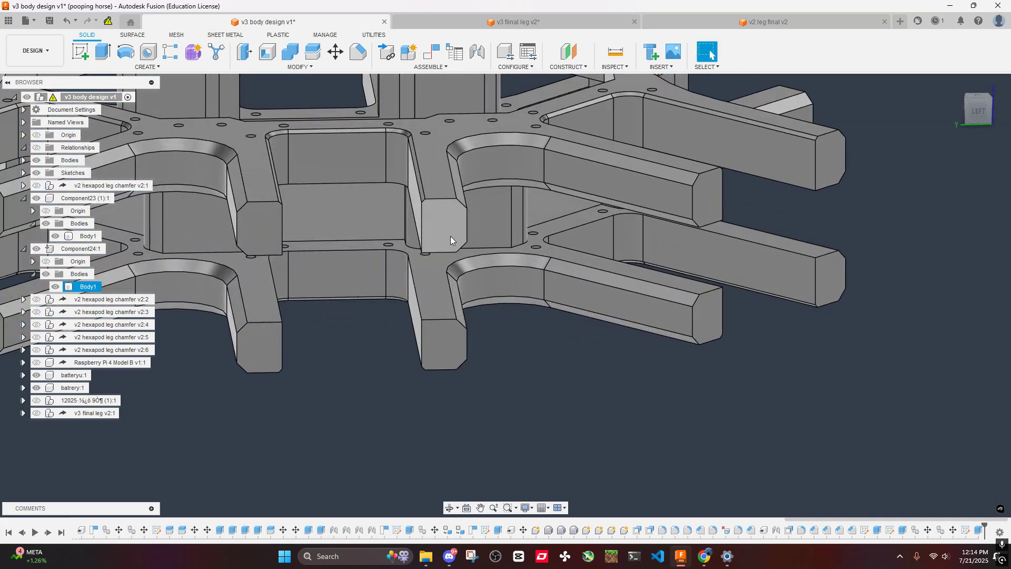
pyautogui.moveTo(466, 212); pyautogui.dragTo(552, 245, button='middle')
pyautogui.keyDown('shift'); pyautogui.moveTo(552, 246); pyautogui.dragTo(548, 248, button='middle'); pyautogui.keyUp('shift')
pyautogui.scroll(-3, 548, 248)
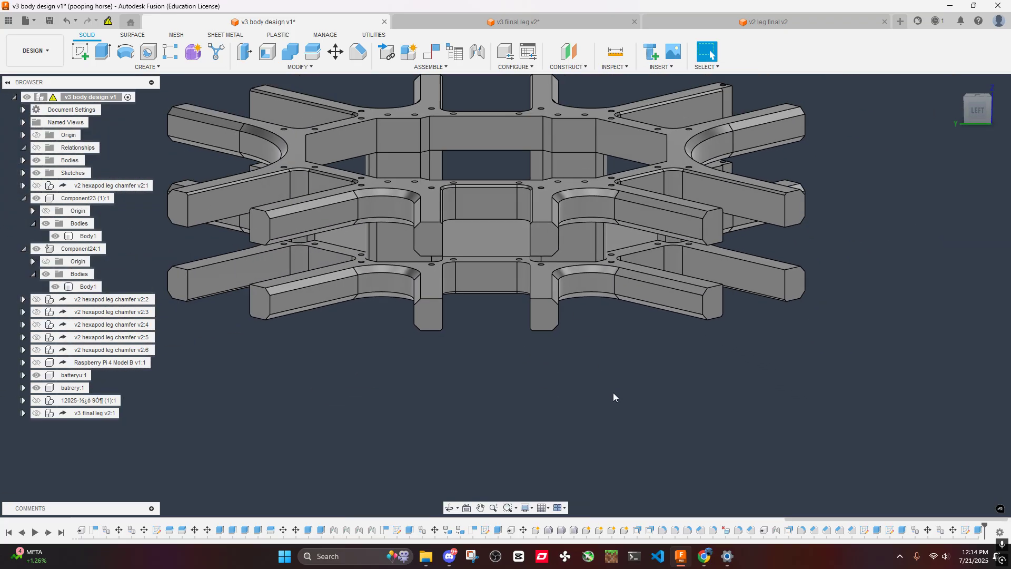
pyautogui.keyDown('shift'); pyautogui.moveTo(548, 315); pyautogui.dragTo(568, 271, button='middle'); pyautogui.keyUp('shift')
pyautogui.click(537, 246)
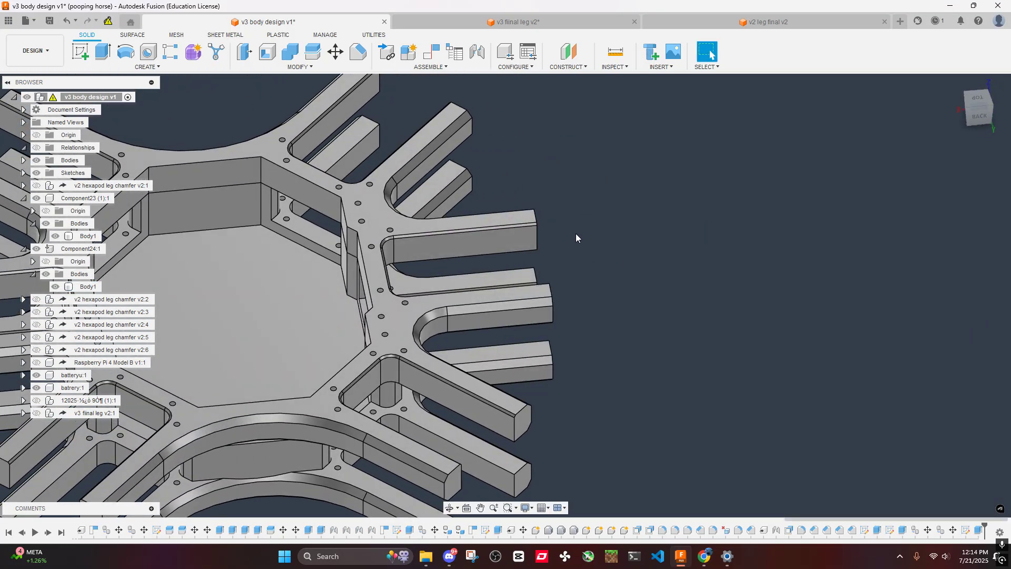
pyautogui.keyDown('shift'); pyautogui.moveTo(306, 238); pyautogui.dragTo(202, 213, button='middle'); pyautogui.keyUp('shift')
pyautogui.moveTo(176, 266); pyautogui.dragTo(379, 277, button='middle')
pyautogui.scroll(4, 379, 278)
pyautogui.moveTo(407, 396); pyautogui.dragTo(457, 353, button='middle')
pyautogui.scroll(-4, 467, 341)
pyautogui.keyDown('shift'); pyautogui.moveTo(454, 295); pyautogui.dragTo(422, 299, button='middle'); pyautogui.keyUp('shift')
# - Start a sketch on the end face of a middle arm on the upper body plate
pyautogui.rightClick(417, 300)
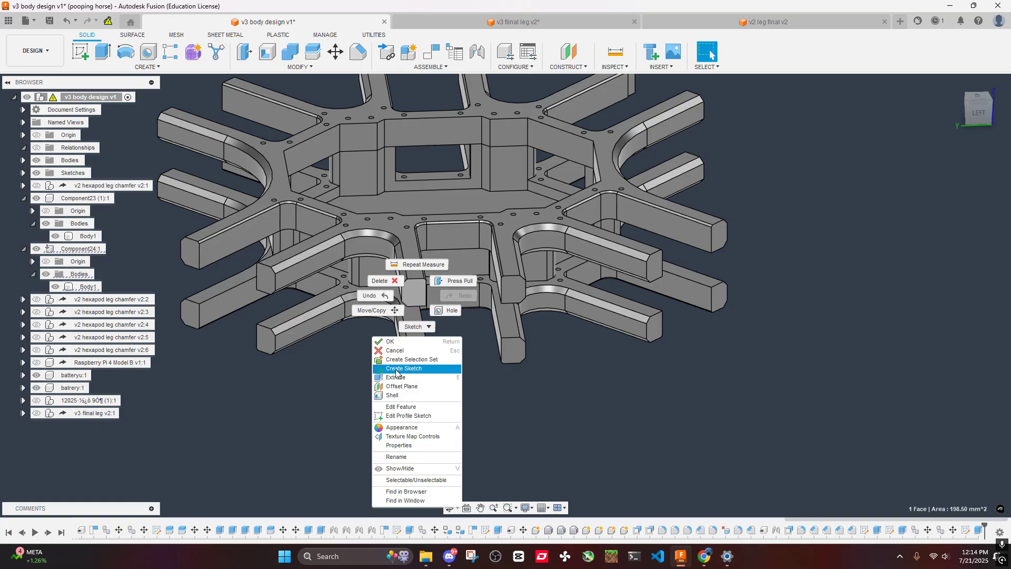
pyautogui.click(296, 374)
pyautogui.keyDown('shift'); pyautogui.moveTo(421, 320); pyautogui.dragTo(552, 210, button='middle'); pyautogui.keyUp('shift')
pyautogui.scroll(-2, 451, 314)
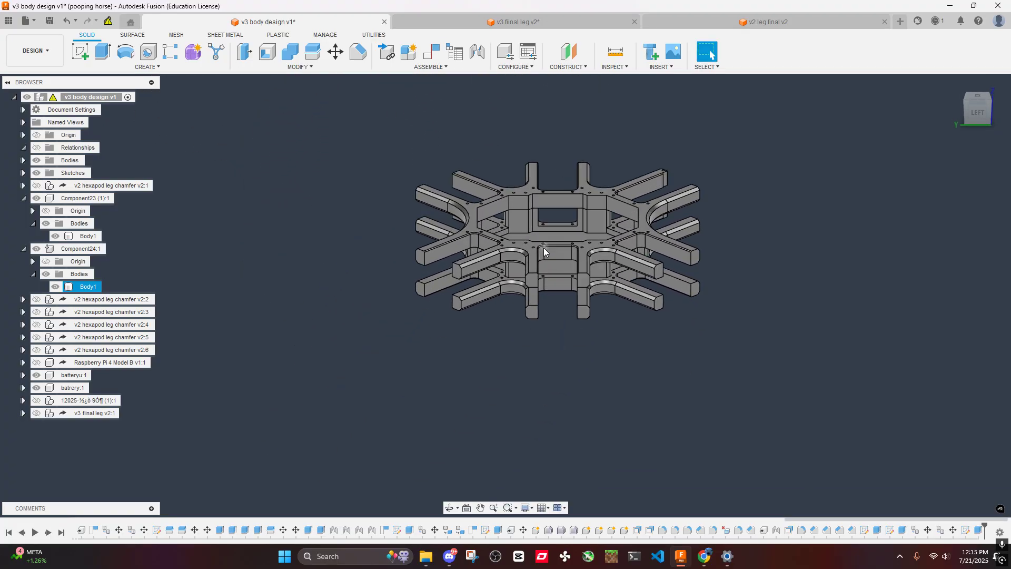
pyautogui.scroll(7, 544, 250)
pyautogui.rightClick(514, 323)
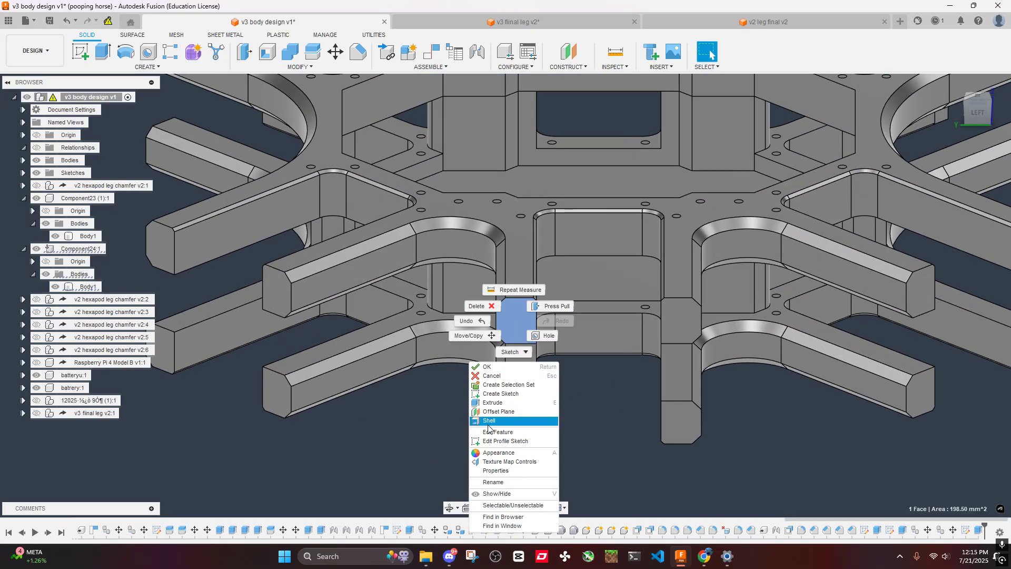
pyautogui.click(500, 397)
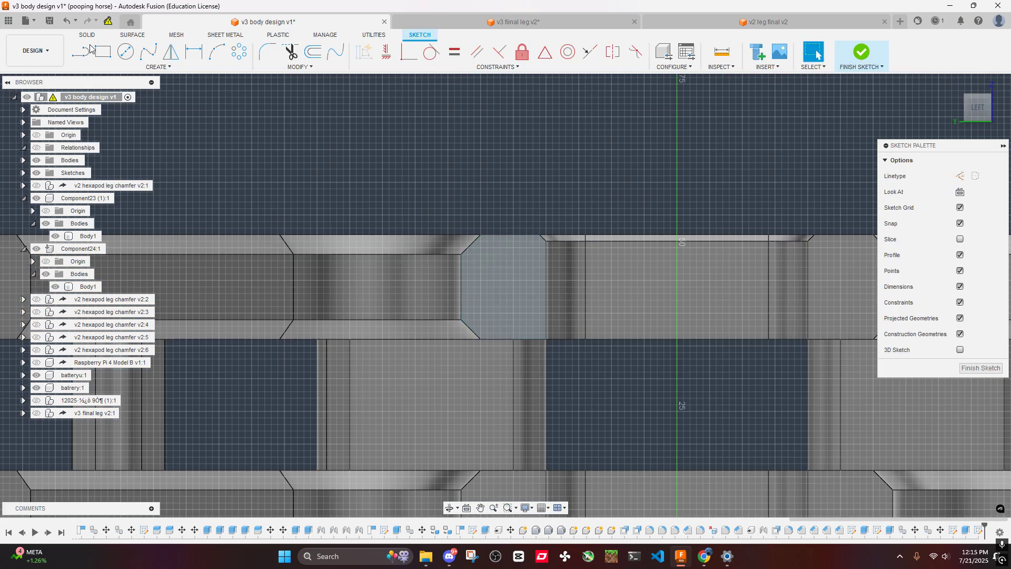
# - Draw a construction line across the end face from the side edge's midpoint, and another from its midpoint up to the face's top edge
pyautogui.click(88, 50)
pyautogui.scroll(4, 488, 228)
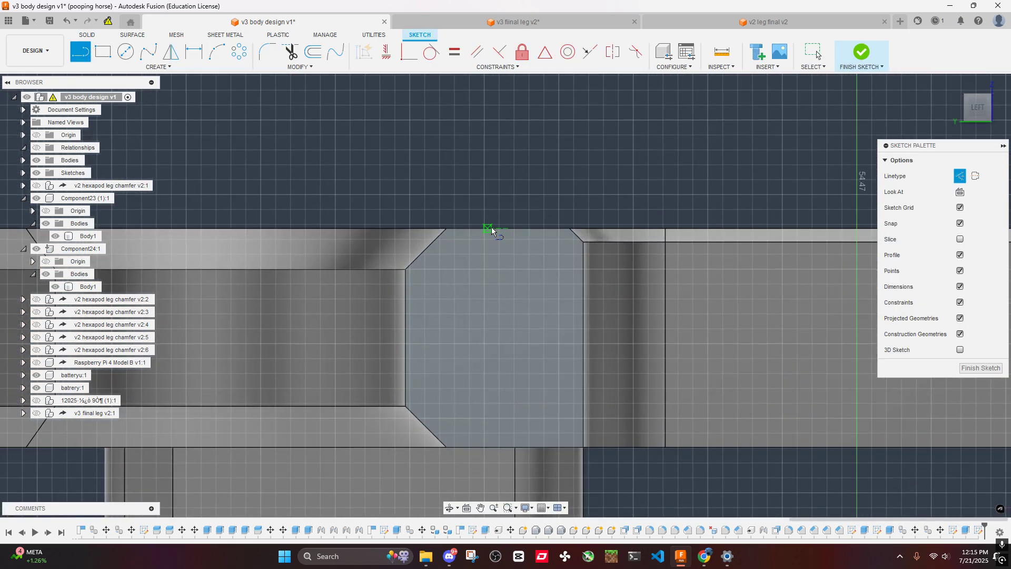
pyautogui.click(406, 340)
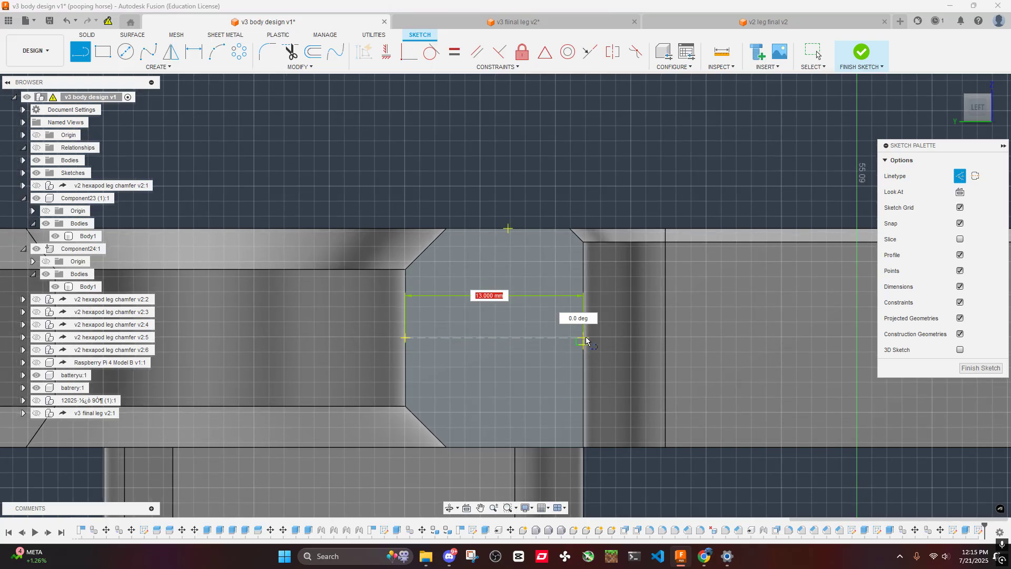
pyautogui.press('Escape')
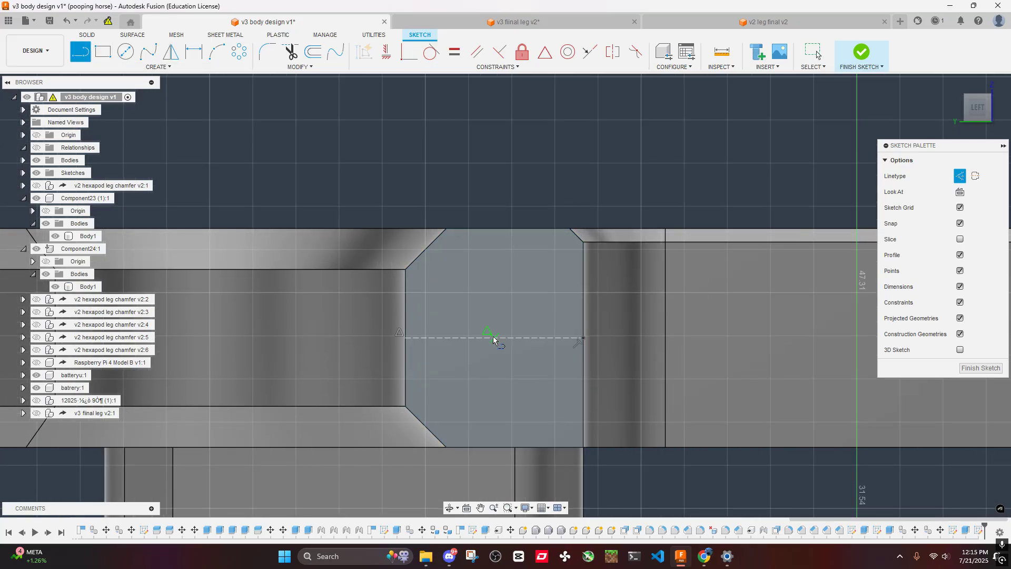
pyautogui.click(495, 338)
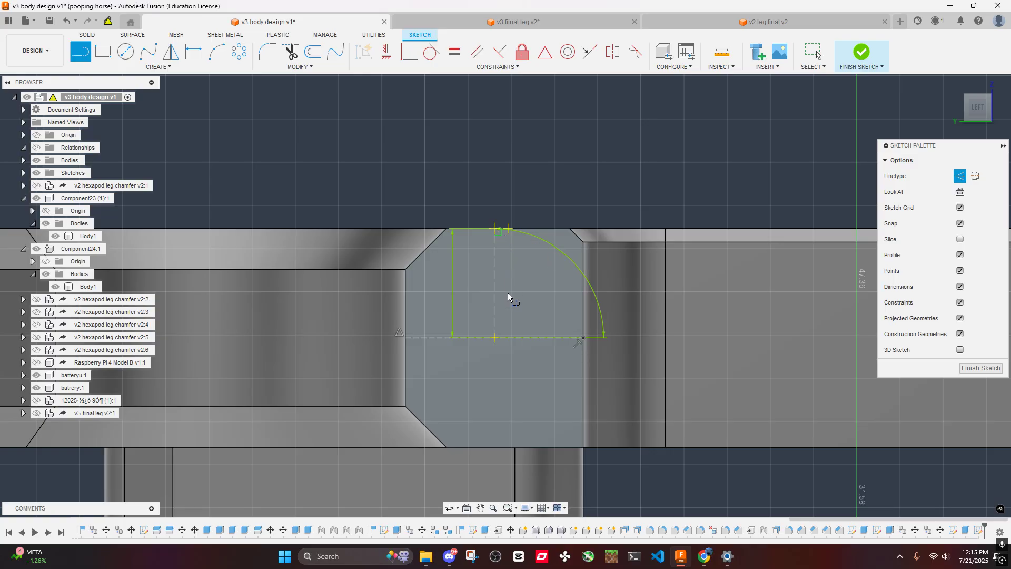
# - Draw a circle centred where the two construction lines meet and switch it from construction to regular geometry
pyautogui.click(125, 51)
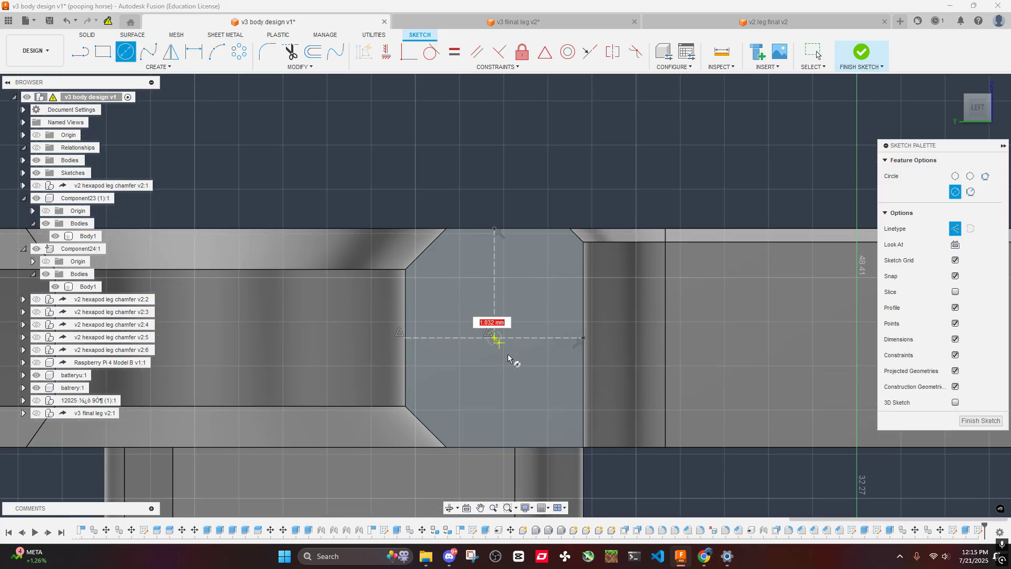
pyautogui.write('m')
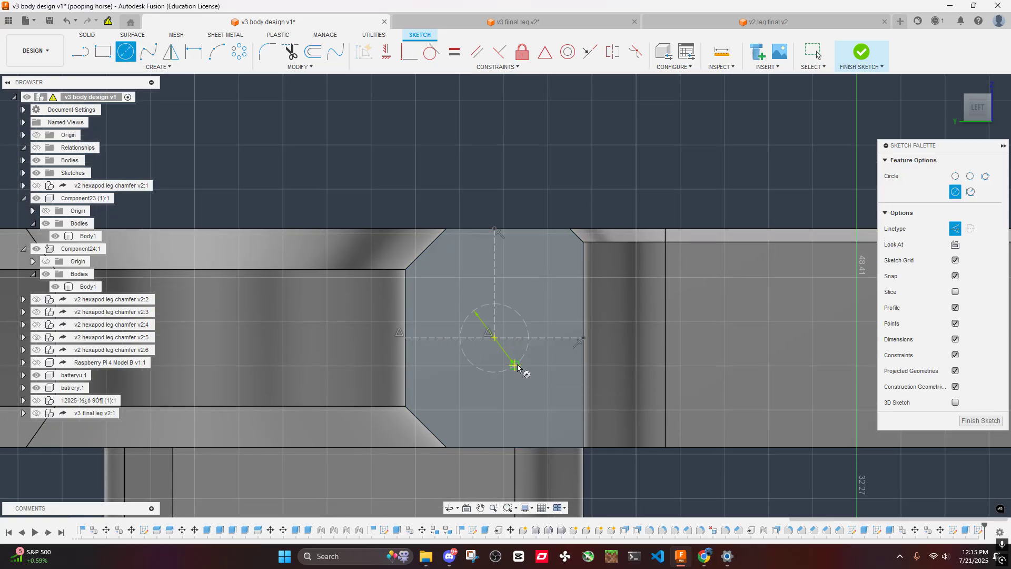
pyautogui.press('Escape')
pyautogui.click(519, 352)
pyautogui.press('x')
pyautogui.scroll(4, 494, 345)
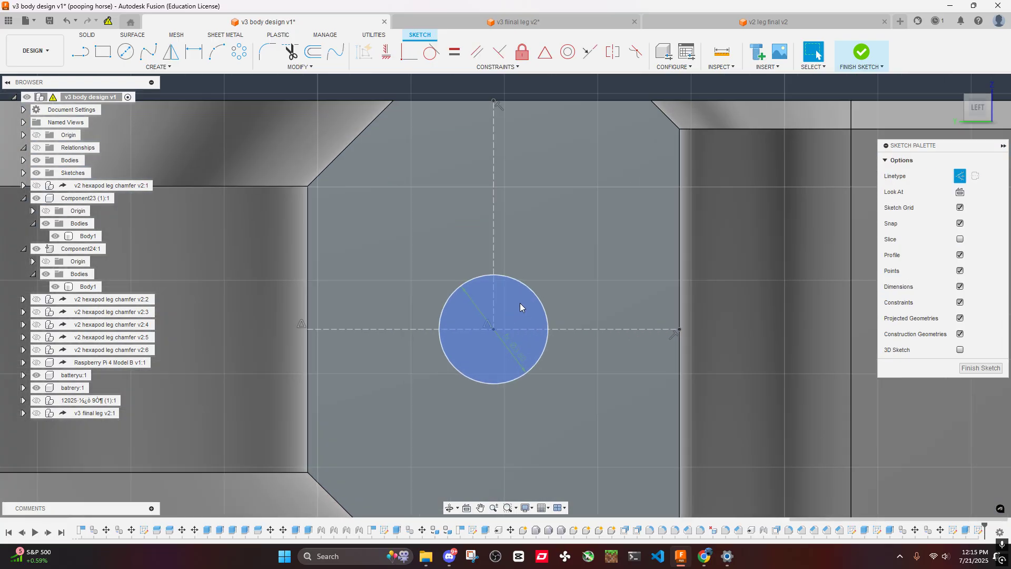
# - Extrude the circle profile into the arm as a cut and set its depth to 53 mm
pyautogui.scroll(-5, 519, 307)
pyautogui.press('e')
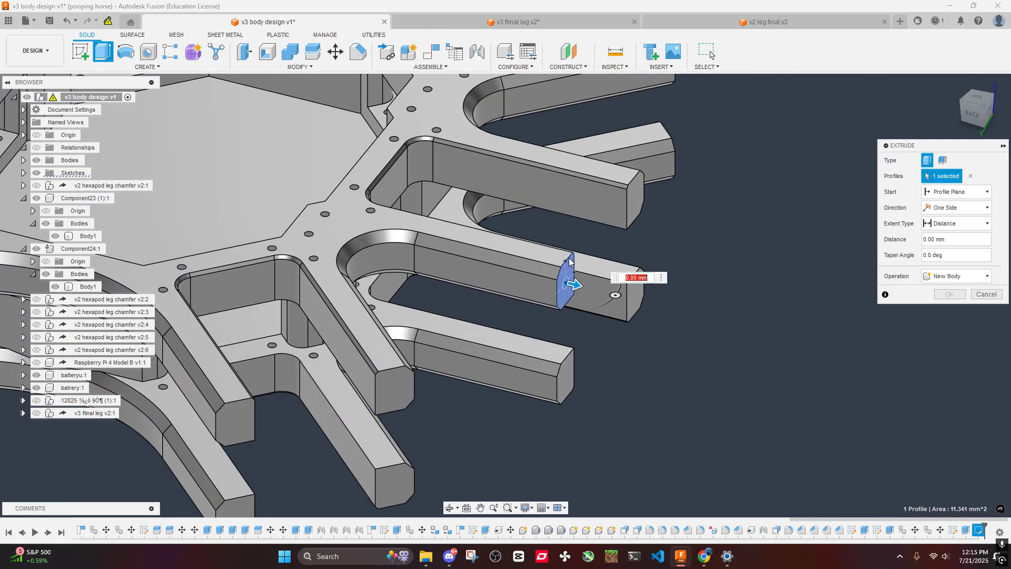
pyautogui.moveTo(573, 287); pyautogui.dragTo(255, 214)
pyautogui.keyDown('shift'); pyautogui.moveTo(255, 213); pyautogui.dragTo(412, 165, button='middle'); pyautogui.keyUp('shift')
pyautogui.moveTo(473, 144); pyautogui.dragTo(509, 260, button='middle')
pyautogui.scroll(4, 542, 232)
pyautogui.keyDown('shift'); pyautogui.moveTo(558, 221); pyautogui.dragTo(474, 271, button='middle'); pyautogui.keyUp('shift')
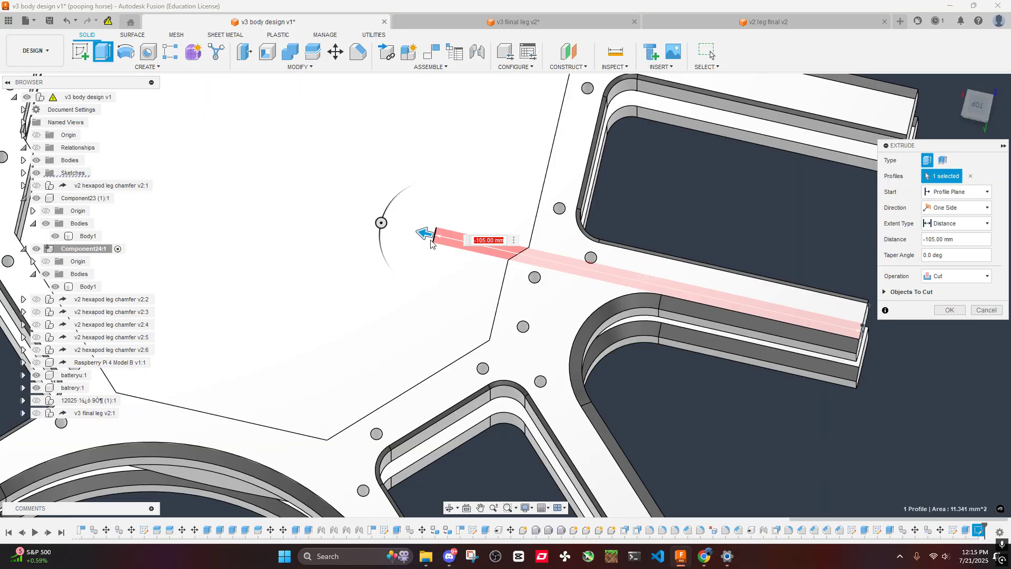
pyautogui.moveTo(422, 233); pyautogui.dragTo(647, 279)
# - Inspect the cut preview at the arm's end face and along the arm towards the hub
pyautogui.click(978, 106)
pyautogui.moveTo(726, 200); pyautogui.dragTo(660, 355, button='middle')
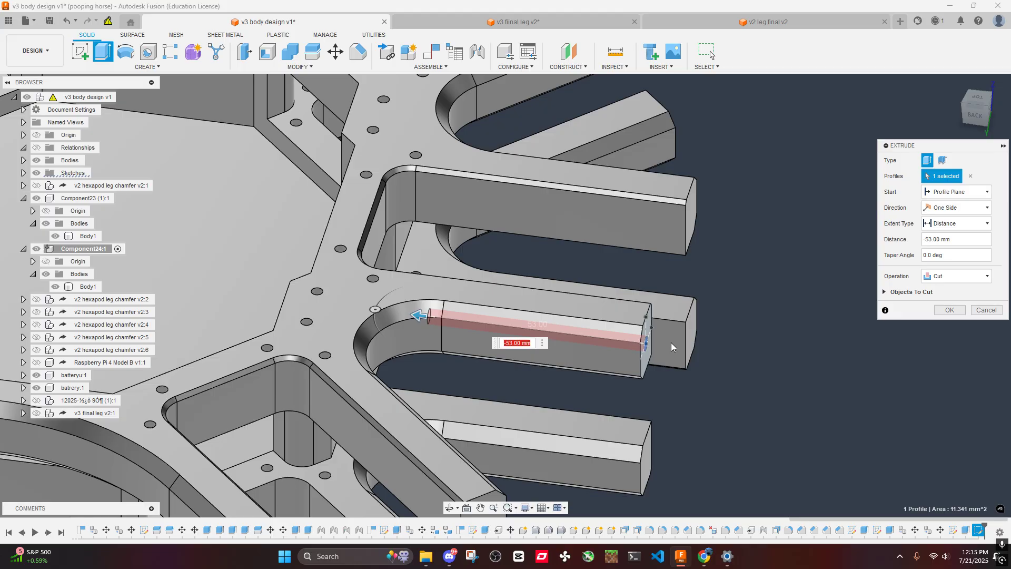
pyautogui.scroll(5, 670, 342)
pyautogui.keyDown('shift'); pyautogui.moveTo(684, 189); pyautogui.dragTo(552, 165, button='middle'); pyautogui.keyUp('shift')
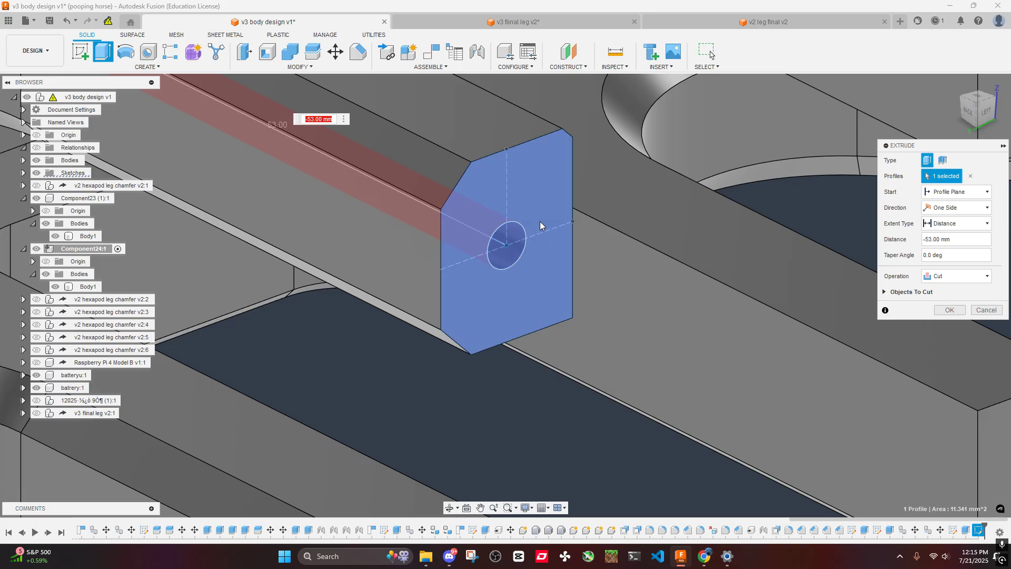
pyautogui.scroll(-5, 419, 153)
pyautogui.keyDown('shift'); pyautogui.moveTo(418, 151); pyautogui.dragTo(602, 321, button='middle'); pyautogui.keyUp('shift')
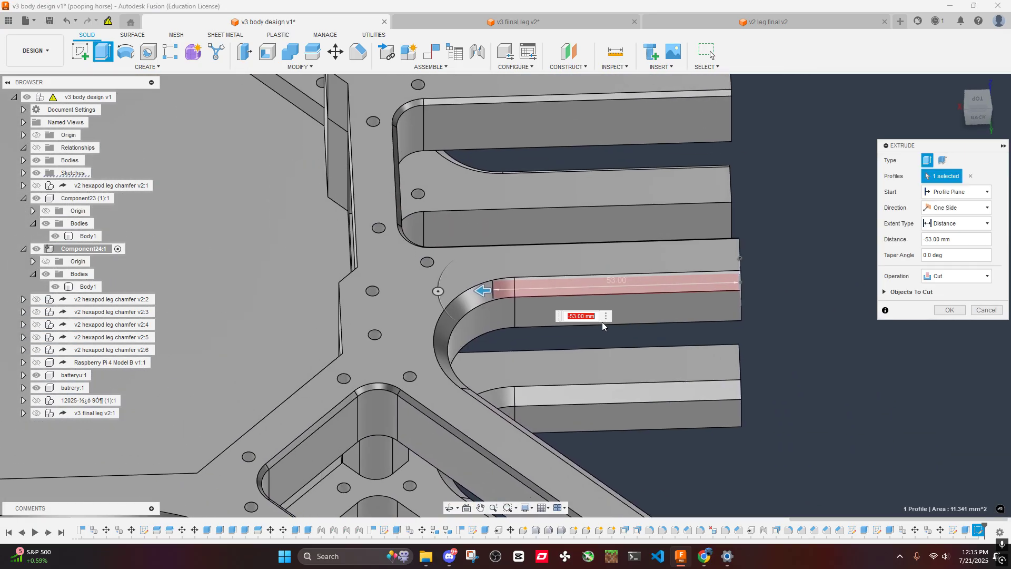
pyautogui.scroll(2, 547, 307)
pyautogui.keyDown('shift'); pyautogui.moveTo(444, 264); pyautogui.dragTo(465, 305, button='middle'); pyautogui.keyUp('shift')
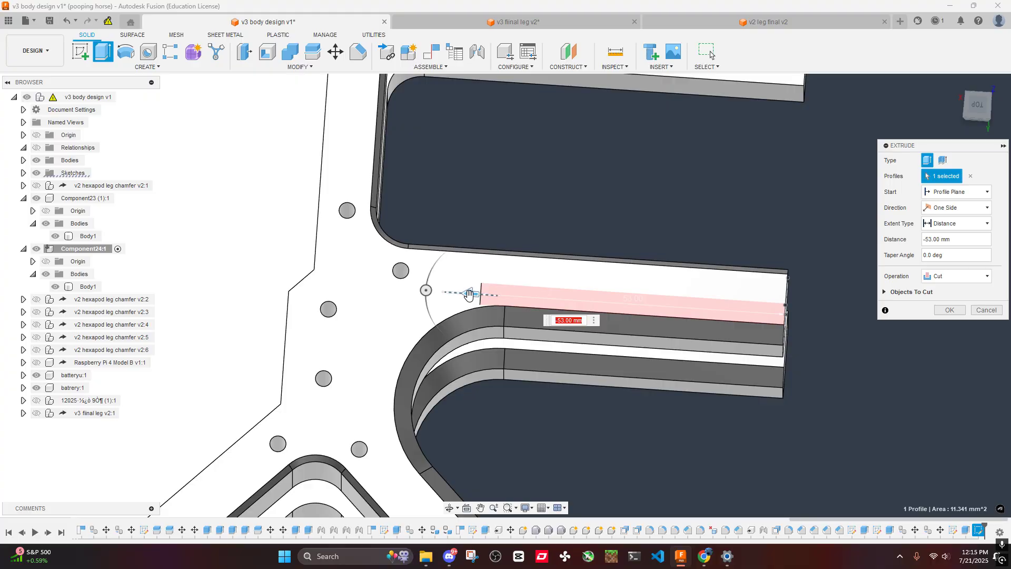
# - Try a cut depth of 87 mm and check where the hole ends relative to the plate's inner wall
pyautogui.moveTo(468, 294); pyautogui.dragTo(275, 280)
pyautogui.scroll(-4, 296, 272)
pyautogui.keyDown('shift'); pyautogui.moveTo(301, 225); pyautogui.dragTo(392, 258, button='middle'); pyautogui.keyUp('shift')
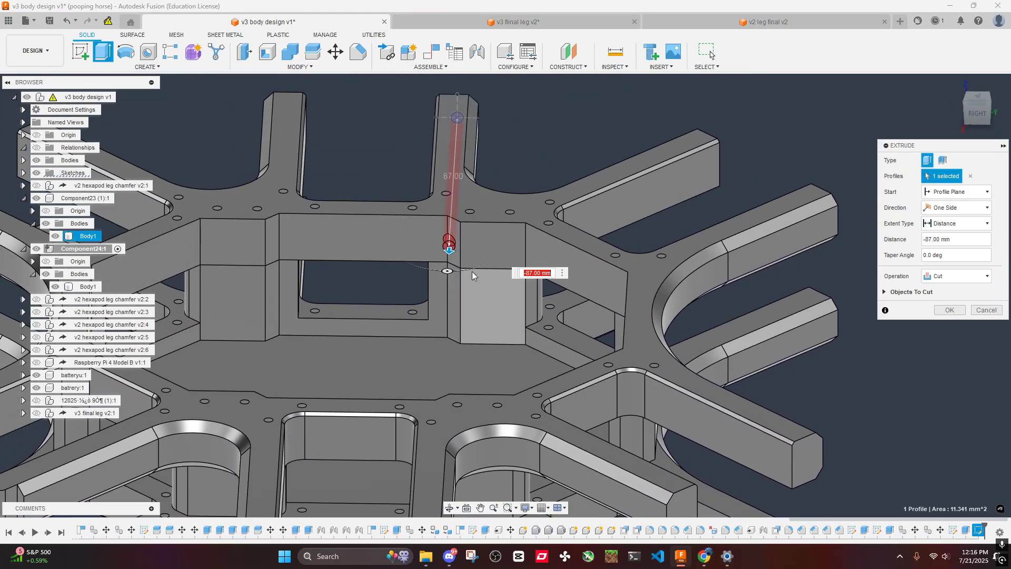
pyautogui.scroll(6, 453, 235)
pyautogui.keyDown('shift'); pyautogui.moveTo(500, 224); pyautogui.dragTo(571, 285, button='middle'); pyautogui.keyUp('shift')
pyautogui.scroll(-5, 402, 292)
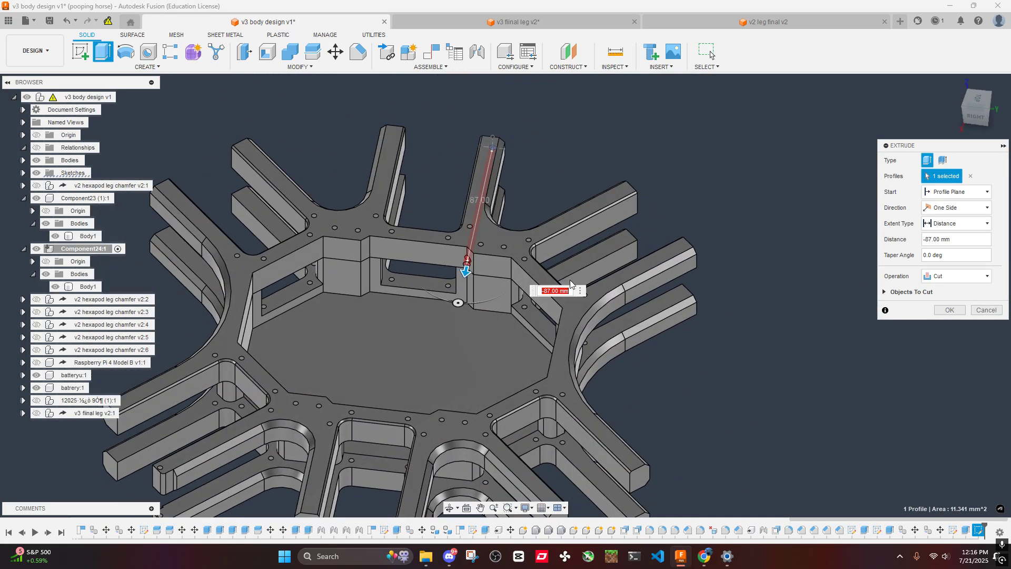
pyautogui.scroll(-3, 453, 269)
pyautogui.keyDown('shift'); pyautogui.moveTo(442, 292); pyautogui.dragTo(420, 248, button='middle'); pyautogui.keyUp('shift')
pyautogui.moveTo(355, 204); pyautogui.dragTo(390, 287, button='middle')
pyautogui.keyDown('shift'); pyautogui.moveTo(390, 287); pyautogui.dragTo(416, 246, button='middle'); pyautogui.keyUp('shift')
pyautogui.click(977, 101)
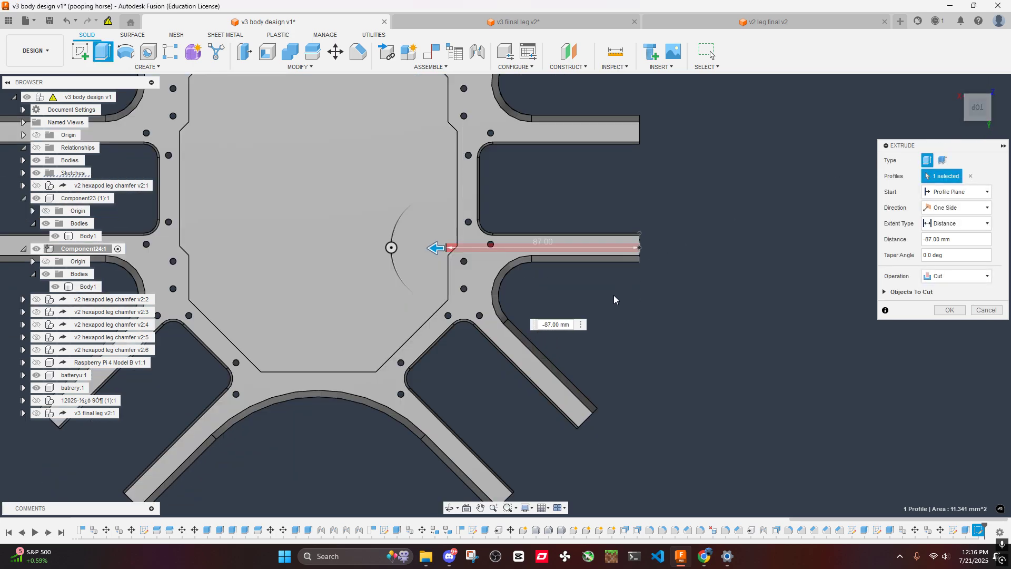
# - Try a shorter cut depth of 55 mm and compare its end with the arm's root
pyautogui.click(572, 326)
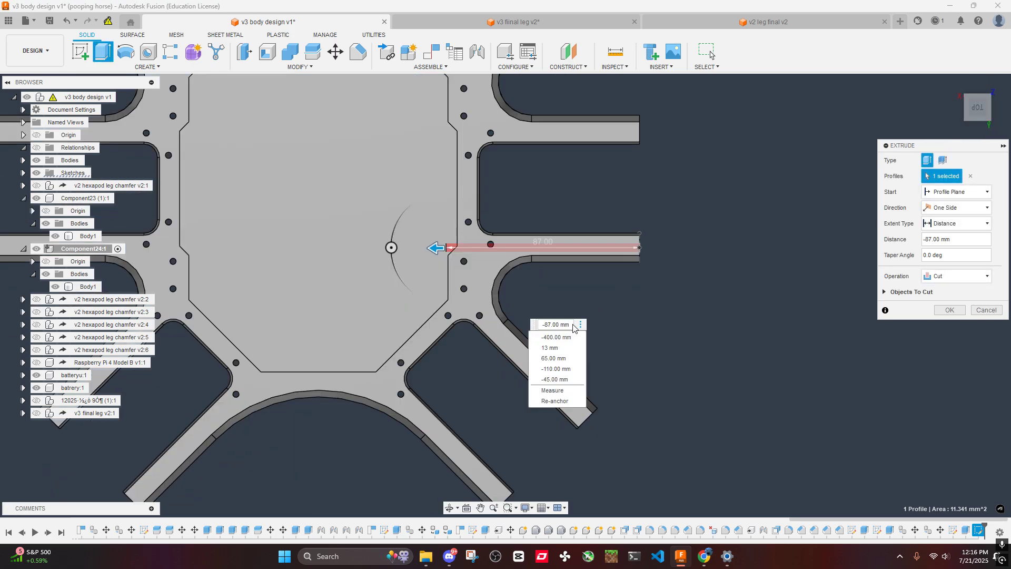
pyautogui.click(559, 324)
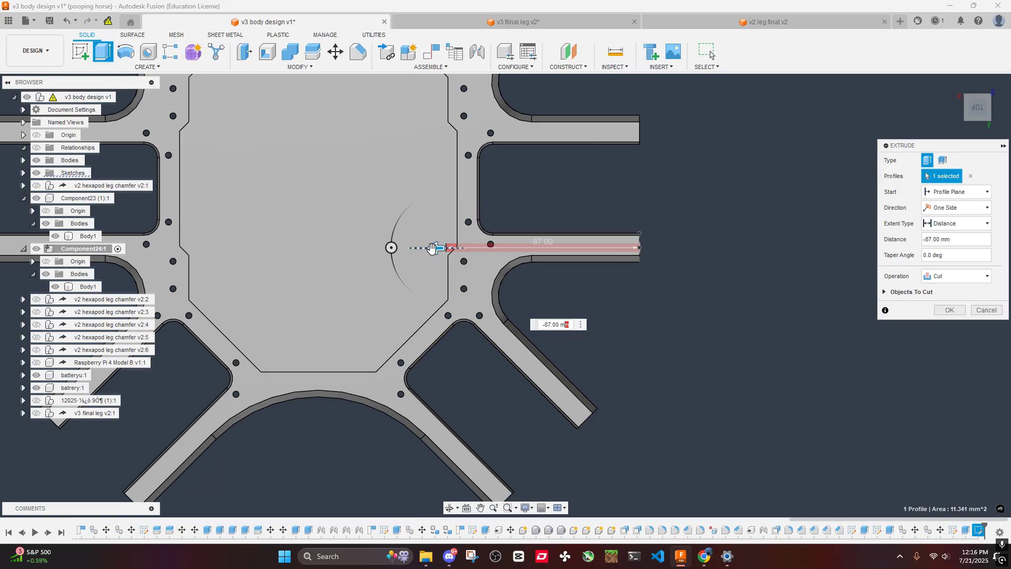
pyautogui.moveTo(435, 248); pyautogui.dragTo(527, 256)
pyautogui.scroll(4, 527, 257)
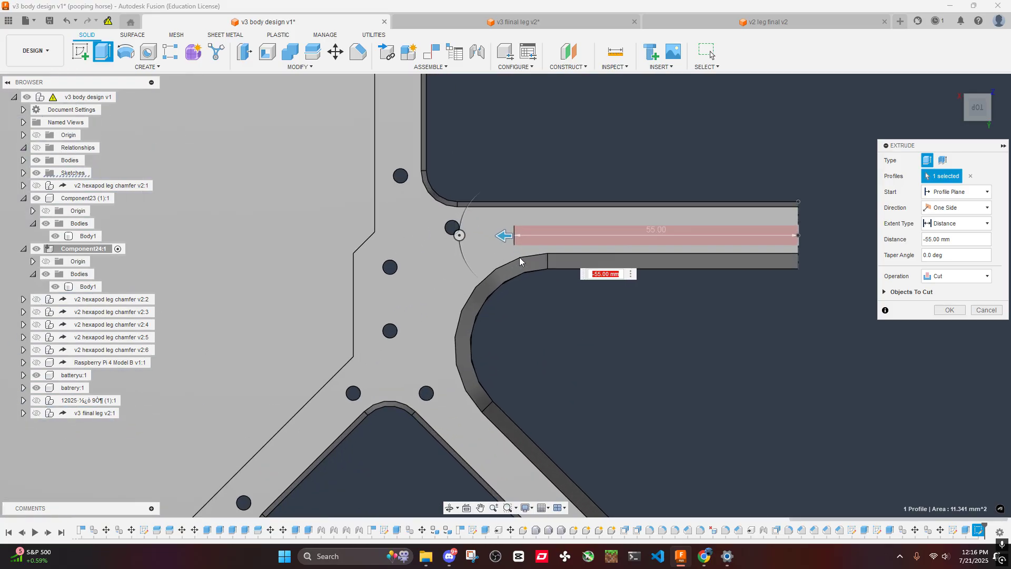
pyautogui.scroll(-8, 542, 286)
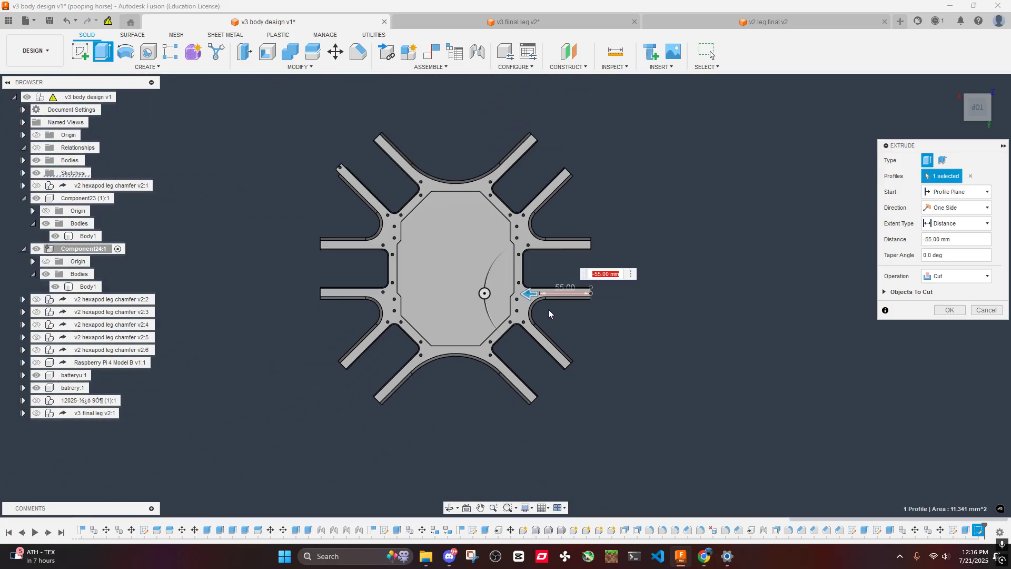
pyautogui.scroll(6, 542, 284)
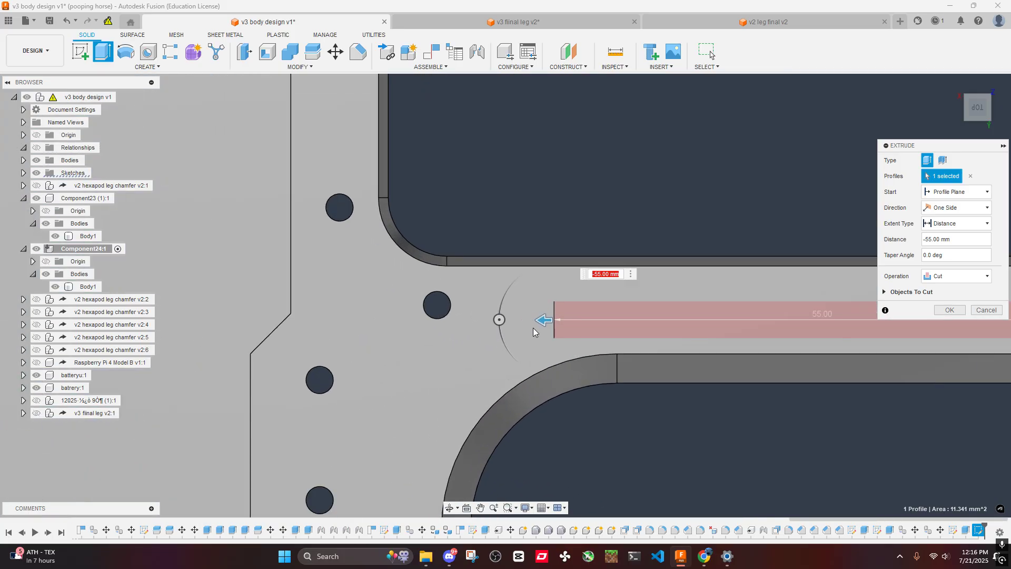
# - Try cut depths of 60 mm and 62 mm, checking the hole's inner end against the bolt hole at the arm's root
pyautogui.moveTo(538, 329); pyautogui.dragTo(454, 319)
pyautogui.scroll(-5, 504, 318)
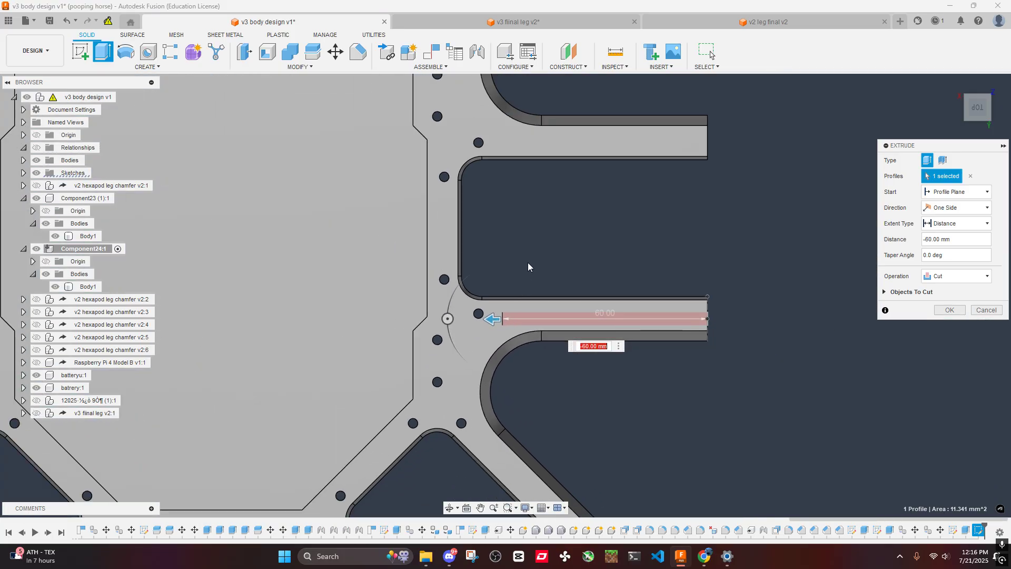
pyautogui.scroll(-5, 540, 231)
pyautogui.keyDown('shift'); pyautogui.moveTo(539, 229); pyautogui.dragTo(558, 234, button='middle'); pyautogui.keyUp('shift')
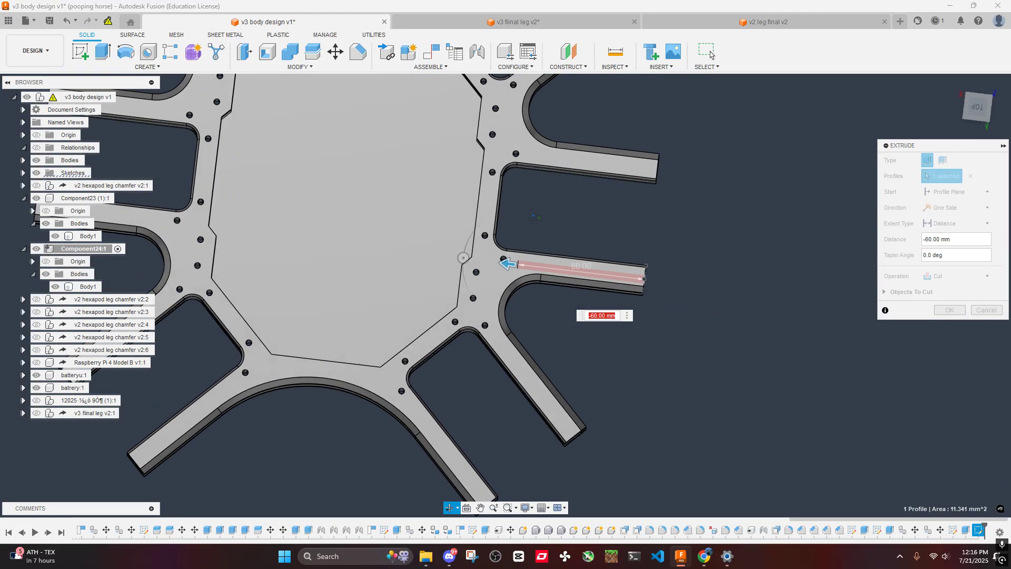
pyautogui.scroll(5, 525, 277)
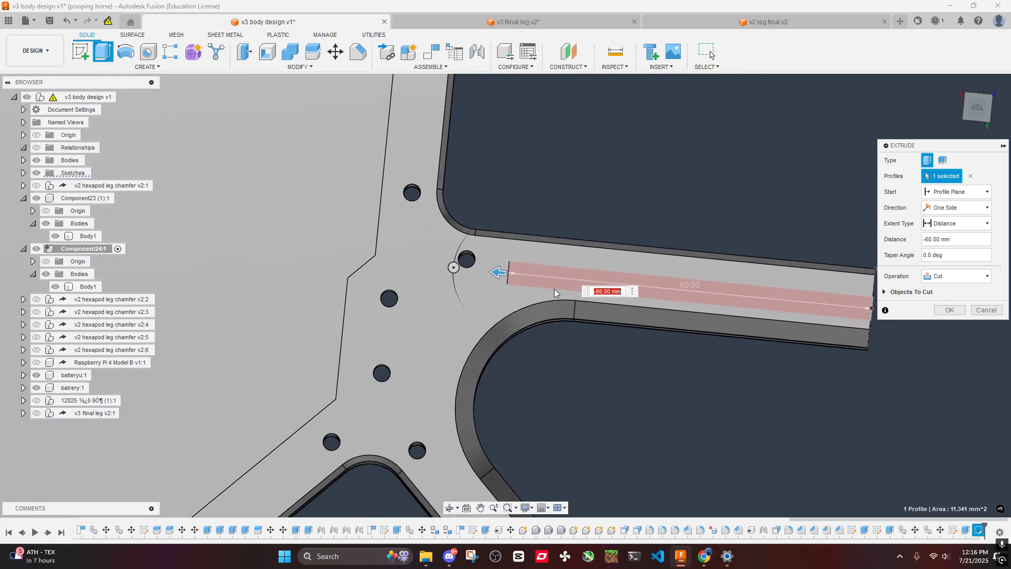
pyautogui.moveTo(500, 272); pyautogui.dragTo(486, 271)
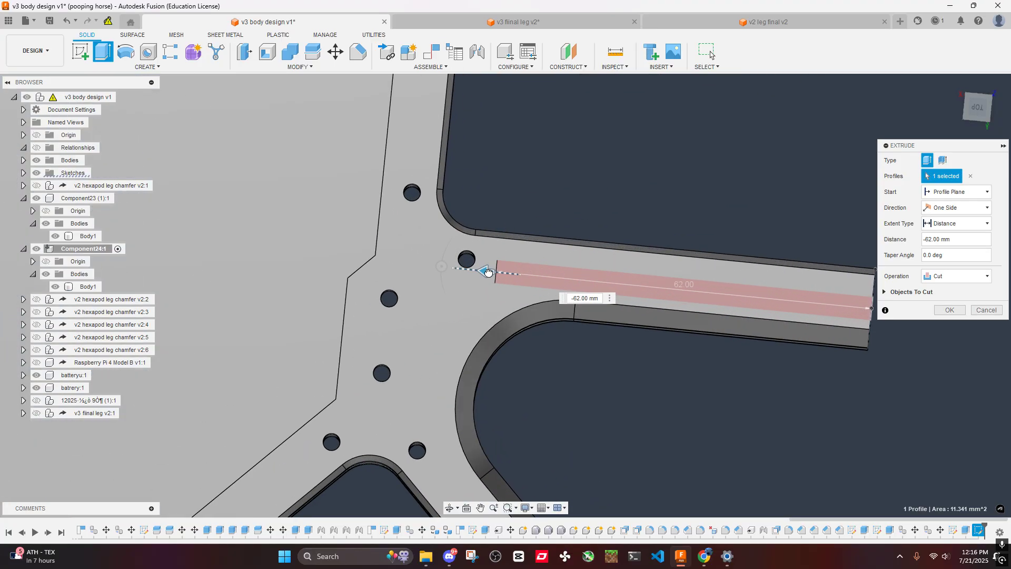
pyautogui.scroll(-5, 702, 299)
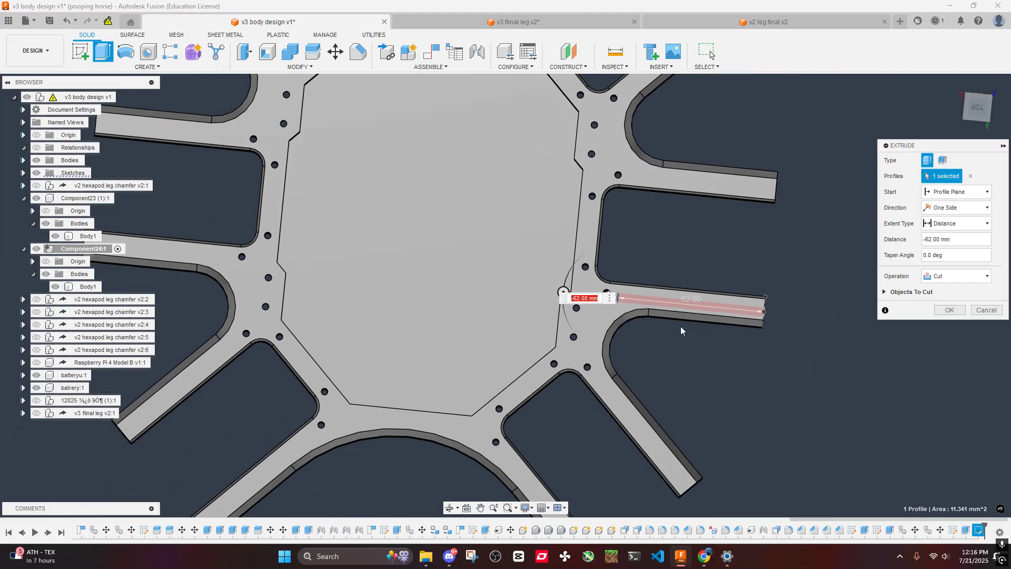
# - Set the arm hole's cut depth to 60 mm and complete the extrusion
pyautogui.write('-65')
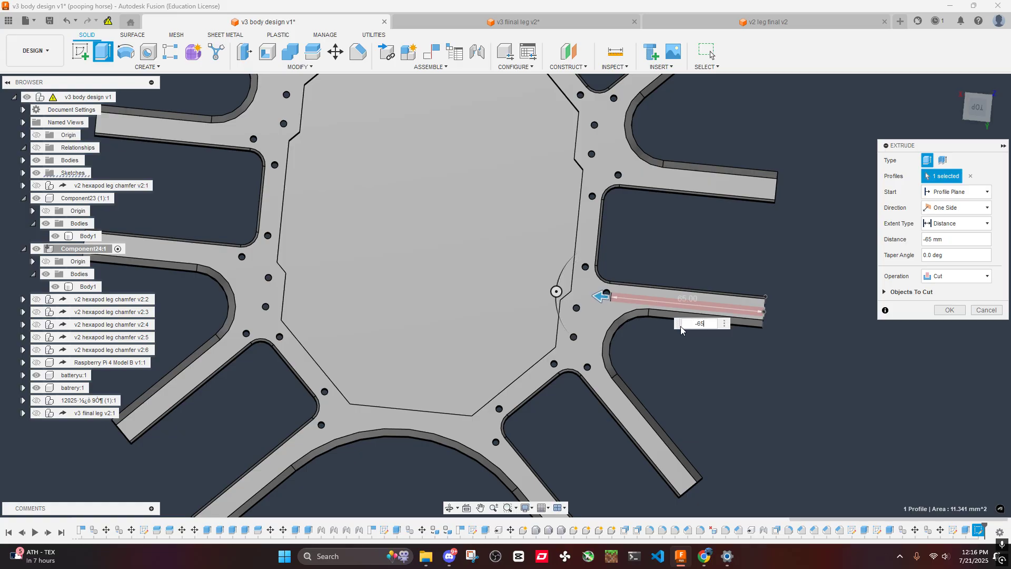
pyautogui.press('BackSpace')
pyautogui.write('0')
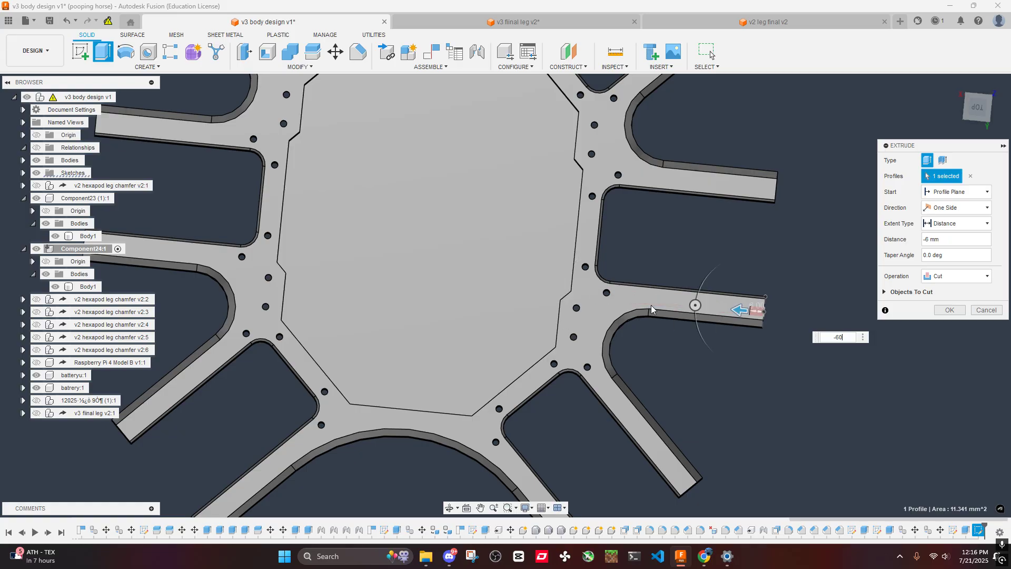
pyautogui.click(949, 310)
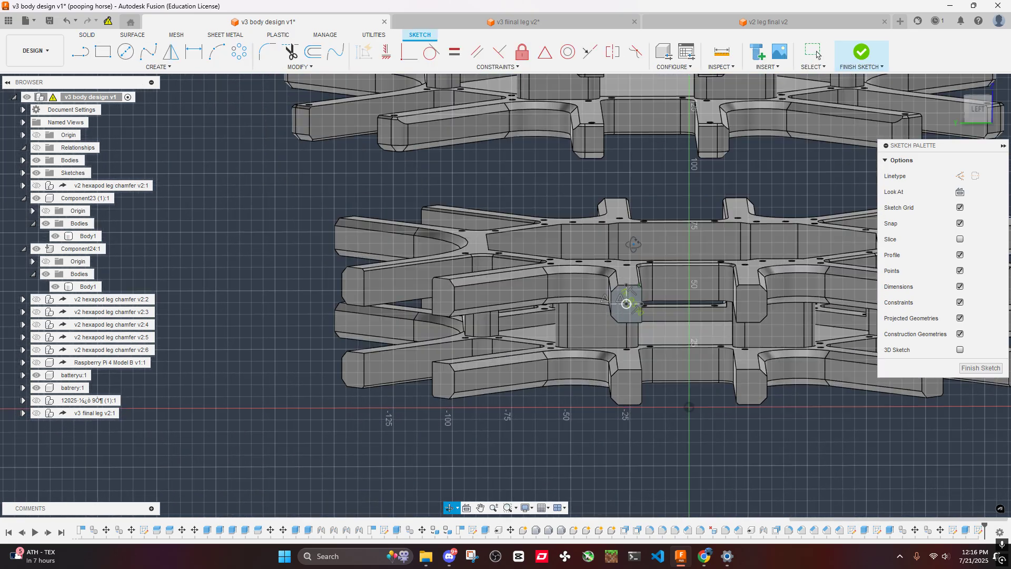
# - Project the other three arm end faces of the two plates into the circle's sketch
pyautogui.press('p')
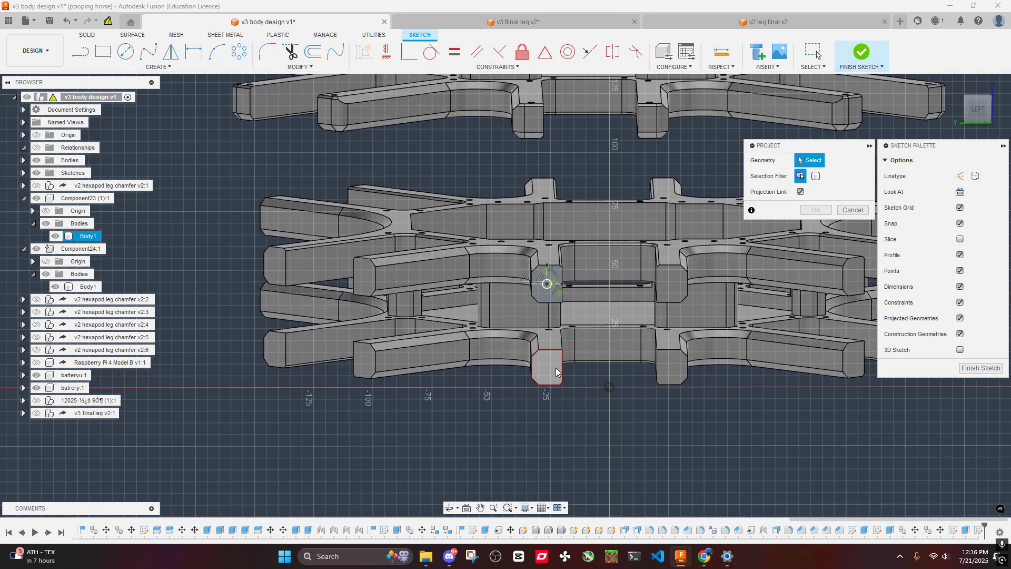
pyautogui.click(555, 368)
pyautogui.click(677, 373)
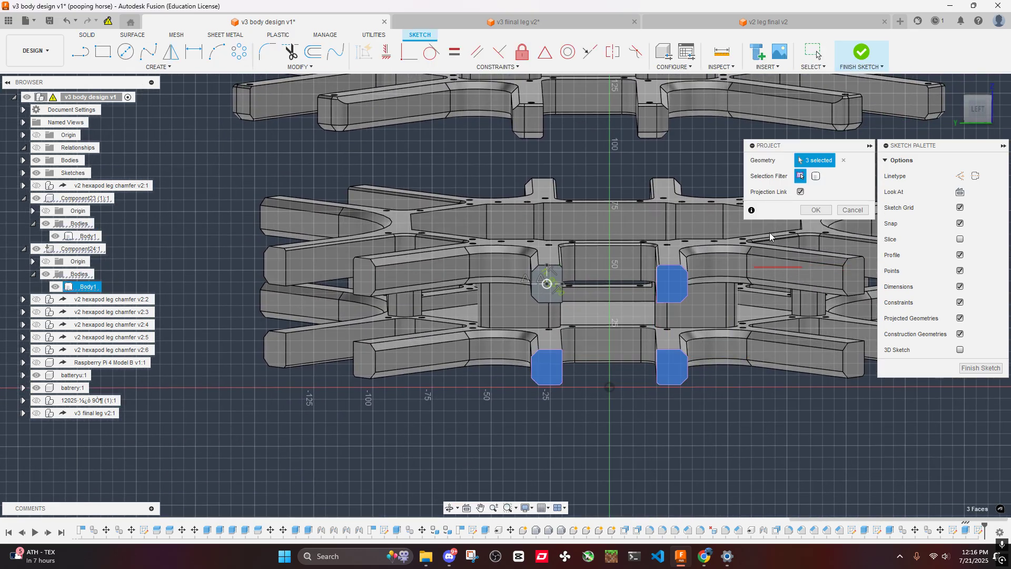
pyautogui.click(815, 210)
# - Draw a horizontal construction line joining the outer upper chamfer corners of the upper plate's two arm end faces
pyautogui.press('l')
pyautogui.scroll(5, 572, 272)
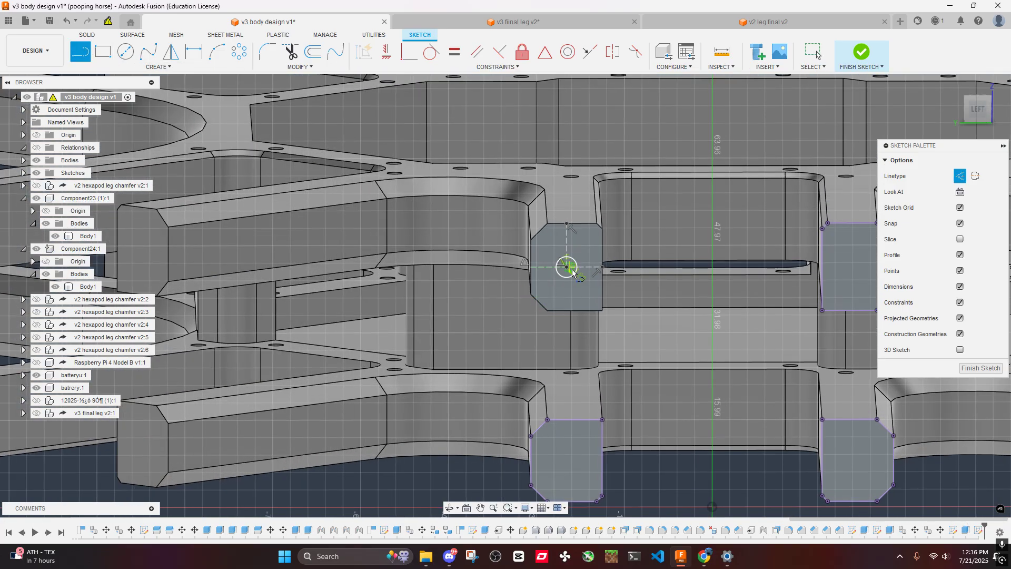
pyautogui.moveTo(573, 272); pyautogui.dragTo(407, 258, button='middle')
pyautogui.click(365, 225)
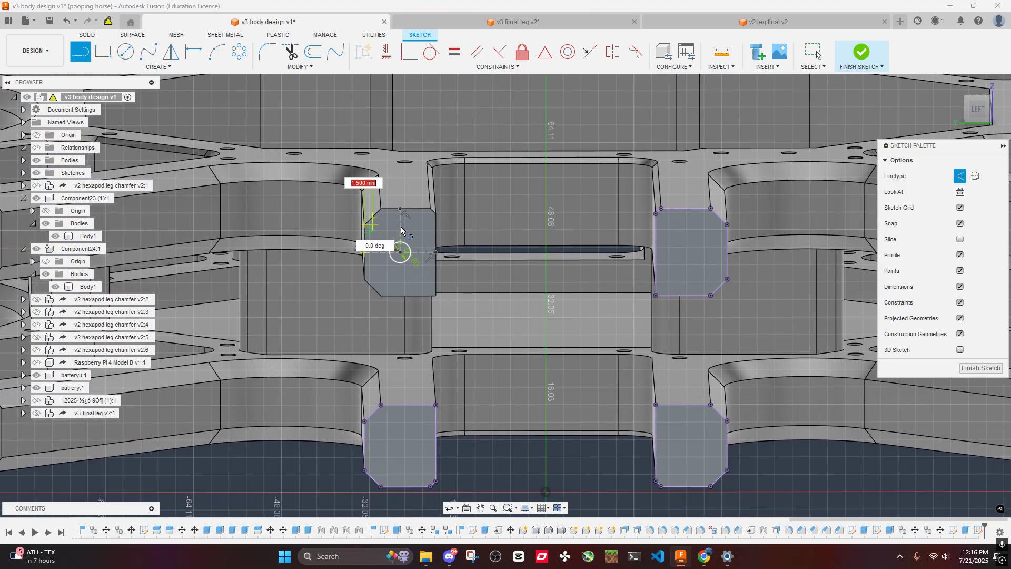
pyautogui.click(727, 225)
pyautogui.press('Escape')
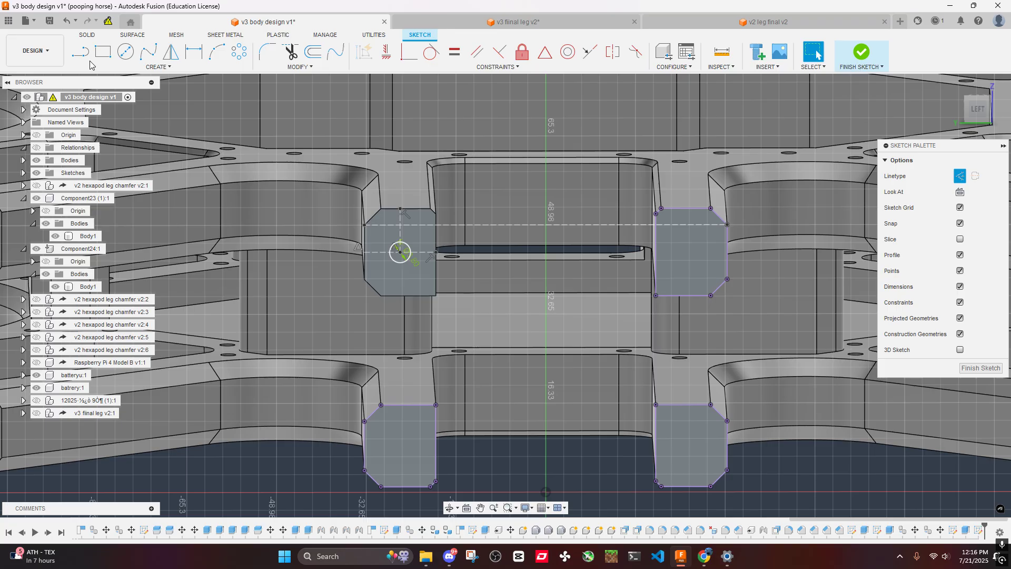
# - Draw a vertical construction line about 9 mm long downward from the midpoint of the horizontal construction line
pyautogui.press('l')
pyautogui.moveTo(436, 285); pyautogui.dragTo(420, 211, button='middle')
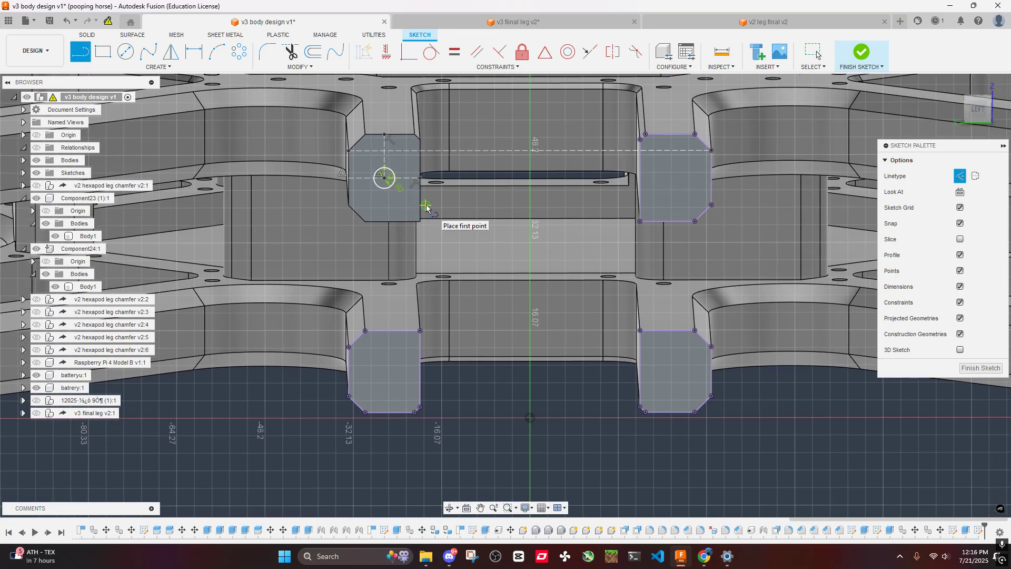
pyautogui.click(530, 150)
pyautogui.click(530, 199)
pyautogui.press('Escape')
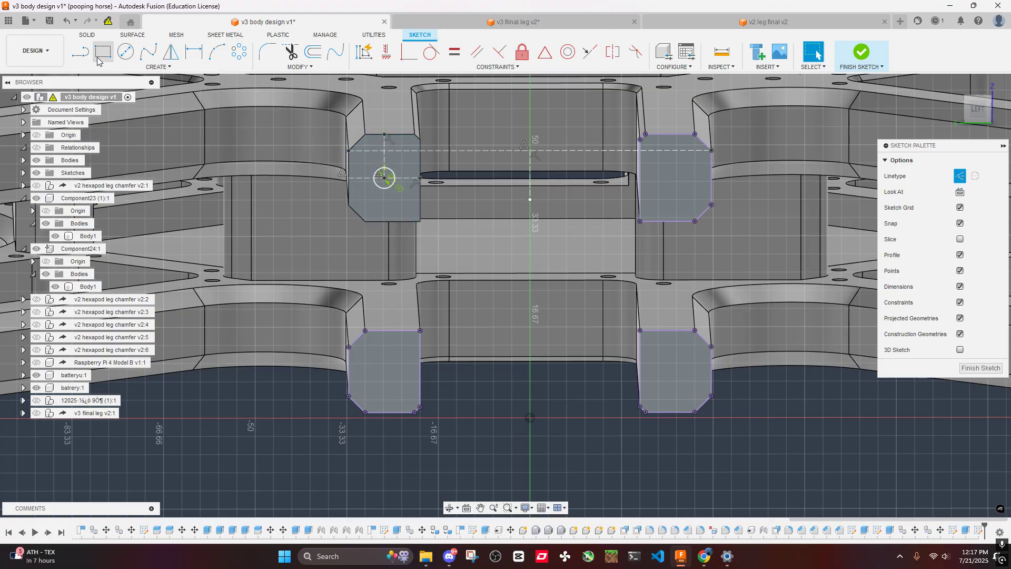
# - Draw a vertical construction line from the circled face's upper inner corner to the lower inner corner of the face below
pyautogui.press('l')
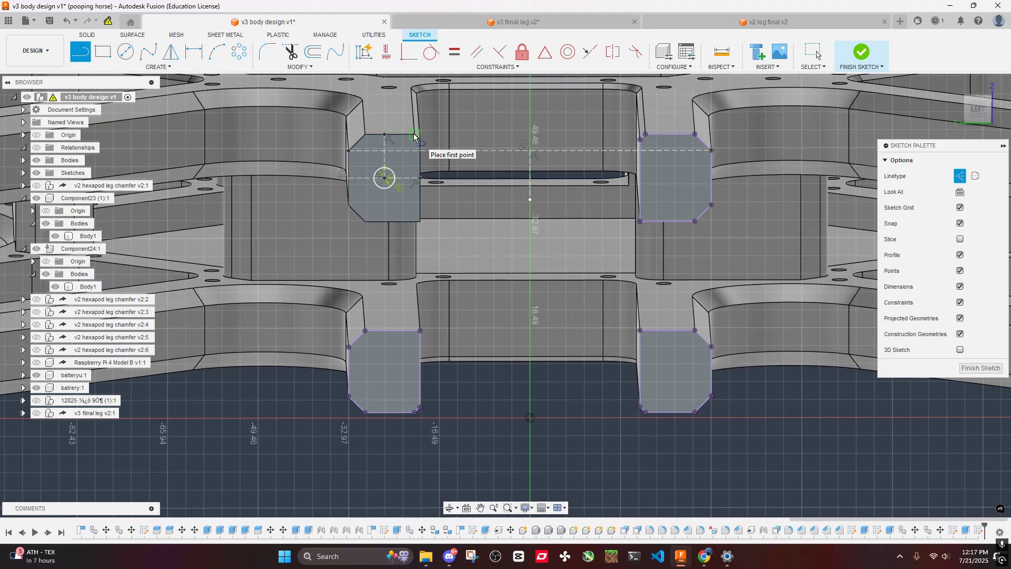
pyautogui.click(415, 135)
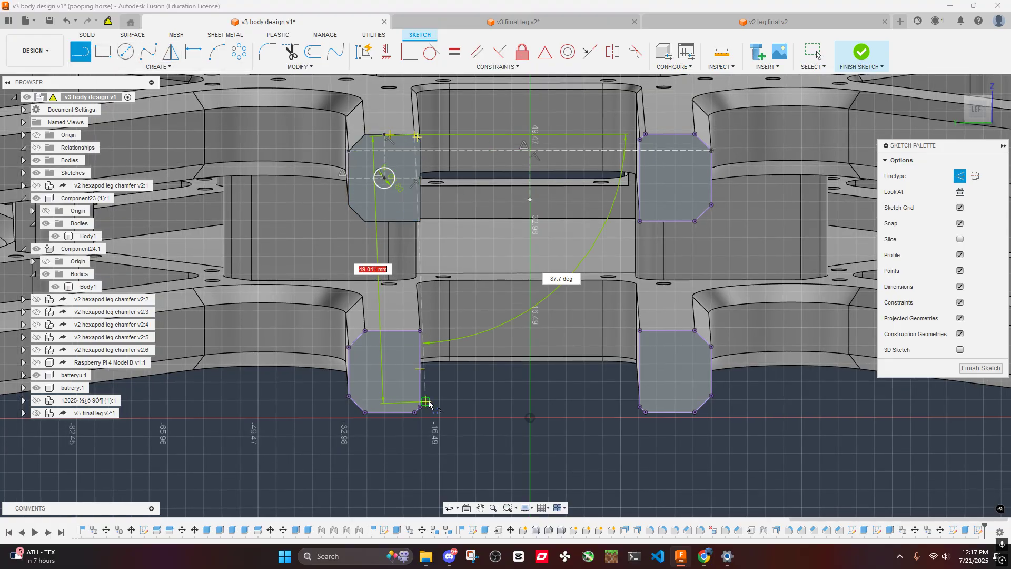
pyautogui.click(414, 412)
pyautogui.press('Escape')
# - Draw a short horizontal construction line inward from the midpoint of the long vertical construction line
pyautogui.click(87, 61)
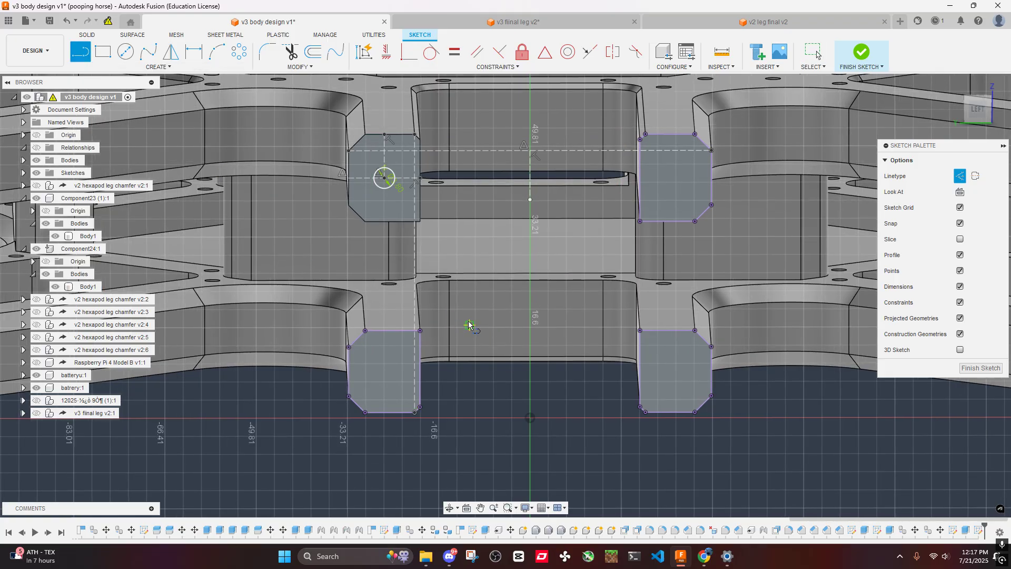
pyautogui.click(414, 273)
pyautogui.click(458, 273)
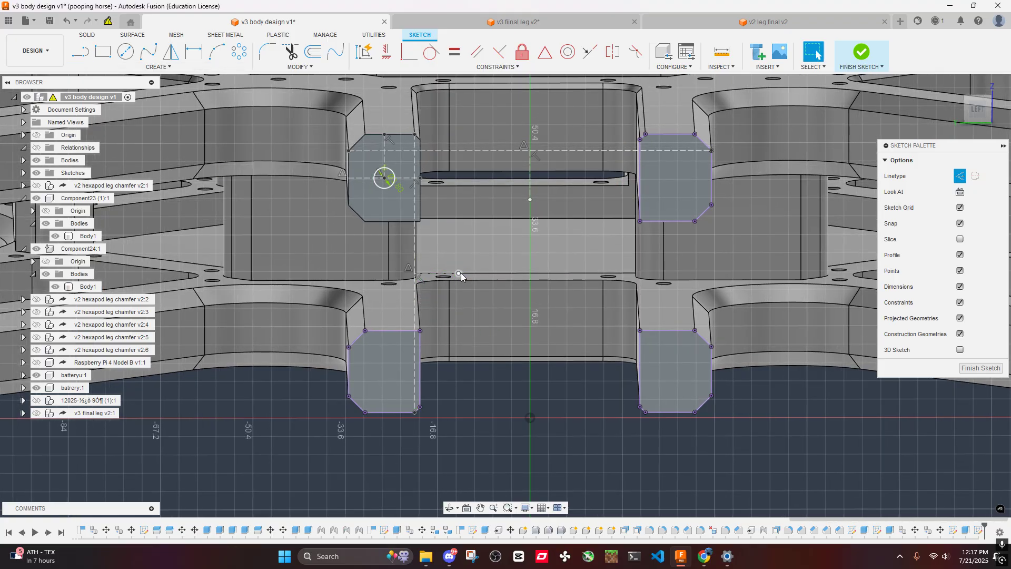
# - Mirror the circle about the central vertical line onto the upper plate's neighbouring arm end face
pyautogui.click(170, 52)
pyautogui.click(389, 193)
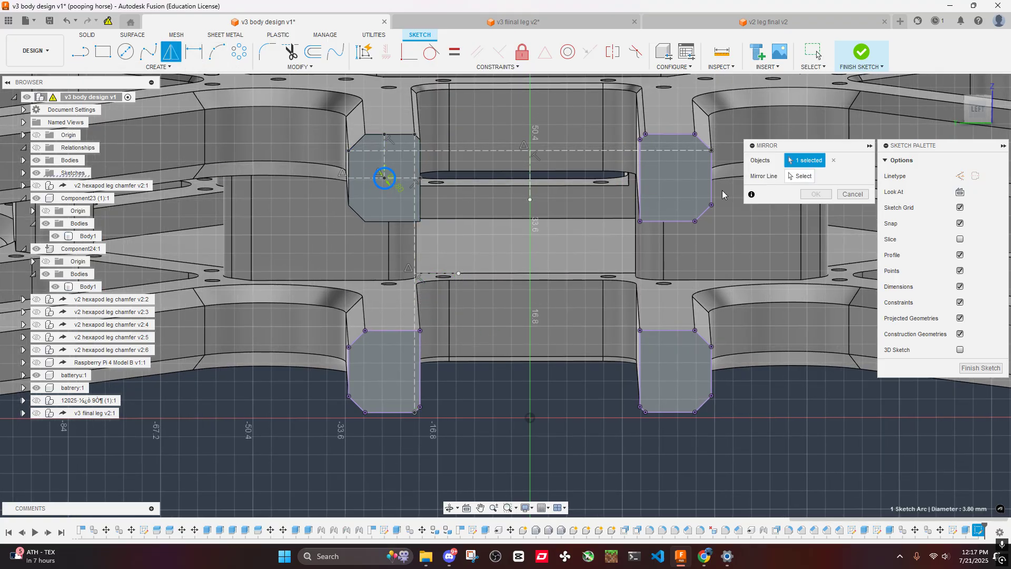
pyautogui.click(536, 182)
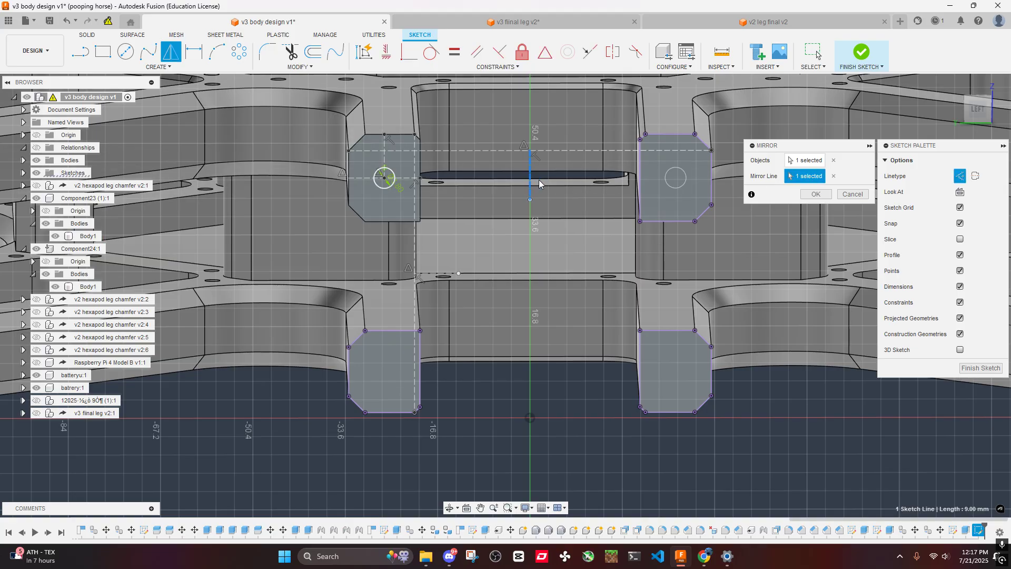
pyautogui.click(814, 194)
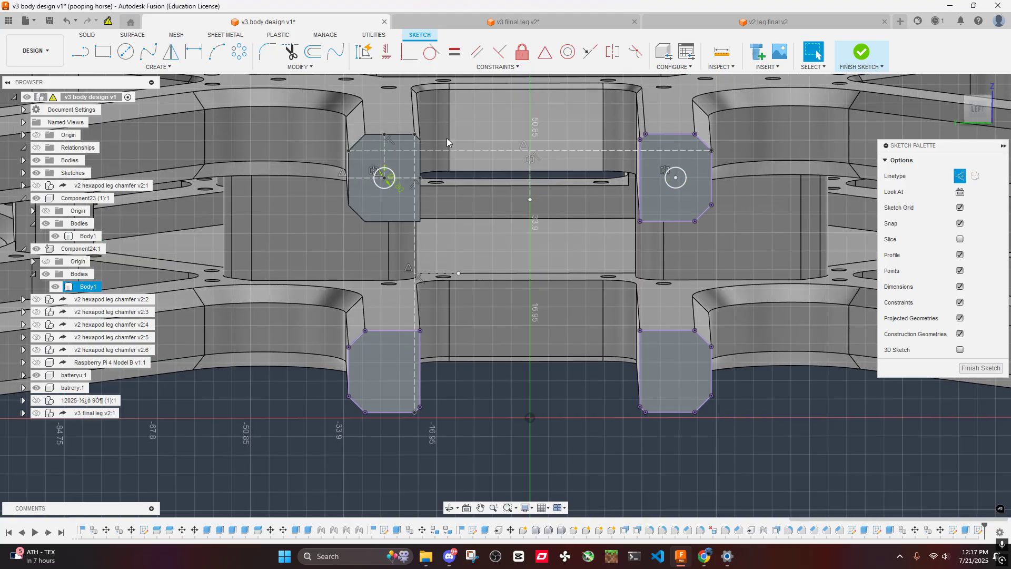
# - Mirror both upper circles about the short horizontal line onto the lower plate's arm end faces
pyautogui.click(171, 52)
pyautogui.click(386, 191)
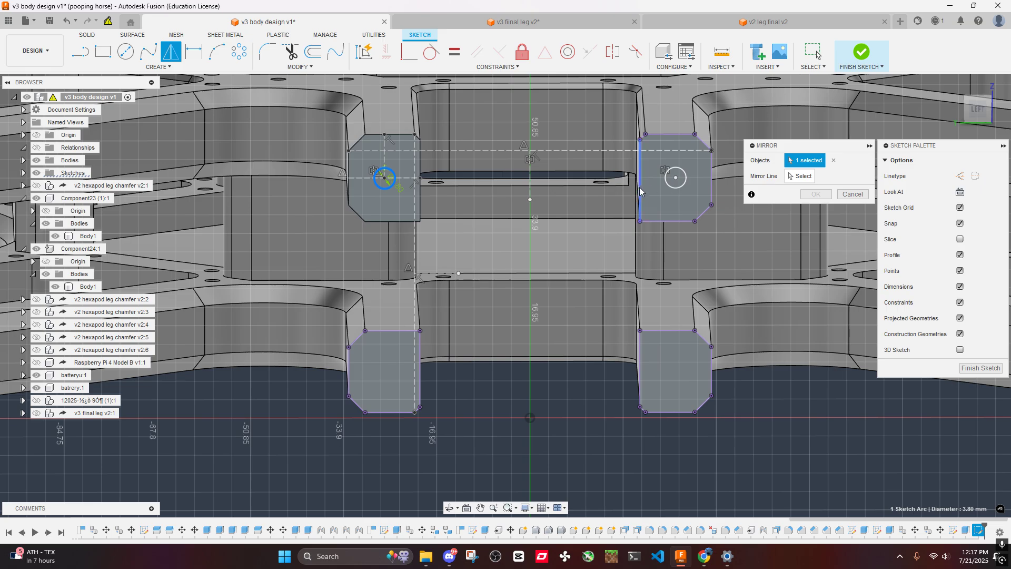
pyautogui.click(676, 187)
pyautogui.click(800, 176)
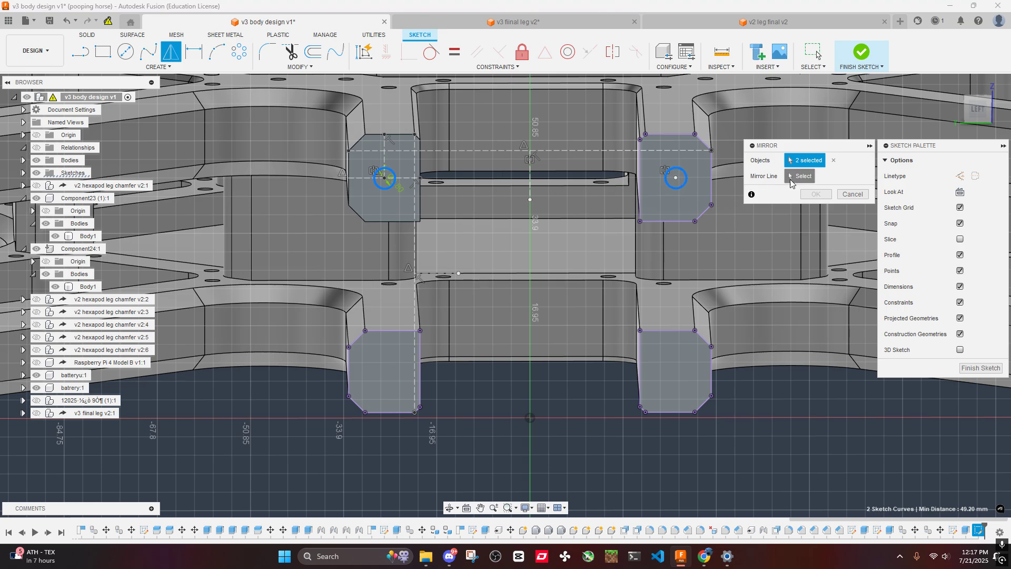
pyautogui.click(439, 274)
pyautogui.press('Return')
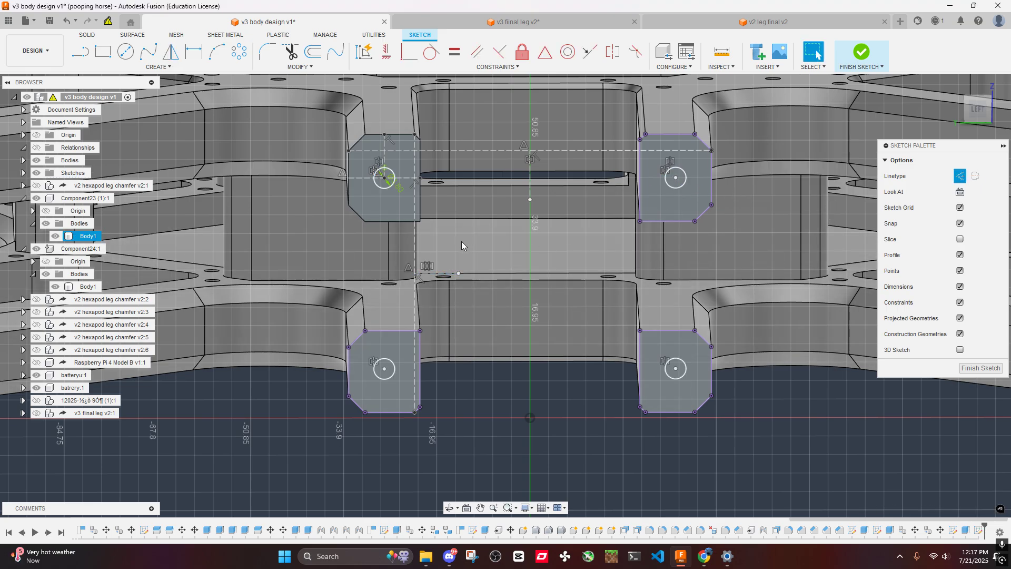
# - Measure from the mirrored circle's centre to the upper and lower edges of the lower plate's arm end face
pyautogui.press('i')
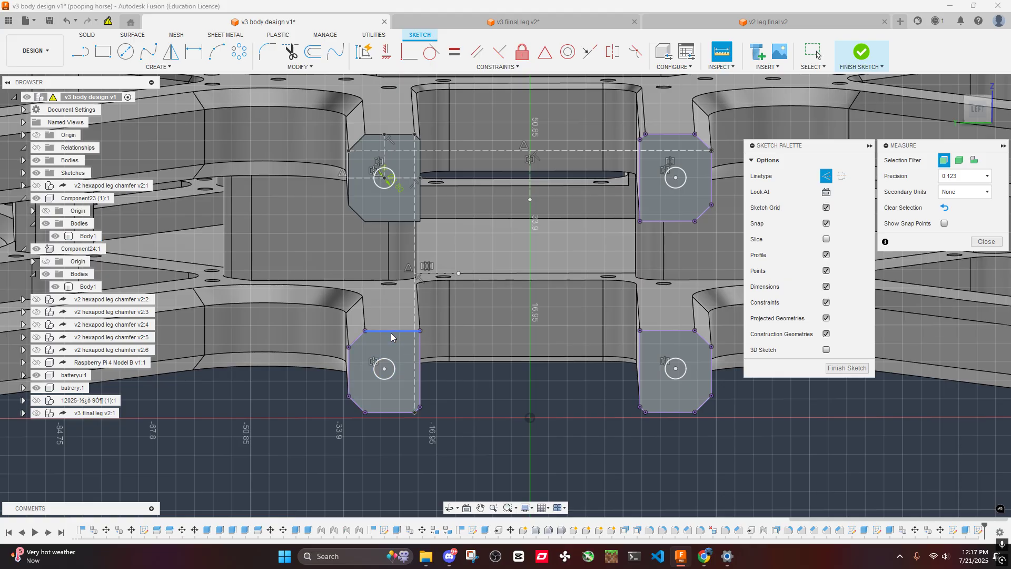
pyautogui.click(391, 332)
pyautogui.click(385, 370)
pyautogui.click(461, 418)
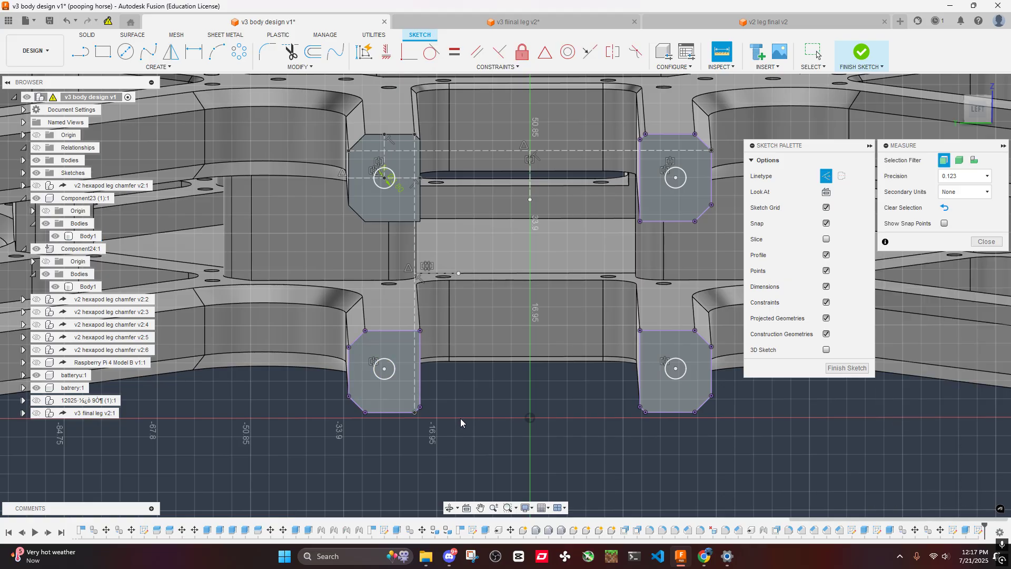
pyautogui.click(384, 369)
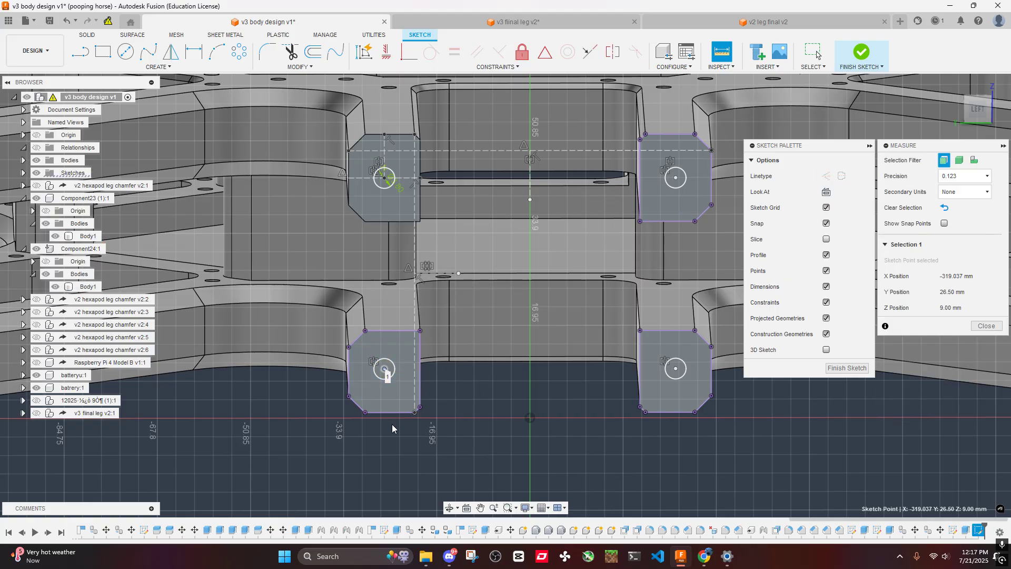
pyautogui.click(397, 415)
pyautogui.click(451, 402)
# - Measure from the original circle's centre to its face's upper and lower edges and compare with the lower face
pyautogui.scroll(-3, 455, 384)
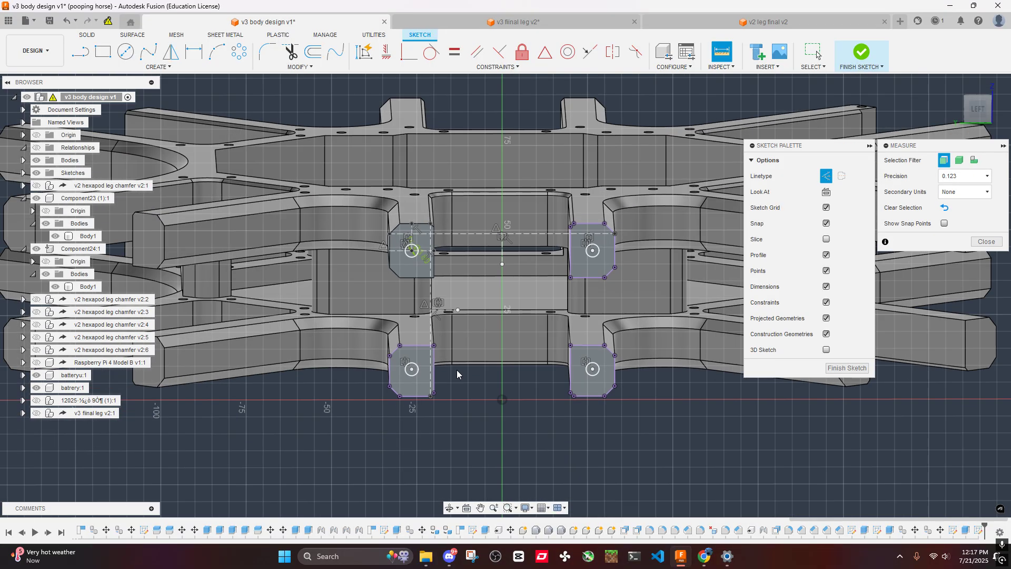
pyautogui.moveTo(449, 316)
pyautogui.keyDown('shift'); pyautogui.mouseDown(button='middle')
pyautogui.moveTo(450, 284)
pyautogui.moveTo(450, 311)
pyautogui.moveTo(479, 233)
pyautogui.mouseUp(button='middle'); pyautogui.keyUp('shift')
pyautogui.click(978, 108)
pyautogui.scroll(7, 428, 282)
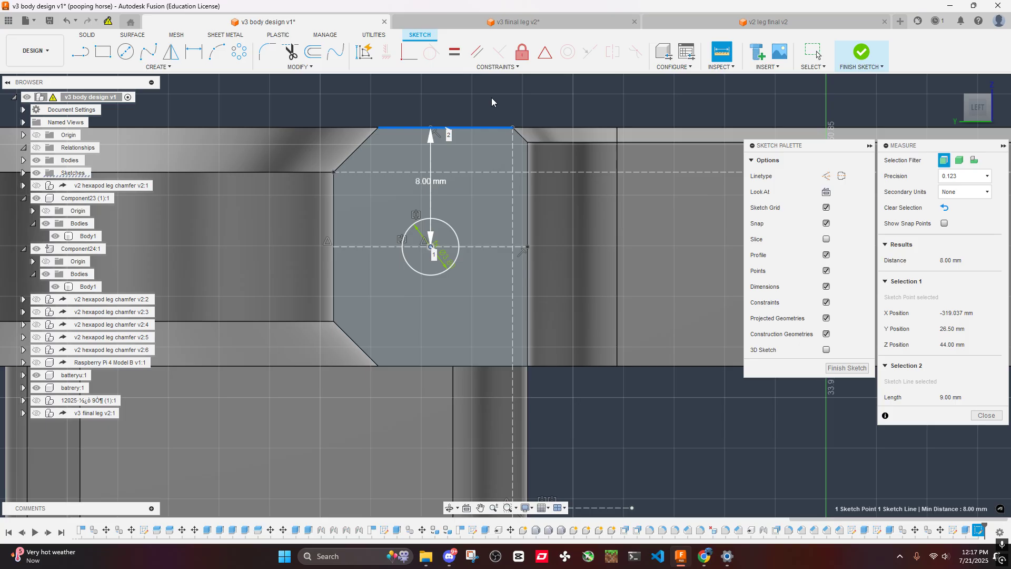
pyautogui.click(430, 246)
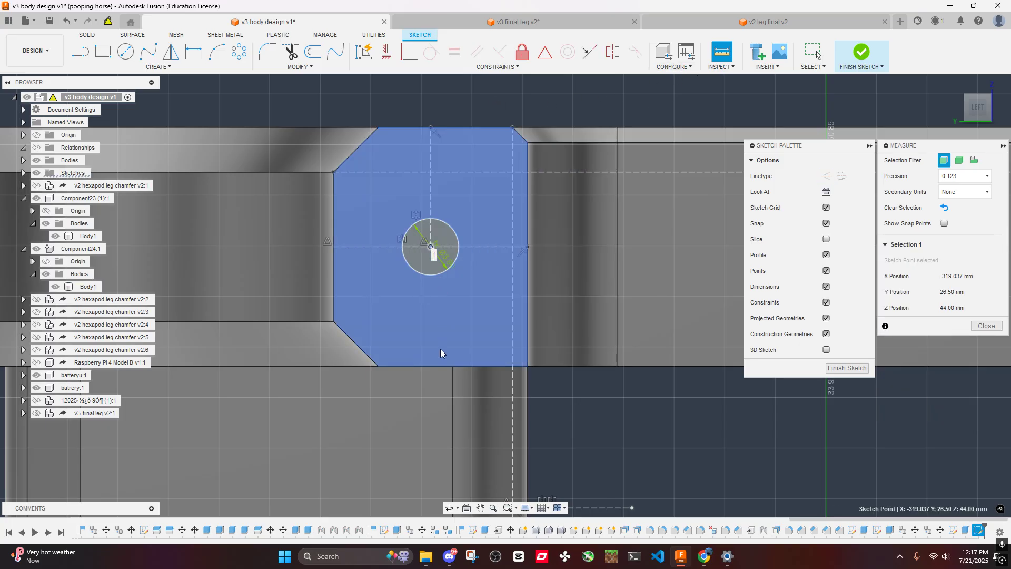
pyautogui.click(438, 365)
pyautogui.scroll(-3, 497, 283)
pyautogui.click(498, 286)
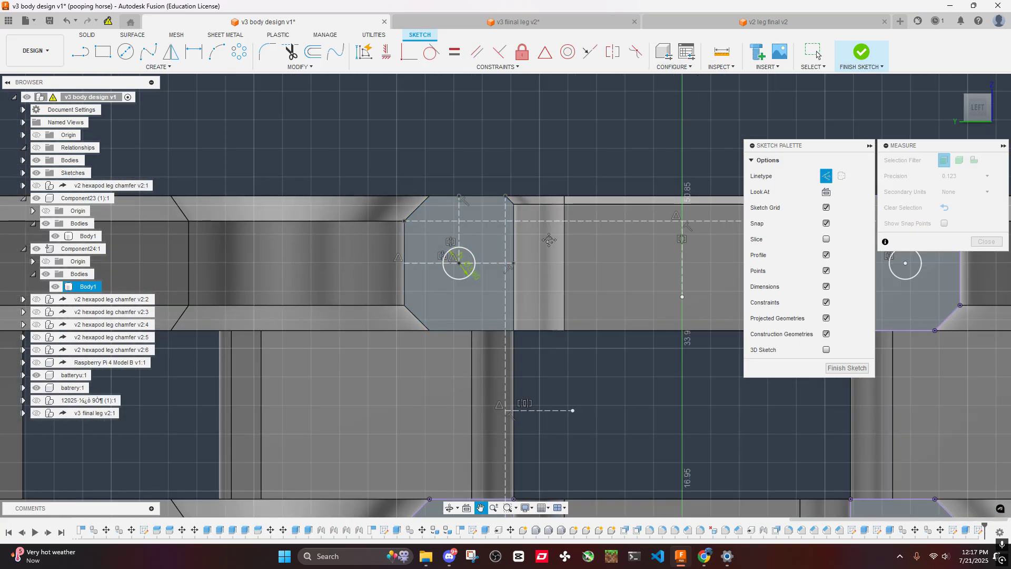
pyautogui.moveTo(500, 322); pyautogui.dragTo(510, 78, button='middle')
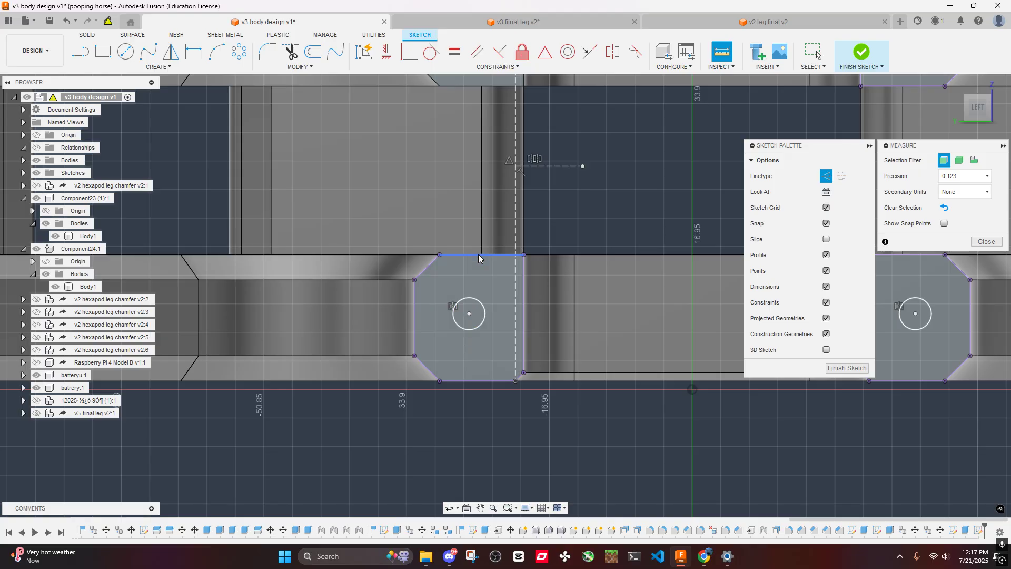
pyautogui.click(986, 242)
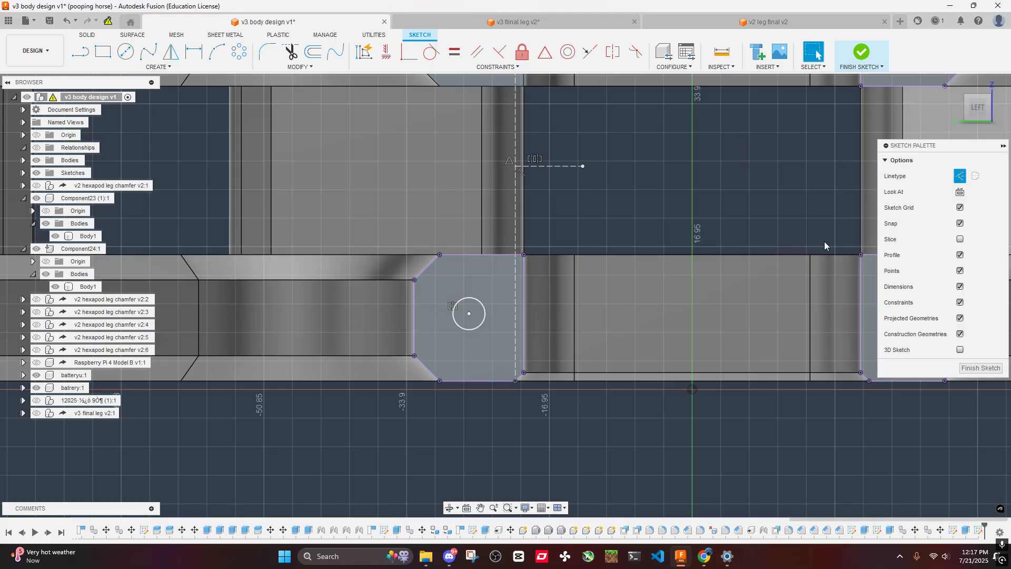
# - Delete both mirrored circles from the lower plate's arm end faces, along with the dashed construction lines spanning the two plates
pyautogui.scroll(-5, 548, 276)
pyautogui.scroll(6, 569, 253)
pyautogui.click(421, 362)
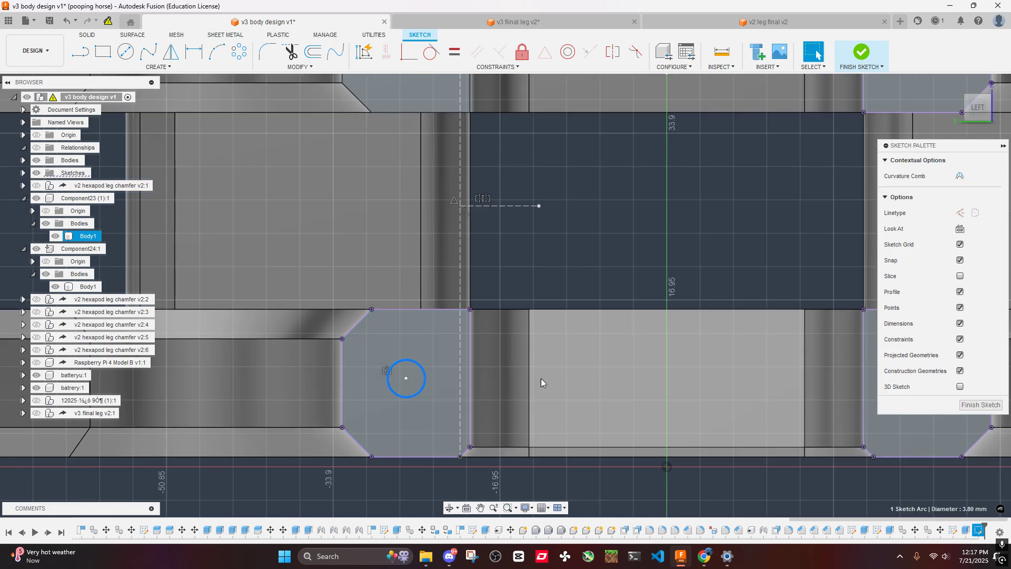
pyautogui.press('Delete')
pyautogui.scroll(1, 635, 263)
pyautogui.moveTo(638, 260); pyautogui.dragTo(494, 251, button='middle')
pyautogui.click(800, 373)
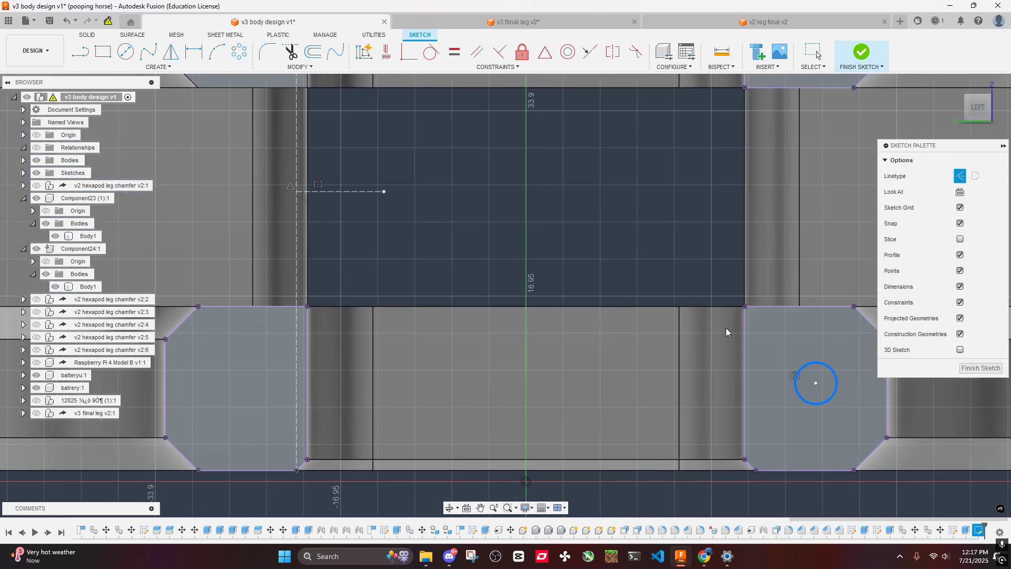
pyautogui.press('Delete')
pyautogui.scroll(-4, 603, 216)
pyautogui.scroll(-1, 523, 213)
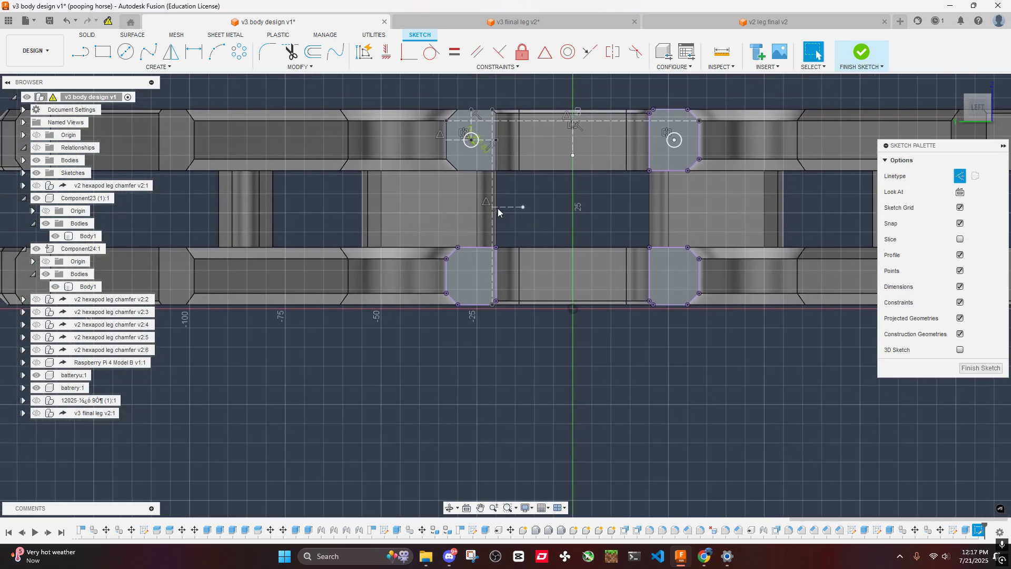
pyautogui.scroll(4, 337, 145)
pyautogui.click(604, 241)
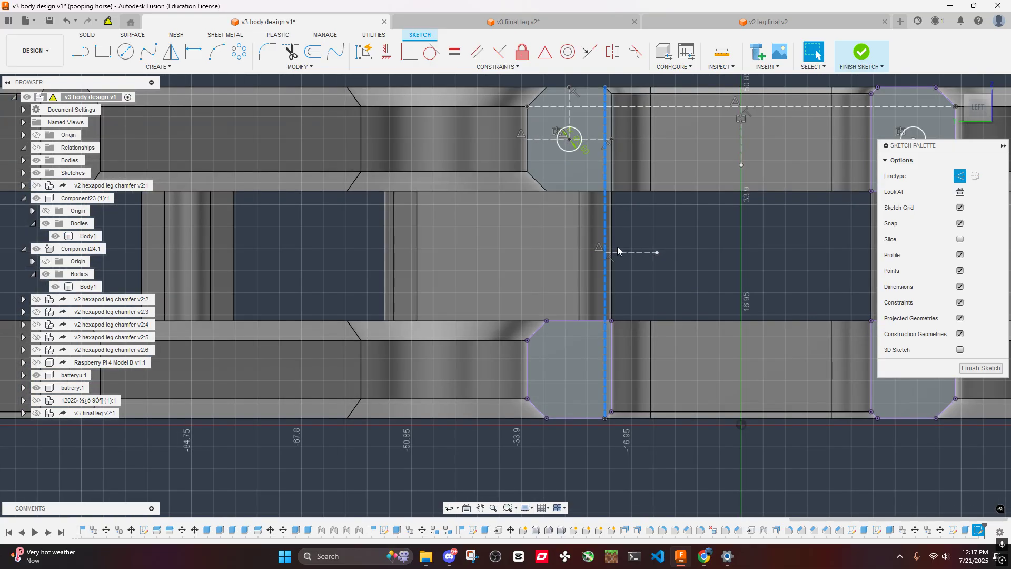
# - Try to draw a horizontal construction line about 13 mm long across the lower plate's arm end face
pyautogui.click(159, 67)
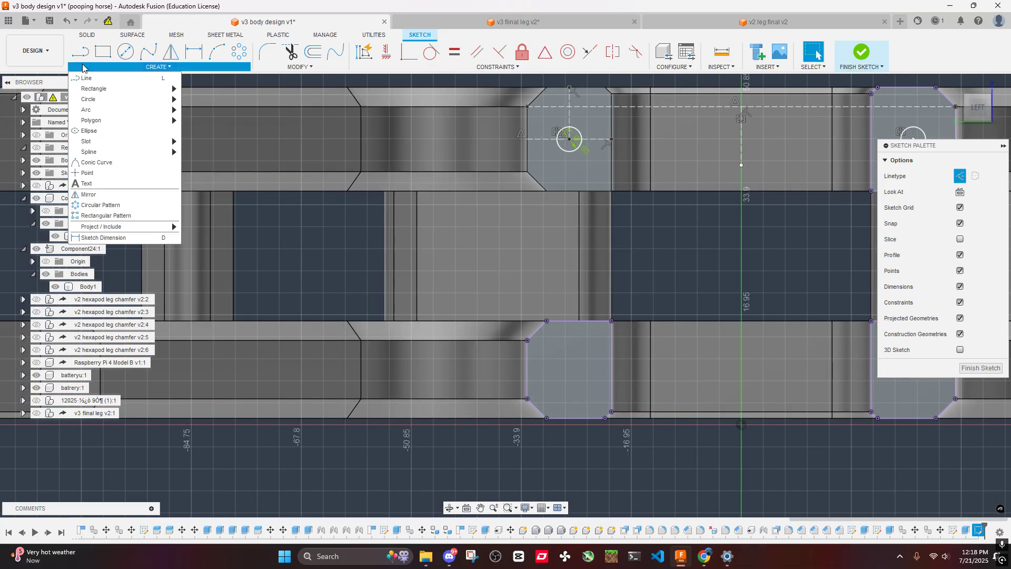
pyautogui.click(105, 81)
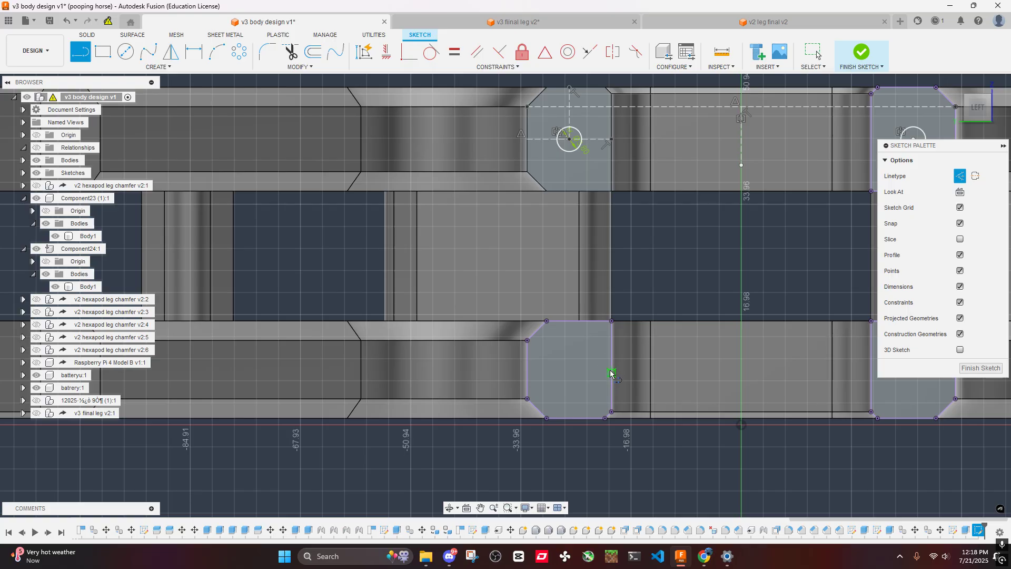
pyautogui.moveTo(612, 368); pyautogui.dragTo(528, 372)
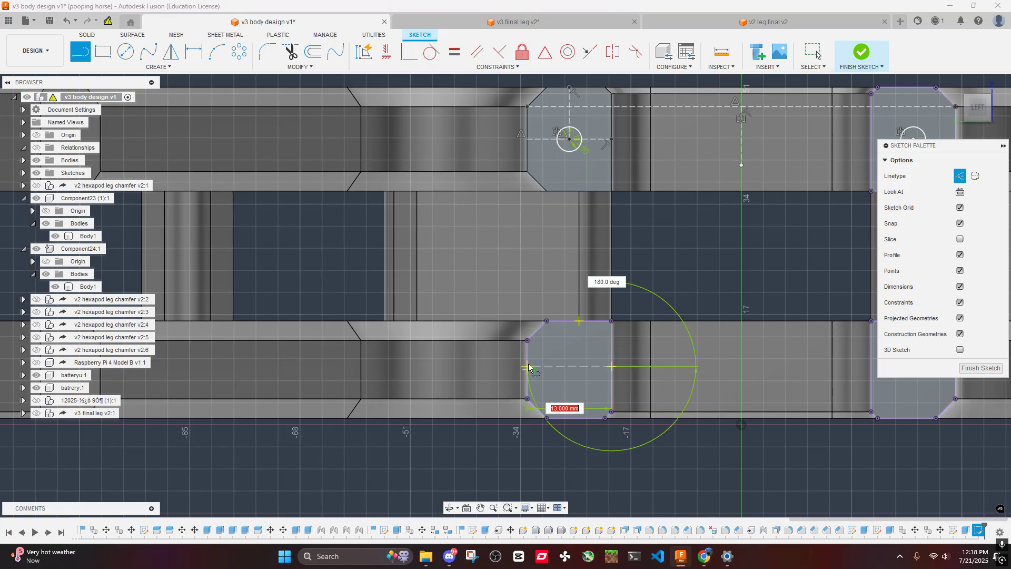
pyautogui.press('Escape')
pyautogui.scroll(3, 593, 349)
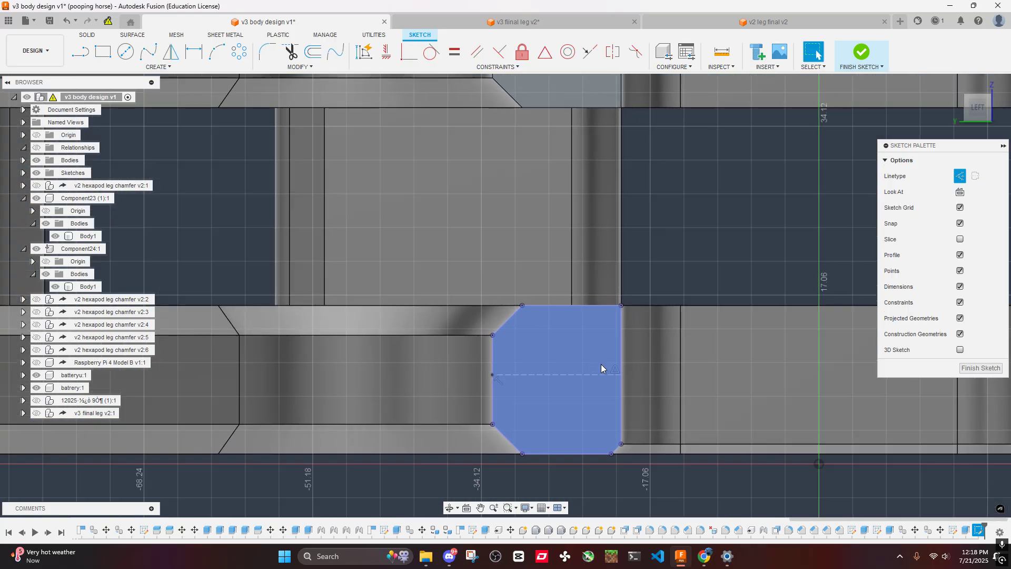
pyautogui.moveTo(508, 377); pyautogui.dragTo(477, 339, button='middle')
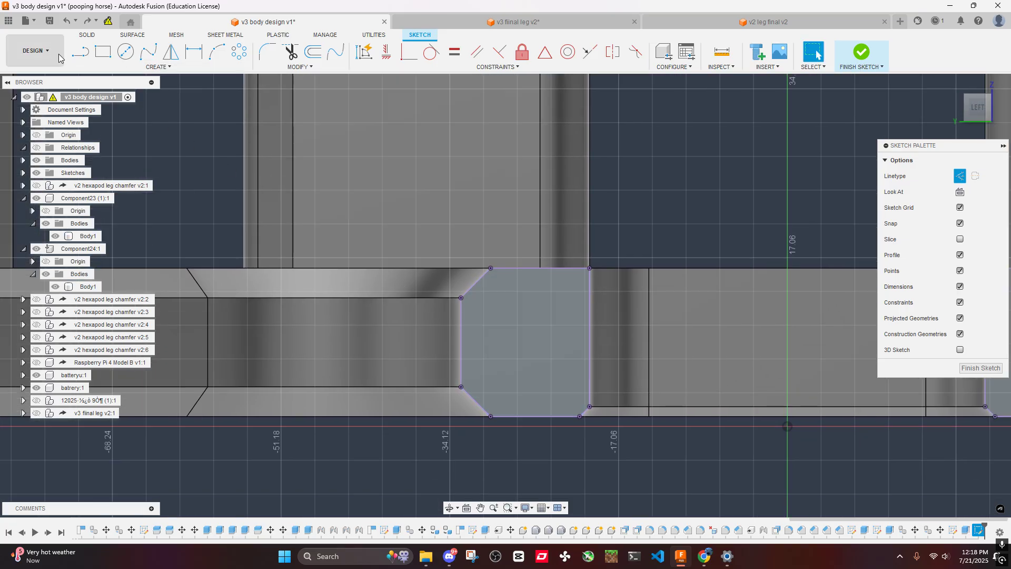
# - Examine how the circle and its construction lines are laid out on the upper plate's arm end face
pyautogui.click(87, 56)
pyautogui.scroll(-2, 610, 193)
pyautogui.moveTo(611, 193)
pyautogui.mouseDown(button='middle')
pyautogui.moveTo(573, 204)
pyautogui.moveTo(572, 337)
pyautogui.mouseUp(button='middle')
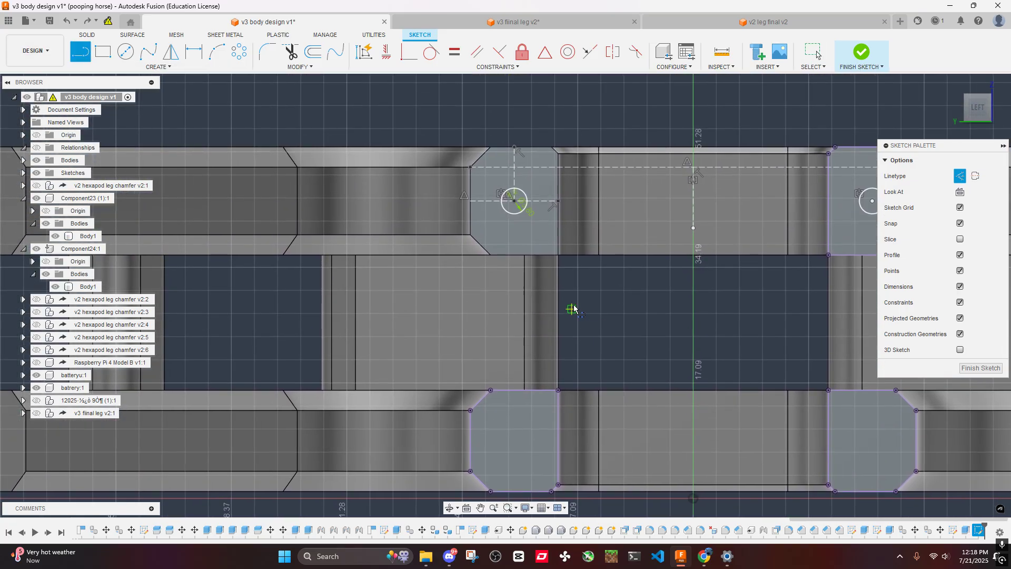
pyautogui.press('Escape')
pyautogui.scroll(3, 566, 205)
pyautogui.moveTo(542, 199); pyautogui.dragTo(535, 231, button='middle')
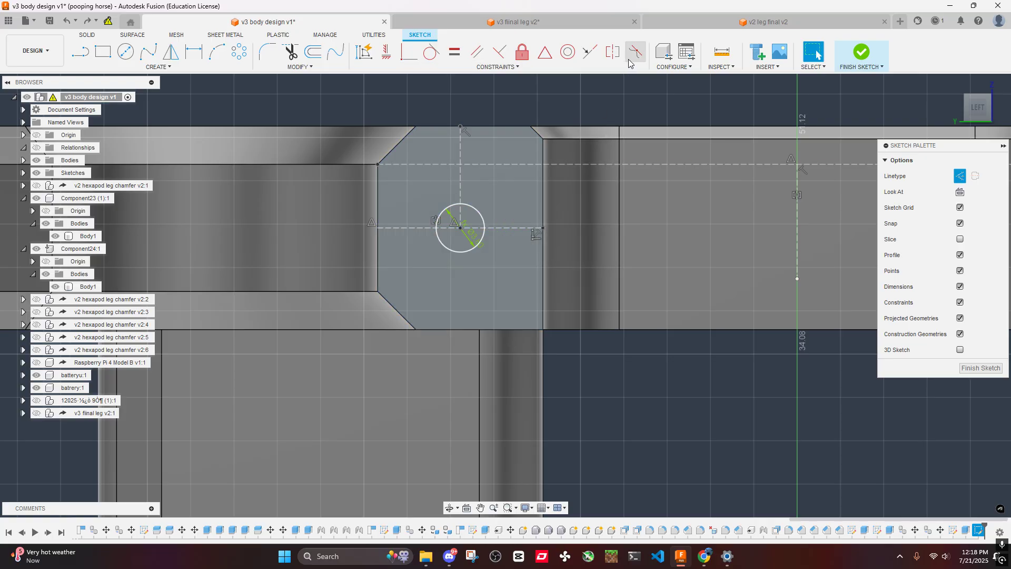
pyautogui.scroll(-3, 511, 269)
pyautogui.moveTo(547, 337); pyautogui.dragTo(571, 89, button='middle')
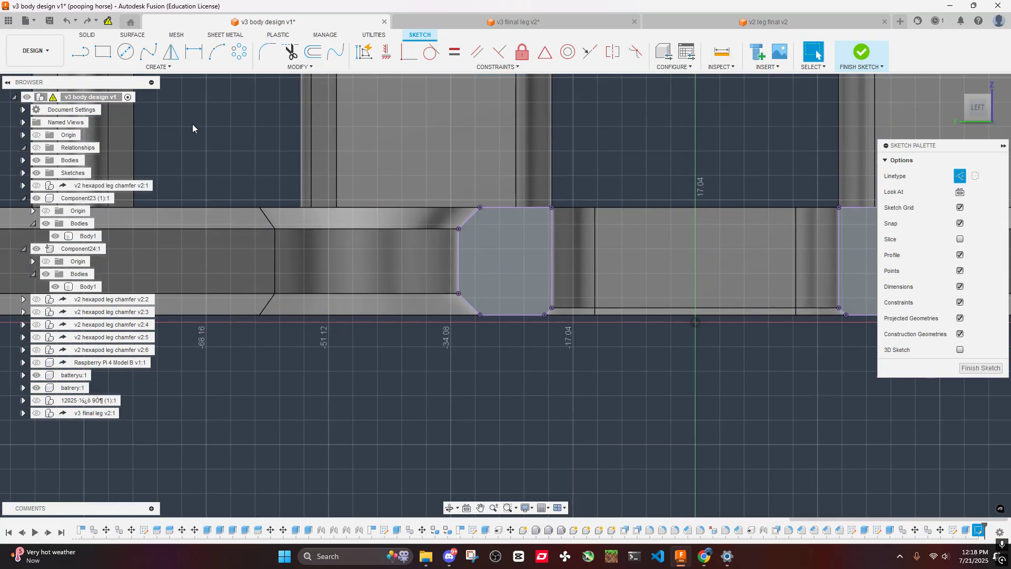
# - Draw a horizontal construction line across the lower arm end face from its outer edge's midpoint, plus a short vertical line up from its midpoint
pyautogui.click(82, 59)
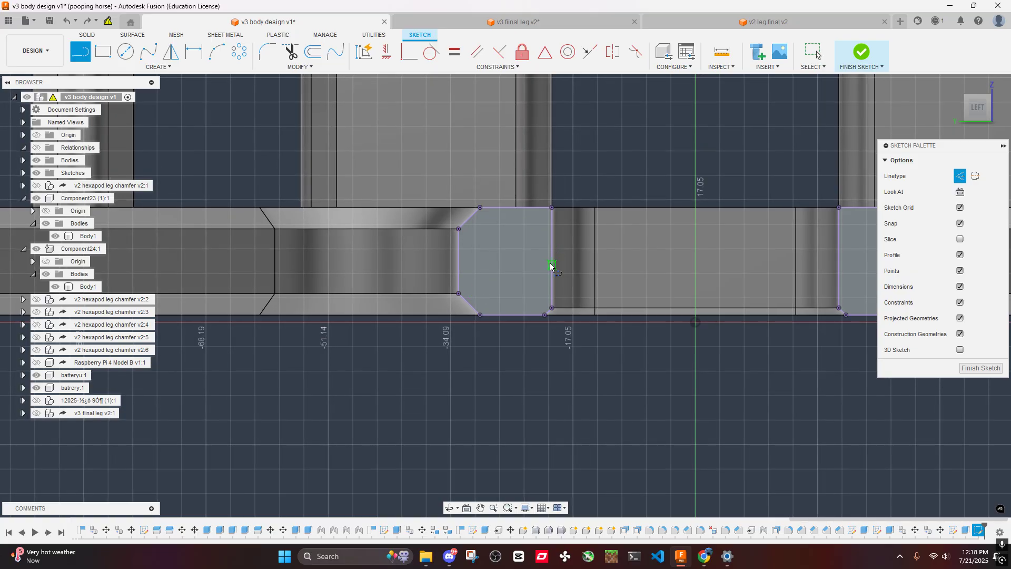
pyautogui.click(552, 208)
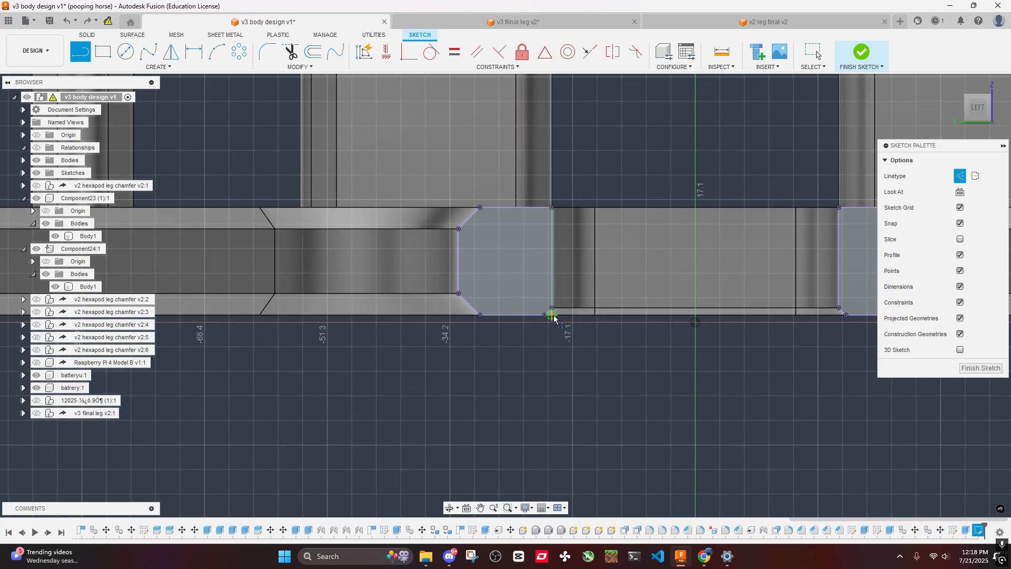
pyautogui.click(459, 261)
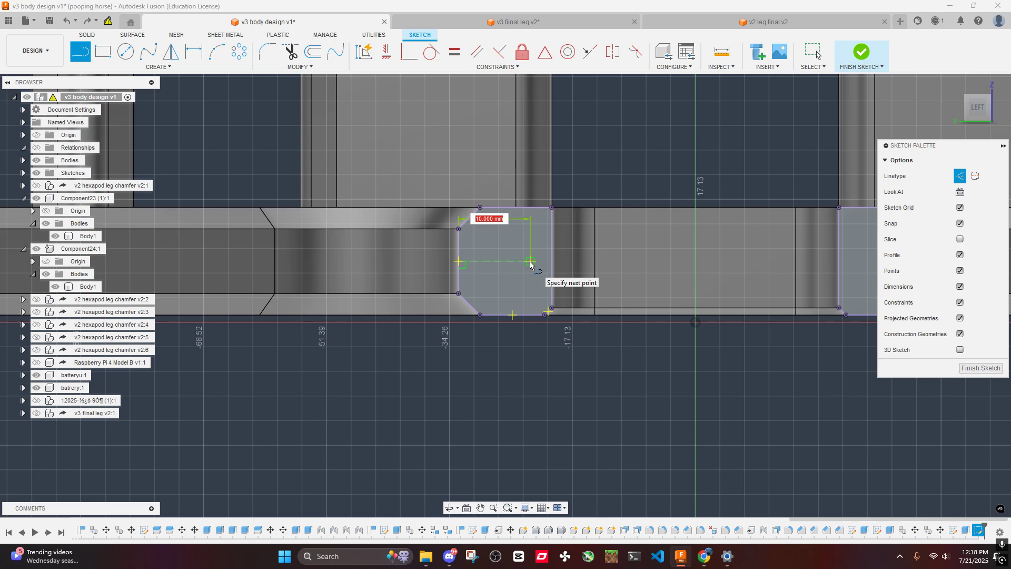
pyautogui.doubleClick(550, 259)
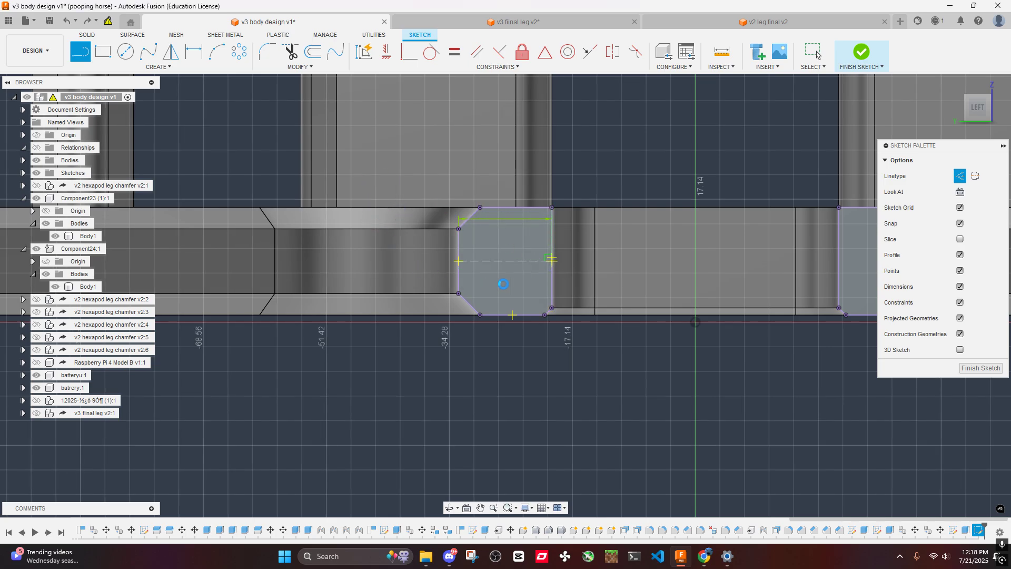
pyautogui.moveTo(482, 281)
pyautogui.mouseDown(button='middle')
pyautogui.moveTo(589, 346)
pyautogui.moveTo(449, 263)
pyautogui.mouseUp(button='middle')
pyautogui.scroll(4, 477, 273)
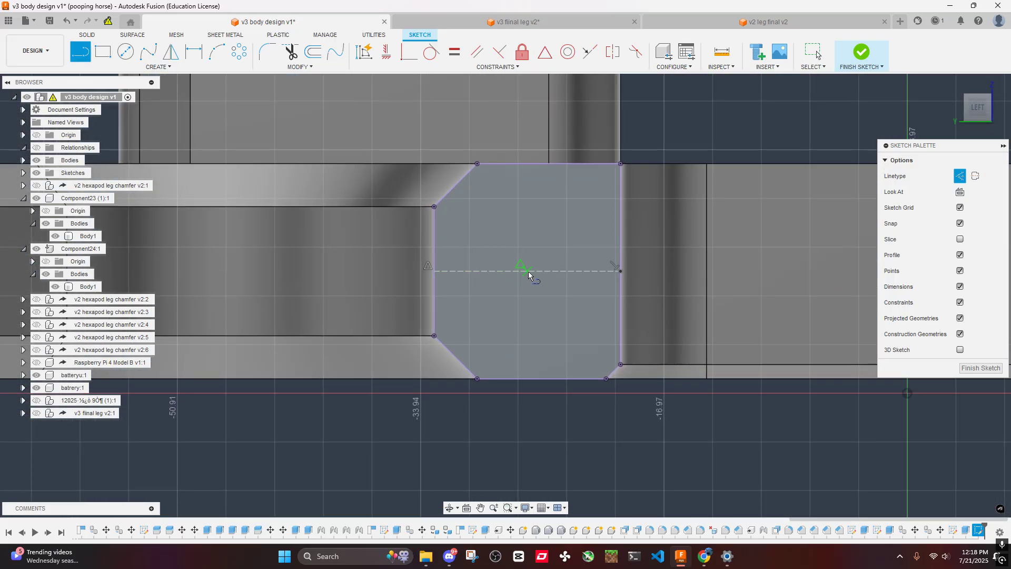
pyautogui.click(528, 271)
pyautogui.click(527, 232)
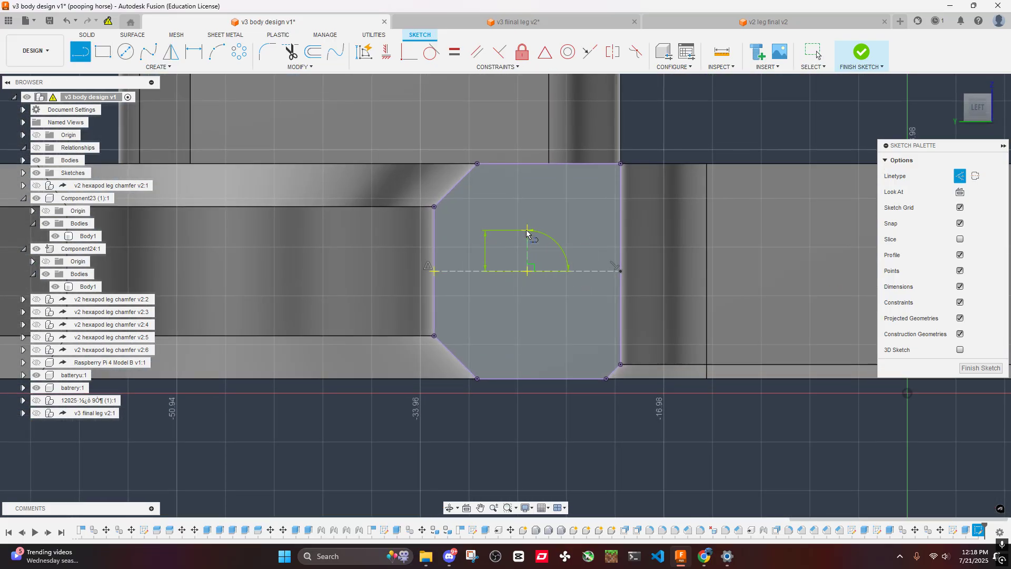
pyautogui.press('Escape')
# - Draw a circle centred on the horizontal construction line's midpoint with its diameter set to the parameter m3i (3.80 mm)
pyautogui.press('c')
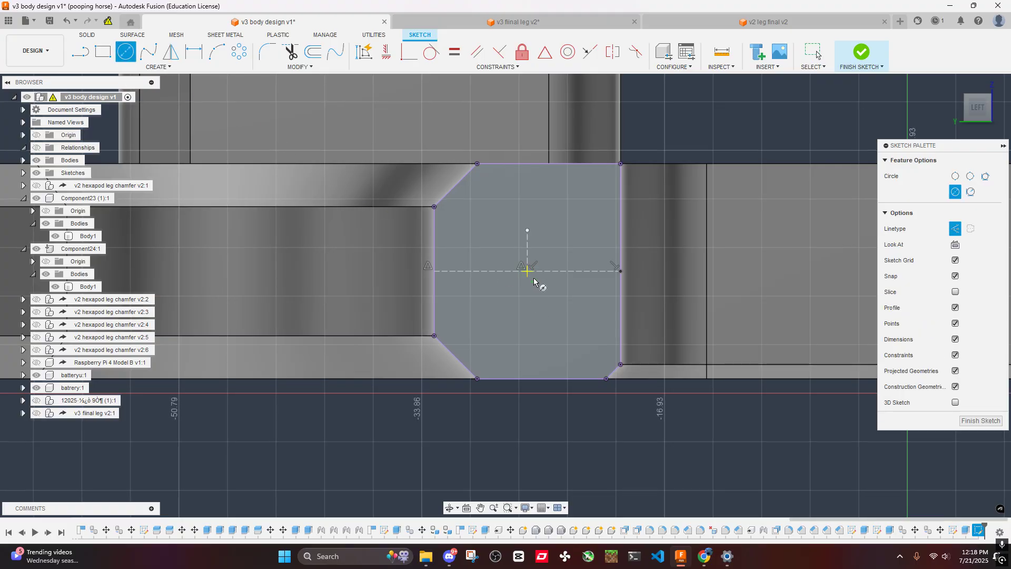
pyautogui.click(534, 278)
pyautogui.write('m3')
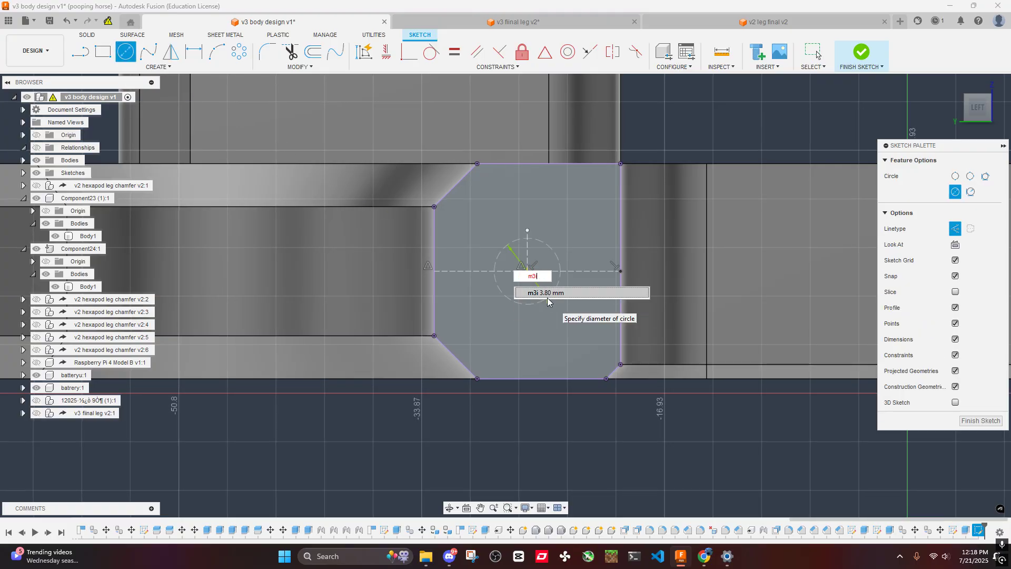
pyautogui.press('Return')
pyautogui.press('Escape')
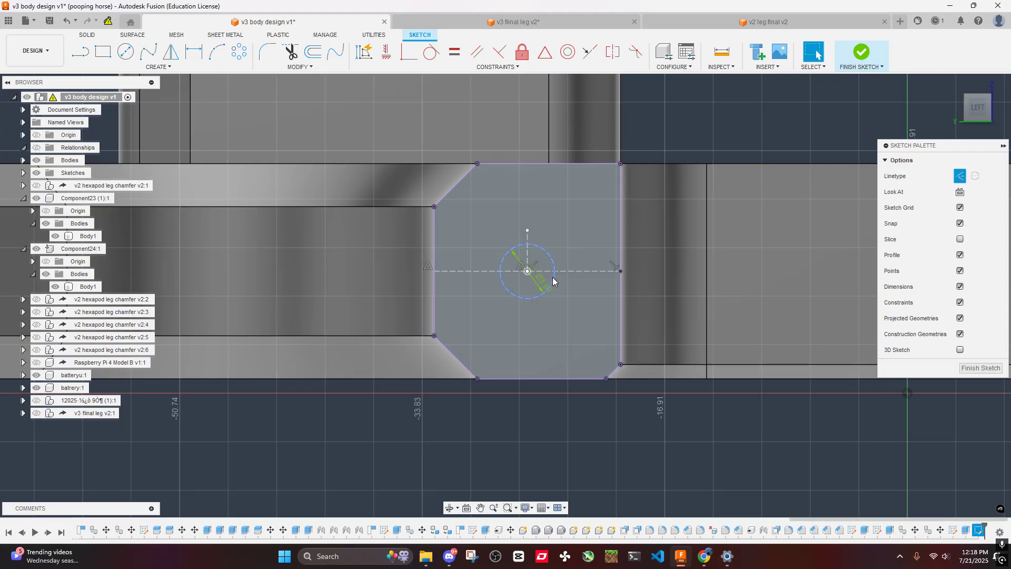
# - Convert the circle on the lower arm end face from construction to normal linetype
pyautogui.click(552, 279)
pyautogui.press('x')
pyautogui.click(721, 111)
pyautogui.scroll(-3, 671, 107)
pyautogui.moveTo(463, 182); pyautogui.dragTo(389, 236, button='middle')
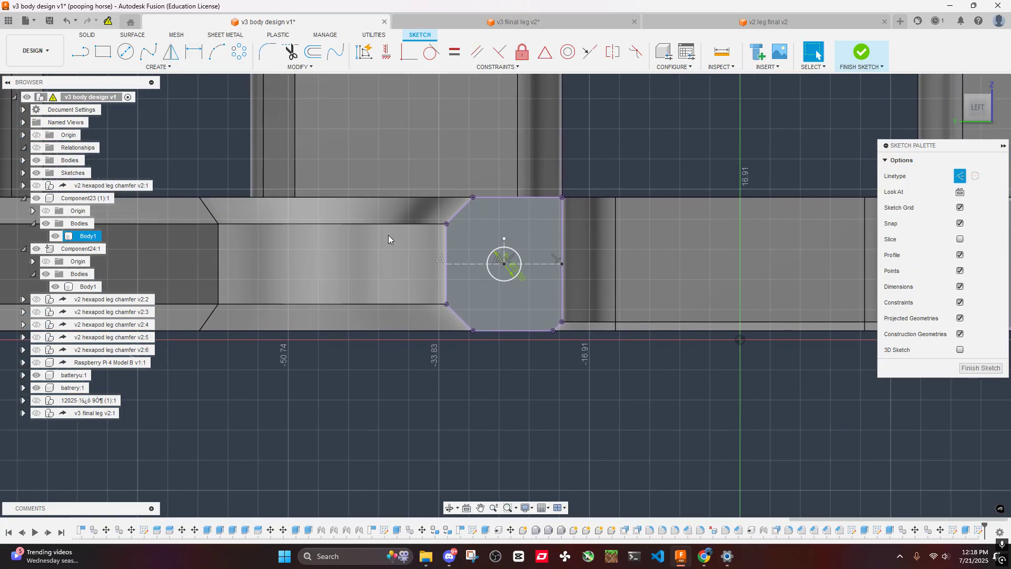
# - Mirror the lower plate's circle about the central vertical construction line onto the neighbouring arm end face
pyautogui.scroll(-10, 448, 188)
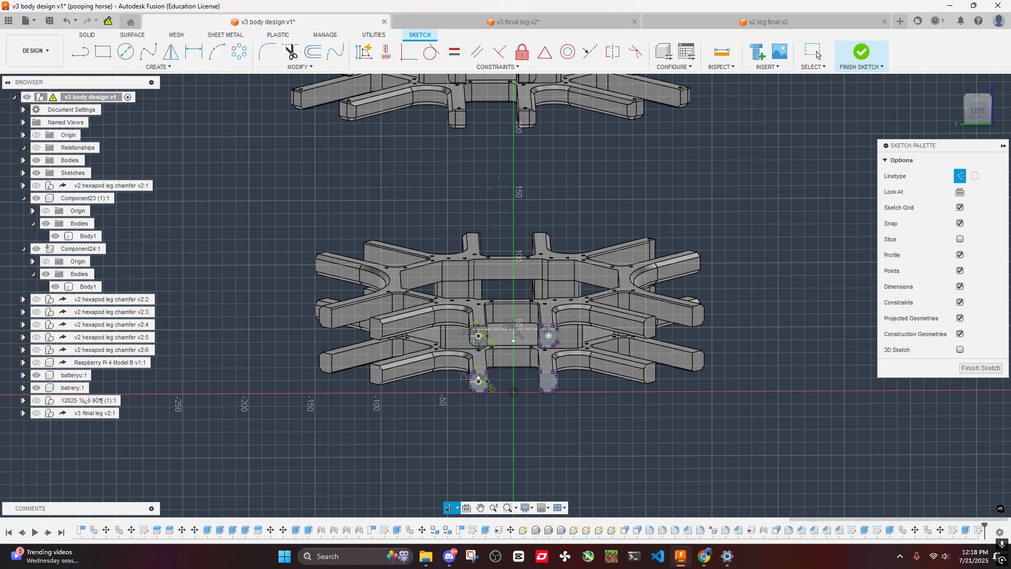
pyautogui.click(980, 109)
pyautogui.scroll(8, 513, 212)
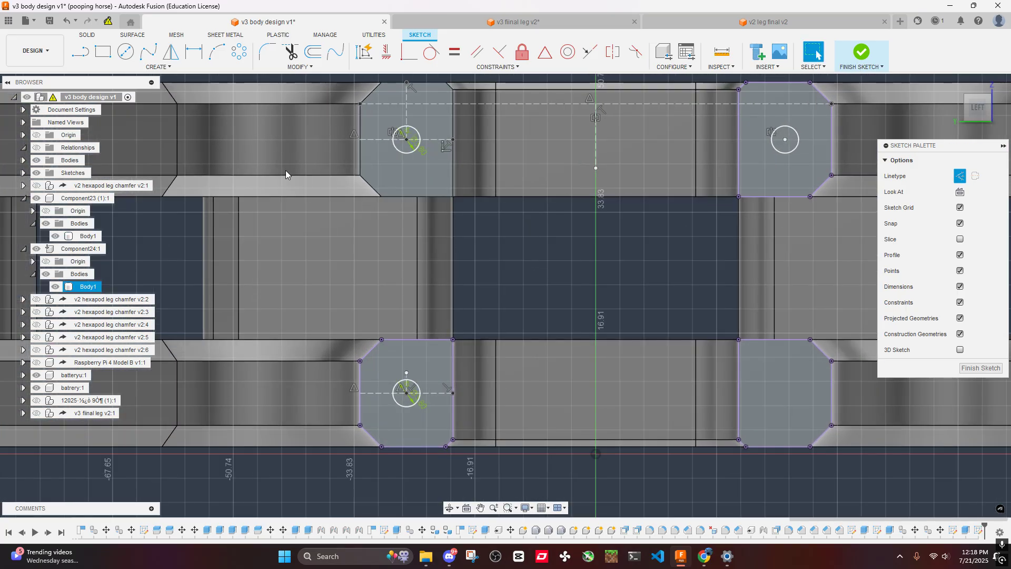
pyautogui.click(170, 52)
pyautogui.click(420, 390)
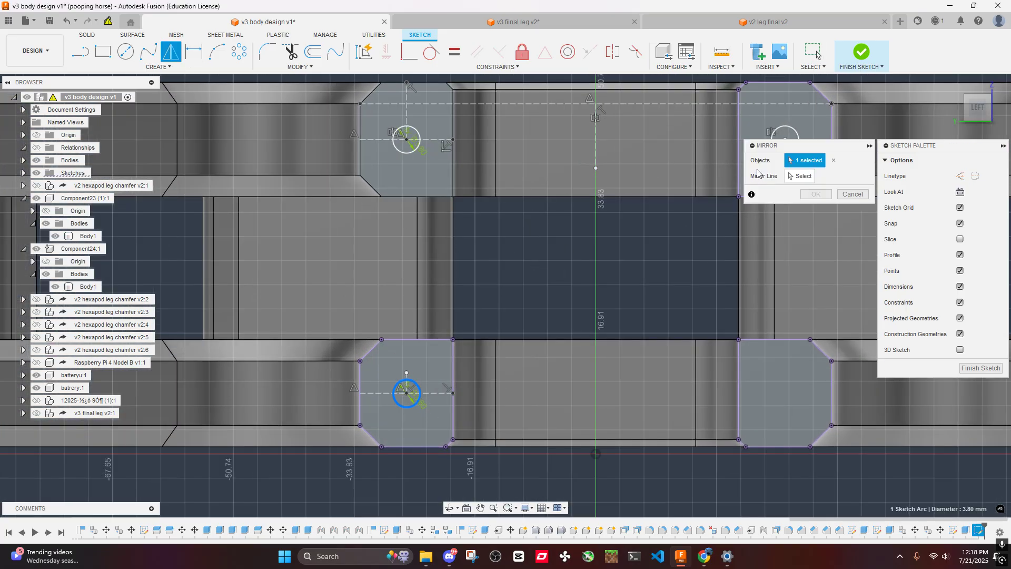
pyautogui.click(800, 176)
pyautogui.click(596, 138)
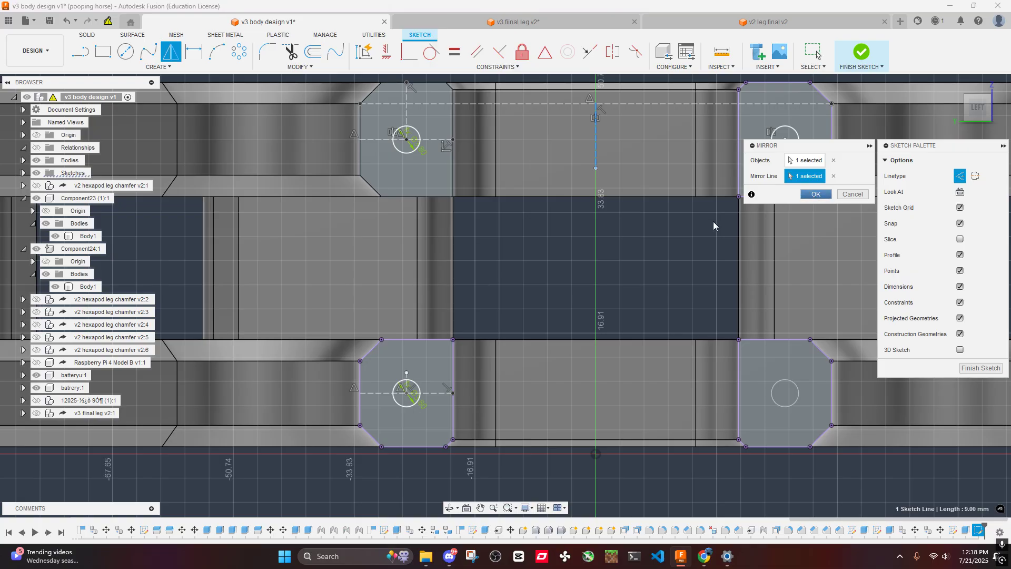
pyautogui.press('Return')
pyautogui.moveTo(724, 199); pyautogui.dragTo(631, 183, button='middle')
pyautogui.scroll(3, 714, 404)
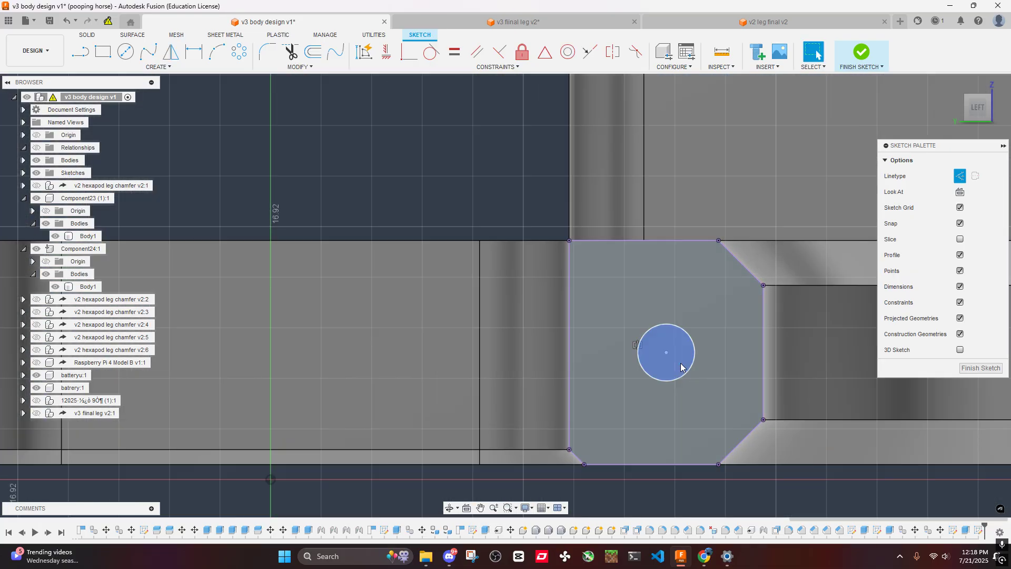
pyautogui.scroll(-5, 558, 290)
pyautogui.scroll(4, 558, 290)
pyautogui.scroll(-2, 510, 204)
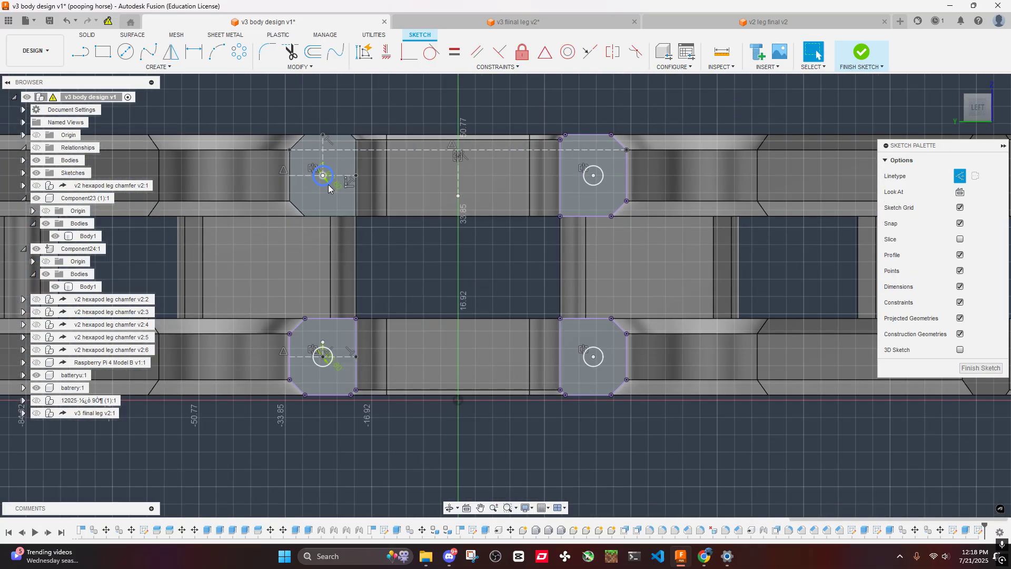
# - Extrude the four circle profiles on the arm end faces as a cut with a distance of -60 mm
pyautogui.scroll(5, 324, 179)
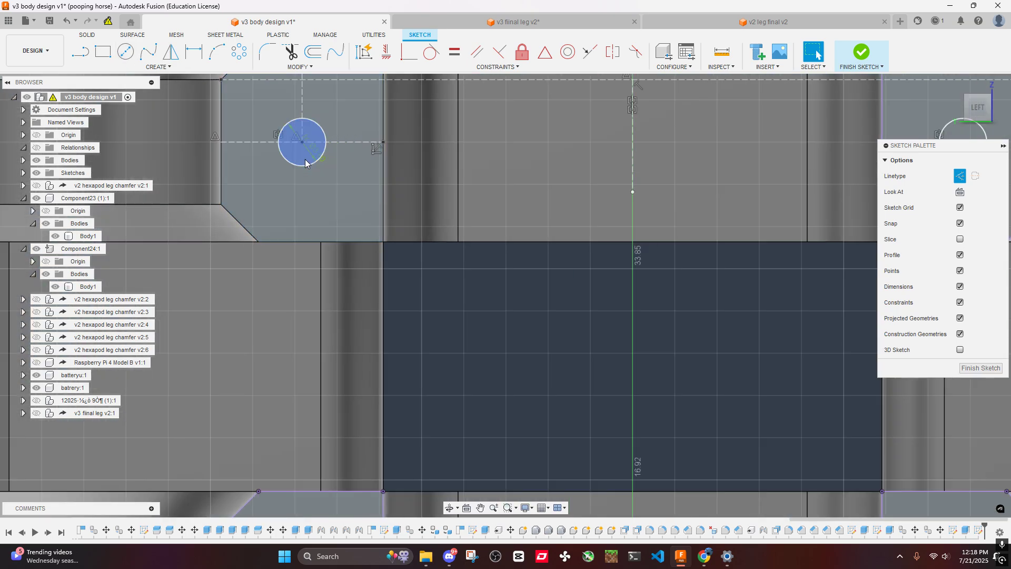
pyautogui.click(305, 159)
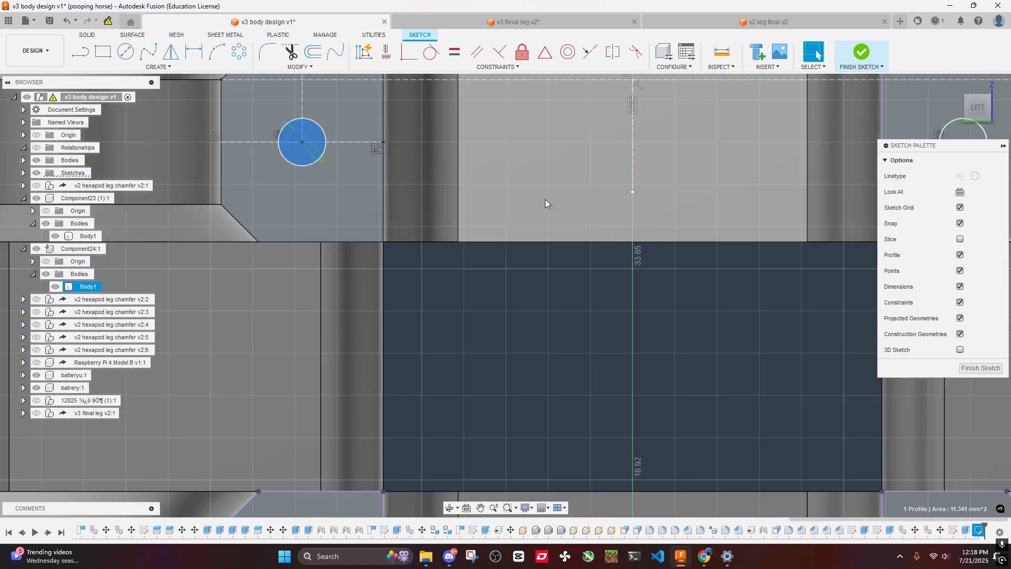
pyautogui.moveTo(737, 195); pyautogui.dragTo(425, 202, button='middle')
pyautogui.moveTo(626, 327); pyautogui.dragTo(647, 33, button='middle')
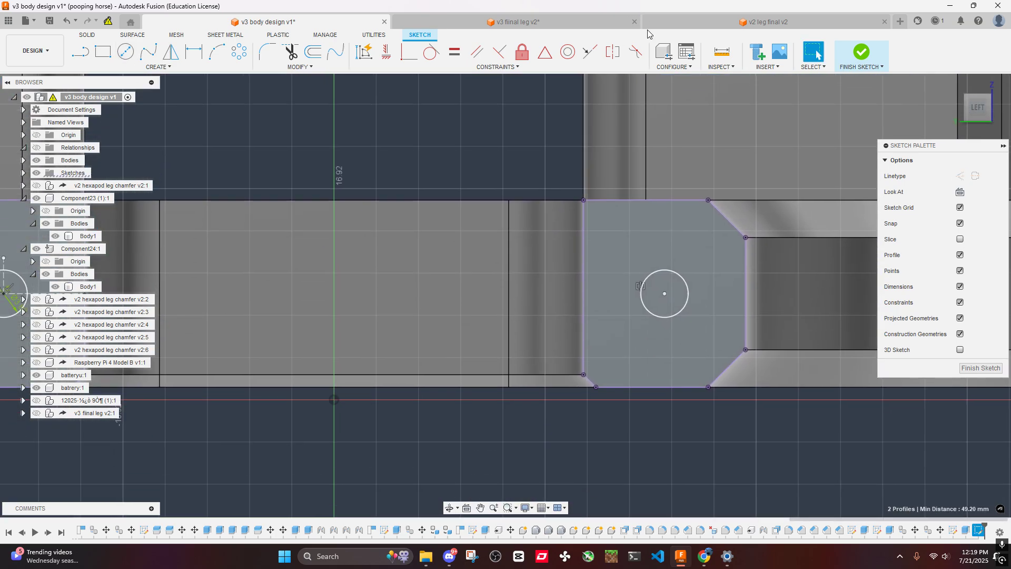
pyautogui.click(664, 307)
pyautogui.moveTo(487, 265)
pyautogui.mouseDown(button='middle')
pyautogui.moveTo(648, 266)
pyautogui.moveTo(852, 250)
pyautogui.mouseUp(button='middle')
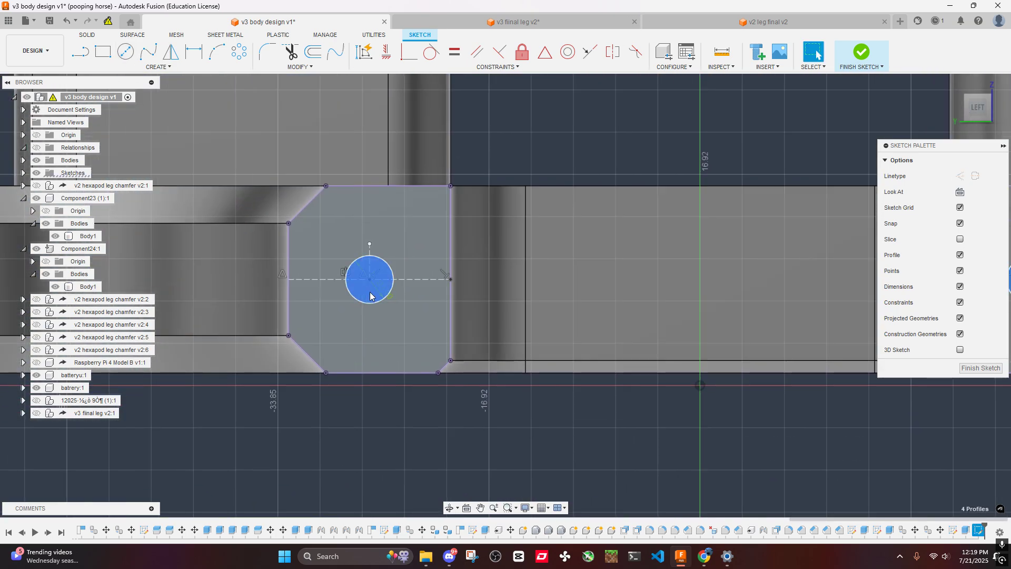
pyautogui.scroll(-3, 444, 298)
pyautogui.press('e')
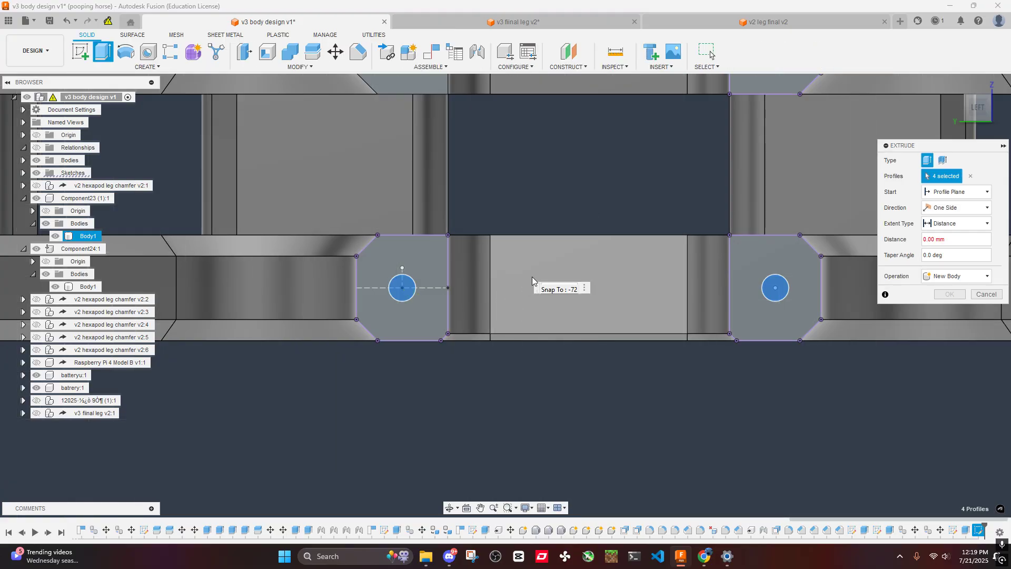
pyautogui.write('-60')
pyautogui.scroll(-3, 539, 186)
pyautogui.keyDown('shift'); pyautogui.moveTo(564, 176); pyautogui.dragTo(604, 219, button='middle'); pyautogui.keyUp('shift')
pyautogui.scroll(-5, 653, 217)
pyautogui.moveTo(709, 202); pyautogui.dragTo(475, 299, button='middle')
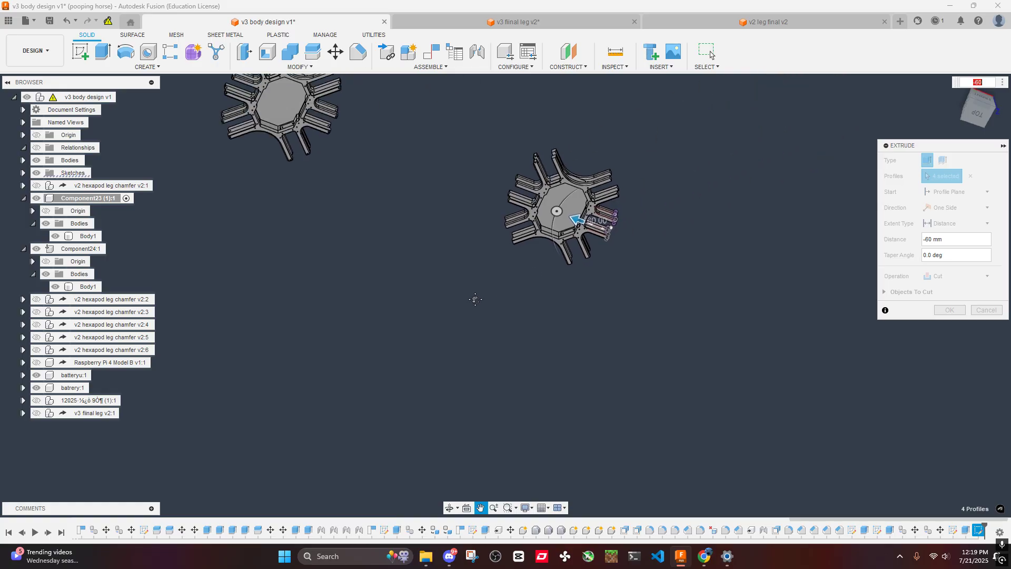
pyautogui.scroll(10, 582, 221)
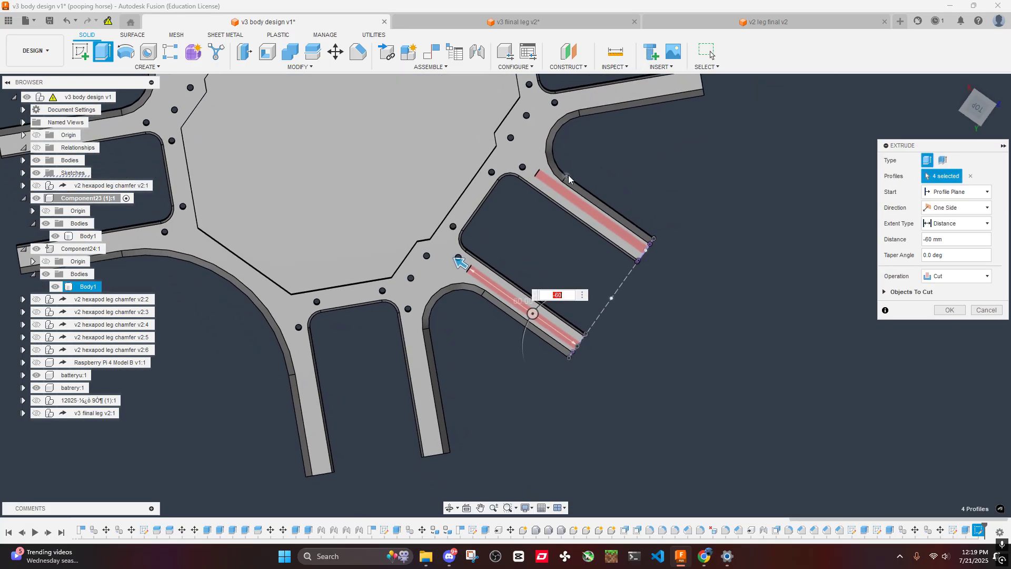
pyautogui.scroll(3, 568, 176)
pyautogui.scroll(-5, 632, 180)
pyautogui.keyDown('shift'); pyautogui.moveTo(631, 180); pyautogui.dragTo(620, 132, button='middle'); pyautogui.keyUp('shift')
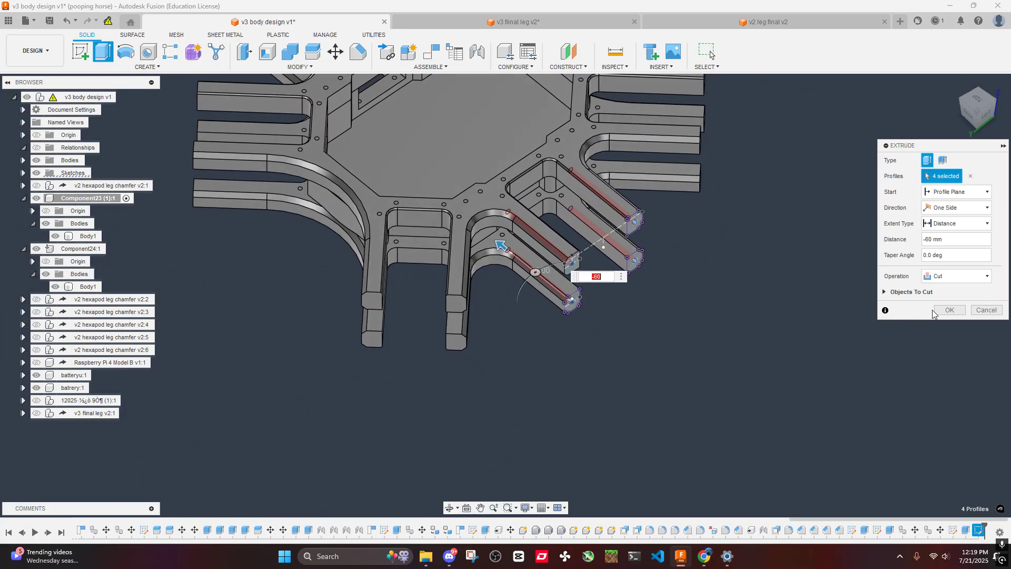
pyautogui.click(949, 310)
# - Examine the new holes in the arm ends and the arms on the opposite side of both plates
pyautogui.keyDown('shift'); pyautogui.moveTo(598, 264); pyautogui.dragTo(737, 245, button='middle'); pyautogui.keyUp('shift')
pyautogui.scroll(3, 759, 258)
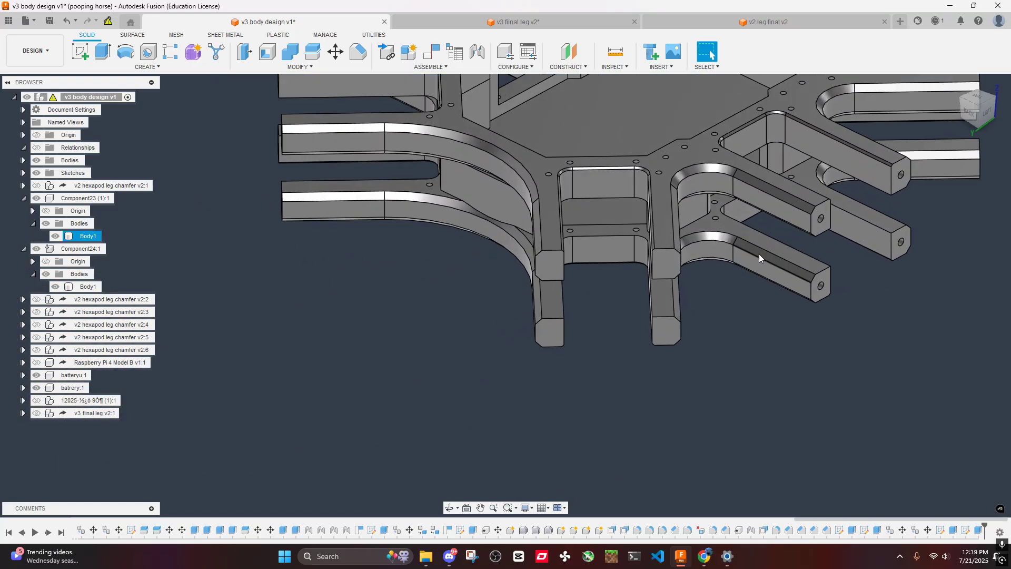
pyautogui.moveTo(796, 201); pyautogui.dragTo(601, 265, button='middle')
pyautogui.scroll(-3, 601, 265)
pyautogui.keyDown('shift'); pyautogui.moveTo(496, 199); pyautogui.dragTo(560, 196, button='middle'); pyautogui.keyUp('shift')
pyautogui.keyDown('shift'); pyautogui.moveTo(398, 215); pyautogui.dragTo(313, 197, button='middle'); pyautogui.keyUp('shift')
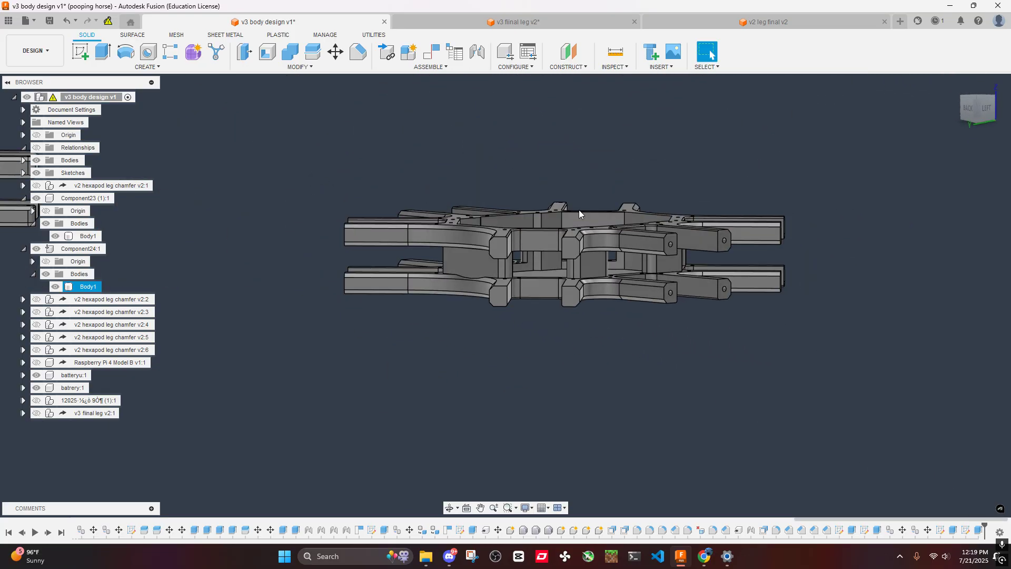
pyautogui.keyDown('shift'); pyautogui.moveTo(579, 213); pyautogui.dragTo(605, 173, button='middle'); pyautogui.keyUp('shift')
pyautogui.scroll(8, 631, 200)
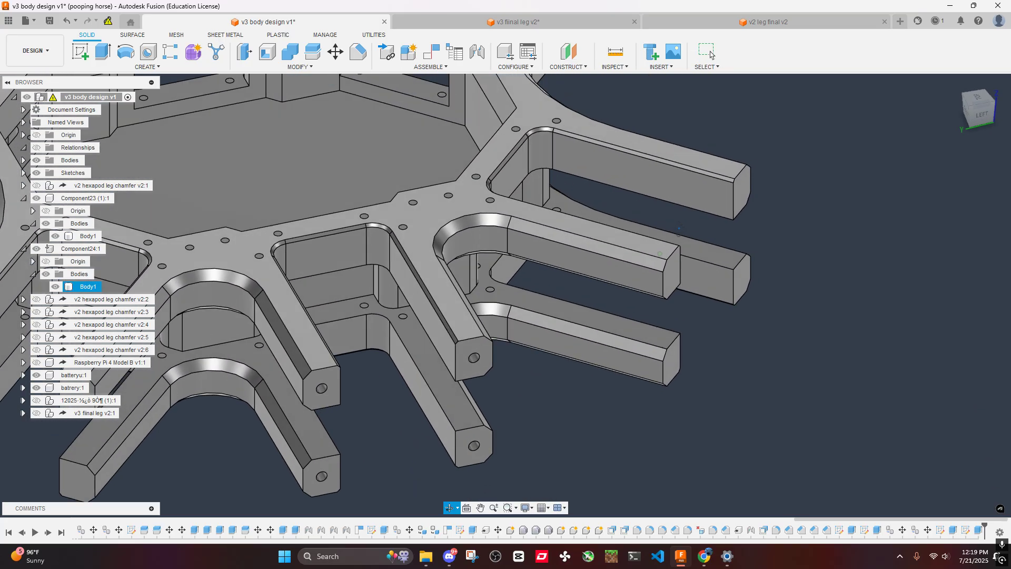
pyautogui.scroll(-1, 531, 350)
pyautogui.moveTo(519, 358); pyautogui.dragTo(649, 191, button='middle')
pyautogui.scroll(-3, 650, 192)
pyautogui.scroll(5, 650, 191)
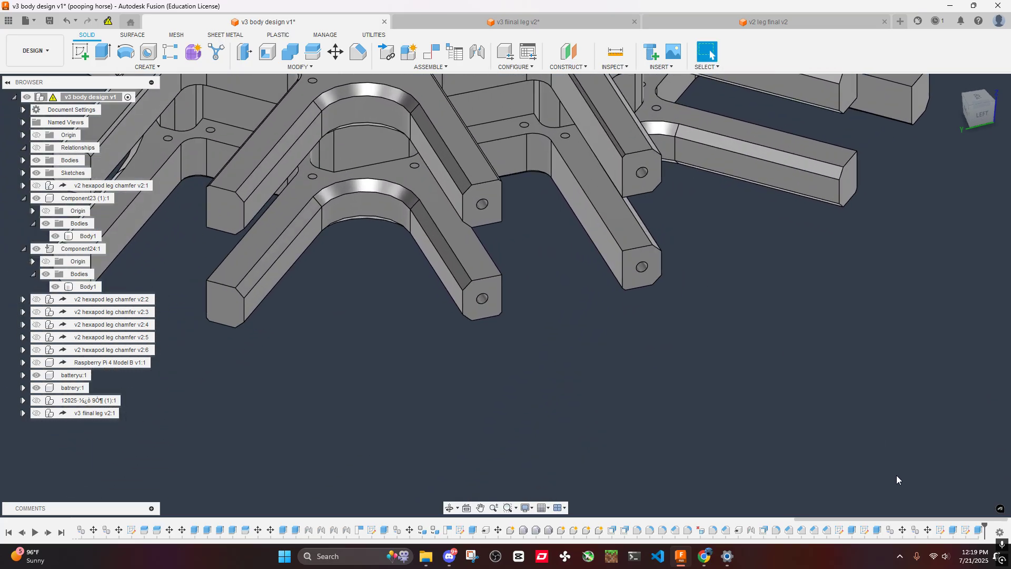
# - Edit the arm hole cut, extending its distance to -340 mm across the body and through the opposite arms
pyautogui.doubleClick(981, 531)
pyautogui.scroll(-3, 621, 337)
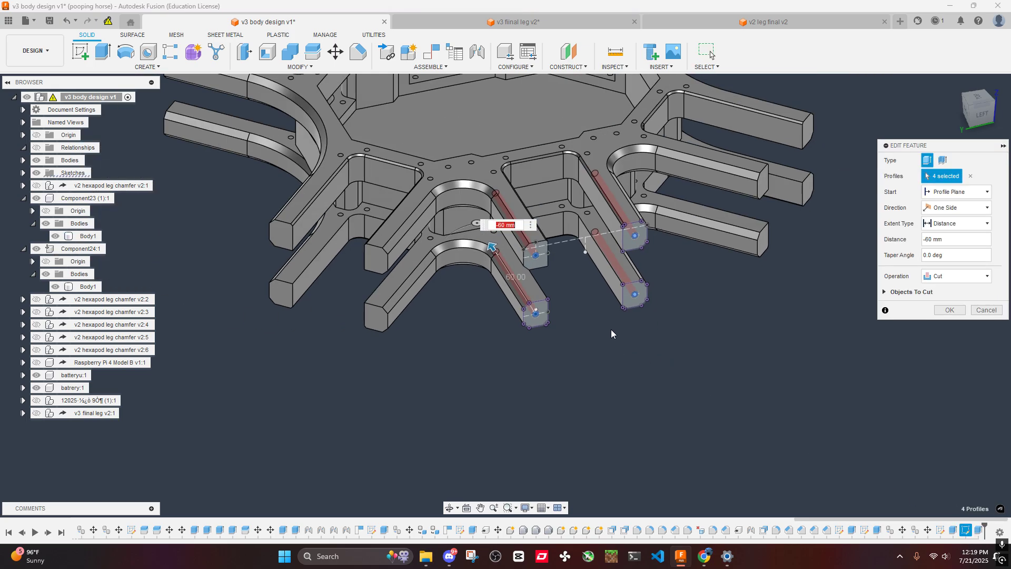
pyautogui.keyDown('shift'); pyautogui.moveTo(611, 333); pyautogui.dragTo(654, 248, button='middle'); pyautogui.keyUp('shift')
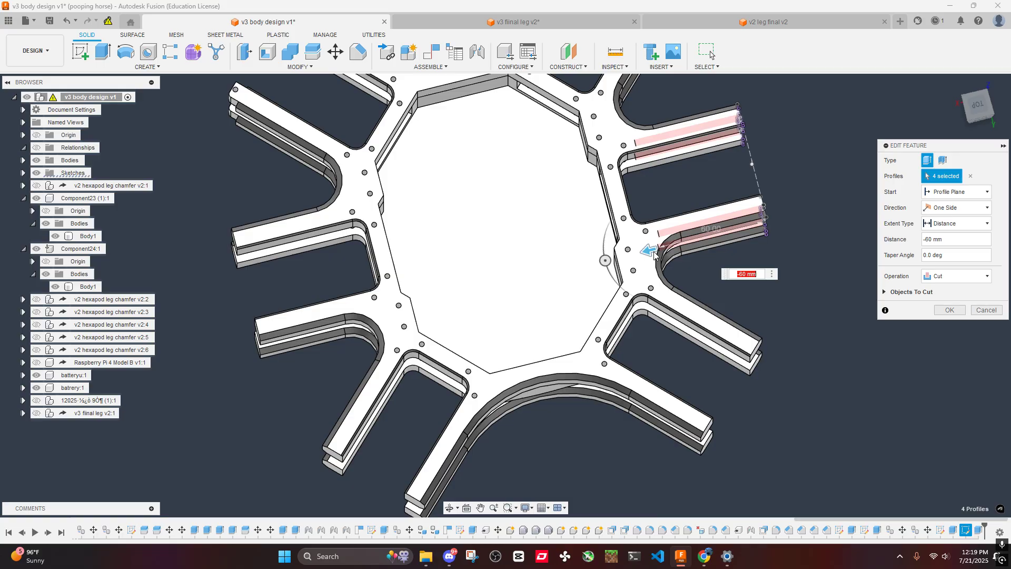
pyautogui.moveTo(649, 248); pyautogui.dragTo(157, 370)
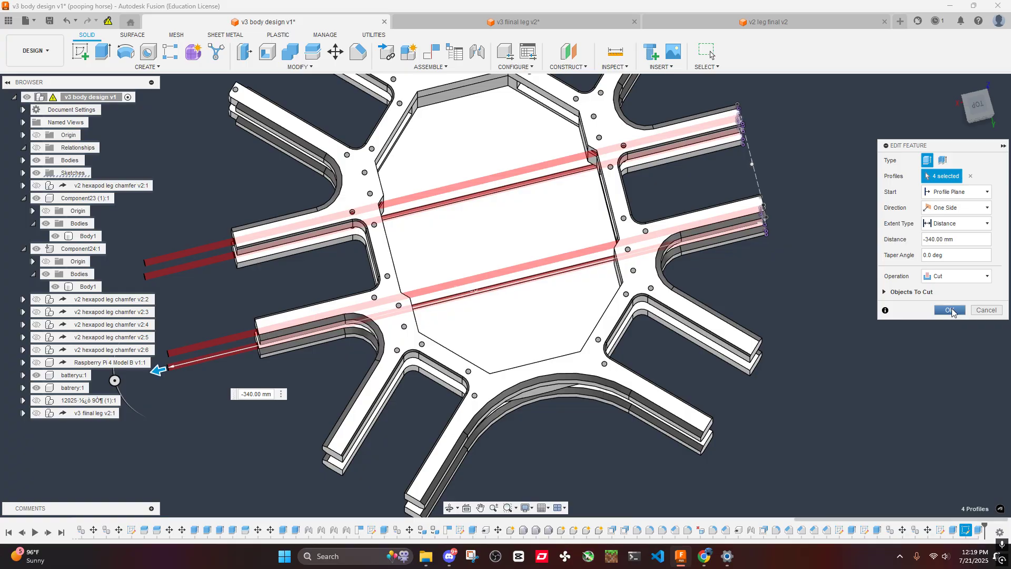
pyautogui.click(951, 309)
# - Check the extended cut across the plates and undo the distance change
pyautogui.scroll(-5, 717, 288)
pyautogui.moveTo(576, 256)
pyautogui.keyDown('shift'); pyautogui.mouseDown(button='middle')
pyautogui.moveTo(589, 227)
pyautogui.moveTo(587, 258)
pyautogui.mouseUp(button='middle'); pyautogui.keyUp('shift')
pyautogui.scroll(8, 586, 257)
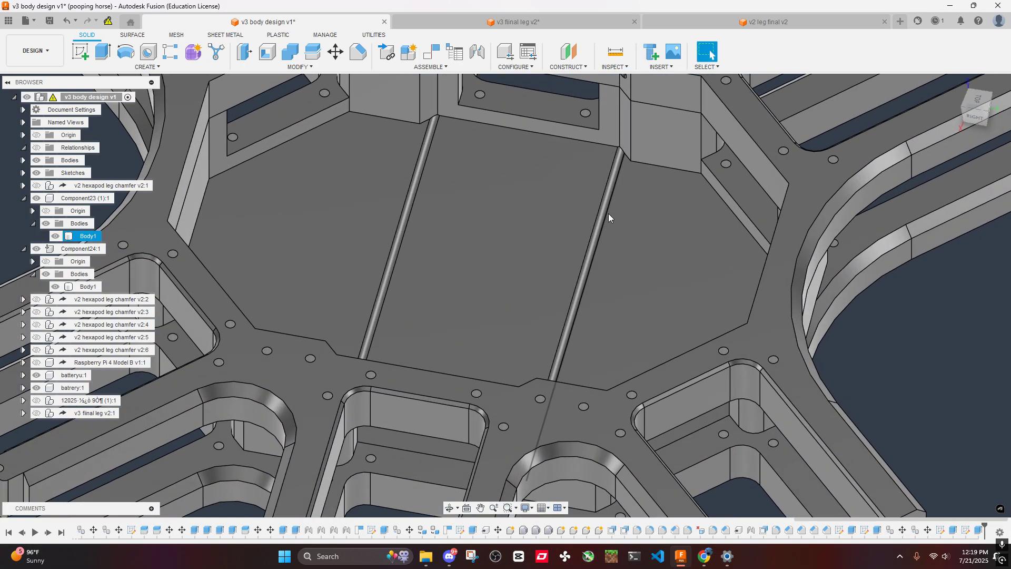
pyautogui.scroll(-5, 608, 213)
pyautogui.keyDown('shift'); pyautogui.moveTo(608, 213); pyautogui.dragTo(545, 188, button='middle'); pyautogui.keyUp('shift')
pyautogui.scroll(6, 591, 181)
pyautogui.scroll(-6, 583, 186)
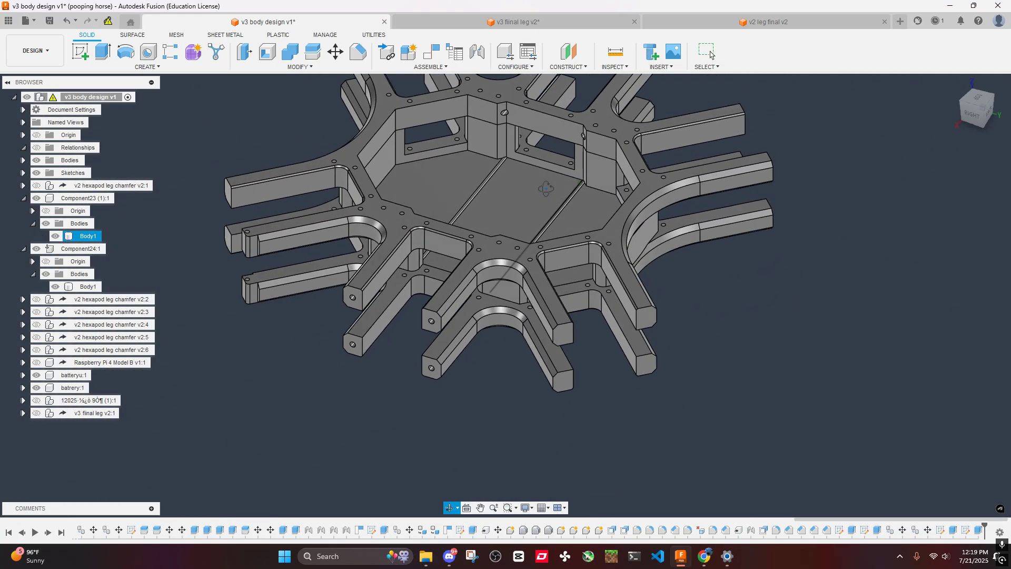
pyautogui.hotkey('ctrl', 'z')
# - Create a sketch on the upper plate's arm end face opposite the drilled arms and view it straight on
pyautogui.keyDown('shift'); pyautogui.moveTo(643, 145); pyautogui.dragTo(668, 136, button='middle'); pyautogui.keyUp('shift')
pyautogui.scroll(6, 602, 279)
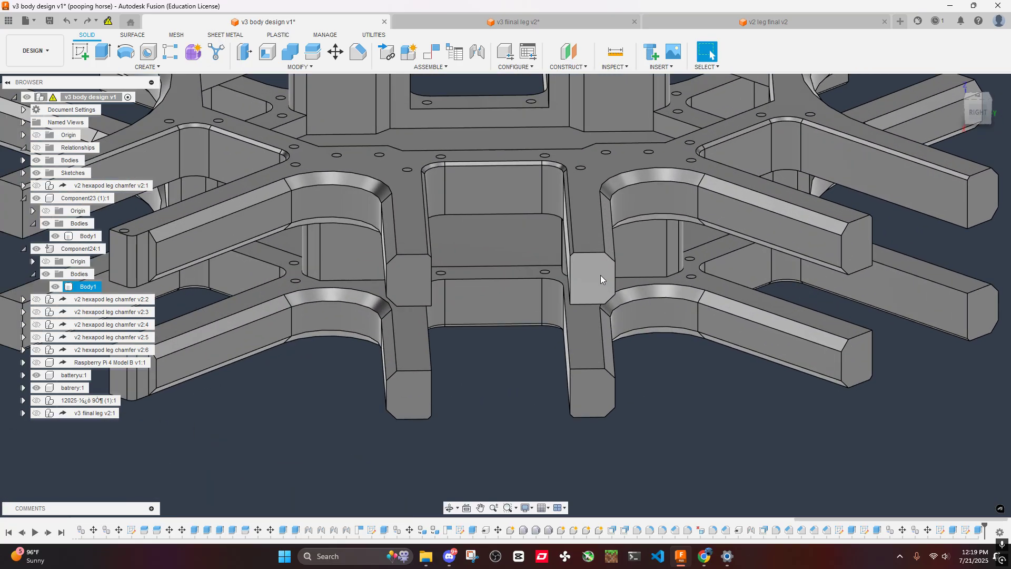
pyautogui.rightClick(601, 279)
pyautogui.click(590, 330)
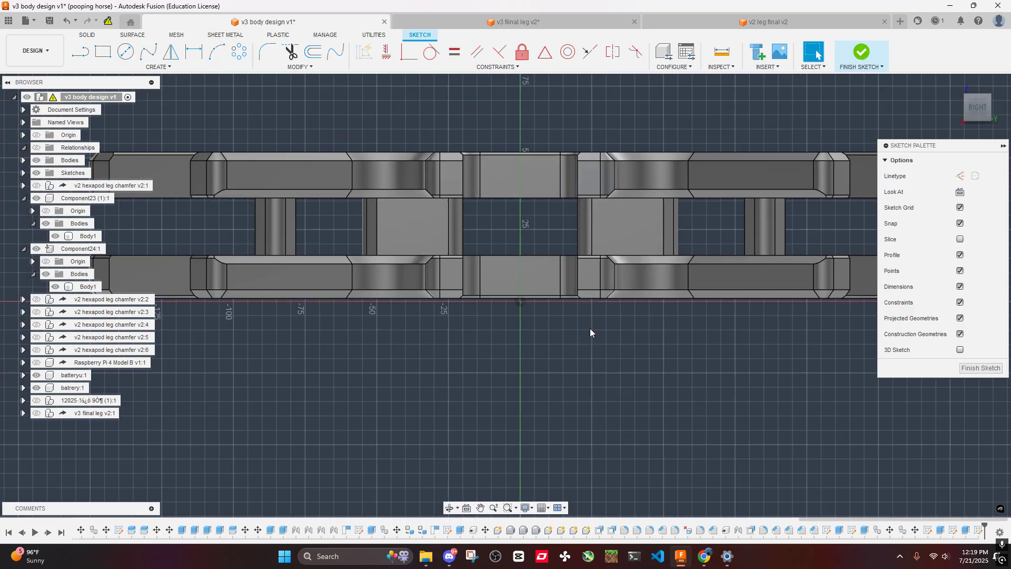
pyautogui.moveTo(590, 332)
pyautogui.keyDown('shift'); pyautogui.mouseDown(button='middle')
pyautogui.moveTo(498, 222)
pyautogui.moveTo(555, 200)
pyautogui.moveTo(559, 218)
pyautogui.mouseUp(button='middle'); pyautogui.keyUp('shift')
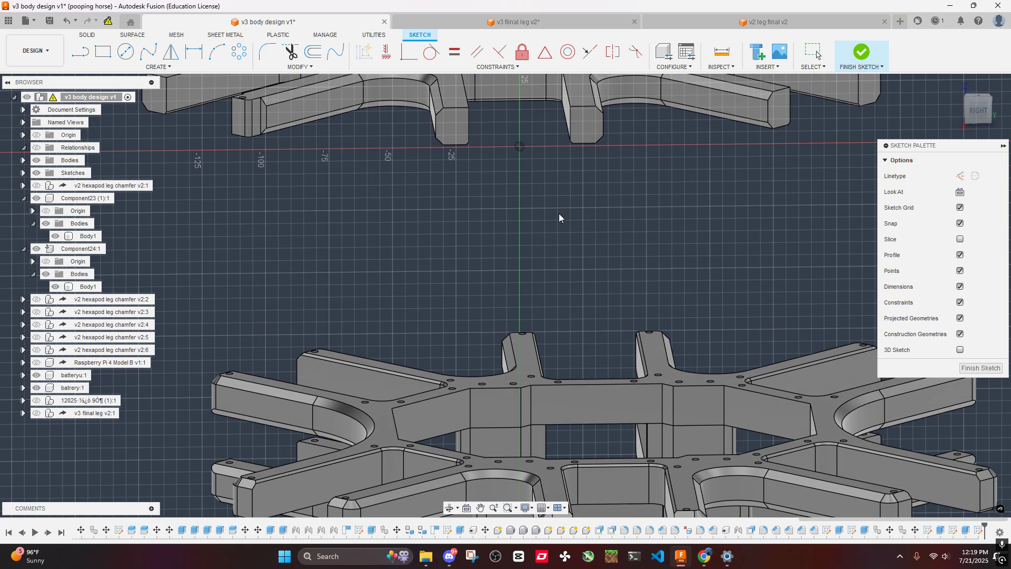
pyautogui.scroll(-3, 566, 221)
pyautogui.click(592, 415)
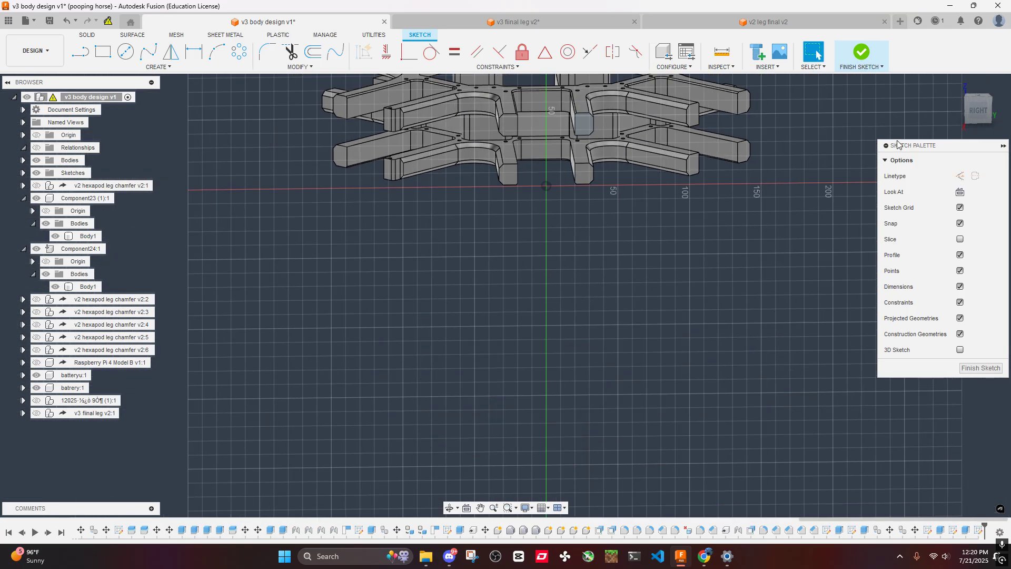
pyautogui.click(976, 117)
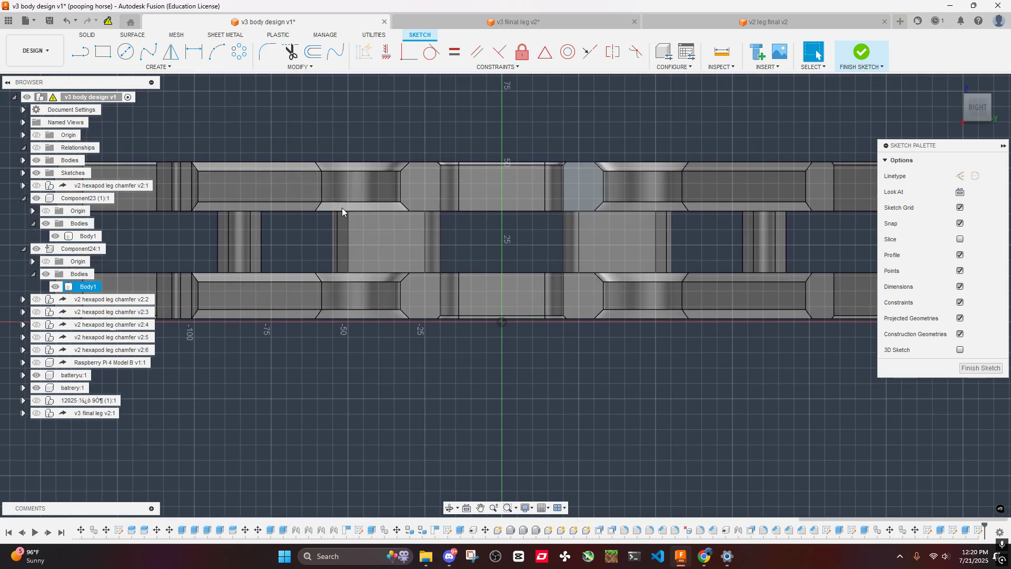
# - Project the other three arm end faces on this side into the sketch and finish it
pyautogui.press('p')
pyautogui.click(416, 188)
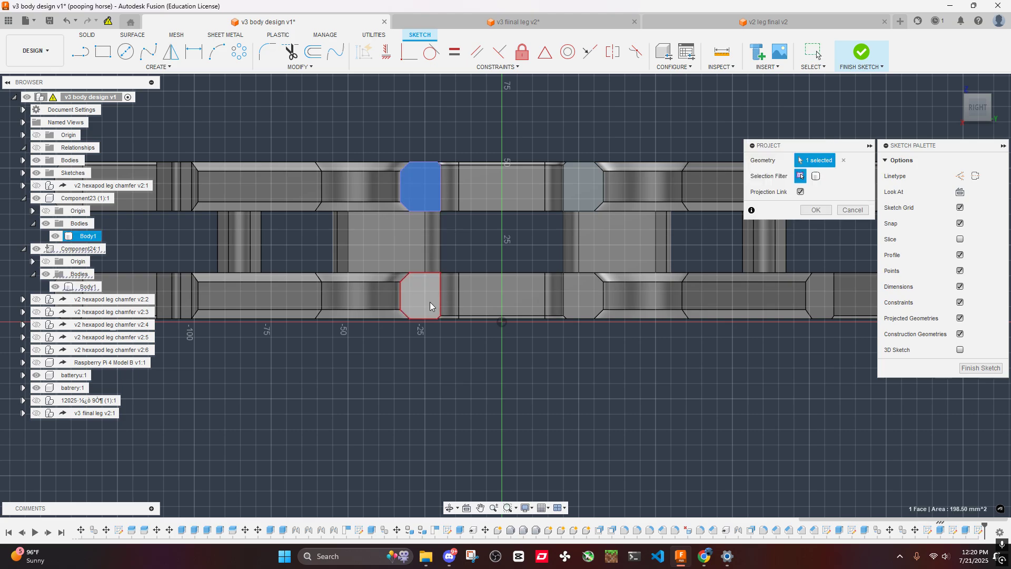
pyautogui.click(574, 298)
pyautogui.press('Return')
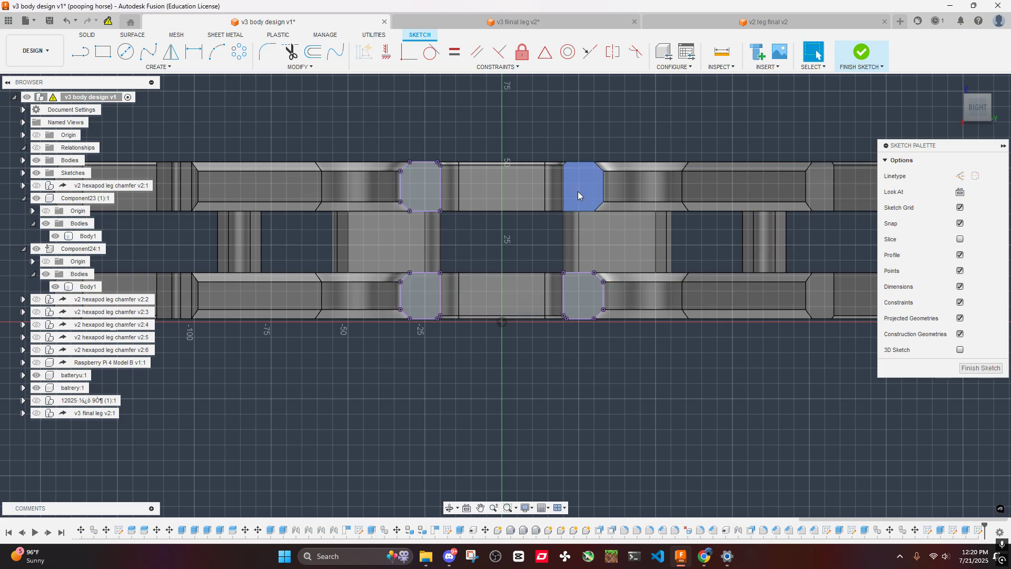
pyautogui.scroll(-4, 596, 191)
pyautogui.moveTo(596, 190)
pyautogui.keyDown('shift'); pyautogui.mouseDown(button='middle')
pyautogui.moveTo(511, 226)
pyautogui.moveTo(474, 274)
pyautogui.mouseUp(button='middle'); pyautogui.keyUp('shift')
pyautogui.click(855, 59)
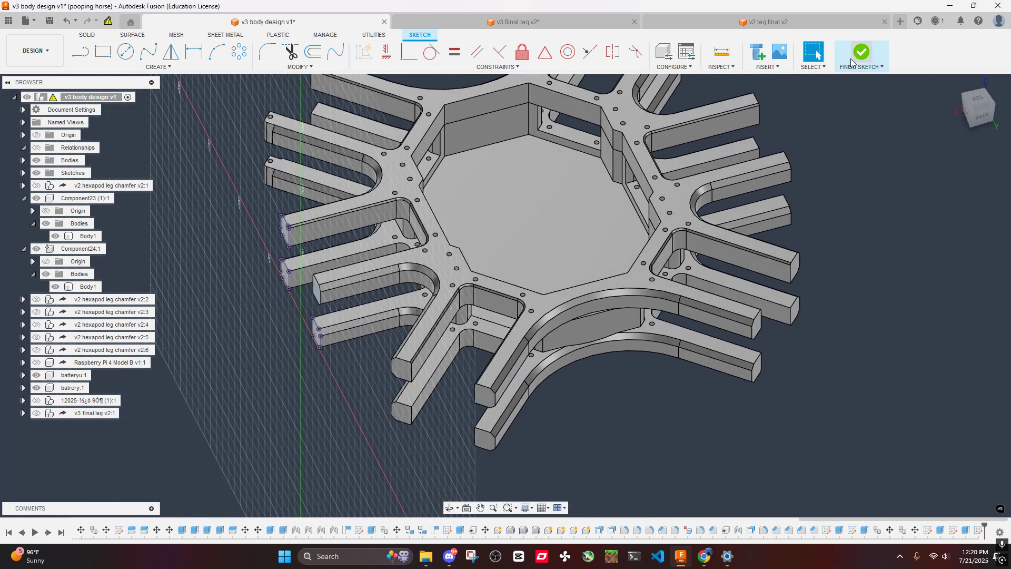
# - Open the sketch behind the first arm holes, copy all of its geometry and finish the sketch
pyautogui.keyDown('shift'); pyautogui.moveTo(788, 170); pyautogui.dragTo(819, 250, button='middle'); pyautogui.keyUp('shift')
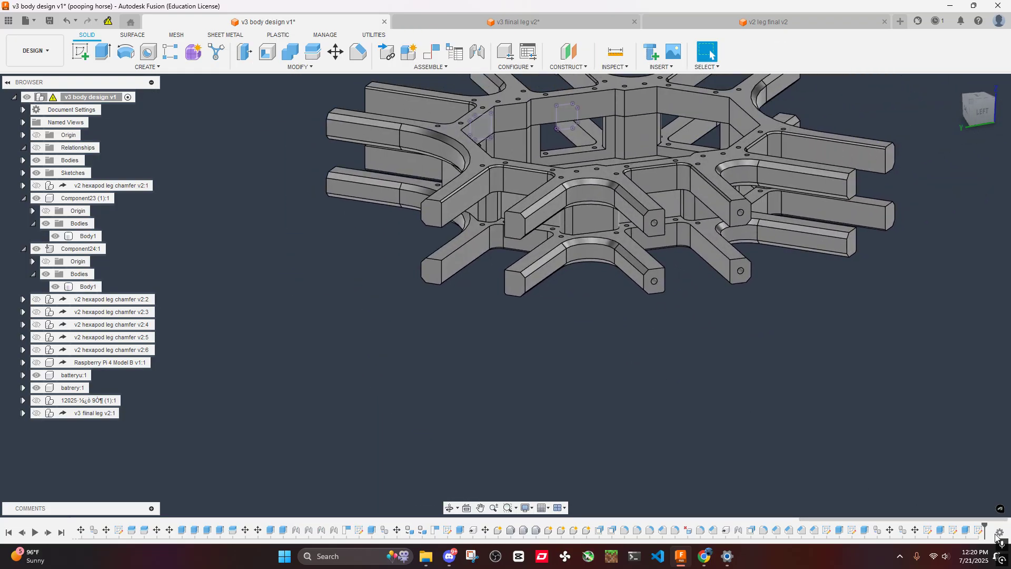
pyautogui.doubleClick(954, 531)
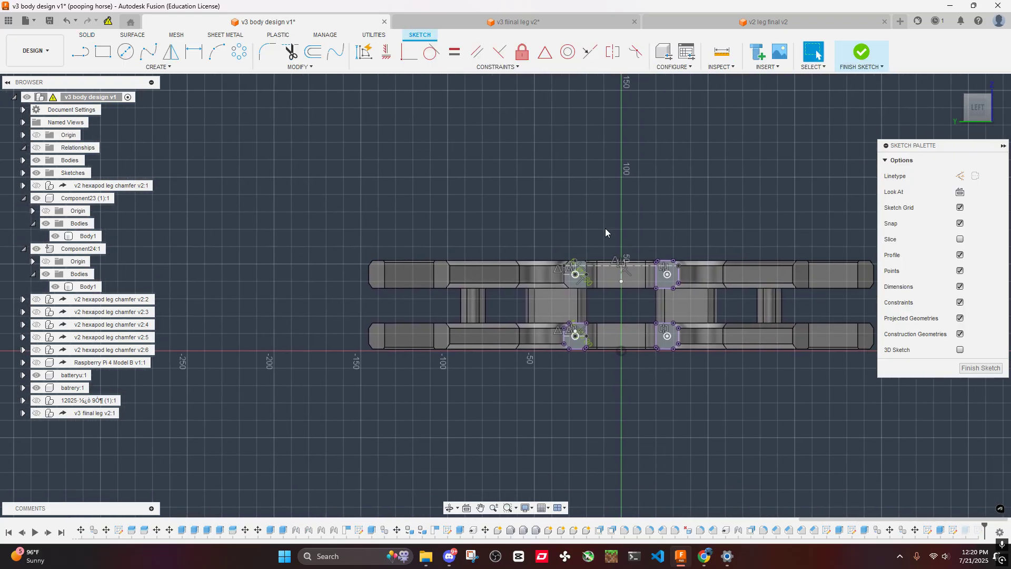
pyautogui.moveTo(684, 400); pyautogui.dragTo(709, 407)
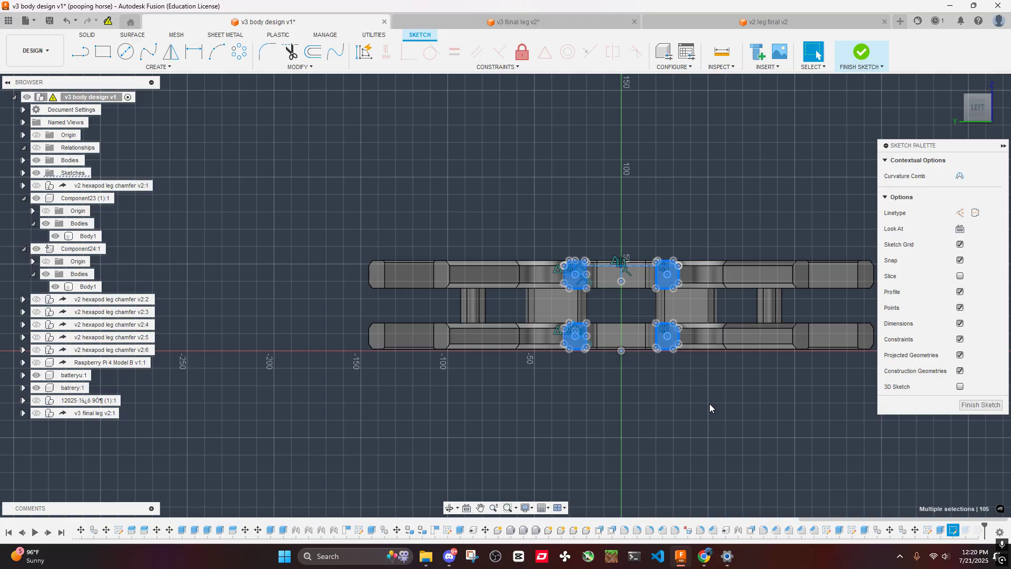
pyautogui.click(862, 67)
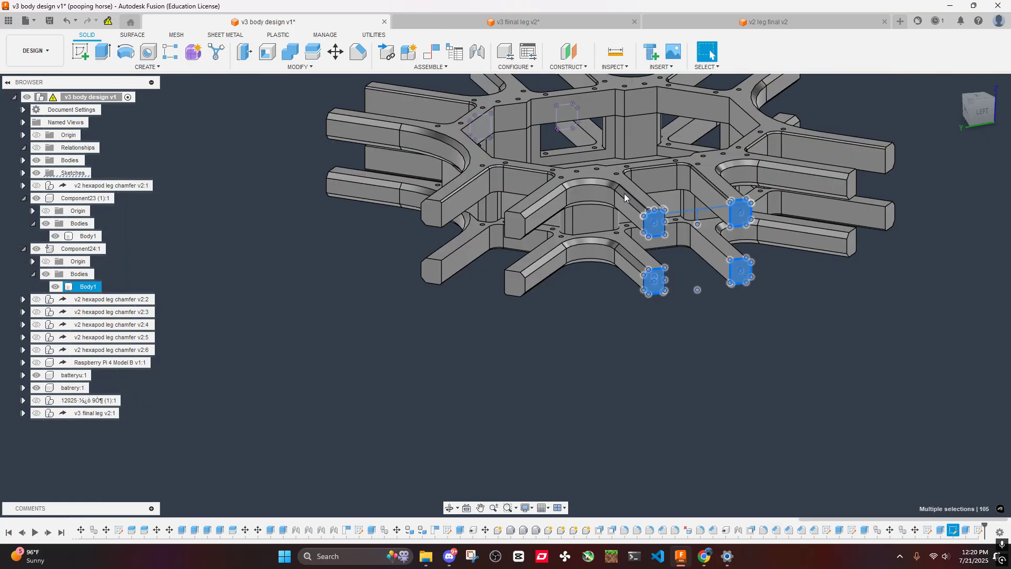
# - Reopen the opposite side's sketch, paste the copied geometry onto its arm end faces and accept it with zero offset
pyautogui.keyDown('shift'); pyautogui.moveTo(533, 200); pyautogui.dragTo(747, 240, button='middle'); pyautogui.keyUp('shift')
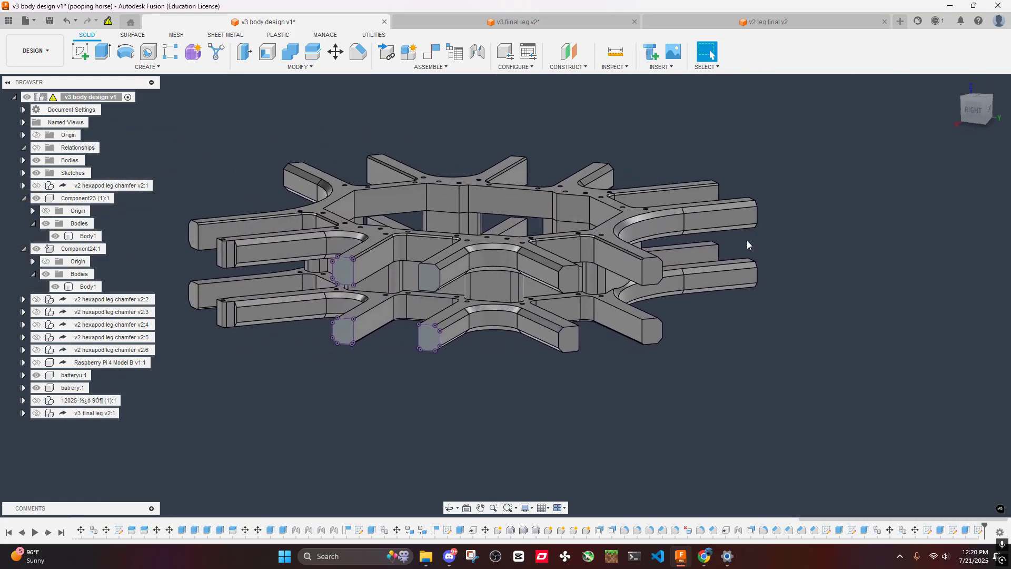
pyautogui.keyDown('shift'); pyautogui.moveTo(508, 287); pyautogui.dragTo(551, 277, button='middle'); pyautogui.keyUp('shift')
pyautogui.scroll(5, 475, 246)
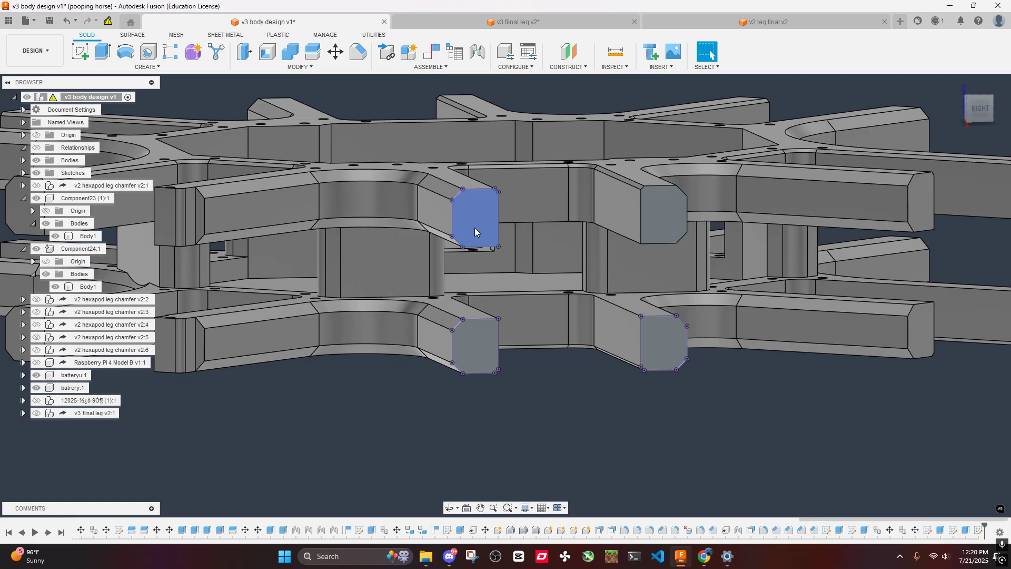
pyautogui.doubleClick(979, 528)
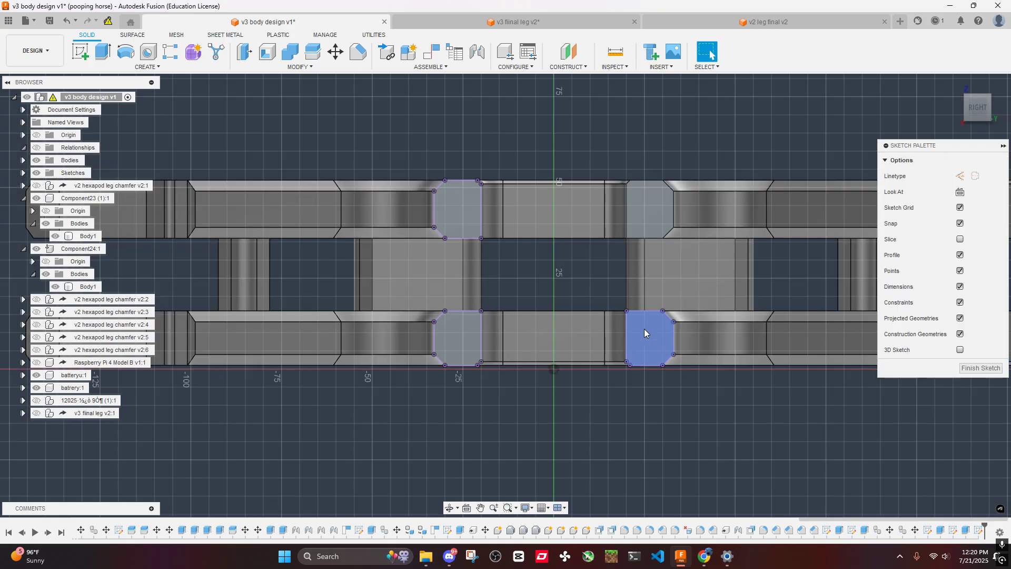
pyautogui.hotkey('ctrl', 'a')
pyautogui.press('m')
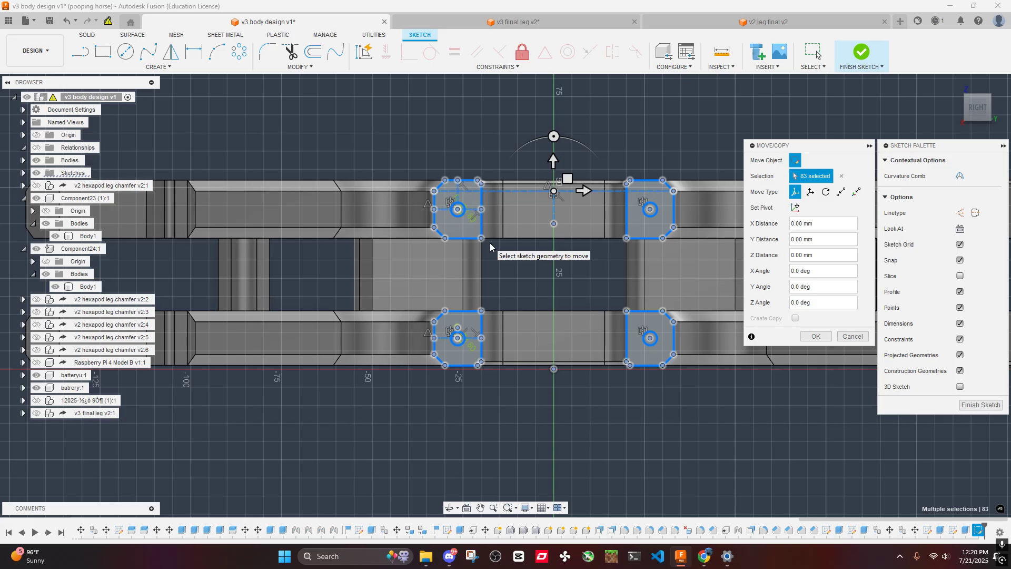
pyautogui.scroll(6, 490, 242)
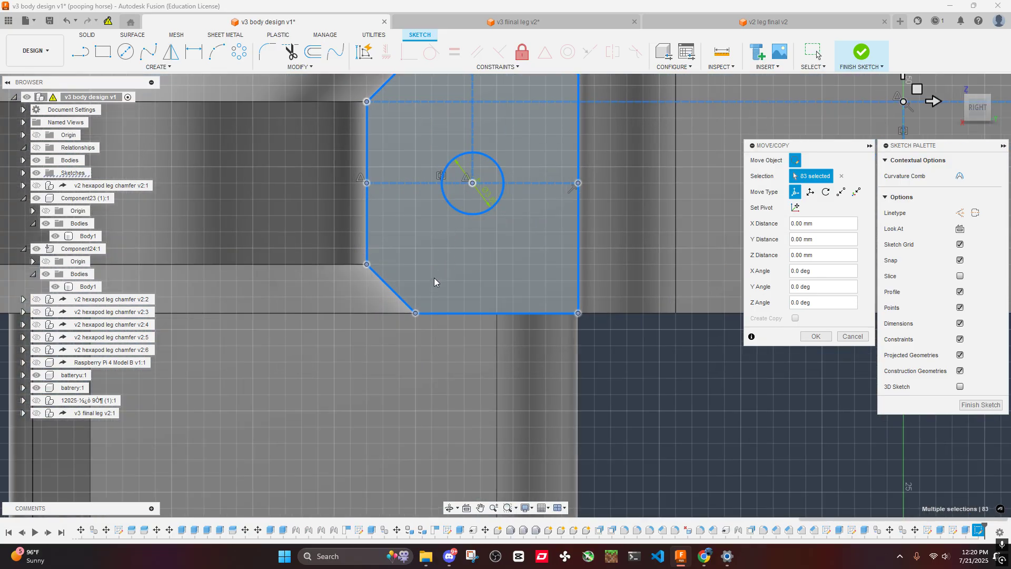
pyautogui.scroll(-6, 406, 281)
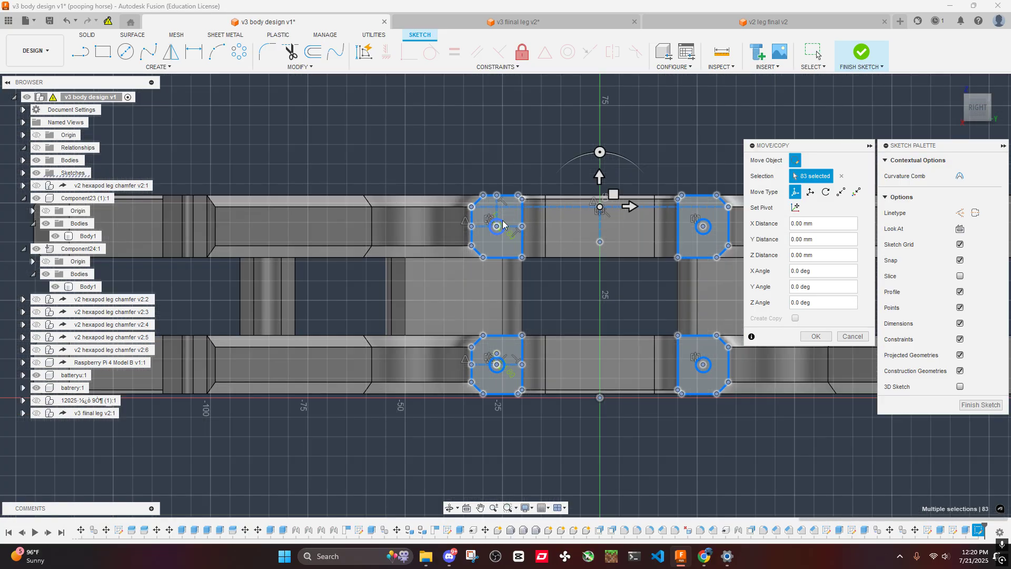
pyautogui.scroll(6, 503, 225)
pyautogui.click(812, 337)
# - Select the four pasted circle profiles on the arm end faces and extrude them as a 60 mm cut into the arms
pyautogui.click(508, 253)
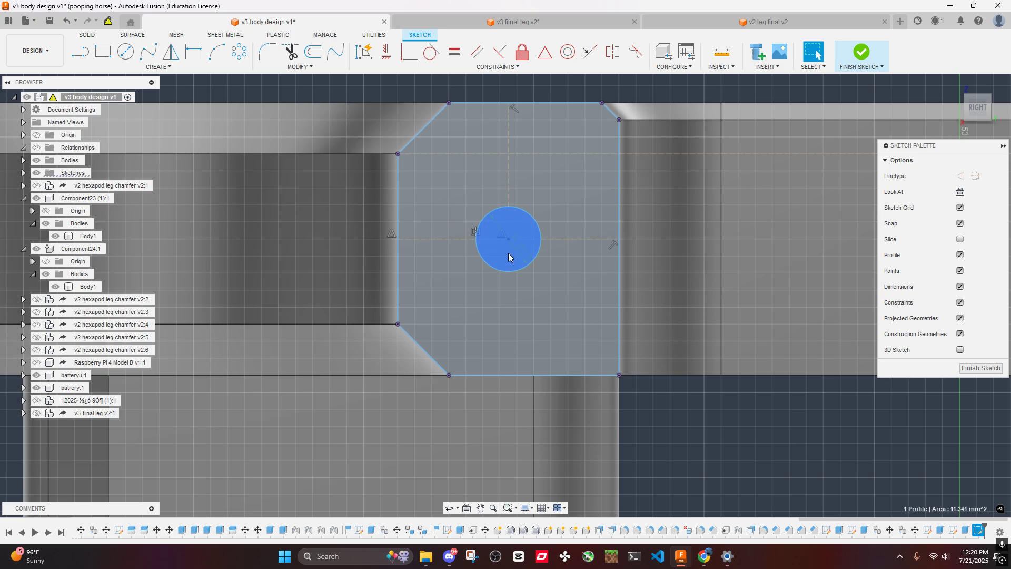
pyautogui.scroll(-5, 526, 263)
pyautogui.scroll(5, 679, 237)
pyautogui.keyDown('ctrl'); pyautogui.click(690, 167); pyautogui.keyUp('ctrl')
pyautogui.scroll(-3, 689, 187)
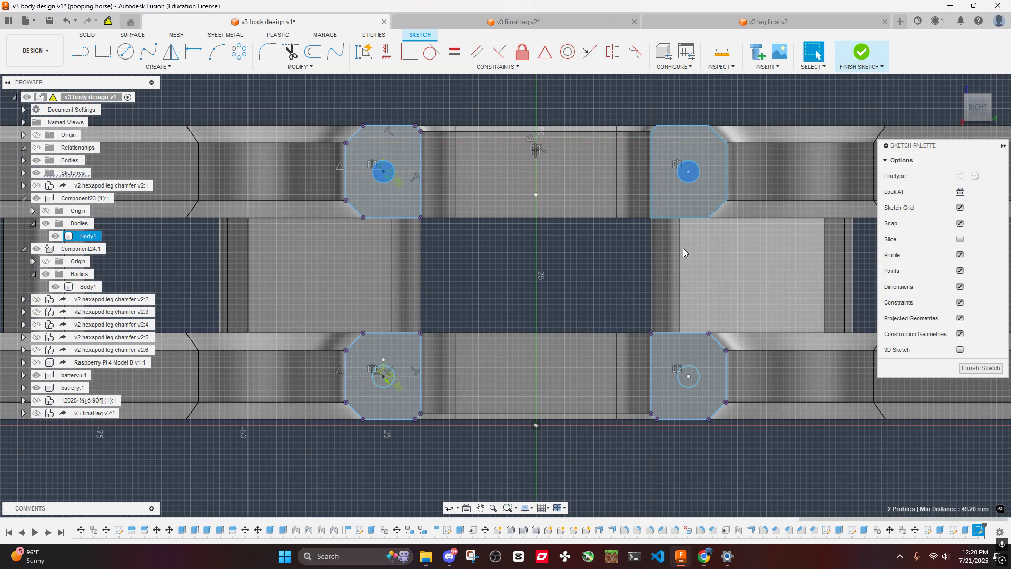
pyautogui.moveTo(683, 248); pyautogui.dragTo(677, 165, button='middle')
pyautogui.scroll(4, 681, 305)
pyautogui.keyDown('ctrl'); pyautogui.click(683, 301); pyautogui.keyUp('ctrl')
pyautogui.moveTo(683, 301); pyautogui.dragTo(340, 284, button='middle')
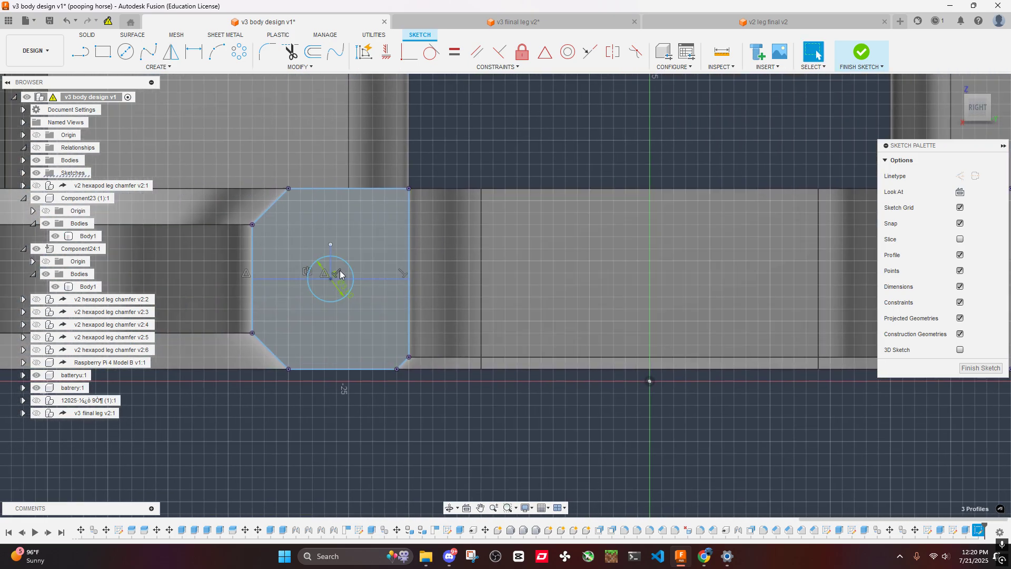
pyautogui.scroll(3, 343, 282)
pyautogui.press('e')
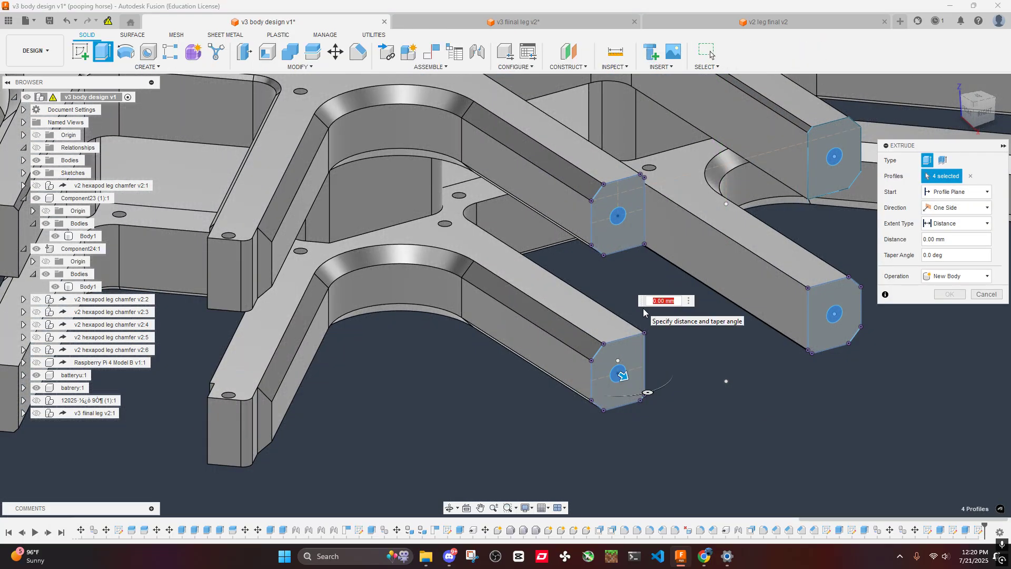
pyautogui.press('Return')
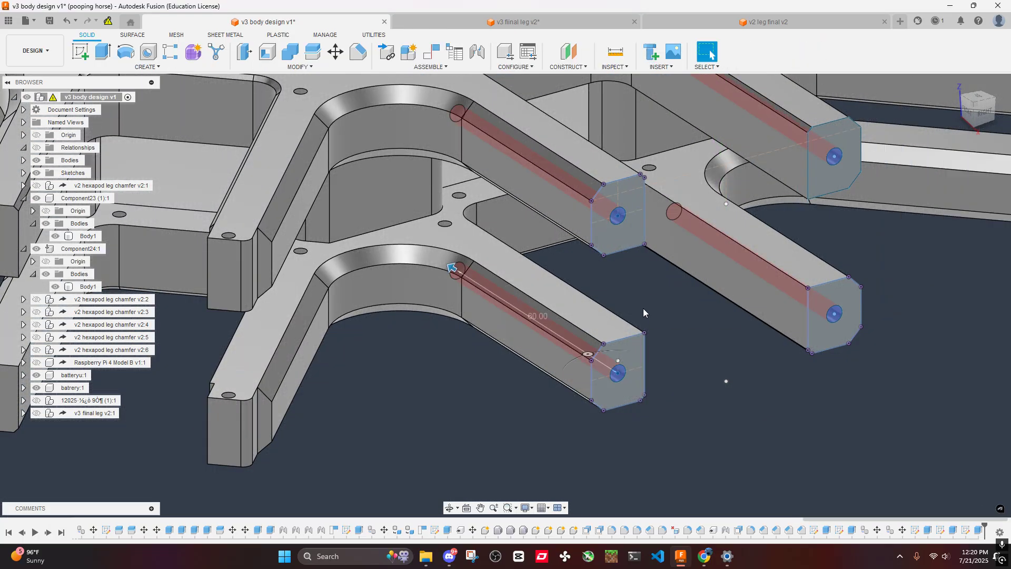
pyautogui.scroll(-5, 613, 272)
pyautogui.keyDown('shift'); pyautogui.moveTo(614, 272); pyautogui.dragTo(620, 252, button='middle'); pyautogui.keyUp('shift')
pyautogui.scroll(5, 491, 248)
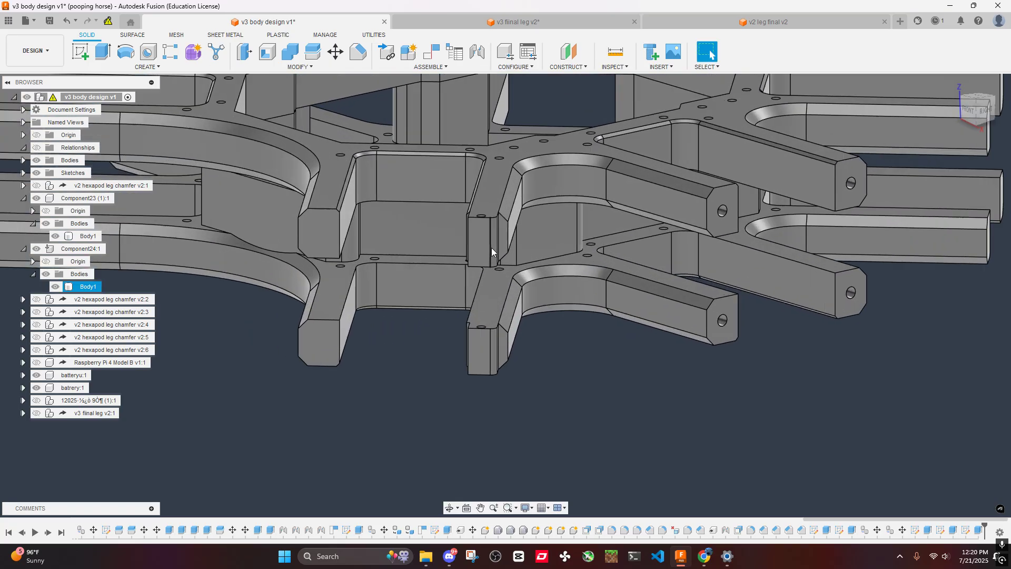
pyautogui.keyDown('shift'); pyautogui.moveTo(491, 248); pyautogui.dragTo(816, 416, button='middle'); pyautogui.keyUp('shift')
pyautogui.click(485, 244)
pyautogui.press('v')
pyautogui.hotkey('ctrl', 'z')
pyautogui.scroll(2, 874, 448)
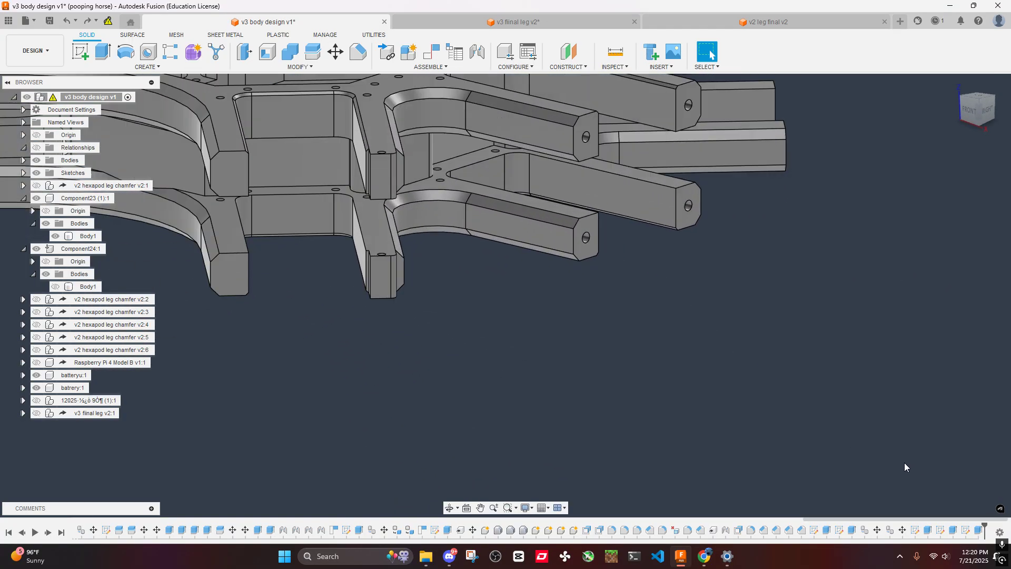
# - Inspect the earlier 65 mm and 110 mm vertical hole cuts and close them without changes
pyautogui.doubleClick(852, 530)
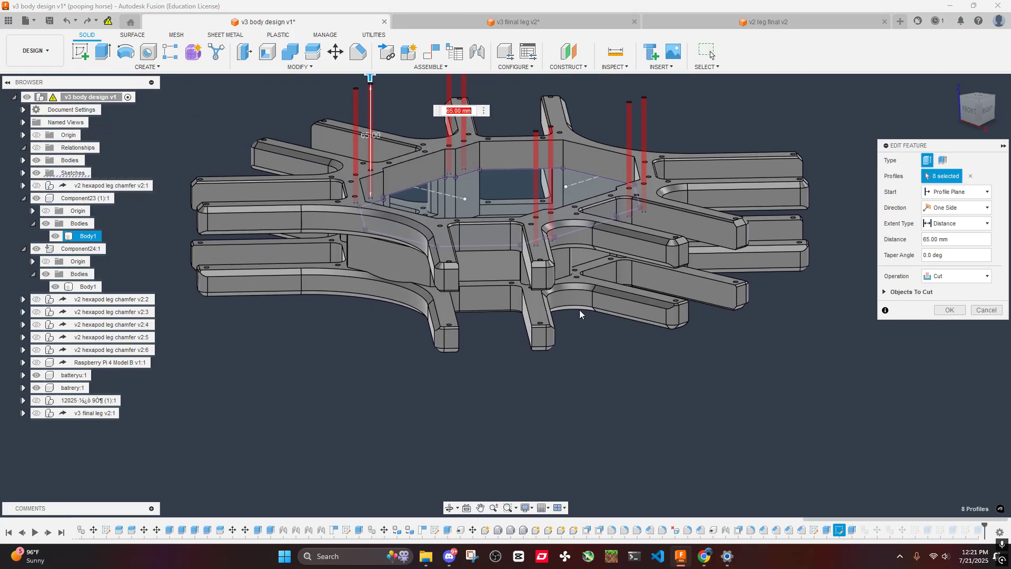
pyautogui.click(985, 310)
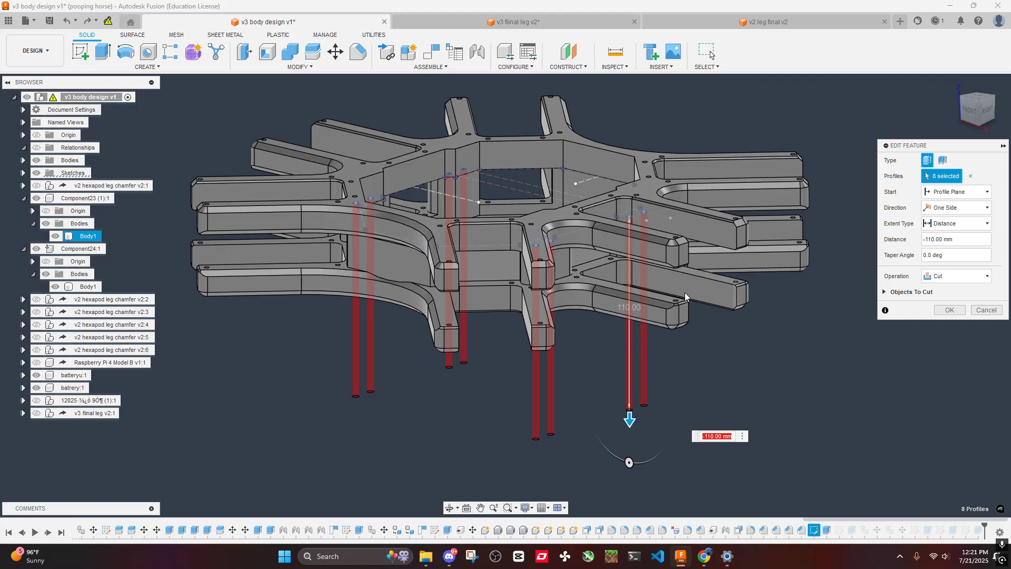
pyautogui.keyDown('shift'); pyautogui.moveTo(684, 292); pyautogui.dragTo(679, 358, button='middle'); pyautogui.keyUp('shift')
pyautogui.click(983, 311)
pyautogui.scroll(3, 557, 407)
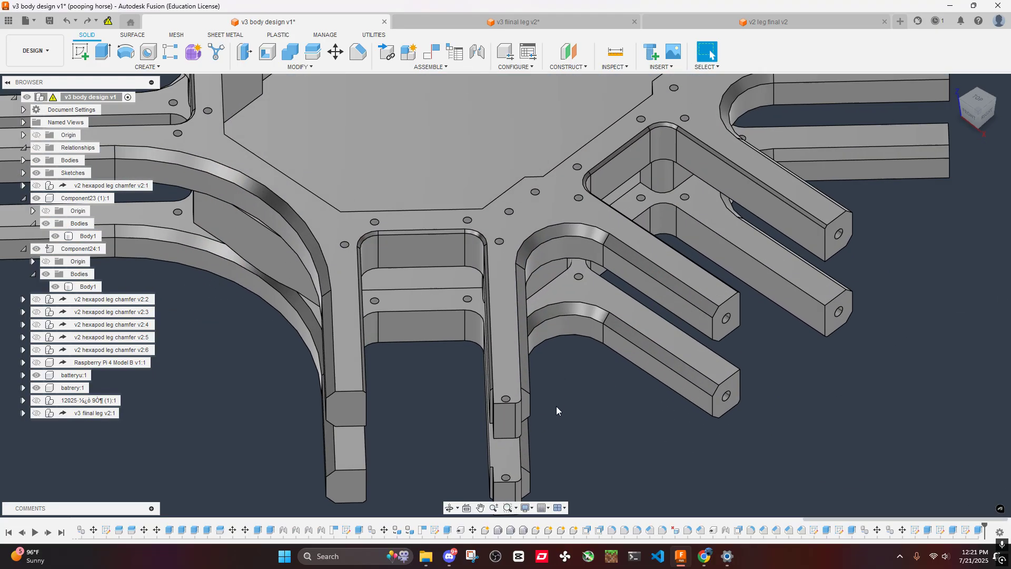
# - Edit the 400 mm cut that trims the arm ends and add the missing profile region at the stepped arm end
pyautogui.click(332, 411)
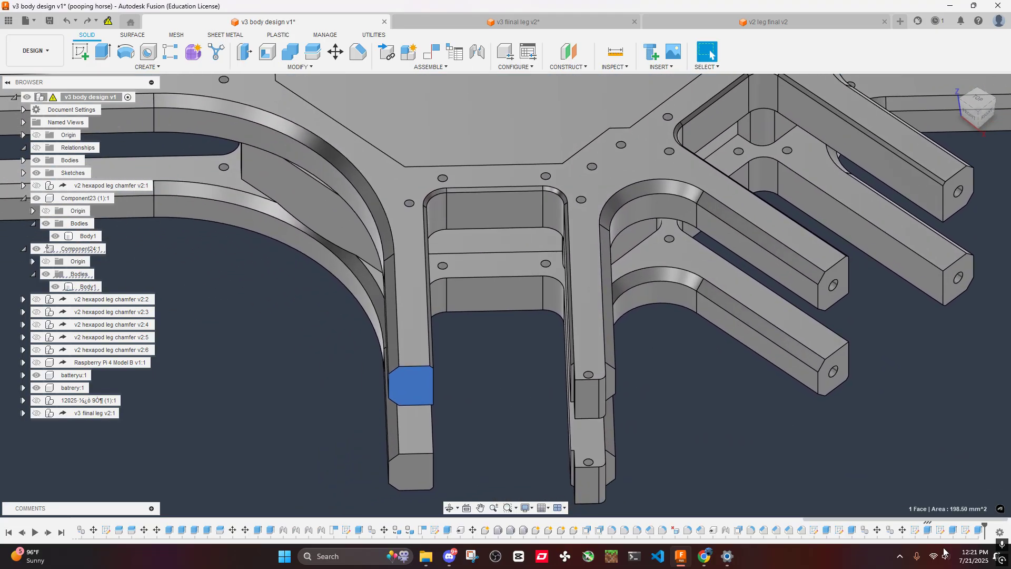
pyautogui.doubleClick(929, 532)
pyautogui.scroll(-3, 639, 412)
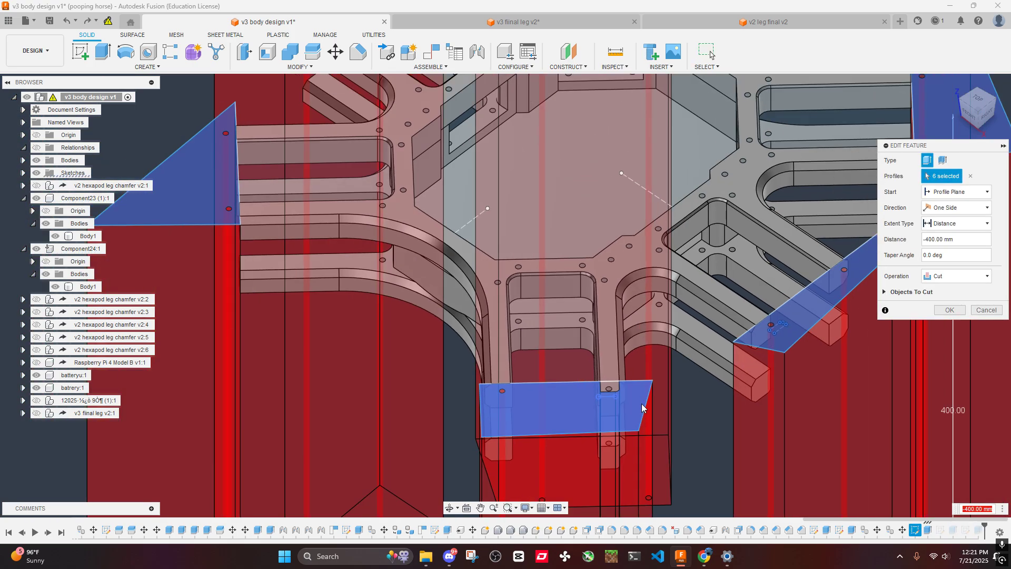
pyautogui.click(642, 407)
pyautogui.scroll(5, 614, 384)
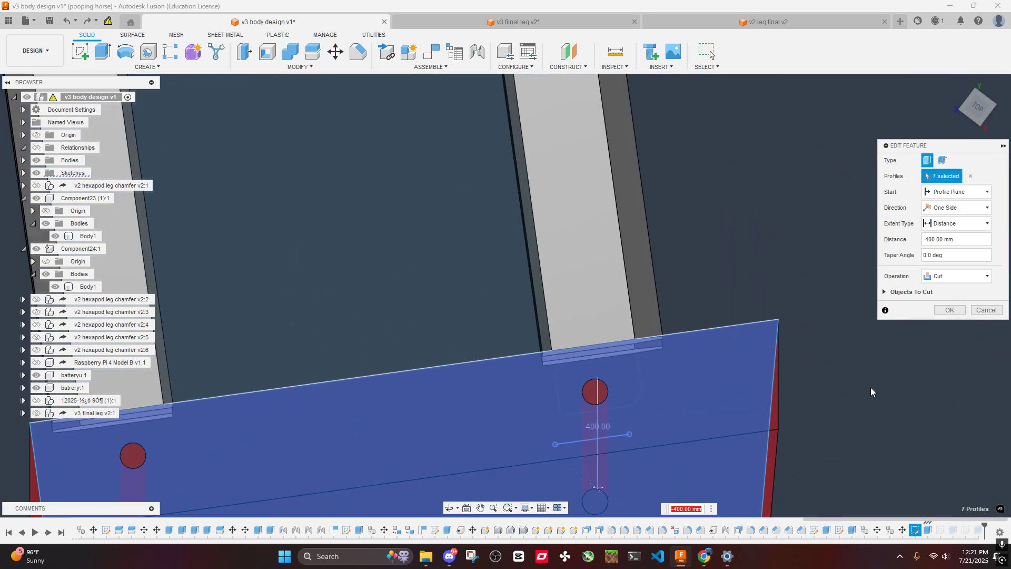
pyautogui.press('Return')
pyautogui.scroll(-3, 655, 309)
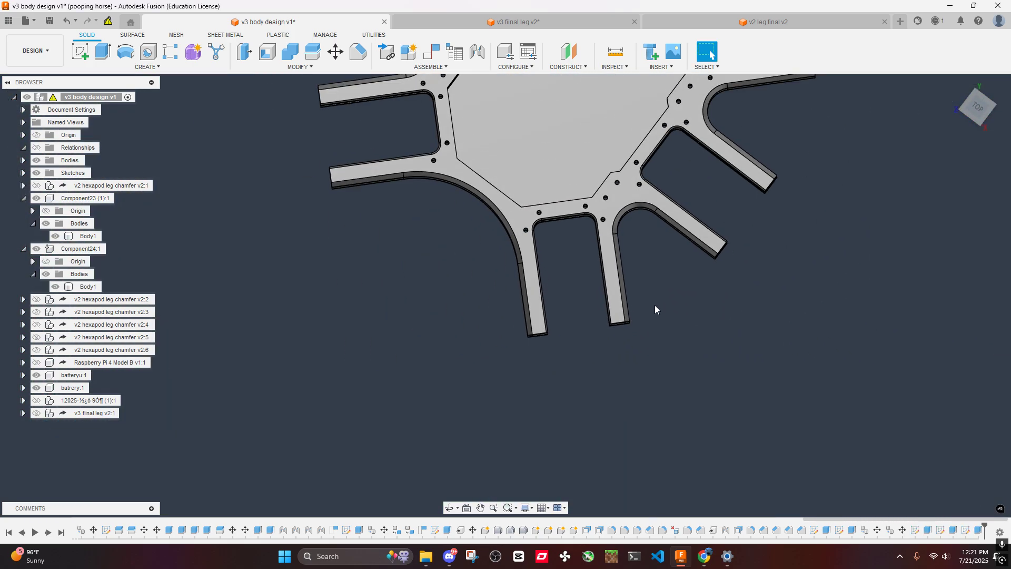
# - Create a sketch on the end face of an undrilled upper-plate arm in the next arm pair
pyautogui.keyDown('shift'); pyautogui.moveTo(655, 305); pyautogui.dragTo(646, 232, button='middle'); pyautogui.keyUp('shift')
pyautogui.scroll(5, 539, 336)
pyautogui.click(539, 337)
pyautogui.rightClick(539, 336)
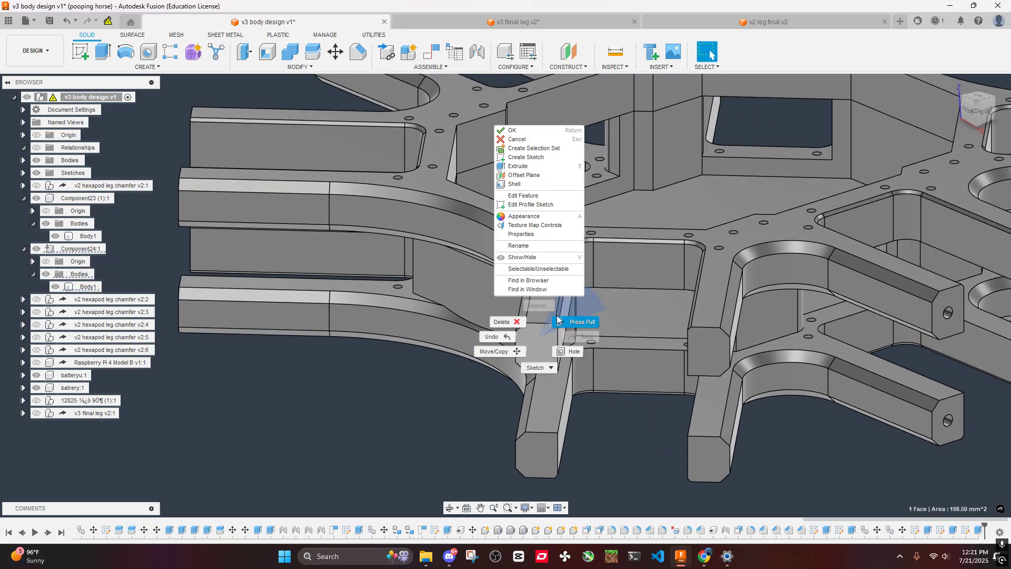
pyautogui.click(528, 157)
pyautogui.scroll(-2, 436, 220)
pyautogui.moveTo(436, 219); pyautogui.dragTo(612, 242, button='middle')
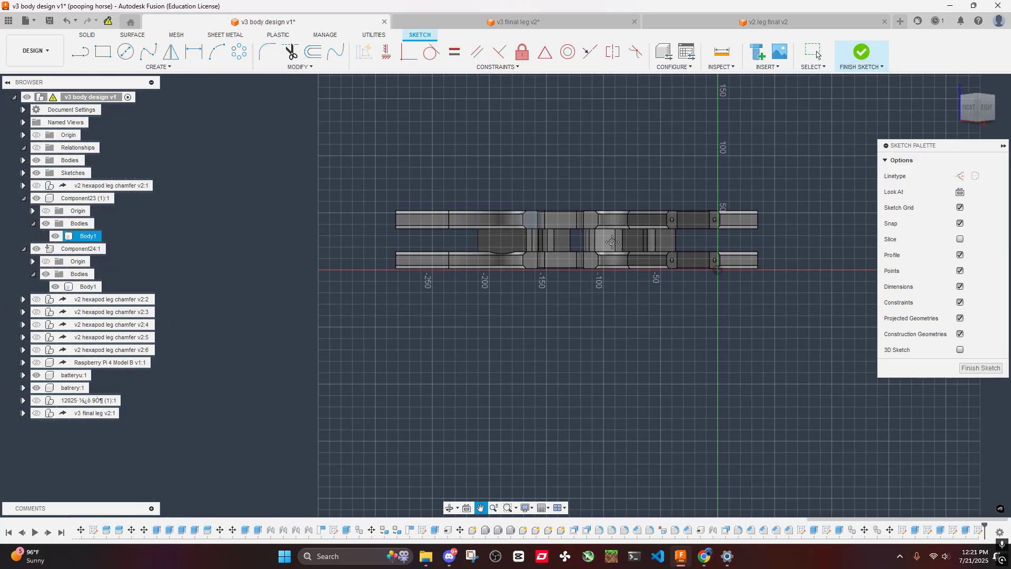
pyautogui.scroll(4, 541, 223)
# - Paste the copied arm-face outlines and circles into the new sketch
pyautogui.hotkey('ctrl', 'a')
pyautogui.press('m')
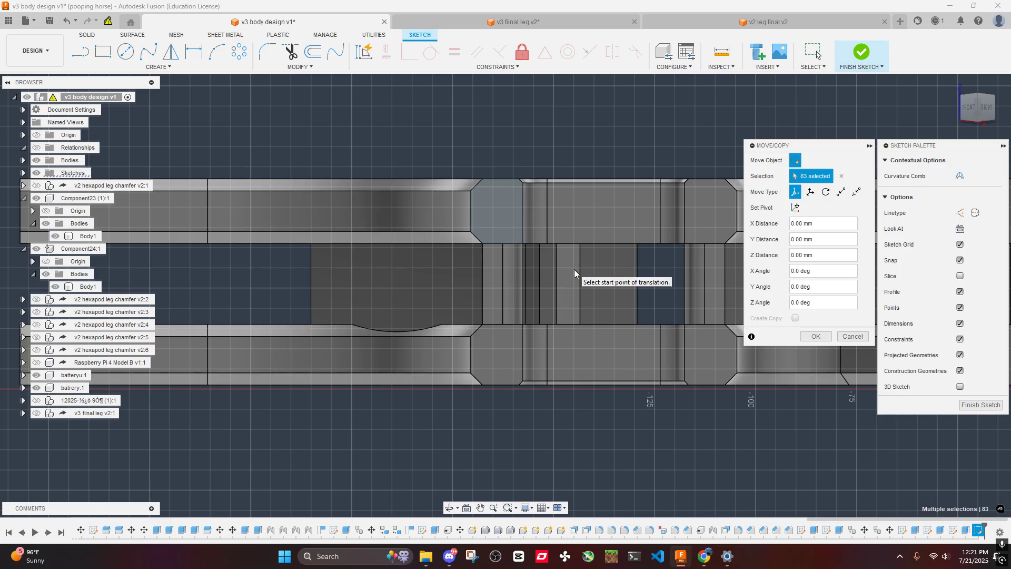
pyautogui.scroll(-4, 590, 263)
pyautogui.scroll(3, 705, 237)
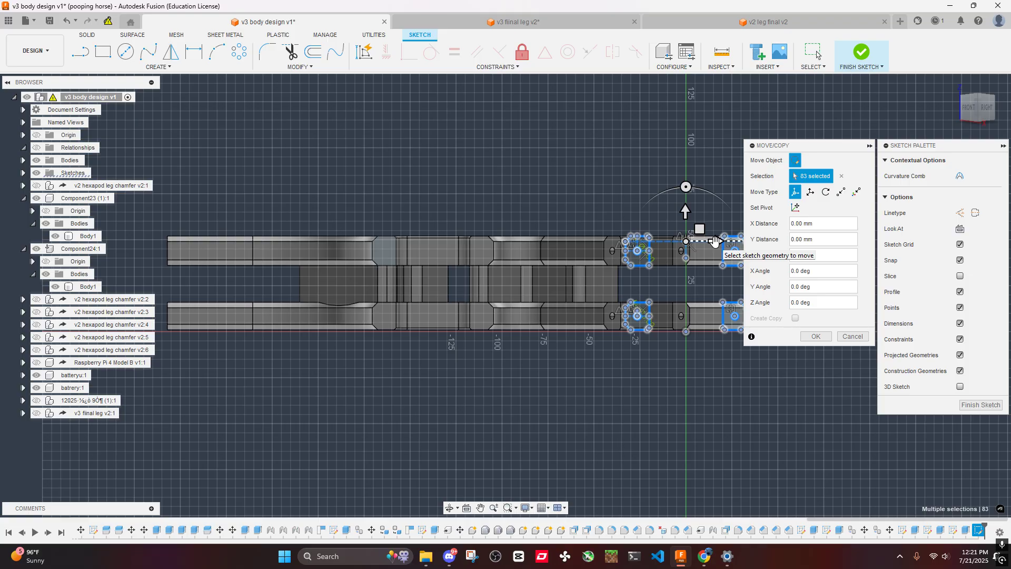
pyautogui.moveTo(714, 241); pyautogui.dragTo(457, 241)
pyautogui.scroll(5, 475, 245)
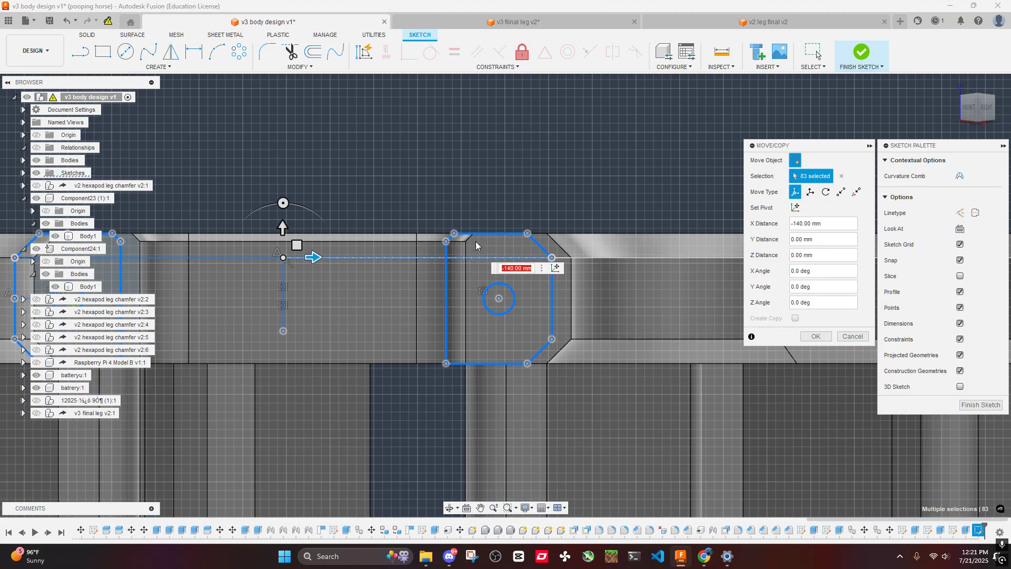
pyautogui.scroll(3, 416, 264)
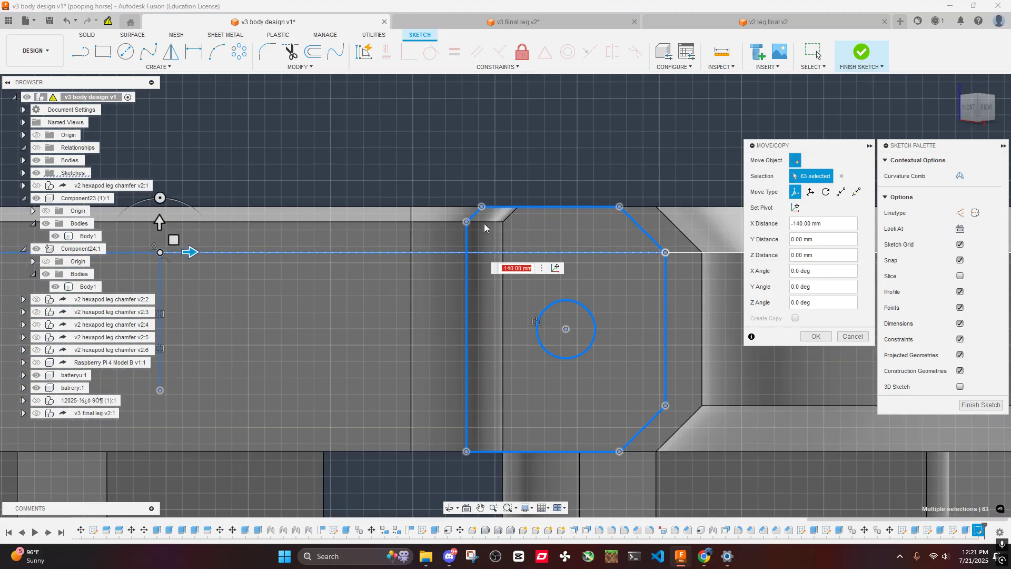
pyautogui.click(468, 223)
pyautogui.moveTo(497, 223); pyautogui.dragTo(514, 225)
pyautogui.hotkey('ctrl', 'z')
pyautogui.scroll(-6, 543, 262)
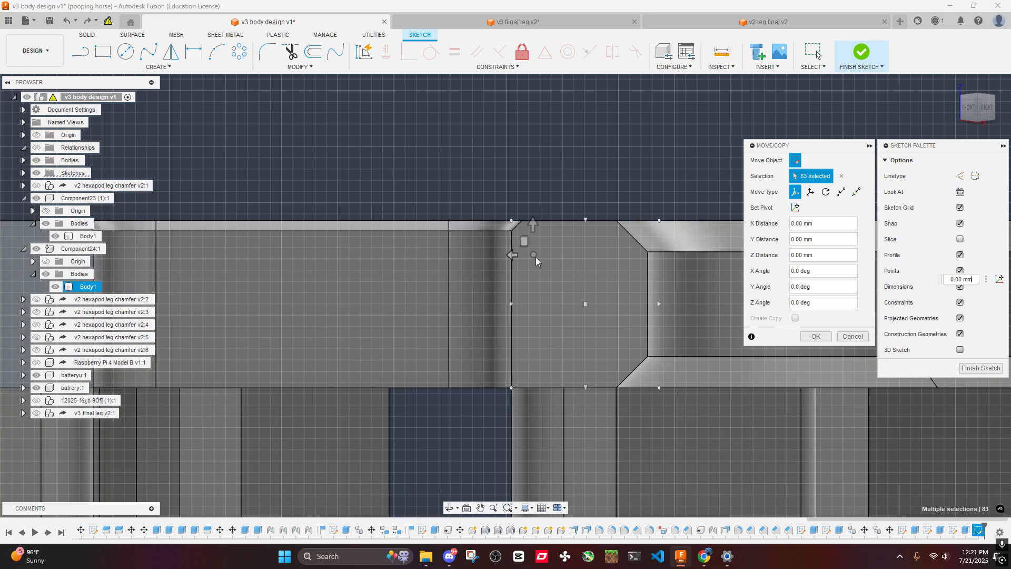
pyautogui.press('Escape')
pyautogui.scroll(-5, 560, 284)
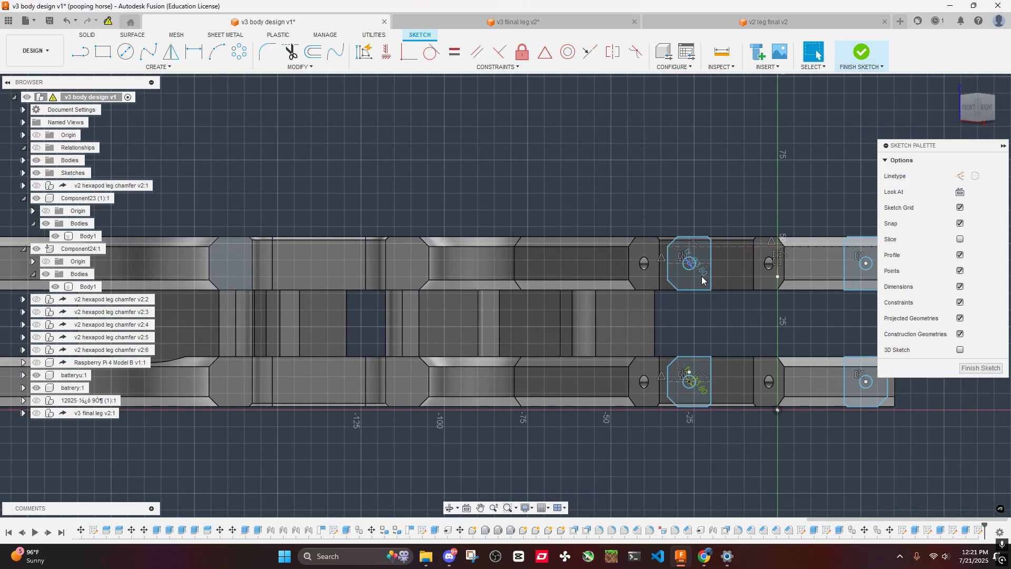
# - Select all of the pasted geometry and move it -137.5 mm along X toward the undrilled arm end faces
pyautogui.scroll(-2, 701, 276)
pyautogui.click(703, 288)
pyautogui.hotkey('ctrl', 'v')
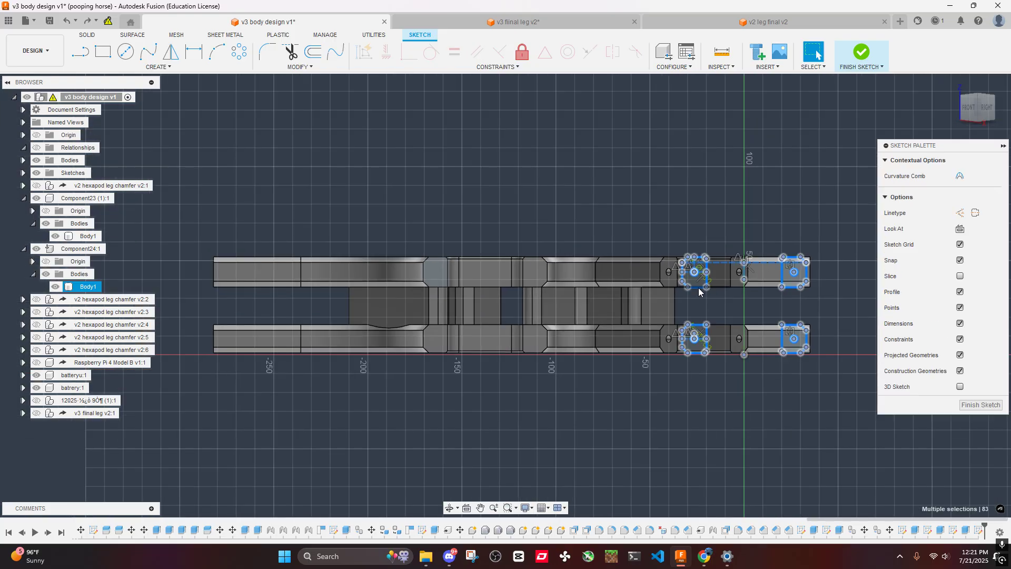
pyautogui.scroll(-2, 649, 235)
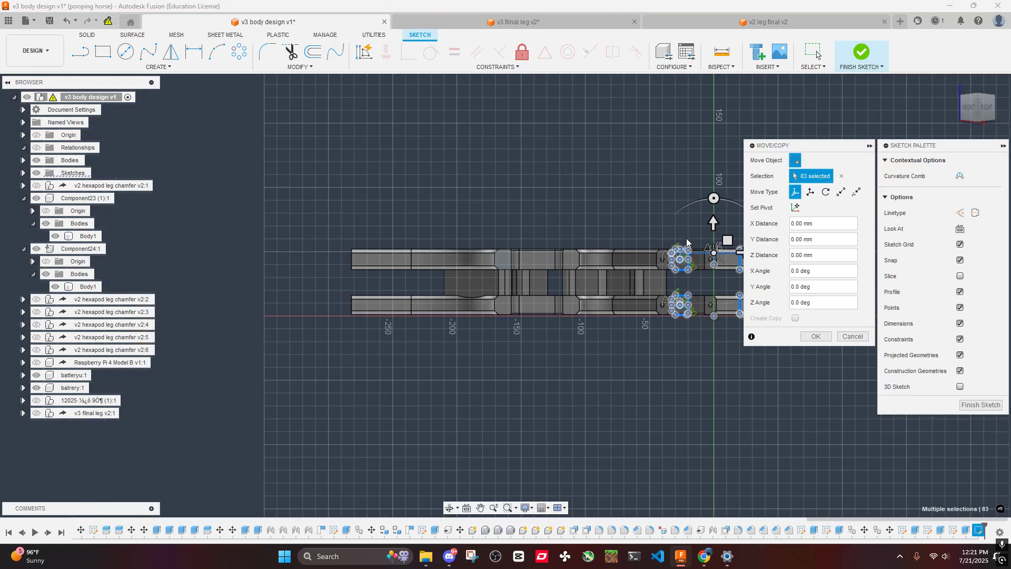
pyautogui.moveTo(687, 238); pyautogui.dragTo(580, 237, button='middle')
pyautogui.moveTo(639, 253); pyautogui.dragTo(460, 254)
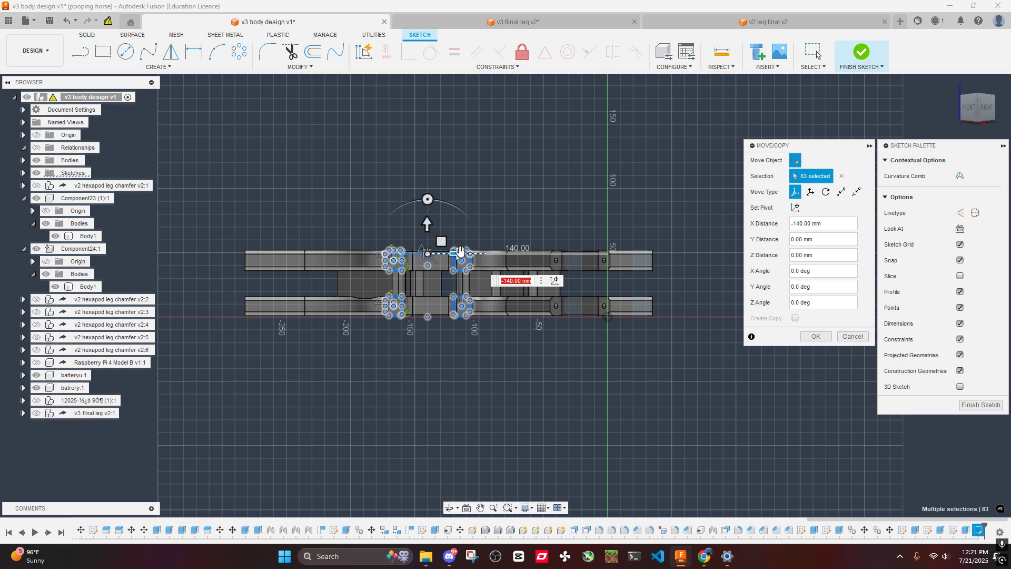
pyautogui.scroll(5, 299, 268)
pyautogui.moveTo(270, 257)
pyautogui.mouseDown()
pyautogui.moveTo(306, 261)
pyautogui.moveTo(271, 257)
pyautogui.mouseUp()
pyautogui.scroll(4, 297, 261)
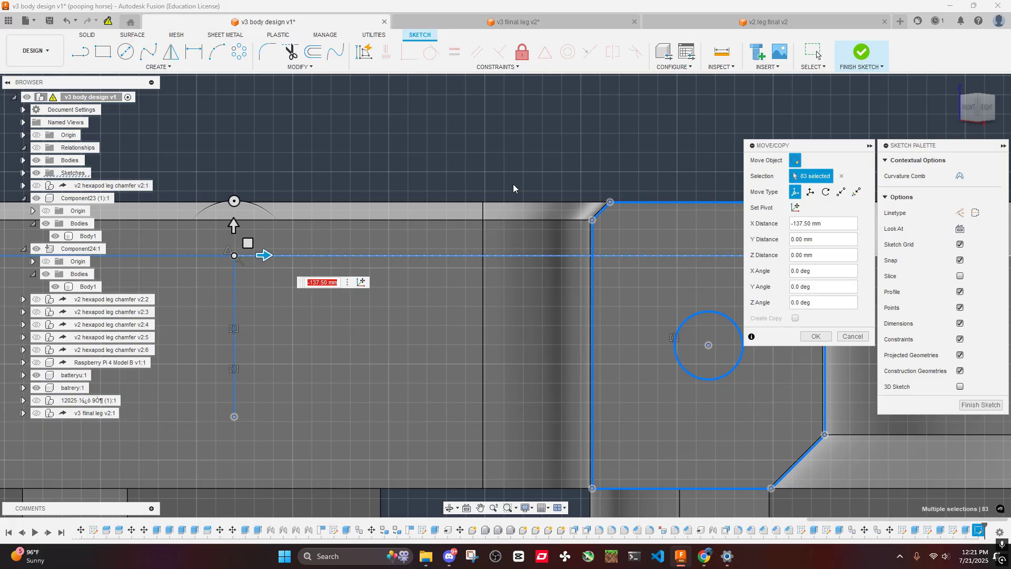
# - Check the outline's fit against the arm corner and set the move's X distance to -138 mm
pyautogui.scroll(10, 453, 214)
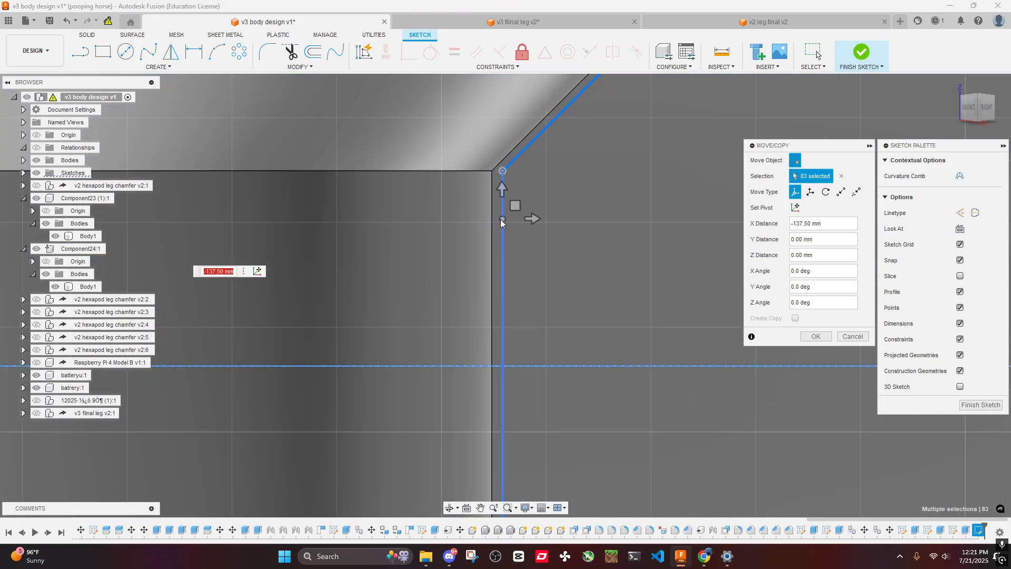
pyautogui.scroll(-3, 503, 221)
pyautogui.scroll(-3, 331, 234)
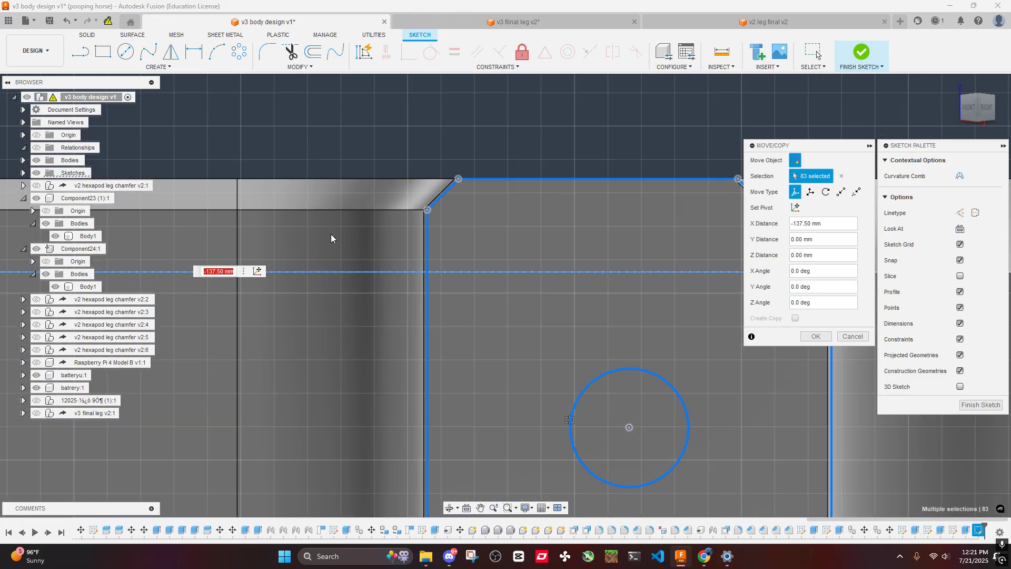
pyautogui.moveTo(188, 254); pyautogui.dragTo(398, 240, button='middle')
pyautogui.moveTo(242, 218); pyautogui.dragTo(497, 225, button='middle')
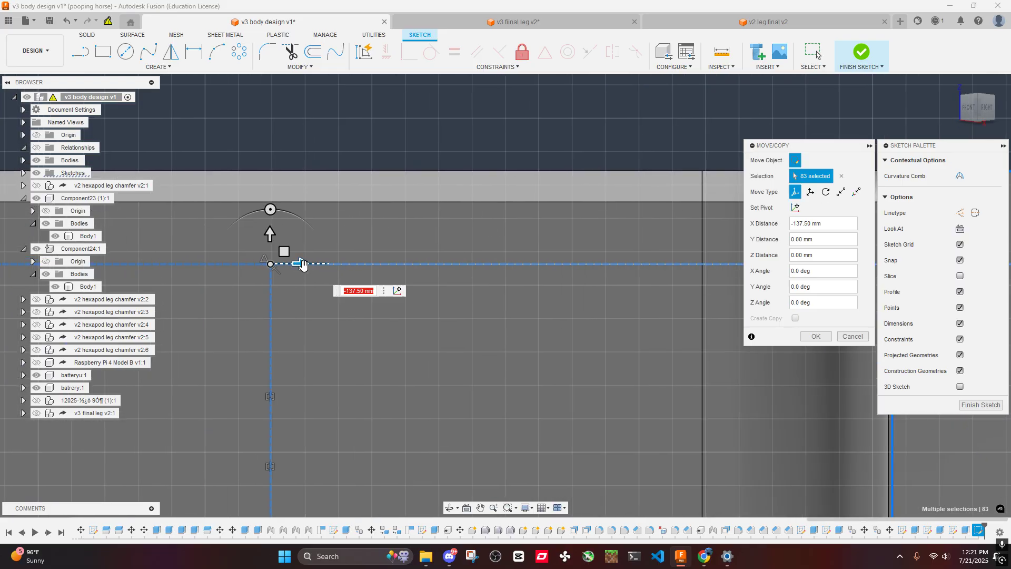
pyautogui.scroll(-2, 442, 237)
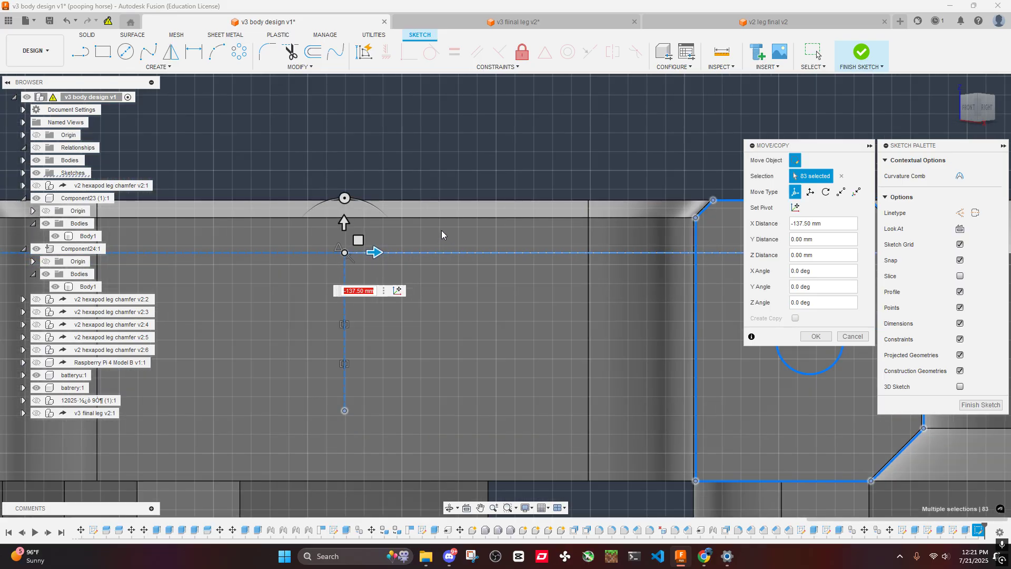
pyautogui.write('-137')
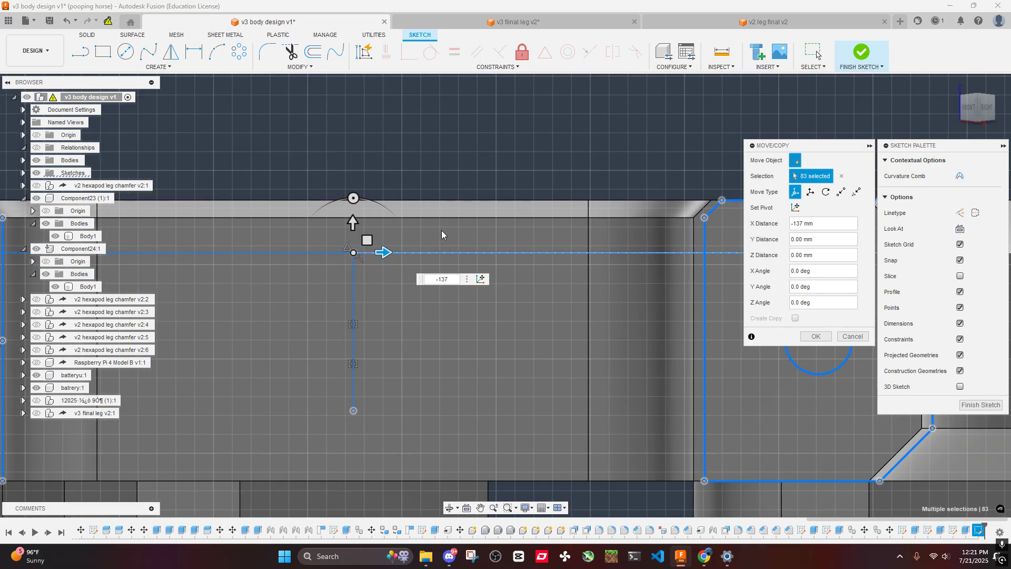
pyautogui.scroll(-2, 529, 289)
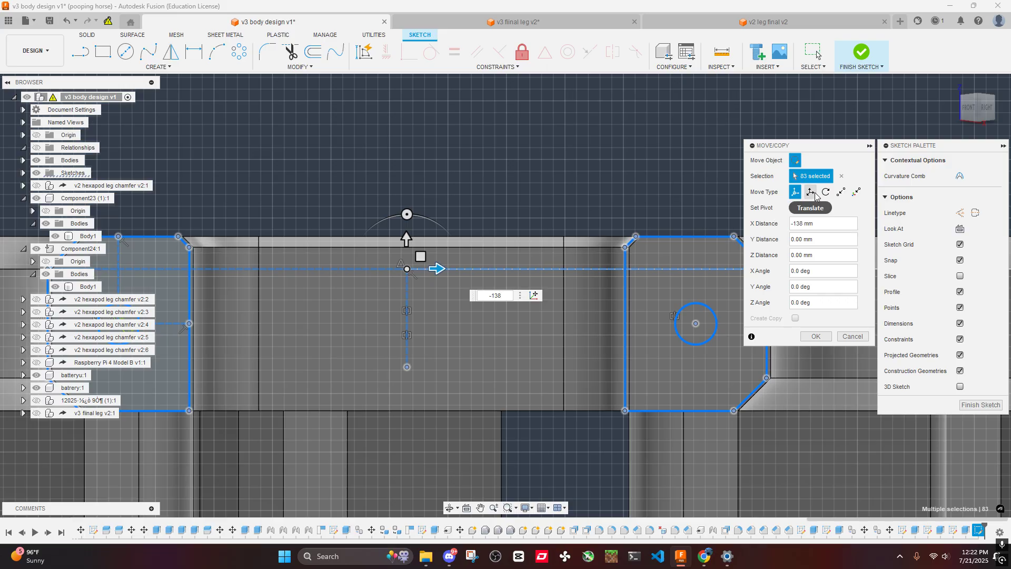
# - Move the pasted geometry point to point, from the outline's upper corner to the matching corner of the undrilled arm end face
pyautogui.click(842, 193)
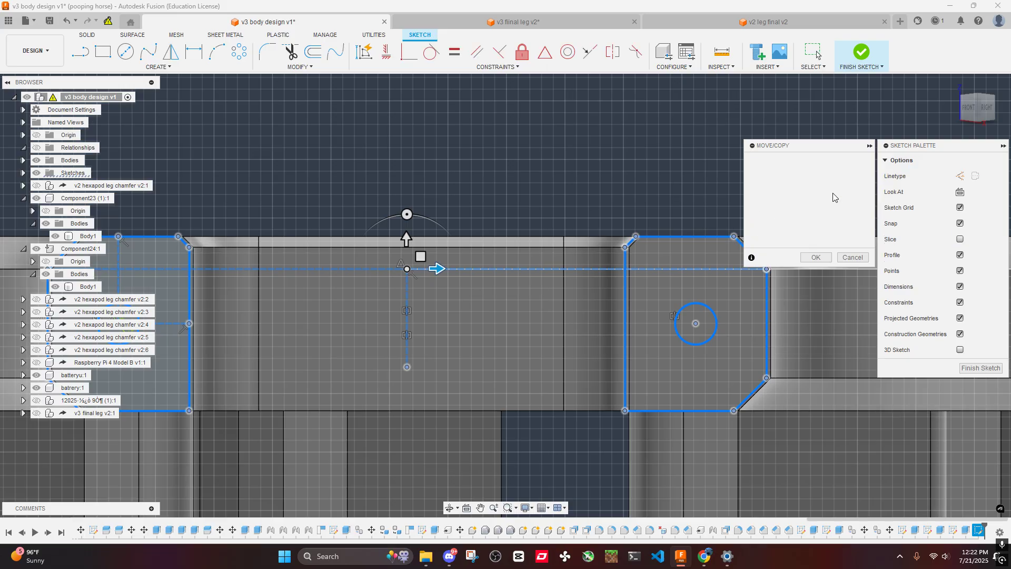
pyautogui.moveTo(639, 220); pyautogui.dragTo(525, 225, button='middle')
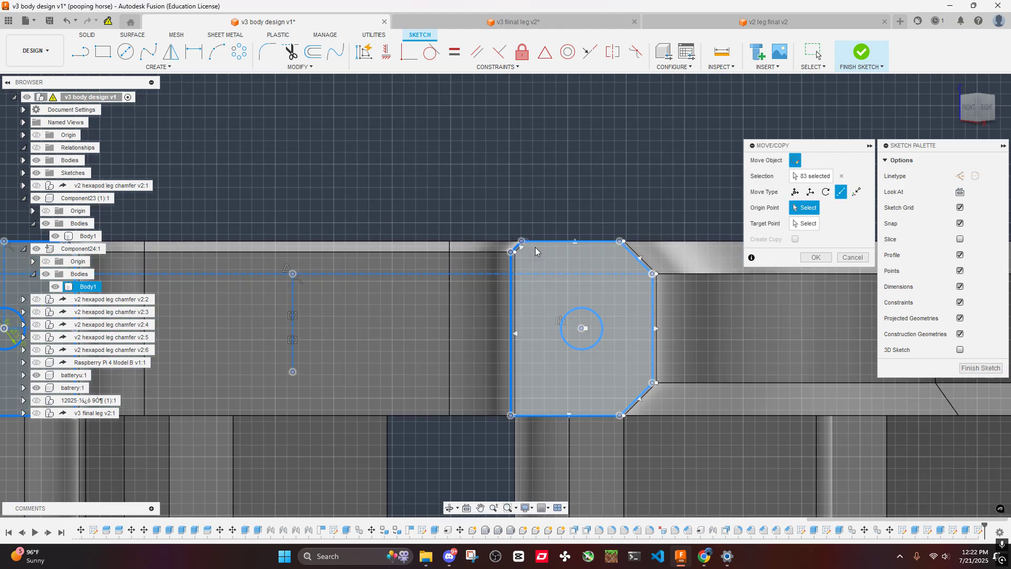
pyautogui.scroll(3, 531, 249)
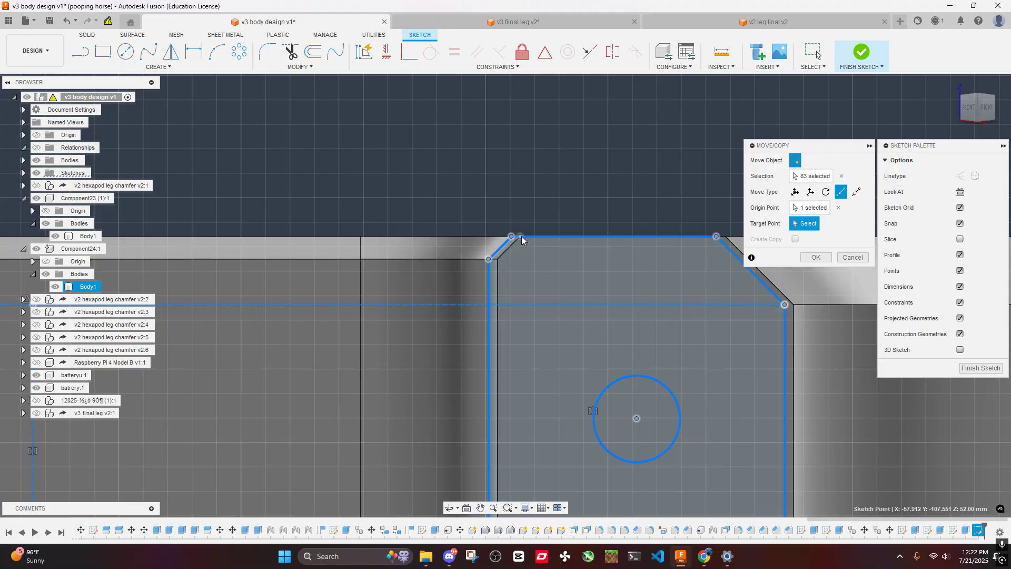
pyautogui.click(520, 238)
pyautogui.scroll(-5, 578, 247)
pyautogui.moveTo(415, 170); pyautogui.dragTo(656, 162, button='middle')
pyautogui.scroll(2, 456, 248)
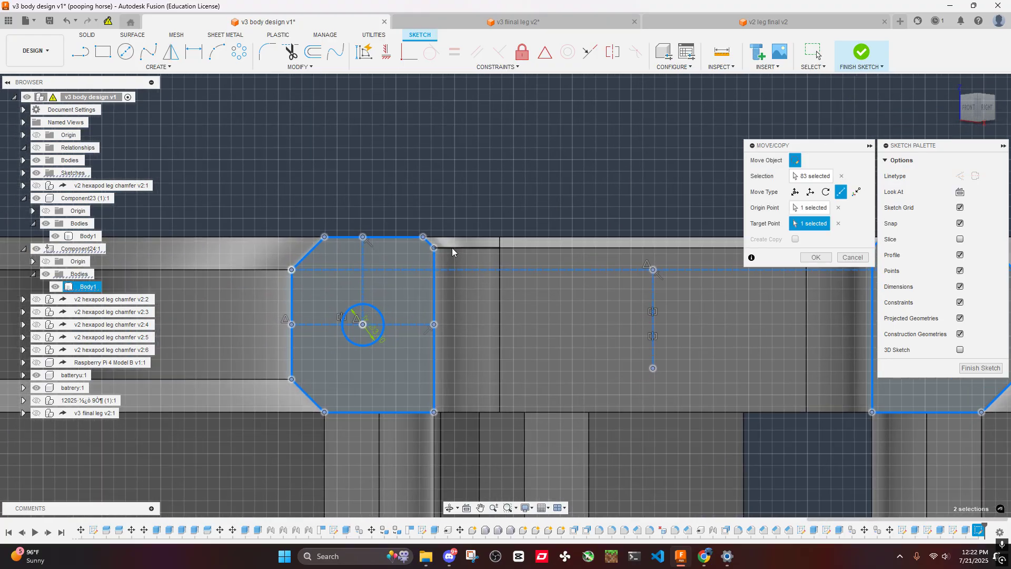
pyautogui.scroll(6, 414, 185)
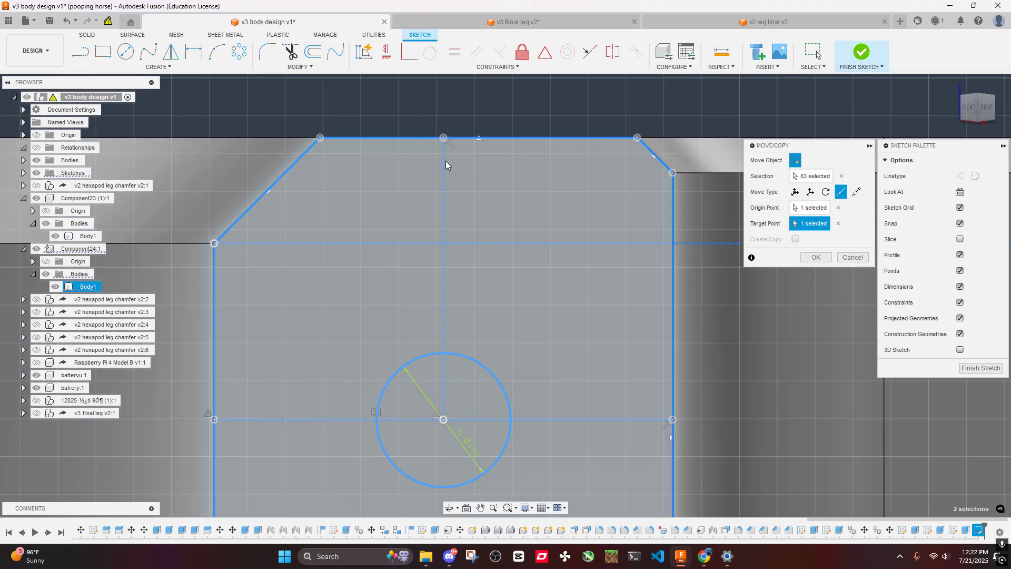
pyautogui.scroll(-6, 264, 275)
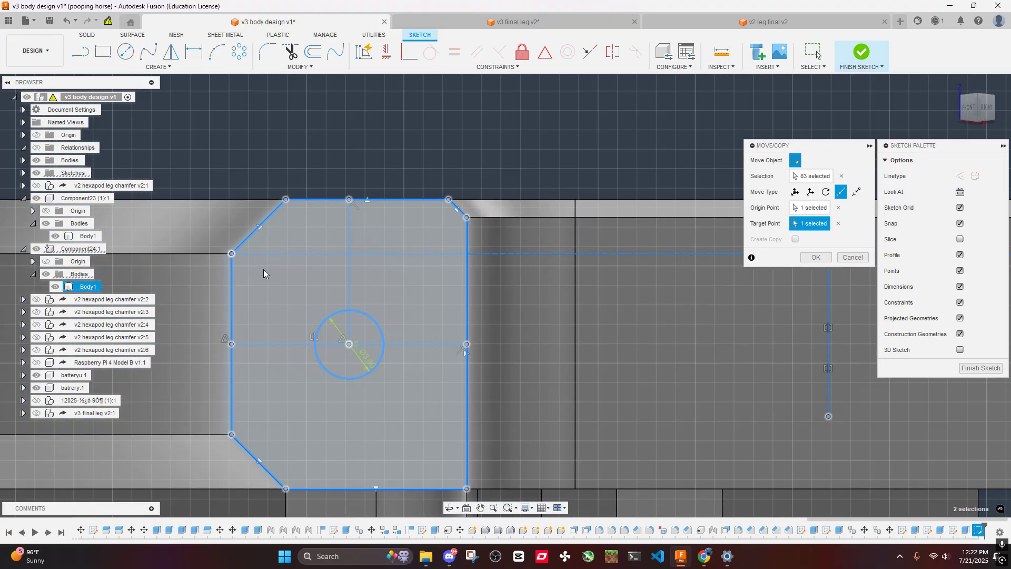
pyautogui.scroll(5, 357, 310)
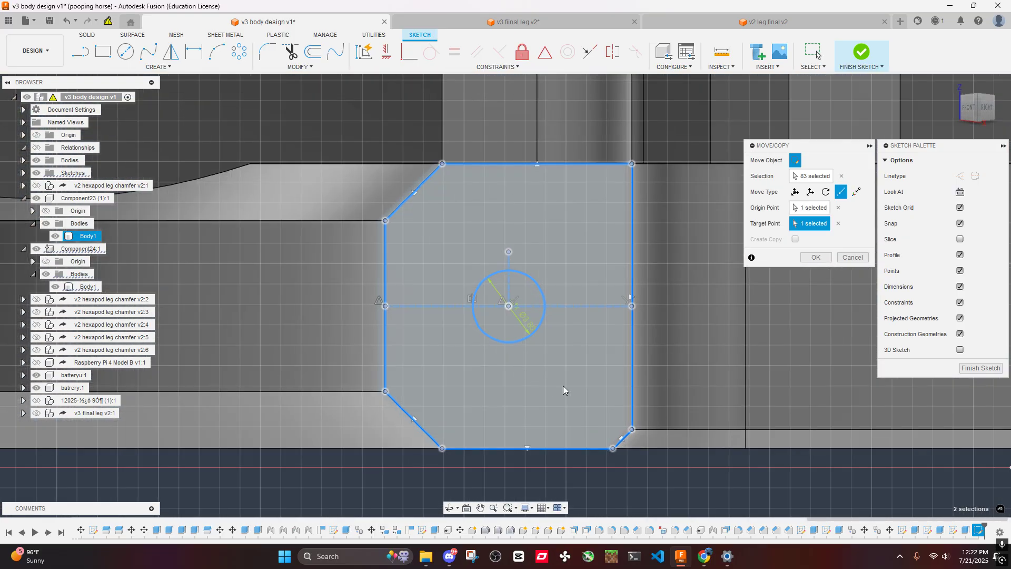
pyautogui.click(815, 257)
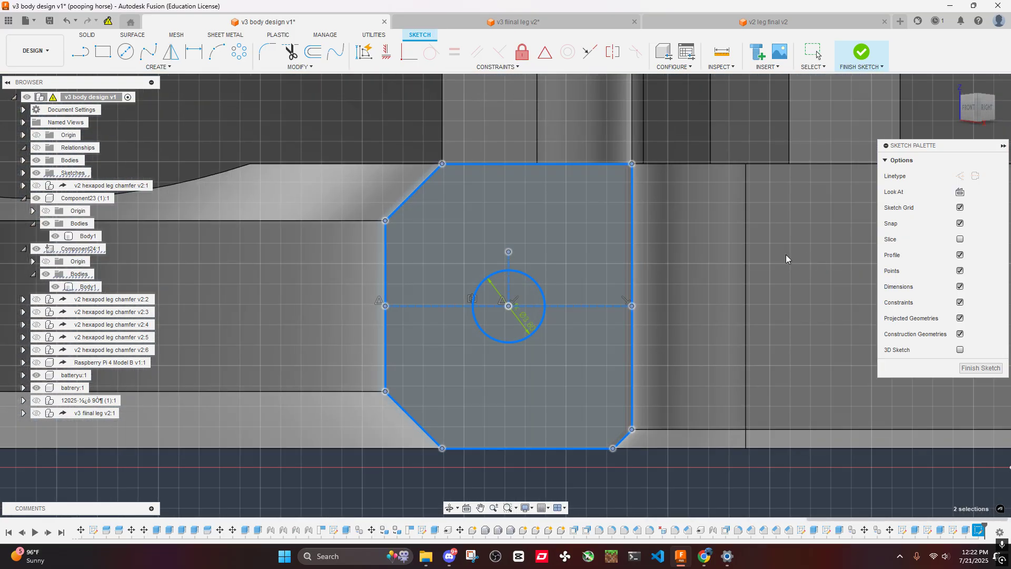
# - Inspect the fit of the moved outlines around the corners of the arm end faces
pyautogui.scroll(-2, 631, 232)
pyautogui.moveTo(630, 232)
pyautogui.keyDown('shift'); pyautogui.mouseDown(button='middle')
pyautogui.moveTo(609, 230)
pyautogui.moveTo(595, 245)
pyautogui.mouseUp(button='middle'); pyautogui.keyUp('shift')
pyautogui.scroll(7, 518, 193)
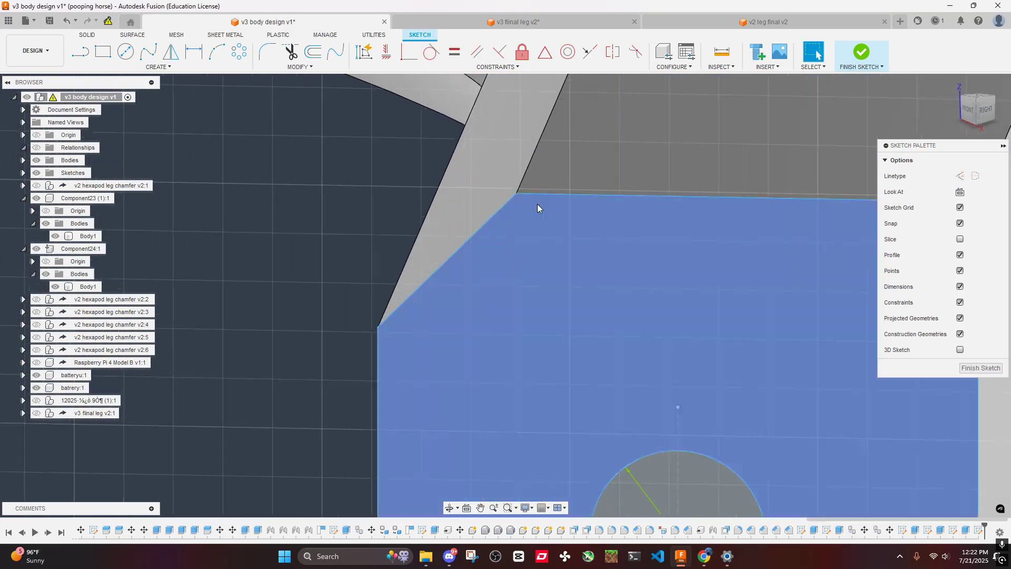
pyautogui.scroll(-7, 541, 218)
pyautogui.scroll(3, 509, 275)
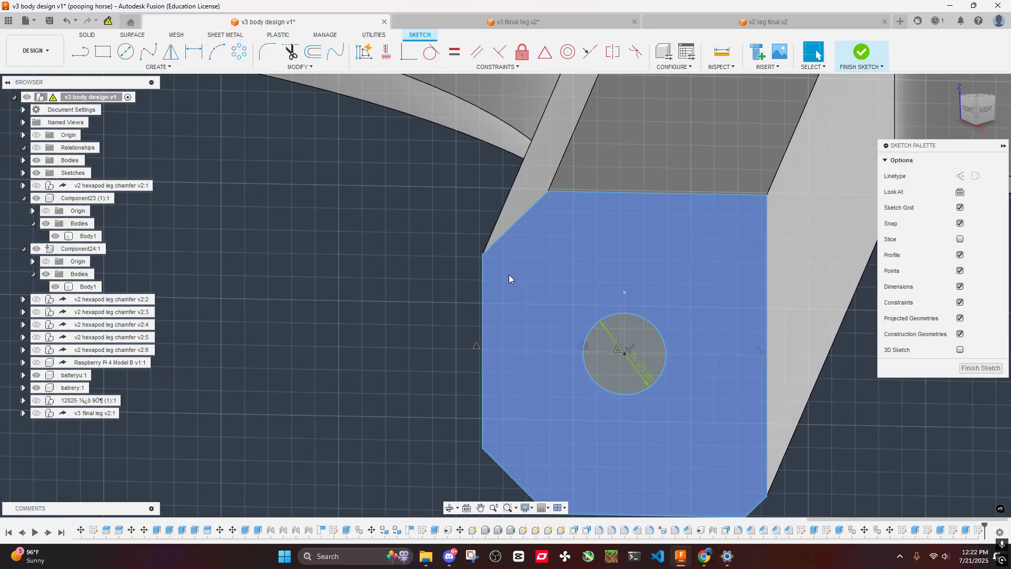
pyautogui.scroll(-5, 668, 283)
pyautogui.moveTo(668, 282); pyautogui.dragTo(576, 254, button='middle')
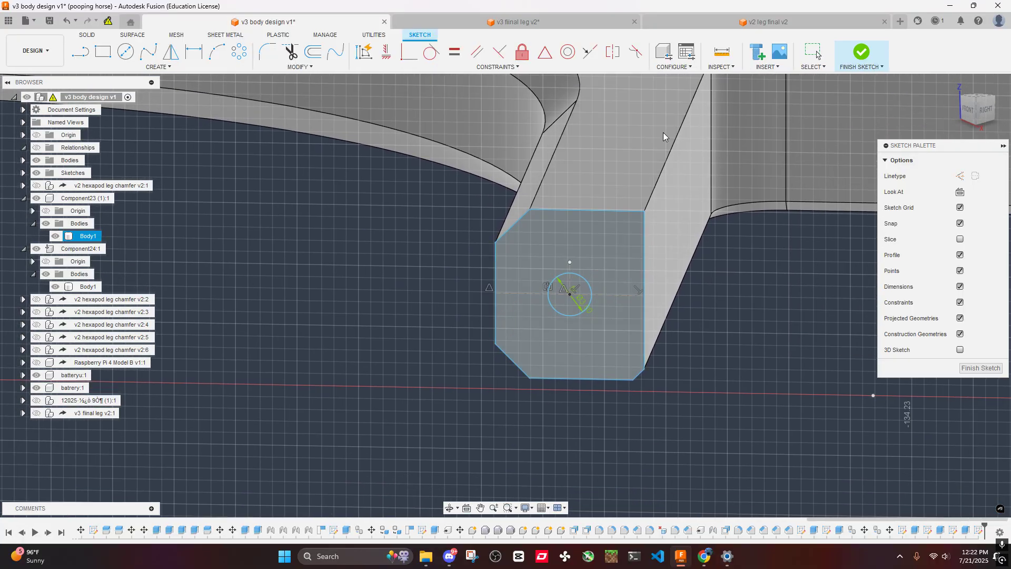
# - Extrude the four circle profiles on the arm end faces -60 mm as a cut into the arms
pyautogui.click(577, 282)
pyautogui.scroll(-5, 578, 283)
pyautogui.moveTo(811, 287); pyautogui.dragTo(622, 341, button='middle')
pyautogui.scroll(4, 621, 340)
pyautogui.click(619, 364)
pyautogui.moveTo(624, 231); pyautogui.dragTo(663, 387, button='middle')
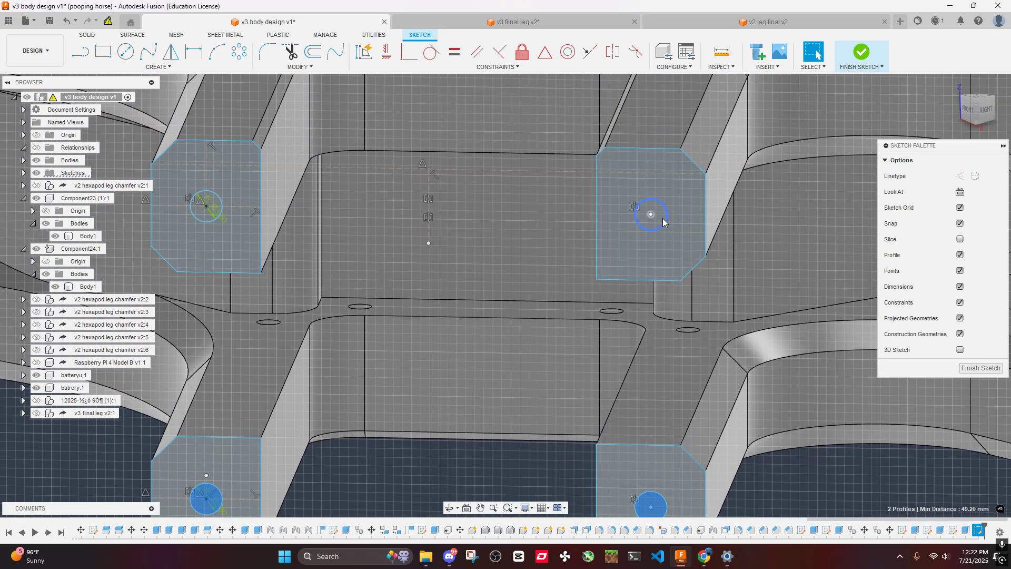
pyautogui.moveTo(199, 210); pyautogui.dragTo(390, 250, button='middle')
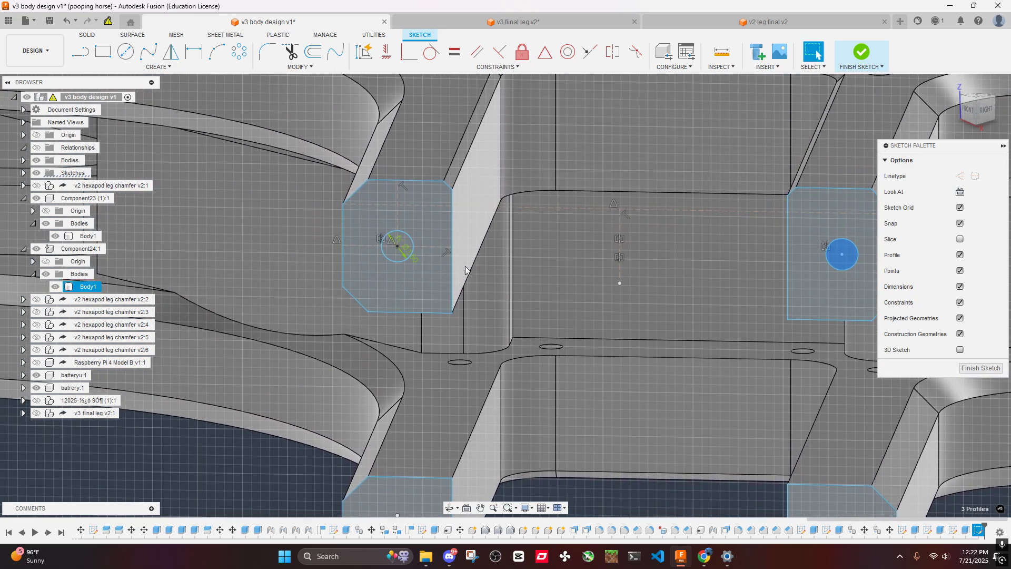
pyautogui.click(390, 256)
pyautogui.scroll(-5, 445, 280)
pyautogui.press('e')
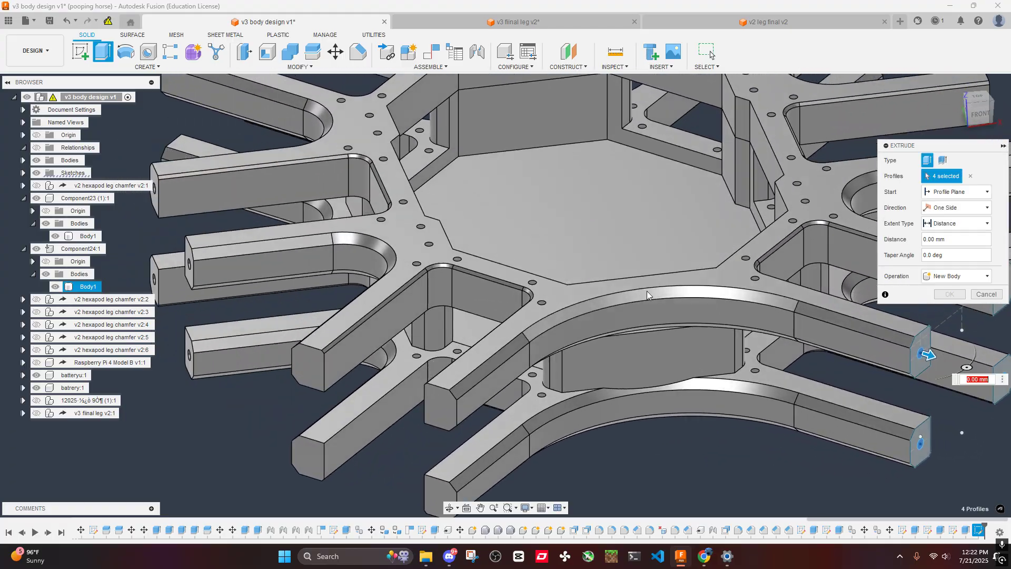
pyautogui.moveTo(647, 291); pyautogui.dragTo(434, 245, button='middle')
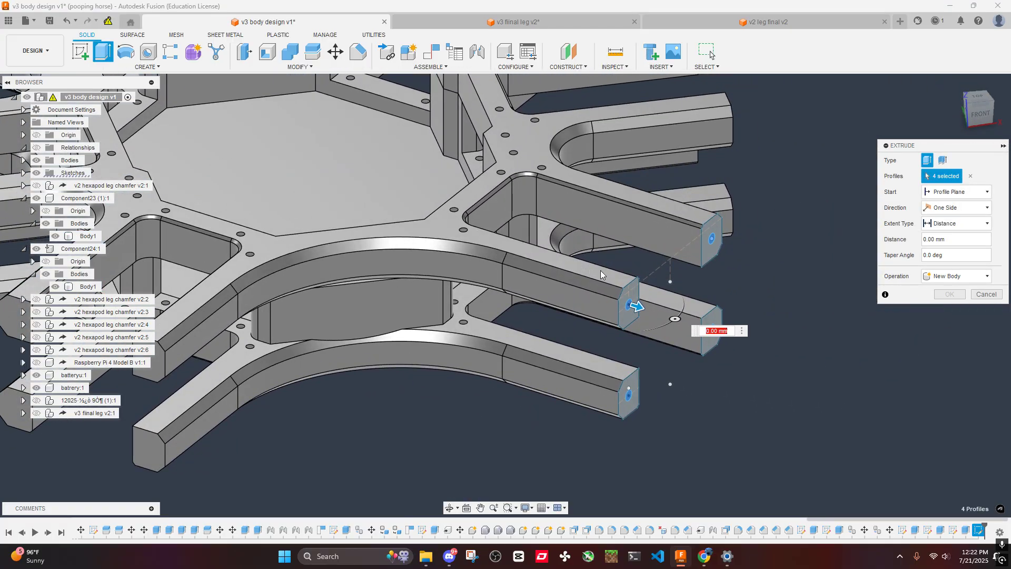
pyautogui.write('60')
pyautogui.press('Return')
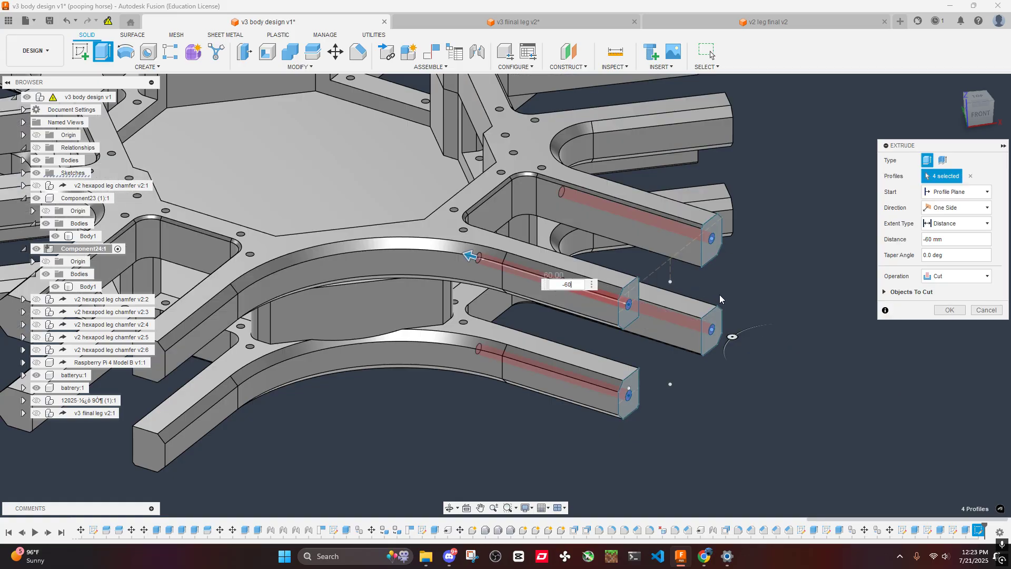
pyautogui.keyDown('shift'); pyautogui.moveTo(522, 203); pyautogui.dragTo(545, 262, button='middle'); pyautogui.keyUp('shift')
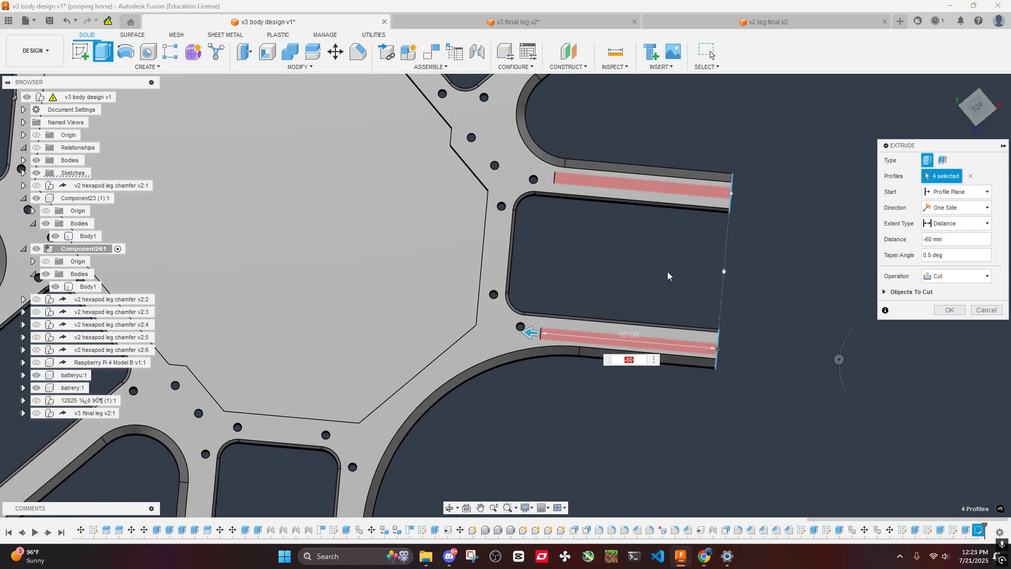
pyautogui.keyDown('shift'); pyautogui.moveTo(667, 270); pyautogui.dragTo(713, 258, button='middle'); pyautogui.keyUp('shift')
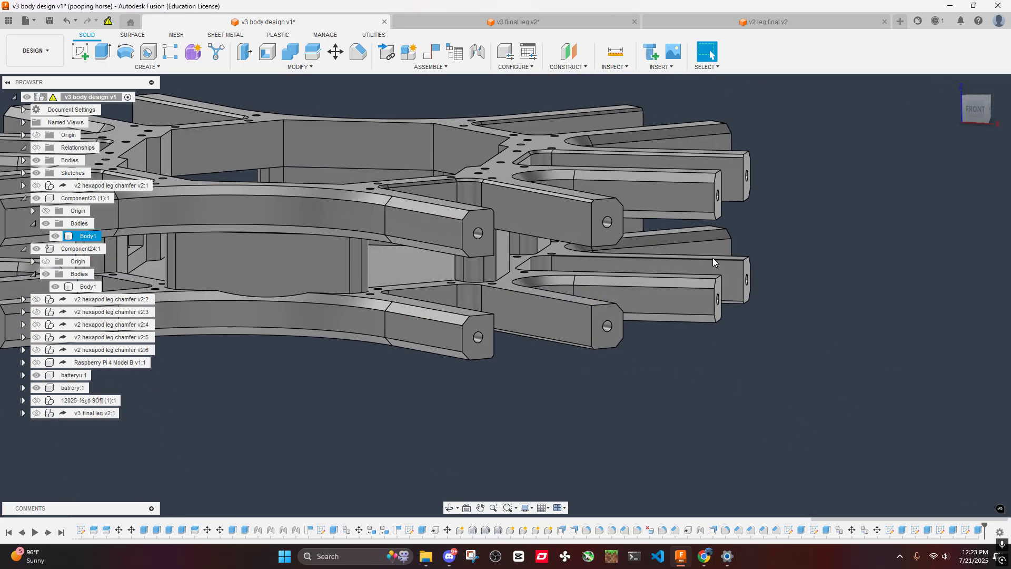
# - Measure the distance from the end hole to the upper edge of the end face on two upper-plate arms
pyautogui.click(616, 53)
pyautogui.scroll(6, 597, 264)
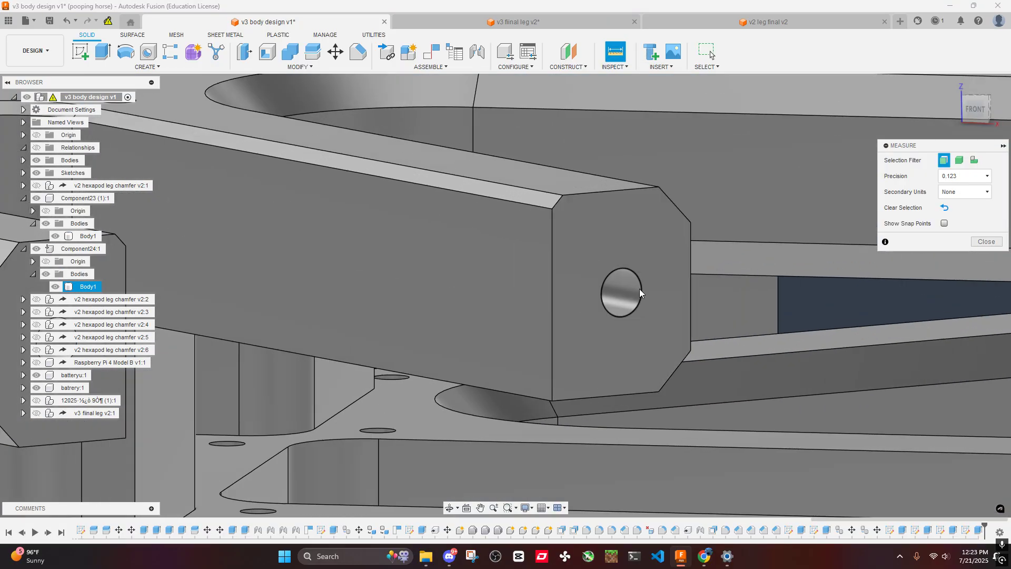
pyautogui.click(630, 289)
pyautogui.click(612, 192)
pyautogui.scroll(-6, 638, 229)
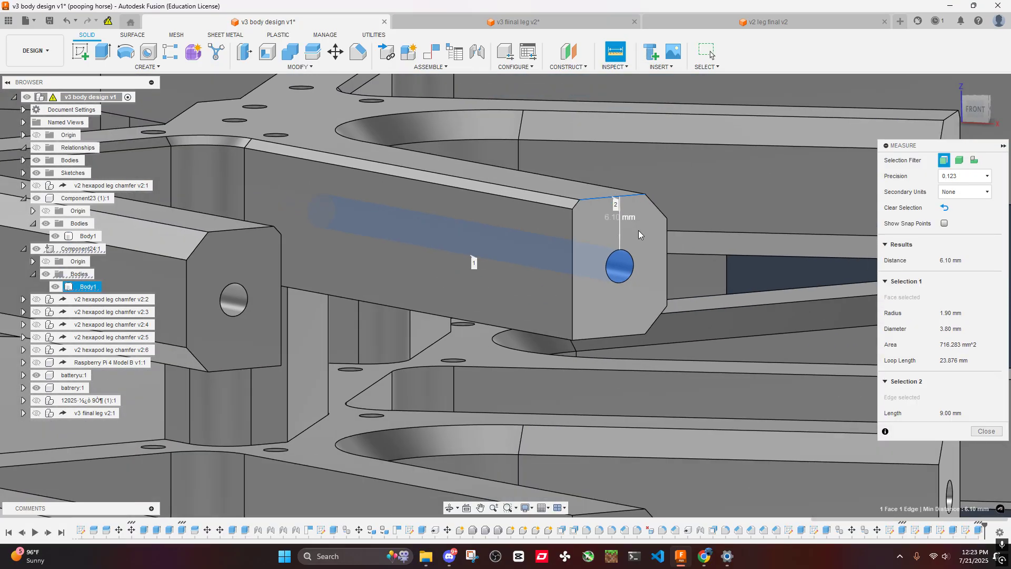
pyautogui.moveTo(869, 264); pyautogui.dragTo(695, 286, button='middle')
pyautogui.click(696, 286)
pyautogui.scroll(6, 685, 263)
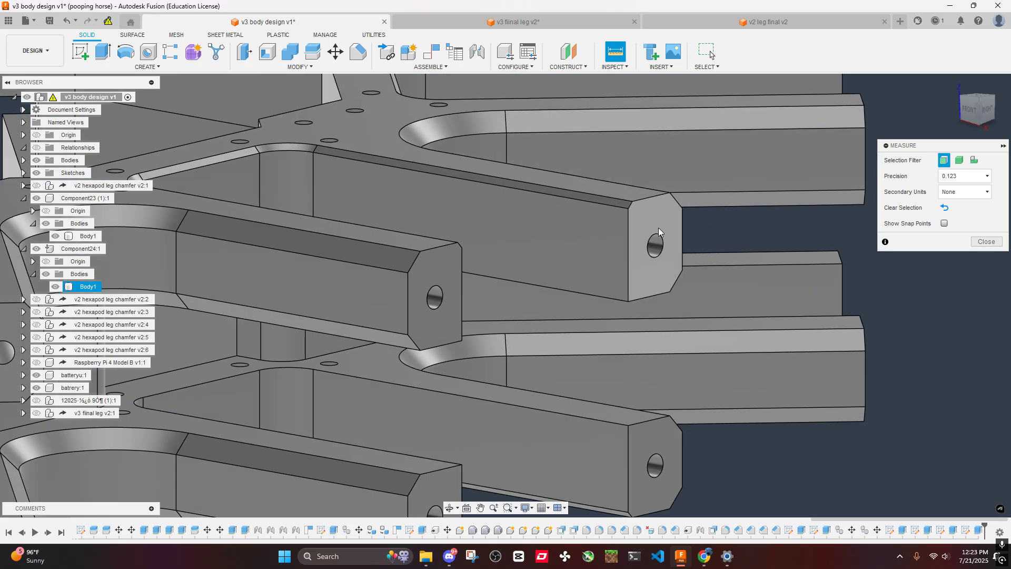
pyautogui.click(654, 238)
pyautogui.click(649, 198)
pyautogui.scroll(-6, 661, 320)
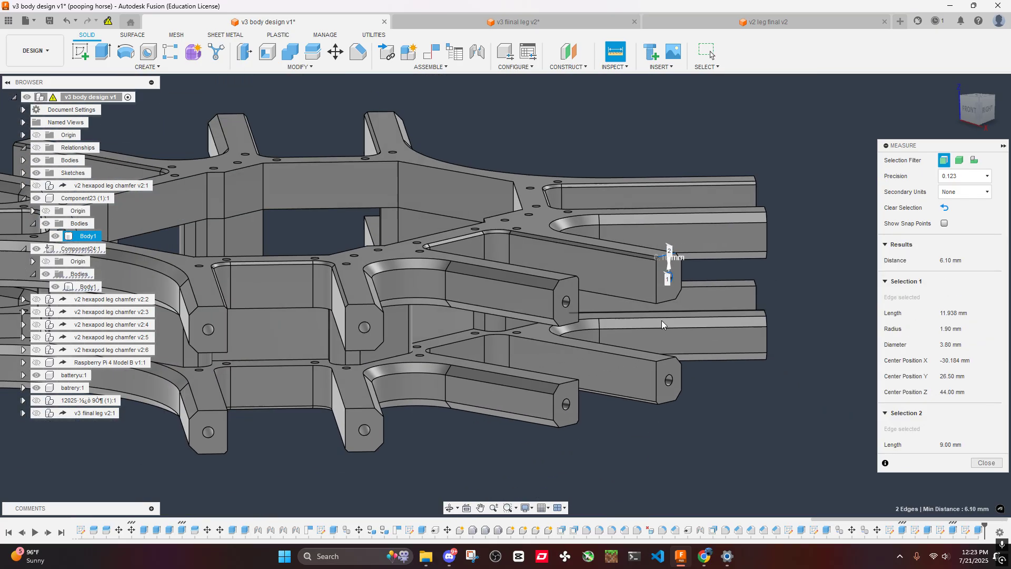
# - Measure from the end hole to the bottom edge of the end face on two lower-plate arms
pyautogui.click(654, 395)
pyautogui.scroll(5, 685, 342)
pyautogui.click(692, 307)
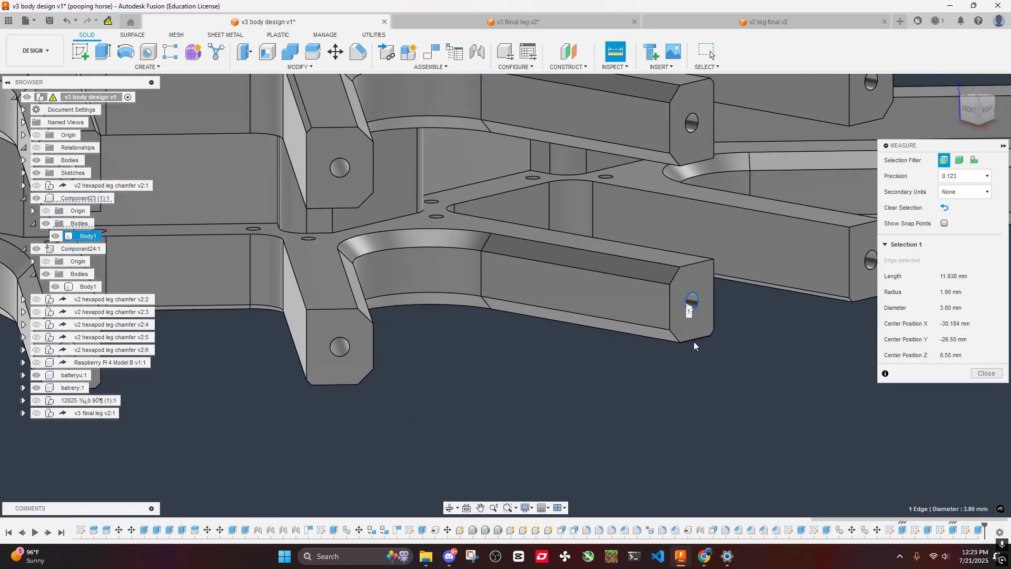
pyautogui.click(698, 340)
pyautogui.click(623, 394)
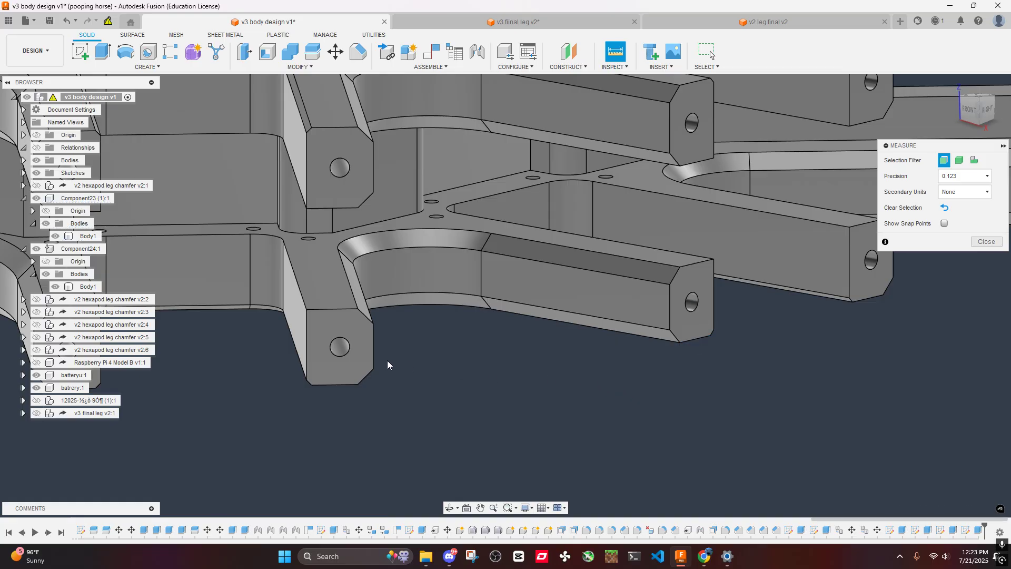
pyautogui.click(340, 356)
pyautogui.click(341, 384)
pyautogui.click(419, 379)
# - Measure from the end hole to the side edge of the end face on two lower-plate arms
pyautogui.scroll(1, 359, 357)
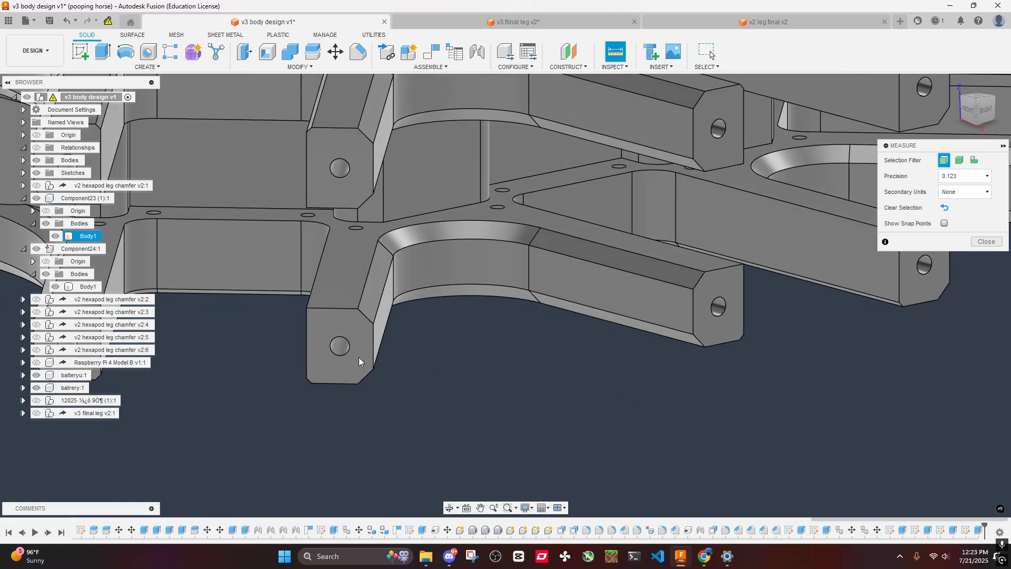
pyautogui.click(350, 347)
pyautogui.click(373, 341)
pyautogui.click(521, 365)
pyautogui.moveTo(764, 318); pyautogui.dragTo(592, 326, button='middle')
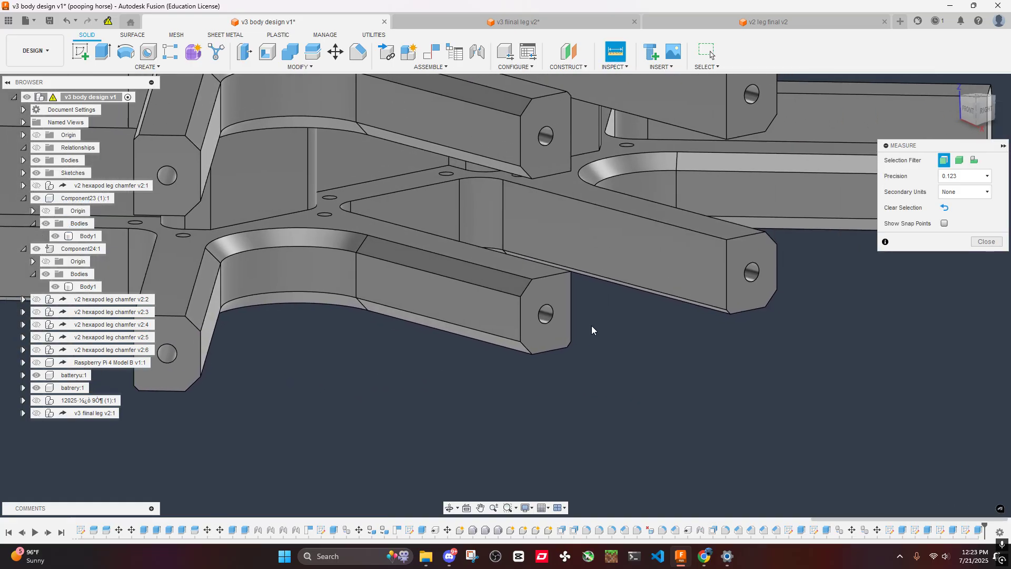
pyautogui.click(757, 271)
pyautogui.click(778, 269)
pyautogui.click(774, 362)
pyautogui.scroll(-8, 750, 331)
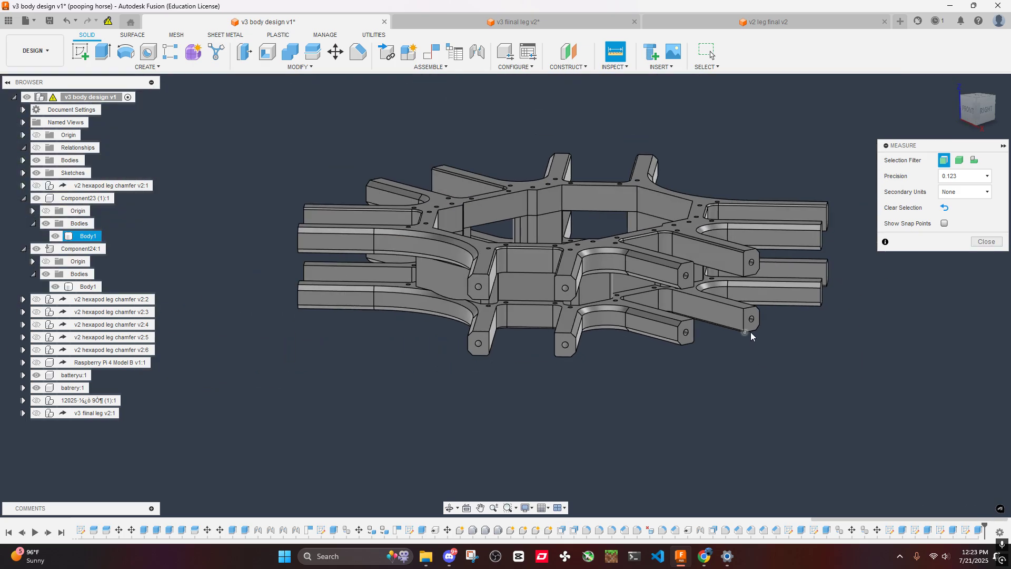
pyautogui.keyDown('shift'); pyautogui.moveTo(750, 331); pyautogui.dragTo(658, 334, button='middle'); pyautogui.keyUp('shift')
pyautogui.click(985, 241)
# - Create a sketch on the end face of an undrilled upper-plate arm in the next arm group
pyautogui.scroll(6, 773, 299)
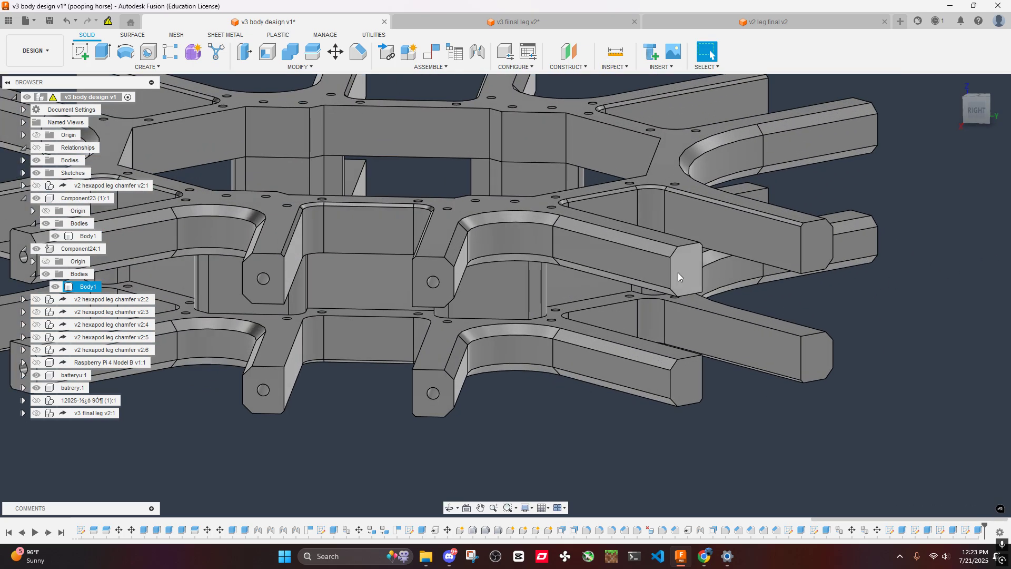
pyautogui.rightClick(678, 273)
pyautogui.click(672, 344)
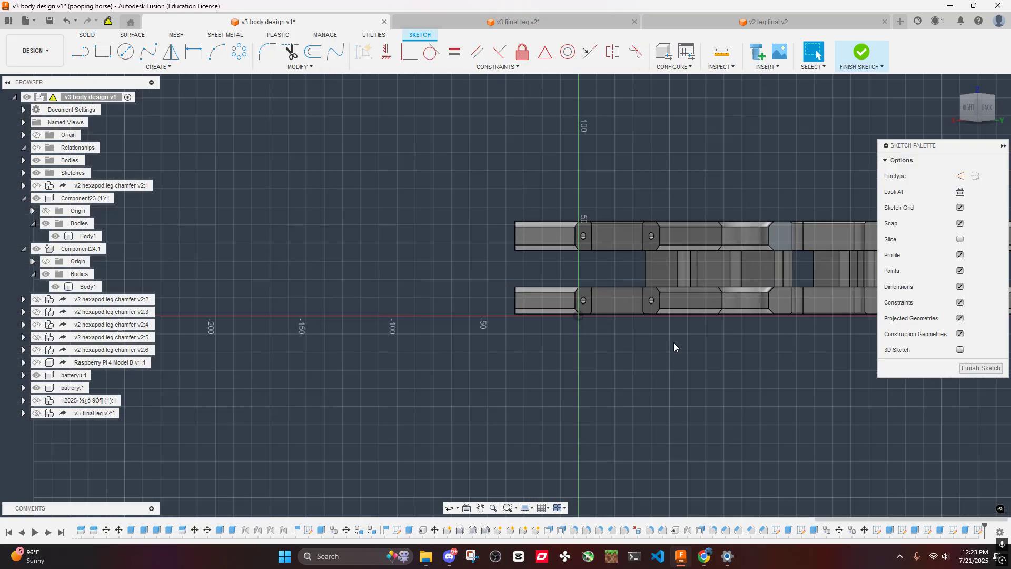
# - Paste the copied outlines and circles, and begin a point-to-point move of all of them with the arm face's upper corner as origin
pyautogui.hotkey('ctrl', 'a')
pyautogui.press('m')
pyautogui.scroll(4, 582, 316)
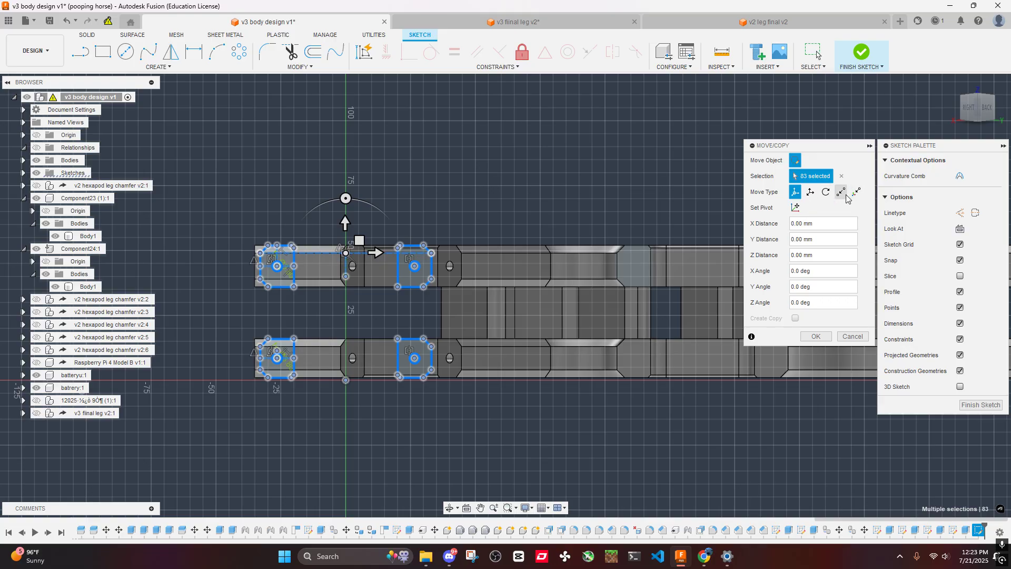
pyautogui.click(841, 192)
pyautogui.scroll(4, 501, 260)
pyautogui.scroll(-4, 561, 256)
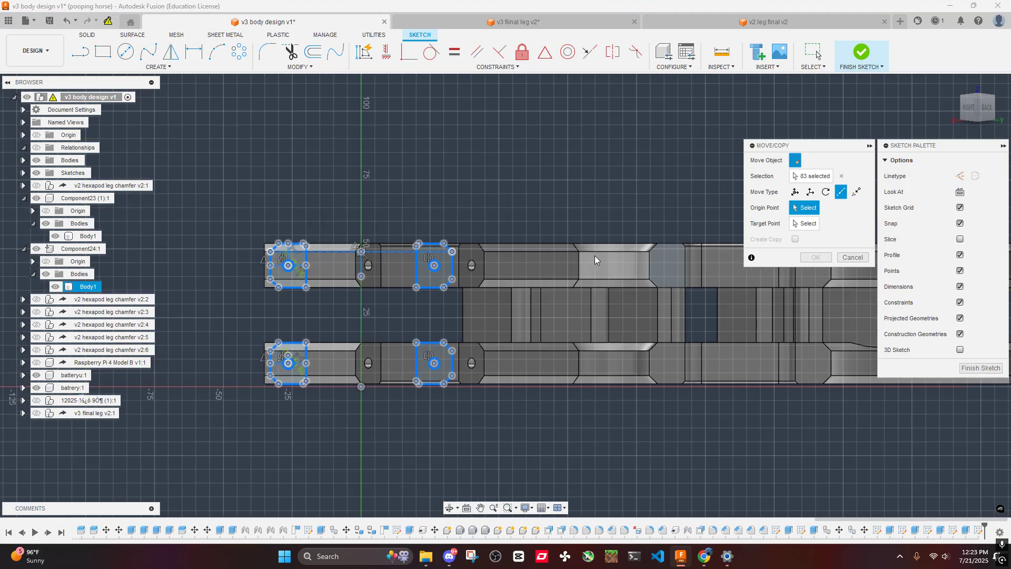
pyautogui.moveTo(595, 259); pyautogui.dragTo(470, 276, button='middle')
pyautogui.scroll(6, 556, 275)
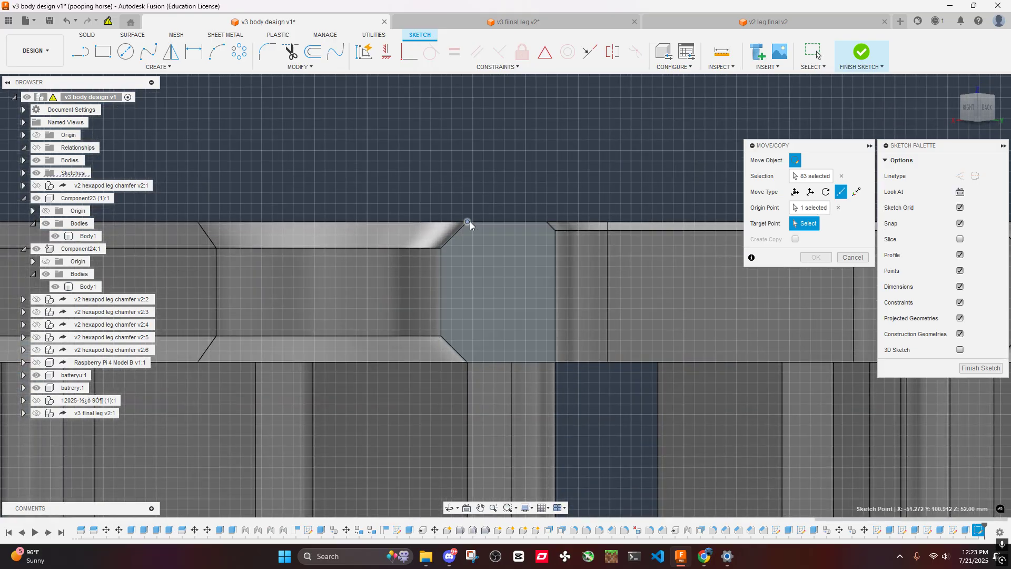
pyautogui.scroll(-6, 469, 225)
pyautogui.moveTo(323, 195)
pyautogui.mouseDown(button='middle')
pyautogui.moveTo(566, 214)
pyautogui.moveTo(539, 211)
pyautogui.mouseUp(button='middle')
pyautogui.scroll(-5, 548, 213)
pyautogui.scroll(4, 428, 226)
pyautogui.scroll(-1, 445, 188)
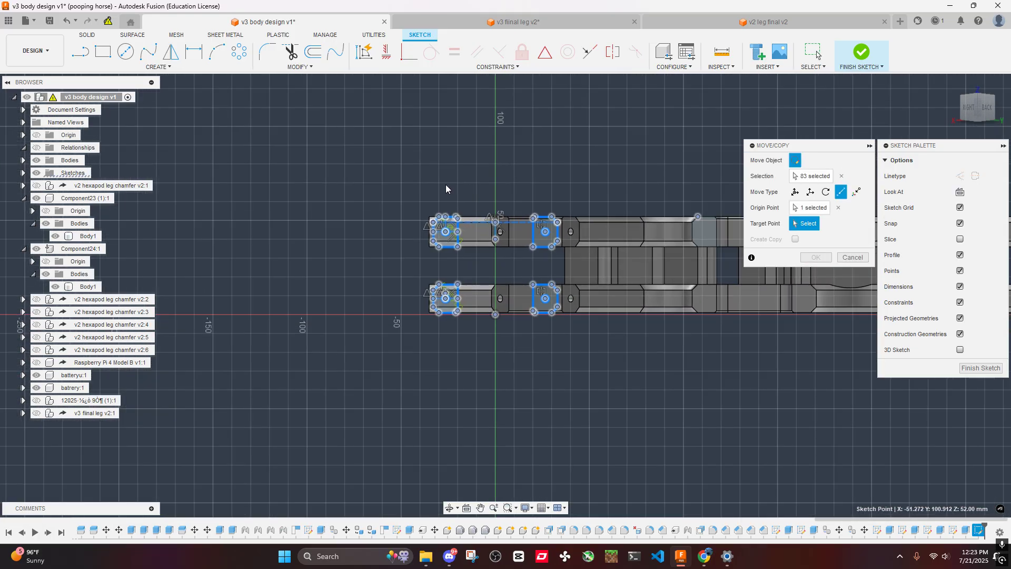
pyautogui.scroll(7, 445, 189)
pyautogui.click(464, 306)
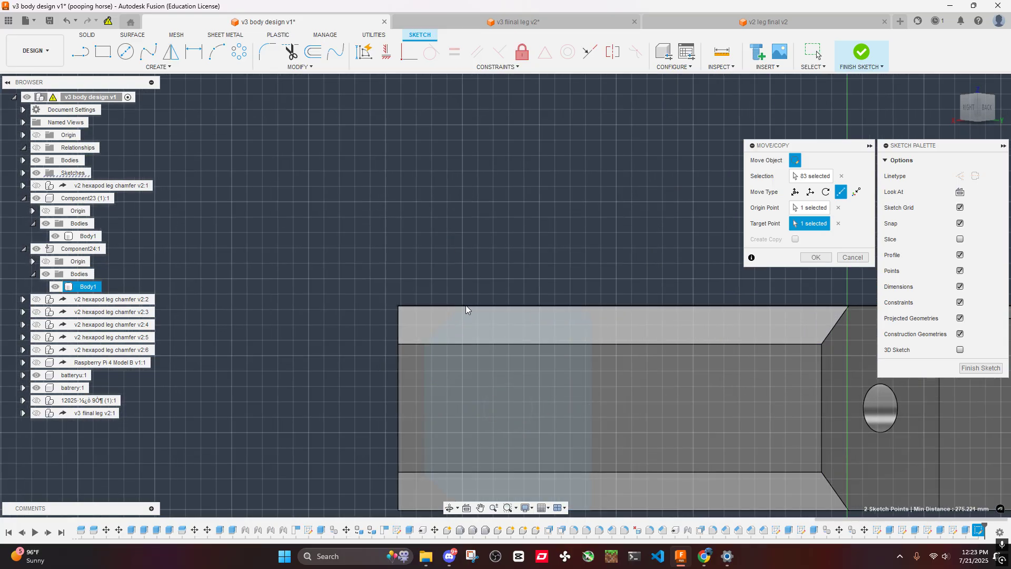
pyautogui.scroll(-7, 469, 256)
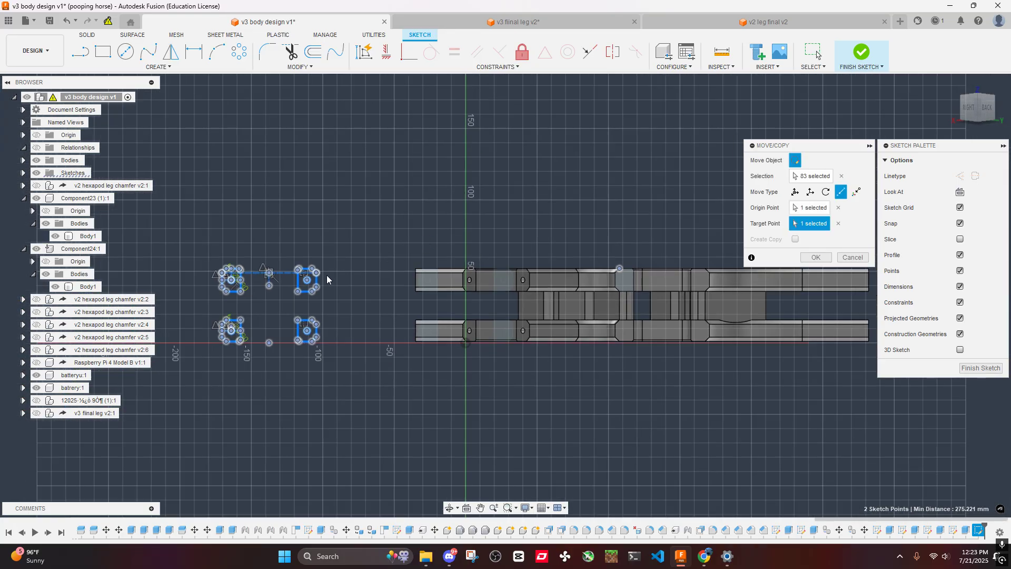
pyautogui.click(973, 122)
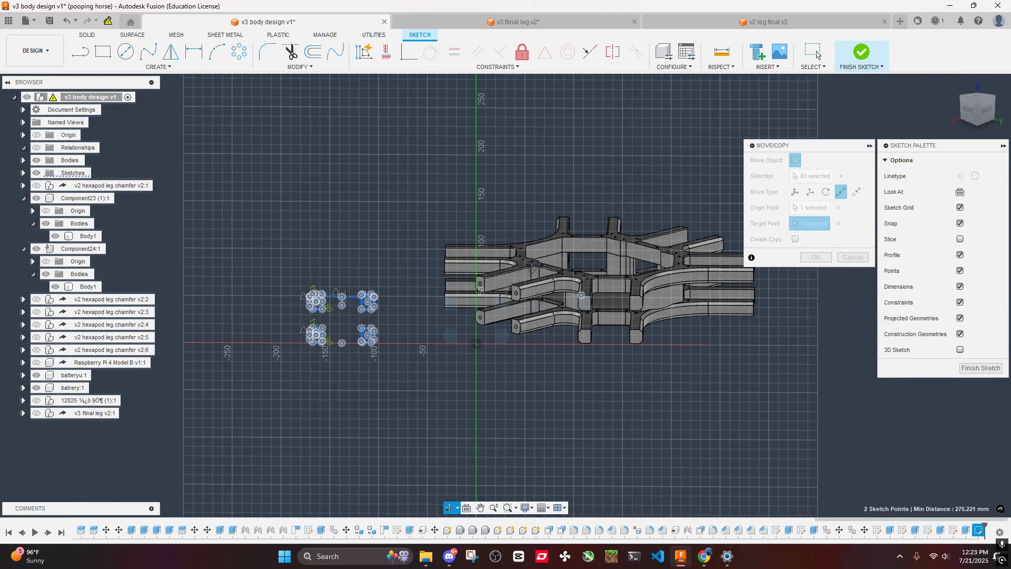
pyautogui.click(977, 112)
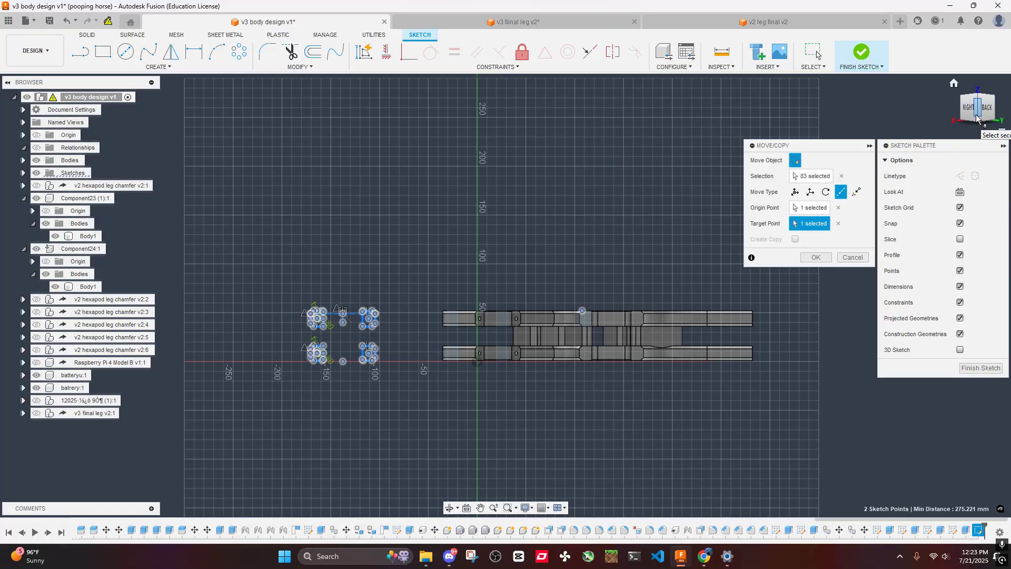
pyautogui.scroll(6, 319, 313)
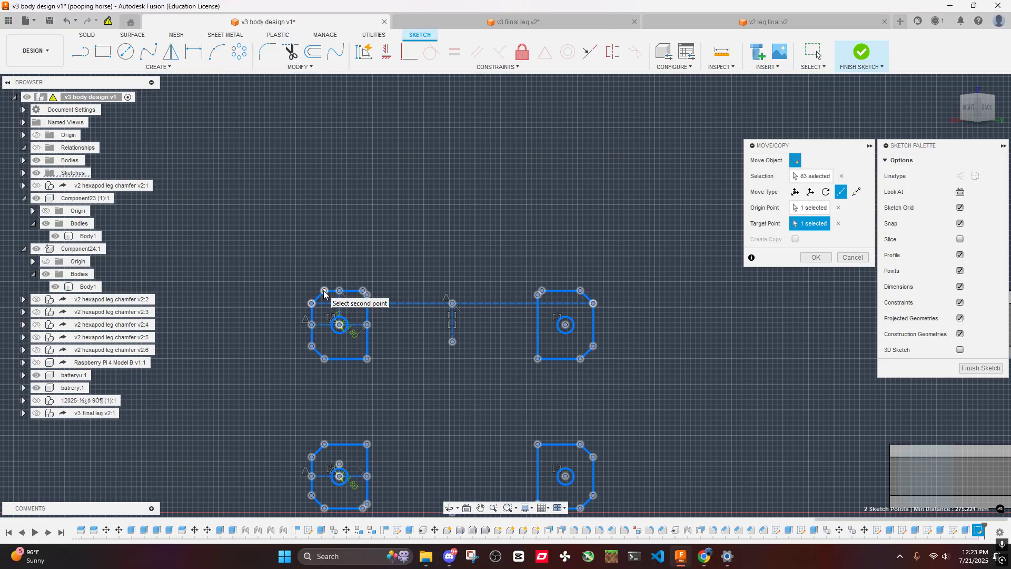
pyautogui.click(839, 225)
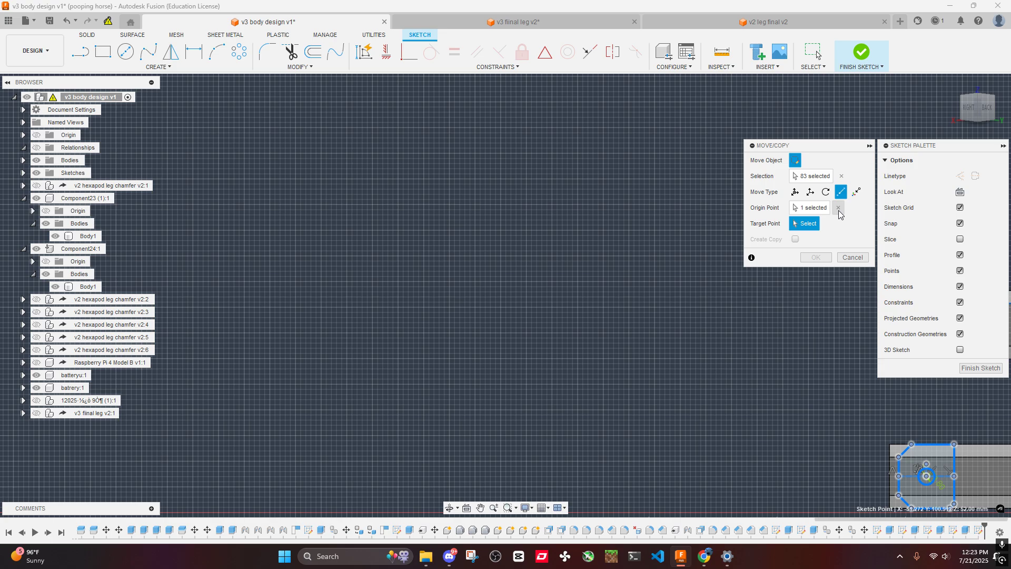
# - Move the pasted outlines and circles point to point, from the upper profile's circle centre to the centre of the matching upper-plate arm face
pyautogui.moveTo(671, 216); pyautogui.dragTo(237, 195, button='middle')
pyautogui.scroll(-3, 438, 231)
pyautogui.moveTo(557, 223); pyautogui.dragTo(483, 236, button='middle')
pyautogui.scroll(3, 460, 274)
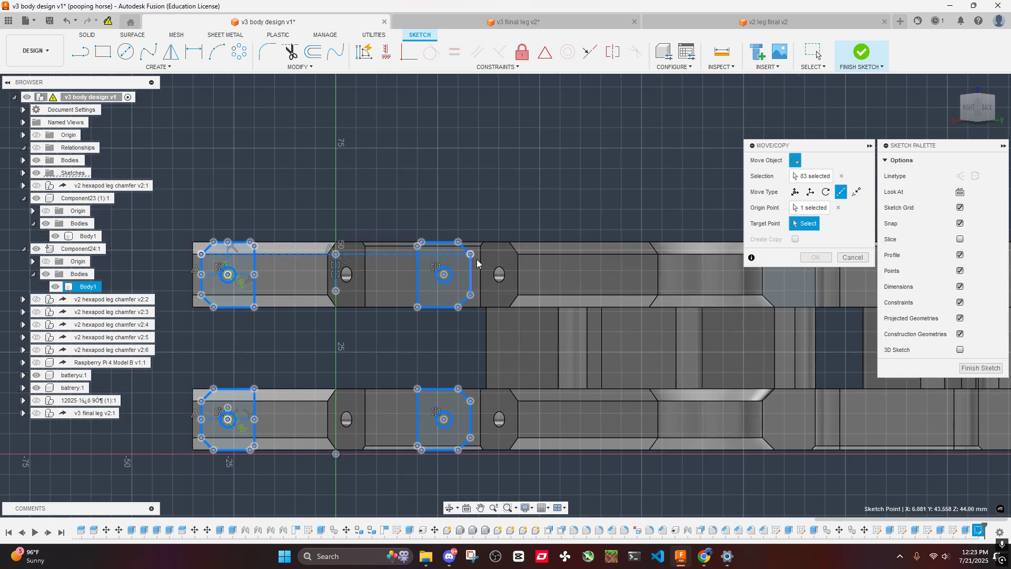
pyautogui.scroll(-3, 477, 263)
pyautogui.moveTo(632, 267); pyautogui.dragTo(404, 269, button='middle')
pyautogui.click(576, 273)
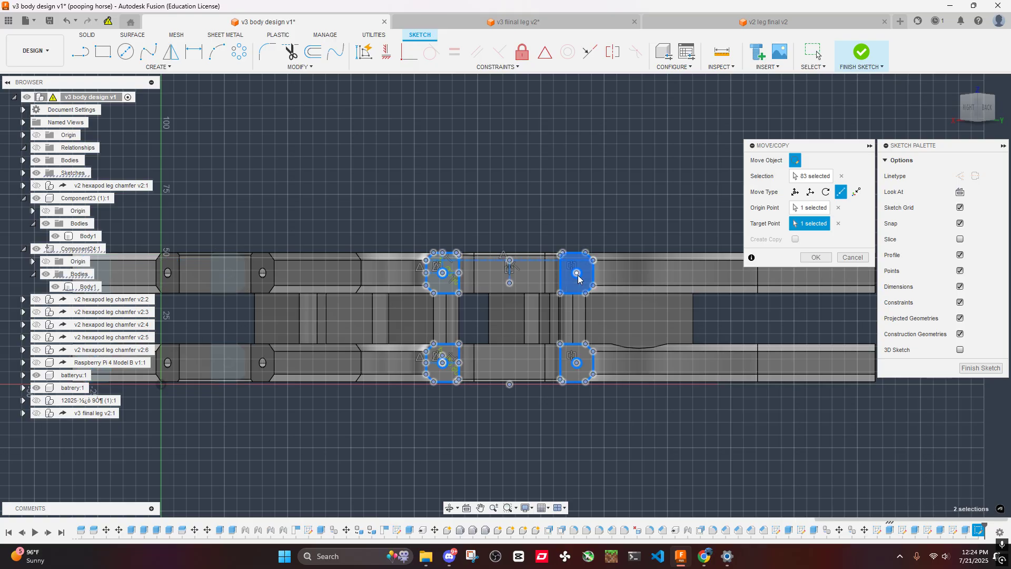
pyautogui.press('Return')
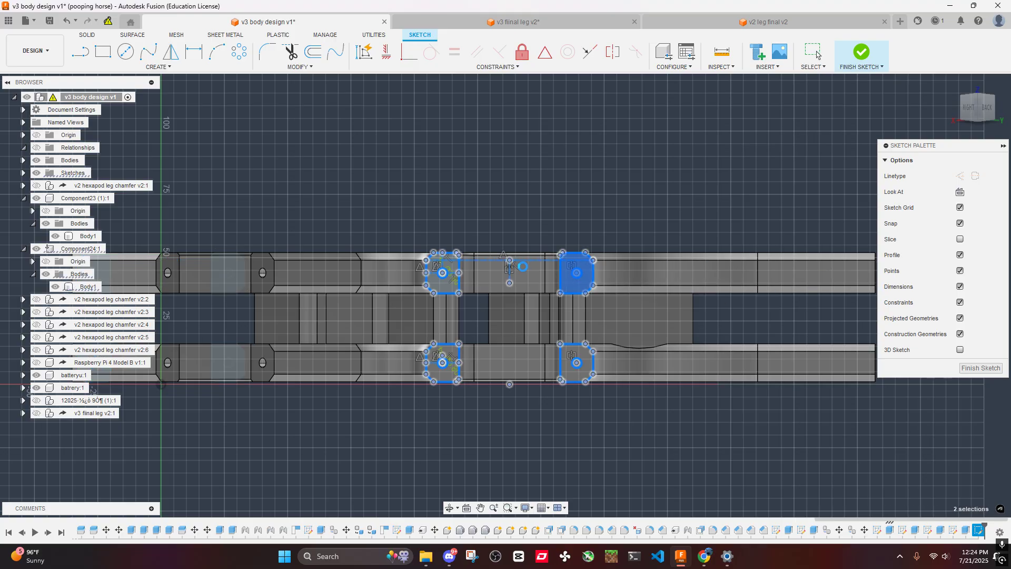
pyautogui.press('Escape')
# - Extrude the four circle profiles on this group's upper- and lower-plate arm ends 60 mm into the arms to cut the holes
pyautogui.scroll(5, 443, 274)
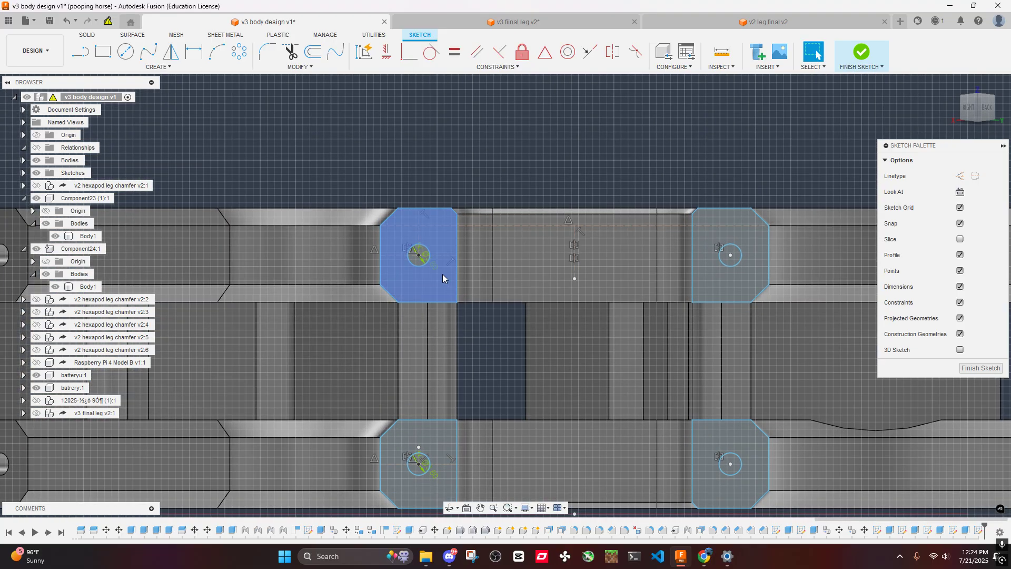
pyautogui.scroll(4, 420, 265)
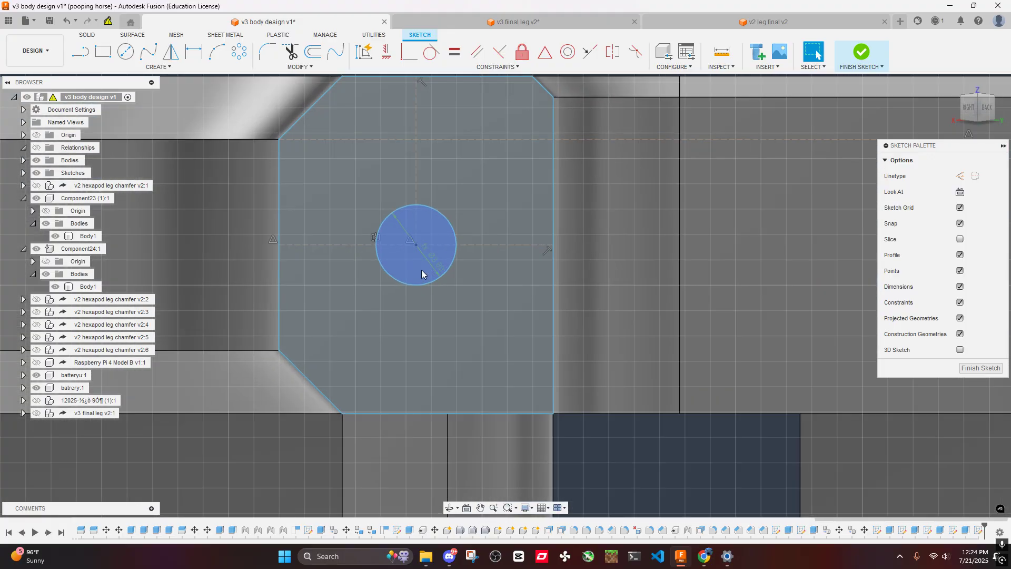
pyautogui.click(421, 270)
pyautogui.scroll(-5, 442, 274)
pyautogui.moveTo(779, 321); pyautogui.dragTo(505, 277, button='middle')
pyautogui.scroll(5, 559, 280)
pyautogui.keyDown('ctrl'); pyautogui.click(472, 185); pyautogui.keyUp('ctrl')
pyautogui.scroll(-6, 479, 188)
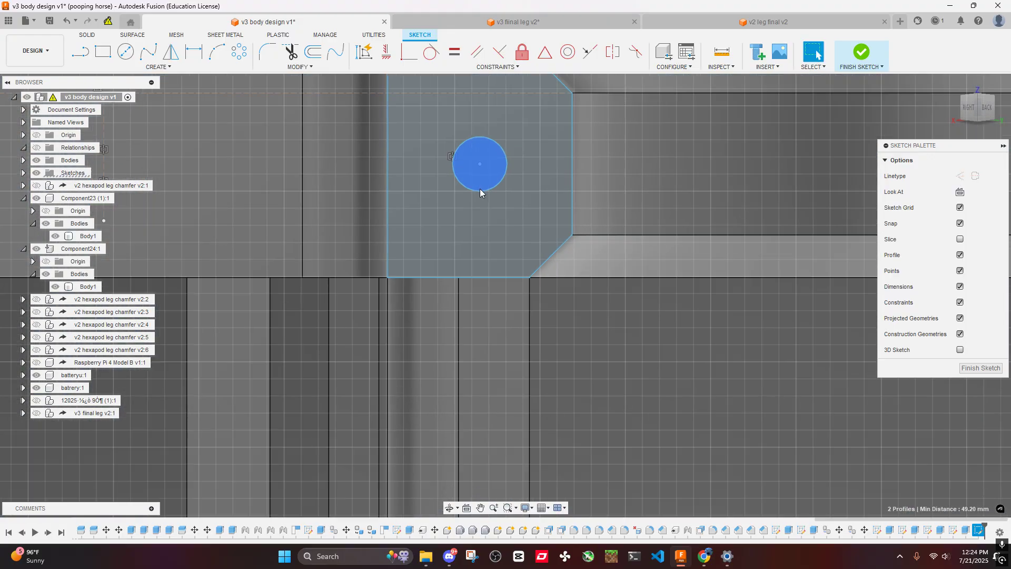
pyautogui.scroll(5, 468, 390)
pyautogui.keyDown('ctrl'); pyautogui.click(583, 312); pyautogui.keyUp('ctrl')
pyautogui.moveTo(384, 309); pyautogui.dragTo(788, 283, button='middle')
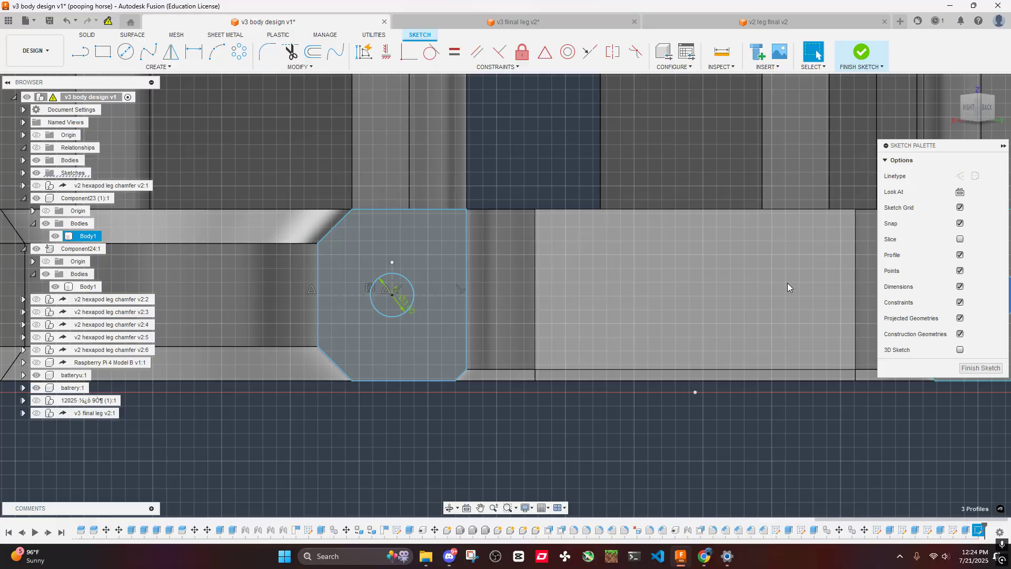
pyautogui.scroll(3, 443, 287)
pyautogui.keyDown('ctrl'); pyautogui.click(356, 280); pyautogui.keyUp('ctrl')
pyautogui.scroll(-2, 355, 280)
pyautogui.scroll(-2, 399, 280)
pyautogui.write('e')
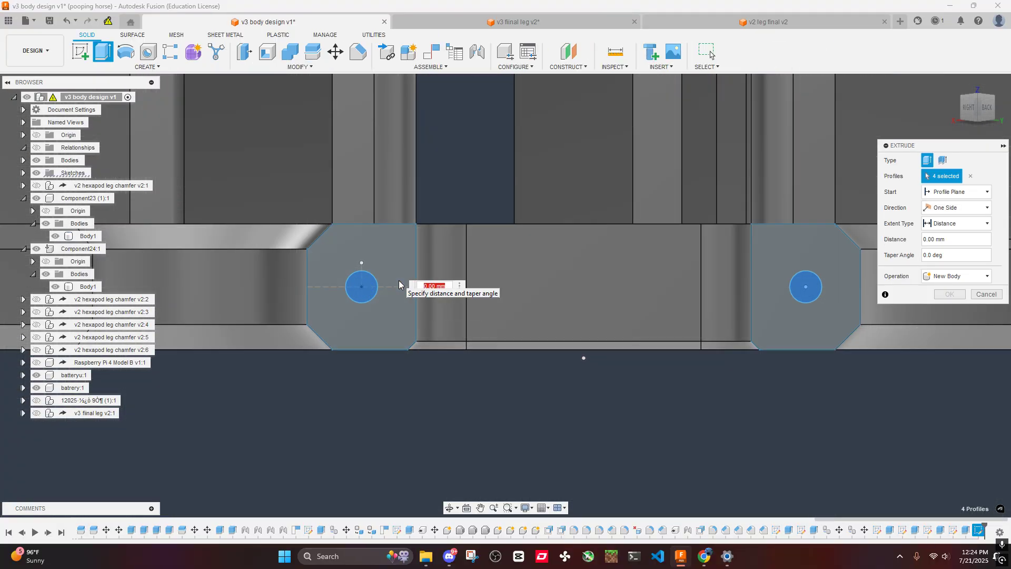
pyautogui.write('-6')
pyautogui.press('Return')
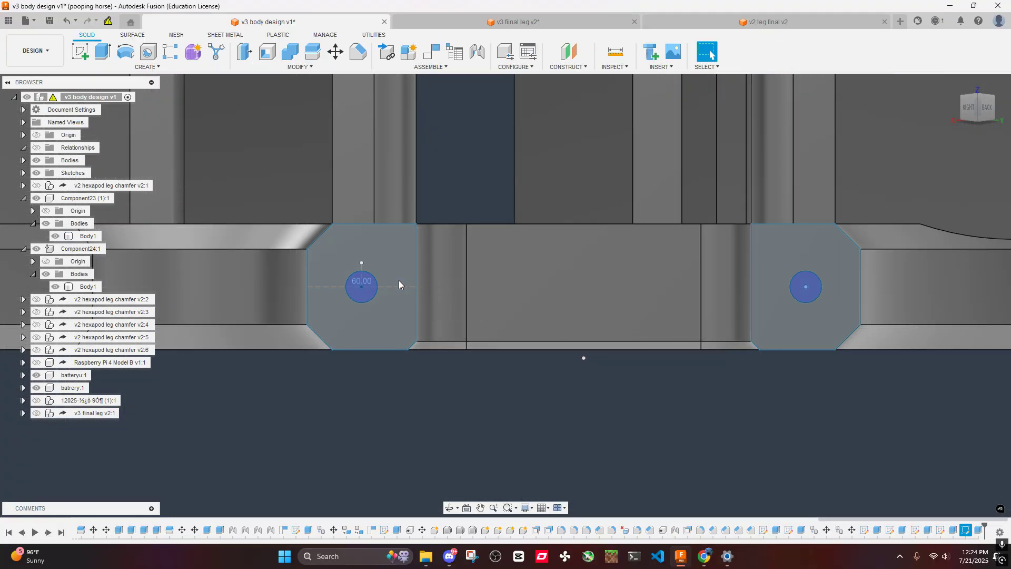
# - Create a sketch on the end face of an undrilled upper-plate arm in the next arm group
pyautogui.scroll(-3, 398, 226)
pyautogui.scroll(-2, 457, 178)
pyautogui.moveTo(457, 179)
pyautogui.keyDown('shift'); pyautogui.mouseDown(button='middle')
pyautogui.moveTo(474, 221)
pyautogui.moveTo(464, 180)
pyautogui.mouseUp(button='middle'); pyautogui.keyUp('shift')
pyautogui.scroll(-3, 507, 217)
pyautogui.scroll(-2, 508, 217)
pyautogui.scroll(4, 427, 211)
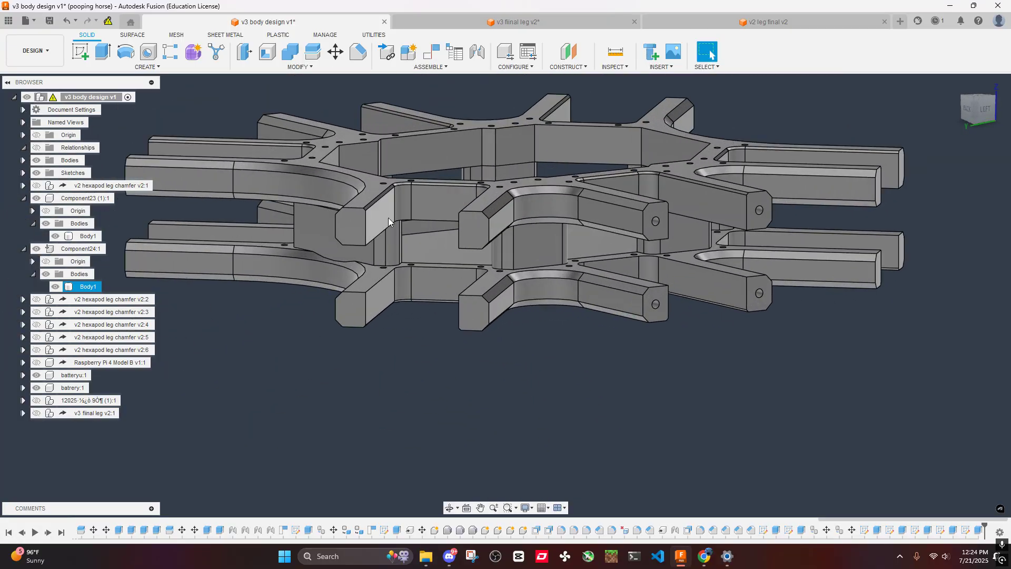
pyautogui.rightClick(355, 230)
pyautogui.click(337, 298)
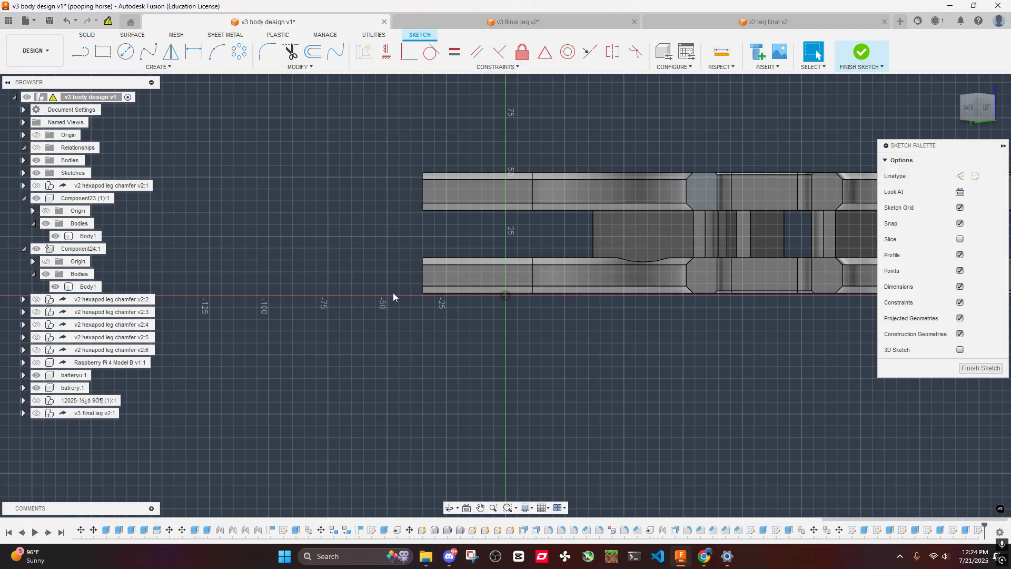
# - Paste the copied profiles into the new sketch and move them point to point, from an upper circle's centre to the matching upper-plate arm face's centre
pyautogui.hotkey('ctrl', 'a')
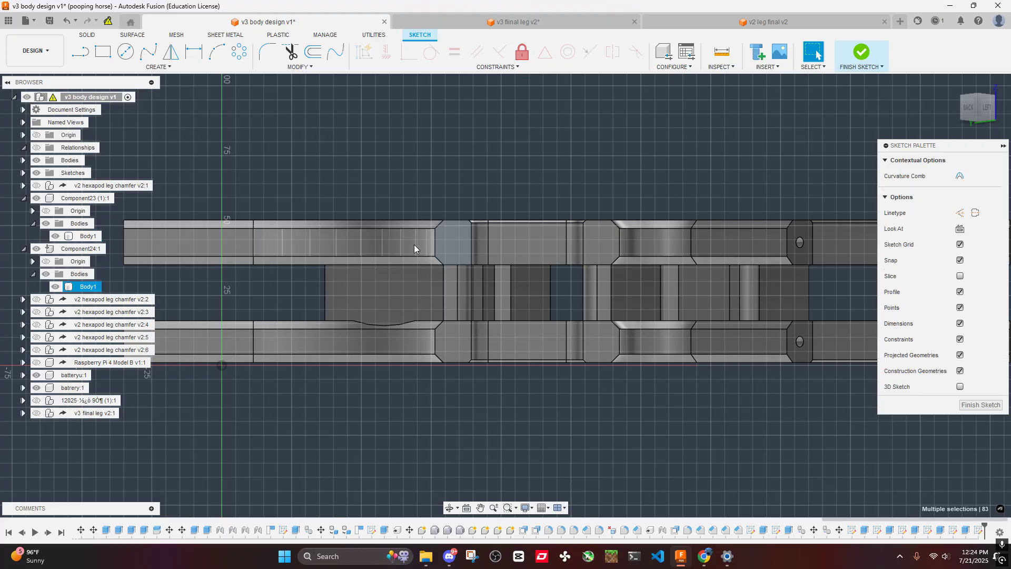
pyautogui.press('m')
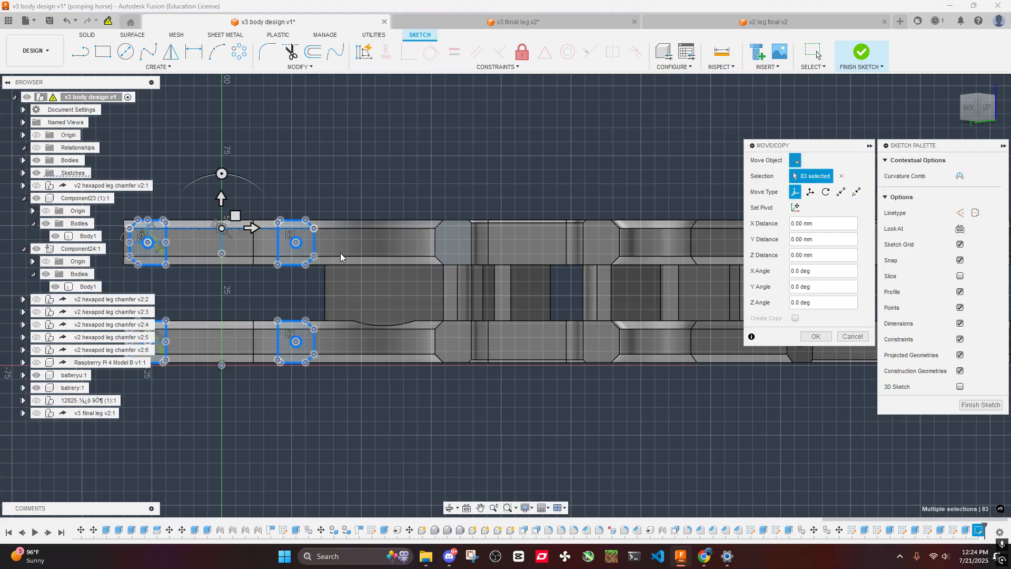
pyautogui.click(841, 192)
pyautogui.click(296, 243)
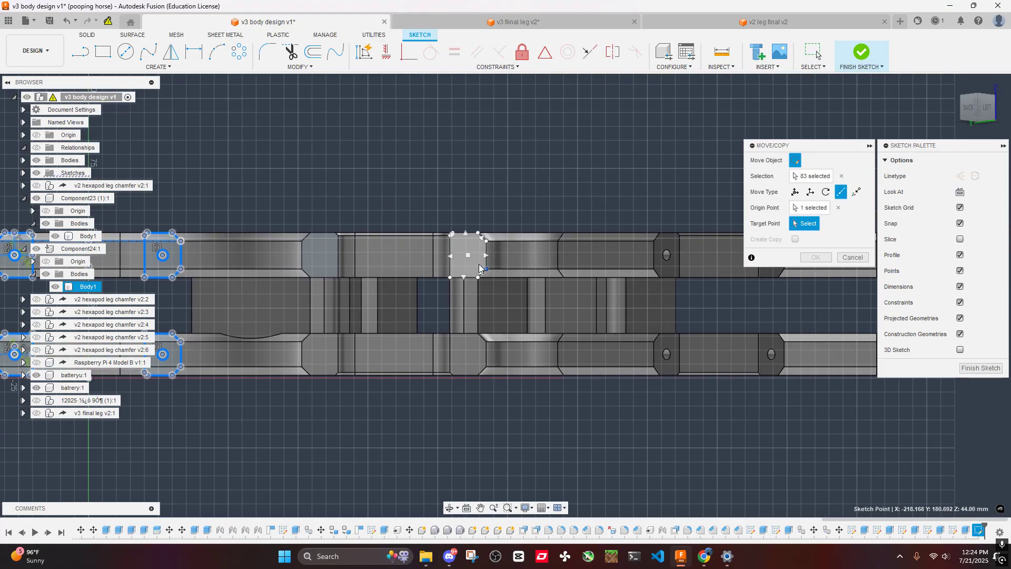
pyautogui.click(469, 258)
pyautogui.click(814, 258)
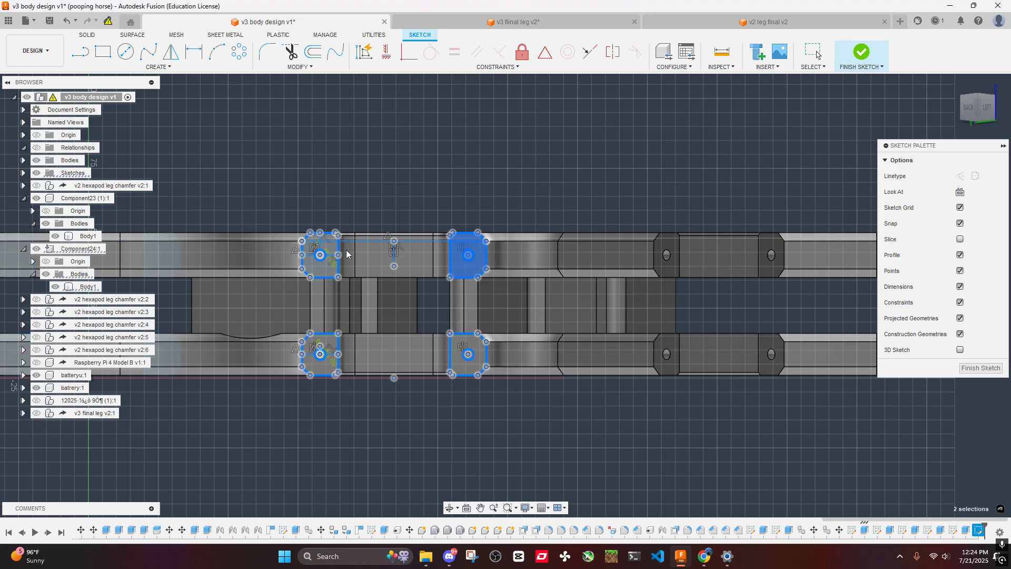
# - Cut 60 mm holes into this arm group by extruding all four pasted circles on the upper and lower plates
pyautogui.scroll(10, 320, 270)
pyautogui.scroll(-5, 321, 270)
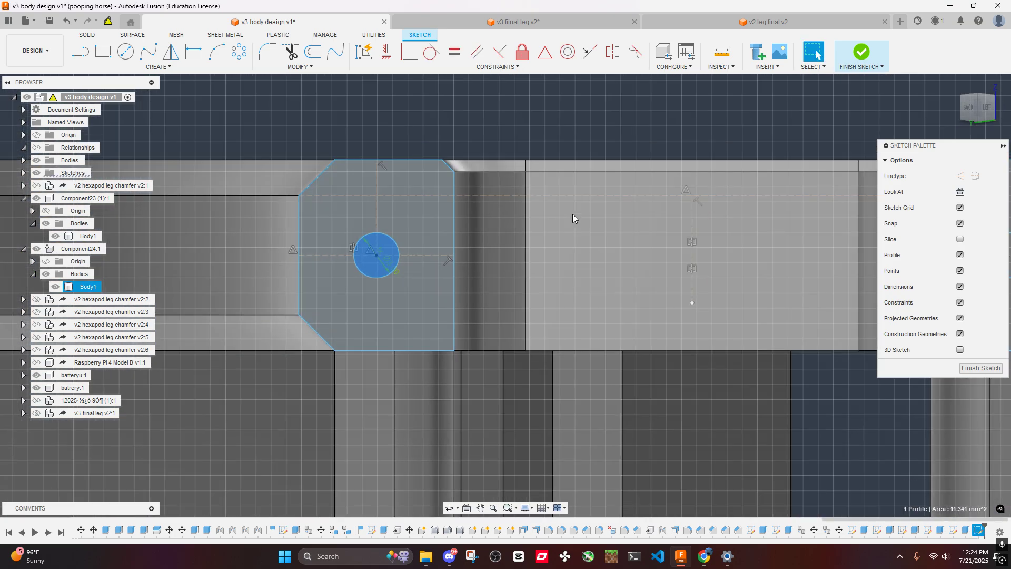
pyautogui.moveTo(759, 237); pyautogui.dragTo(553, 241, button='middle')
pyautogui.scroll(6, 555, 241)
pyautogui.keyDown('ctrl'); pyautogui.click(556, 238); pyautogui.keyUp('ctrl')
pyautogui.scroll(-5, 547, 227)
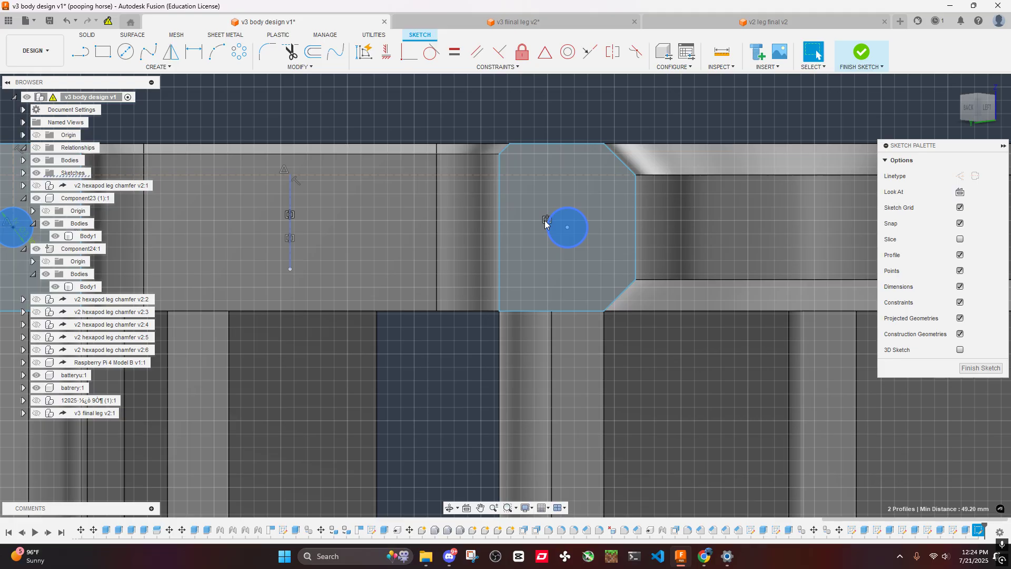
pyautogui.scroll(5, 604, 319)
pyautogui.scroll(-5, 555, 350)
pyautogui.scroll(5, 433, 344)
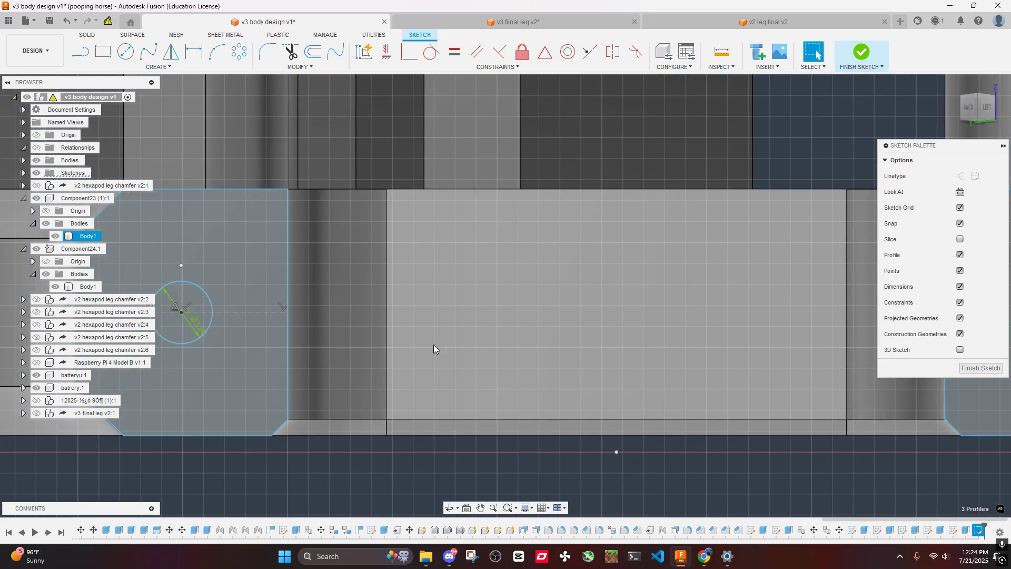
pyautogui.moveTo(434, 345); pyautogui.dragTo(731, 336, button='middle')
pyautogui.keyDown('ctrl'); pyautogui.click(481, 321); pyautogui.keyUp('ctrl')
pyautogui.scroll(-5, 480, 320)
pyautogui.press('e')
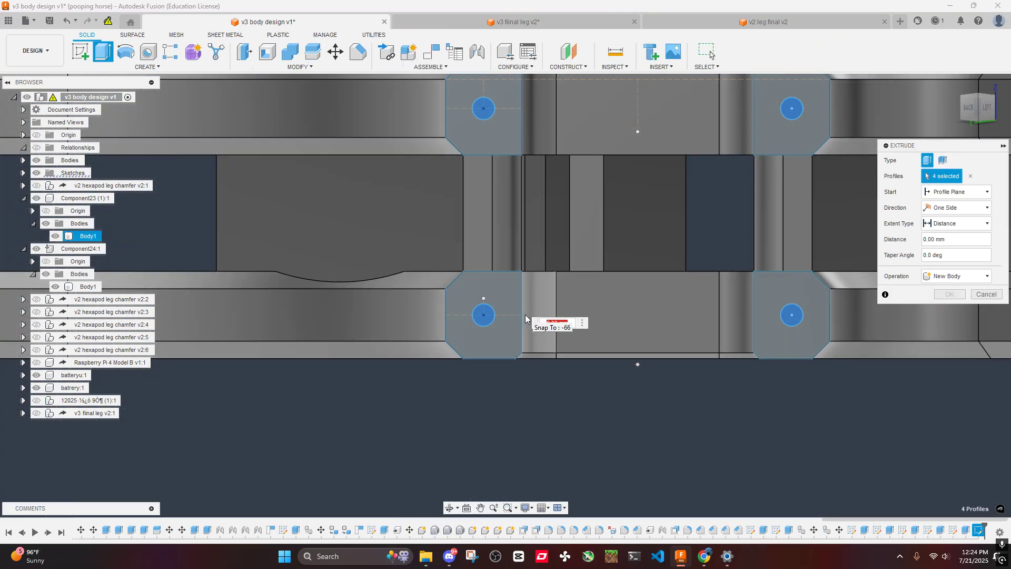
pyautogui.press('Escape')
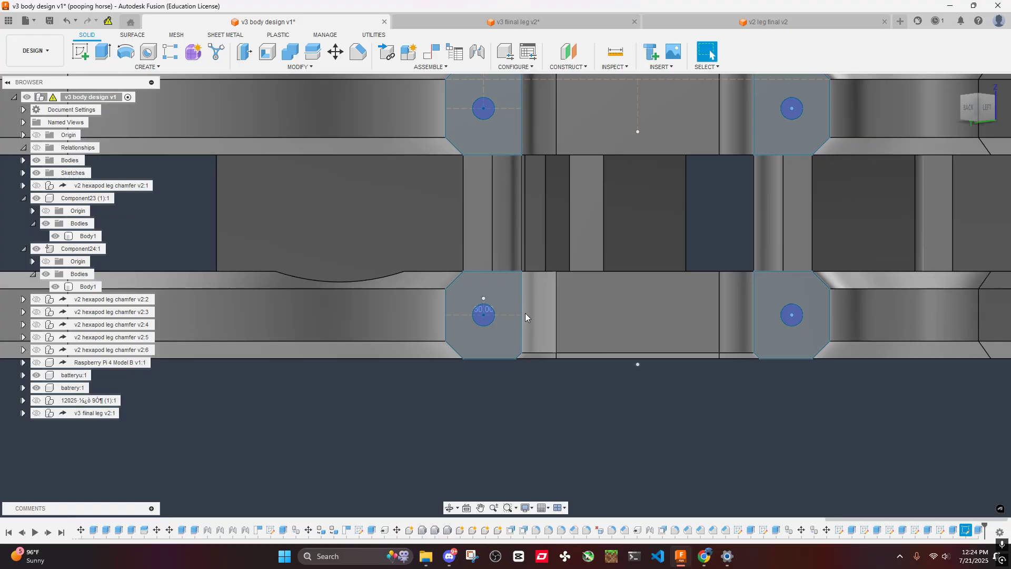
# - Create a sketch on an undrilled upper-plate arm's end face in the group facing the left and front sides
pyautogui.scroll(-5, 542, 230)
pyautogui.keyDown('shift'); pyautogui.moveTo(607, 274); pyautogui.dragTo(509, 289, button='middle'); pyautogui.keyUp('shift')
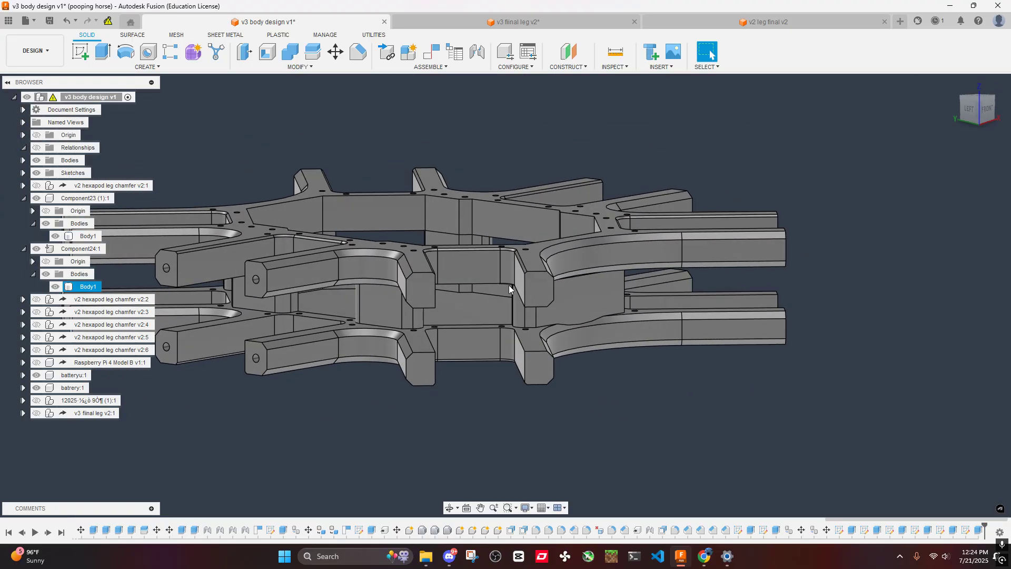
pyautogui.rightClick(418, 293)
pyautogui.click(401, 361)
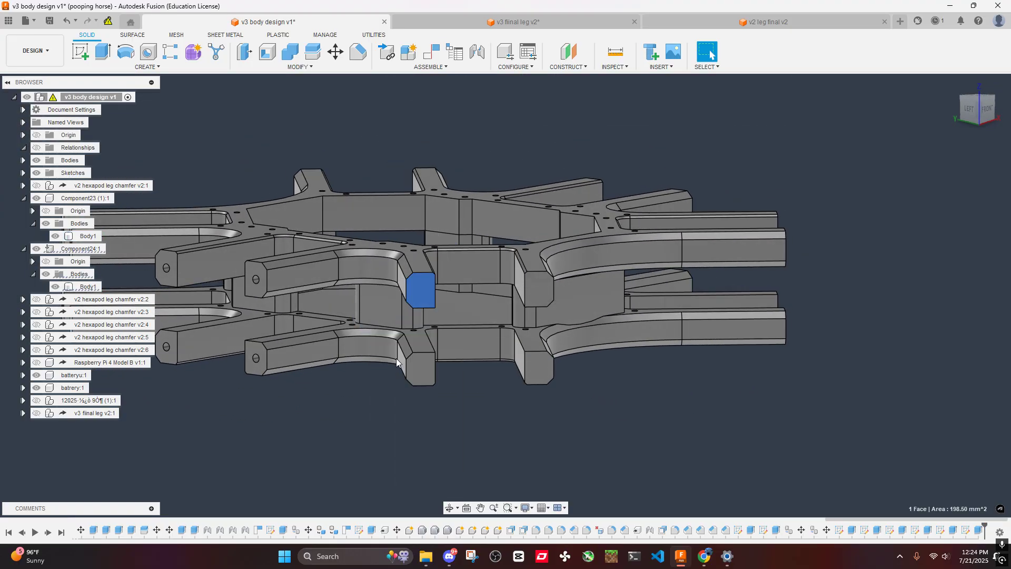
# - Paste the copied profiles and move them point to point, from the upper circle's centre to the centre of the sketched upper-plate arm face
pyautogui.press('m')
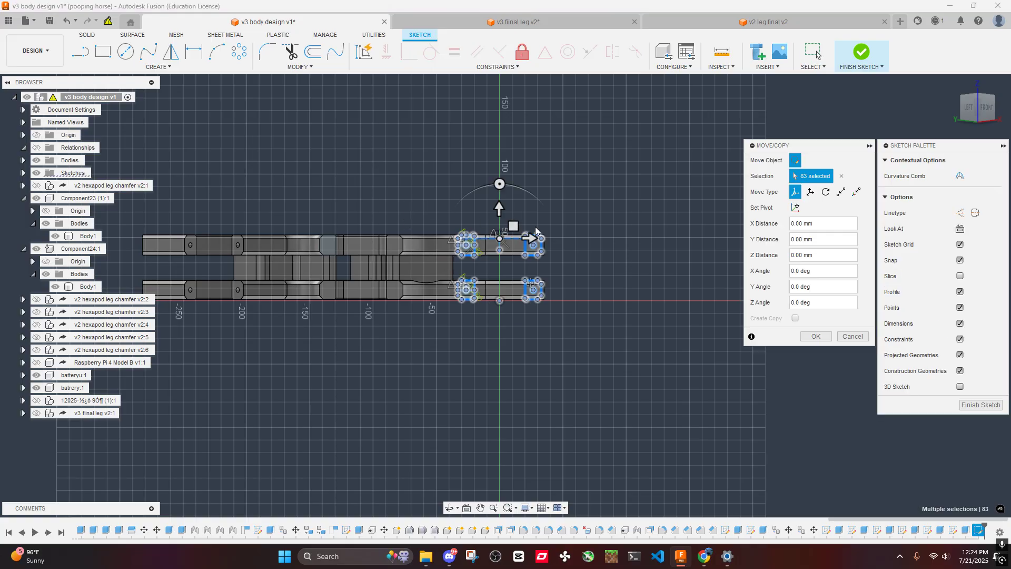
pyautogui.click(841, 191)
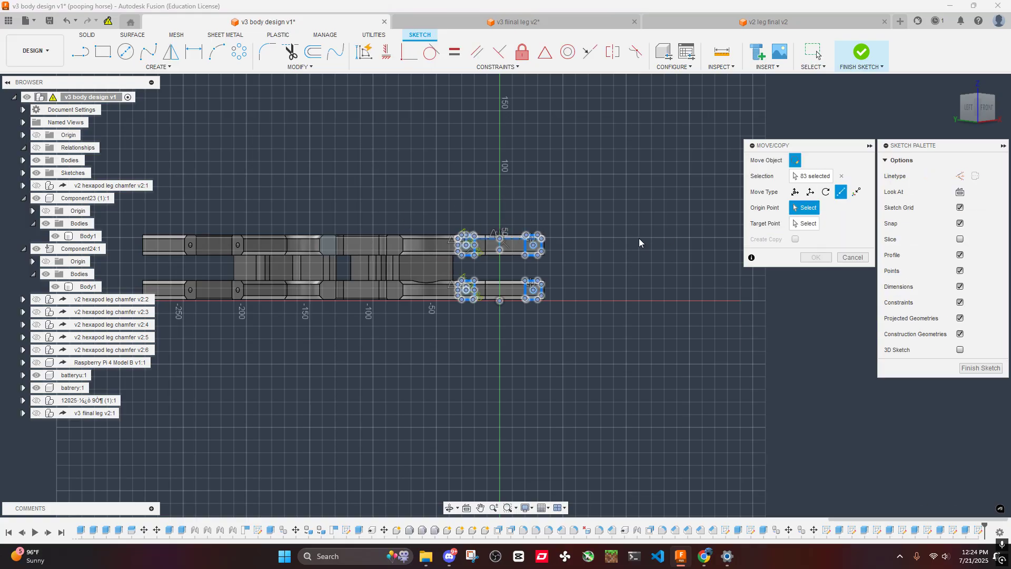
pyautogui.scroll(5, 480, 247)
pyautogui.click(430, 236)
pyautogui.scroll(-3, 431, 237)
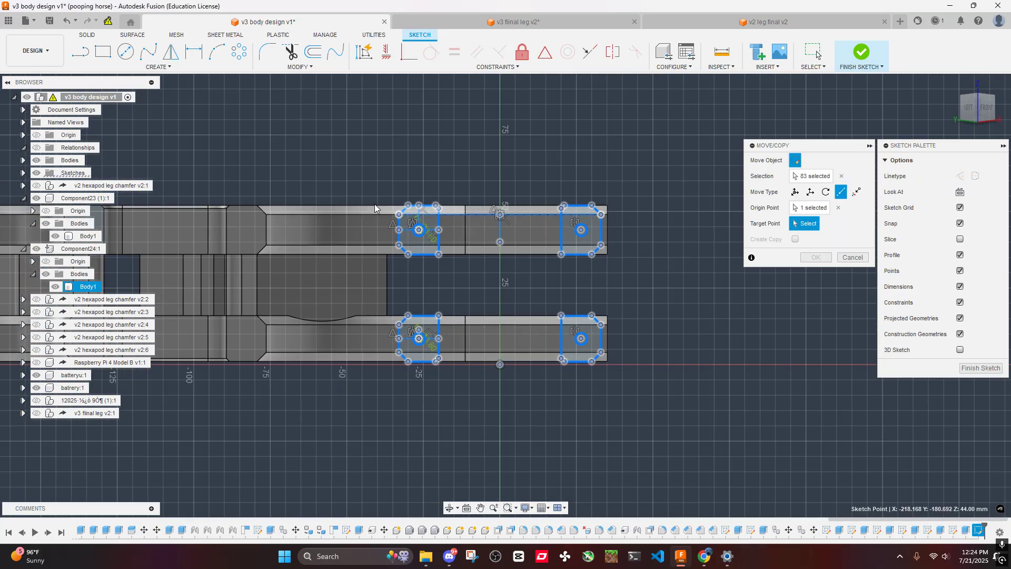
pyautogui.moveTo(230, 210); pyautogui.dragTo(494, 217, button='middle')
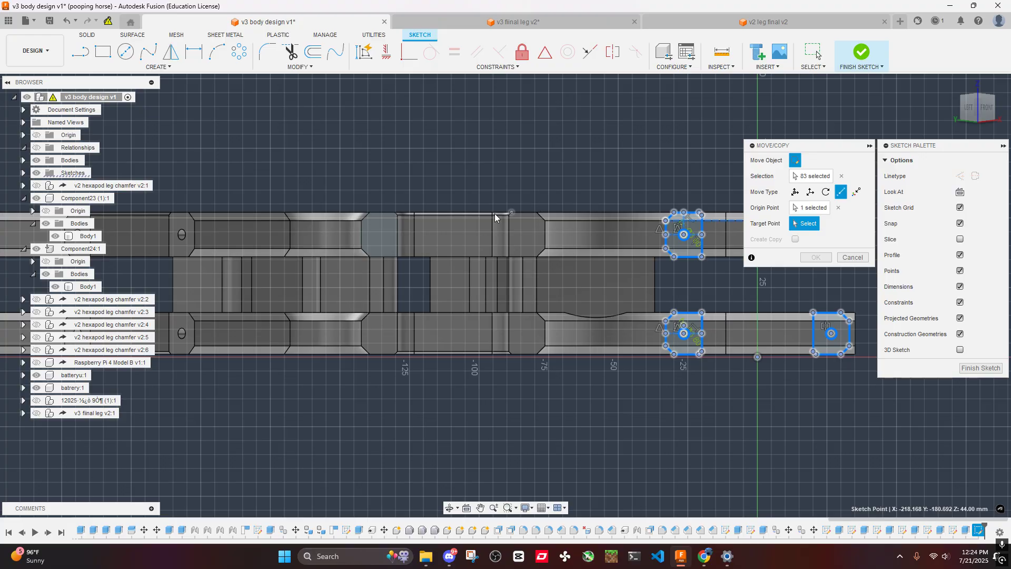
pyautogui.click(378, 238)
pyautogui.click(815, 257)
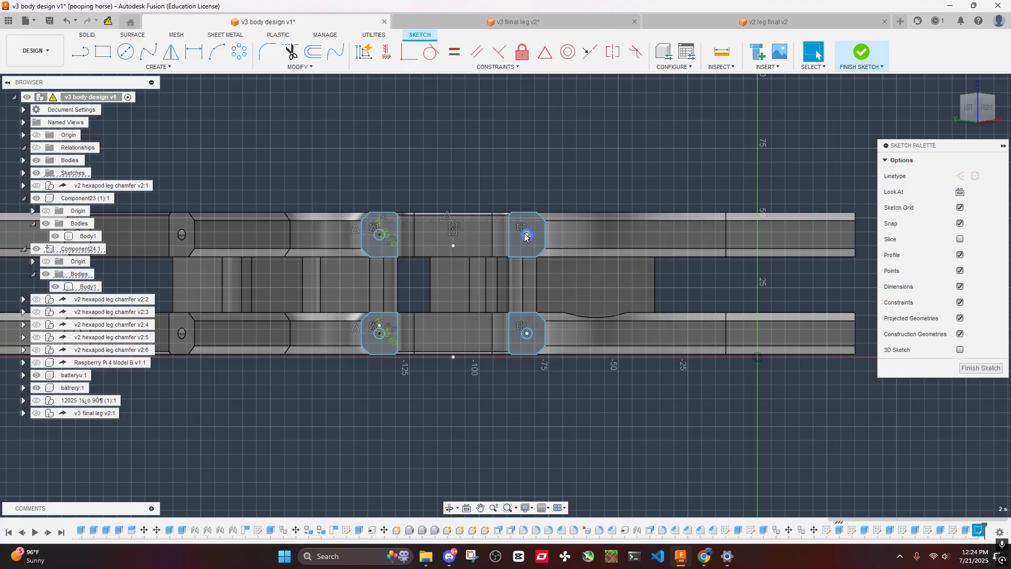
# - Cut 60 mm holes into this arm group by extruding the four newly pasted circles on the upper and lower plates
pyautogui.scroll(5, 522, 253)
pyautogui.scroll(-2, 535, 220)
pyautogui.click(542, 249)
pyautogui.scroll(9, 542, 252)
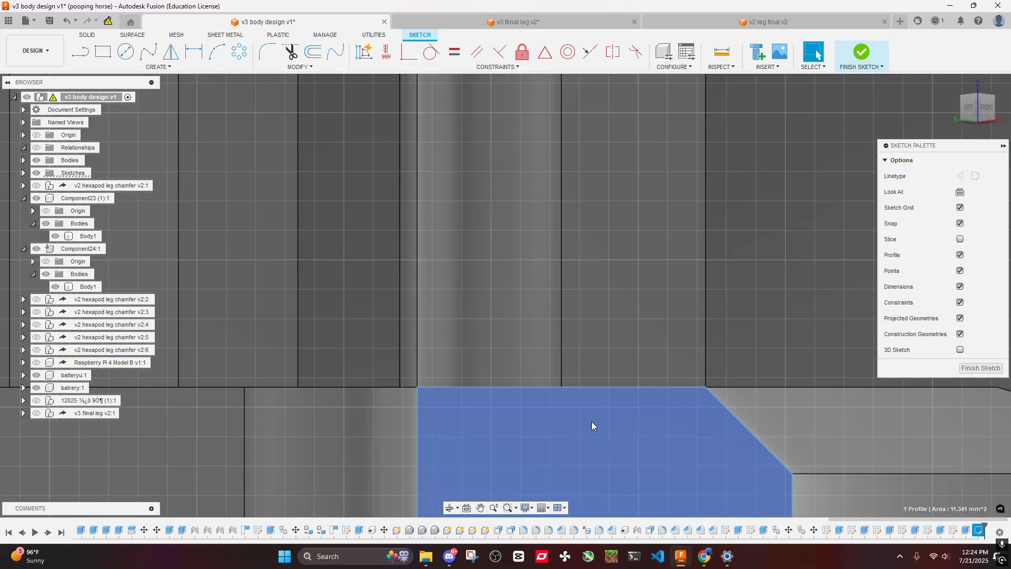
pyautogui.moveTo(592, 422); pyautogui.dragTo(610, 187, button='middle')
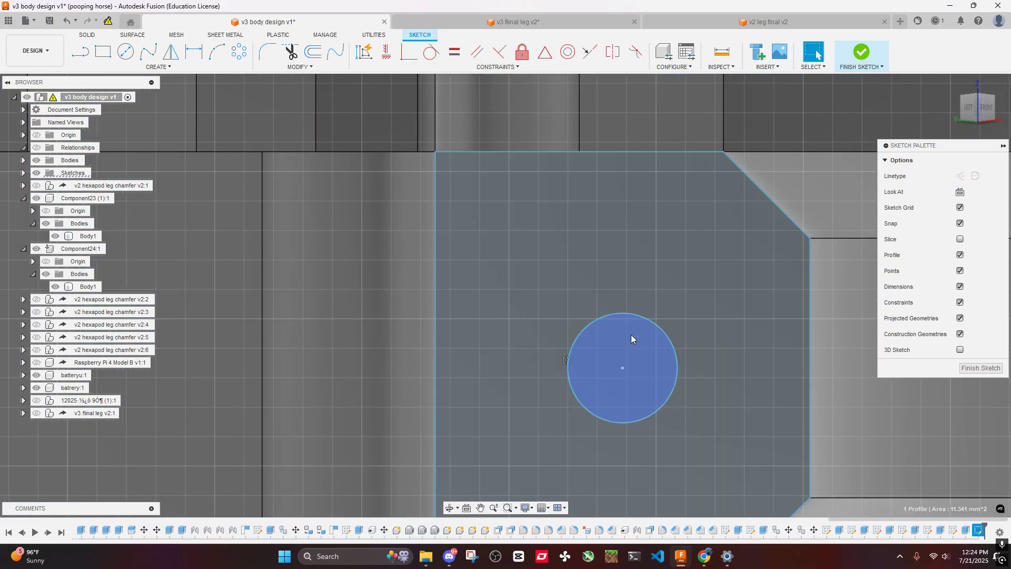
pyautogui.keyDown('ctrl'); pyautogui.click(628, 334); pyautogui.keyUp('ctrl')
pyautogui.scroll(-7, 609, 331)
pyautogui.moveTo(304, 281); pyautogui.dragTo(659, 305, button='middle')
pyautogui.scroll(4, 485, 338)
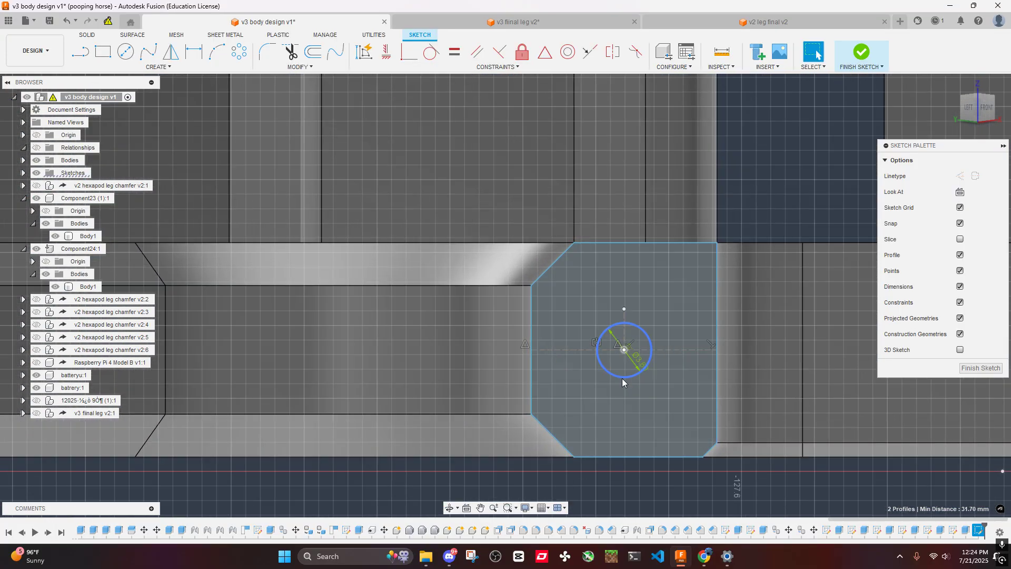
pyautogui.keyDown('ctrl'); pyautogui.click(621, 342); pyautogui.keyUp('ctrl')
pyautogui.scroll(-4, 619, 327)
pyautogui.moveTo(634, 158); pyautogui.dragTo(580, 345, button='middle')
pyautogui.scroll(5, 568, 226)
pyautogui.keyDown('ctrl'); pyautogui.click(545, 316); pyautogui.keyUp('ctrl')
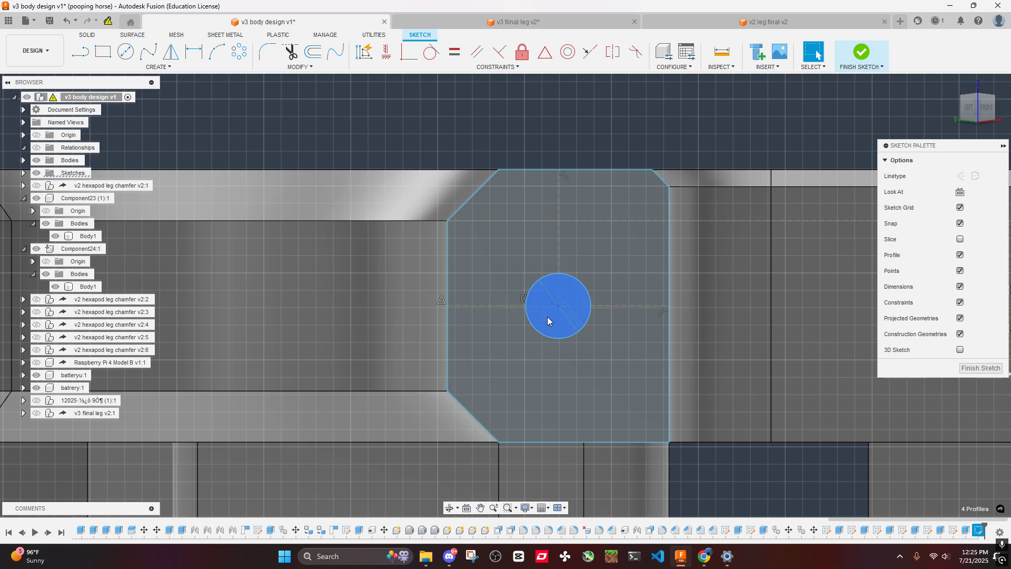
pyautogui.scroll(-5, 559, 311)
pyautogui.write('e-60')
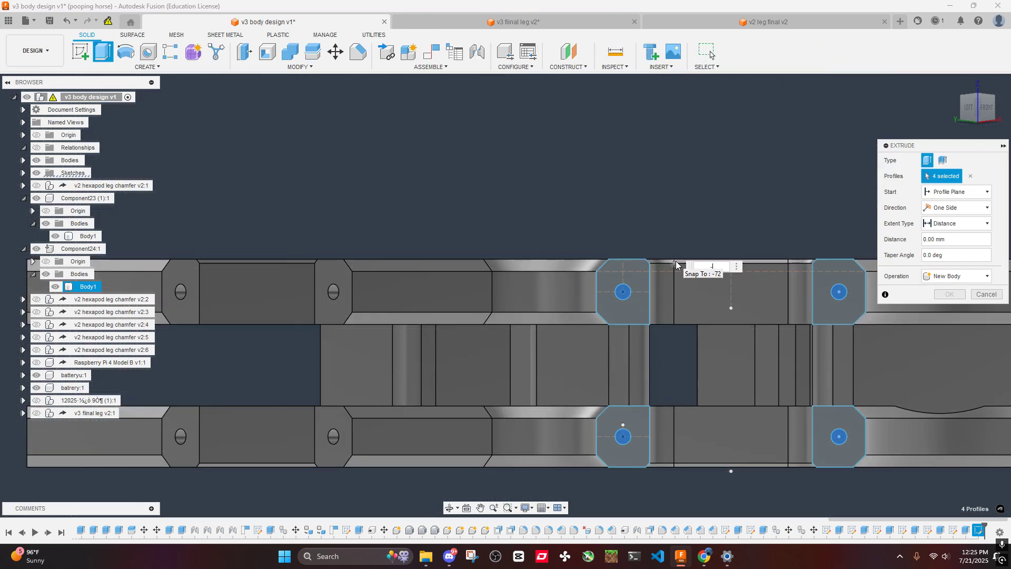
pyautogui.press('Return')
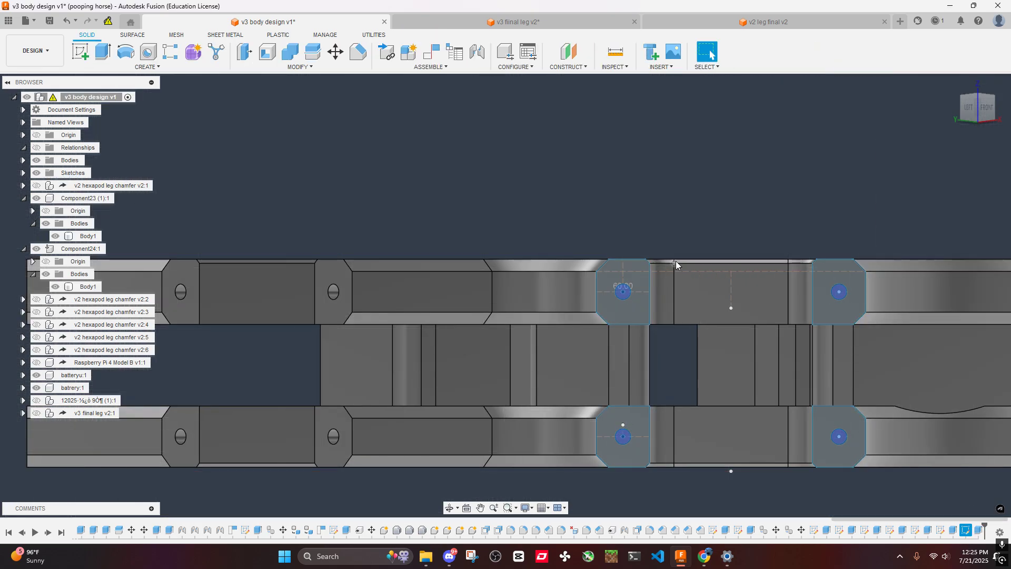
pyautogui.scroll(-5, 676, 226)
pyautogui.keyDown('shift'); pyautogui.moveTo(677, 207); pyautogui.dragTo(516, 232, button='middle'); pyautogui.keyUp('shift')
pyautogui.keyDown('shift'); pyautogui.moveTo(635, 201); pyautogui.dragTo(633, 250, button='middle'); pyautogui.keyUp('shift')
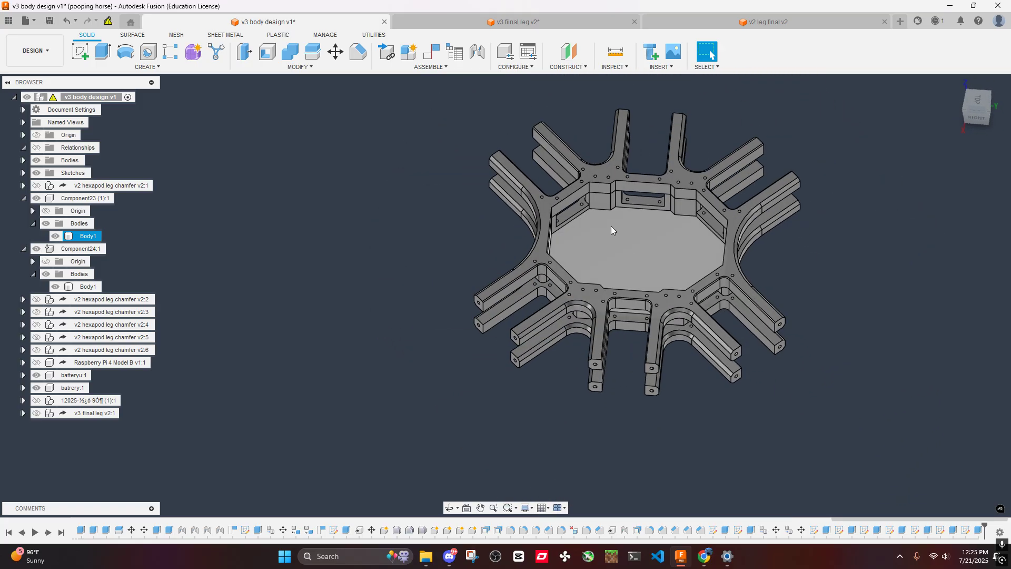
# - Switch to the v3 fiinal leg v2 design and start a Chamfer with the servo top cover's outer rim edges selected
pyautogui.click(513, 22)
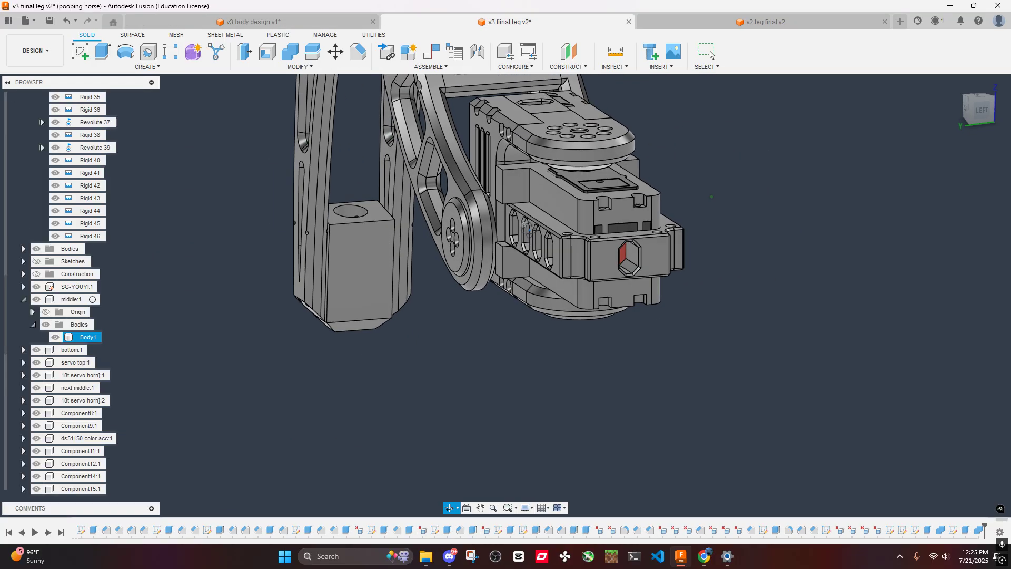
pyautogui.keyDown('shift'); pyautogui.moveTo(528, 229); pyautogui.dragTo(571, 231, button='middle'); pyautogui.keyUp('shift')
pyautogui.scroll(4, 575, 220)
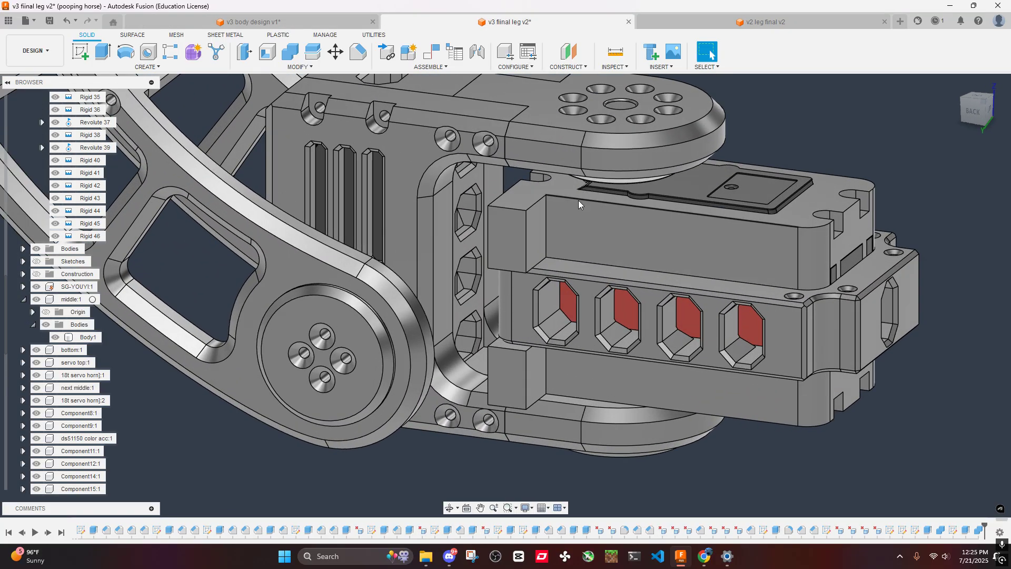
pyautogui.click(577, 200)
pyautogui.click(359, 55)
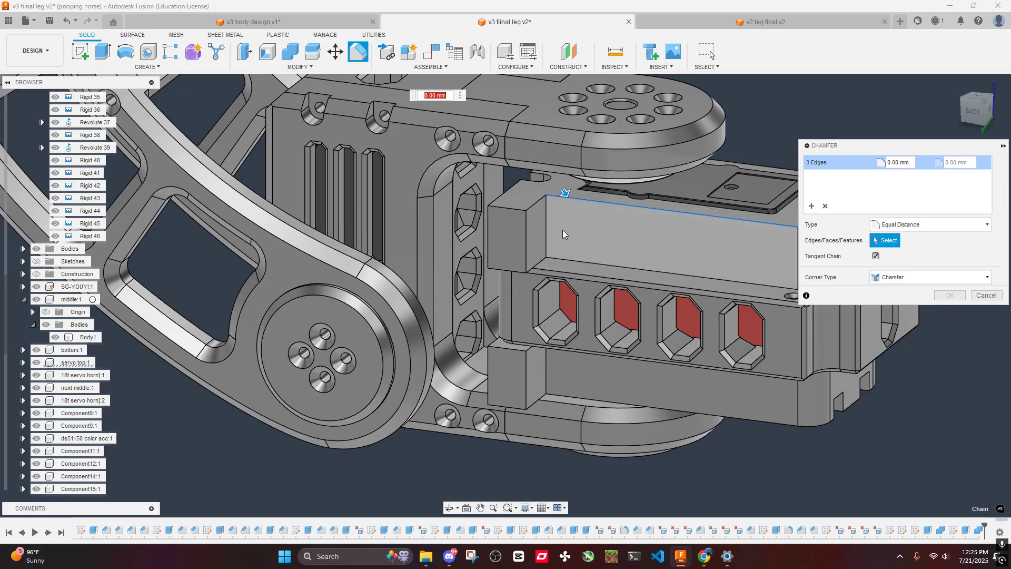
pyautogui.moveTo(812, 222); pyautogui.dragTo(651, 249, button='middle')
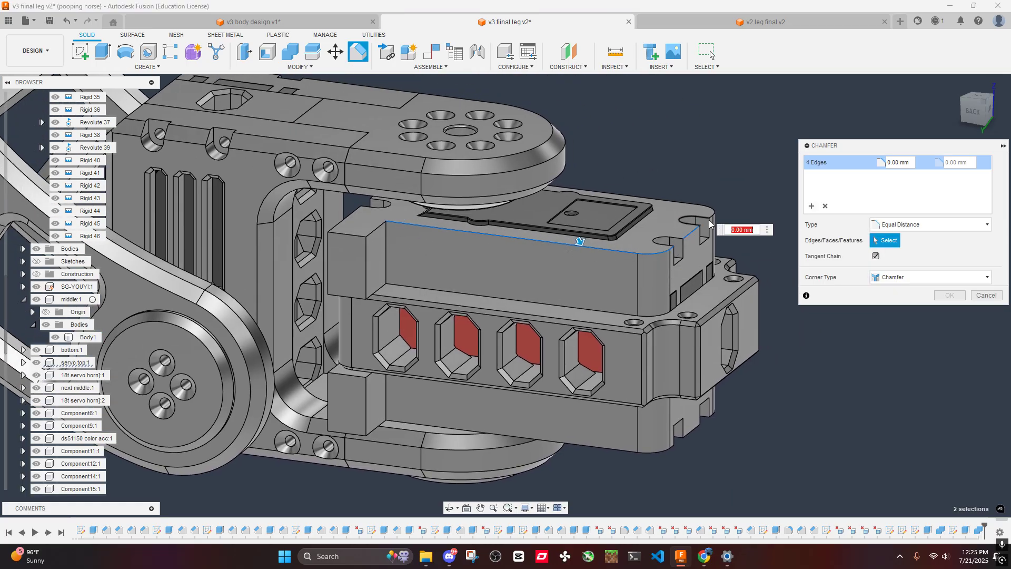
pyautogui.scroll(-6, 712, 181)
pyautogui.keyDown('shift'); pyautogui.moveTo(712, 177); pyautogui.dragTo(444, 309, button='middle'); pyautogui.keyUp('shift')
pyautogui.scroll(5, 602, 181)
pyautogui.click(630, 184)
pyautogui.scroll(-4, 526, 189)
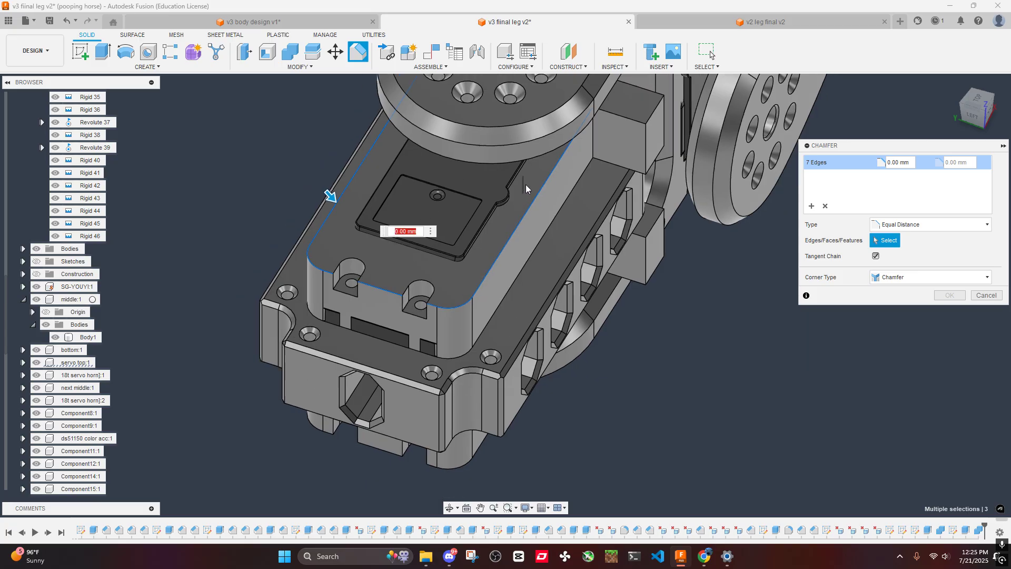
pyautogui.keyDown('shift'); pyautogui.moveTo(526, 189); pyautogui.dragTo(620, 129, button='middle'); pyautogui.keyUp('shift')
pyautogui.scroll(4, 348, 287)
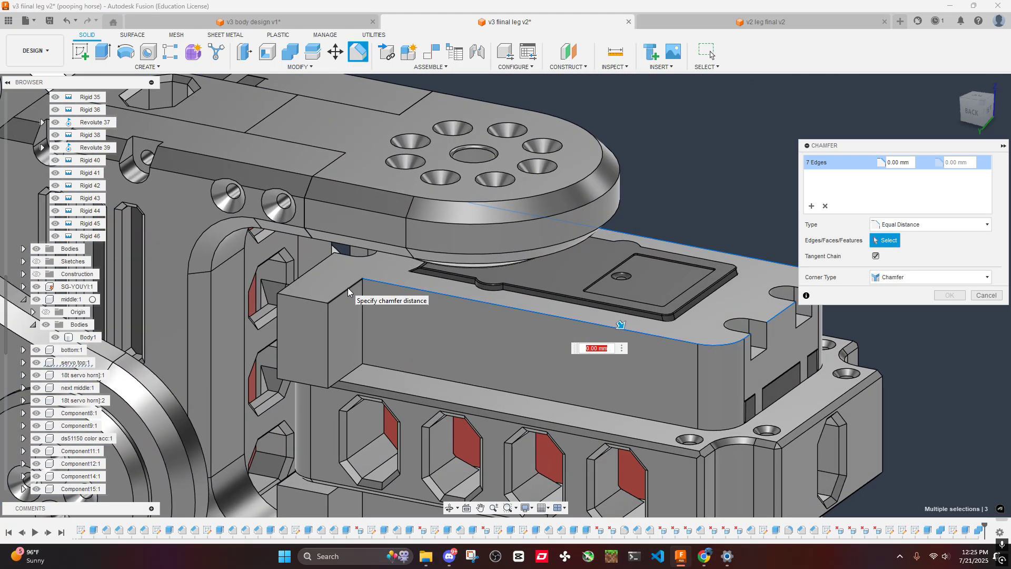
pyautogui.click(348, 288)
pyautogui.click(356, 369)
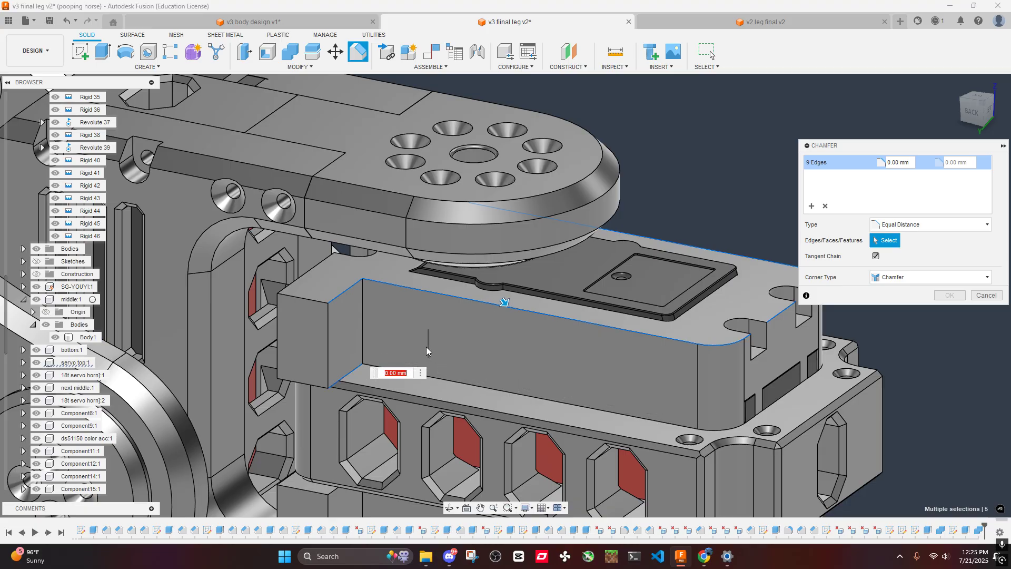
pyautogui.click(338, 298)
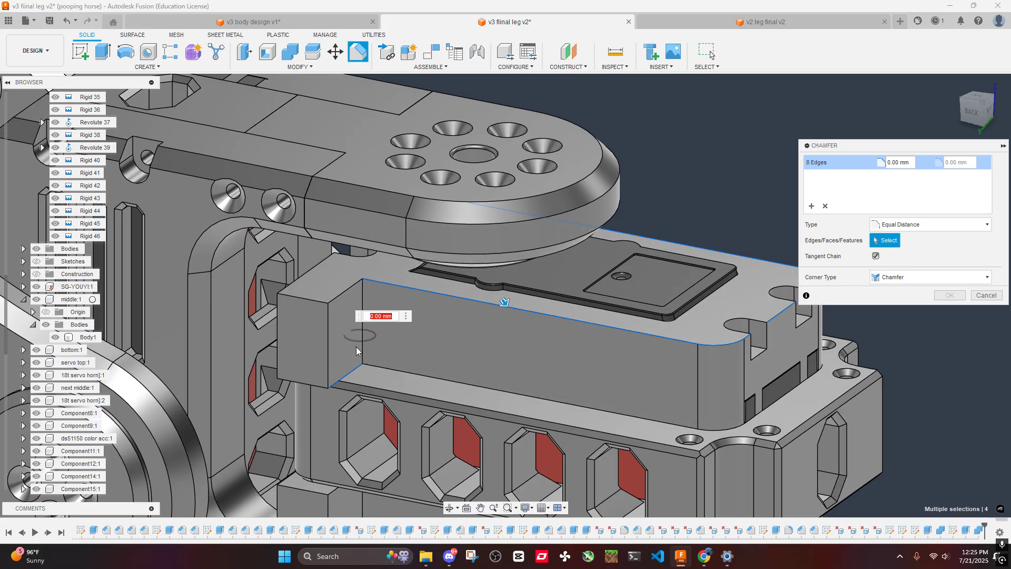
pyautogui.click(347, 374)
# - Add the servo bottom cover's outer rim and the edges of its two outer-end screw notches to the chamfer selection
pyautogui.keyDown('shift'); pyautogui.moveTo(458, 324); pyautogui.dragTo(592, 230, button='middle'); pyautogui.keyUp('shift')
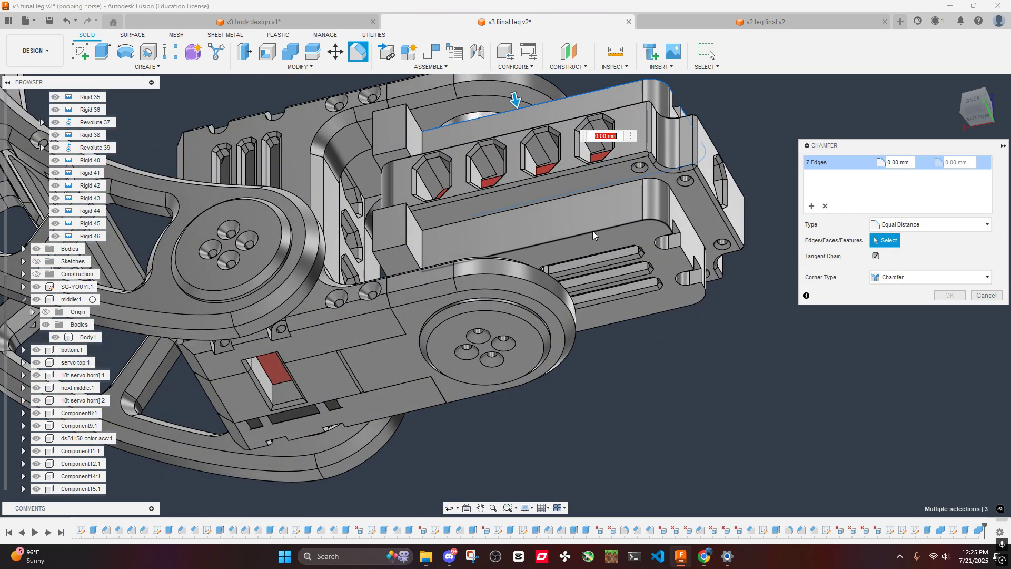
pyautogui.click(593, 232)
pyautogui.click(691, 263)
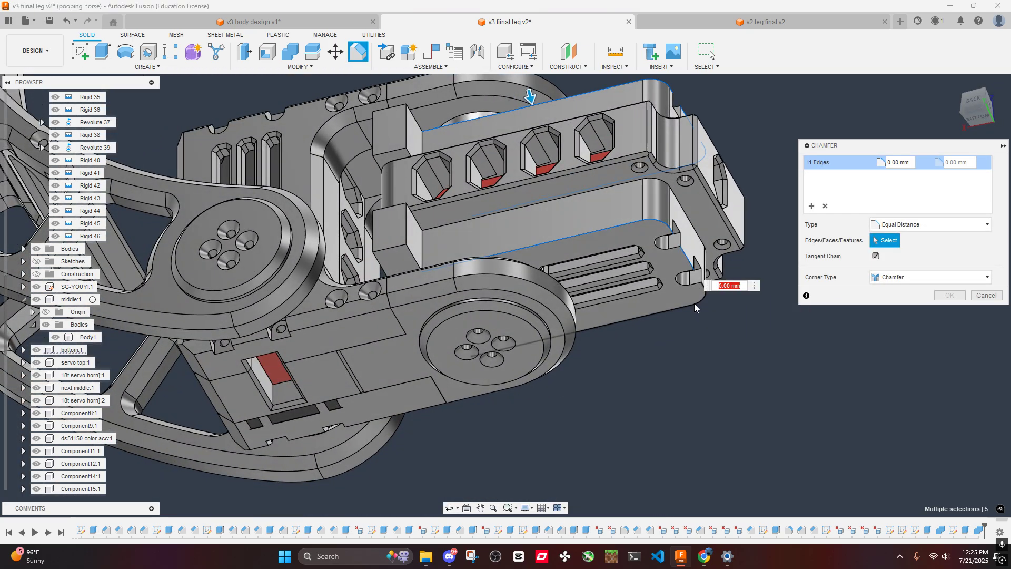
pyautogui.click(659, 309)
pyautogui.keyDown('shift'); pyautogui.moveTo(659, 306); pyautogui.dragTo(412, 199, button='middle'); pyautogui.keyUp('shift')
pyautogui.scroll(3, 554, 265)
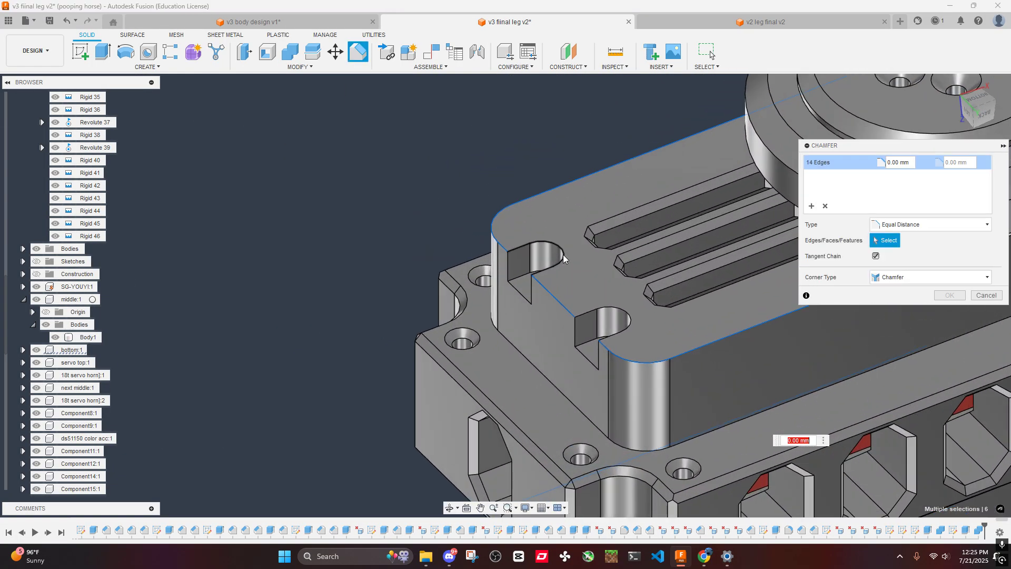
pyautogui.click(553, 295)
pyautogui.click(606, 311)
# - Add the curved rims of the two outer-end screw notches on the servo top cover to the chamfer selection
pyautogui.scroll(-3, 605, 310)
pyautogui.keyDown('shift'); pyautogui.moveTo(605, 311); pyautogui.dragTo(677, 168, button='middle'); pyautogui.keyUp('shift')
pyautogui.scroll(6, 474, 227)
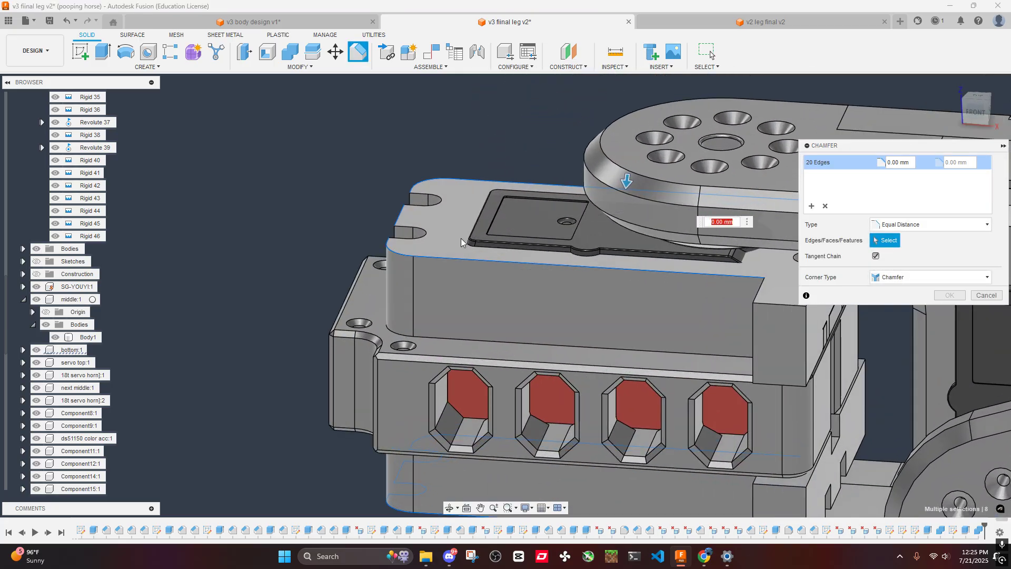
pyautogui.click(396, 232)
pyautogui.click(420, 169)
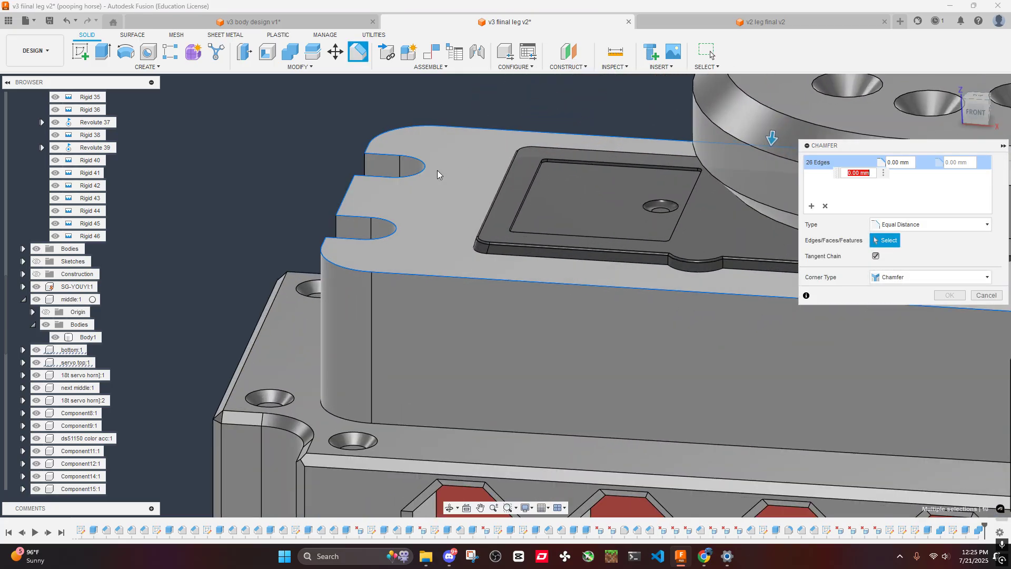
# - Add the rims of the servo top cover's two notches at the bracket end to the chamfer selection
pyautogui.scroll(-5, 438, 173)
pyautogui.scroll(5, 548, 195)
pyautogui.click(763, 194)
pyautogui.scroll(-5, 457, 203)
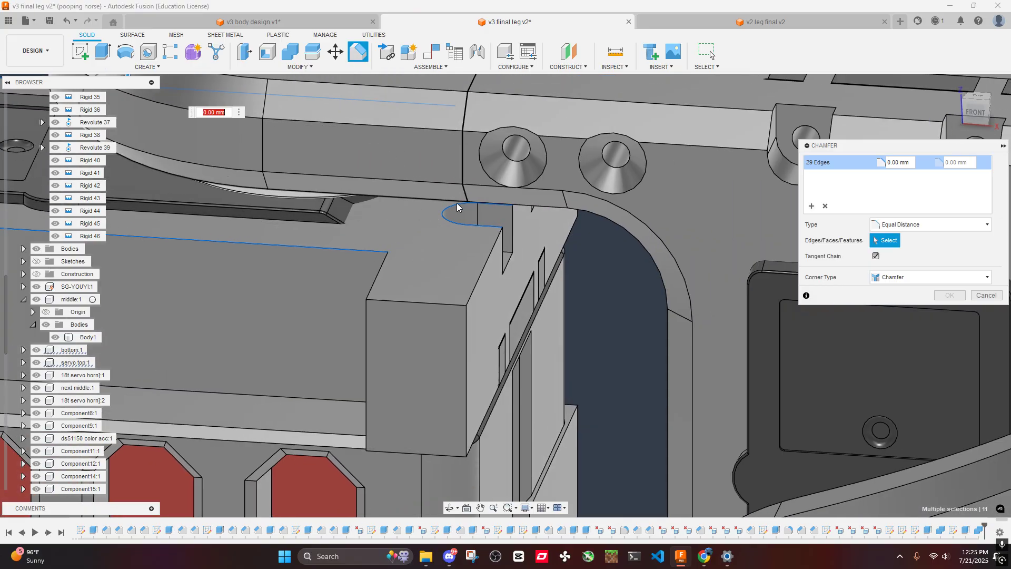
pyautogui.scroll(5, 570, 302)
pyautogui.click(568, 284)
pyautogui.scroll(-8, 565, 287)
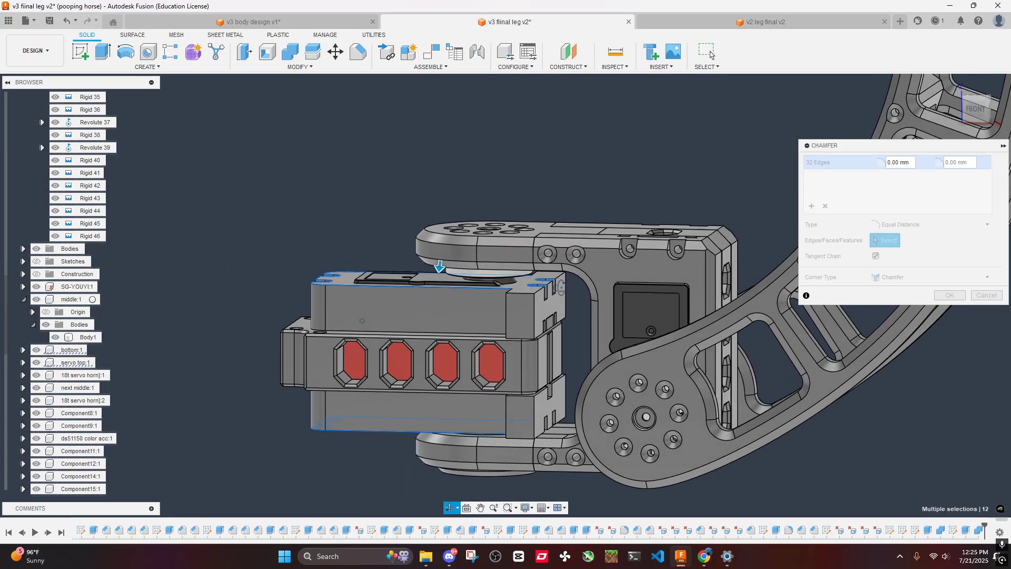
# - Add the rims of the servo bottom cover's two bracket-end notches to the chamfer selection
pyautogui.keyDown('shift'); pyautogui.moveTo(561, 287); pyautogui.dragTo(516, 121, button='middle'); pyautogui.keyUp('shift')
pyautogui.scroll(5, 506, 226)
pyautogui.scroll(3, 506, 226)
pyautogui.keyDown('shift'); pyautogui.moveTo(505, 227); pyautogui.dragTo(473, 221, button='middle'); pyautogui.keyUp('shift')
pyautogui.moveTo(474, 221); pyautogui.dragTo(455, 405, button='middle')
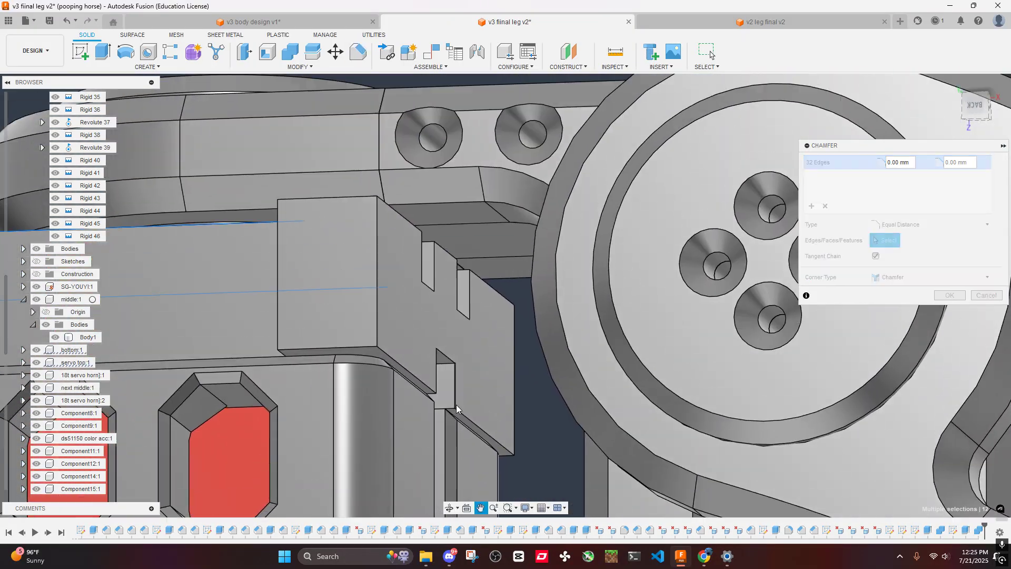
pyautogui.scroll(6, 423, 249)
pyautogui.click(451, 167)
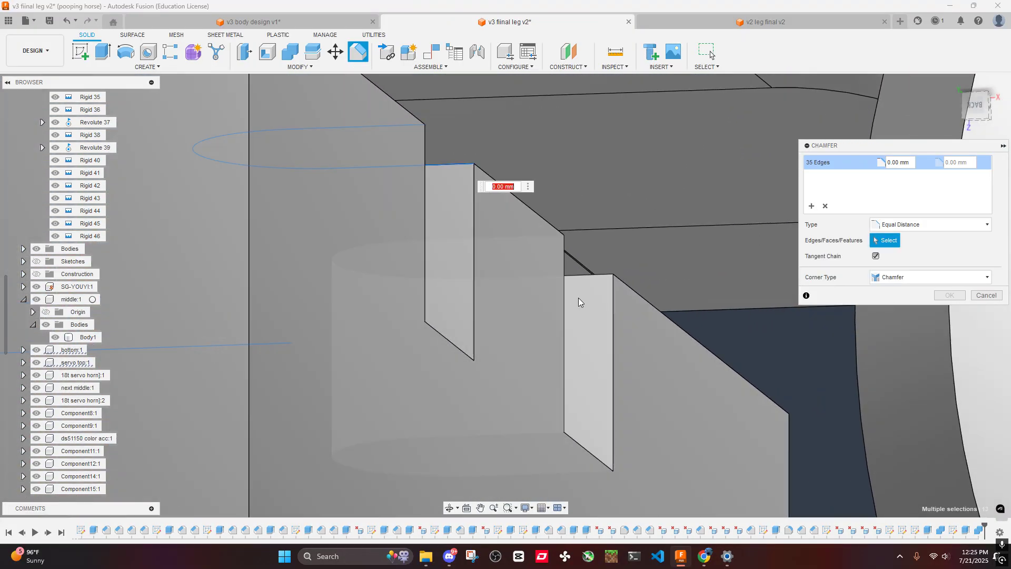
pyautogui.click(587, 277)
pyautogui.scroll(-4, 590, 287)
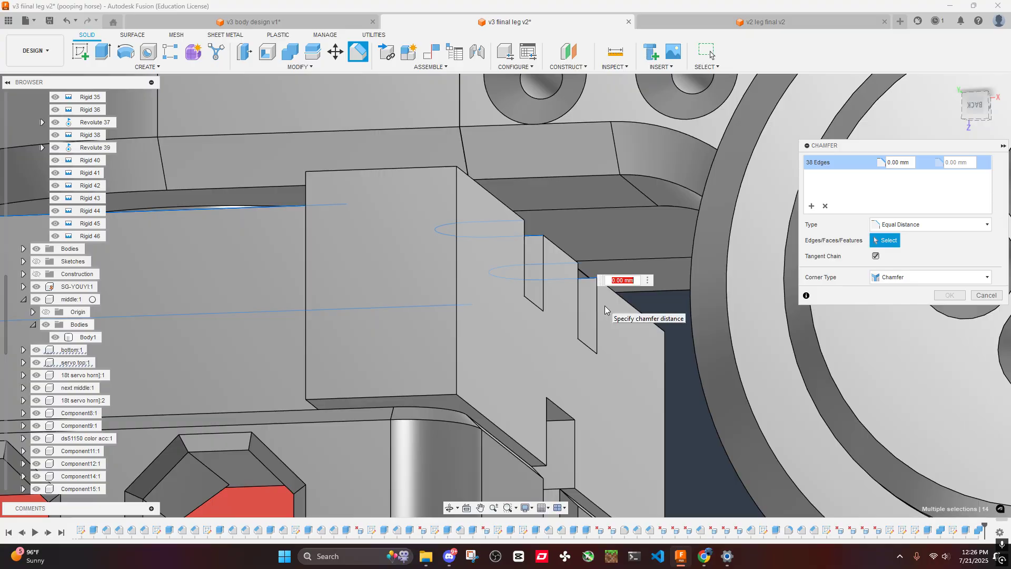
# - Set the chamfer distance to 1 mm and apply it to all selected servo cover edges
pyautogui.write('1')
pyautogui.scroll(-3, 464, 243)
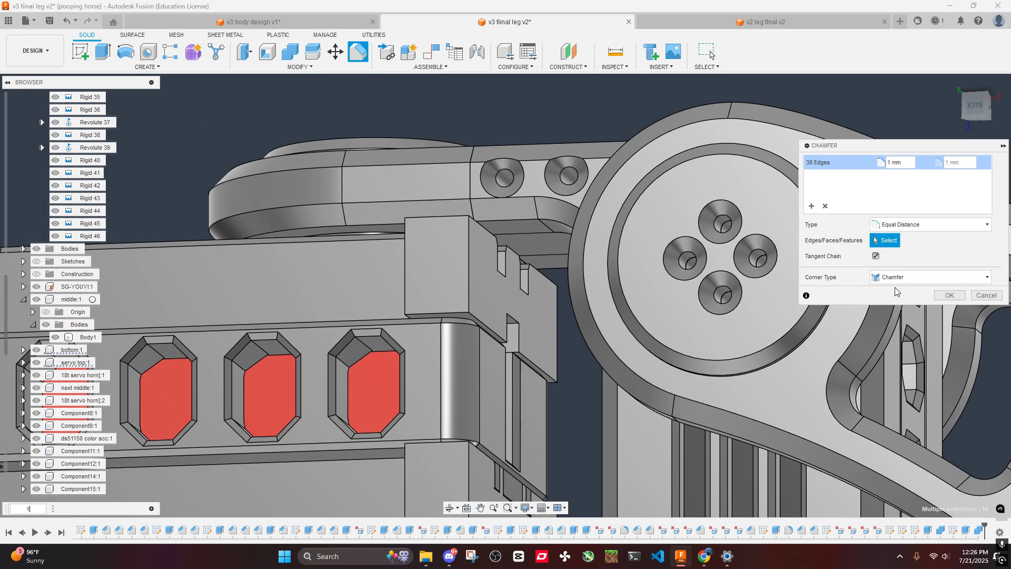
pyautogui.click(944, 297)
pyautogui.scroll(-5, 553, 211)
pyautogui.keyDown('shift'); pyautogui.moveTo(558, 253); pyautogui.dragTo(637, 345, button='middle'); pyautogui.keyUp('shift')
pyautogui.scroll(4, 636, 345)
pyautogui.scroll(-3, 617, 337)
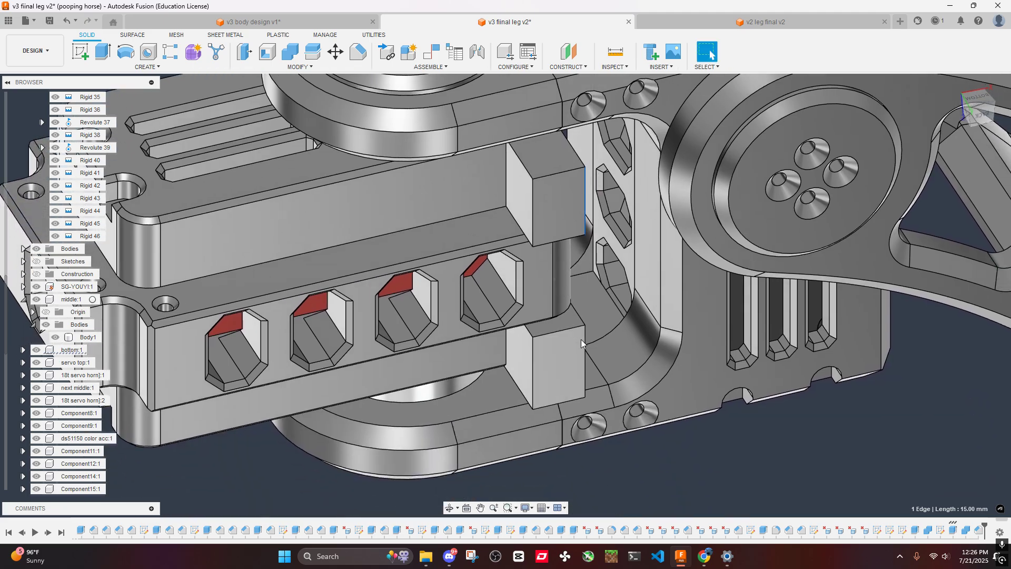
# - Create a sketch on the outward-facing side of the servo top cover's protruding side block
pyautogui.click(588, 294)
pyautogui.keyDown('shift'); pyautogui.moveTo(590, 297); pyautogui.dragTo(710, 52, button='middle'); pyautogui.keyUp('shift')
pyautogui.keyDown('shift'); pyautogui.moveTo(605, 199); pyautogui.dragTo(556, 275, button='middle'); pyautogui.keyUp('shift')
pyautogui.scroll(-1, 586, 205)
pyautogui.scroll(4, 577, 223)
pyautogui.scroll(-3, 595, 226)
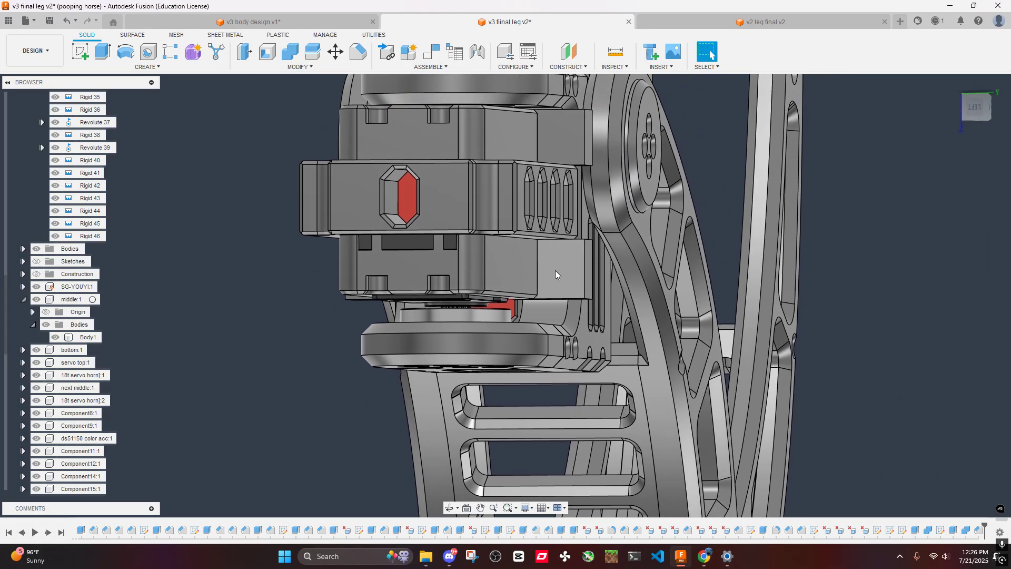
pyautogui.rightClick(569, 259)
pyautogui.click(555, 332)
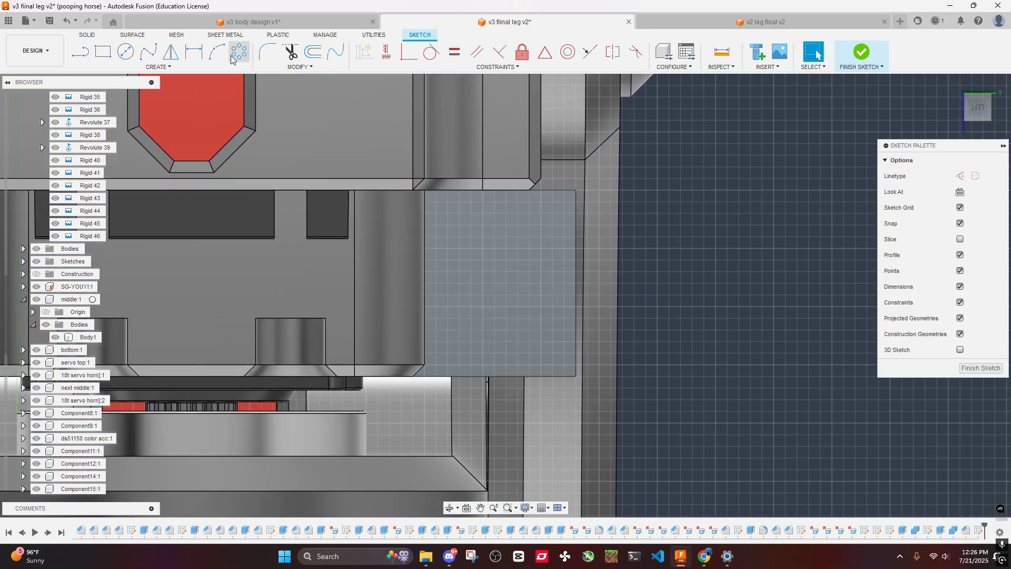
# - Sketch a horizontal line about 10.6 mm long inward from the block face's outer-edge midpoint and convert it to construction
pyautogui.click(80, 51)
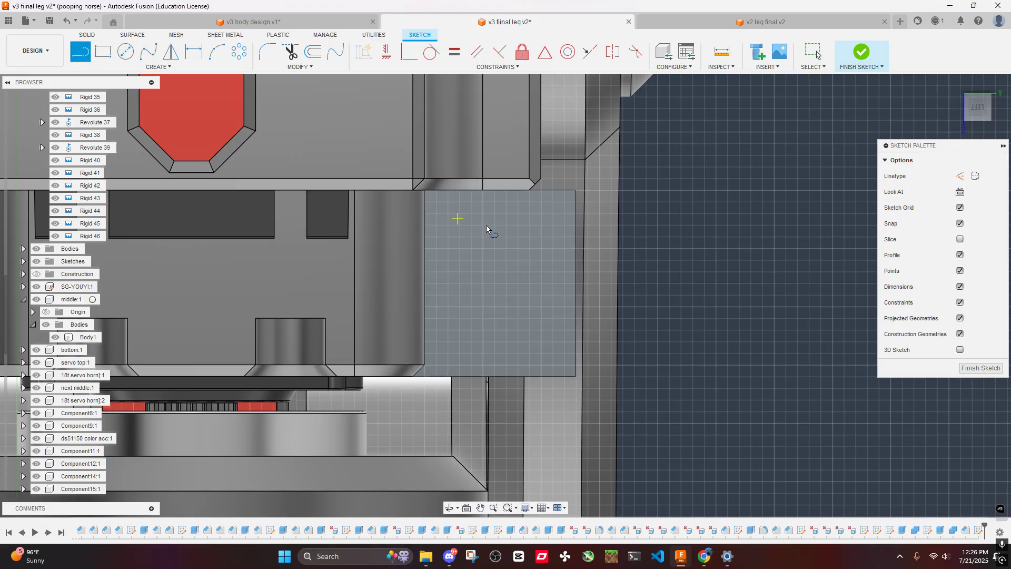
pyautogui.click(575, 284)
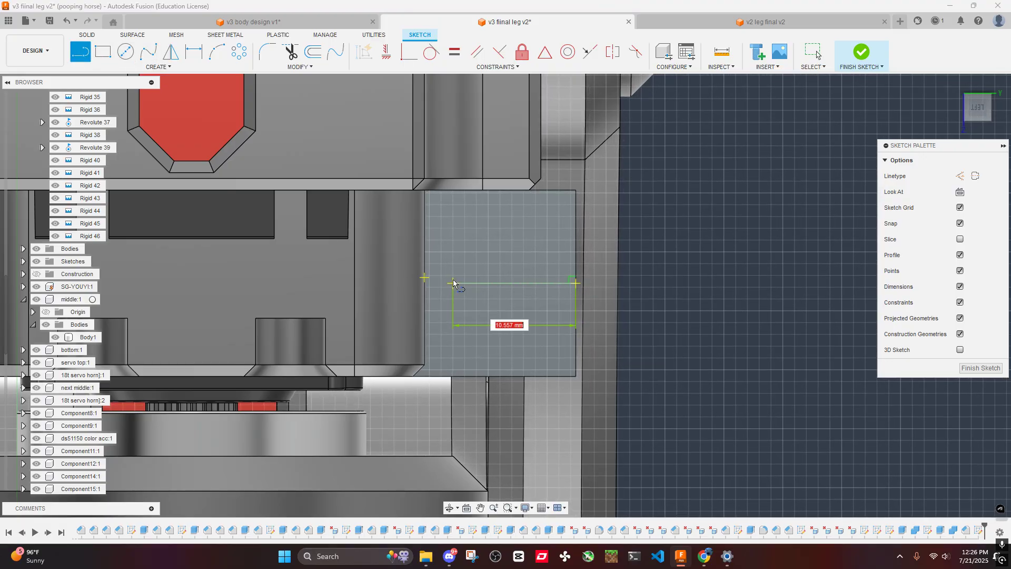
pyautogui.click(451, 283)
pyautogui.press('Escape')
pyautogui.click(494, 283)
pyautogui.press('x')
pyautogui.moveTo(690, 282)
pyautogui.keyDown('shift'); pyautogui.mouseDown(button='middle')
pyautogui.moveTo(665, 257)
pyautogui.moveTo(690, 281)
pyautogui.mouseUp(button='middle'); pyautogui.keyUp('shift')
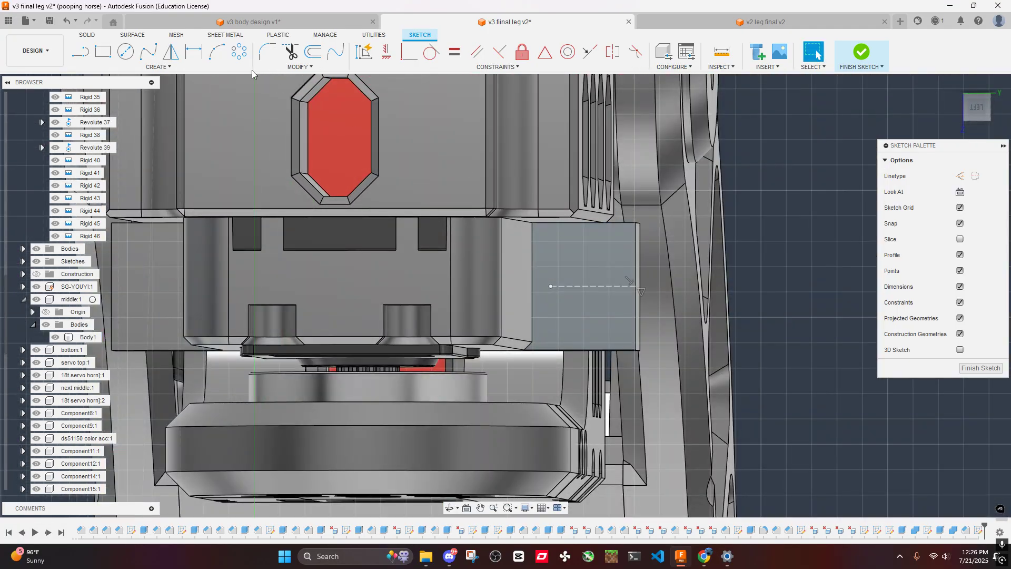
# - Sketch a solid horizontal line across the block face's full width, midway between the construction line and the face's lower edge
pyautogui.click(80, 58)
pyautogui.scroll(3, 548, 226)
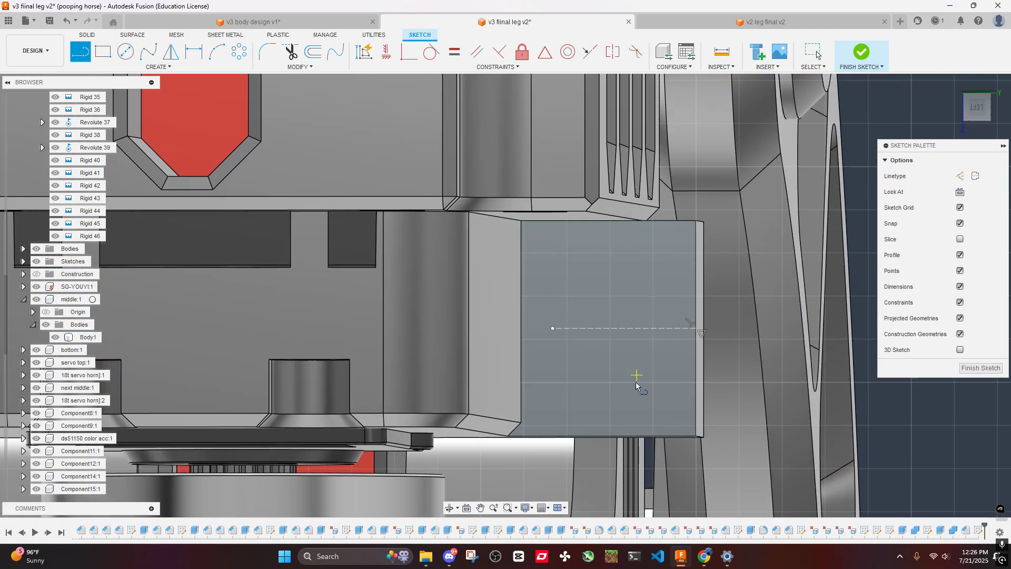
pyautogui.click(520, 382)
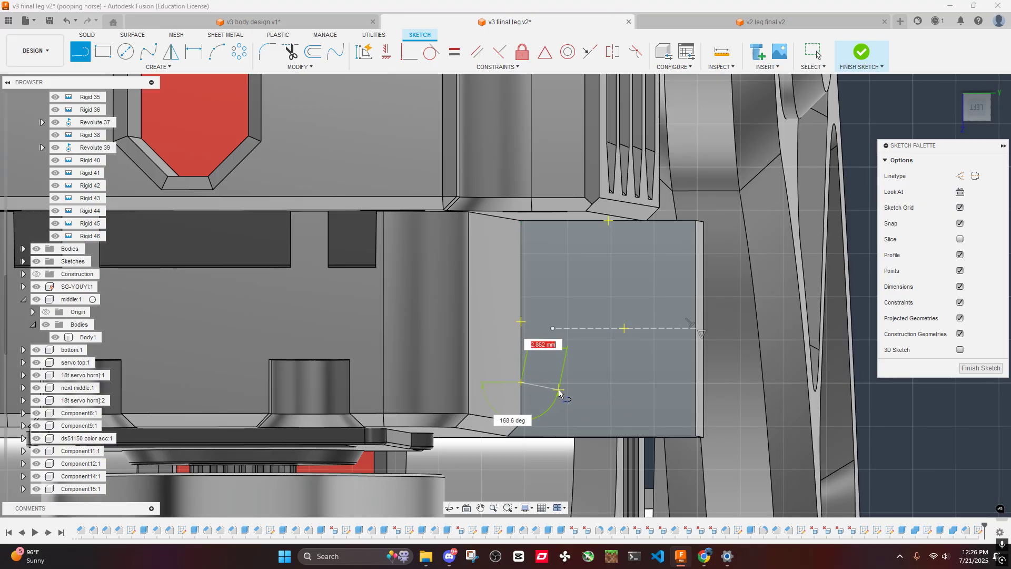
pyautogui.click(695, 382)
pyautogui.press('Escape')
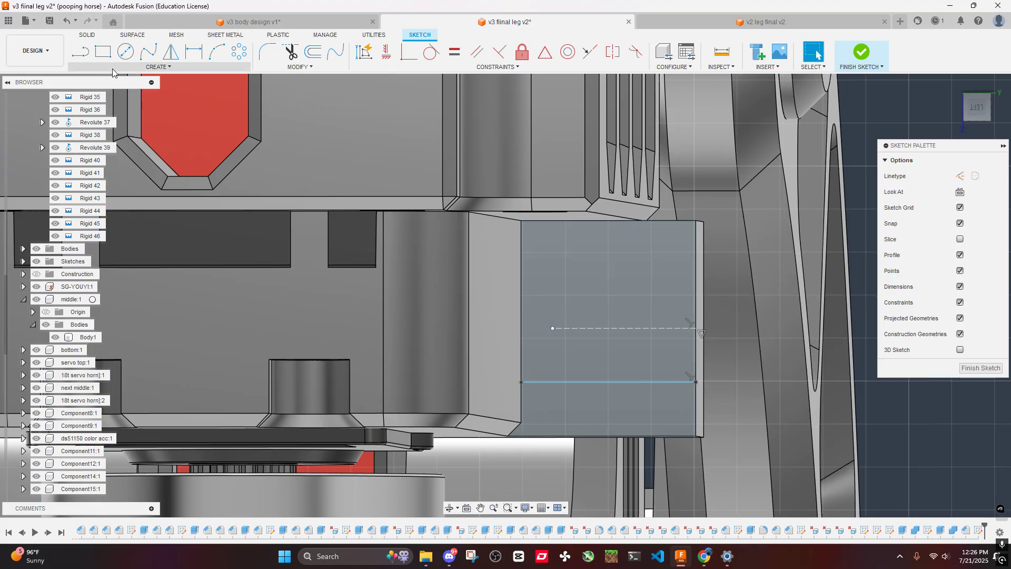
# - Sketch a vertical line about 8 mm long upward from the solid horizontal line's midpoint, and convert both lines to construction
pyautogui.press('l')
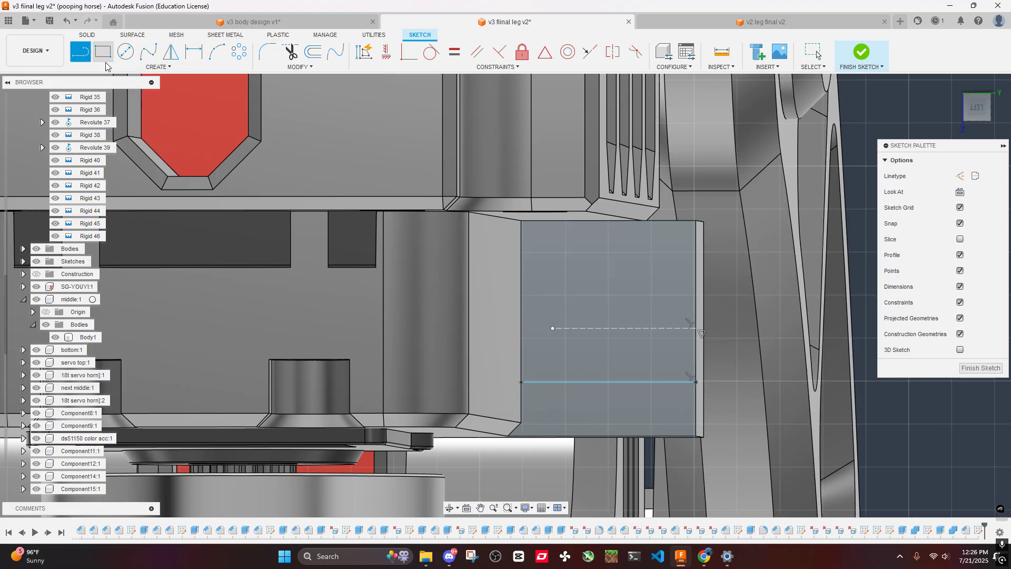
pyautogui.click(608, 382)
pyautogui.click(611, 274)
pyautogui.press('Escape')
pyautogui.click(608, 359)
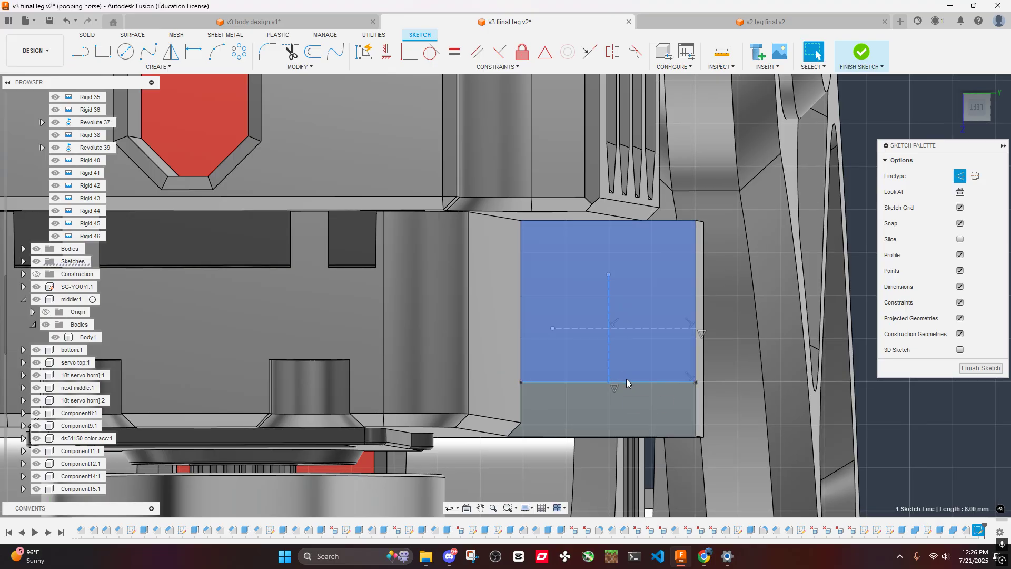
# - Sketch a circle centred where the upper horizontal and vertical construction lines cross, using the m3 parameter (2.80 mm) as its diameter
pyautogui.moveTo(705, 347); pyautogui.dragTo(548, 312, button='middle')
pyautogui.press('c')
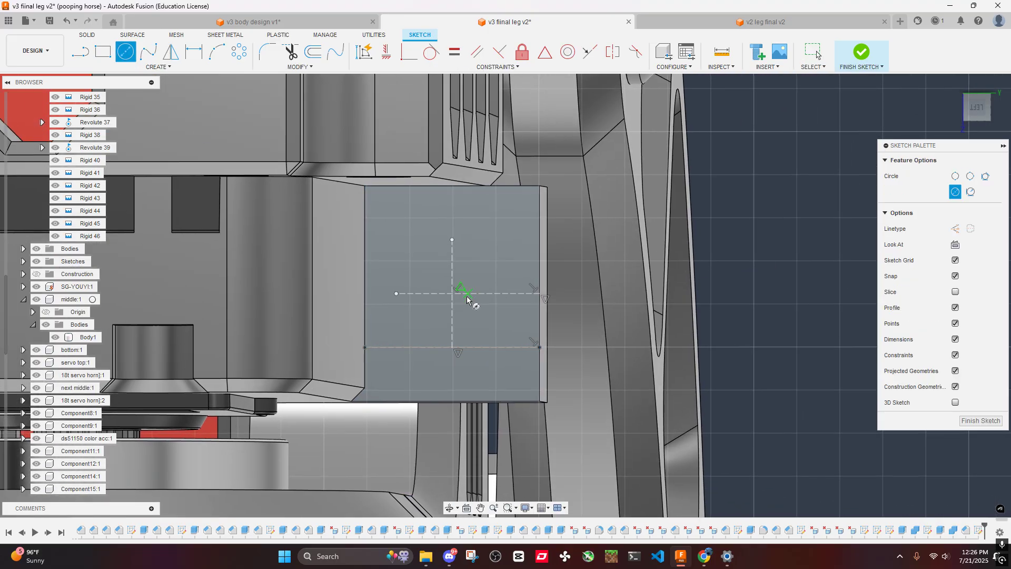
pyautogui.click(452, 294)
pyautogui.write('m')
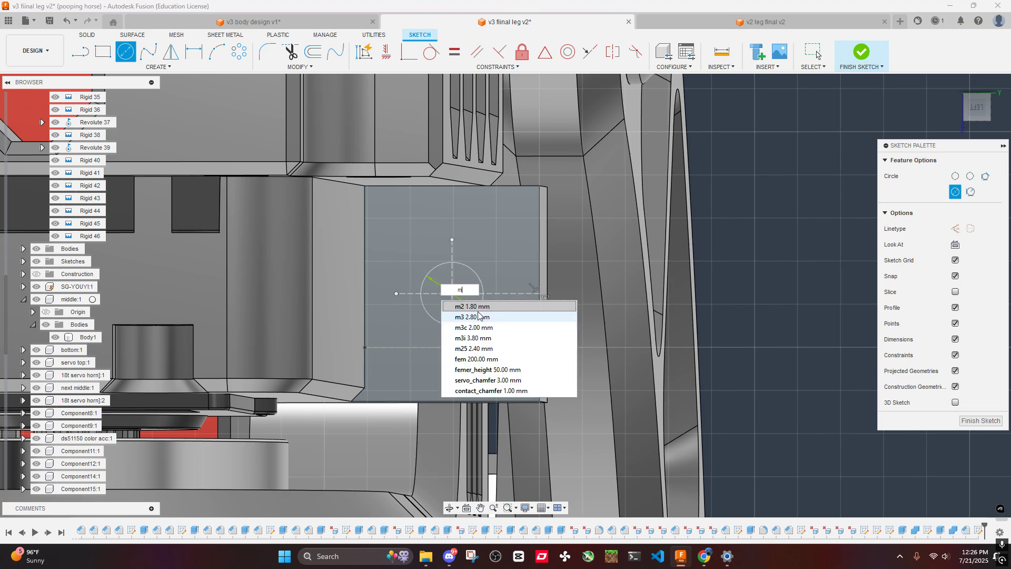
pyautogui.press('Return')
pyautogui.press('Return')
pyautogui.press('Escape')
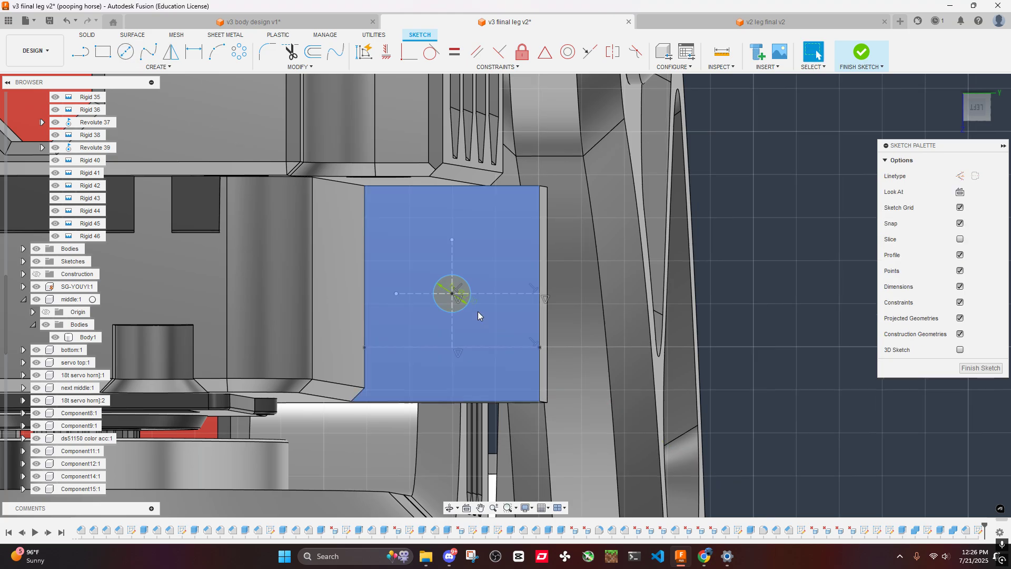
pyautogui.scroll(-7, 431, 277)
pyautogui.click(977, 108)
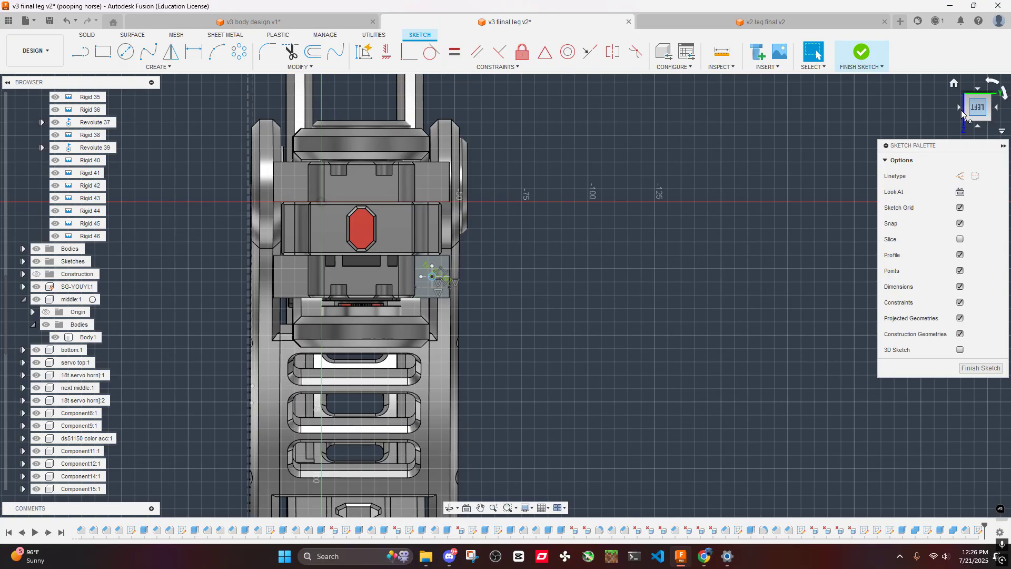
pyautogui.moveTo(558, 251); pyautogui.dragTo(639, 275, button='middle')
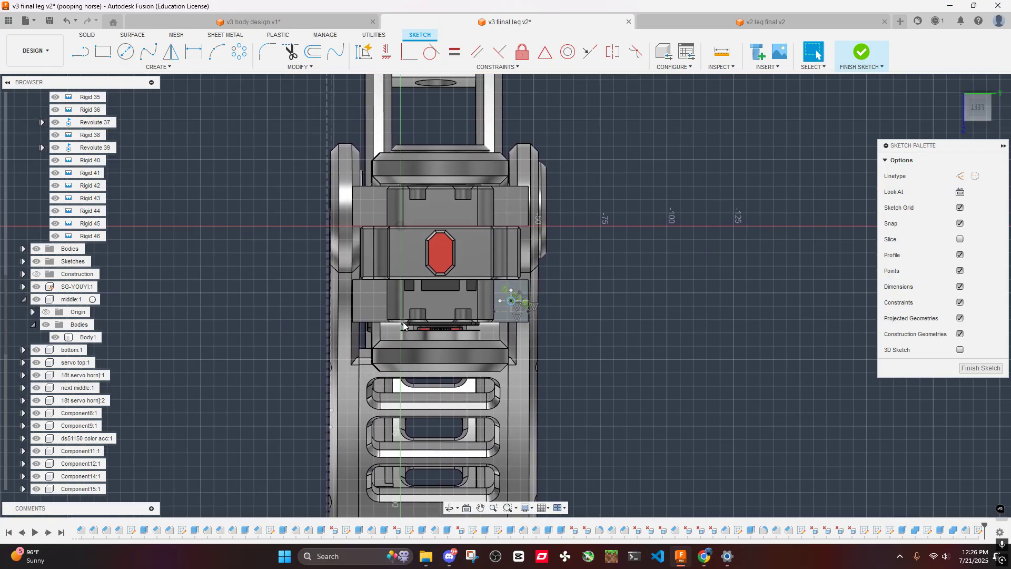
pyautogui.click(82, 61)
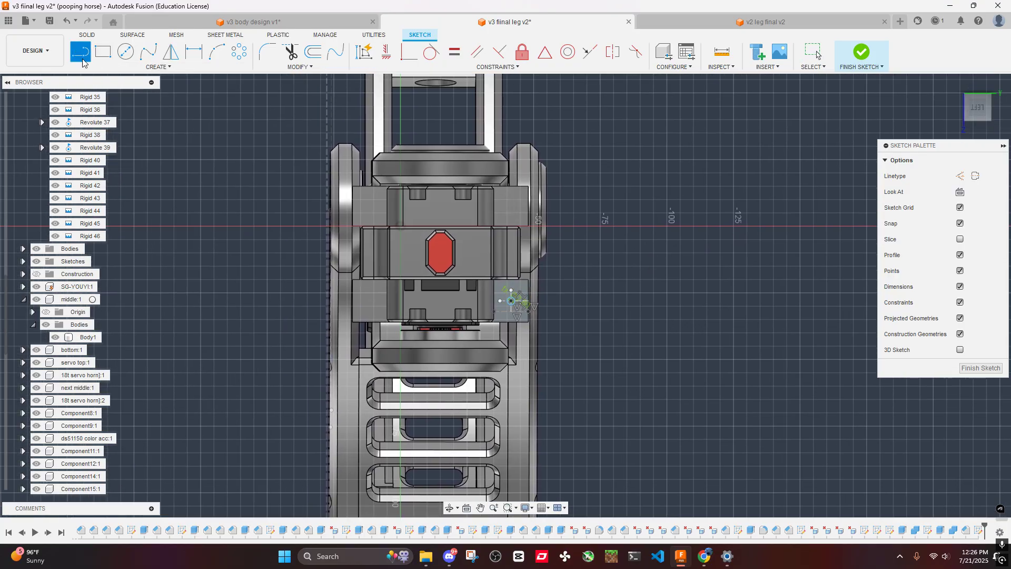
pyautogui.scroll(4, 352, 304)
pyautogui.click(352, 300)
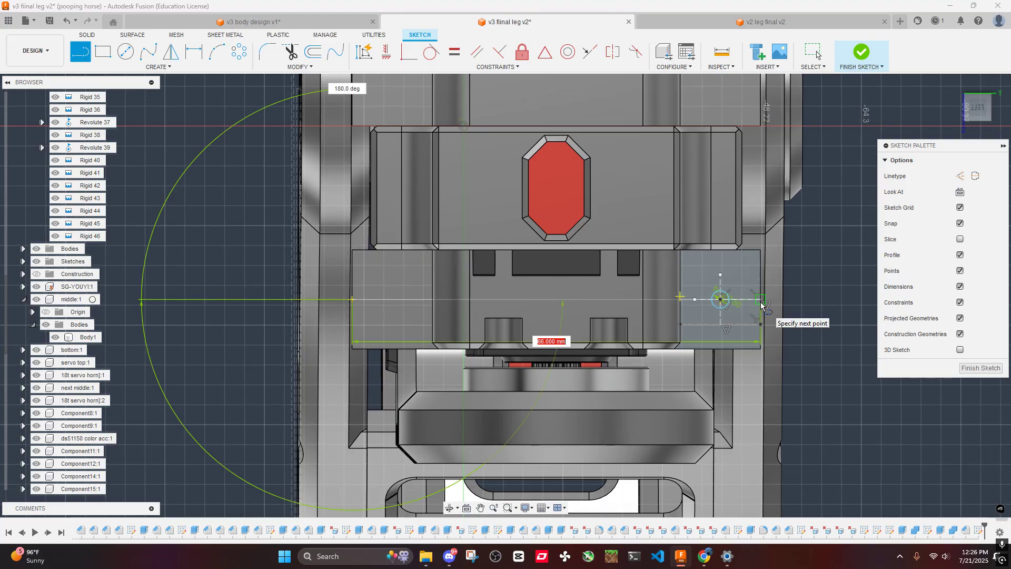
pyautogui.press('Escape')
# - Sketch a 66 mm horizontal line between the lower side blocks' outer edges, level with the lower construction line, and convert it to construction
pyautogui.click(78, 55)
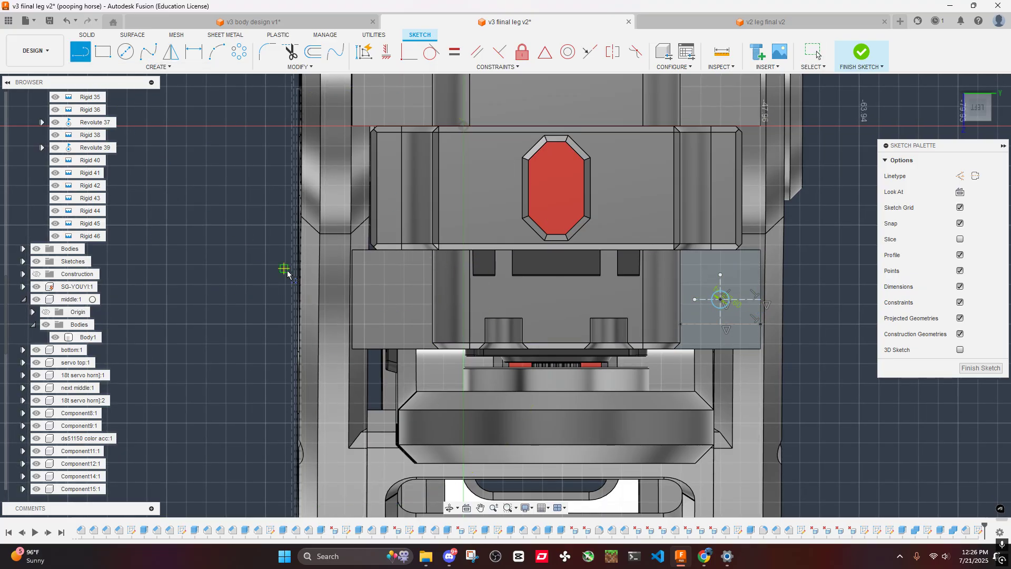
pyautogui.click(351, 325)
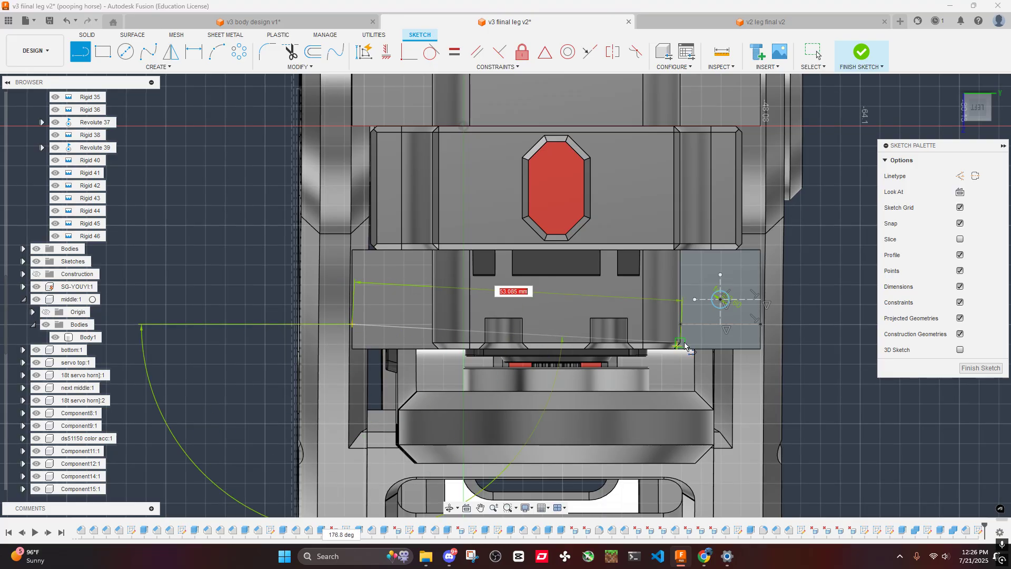
pyautogui.click(761, 325)
pyautogui.press('Escape')
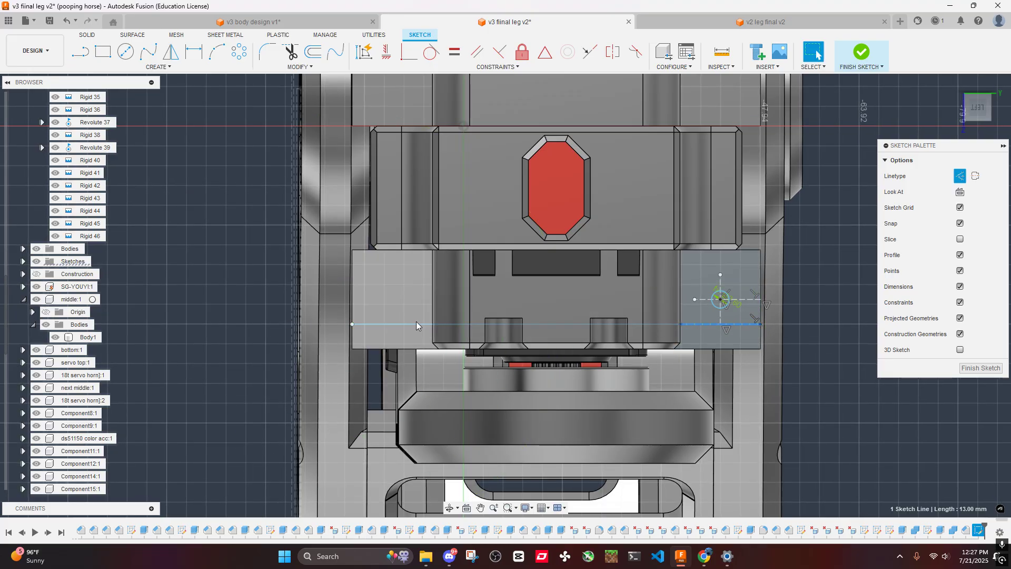
# - Sketch a 5 mm vertical line upward from the long horizontal line's midpoint and convert it to construction
pyautogui.click(80, 53)
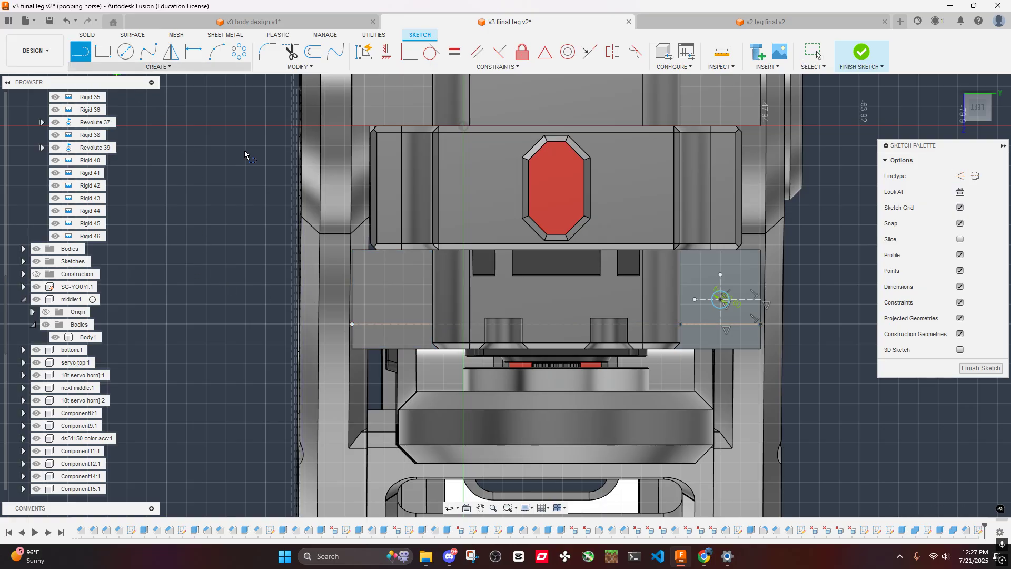
pyautogui.click(555, 325)
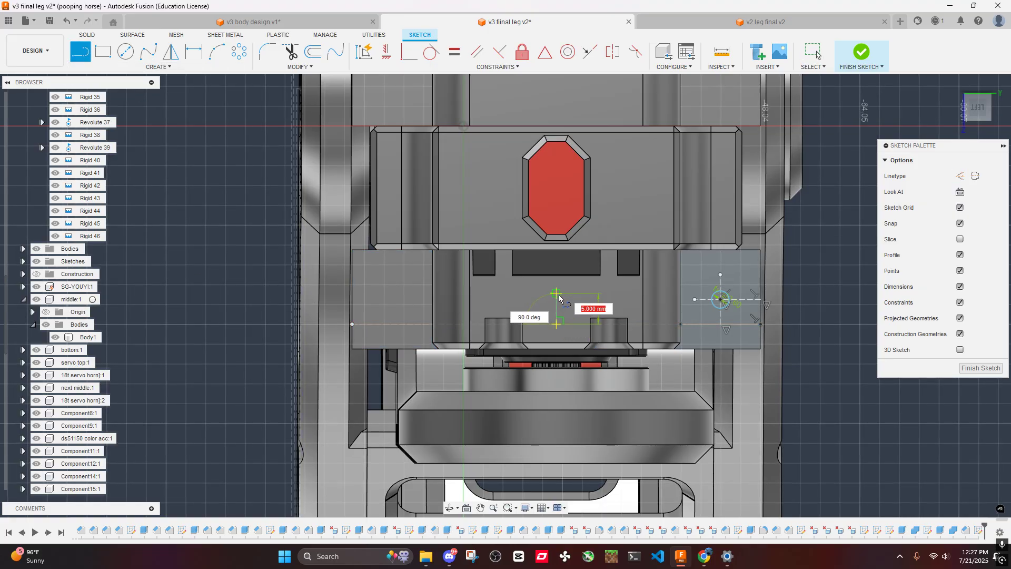
pyautogui.click(556, 293)
pyautogui.press('Escape')
pyautogui.click(557, 307)
pyautogui.press('x')
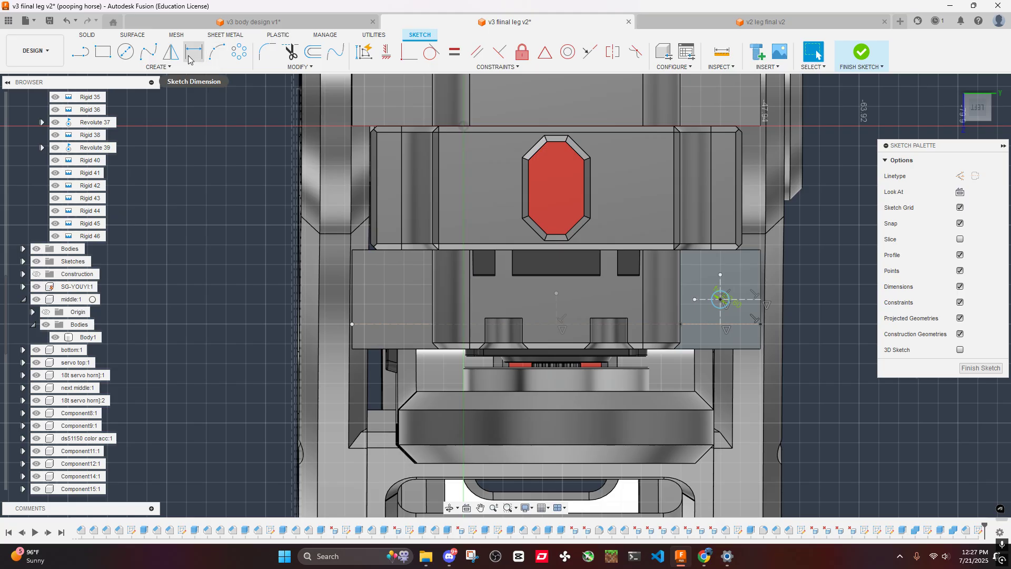
# - Mirror the screw-hole circle onto the opposite side block about the central vertical construction line
pyautogui.click(170, 51)
pyautogui.click(628, 289)
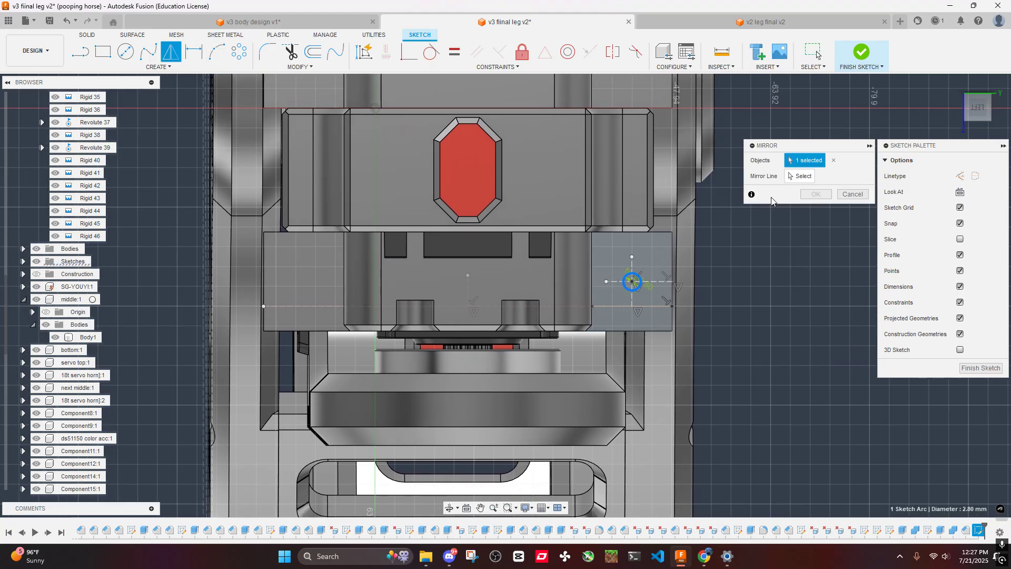
pyautogui.click(468, 291)
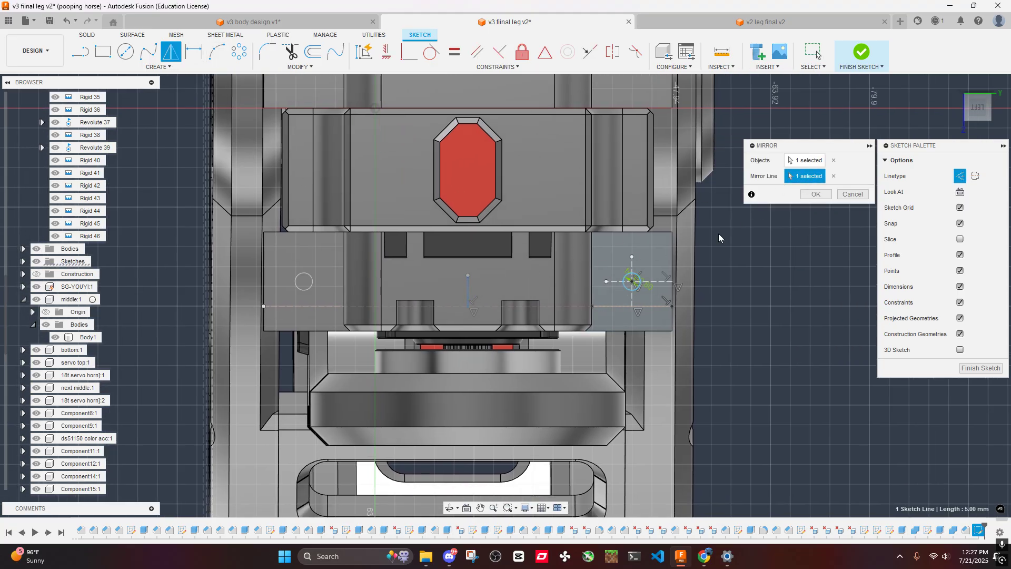
pyautogui.click(810, 194)
# - Project the face of the upper side block above the original circle into the sketch
pyautogui.scroll(-3, 461, 221)
pyautogui.moveTo(447, 229); pyautogui.dragTo(438, 290, button='middle')
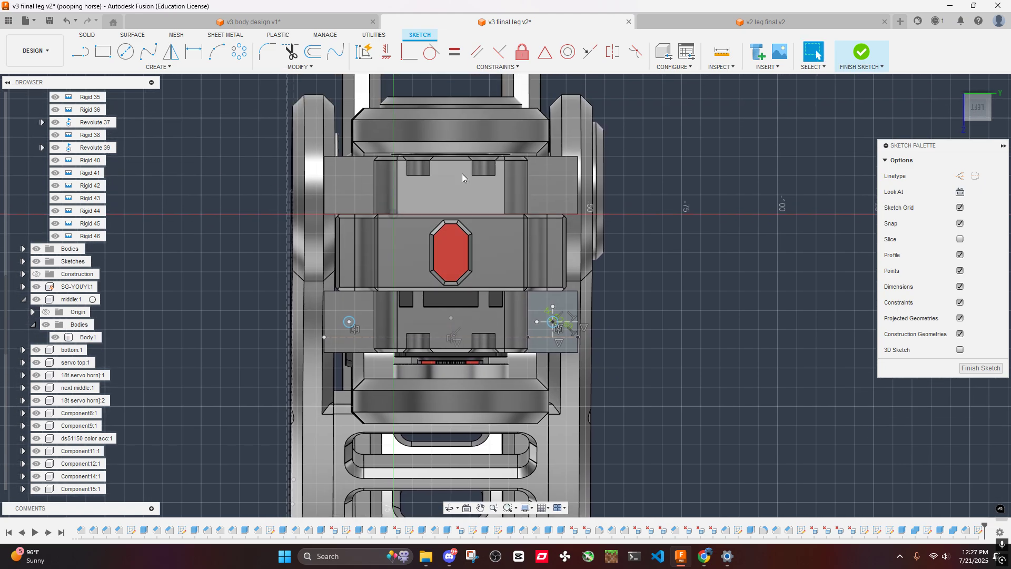
pyautogui.scroll(3, 553, 181)
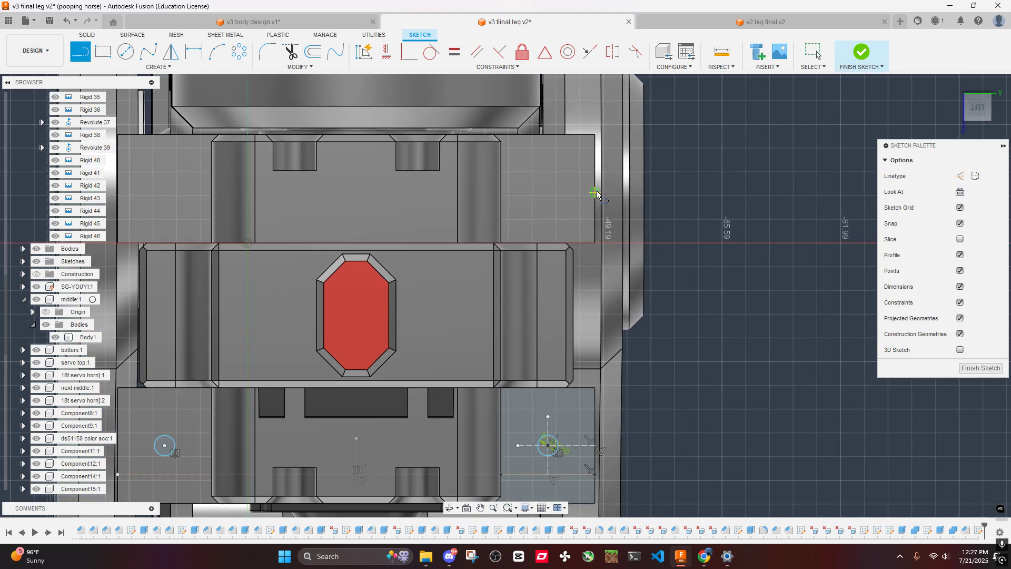
pyautogui.press('p')
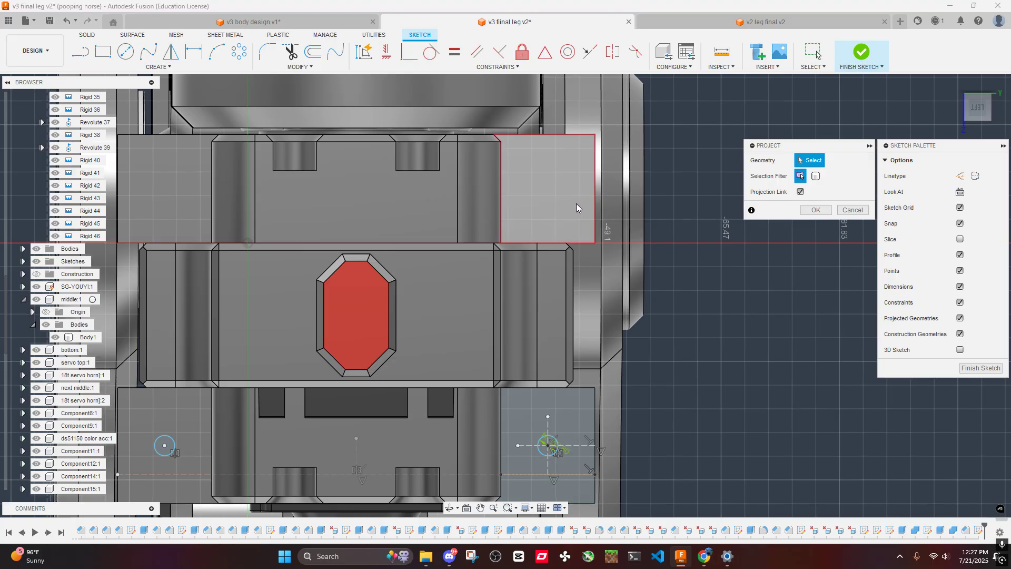
pyautogui.click(576, 204)
pyautogui.click(819, 211)
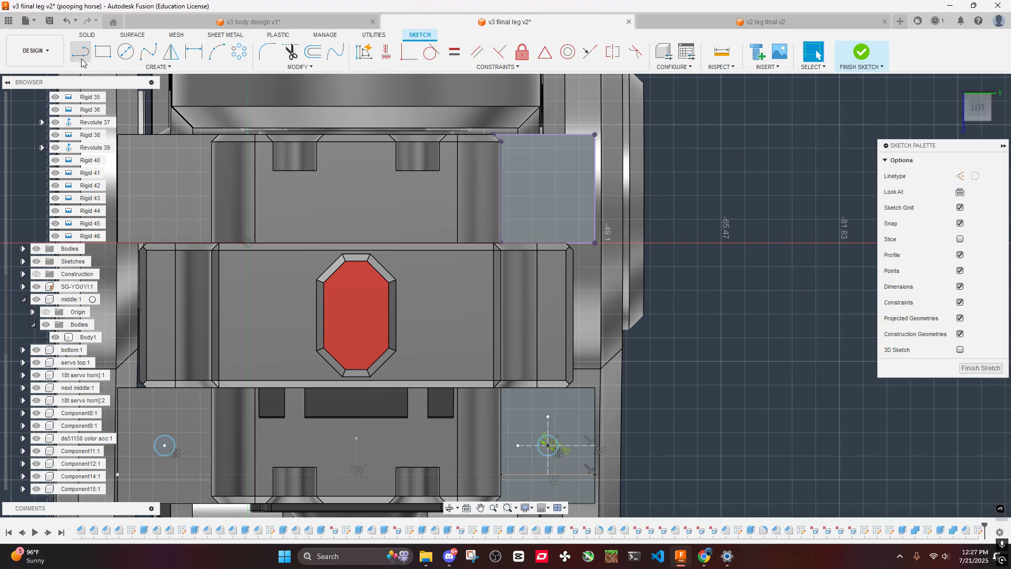
pyautogui.press('l')
pyautogui.click(595, 188)
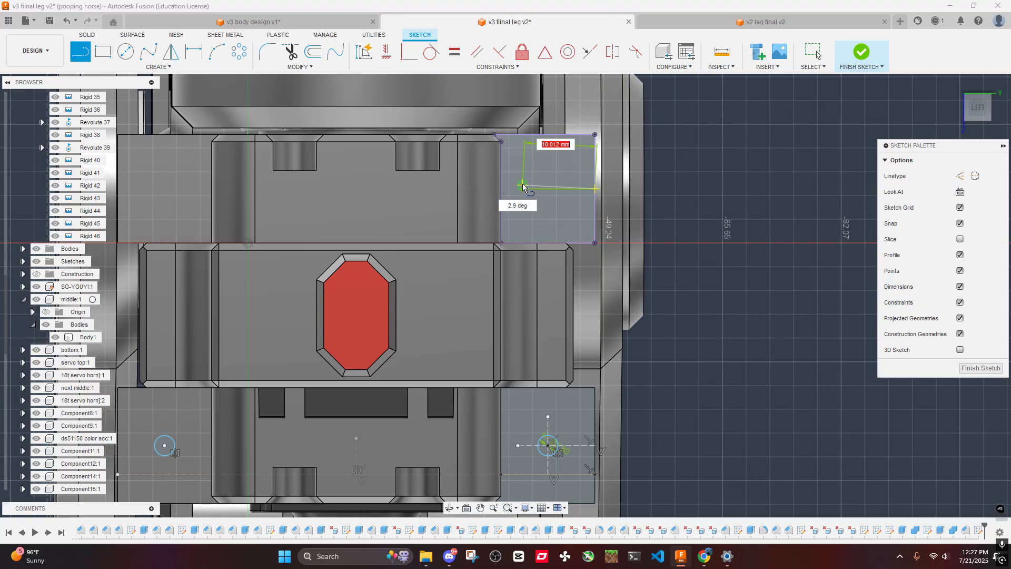
pyautogui.click(514, 188)
pyautogui.press('Escape')
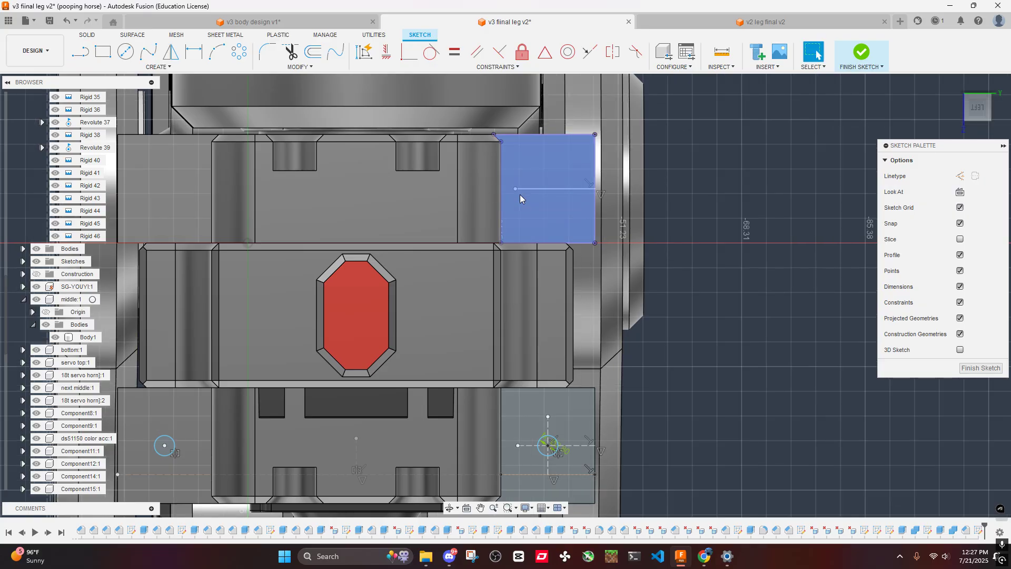
pyautogui.hotkey('ctrl', 'z')
# - Sketch a horizontal line about 10 mm long inward from the midpoint of the projected upper block face's outer edge
pyautogui.press('l')
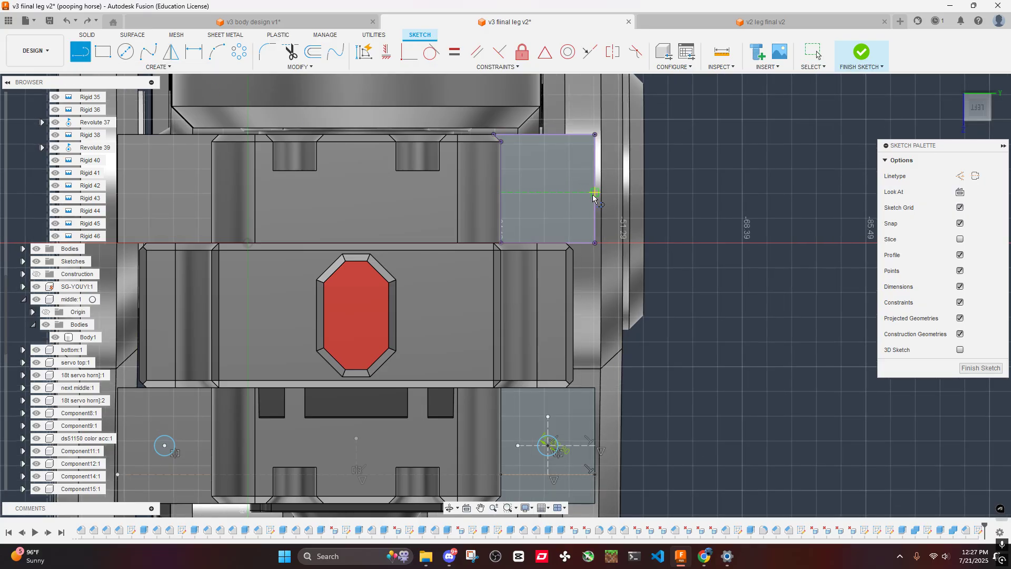
pyautogui.click(595, 188)
pyautogui.click(522, 188)
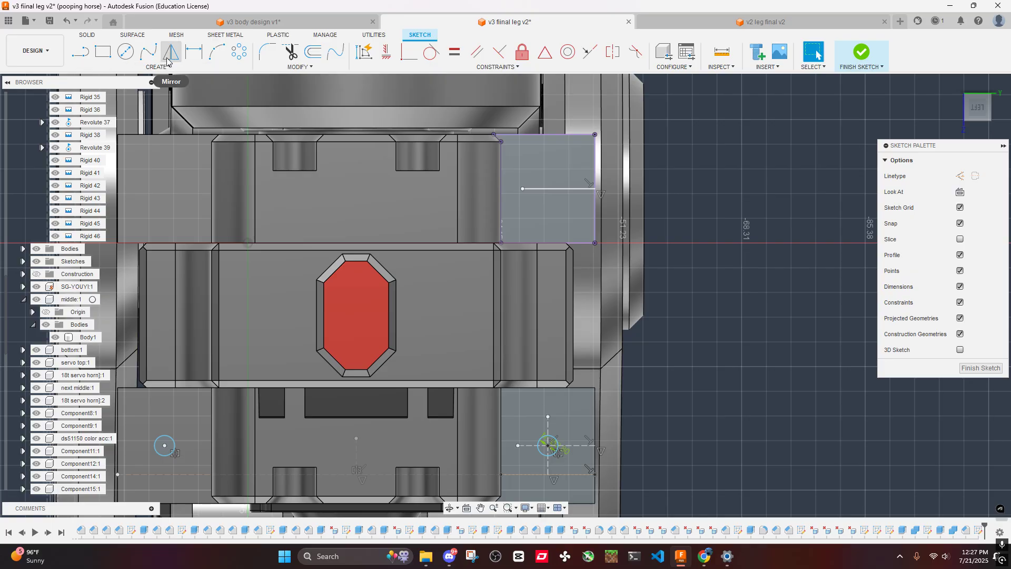
pyautogui.scroll(-3, 733, 237)
pyautogui.scroll(3, 798, 237)
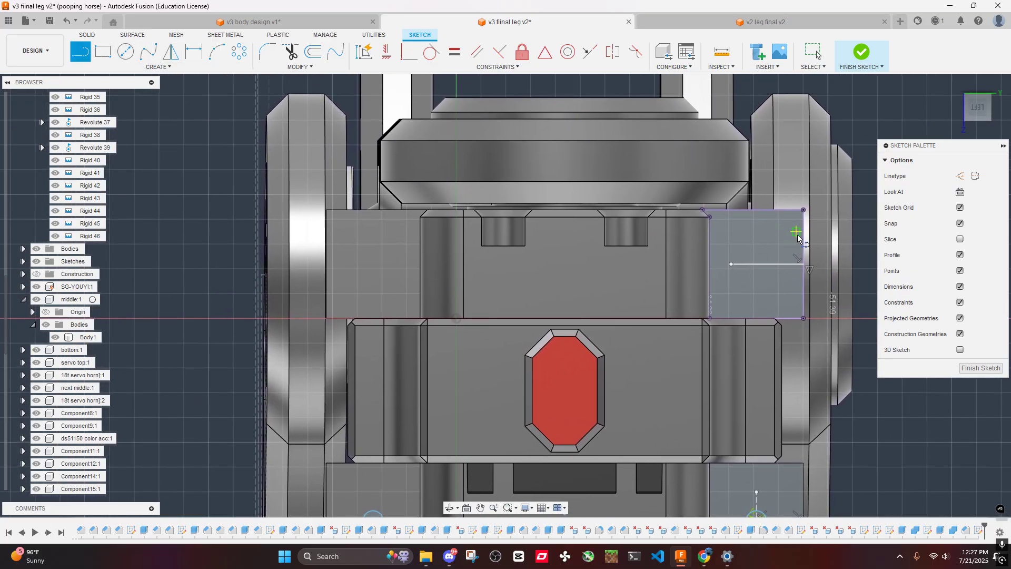
pyautogui.moveTo(788, 253); pyautogui.dragTo(664, 270, button='middle')
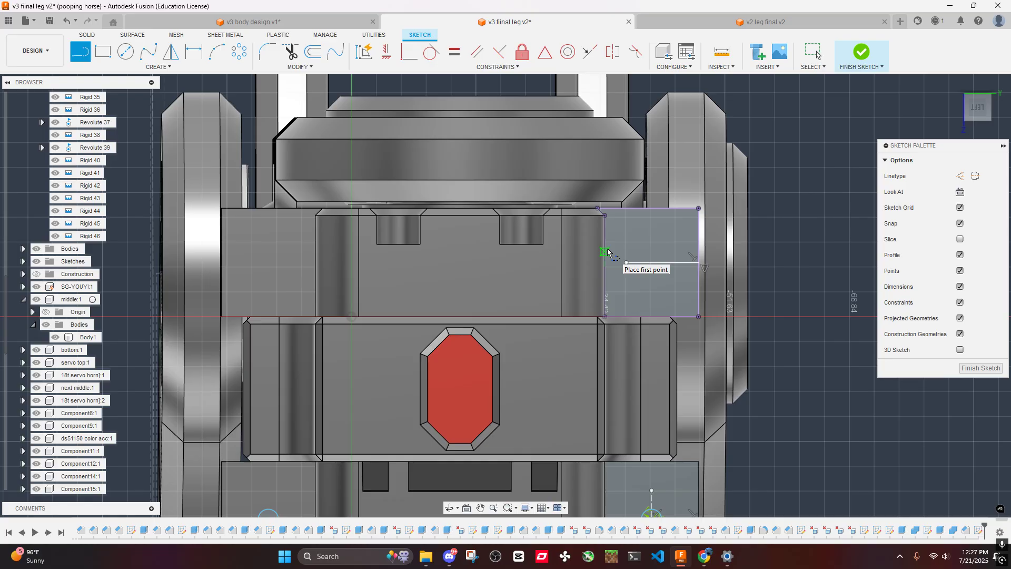
# - Sketch a vertical construction line upward from the midpoint of the projected upper block face's bottom edge, crossing the horizontal line
pyautogui.click(651, 316)
pyautogui.click(651, 237)
pyautogui.press('Escape')
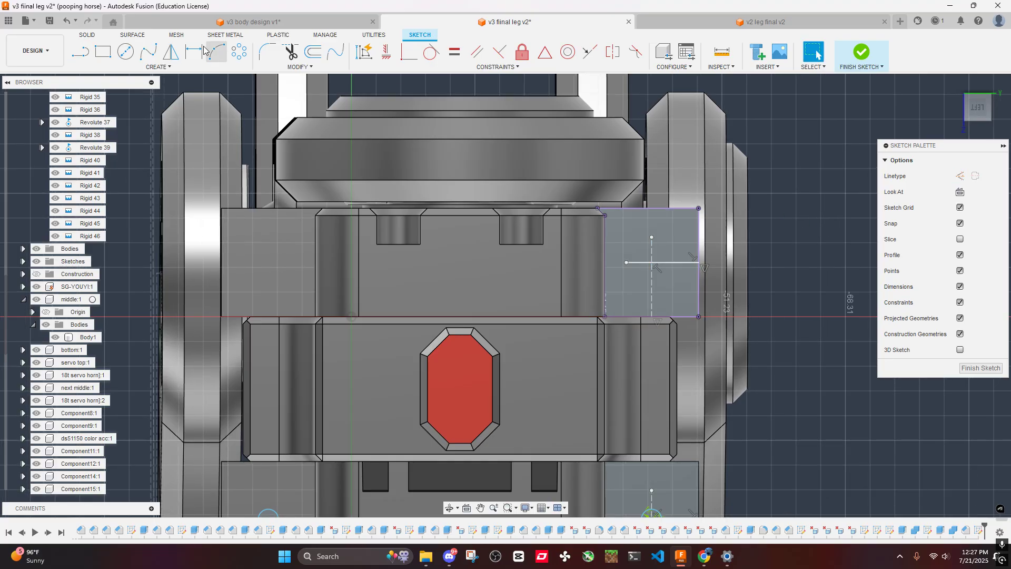
# - Draw a 2.8 mm diameter circle where the two lines cross on the upper block face and convert the horizontal line to construction
pyautogui.click(125, 51)
pyautogui.click(651, 262)
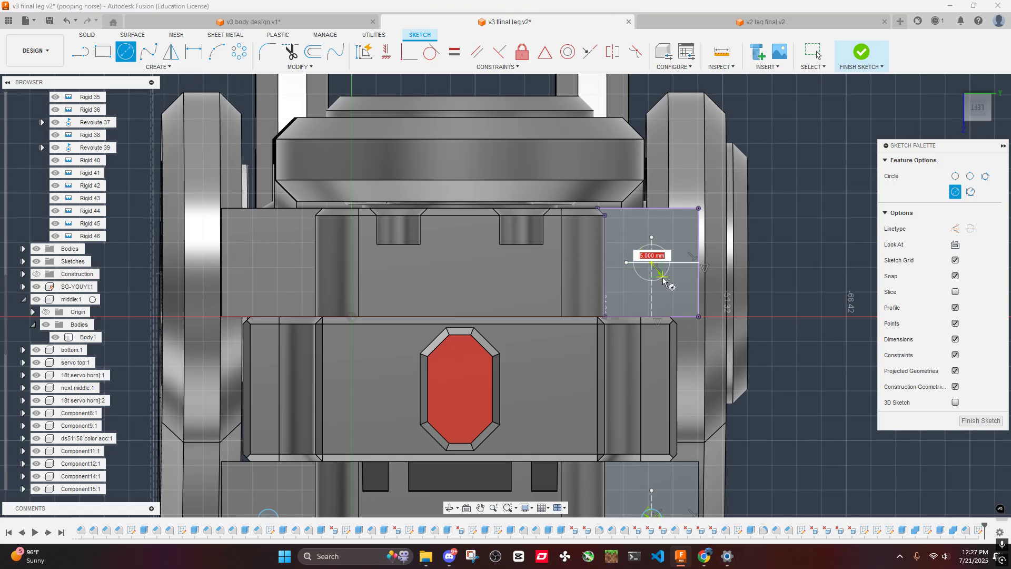
pyautogui.write('2.8')
pyautogui.press('Return')
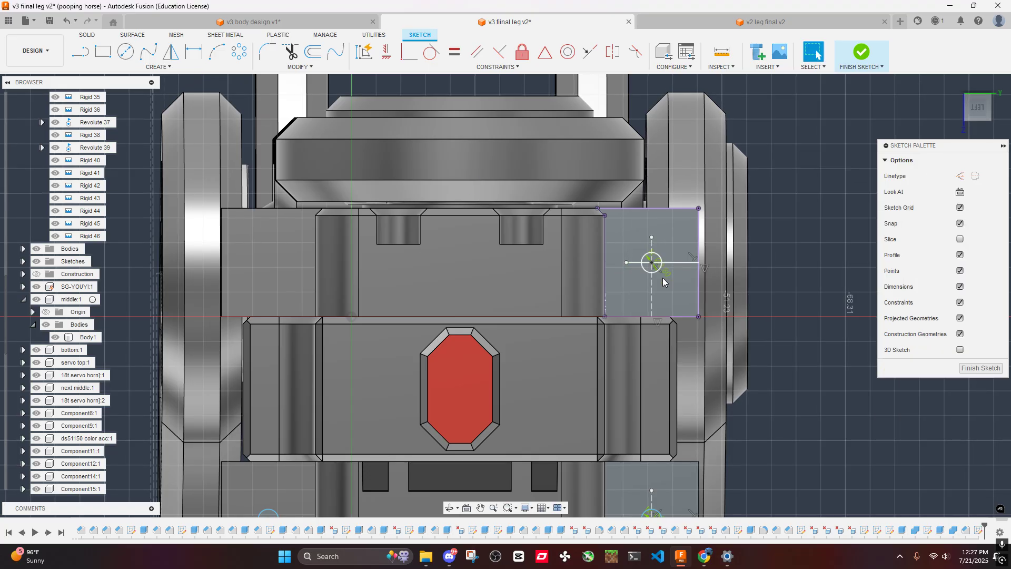
pyautogui.scroll(3, 703, 260)
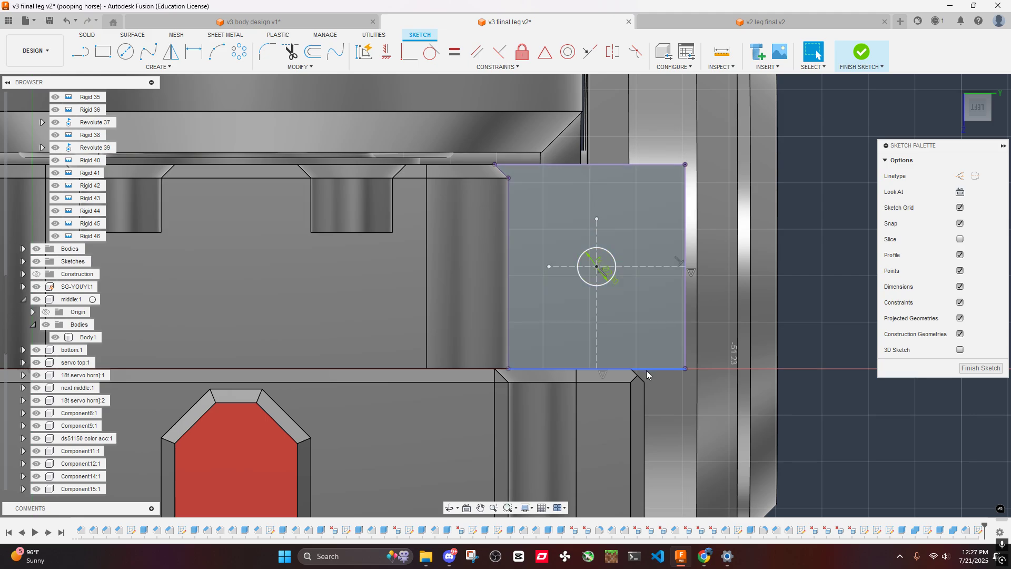
pyautogui.scroll(-4, 604, 307)
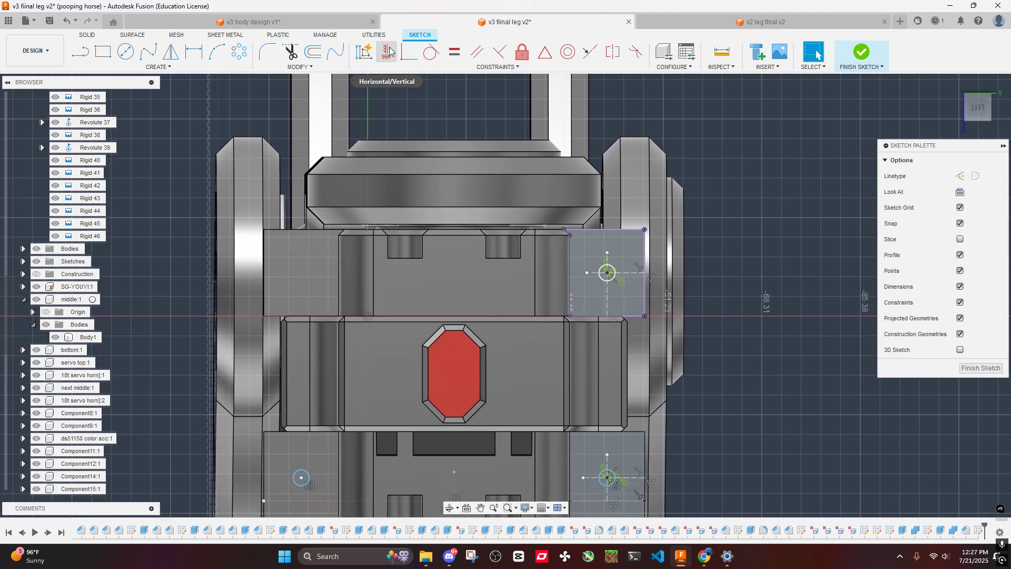
# - Mirror the upper block's circle onto the opposite side block about the short central vertical construction line
pyautogui.click(170, 51)
pyautogui.scroll(3, 657, 297)
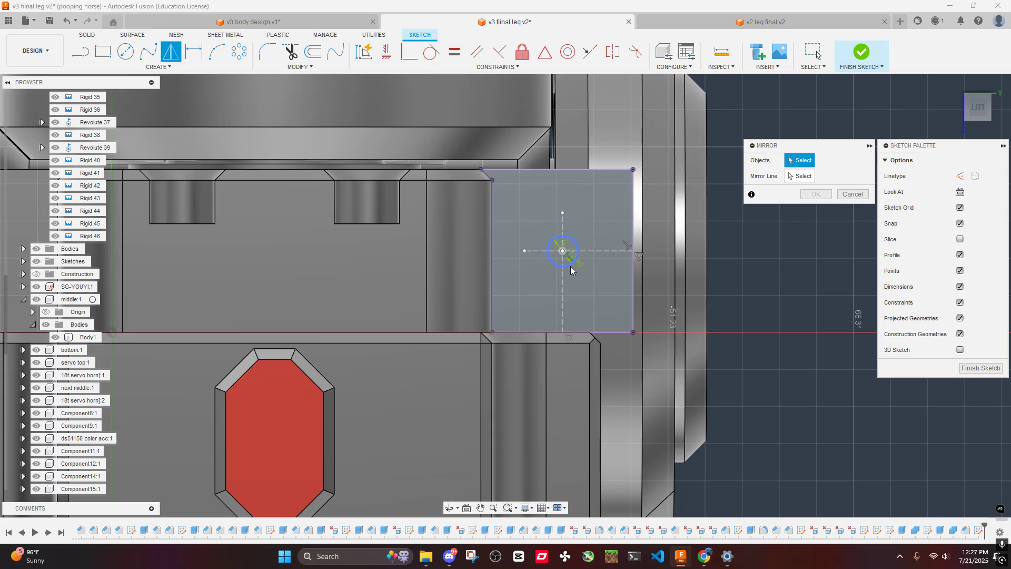
pyautogui.click(571, 267)
pyautogui.scroll(-3, 507, 273)
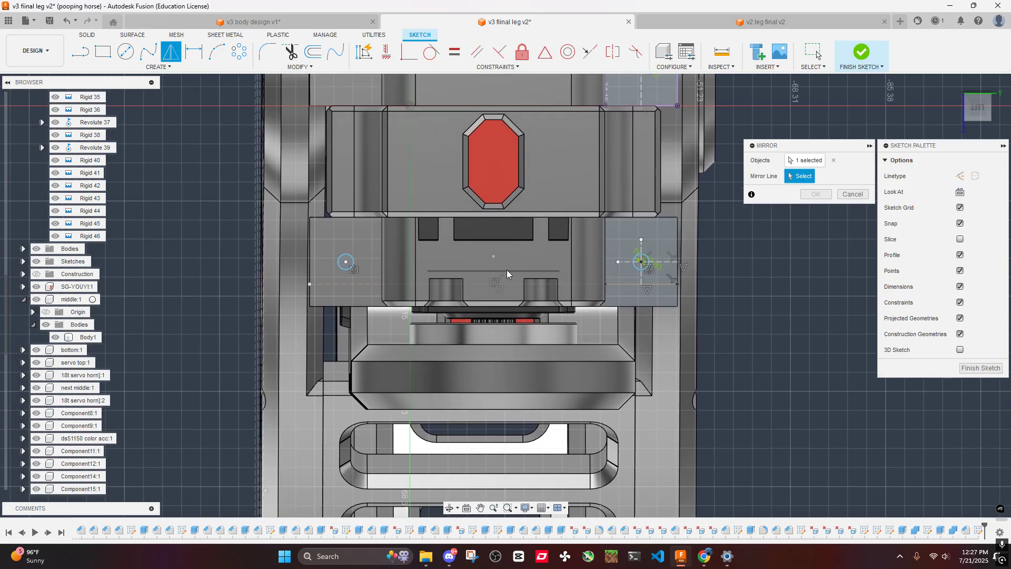
pyautogui.click(494, 271)
pyautogui.scroll(-2, 676, 265)
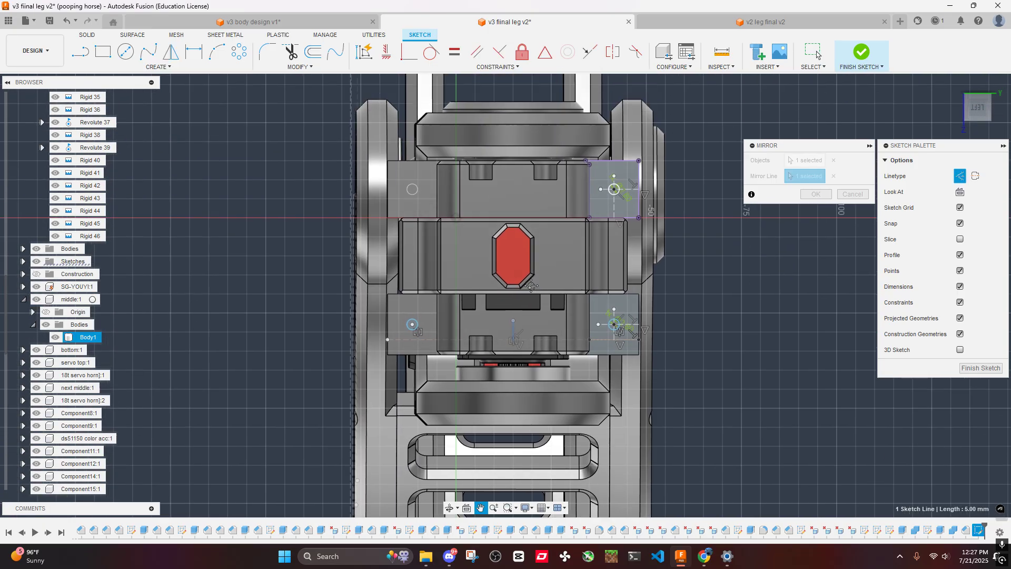
pyautogui.click(815, 194)
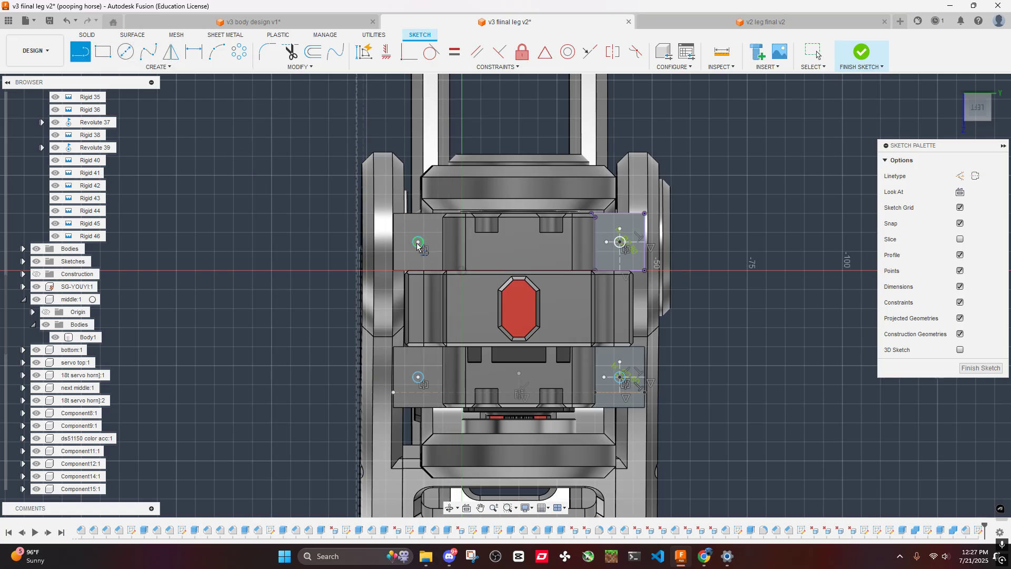
# - Check the vertical distance between the upper and lower mirrored circle centres with a temporary line
pyautogui.click(417, 242)
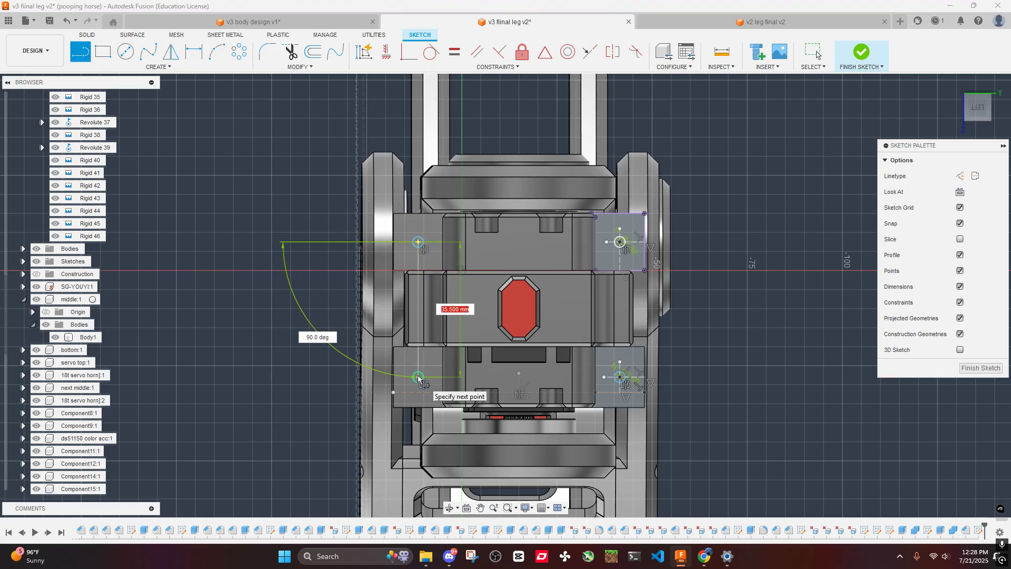
pyautogui.press('Escape')
pyautogui.scroll(-3, 283, 255)
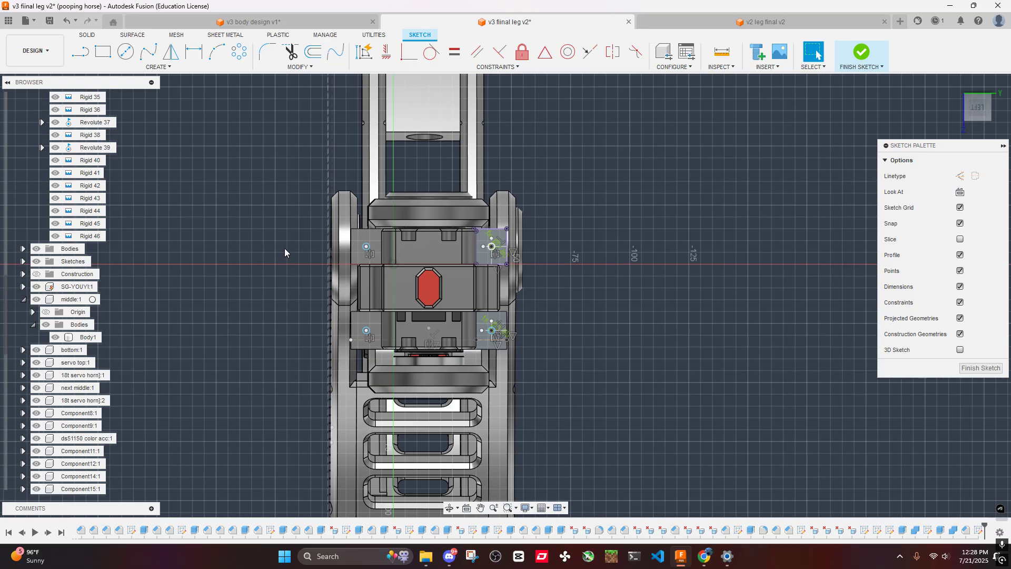
# - Extrude all four screw-hole circle profiles as a cut with a distance of -15 mm into the servo cover side blocks
pyautogui.scroll(4, 285, 248)
pyautogui.scroll(5, 450, 269)
pyautogui.scroll(-6, 421, 239)
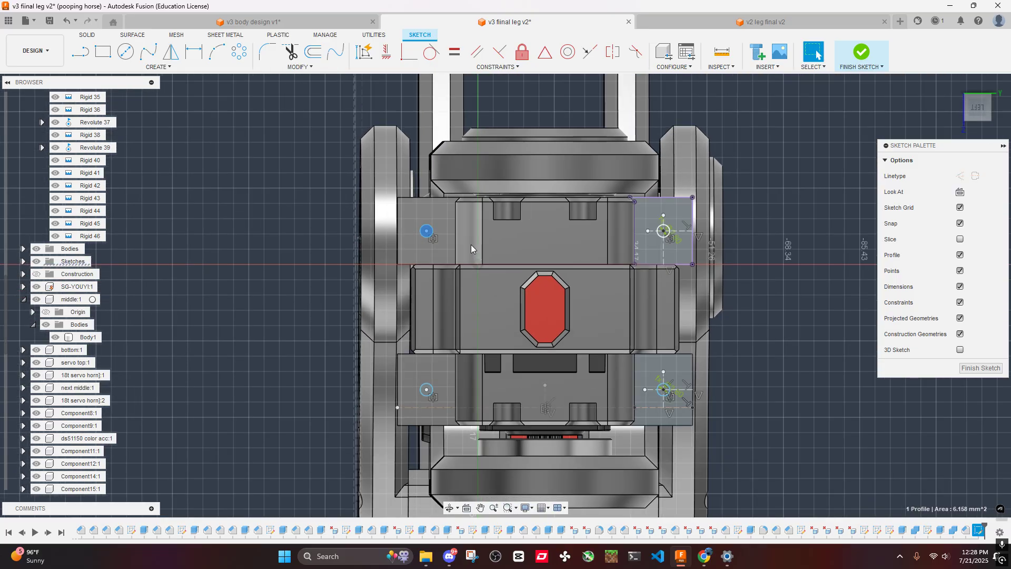
pyautogui.scroll(5, 618, 238)
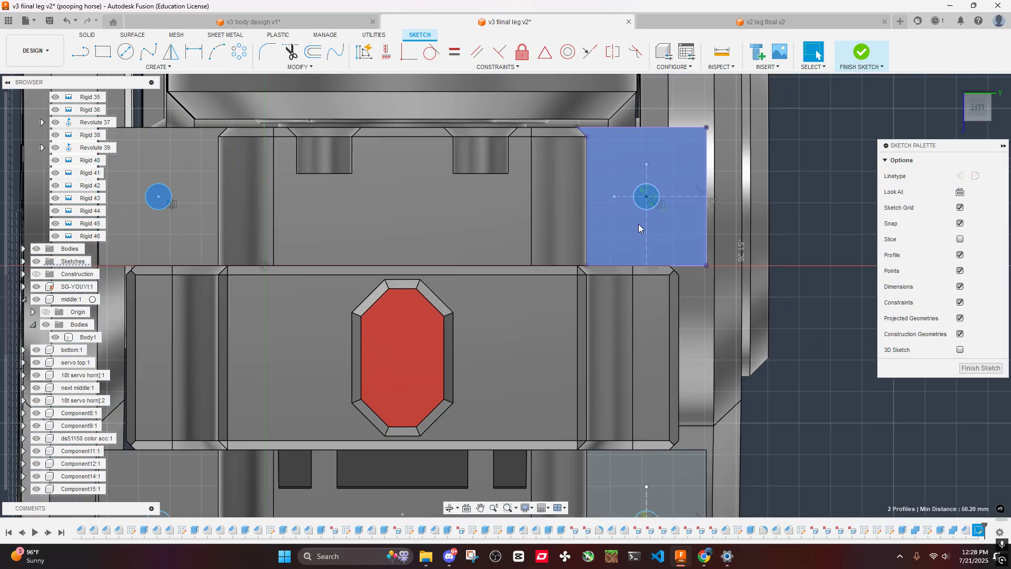
pyautogui.scroll(-3, 638, 231)
pyautogui.moveTo(634, 258); pyautogui.dragTo(618, 148, button='middle')
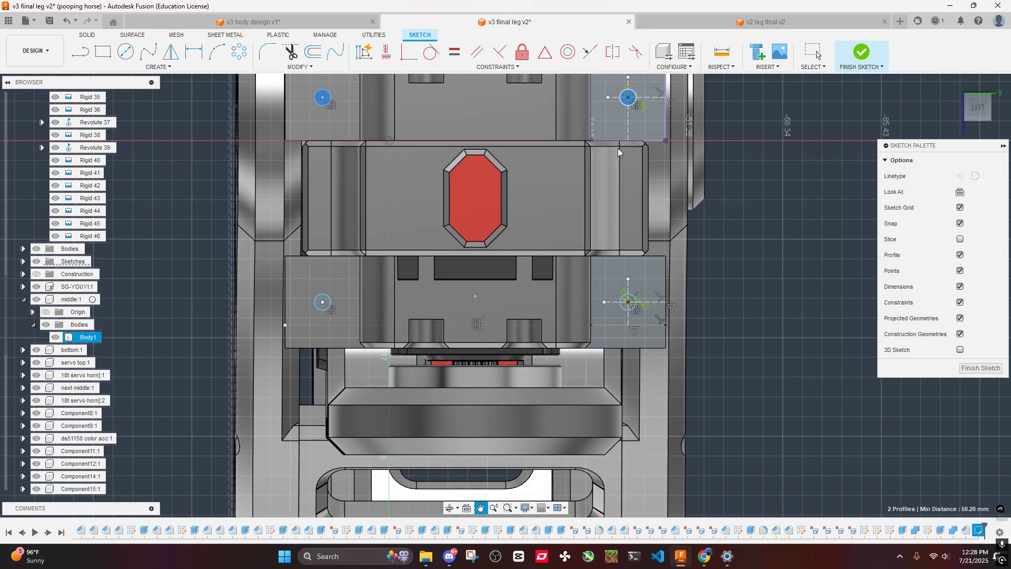
pyautogui.scroll(4, 635, 309)
pyautogui.keyDown('ctrl'); pyautogui.click(620, 290); pyautogui.keyUp('ctrl')
pyautogui.scroll(-3, 516, 294)
pyautogui.moveTo(346, 263); pyautogui.dragTo(617, 254, button='middle')
pyautogui.scroll(4, 498, 276)
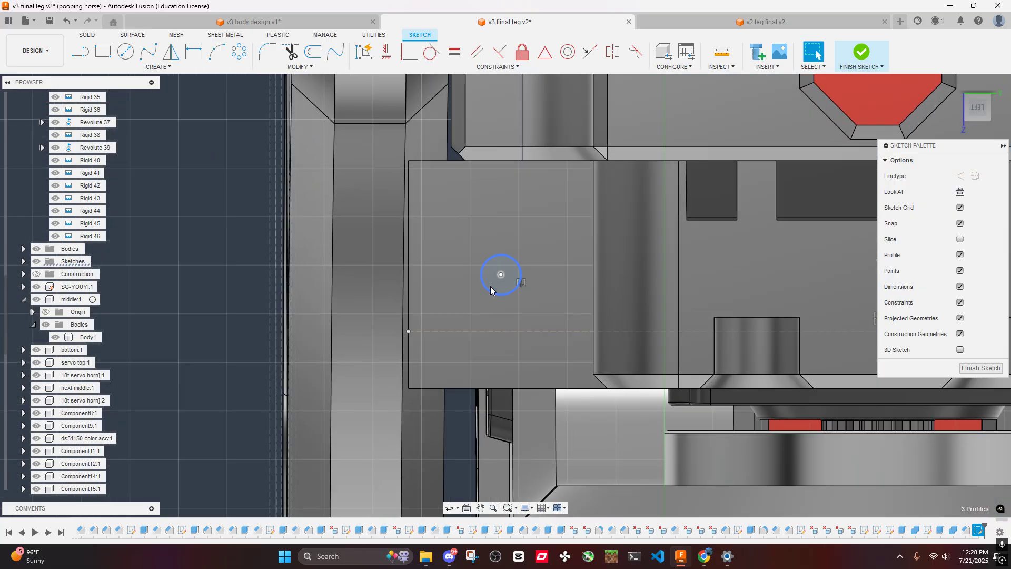
pyautogui.keyDown('ctrl'); pyautogui.click(499, 276); pyautogui.keyUp('ctrl')
pyautogui.scroll(-5, 564, 243)
pyautogui.press('e')
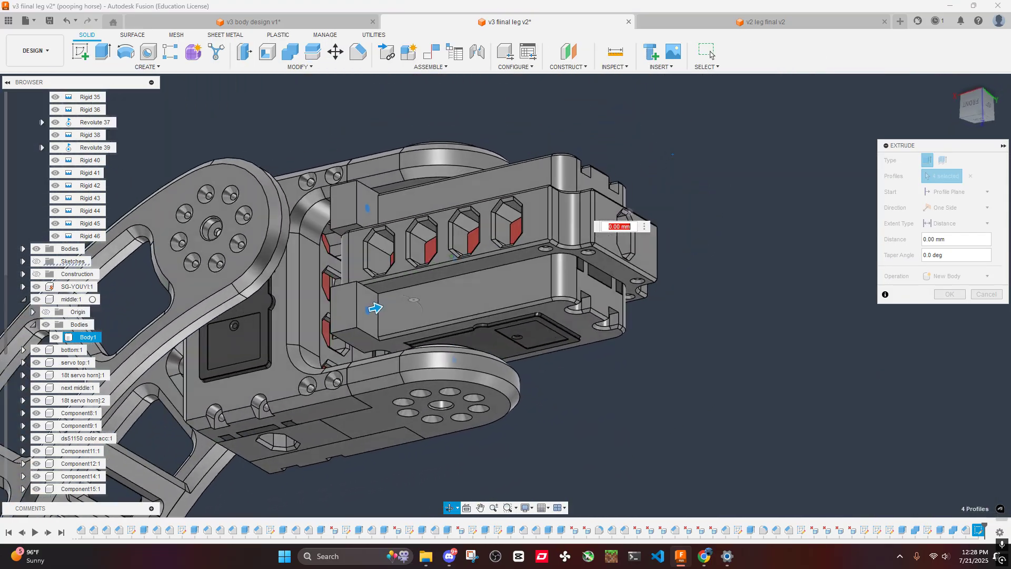
pyautogui.keyDown('shift'); pyautogui.moveTo(627, 212); pyautogui.dragTo(337, 262, button='middle'); pyautogui.keyUp('shift')
pyautogui.scroll(4, 330, 265)
pyautogui.moveTo(247, 304); pyautogui.dragTo(132, 298)
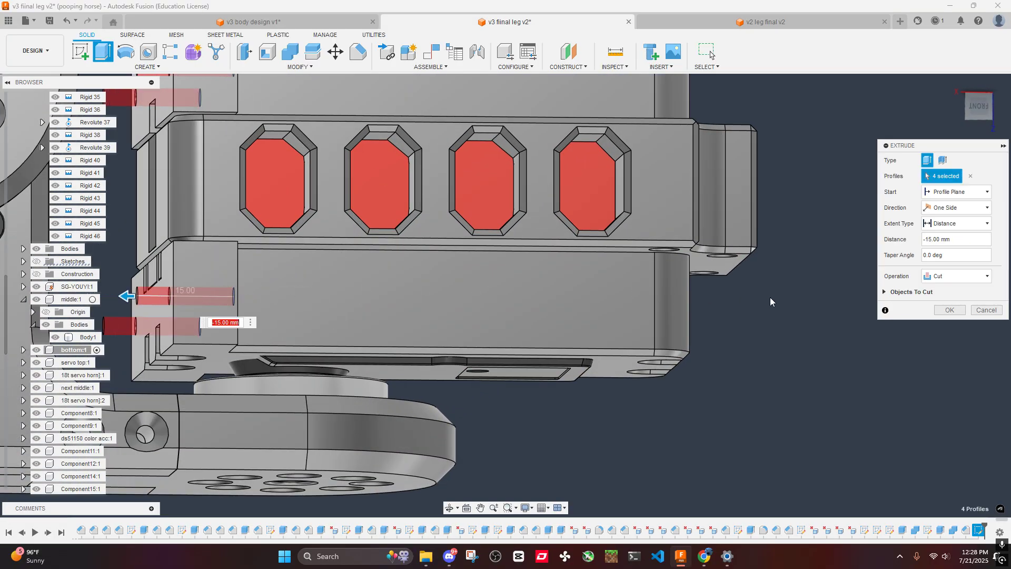
pyautogui.click(941, 311)
# - Measure the distance from the new hole in one lower side block to that block face's bottom edge
pyautogui.scroll(-5, 421, 267)
pyautogui.moveTo(402, 267); pyautogui.dragTo(436, 244, button='middle')
pyautogui.scroll(4, 548, 244)
pyautogui.moveTo(632, 244); pyautogui.dragTo(579, 247, button='middle')
pyautogui.scroll(-3, 579, 247)
pyautogui.press('i')
pyautogui.scroll(5, 589, 282)
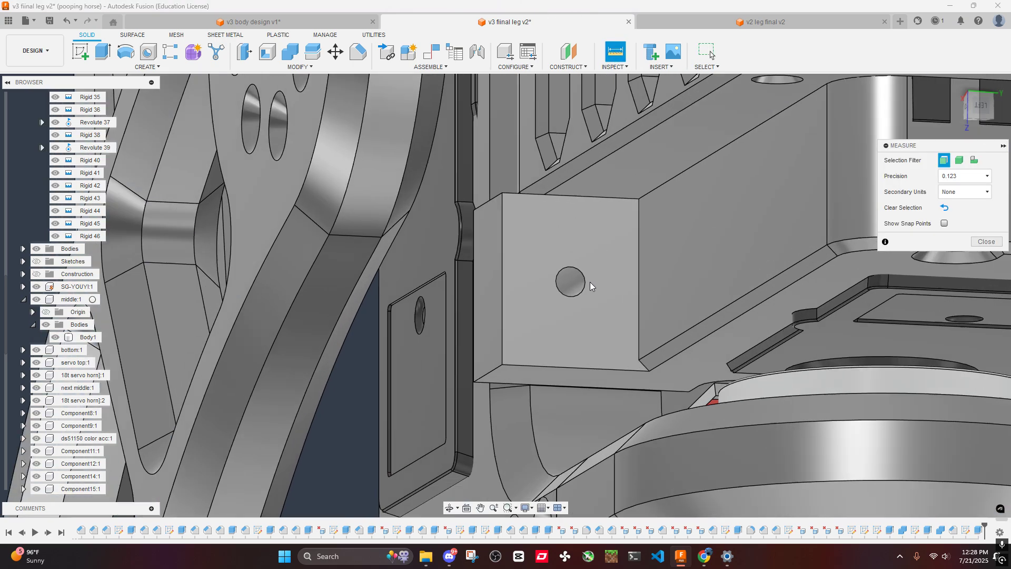
pyautogui.click(569, 298)
pyautogui.click(563, 387)
pyautogui.scroll(-3, 565, 384)
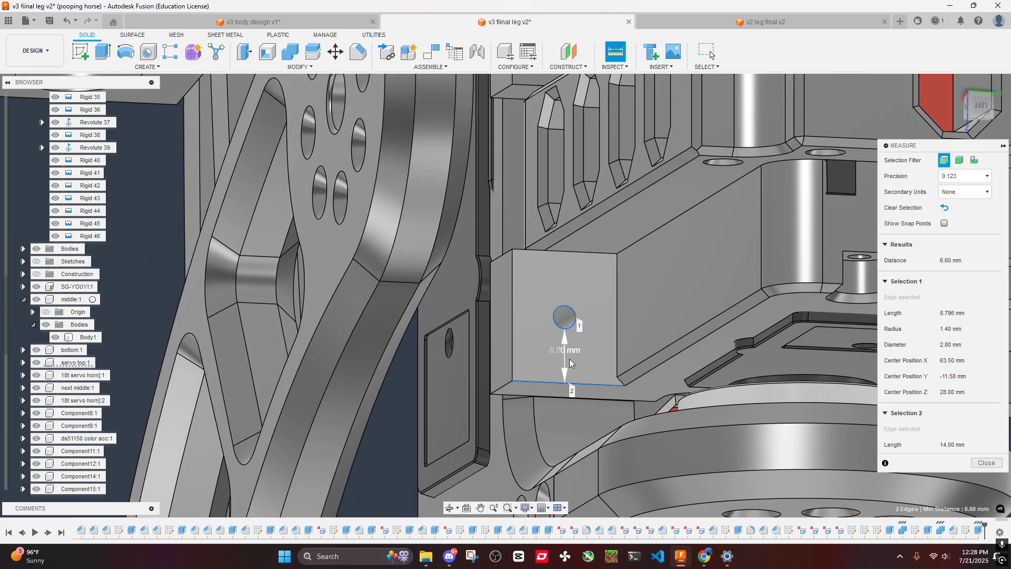
# - Measure the distance from the hole in the opposite lower side block to its face's bottom edge
pyautogui.moveTo(780, 342); pyautogui.dragTo(449, 172, button='middle')
pyautogui.scroll(-2, 485, 197)
pyautogui.click(486, 198)
pyautogui.scroll(3, 455, 168)
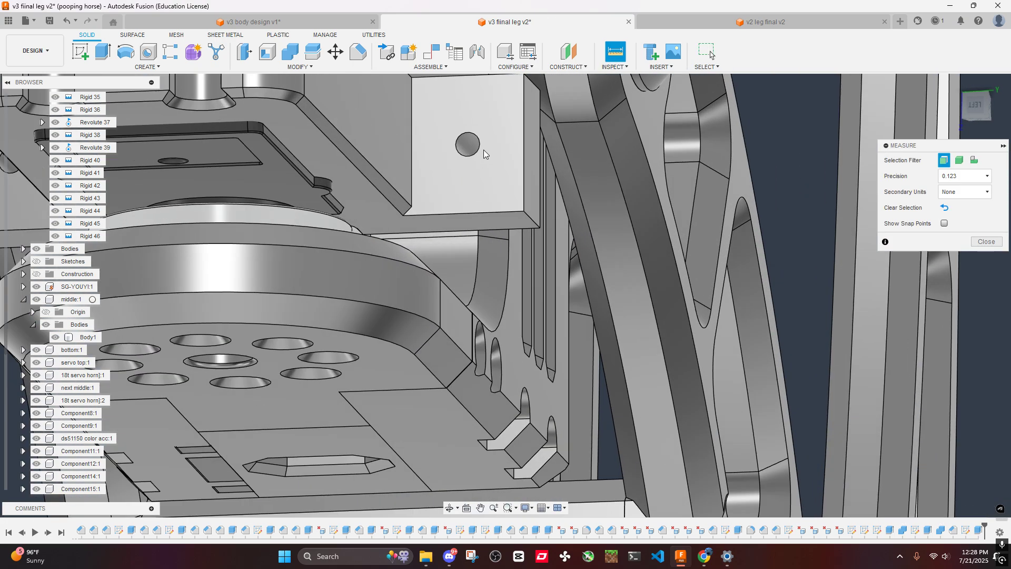
pyautogui.click(472, 156)
pyautogui.click(473, 213)
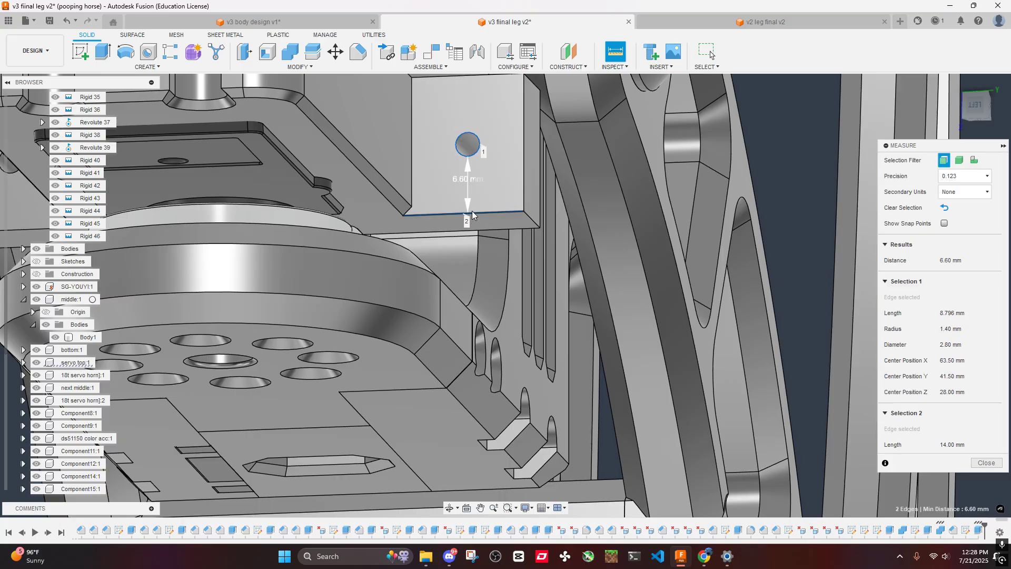
# - Measure the distance from that same lower block hole to the face's outer vertical edge and clear the selection
pyautogui.scroll(-3, 472, 213)
pyautogui.click(643, 197)
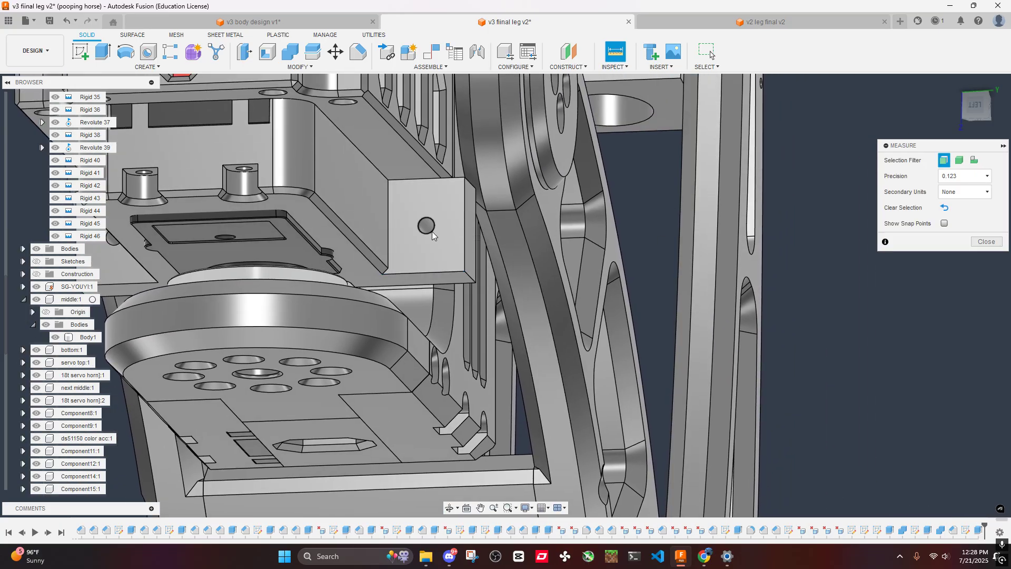
pyautogui.click(432, 232)
pyautogui.click(464, 223)
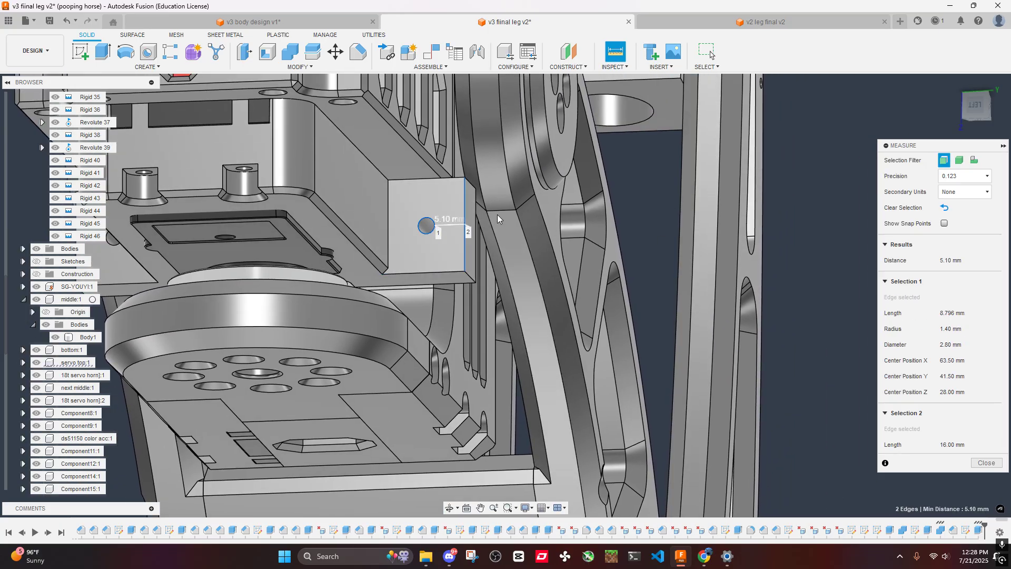
pyautogui.click(648, 200)
# - Switch to the v3 body design document and measure the distance from an upper arm's end hole to the end face's side edge
pyautogui.click(766, 22)
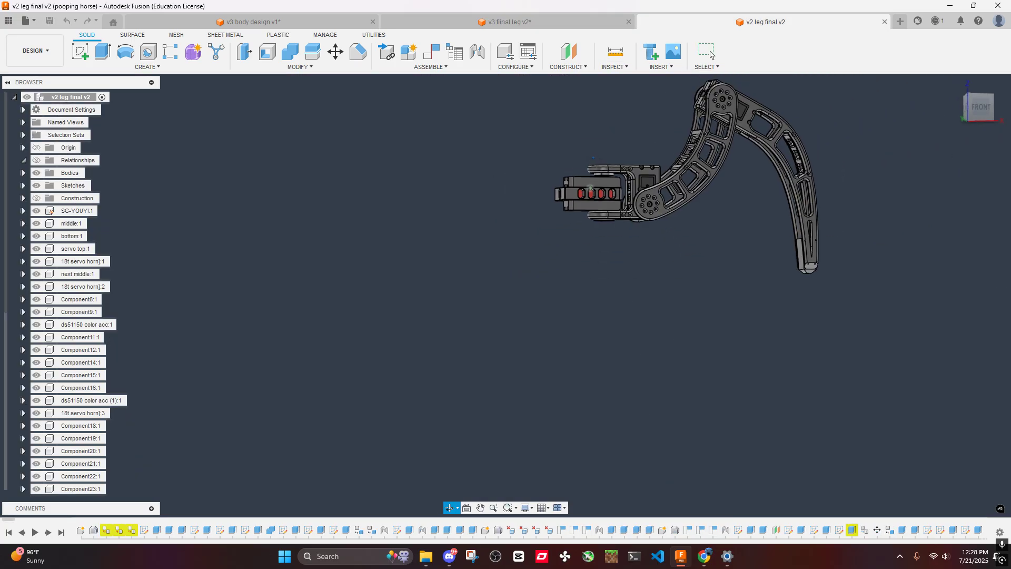
pyautogui.click(253, 22)
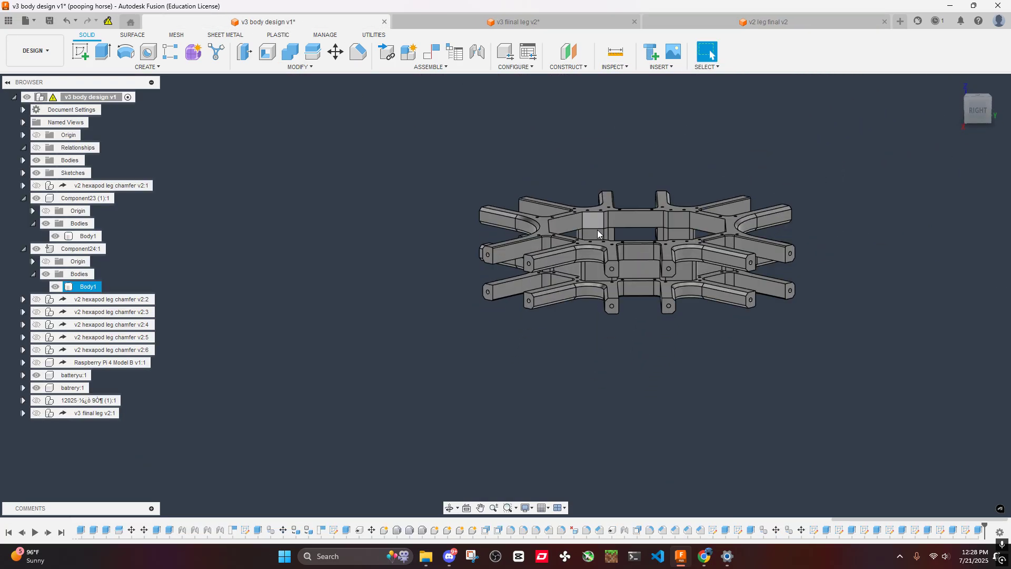
pyautogui.scroll(5, 597, 233)
pyautogui.click(615, 52)
pyautogui.scroll(5, 600, 242)
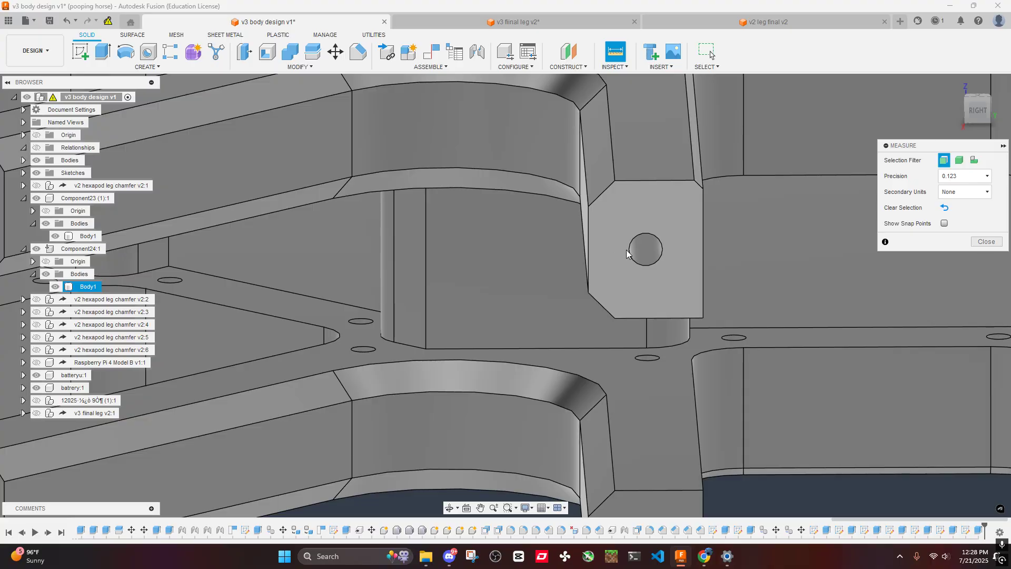
pyautogui.click(629, 250)
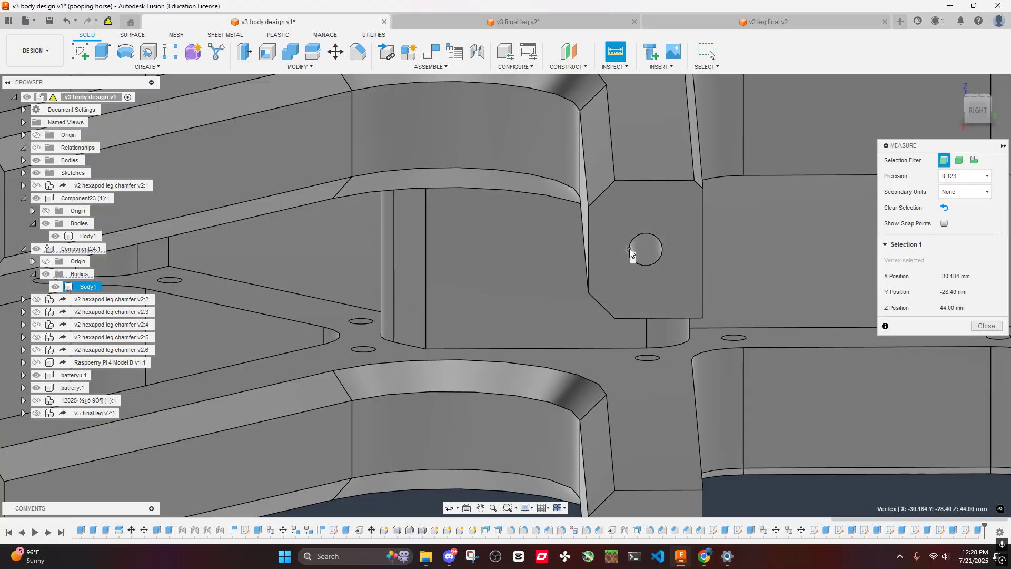
pyautogui.click(587, 248)
pyautogui.scroll(-3, 595, 247)
pyautogui.click(630, 378)
pyautogui.scroll(5, 523, 201)
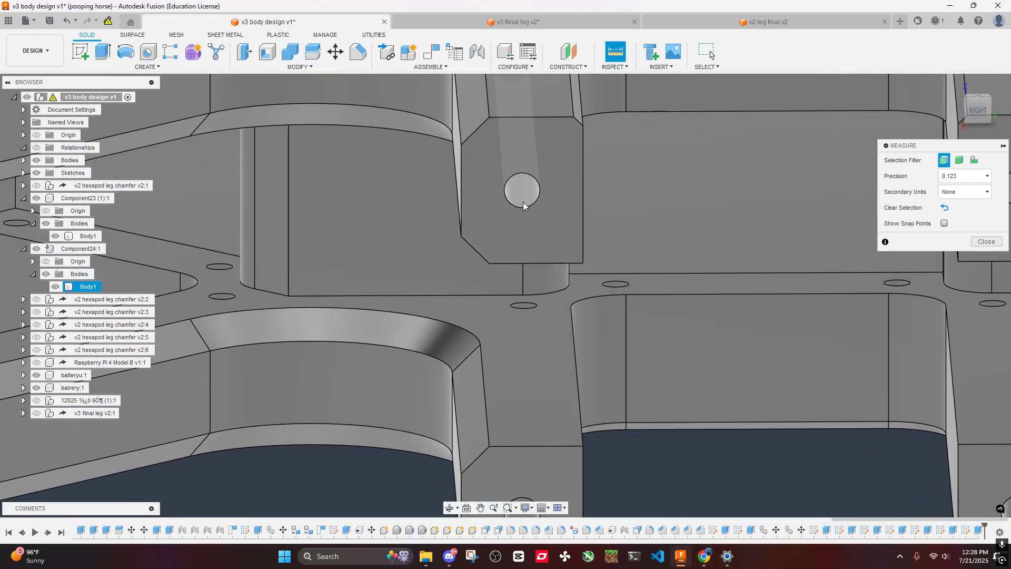
pyautogui.click(514, 204)
pyautogui.click(460, 188)
pyautogui.scroll(-3, 584, 318)
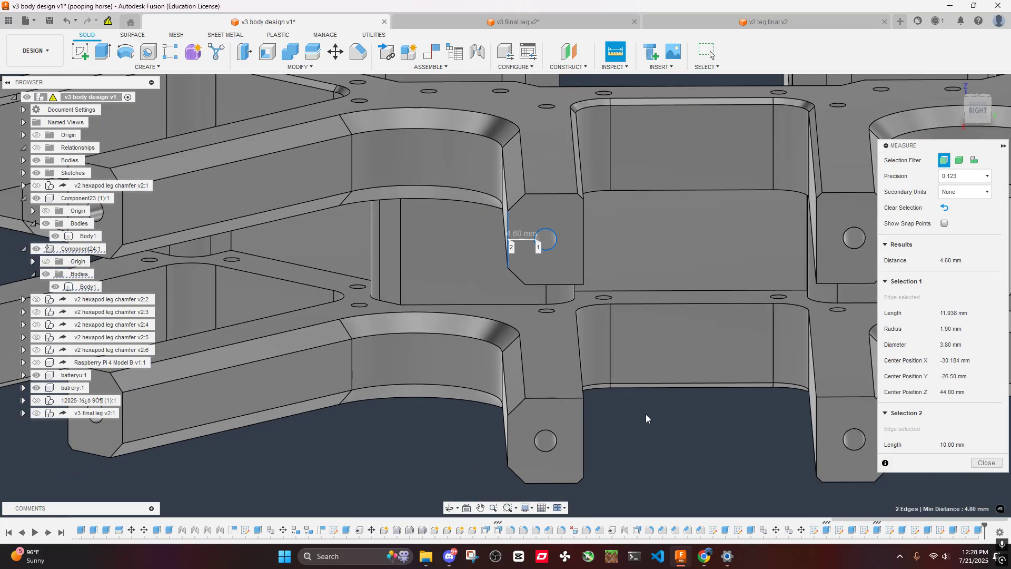
pyautogui.click(645, 414)
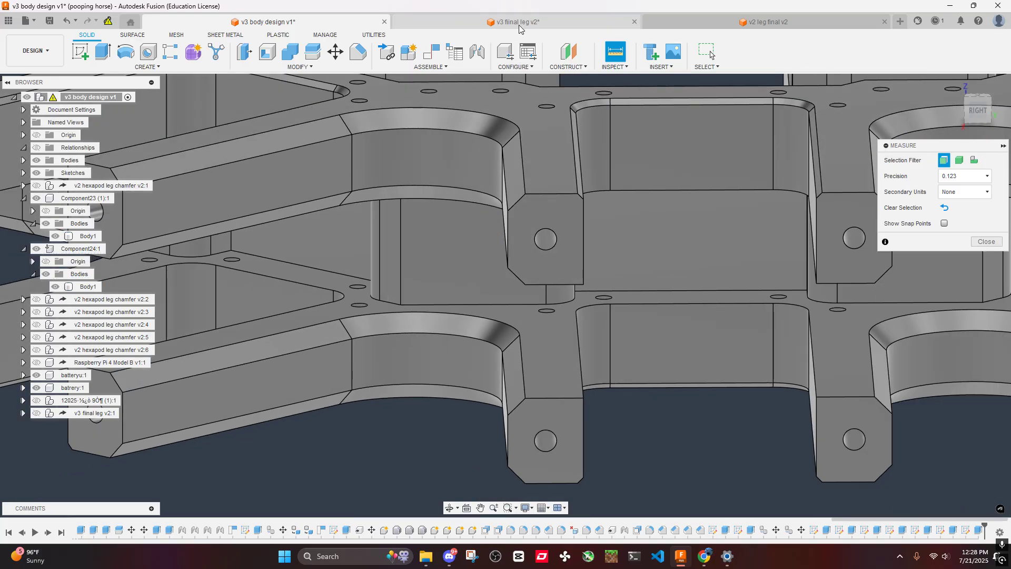
# - Measure the width of the arm's end face between its two vertical side edges
pyautogui.scroll(-2, 551, 234)
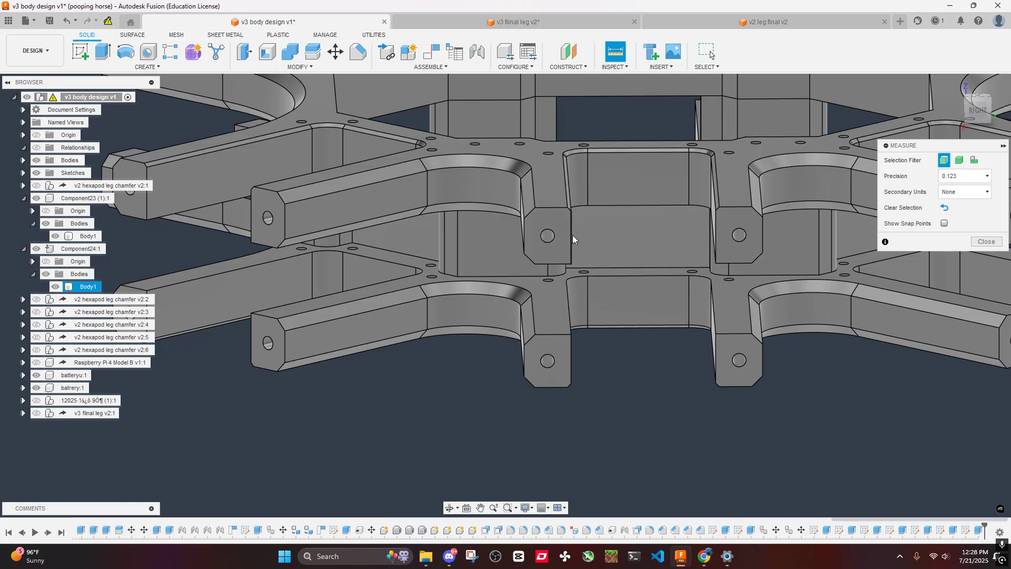
pyautogui.click(572, 234)
pyautogui.click(524, 239)
pyautogui.click(567, 126)
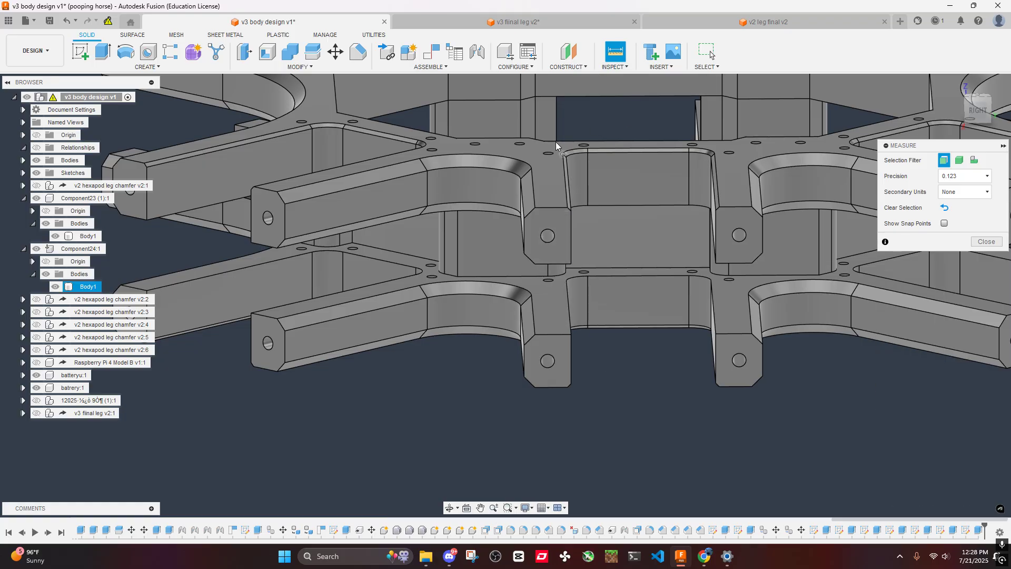
# - Switch to the v3 leg document, measure the distance from the lower side block's hole to its face's side edge, and clear the selection
pyautogui.click(536, 28)
pyautogui.scroll(-3, 520, 245)
pyautogui.keyDown('shift'); pyautogui.moveTo(519, 248); pyautogui.dragTo(494, 230, button='middle'); pyautogui.keyUp('shift')
pyautogui.scroll(3, 494, 231)
pyautogui.scroll(5, 488, 228)
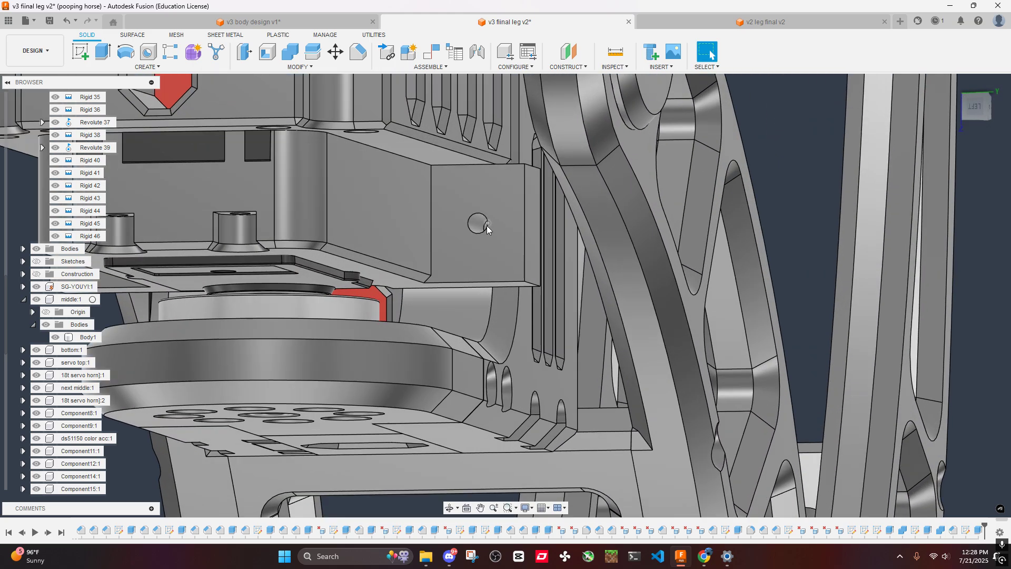
pyautogui.press('i')
pyautogui.click(465, 223)
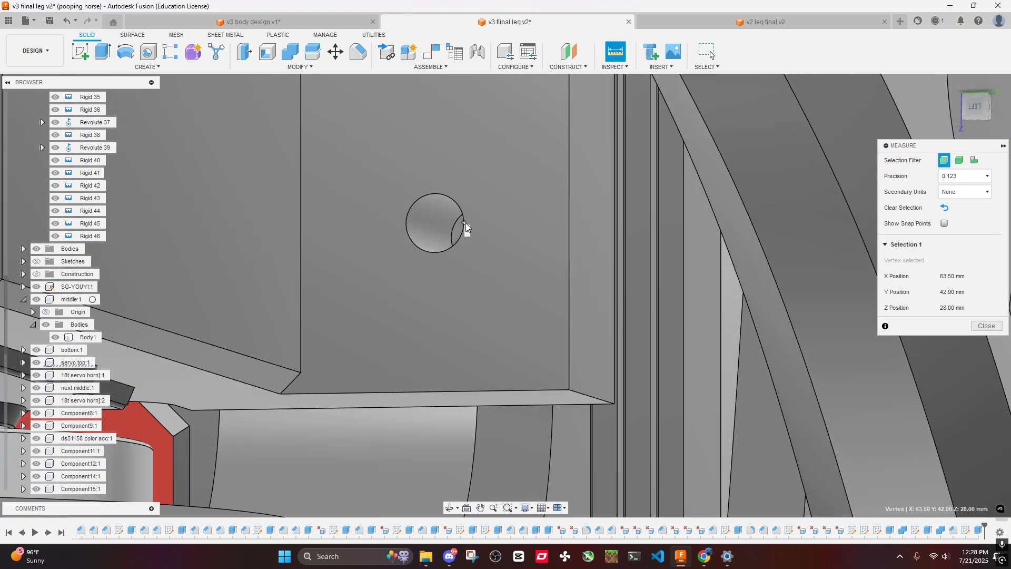
pyautogui.scroll(-2, 742, 401)
pyautogui.scroll(-6, 741, 402)
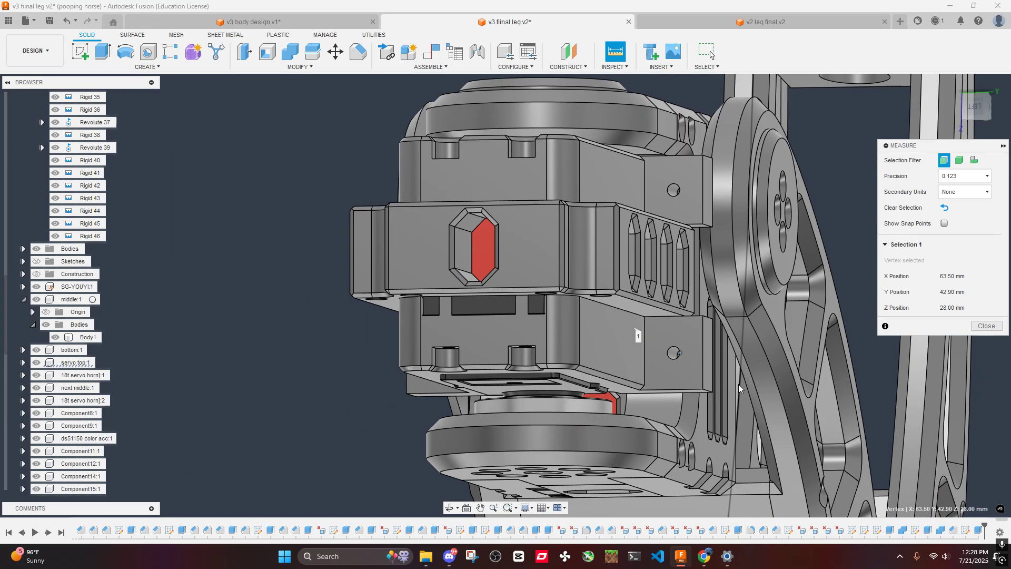
pyautogui.moveTo(636, 333); pyautogui.dragTo(531, 311, button='middle')
pyautogui.click(674, 311)
pyautogui.scroll(5, 580, 326)
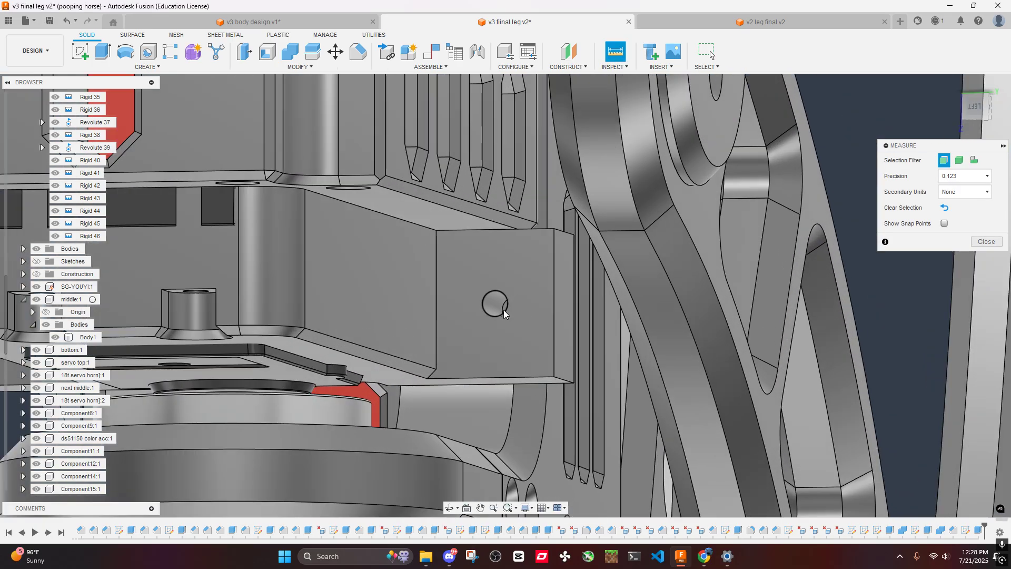
pyautogui.click(505, 309)
pyautogui.click(554, 310)
pyautogui.scroll(-5, 553, 310)
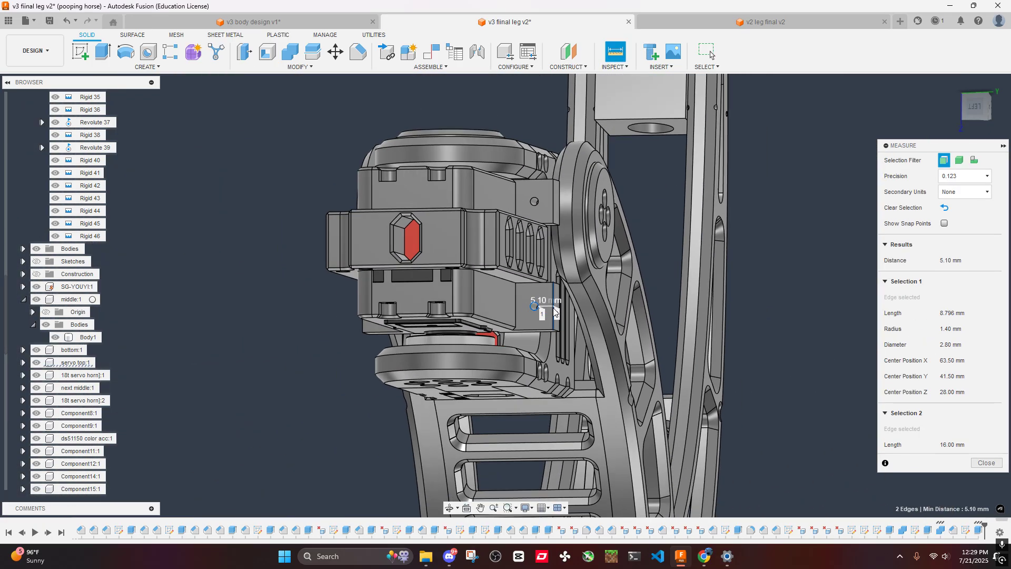
pyautogui.click(688, 270)
pyautogui.scroll(2, 642, 247)
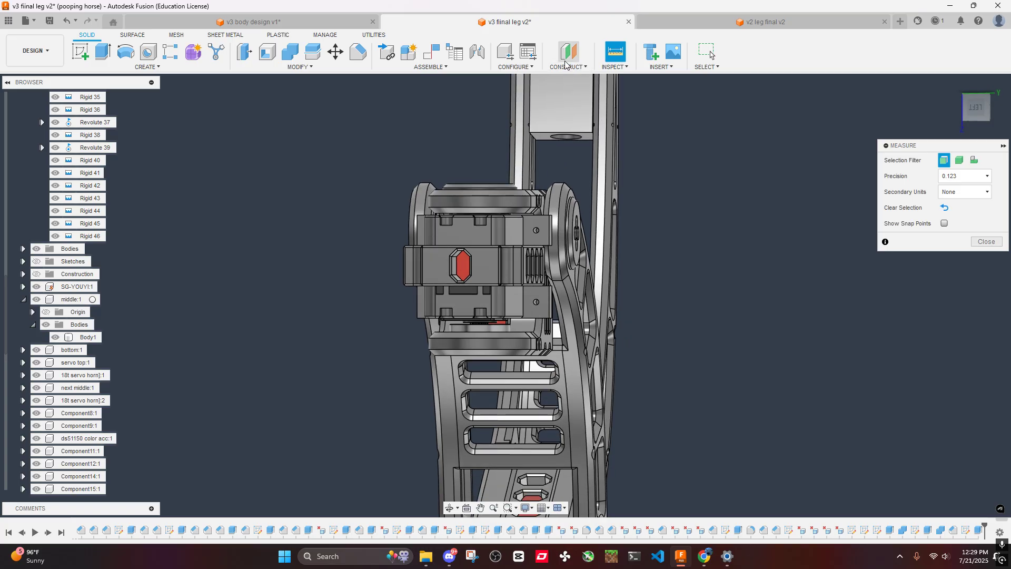
# - Switch to the v3 body design document and examine the arm end holes with the Measure tool ready
pyautogui.click(258, 21)
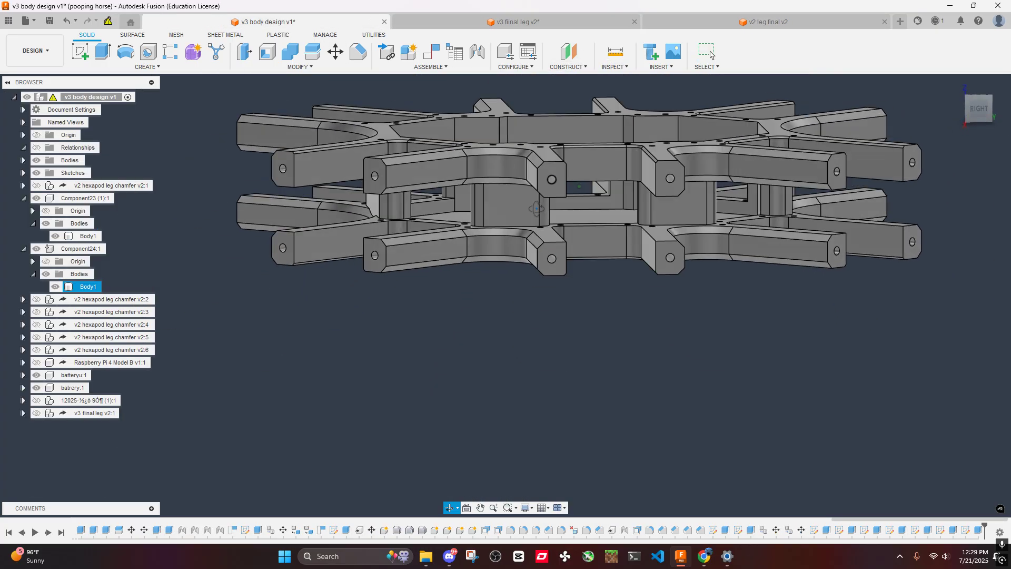
pyautogui.keyDown('shift'); pyautogui.moveTo(536, 208); pyautogui.dragTo(508, 219, button='middle'); pyautogui.keyUp('shift')
pyautogui.click(614, 54)
pyautogui.scroll(4, 484, 199)
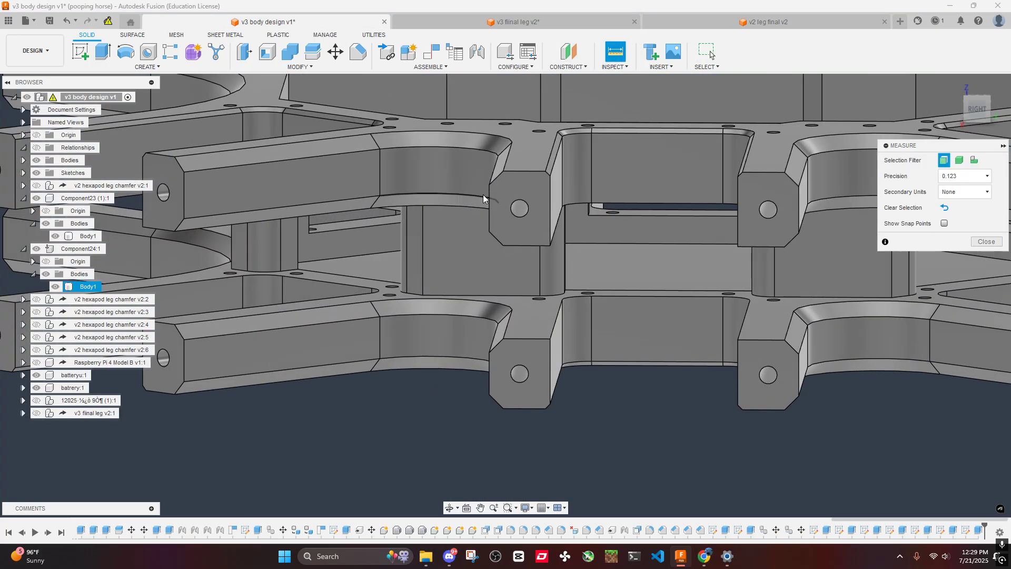
# - Return to the v3 leg document, measure the upper side block's face width between its vertical edges, and close Measure
pyautogui.click(432, 24)
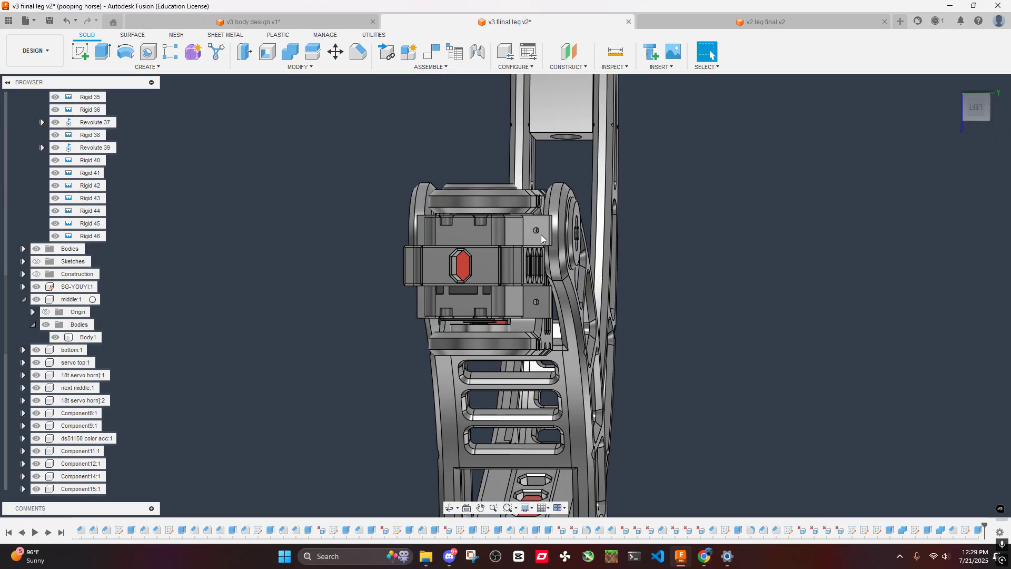
pyautogui.moveTo(541, 235)
pyautogui.keyDown('shift'); pyautogui.mouseDown(button='middle')
pyautogui.moveTo(564, 254)
pyautogui.moveTo(538, 216)
pyautogui.mouseUp(button='middle'); pyautogui.keyUp('shift')
pyautogui.scroll(3, 538, 216)
pyautogui.click(615, 55)
pyautogui.scroll(4, 515, 220)
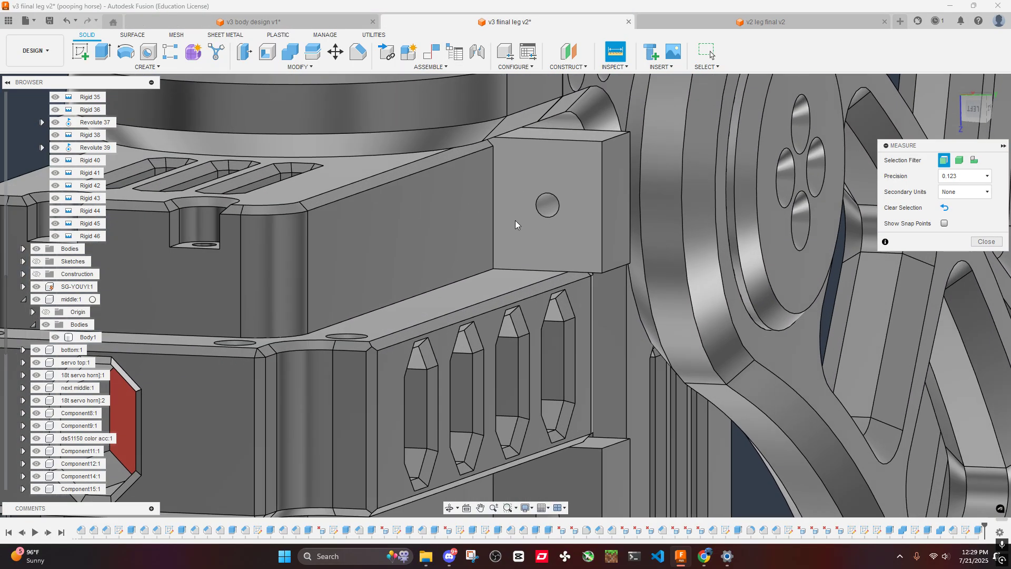
pyautogui.click(494, 212)
pyautogui.click(602, 214)
pyautogui.scroll(-1, 600, 215)
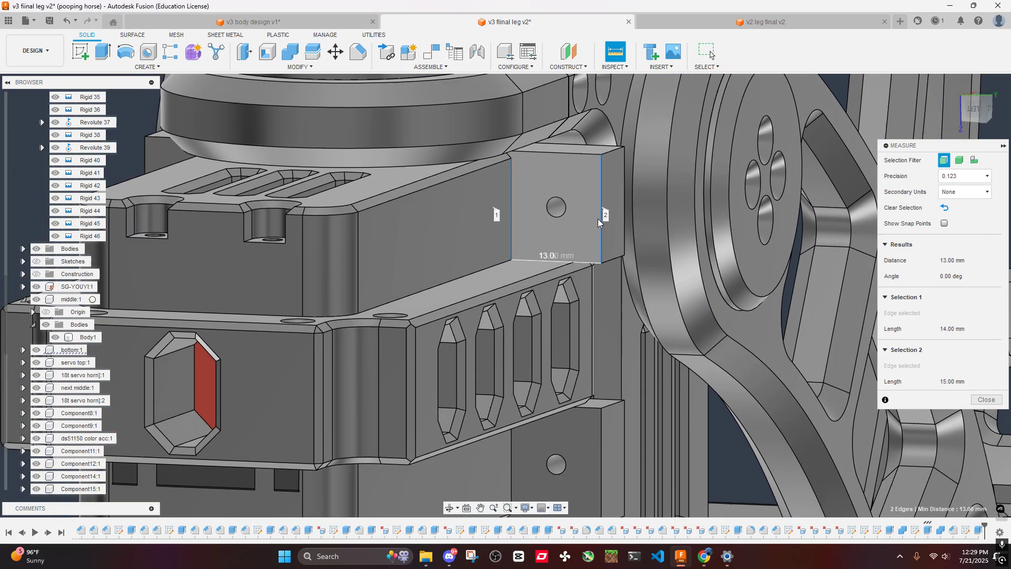
pyautogui.scroll(-5, 598, 219)
pyautogui.click(366, 197)
pyautogui.scroll(4, 589, 214)
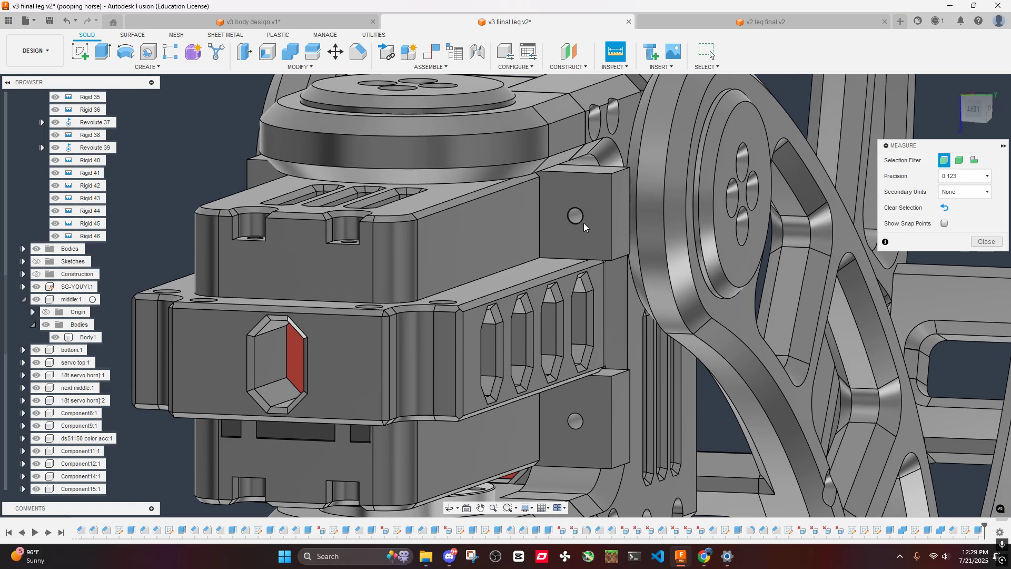
pyautogui.scroll(4, 583, 223)
pyautogui.keyDown('shift'); pyautogui.moveTo(581, 210); pyautogui.dragTo(594, 208, button='middle'); pyautogui.keyUp('shift')
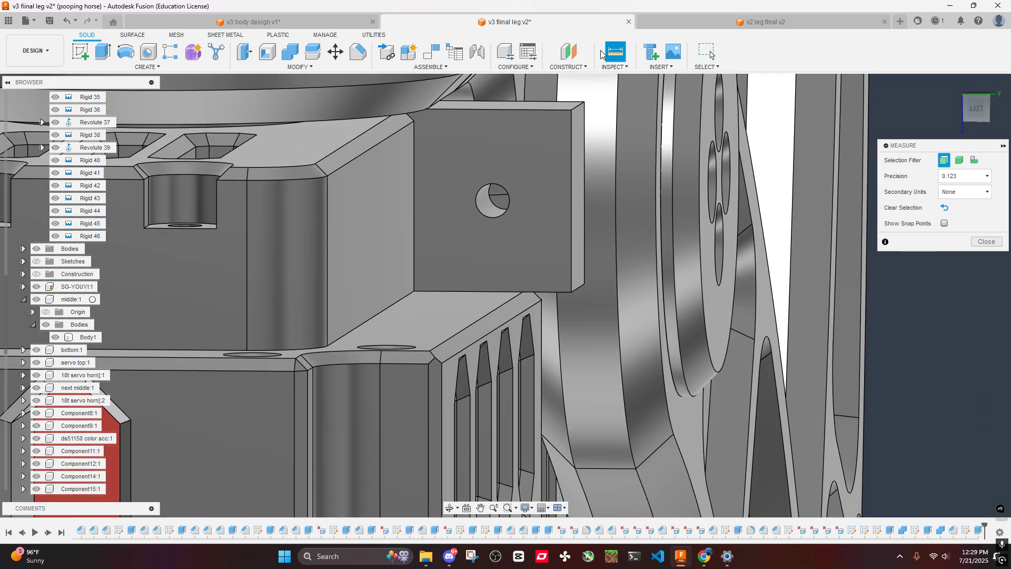
pyautogui.click(989, 243)
pyautogui.scroll(-5, 558, 206)
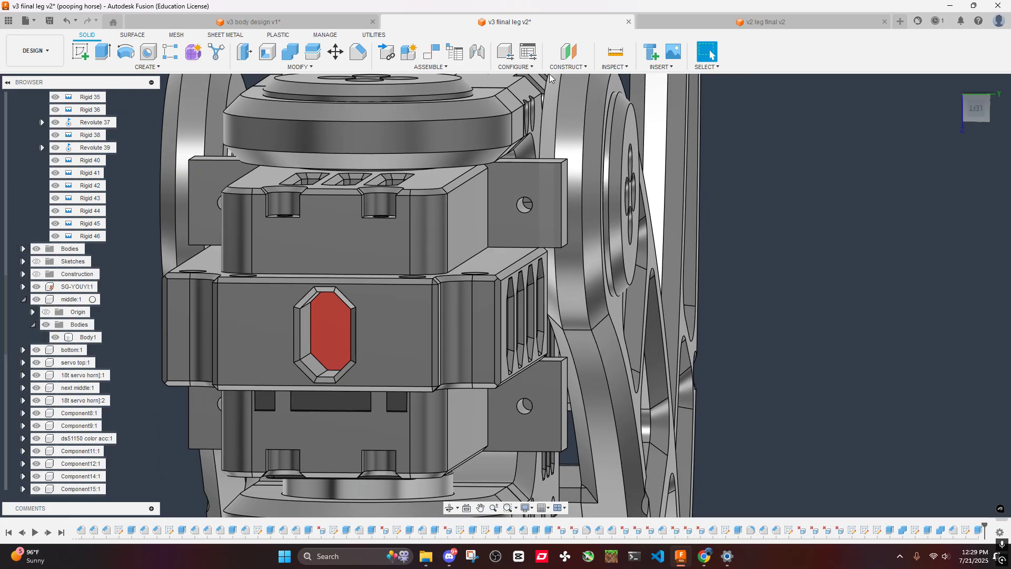
# - Compare the arm ends in the v3 body design with the side blocks in the v3 leg document
pyautogui.click(311, 22)
pyautogui.keyDown('shift'); pyautogui.moveTo(510, 159); pyautogui.dragTo(544, 172, button='middle'); pyautogui.keyUp('shift')
pyautogui.scroll(4, 544, 170)
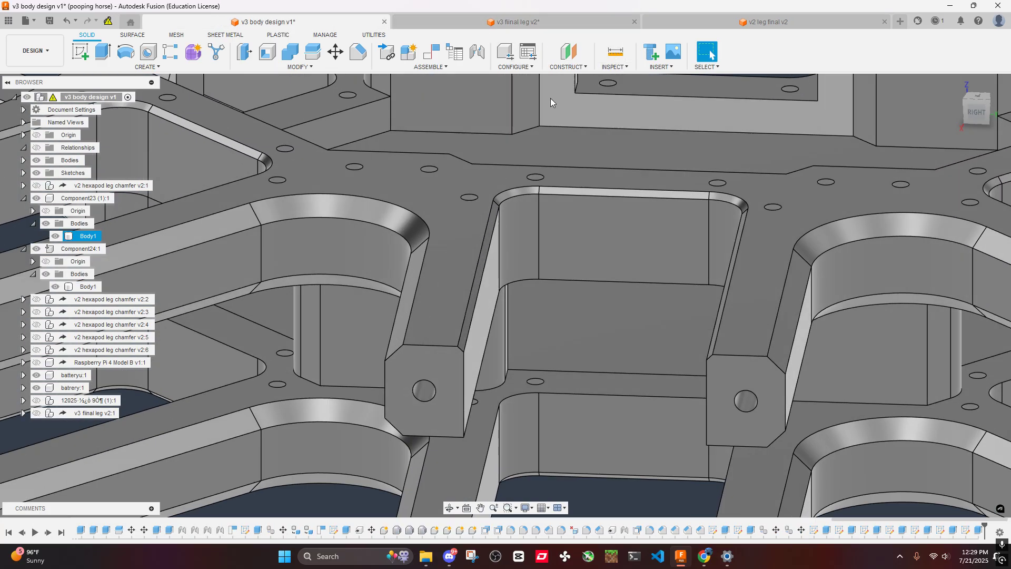
pyautogui.click(513, 21)
pyautogui.scroll(-4, 462, 290)
pyautogui.keyDown('shift'); pyautogui.moveTo(461, 290); pyautogui.dragTo(496, 266, button='middle'); pyautogui.keyUp('shift')
pyautogui.scroll(-3, 495, 266)
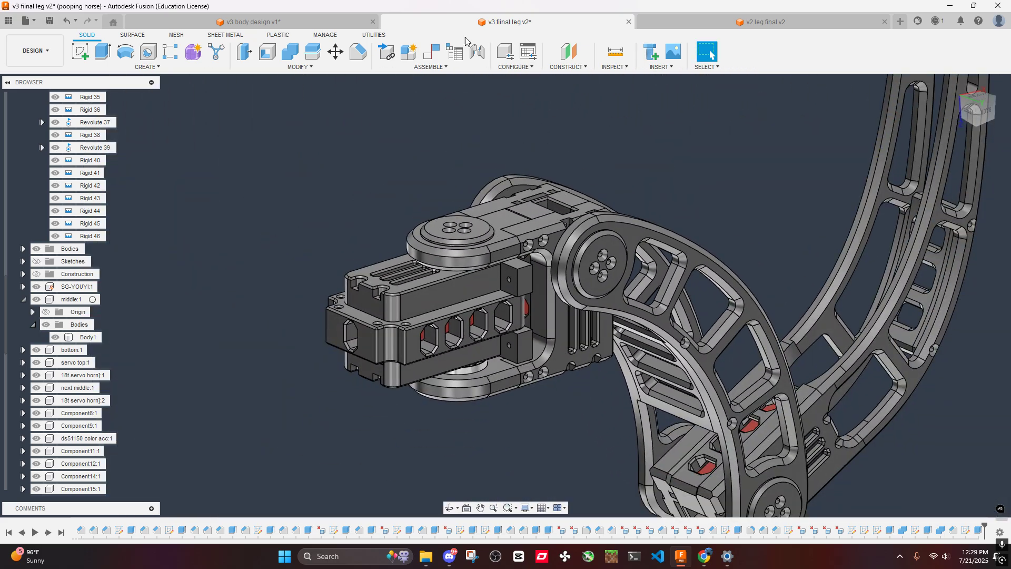
pyautogui.click(253, 22)
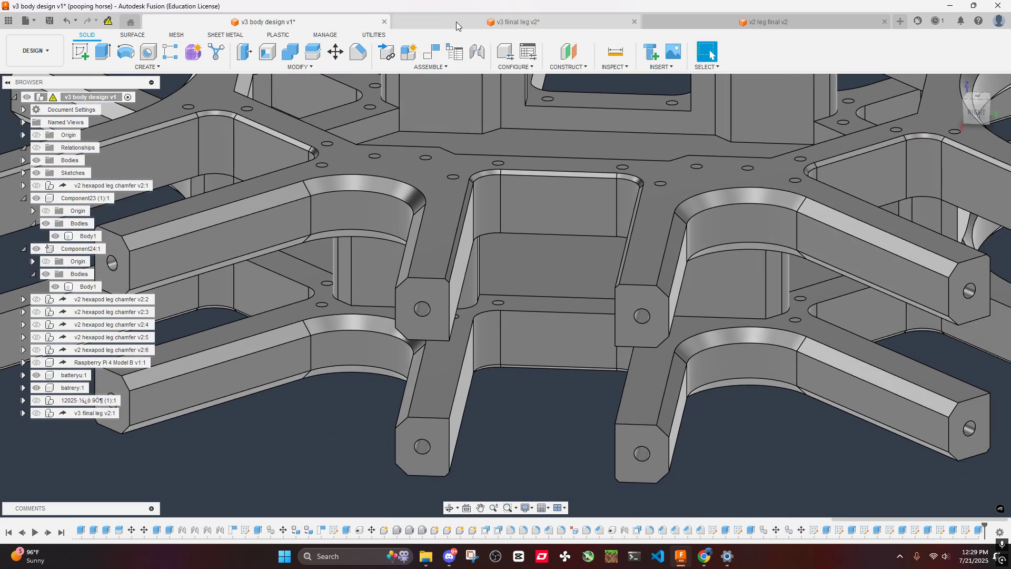
# - In the v3 leg document, fillet the outer vertical corner edges of all four servo cover side blocks with a 5 mm radius
pyautogui.click(456, 21)
pyautogui.keyDown('shift'); pyautogui.moveTo(500, 221); pyautogui.dragTo(619, 220, button='middle'); pyautogui.keyUp('shift')
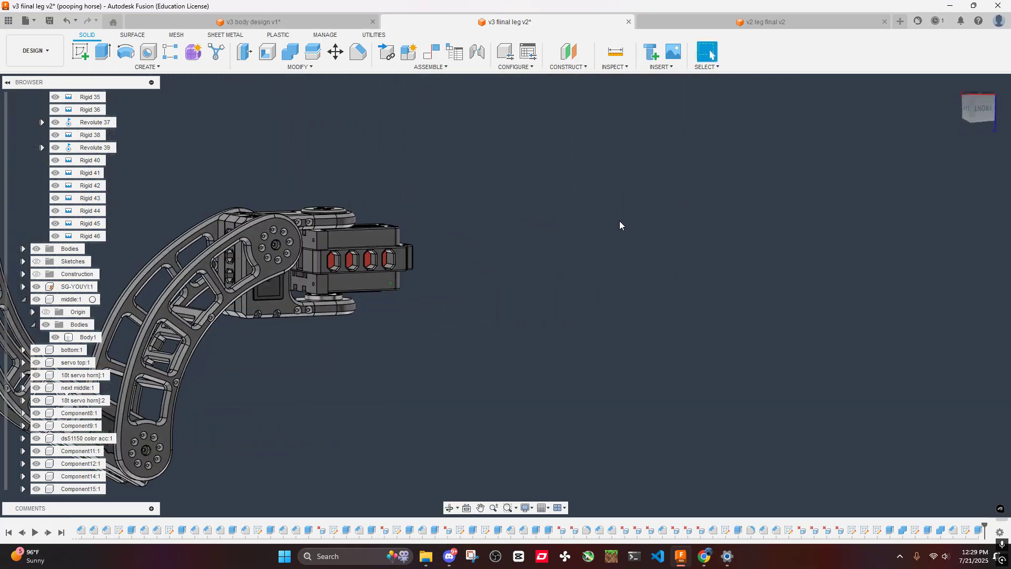
pyautogui.scroll(8, 308, 282)
pyautogui.click(275, 299)
pyautogui.scroll(-2, 268, 211)
pyautogui.moveTo(281, 169); pyautogui.dragTo(379, 286, button='middle')
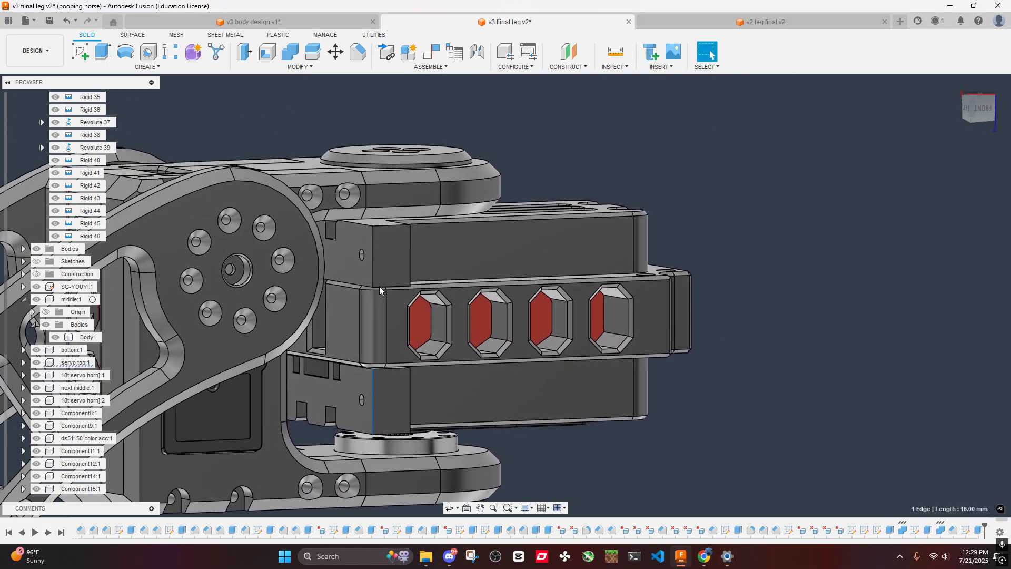
pyautogui.keyDown('shift'); pyautogui.click(373, 267); pyautogui.keyUp('shift')
pyautogui.scroll(-3, 375, 263)
pyautogui.keyDown('shift'); pyautogui.moveTo(378, 239); pyautogui.dragTo(551, 262, button='middle'); pyautogui.keyUp('shift')
pyautogui.scroll(3, 590, 316)
pyautogui.click(589, 326)
pyautogui.scroll(2, 579, 337)
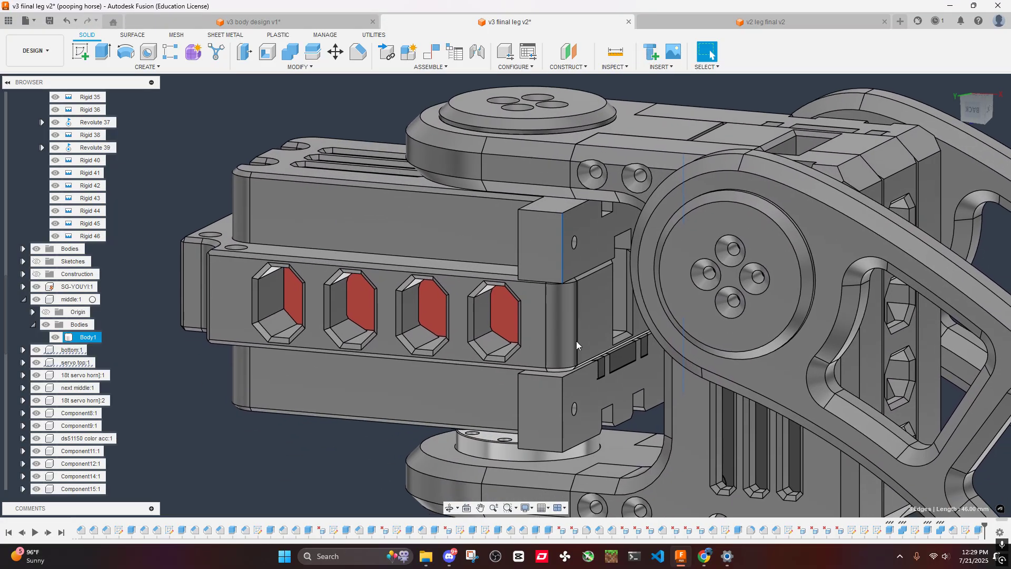
pyautogui.keyDown('shift'); pyautogui.click(565, 403); pyautogui.keyUp('shift')
pyautogui.write('f')
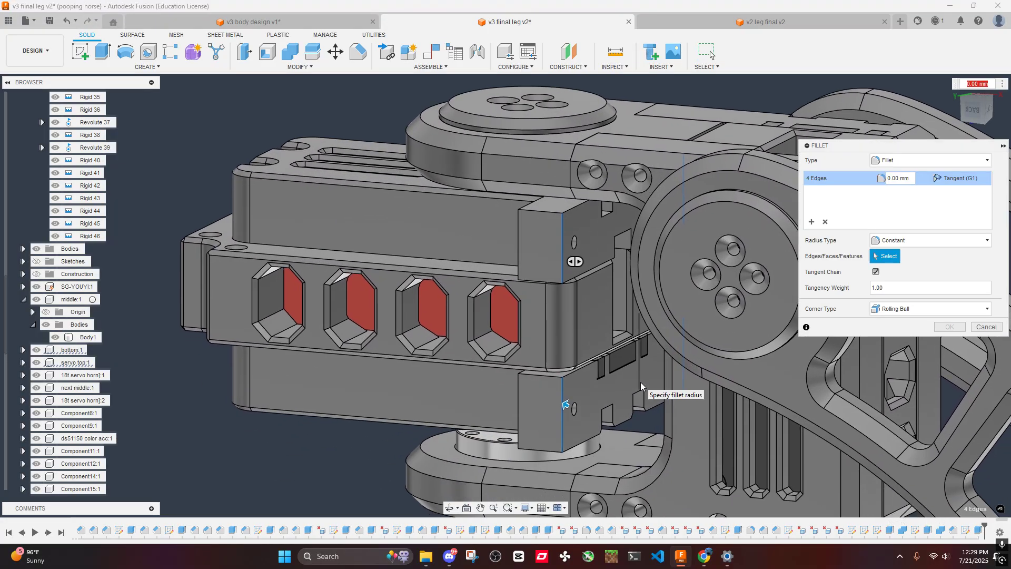
pyautogui.write('5')
pyautogui.press('Return')
pyautogui.scroll(-3, 611, 367)
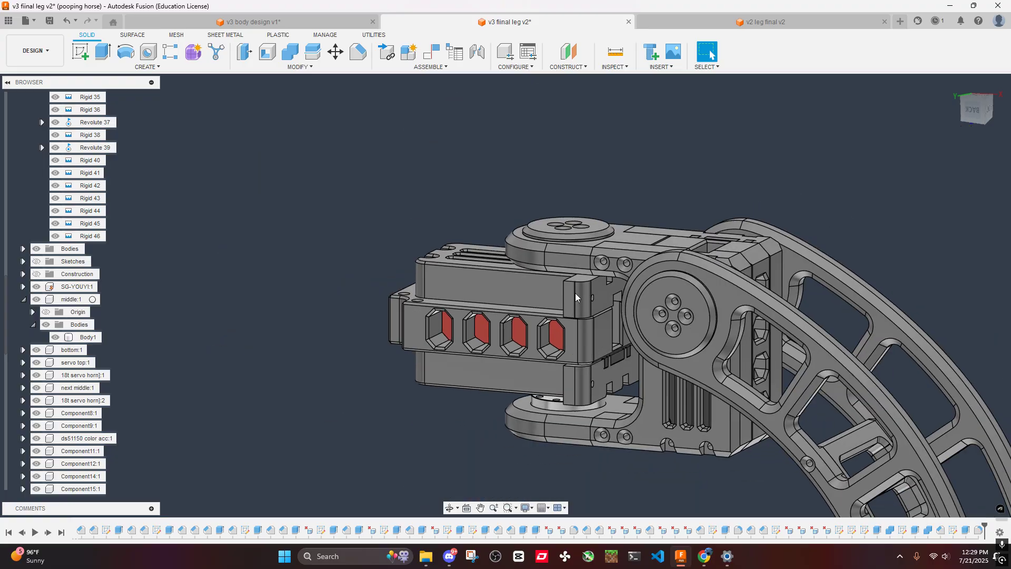
pyautogui.moveTo(575, 292)
pyautogui.keyDown('shift'); pyautogui.mouseDown(button='middle')
pyautogui.moveTo(604, 355)
pyautogui.moveTo(548, 309)
pyautogui.moveTo(589, 302)
pyautogui.mouseUp(button='middle'); pyautogui.keyUp('shift')
pyautogui.scroll(5, 594, 276)
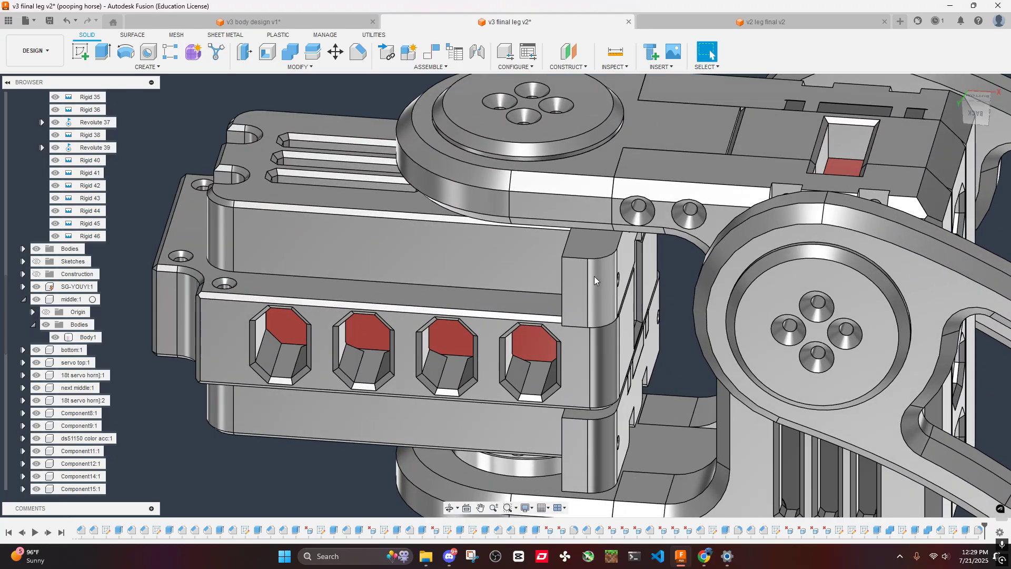
# - Chamfer the outer top edges of the two upper side blocks and the outer bottom edges of the two lower ones by 3 mm
pyautogui.scroll(-1, 585, 271)
pyautogui.scroll(4, 614, 193)
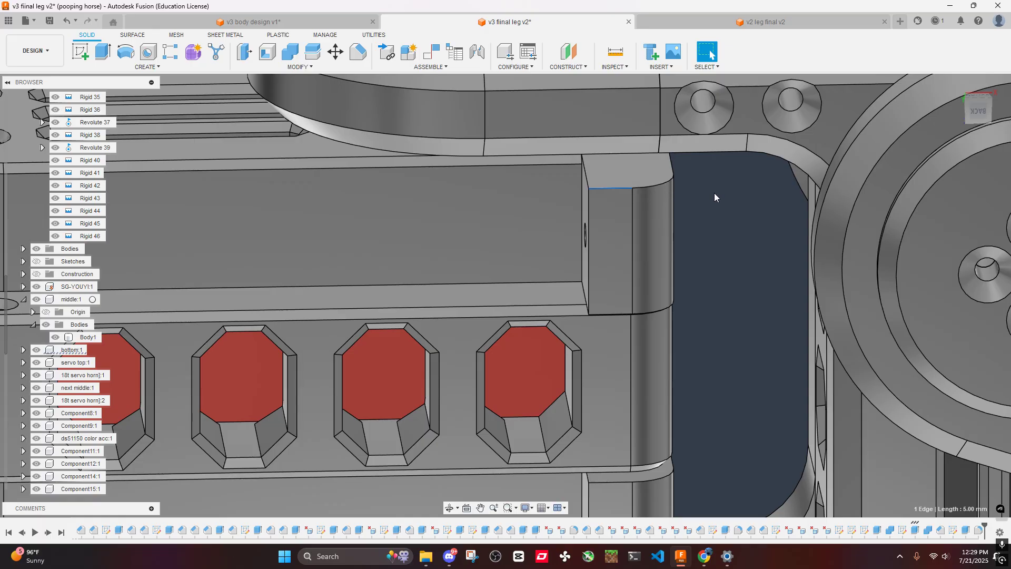
pyautogui.click(358, 51)
pyautogui.click(615, 187)
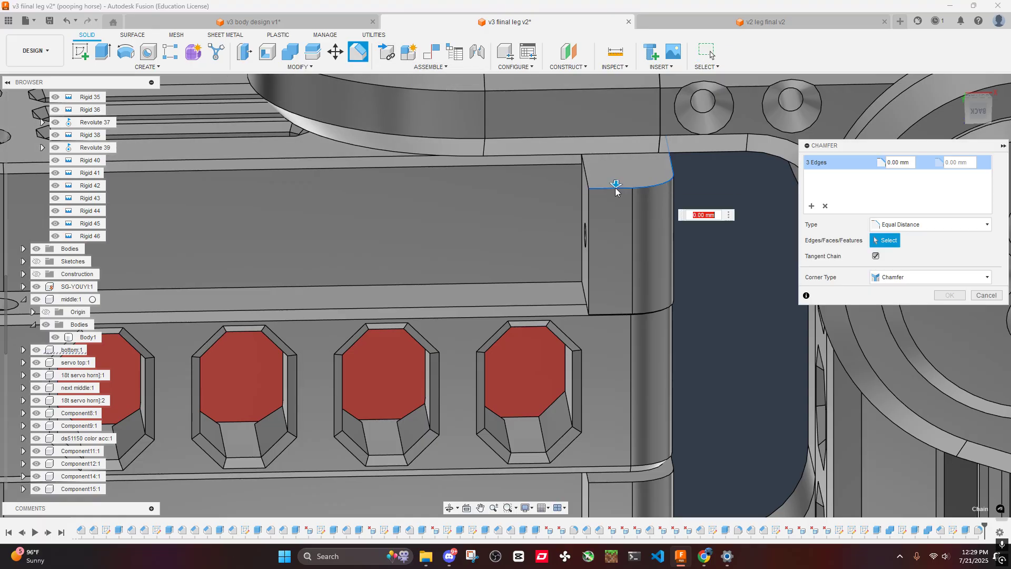
pyautogui.scroll(-2, 615, 187)
pyautogui.keyDown('shift'); pyautogui.moveTo(645, 193); pyautogui.dragTo(611, 311, button='middle'); pyautogui.keyUp('shift')
pyautogui.scroll(3, 559, 208)
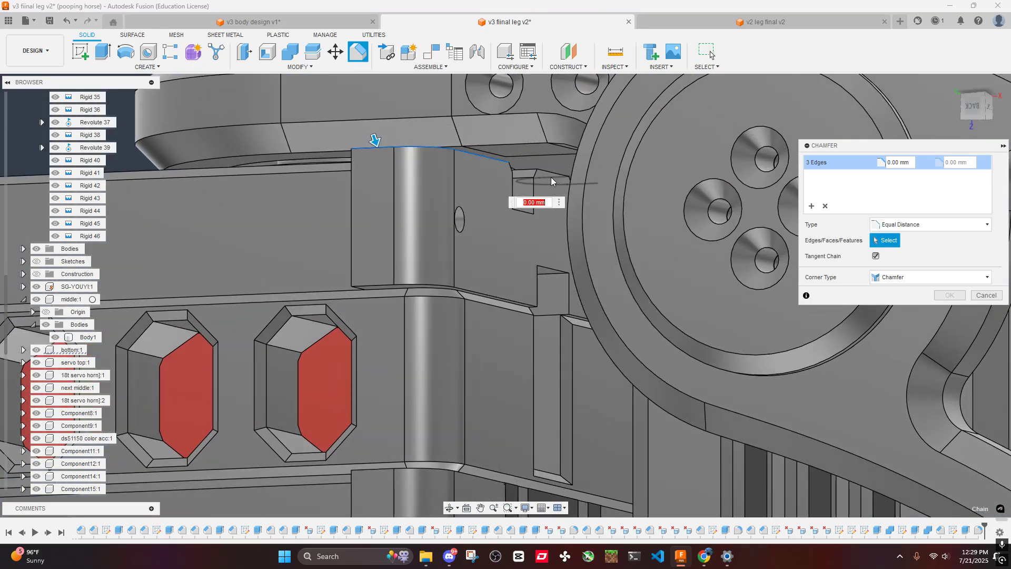
pyautogui.click(548, 172)
pyautogui.scroll(-5, 559, 181)
pyautogui.keyDown('shift'); pyautogui.moveTo(574, 201); pyautogui.dragTo(482, 185, button='middle'); pyautogui.keyUp('shift')
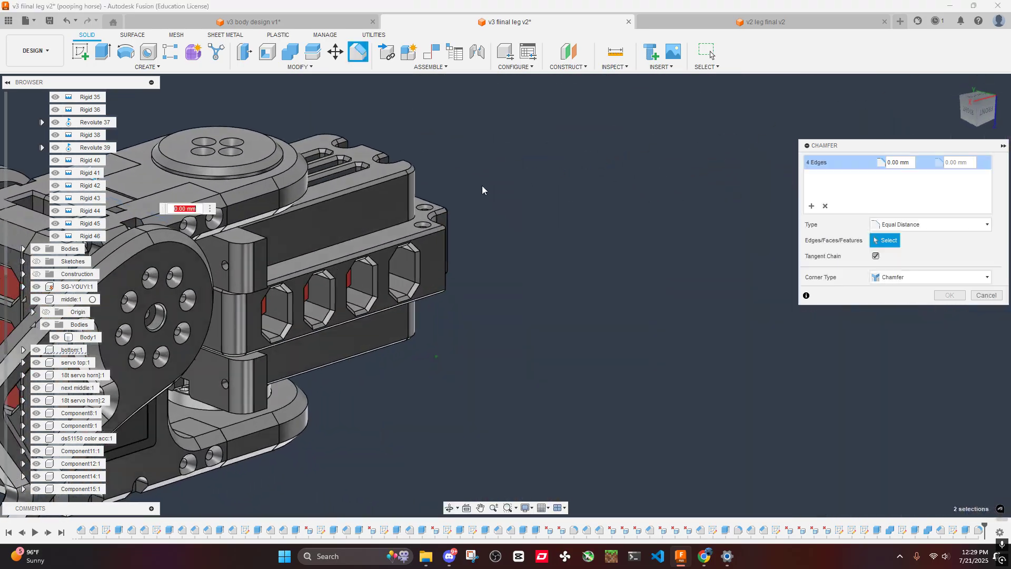
pyautogui.scroll(3, 247, 231)
pyautogui.moveTo(247, 231); pyautogui.dragTo(448, 156, button='middle')
pyautogui.click(381, 279)
pyautogui.scroll(2, 474, 313)
pyautogui.keyDown('shift'); pyautogui.moveTo(466, 317); pyautogui.dragTo(458, 286, button='middle'); pyautogui.keyUp('shift')
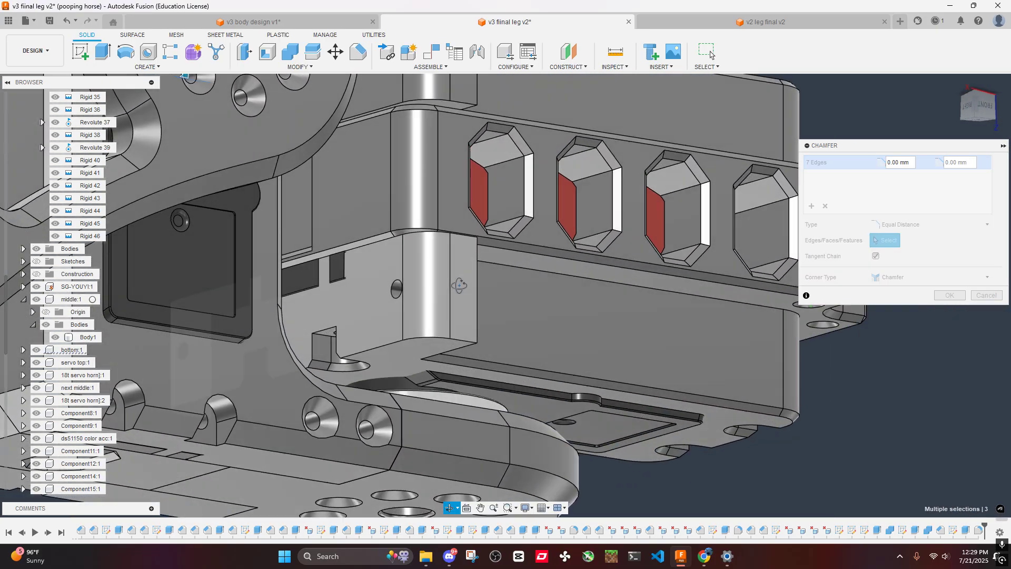
pyautogui.click(419, 338)
pyautogui.keyDown('shift'); pyautogui.moveTo(410, 340); pyautogui.dragTo(302, 207, button='middle'); pyautogui.keyUp('shift')
pyautogui.click(291, 350)
pyautogui.keyDown('shift'); pyautogui.moveTo(321, 296); pyautogui.dragTo(375, 308, button='middle'); pyautogui.keyUp('shift')
pyautogui.scroll(4, 320, 327)
pyautogui.scroll(-3, 320, 325)
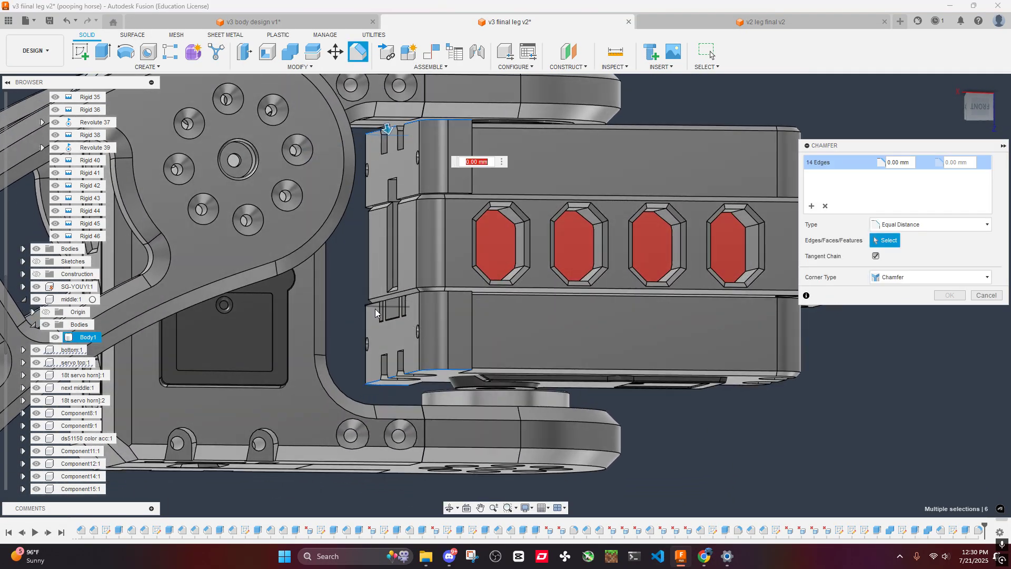
pyautogui.write('3')
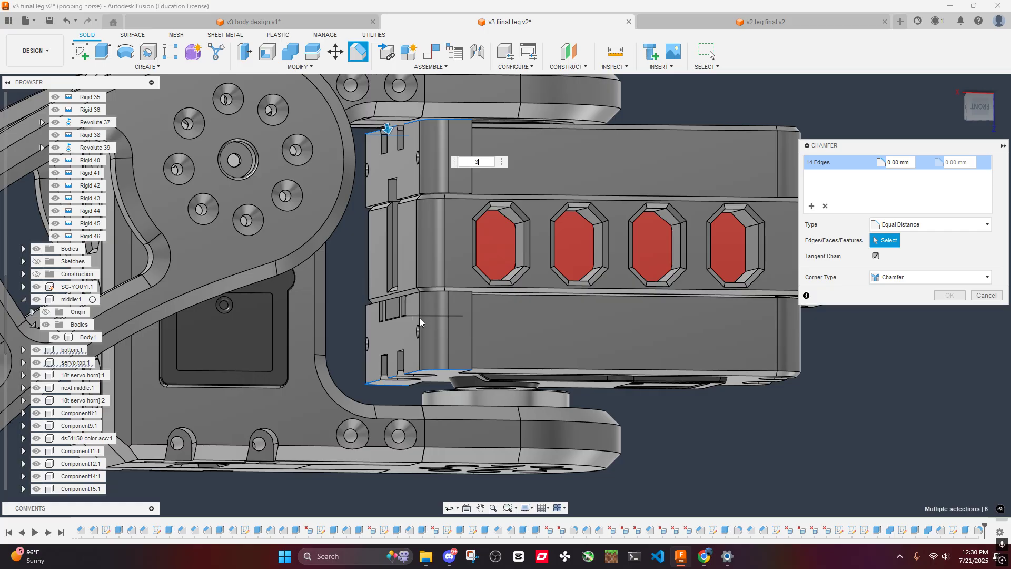
pyautogui.keyDown('shift'); pyautogui.moveTo(514, 219); pyautogui.dragTo(526, 174, button='middle'); pyautogui.keyUp('shift')
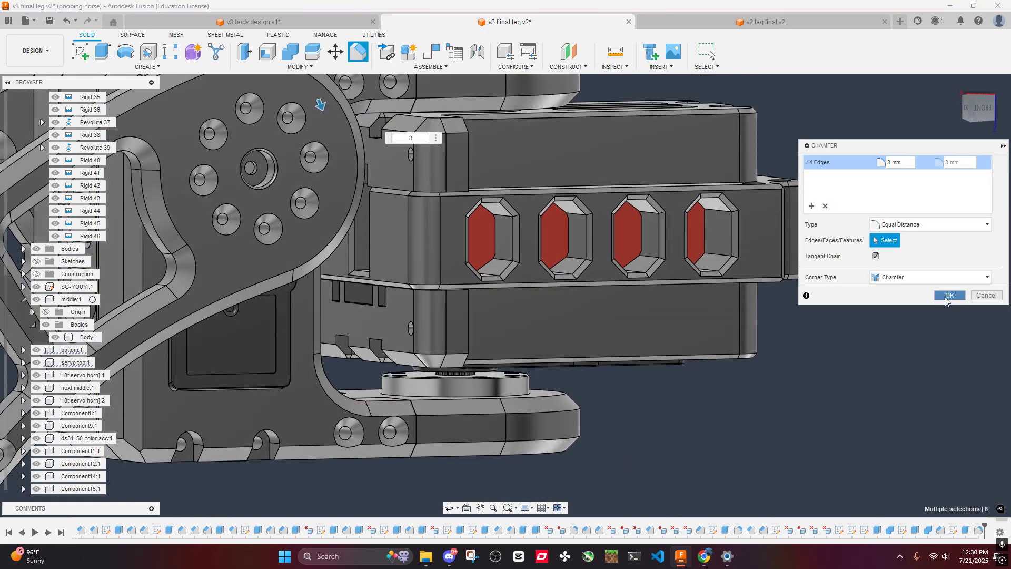
pyautogui.click(943, 296)
# - Chamfer the upper side blocks' lower edges, including the rectangular notch between them and both block ends, by 1 mm
pyautogui.keyDown('shift'); pyautogui.moveTo(539, 238); pyautogui.dragTo(557, 214, button='middle'); pyautogui.keyUp('shift')
pyautogui.scroll(8, 557, 213)
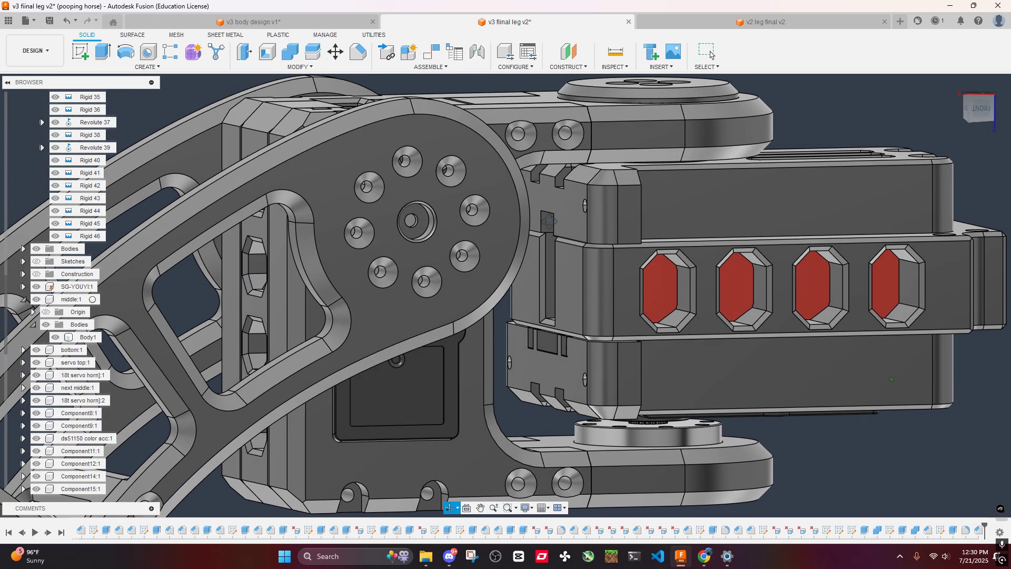
pyautogui.scroll(-6, 655, 291)
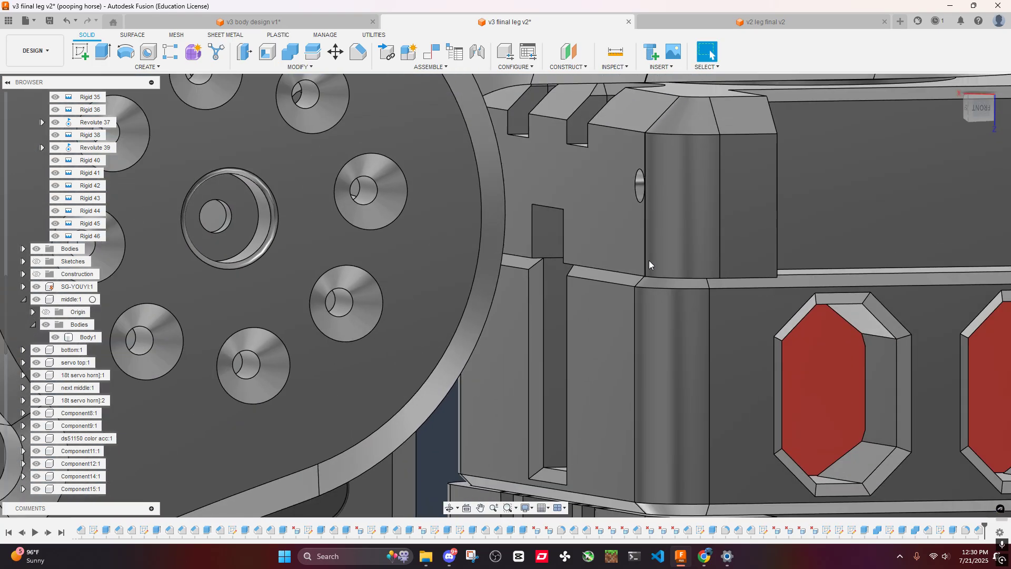
pyautogui.click(359, 51)
pyautogui.click(604, 267)
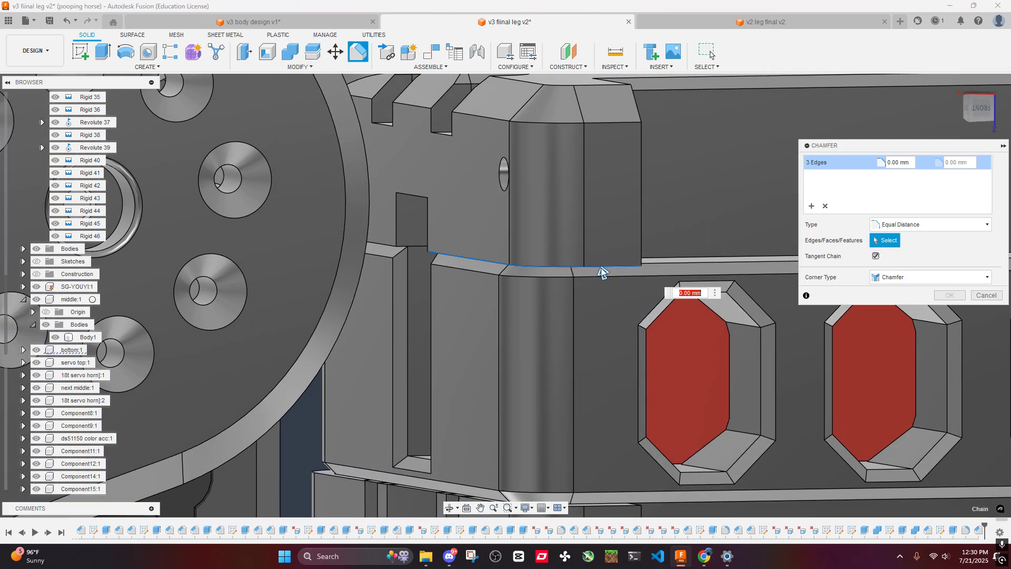
pyautogui.click(410, 194)
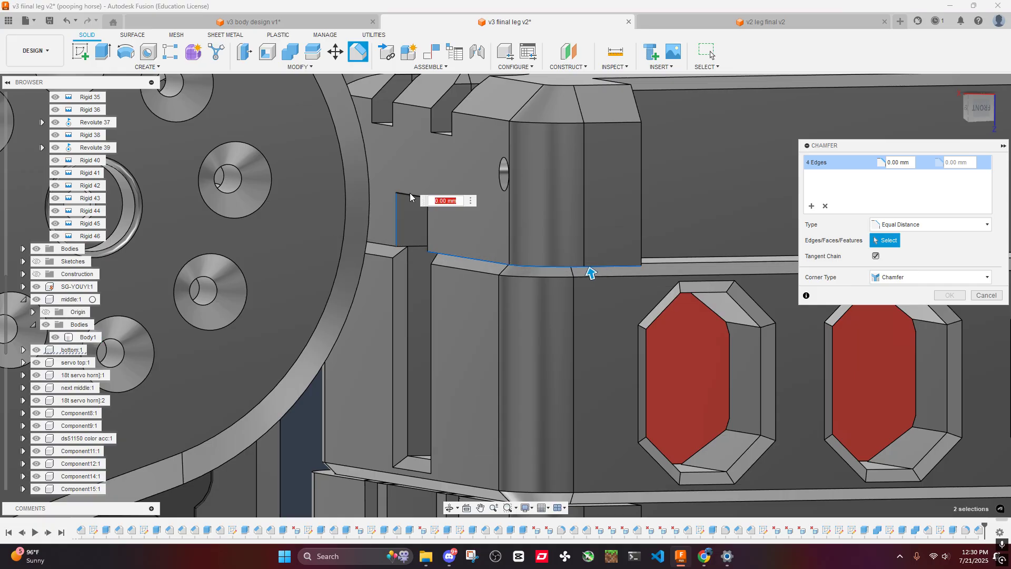
pyautogui.click(429, 229)
pyautogui.scroll(-2, 441, 240)
pyautogui.moveTo(441, 240); pyautogui.dragTo(564, 205, button='middle')
pyautogui.scroll(4, 521, 345)
pyautogui.click(475, 405)
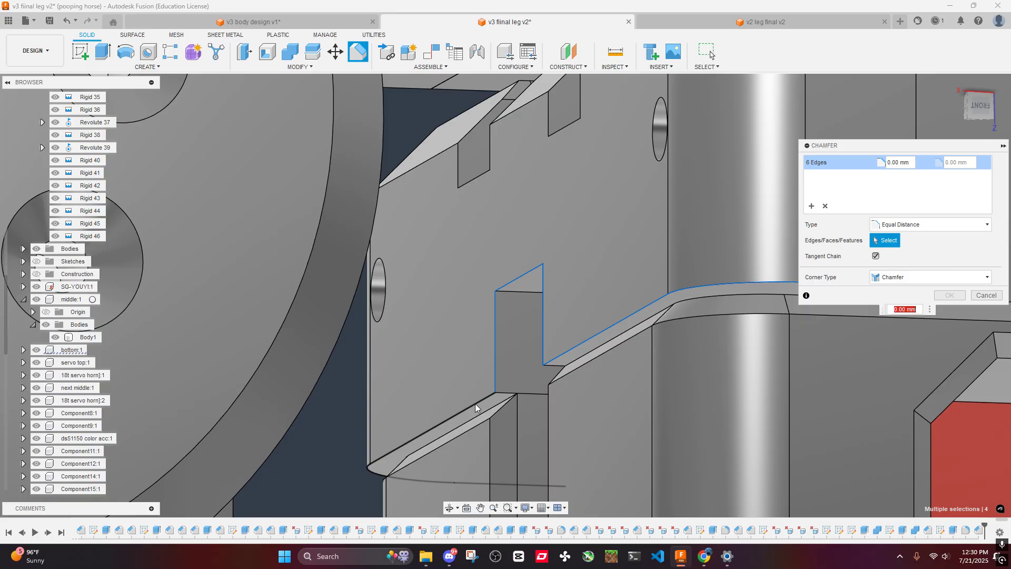
pyautogui.scroll(-2, 477, 390)
pyautogui.scroll(3, 535, 314)
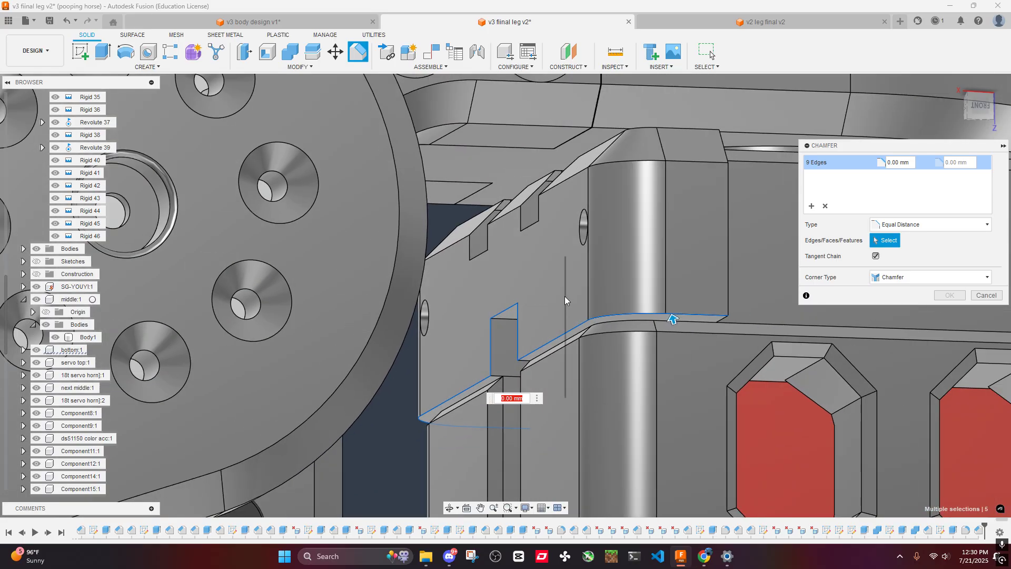
pyautogui.write('1')
pyautogui.scroll(-2, 554, 294)
pyautogui.scroll(-3, 555, 296)
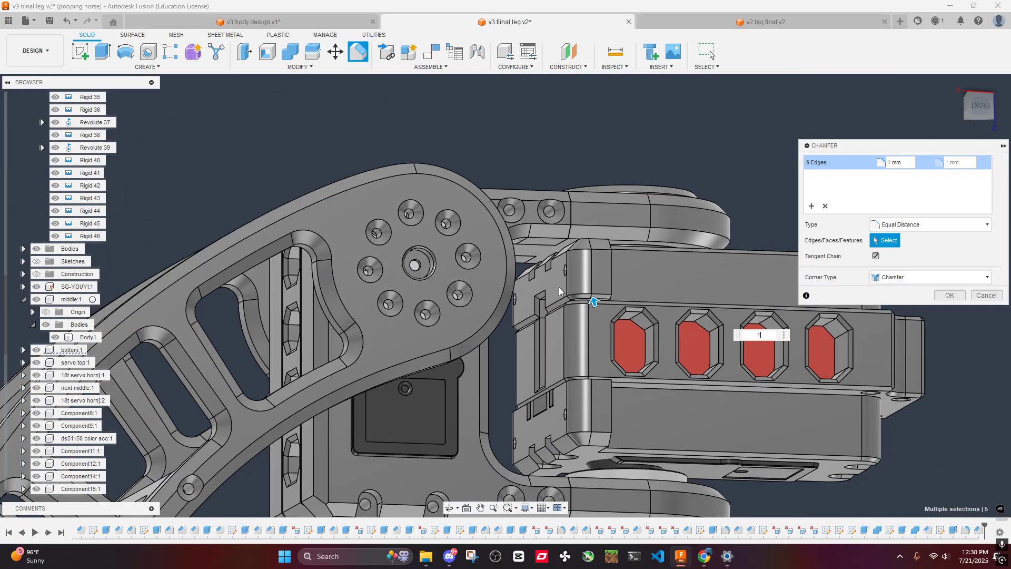
pyautogui.click(948, 296)
# - Chamfer the lower side blocks' upper edges, including the short segments between the rectangular slots and both block ends, by 1 mm
pyautogui.scroll(6, 587, 287)
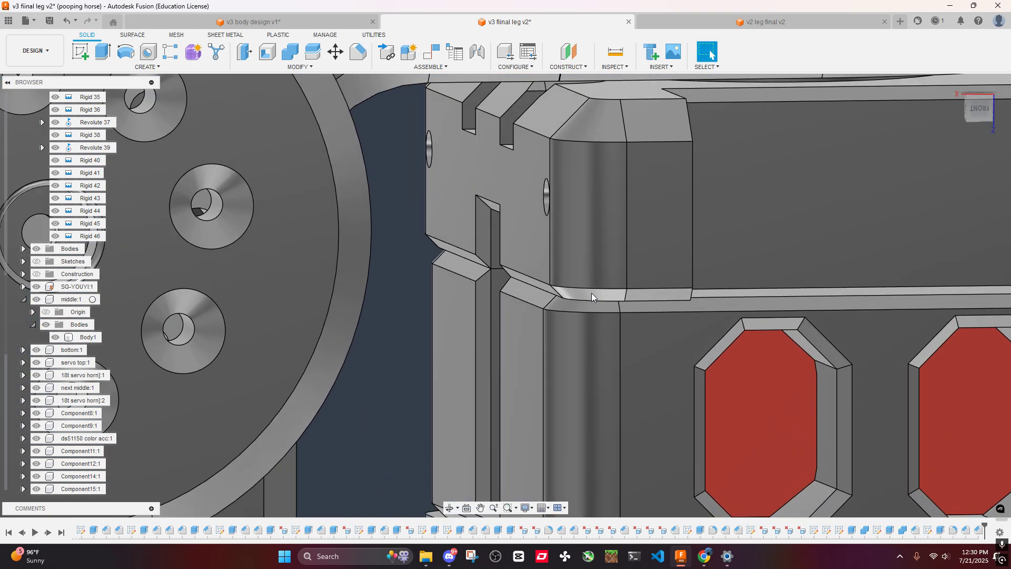
pyautogui.keyDown('shift'); pyautogui.moveTo(592, 293); pyautogui.dragTo(544, 244, button='middle'); pyautogui.keyUp('shift')
pyautogui.scroll(-3, 636, 324)
pyautogui.scroll(3, 536, 285)
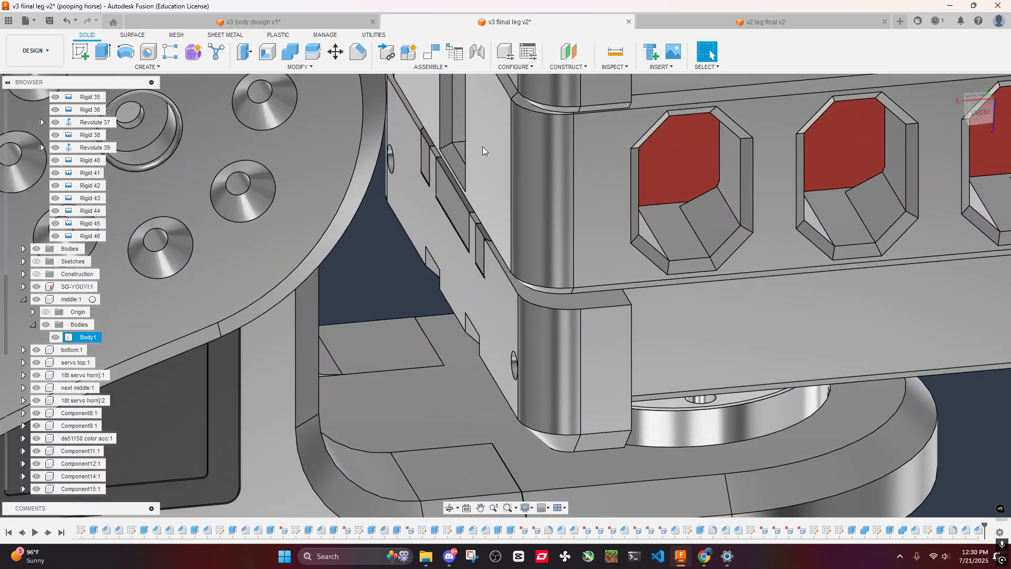
pyautogui.click(362, 51)
pyautogui.click(562, 308)
pyautogui.keyDown('shift'); pyautogui.moveTo(563, 308); pyautogui.dragTo(516, 241, button='middle'); pyautogui.keyUp('shift')
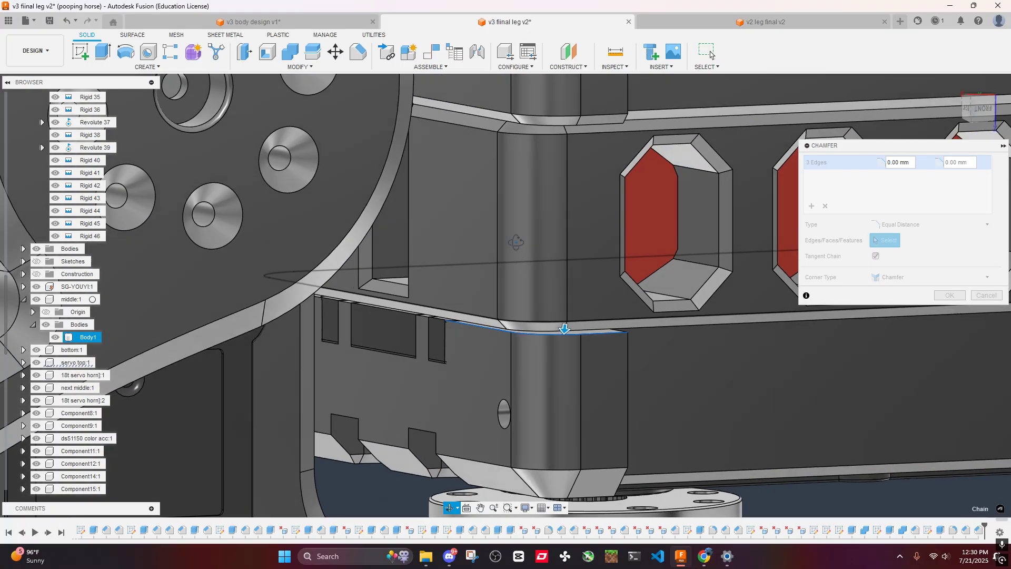
pyautogui.scroll(4, 518, 279)
pyautogui.click(378, 331)
pyautogui.moveTo(381, 315); pyautogui.dragTo(516, 251, button='middle')
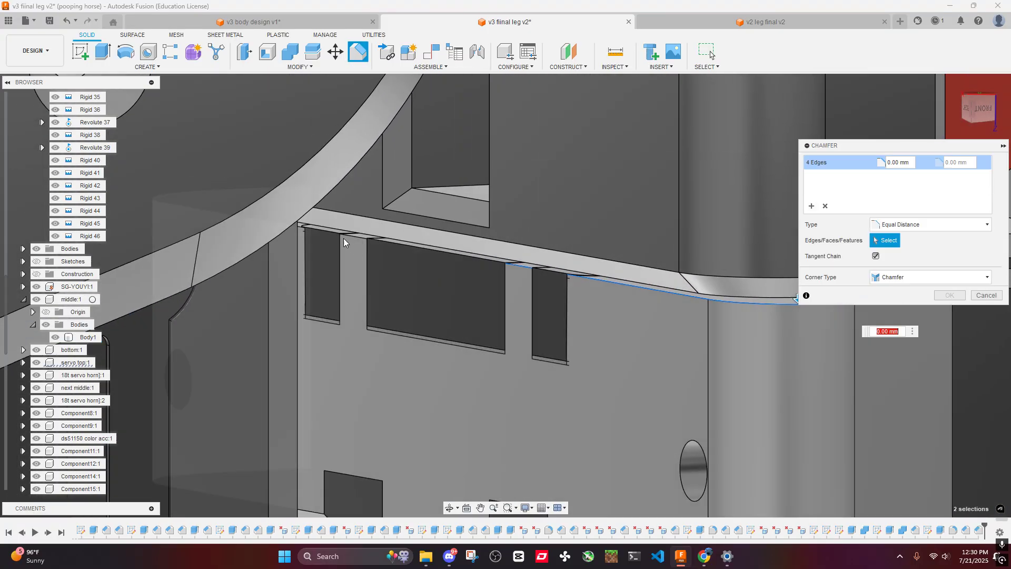
pyautogui.click(348, 237)
pyautogui.keyDown('shift'); pyautogui.moveTo(386, 247); pyautogui.dragTo(431, 182, button='middle'); pyautogui.keyUp('shift')
pyautogui.click(437, 179)
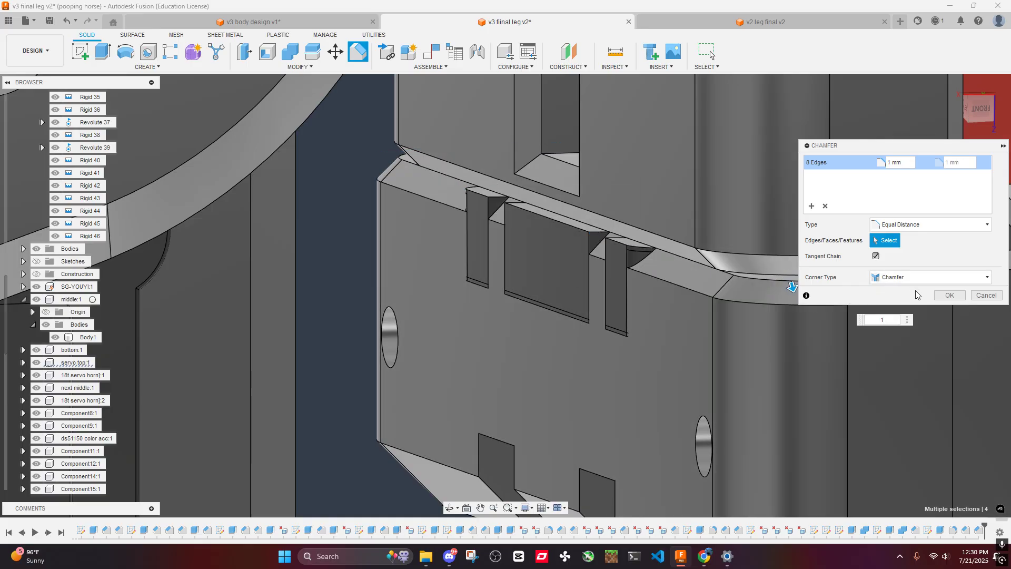
pyautogui.click(946, 295)
# - Inspect the chamfered side blocks and their screw holes from several angles
pyautogui.scroll(-6, 669, 215)
pyautogui.keyDown('shift'); pyautogui.moveTo(669, 215); pyautogui.dragTo(653, 203, button='middle'); pyautogui.keyUp('shift')
pyautogui.moveTo(653, 202); pyautogui.dragTo(605, 223, button='middle')
pyautogui.keyDown('shift'); pyautogui.moveTo(605, 224); pyautogui.dragTo(597, 257, button='middle'); pyautogui.keyUp('shift')
pyautogui.scroll(-2, 611, 211)
pyautogui.scroll(-3, 648, 199)
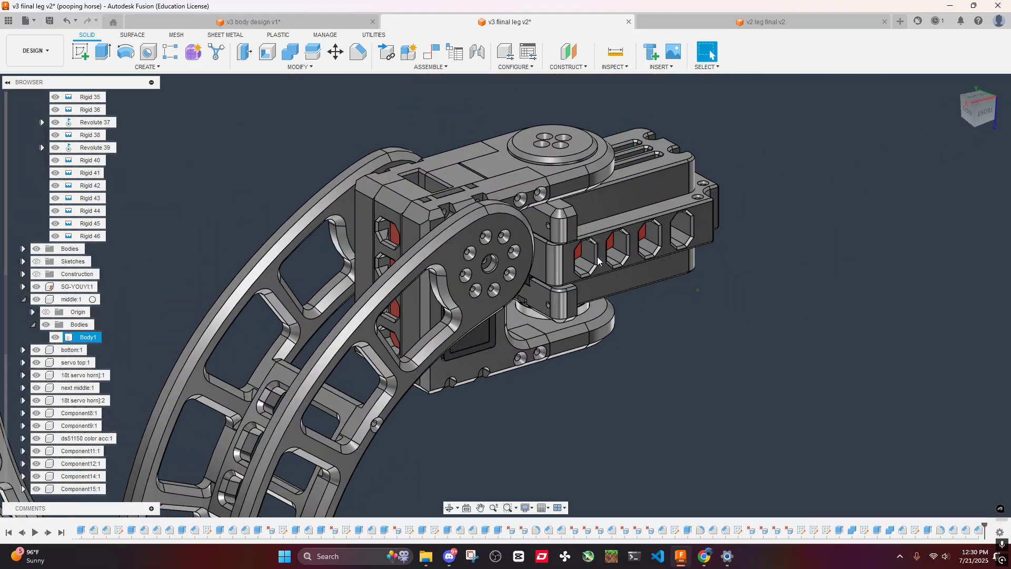
pyautogui.scroll(5, 546, 237)
pyautogui.scroll(4, 532, 234)
pyautogui.scroll(-4, 516, 230)
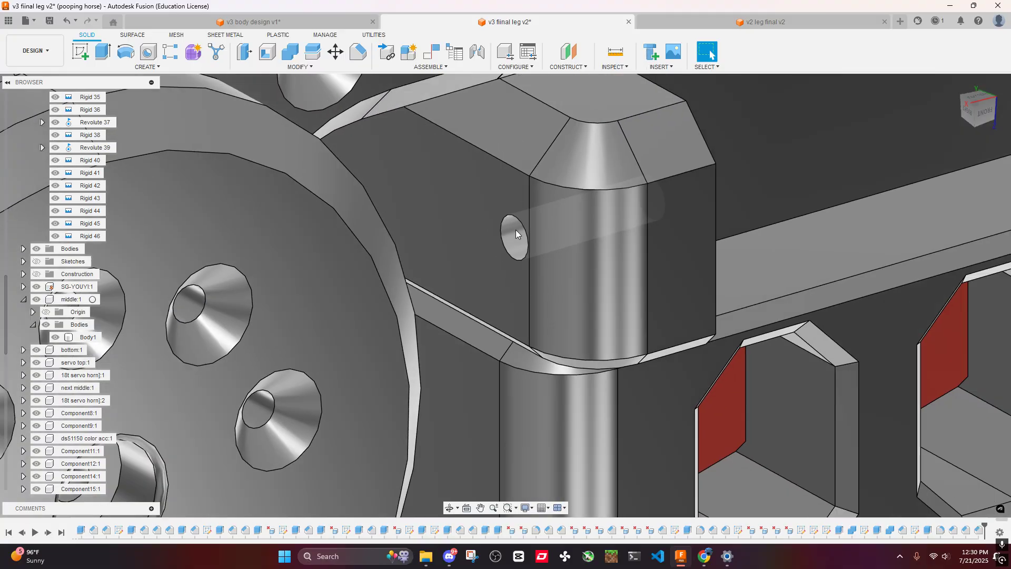
pyautogui.scroll(-4, 515, 235)
pyautogui.keyDown('shift'); pyautogui.moveTo(515, 235); pyautogui.dragTo(532, 256, button='middle'); pyautogui.keyUp('shift')
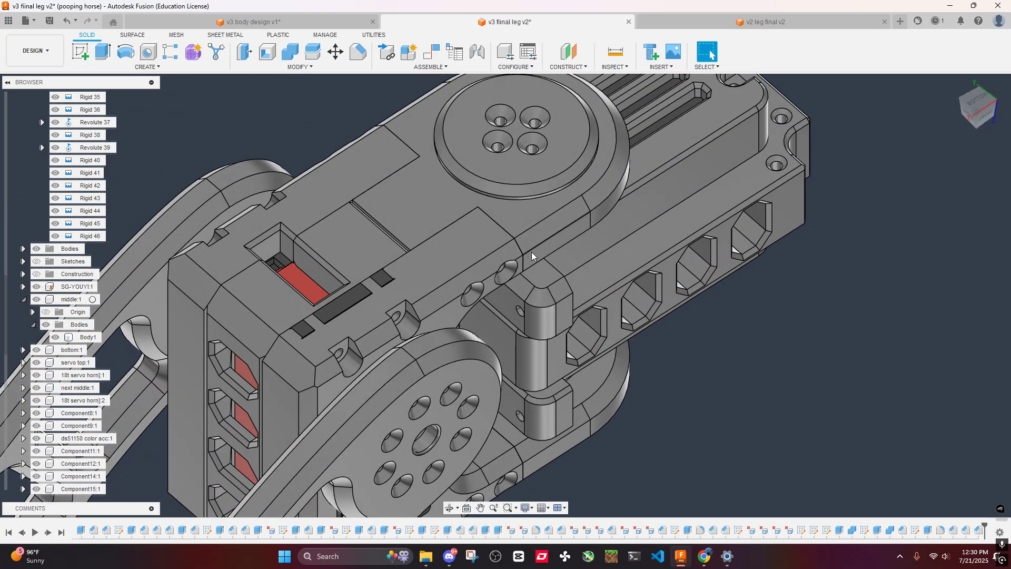
pyautogui.scroll(4, 513, 314)
pyautogui.scroll(-3, 530, 299)
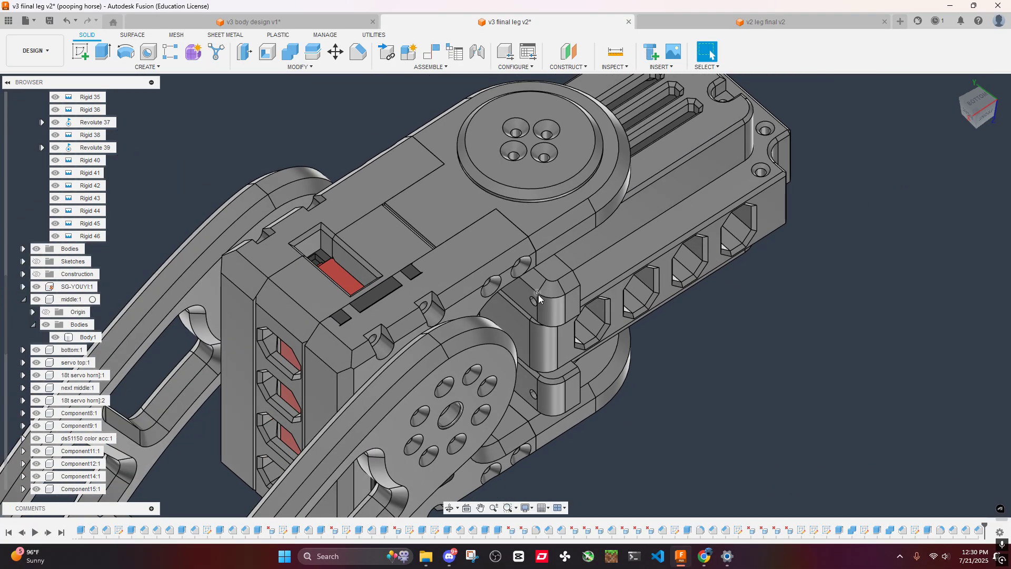
pyautogui.scroll(4, 538, 296)
pyautogui.click(533, 303)
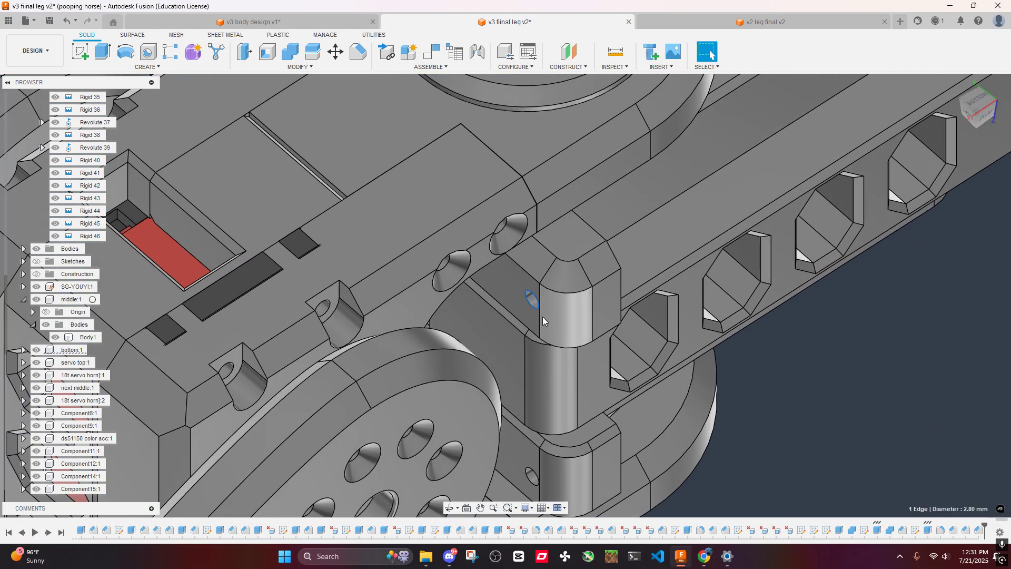
pyautogui.click(363, 53)
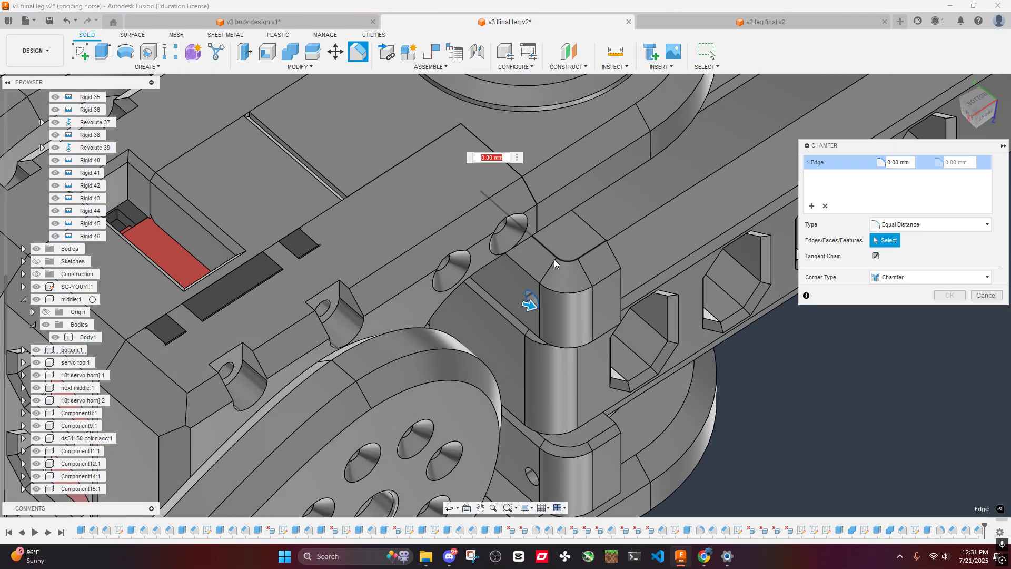
pyautogui.click(971, 295)
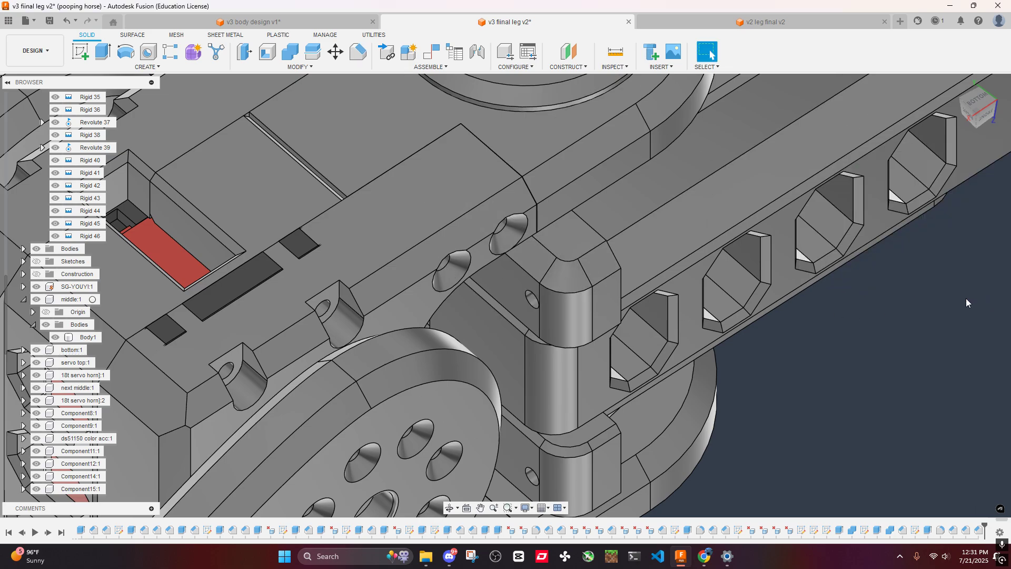
# - Chamfer the rims of all four side block screw holes using the m3c parameter (2.00 mm)
pyautogui.scroll(3, 536, 311)
pyautogui.moveTo(520, 304); pyautogui.dragTo(551, 106, button='middle')
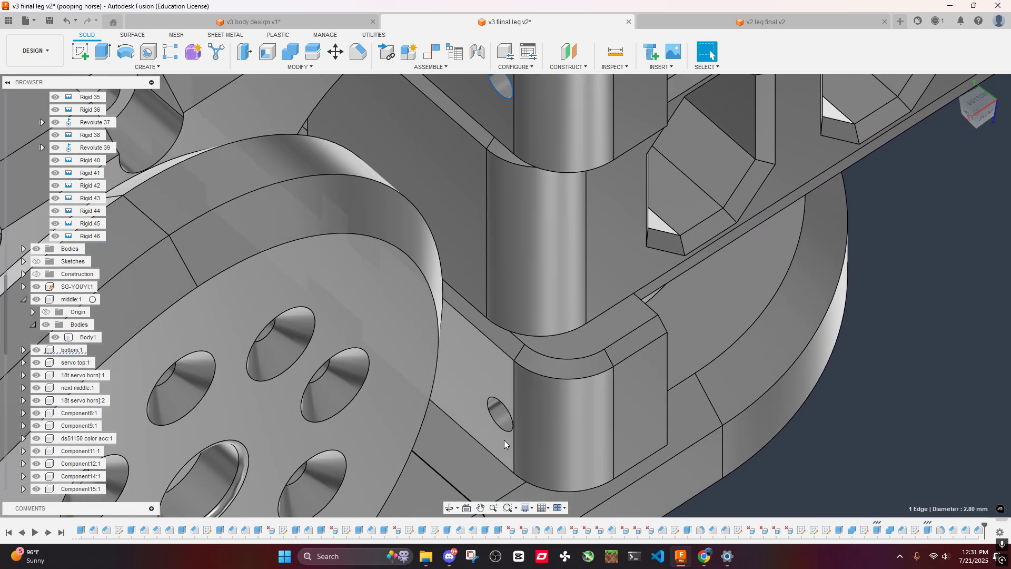
pyautogui.keyDown('ctrl'); pyautogui.click(501, 425); pyautogui.keyUp('ctrl')
pyautogui.scroll(-5, 495, 359)
pyautogui.keyDown('shift'); pyautogui.moveTo(476, 292); pyautogui.dragTo(554, 280, button='middle'); pyautogui.keyUp('shift')
pyautogui.scroll(5, 554, 281)
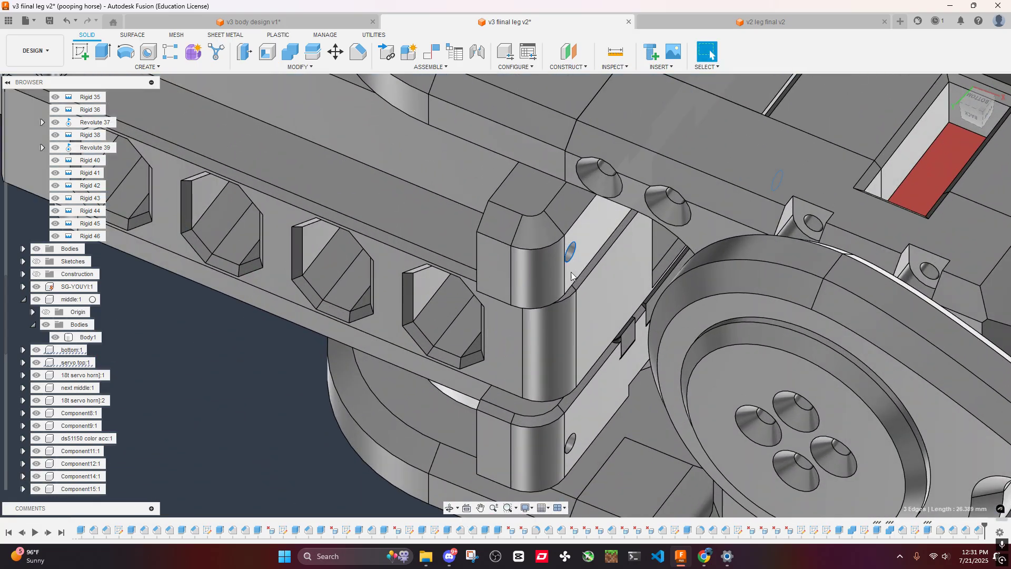
pyautogui.keyDown('ctrl'); pyautogui.click(574, 445); pyautogui.keyUp('ctrl')
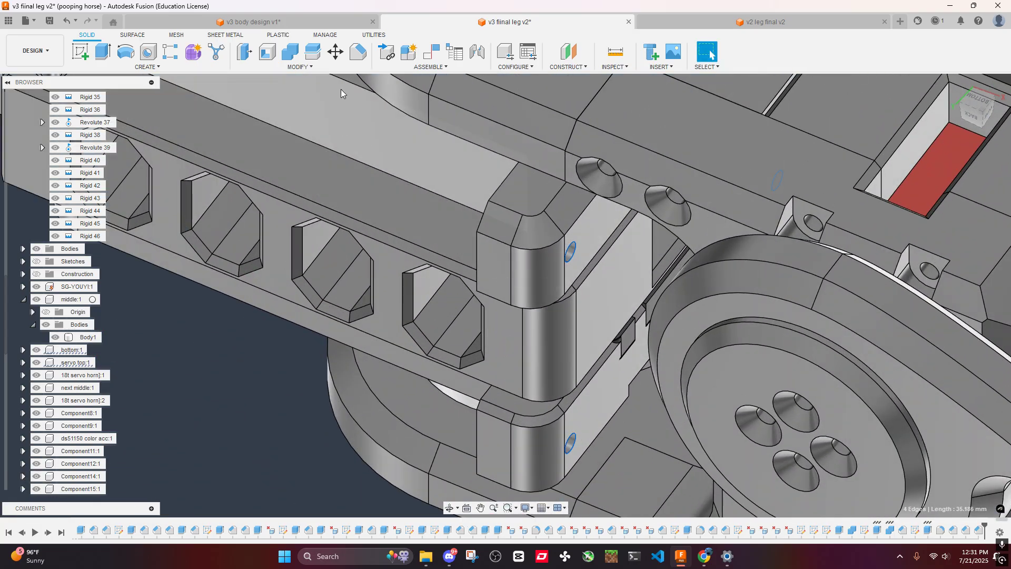
pyautogui.click(358, 51)
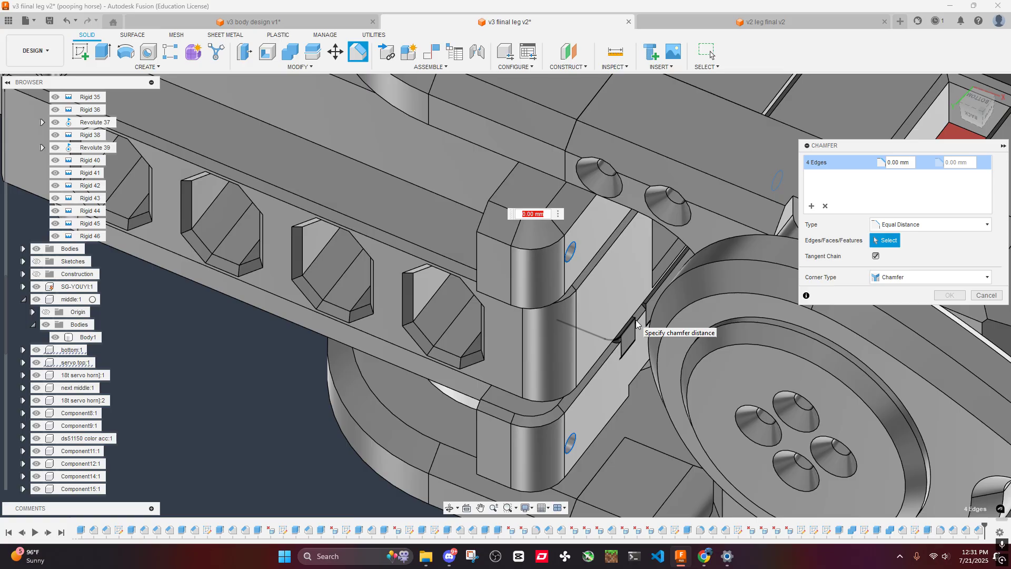
pyautogui.write('m3')
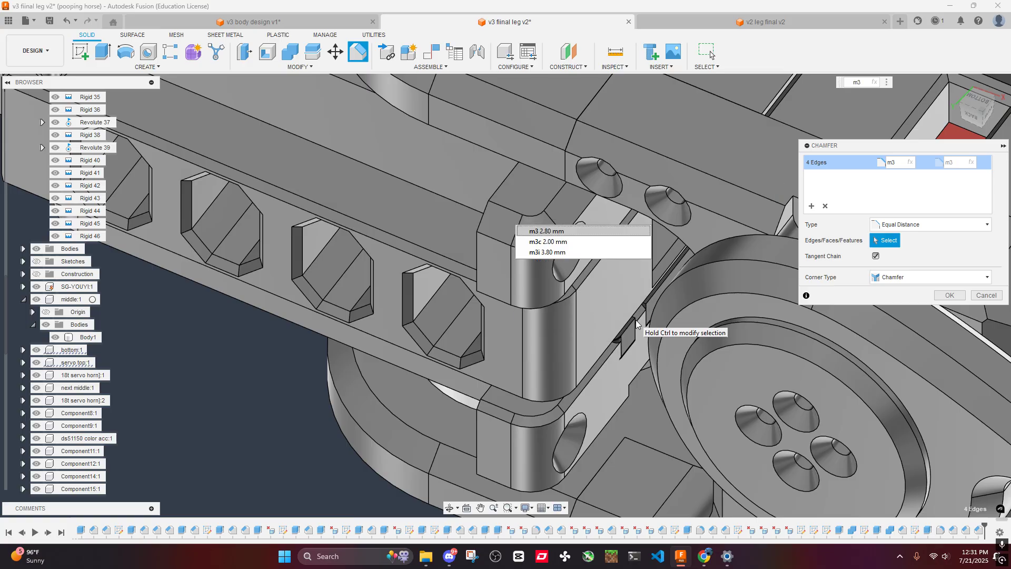
pyautogui.click(553, 242)
pyautogui.click(958, 299)
# - Examine the countersunk side block holes and their clearance to the leg arms from several angles
pyautogui.scroll(-5, 642, 242)
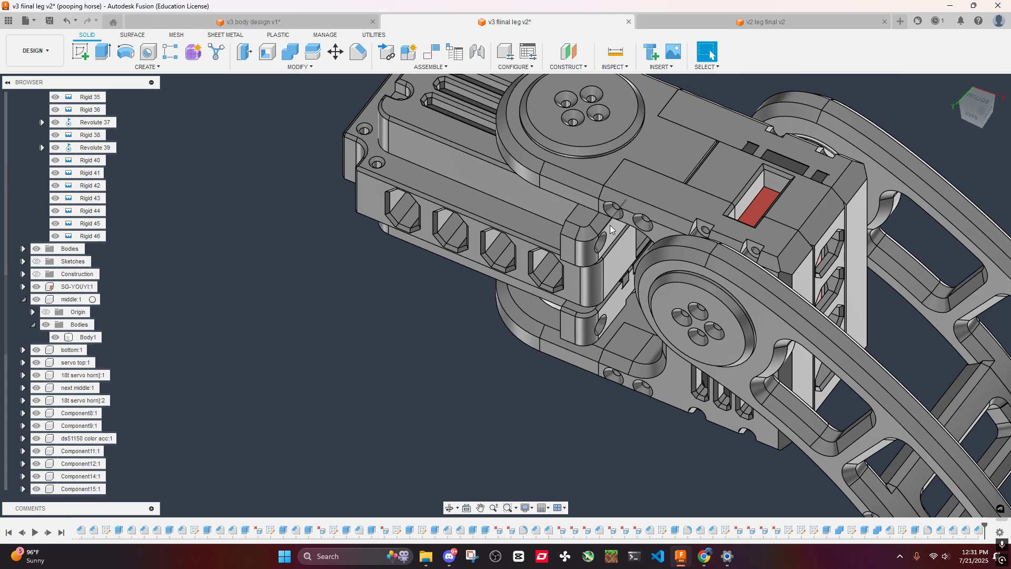
pyautogui.keyDown('shift'); pyautogui.moveTo(610, 225); pyautogui.dragTo(552, 230, button='middle'); pyautogui.keyUp('shift')
pyautogui.scroll(4, 573, 169)
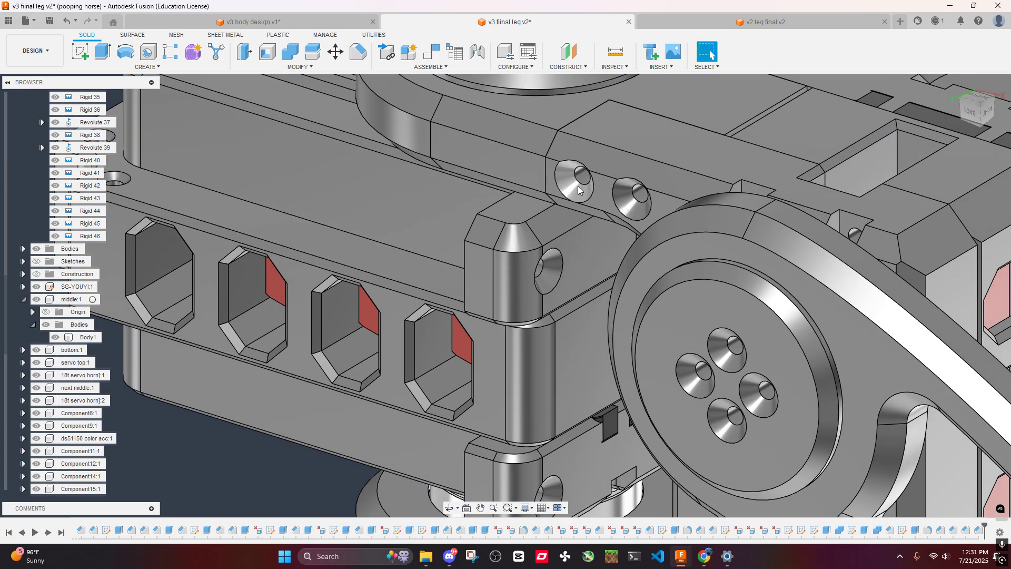
pyautogui.scroll(-4, 577, 186)
pyautogui.keyDown('shift'); pyautogui.moveTo(511, 300); pyautogui.dragTo(554, 264, button='middle'); pyautogui.keyUp('shift')
pyautogui.moveTo(554, 263); pyautogui.dragTo(558, 308, button='middle')
pyautogui.scroll(-3, 603, 210)
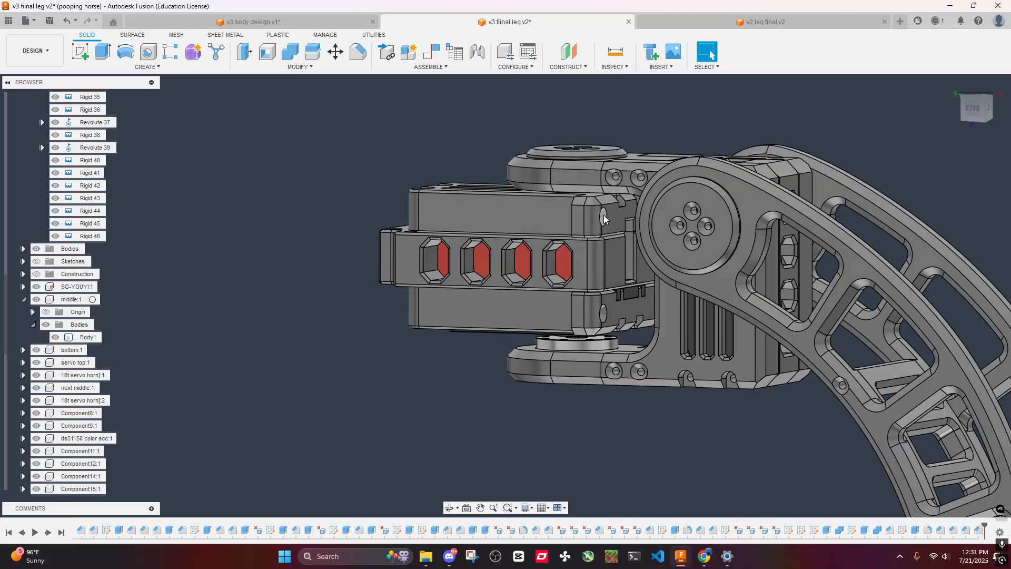
pyautogui.keyDown('shift'); pyautogui.moveTo(604, 217); pyautogui.dragTo(579, 241, button='middle'); pyautogui.keyUp('shift')
pyautogui.scroll(5, 485, 316)
pyautogui.scroll(-4, 481, 307)
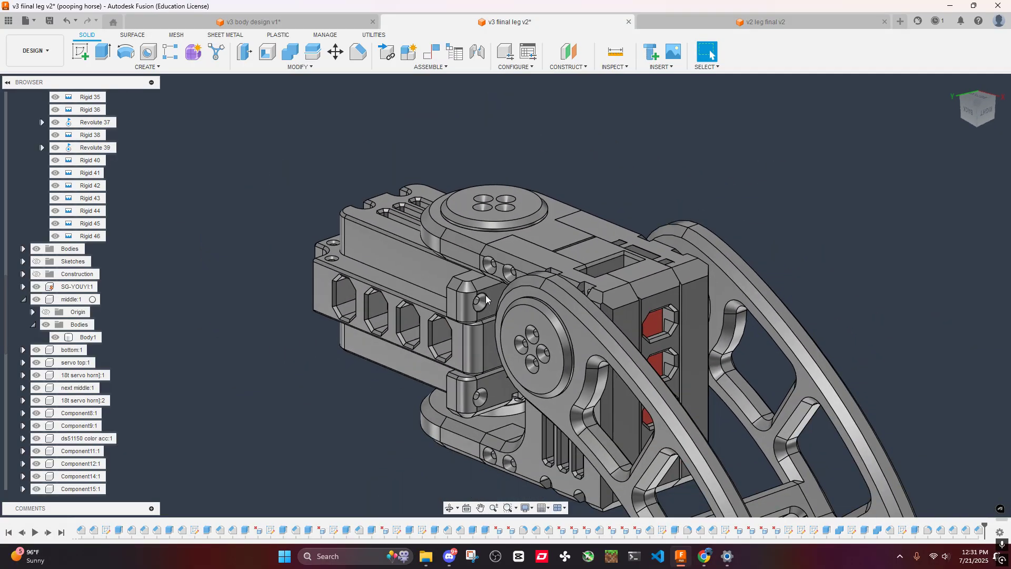
pyautogui.keyDown('shift'); pyautogui.moveTo(486, 295); pyautogui.dragTo(581, 264, button='middle'); pyautogui.keyUp('shift')
pyautogui.keyDown('shift'); pyautogui.moveTo(457, 275); pyautogui.dragTo(650, 213, button='middle'); pyautogui.keyUp('shift')
pyautogui.scroll(4, 679, 201)
pyautogui.scroll(-3, 726, 149)
pyautogui.moveTo(727, 150); pyautogui.dragTo(684, 206, button='middle')
pyautogui.keyDown('shift'); pyautogui.moveTo(568, 258); pyautogui.dragTo(685, 221, button='middle'); pyautogui.keyUp('shift')
pyautogui.scroll(-3, 488, 203)
pyautogui.keyDown('shift'); pyautogui.moveTo(488, 204); pyautogui.dragTo(507, 208, button='middle'); pyautogui.keyUp('shift')
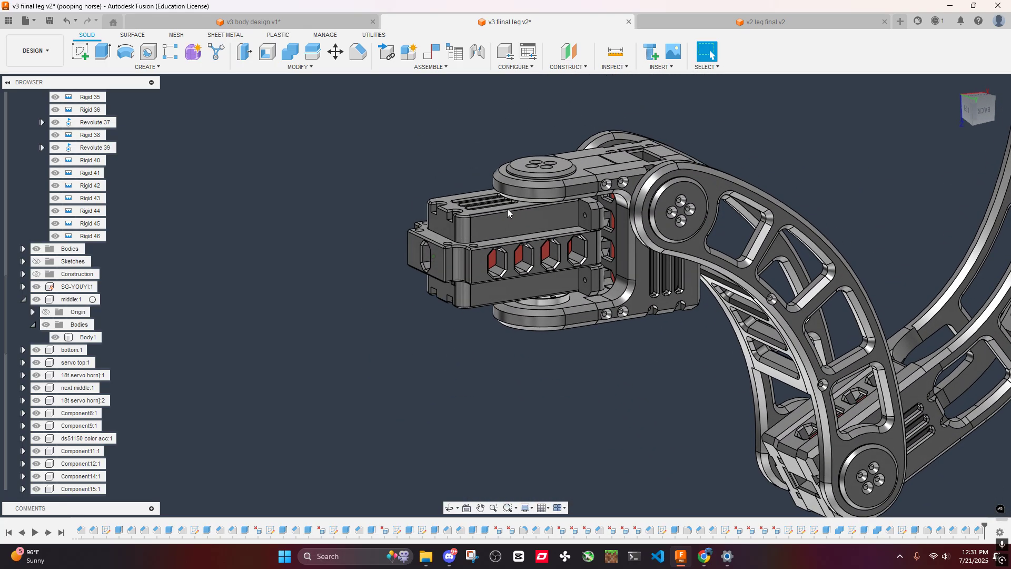
pyautogui.hotkey('ctrl', 'z')
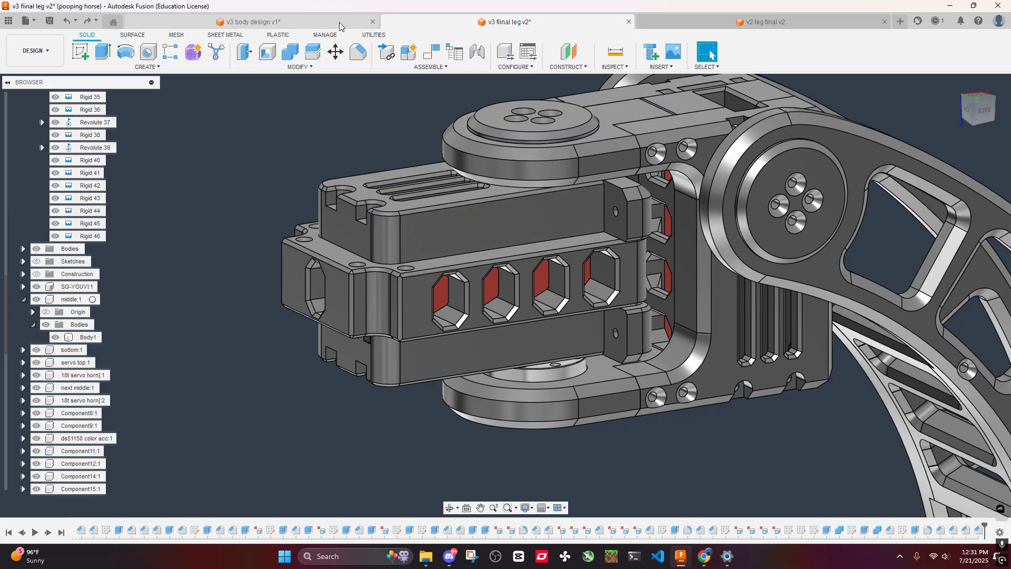
# - Switch to the v3 body design document and view the whole body with its arms from above
pyautogui.click(337, 22)
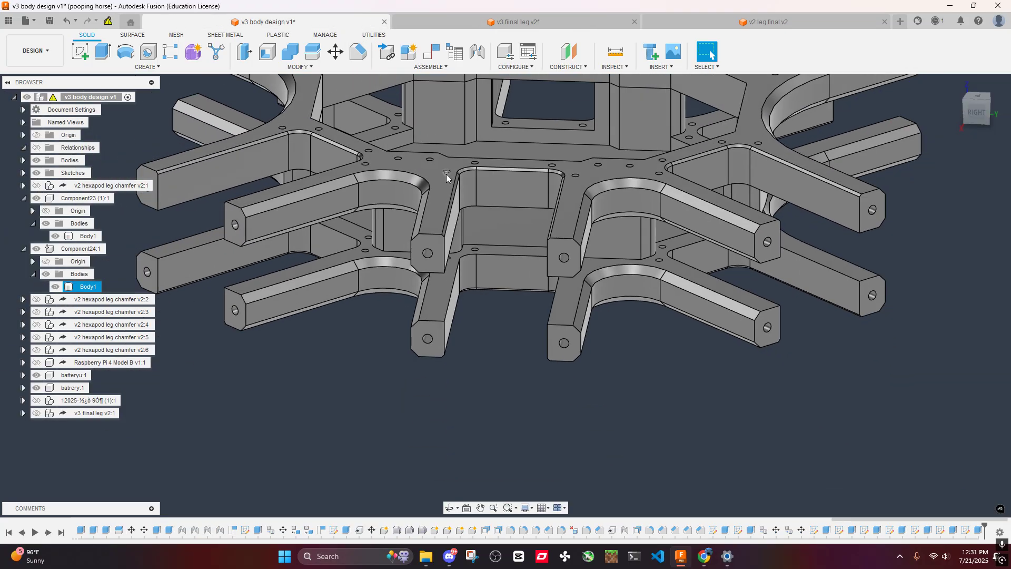
pyautogui.scroll(-4, 502, 282)
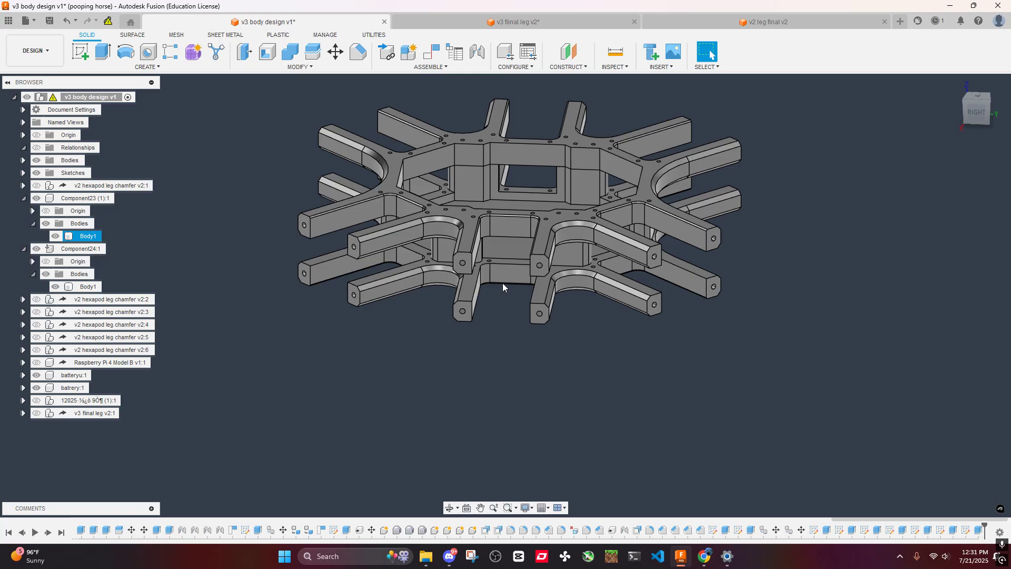
pyautogui.keyDown('shift'); pyautogui.moveTo(476, 232); pyautogui.dragTo(528, 267, button='middle'); pyautogui.keyUp('shift')
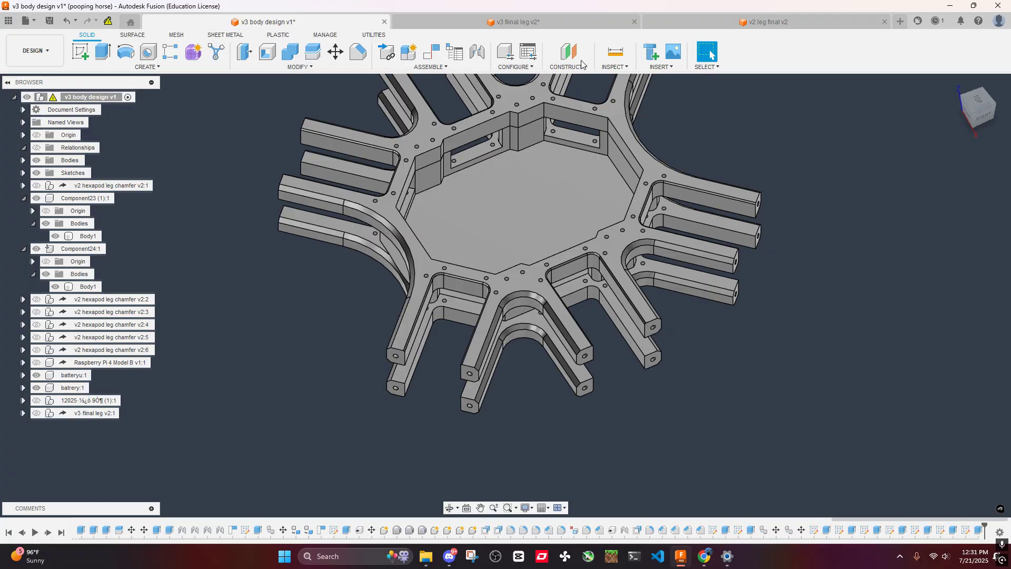
pyautogui.click(652, 66)
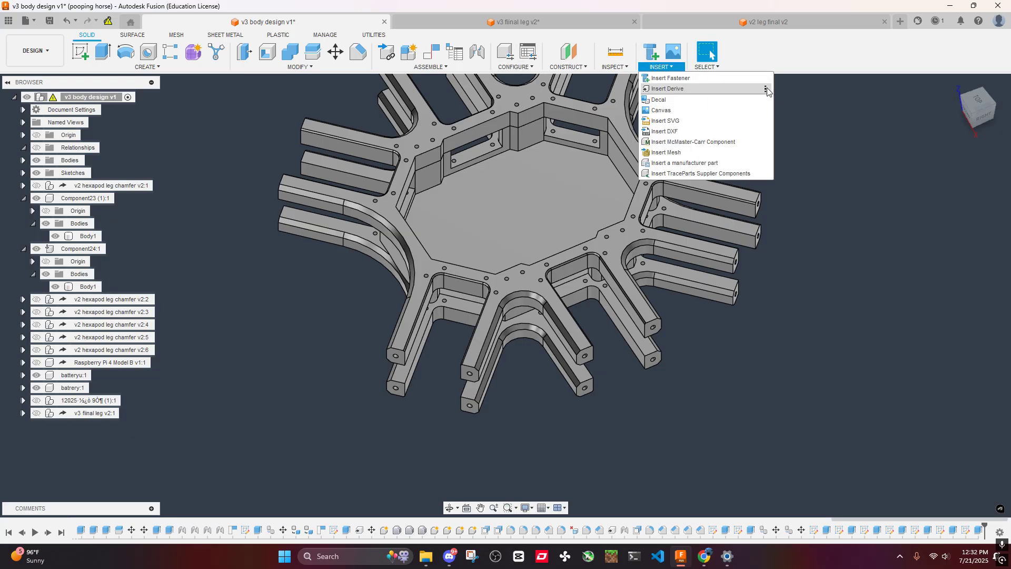
pyautogui.click(766, 89)
pyautogui.click(667, 69)
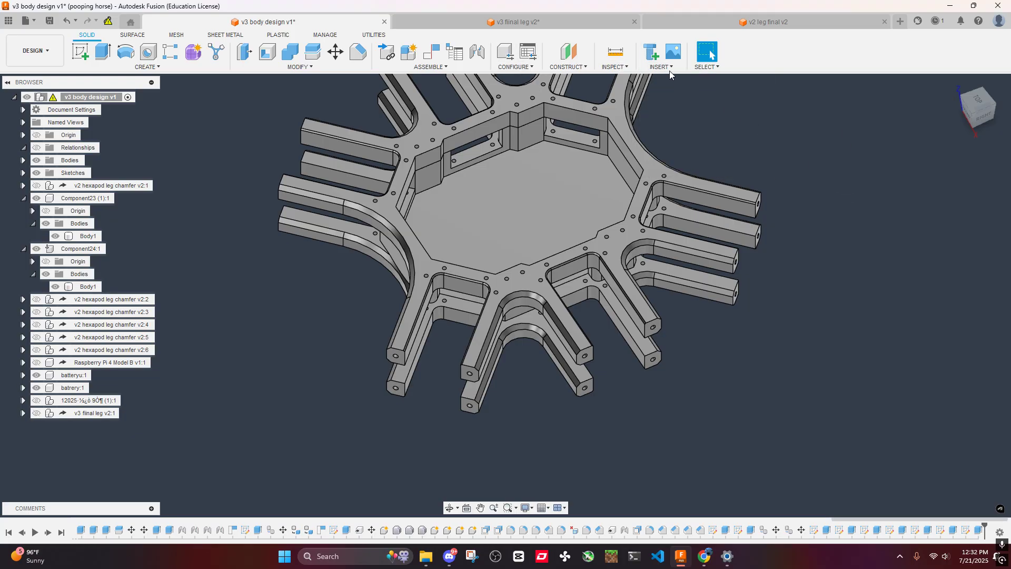
# - Choose the v3 fiinal leg design as a derive source, save that design, and leave Derive without selecting any objects
pyautogui.click(664, 68)
pyautogui.click(685, 84)
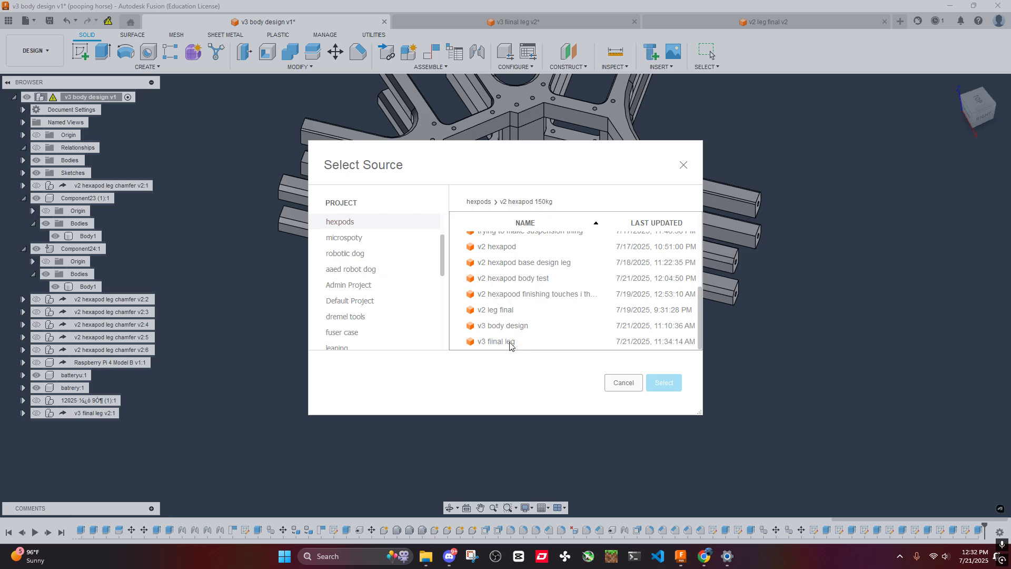
pyautogui.click(509, 343)
pyautogui.click(662, 384)
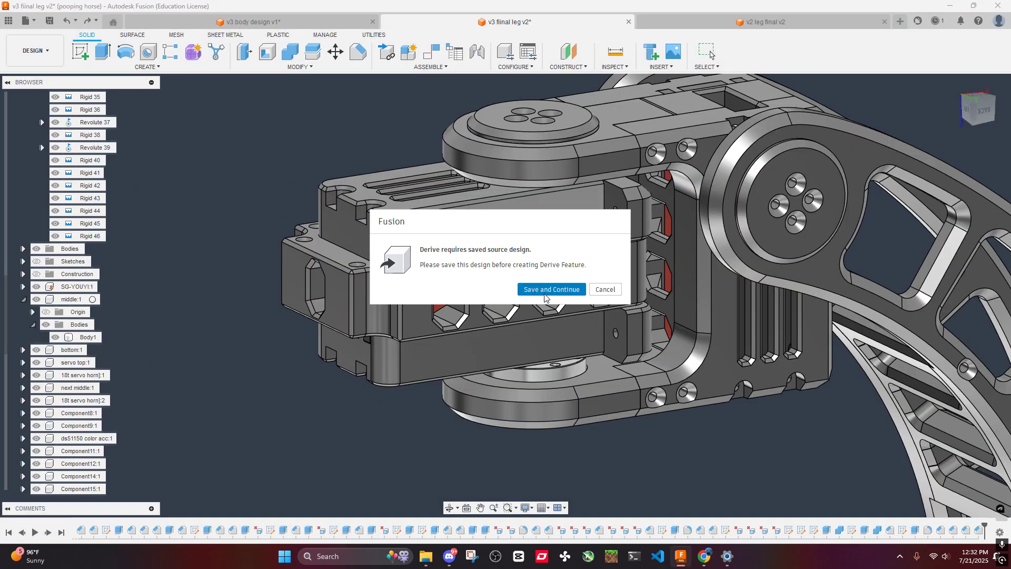
pyautogui.click(545, 291)
pyautogui.click(520, 298)
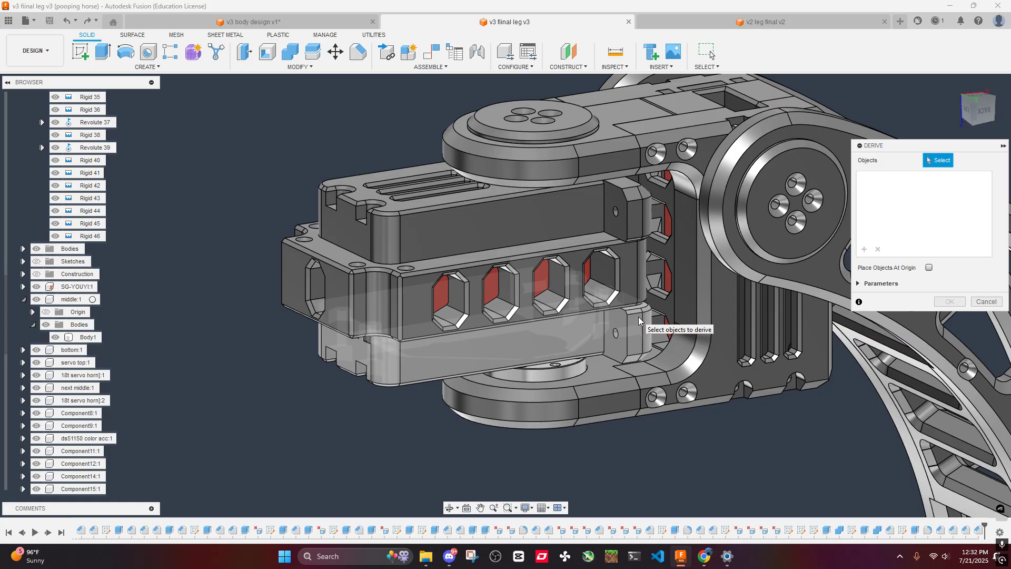
pyautogui.click(983, 304)
pyautogui.scroll(5, 620, 223)
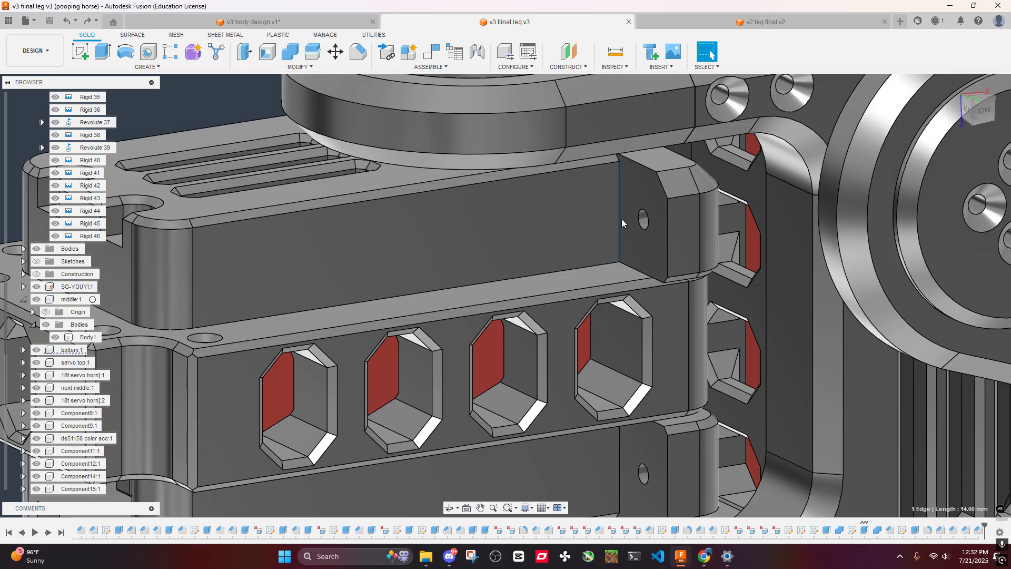
pyautogui.scroll(-4, 620, 223)
pyautogui.keyDown('shift'); pyautogui.moveTo(623, 215); pyautogui.dragTo(615, 274, button='middle'); pyautogui.keyUp('shift')
pyautogui.press('f')
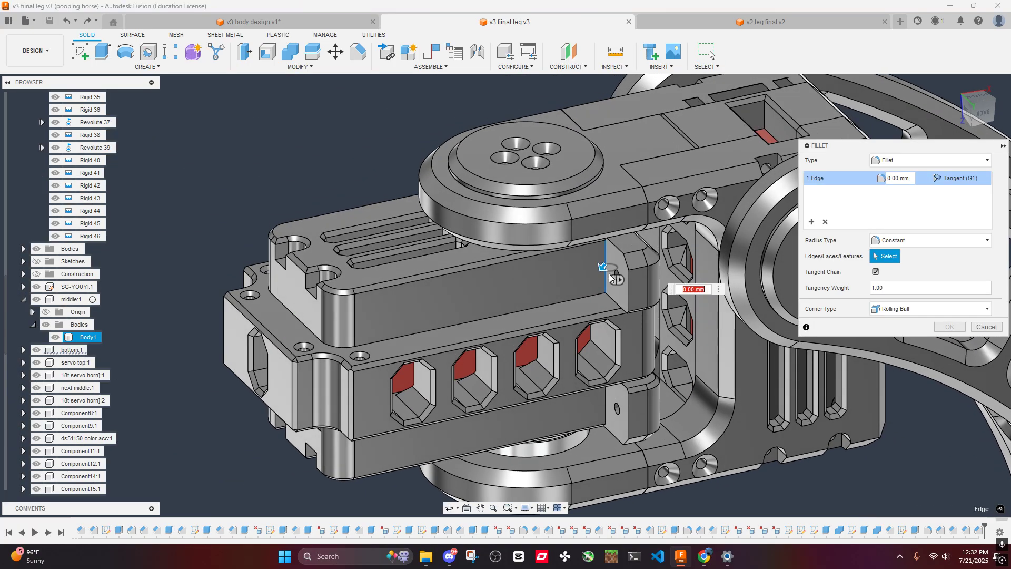
pyautogui.scroll(4, 604, 269)
pyautogui.moveTo(604, 267); pyautogui.dragTo(602, 273)
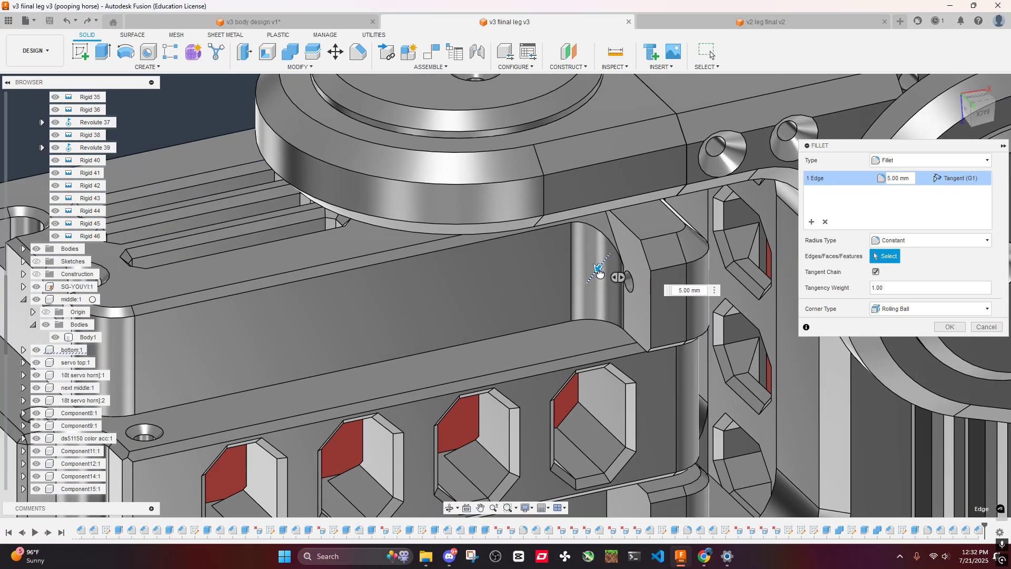
pyautogui.keyDown('shift'); pyautogui.moveTo(601, 273); pyautogui.dragTo(606, 221, button='middle'); pyautogui.keyUp('shift')
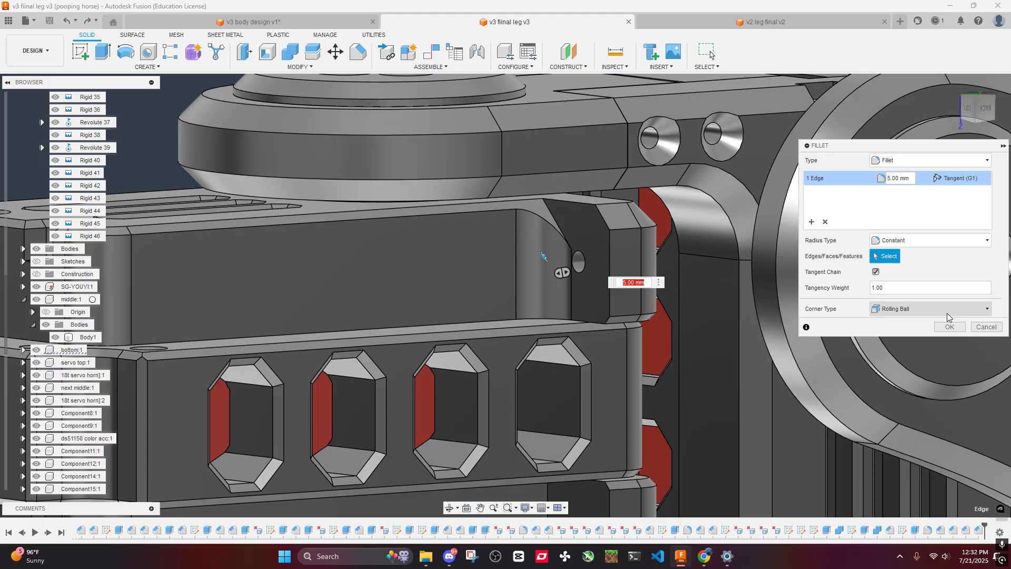
pyautogui.click(980, 327)
# - Delete the chamfer feature that runs along the outer upper and lower rims of the leg's servo housing
pyautogui.scroll(5, 543, 216)
pyautogui.click(527, 198)
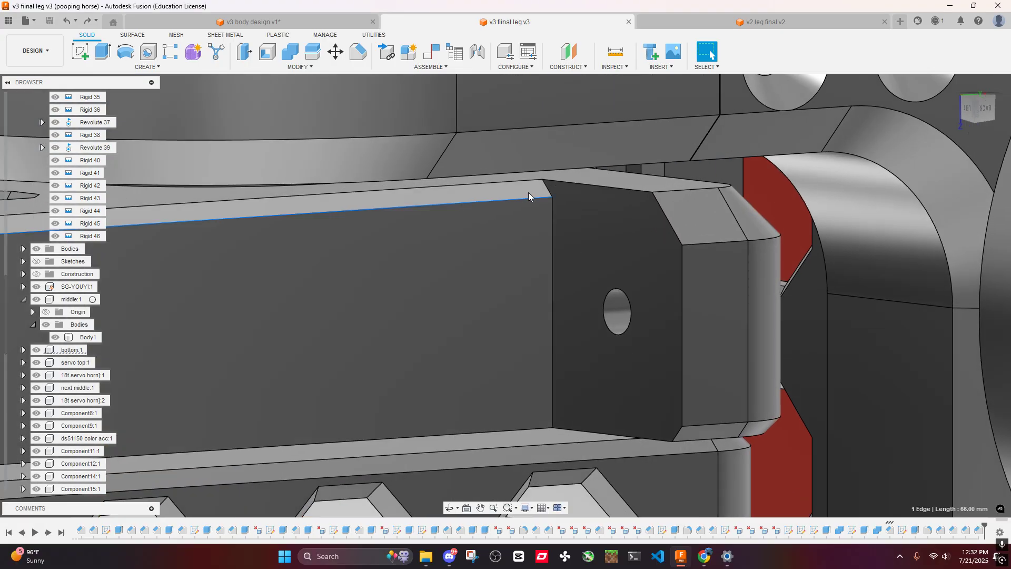
pyautogui.click(524, 191)
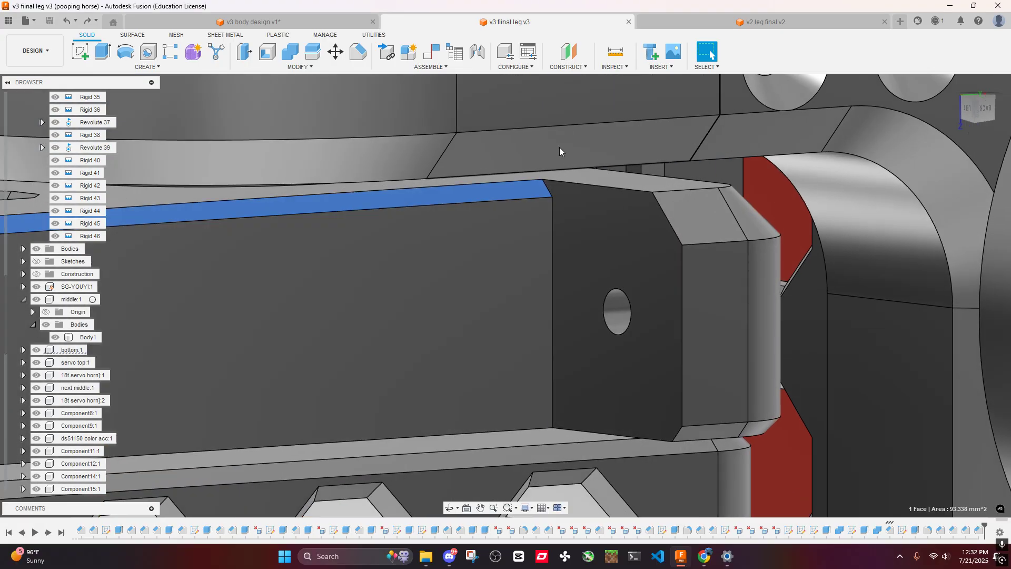
pyautogui.click(273, 19)
pyautogui.scroll(-4, 482, 213)
pyautogui.keyDown('shift'); pyautogui.moveTo(482, 213); pyautogui.dragTo(579, 140, button='middle'); pyautogui.keyUp('shift')
pyautogui.scroll(4, 619, 205)
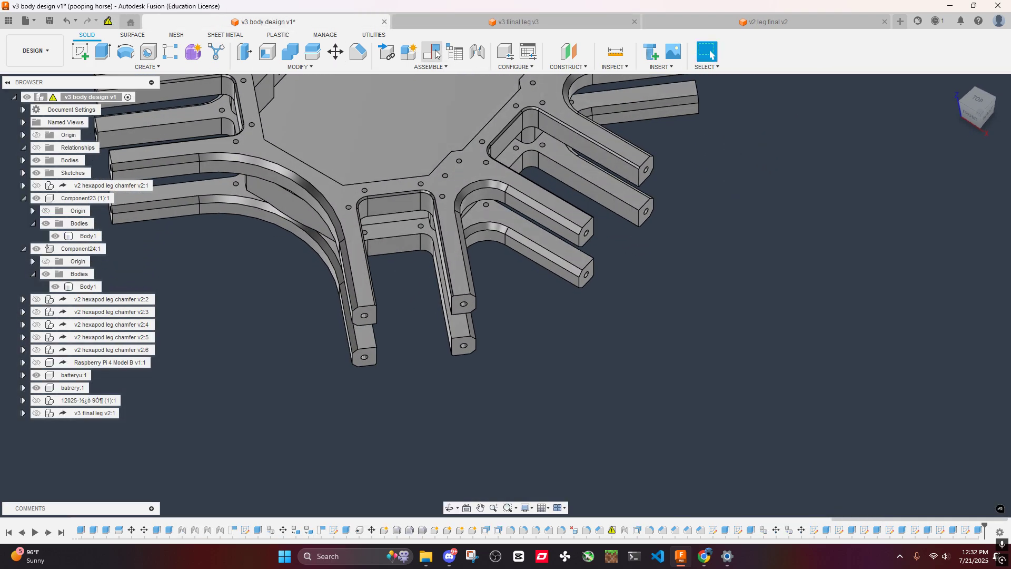
pyautogui.click(419, 26)
pyautogui.scroll(-5, 570, 209)
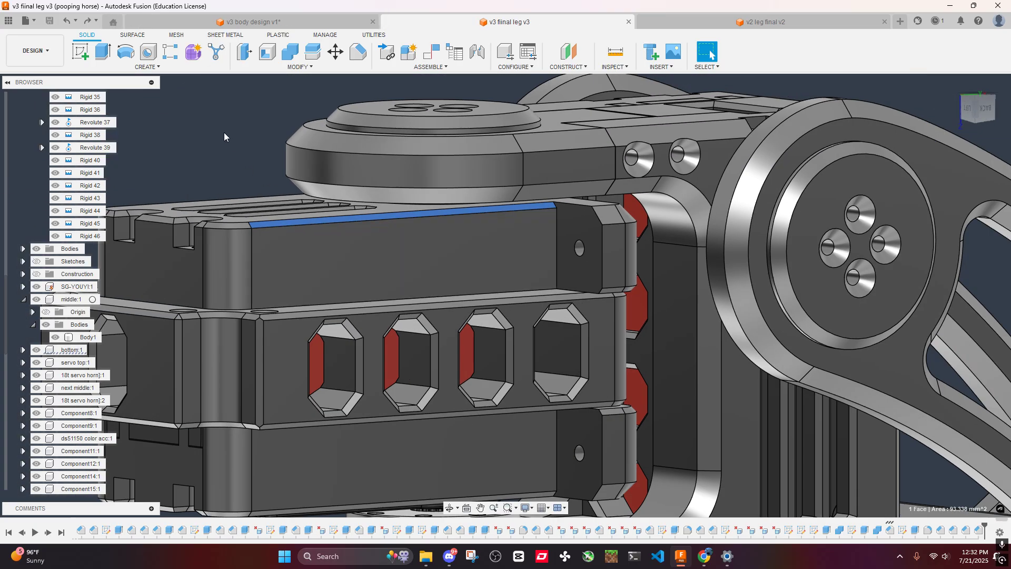
pyautogui.keyDown('shift'); pyautogui.moveTo(223, 132); pyautogui.dragTo(416, 163, button='middle'); pyautogui.keyUp('shift')
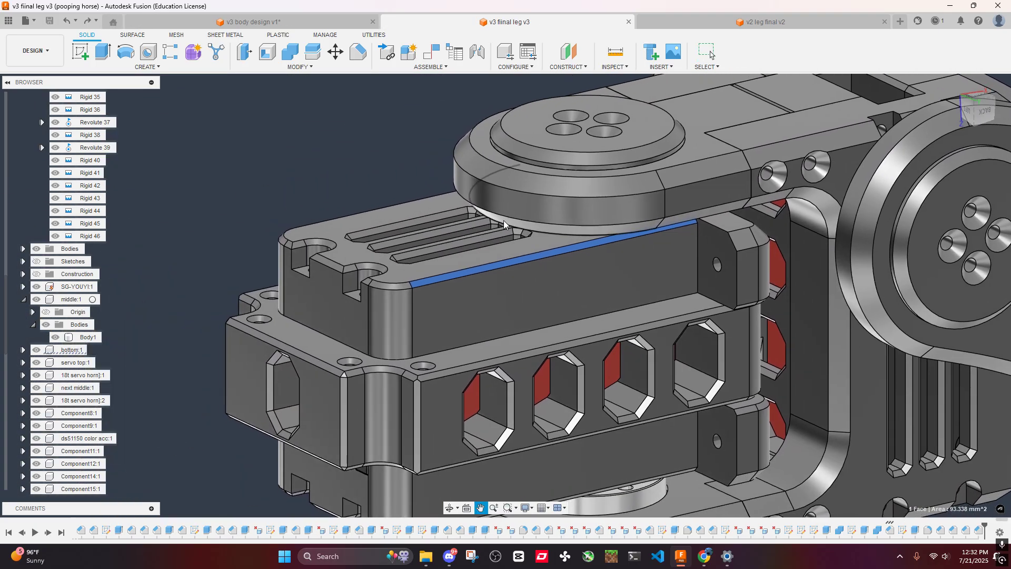
pyautogui.rightClick(891, 530)
pyautogui.click(938, 479)
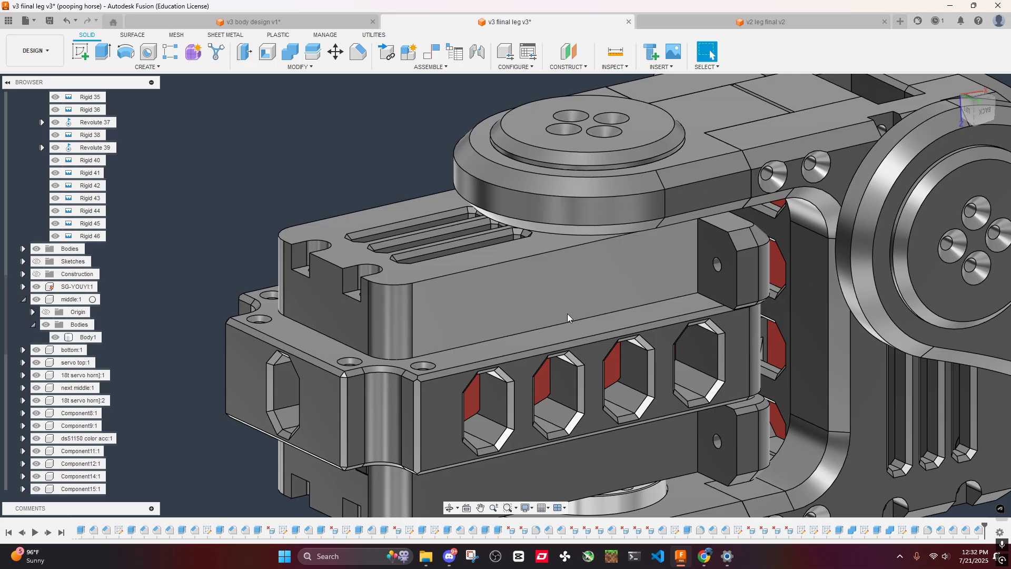
# - Fillet the four inner vertical edges where the side blocks meet the servo housing walls with a 5 mm radius
pyautogui.moveTo(680, 360); pyautogui.dragTo(423, 206, button='middle')
pyautogui.click(649, 265)
pyautogui.click(621, 216)
pyautogui.scroll(-3, 626, 214)
pyautogui.click(400, 125)
pyautogui.click(373, 276)
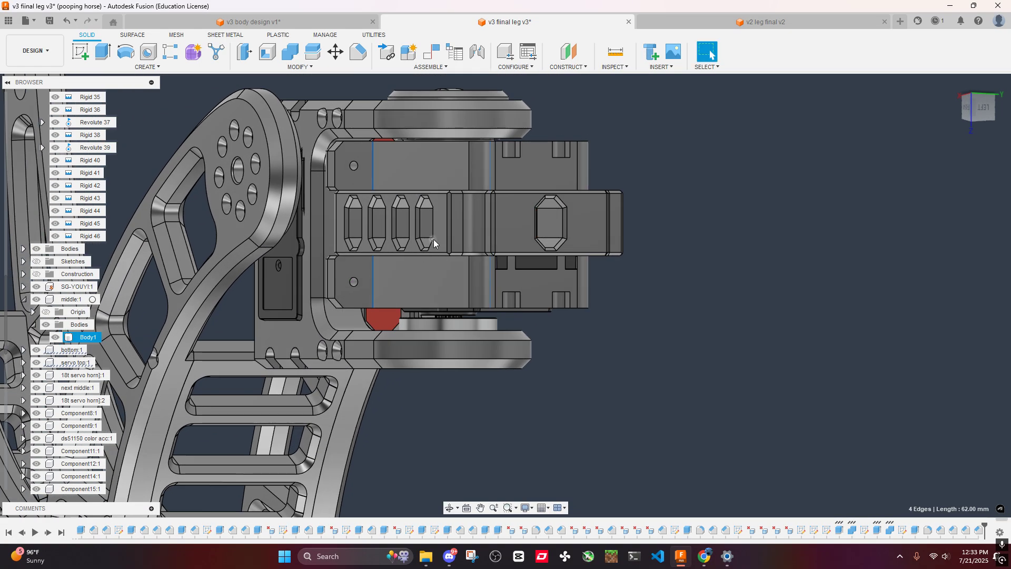
pyautogui.press('f')
pyautogui.keyDown('shift'); pyautogui.moveTo(406, 145); pyautogui.dragTo(415, 176, button='middle'); pyautogui.keyUp('shift')
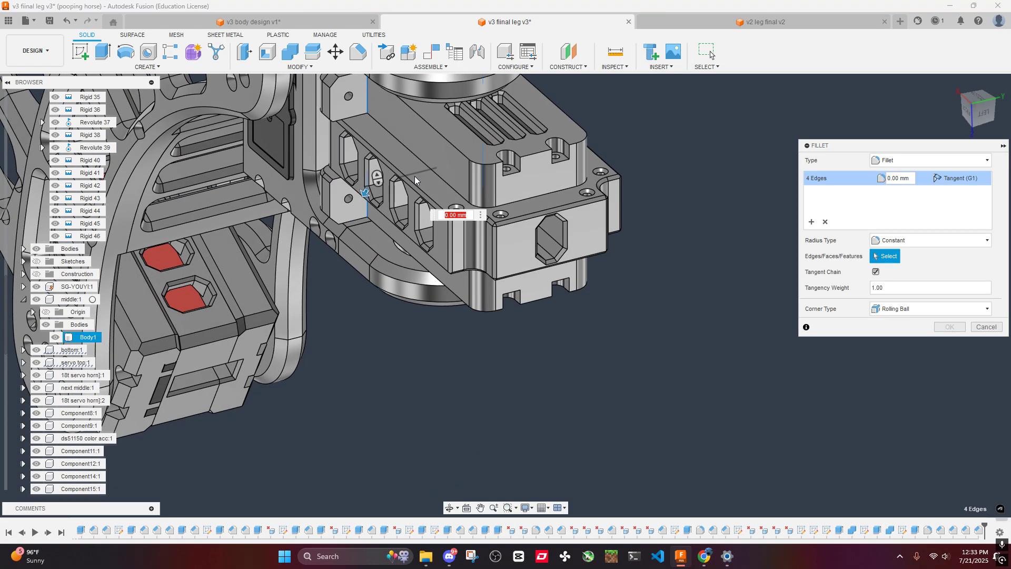
pyautogui.write('5')
pyautogui.keyDown('shift'); pyautogui.moveTo(380, 134); pyautogui.dragTo(431, 223, button='middle'); pyautogui.keyUp('shift')
pyautogui.scroll(6, 421, 223)
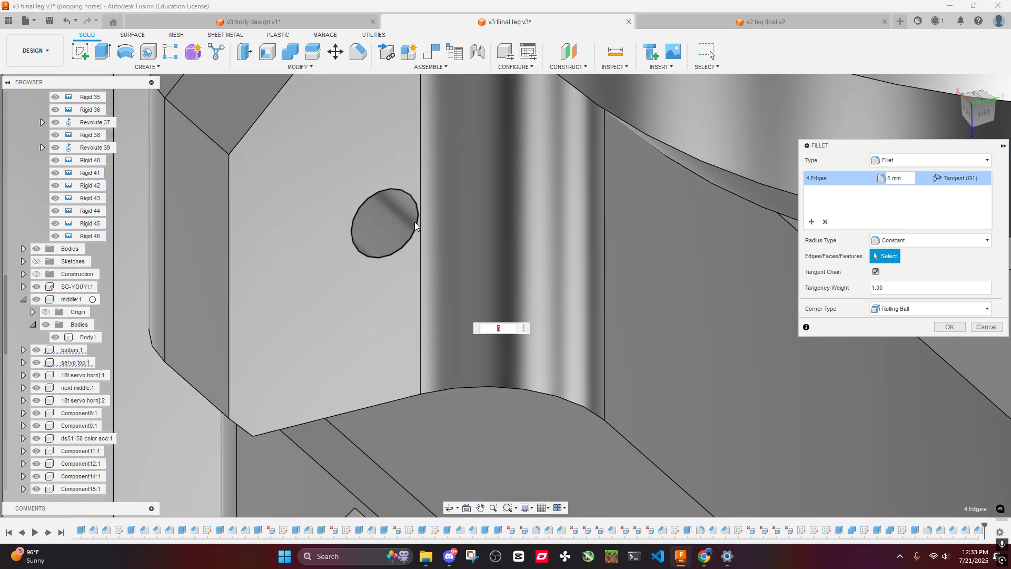
pyautogui.scroll(-4, 415, 222)
pyautogui.keyDown('shift'); pyautogui.moveTo(530, 263); pyautogui.dragTo(530, 267, button='middle'); pyautogui.keyUp('shift')
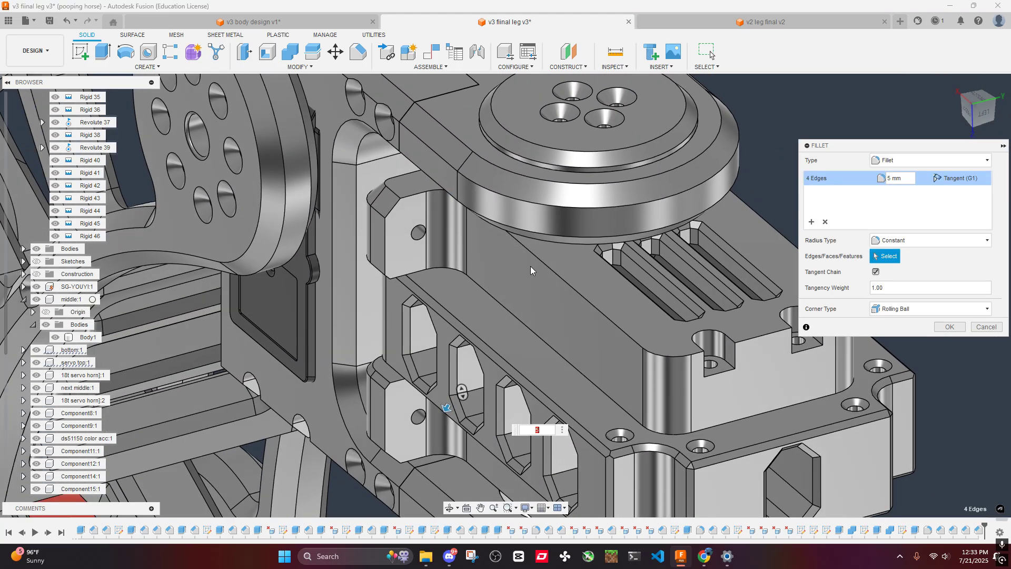
pyautogui.scroll(5, 488, 280)
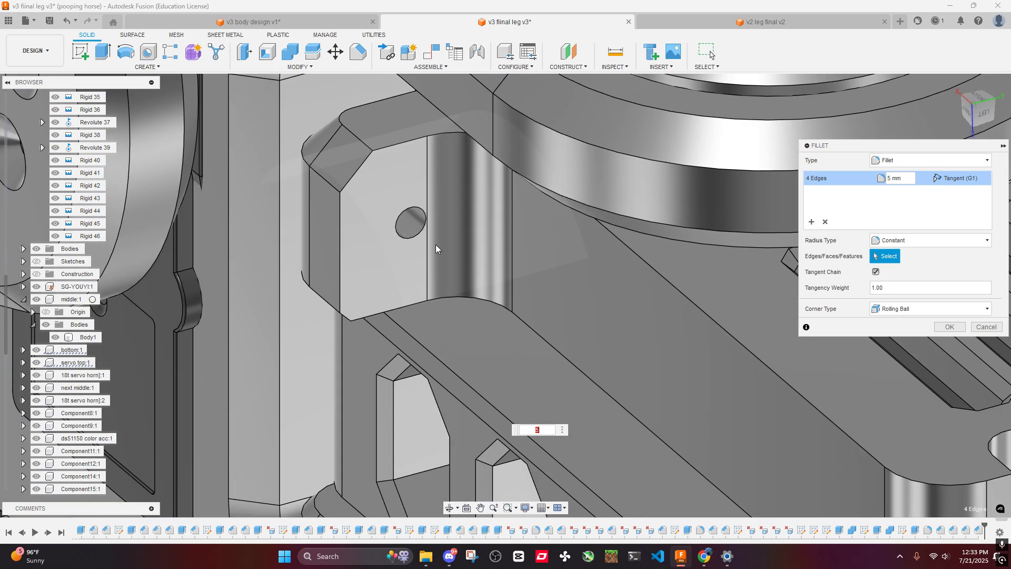
pyautogui.keyDown('shift'); pyautogui.moveTo(551, 251); pyautogui.dragTo(557, 5, button='middle'); pyautogui.keyUp('shift')
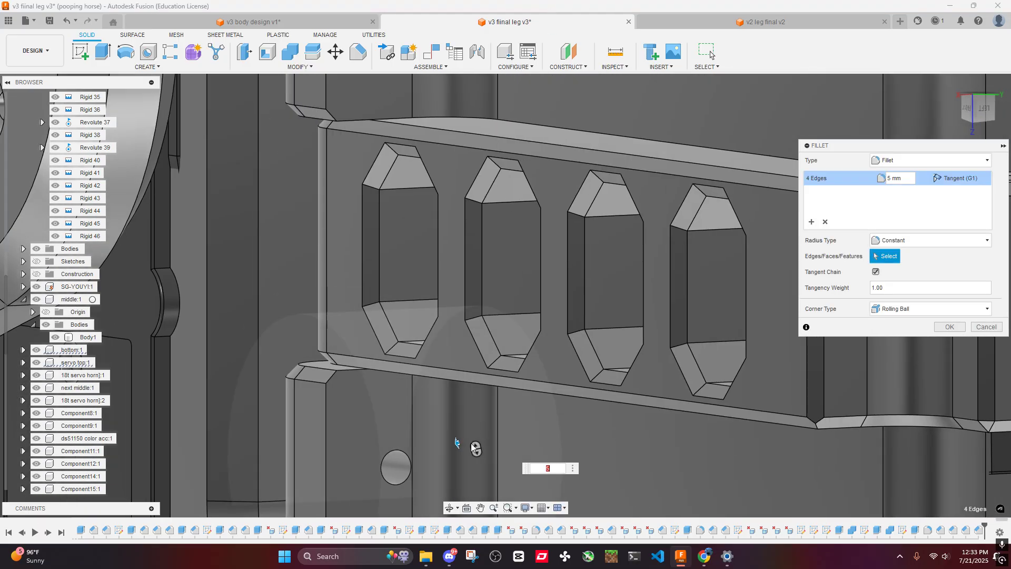
pyautogui.scroll(-3, 858, 358)
pyautogui.click(944, 327)
# - Look over the filleted leg and return to the v3 body design document
pyautogui.scroll(-5, 699, 300)
pyautogui.moveTo(699, 300); pyautogui.dragTo(681, 271, button='middle')
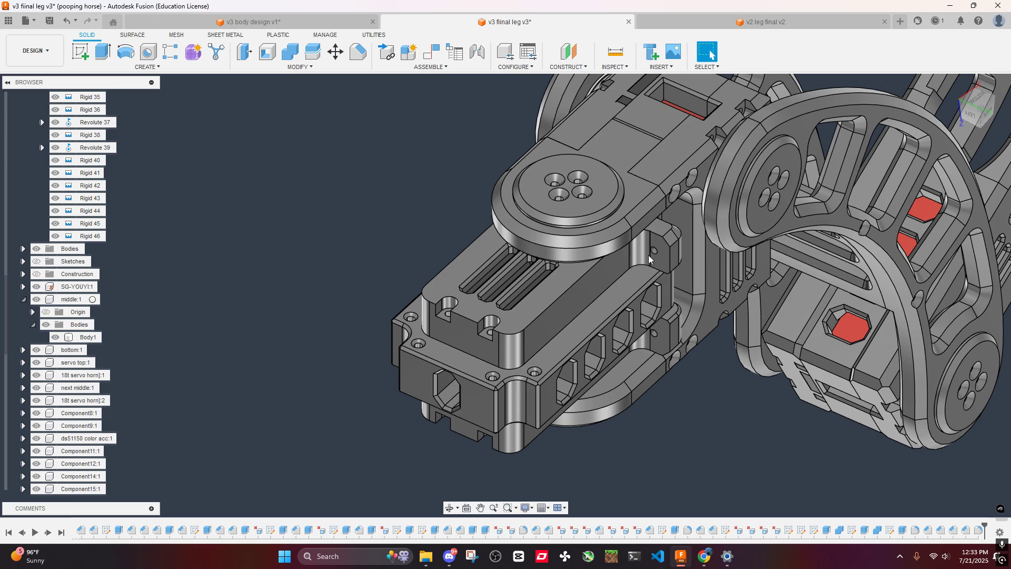
pyautogui.click(766, 22)
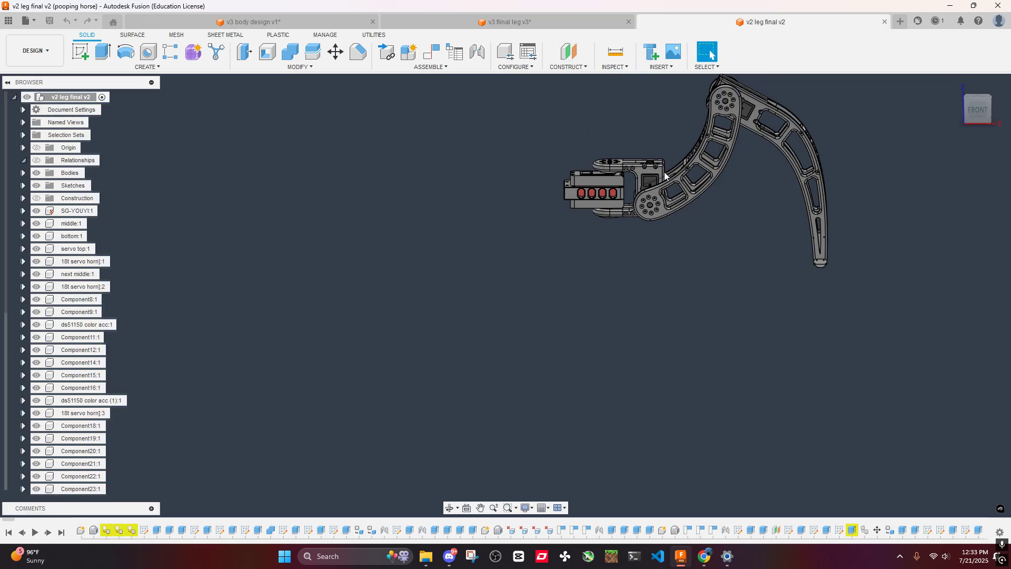
pyautogui.click(270, 22)
# - Start a Fillet on the four facing vertical edges at the arm tips of the first leg mount on both body plates
pyautogui.scroll(4, 570, 234)
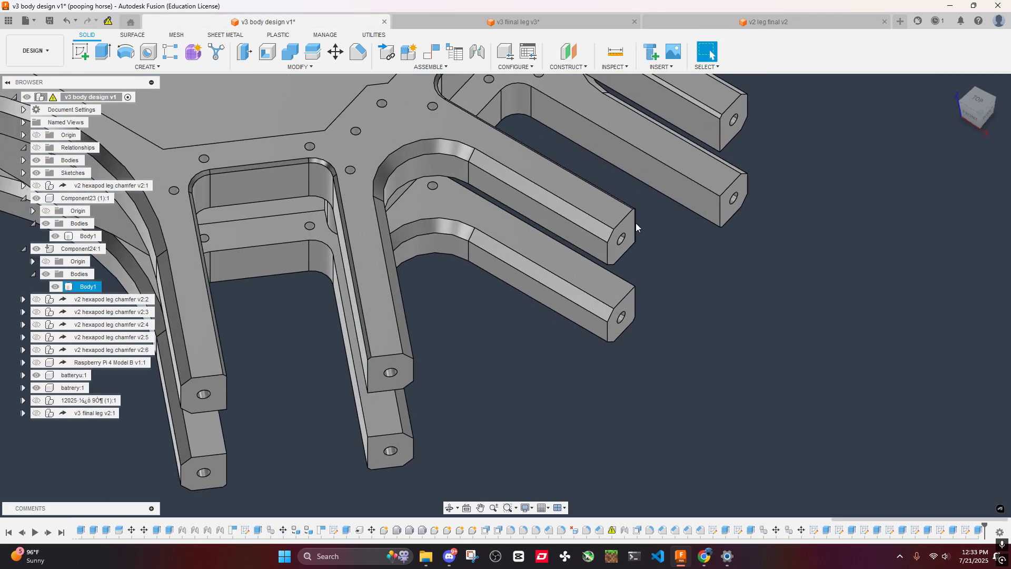
pyautogui.keyDown('shift'); pyautogui.moveTo(636, 223); pyautogui.dragTo(567, 254, button='middle'); pyautogui.keyUp('shift')
pyautogui.click(632, 221)
pyautogui.click(653, 341)
pyautogui.click(574, 240)
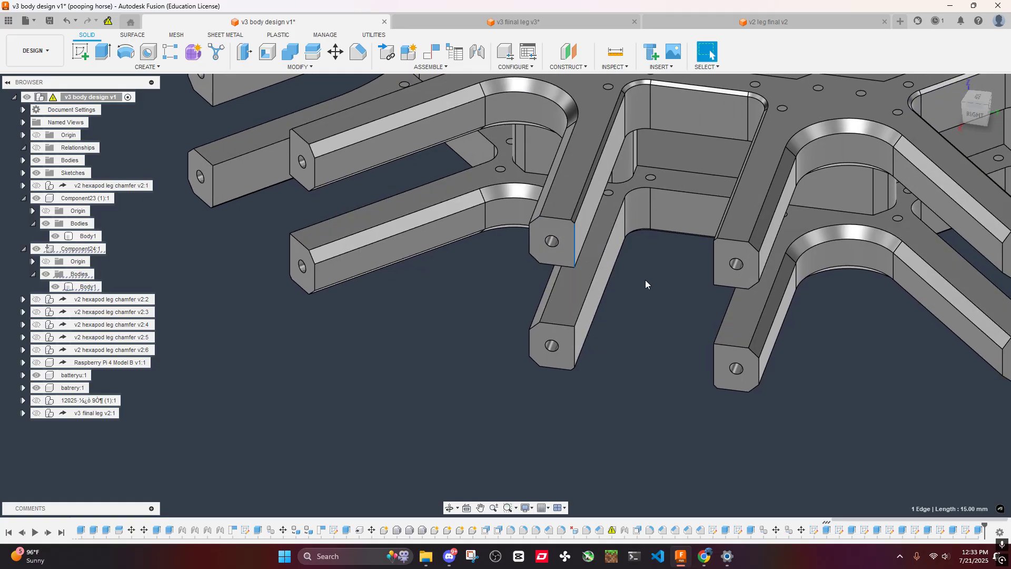
pyautogui.moveTo(647, 280); pyautogui.dragTo(534, 230, button='middle')
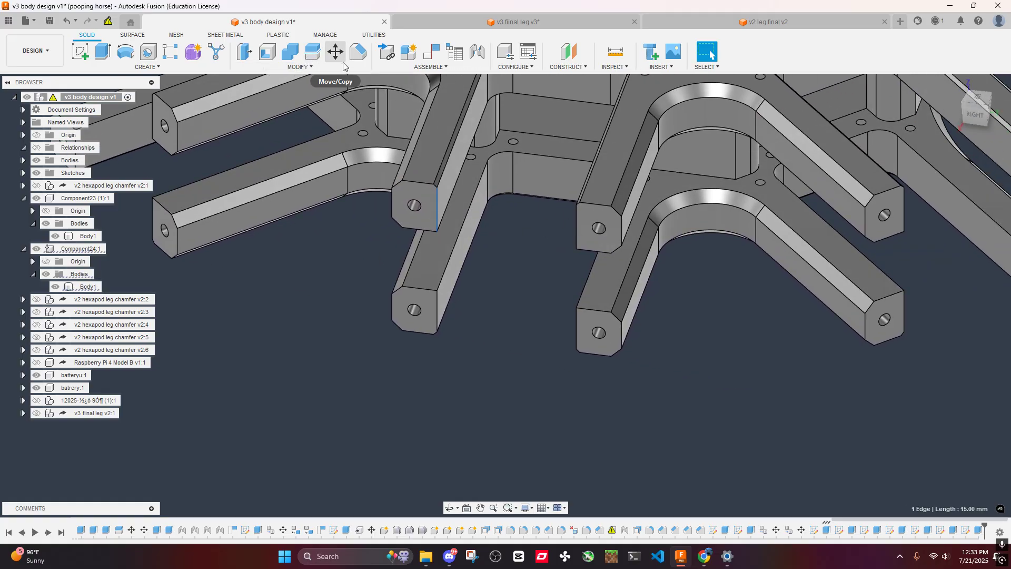
pyautogui.click(300, 67)
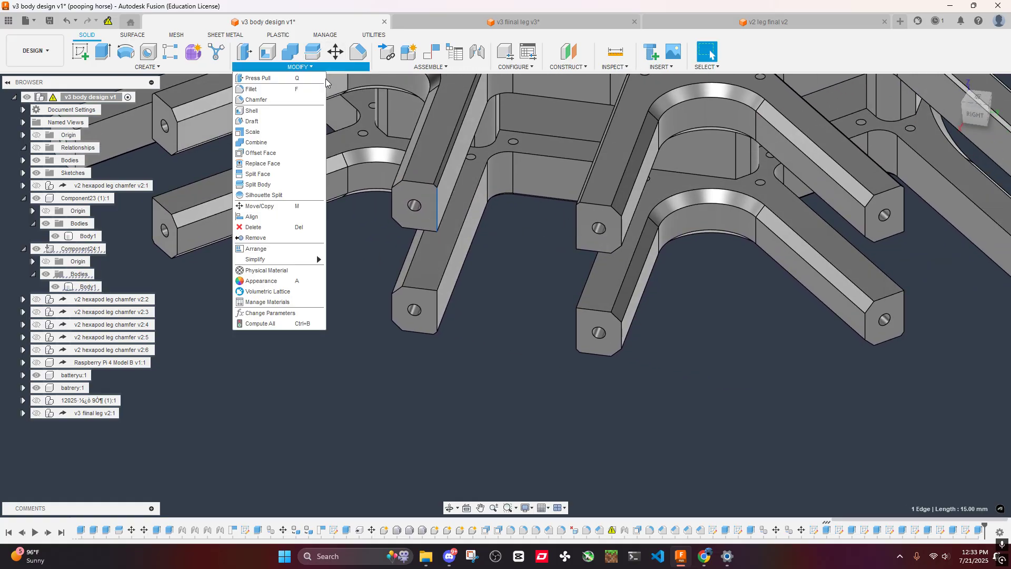
pyautogui.click(255, 90)
pyautogui.click(576, 228)
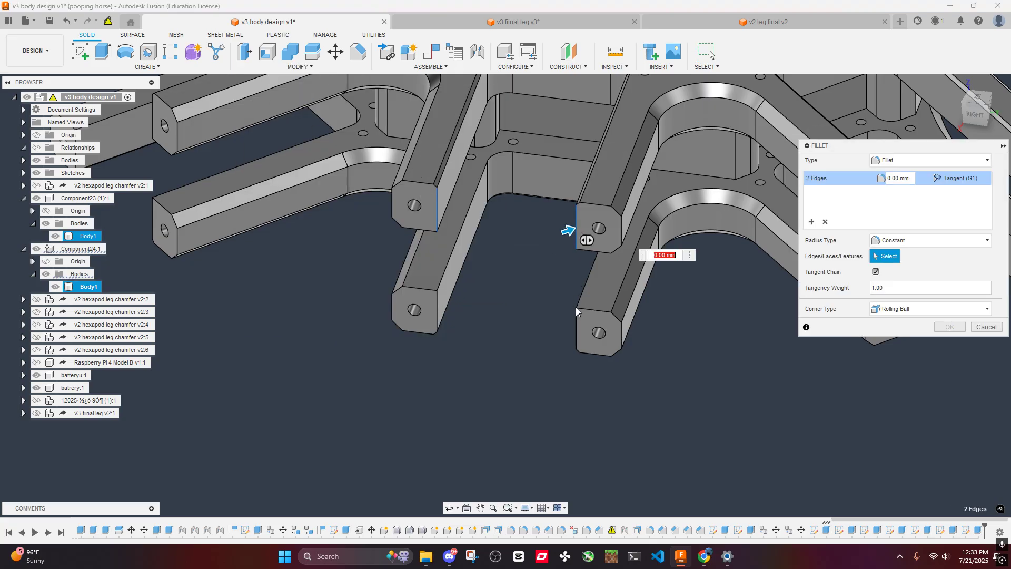
pyautogui.click(577, 322)
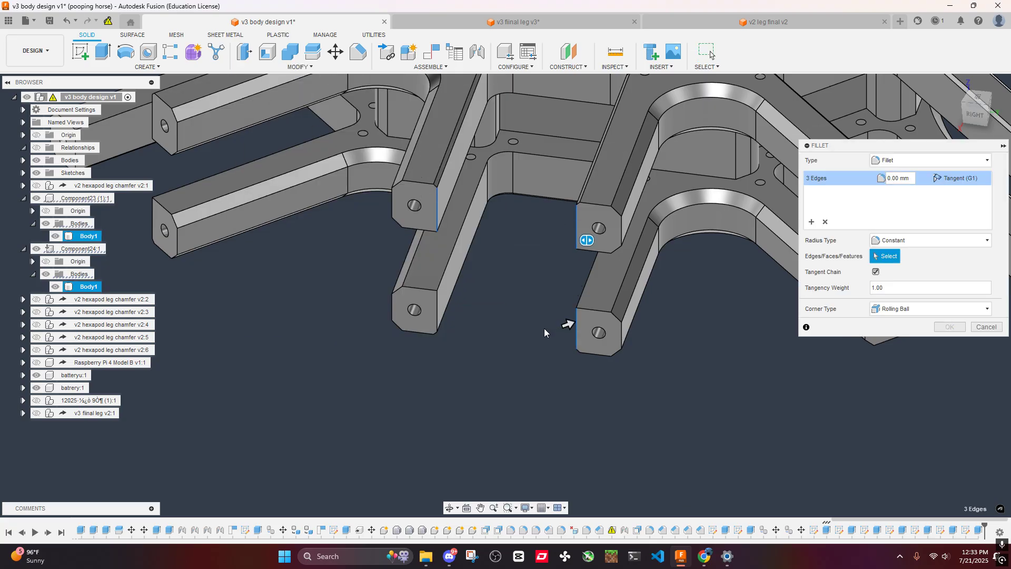
pyautogui.click(440, 317)
# - Add the four facing vertical arm-tip edges of the adjacent leg mount on both plates to the fillet selection
pyautogui.moveTo(372, 278); pyautogui.dragTo(703, 360, button='middle')
pyautogui.click(408, 226)
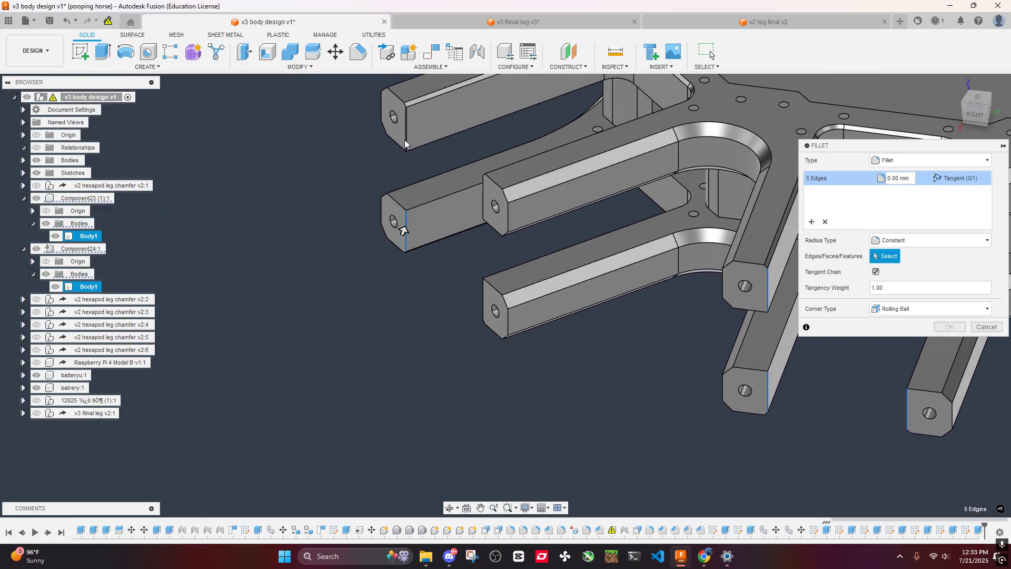
pyautogui.click(404, 139)
pyautogui.scroll(-4, 424, 154)
pyautogui.keyDown('shift'); pyautogui.moveTo(632, 184); pyautogui.dragTo(874, 184, button='middle'); pyautogui.keyUp('shift')
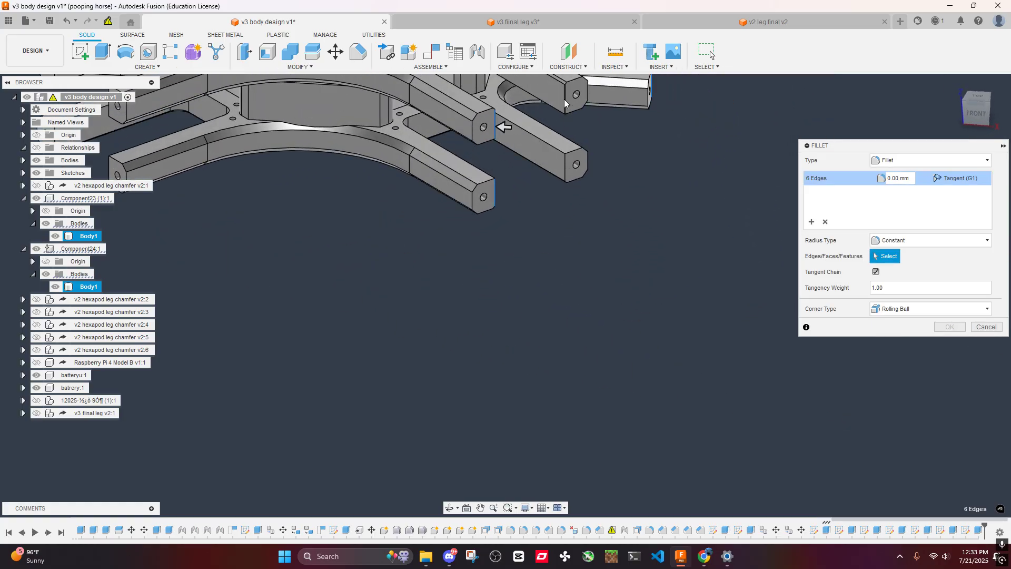
pyautogui.click(564, 99)
pyautogui.click(564, 170)
# - Add the third leg mount's four facing vertical arm-tip edges on both plates to the fillet selection
pyautogui.moveTo(437, 176); pyautogui.dragTo(380, 235, button='middle')
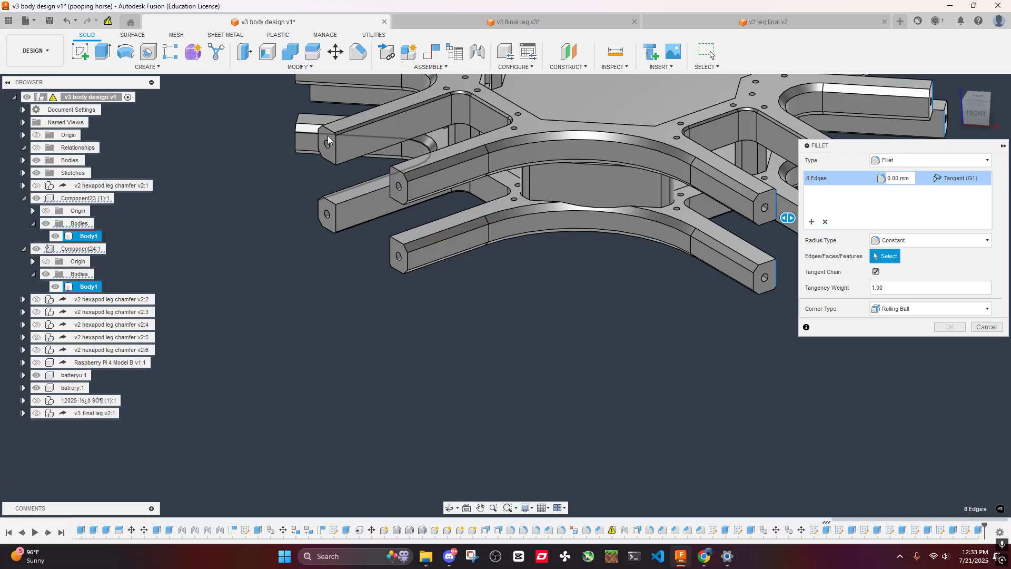
pyautogui.scroll(5, 365, 192)
pyautogui.click(344, 205)
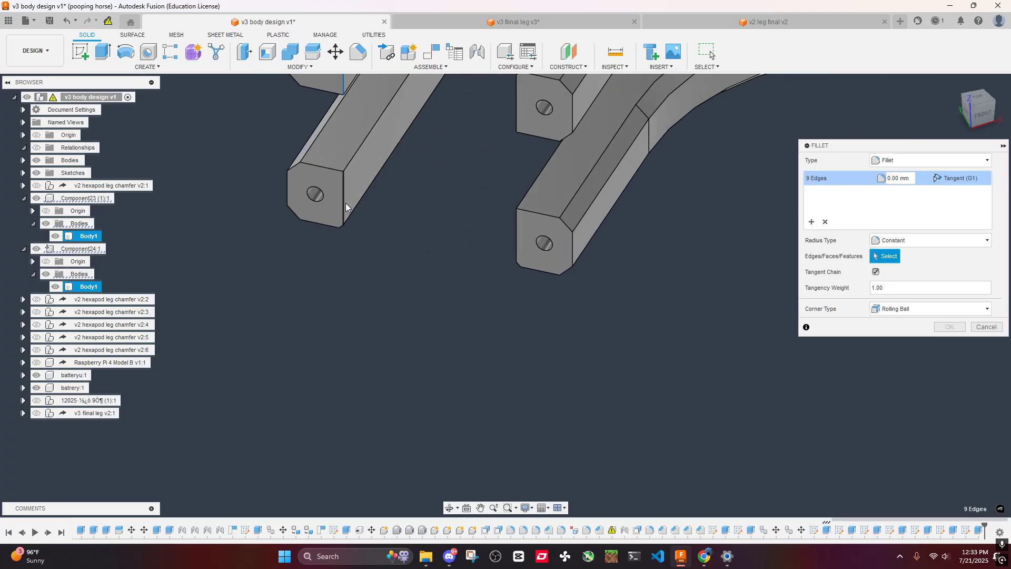
pyautogui.keyDown('shift'); pyautogui.moveTo(415, 191); pyautogui.dragTo(536, 336, button='middle'); pyautogui.keyUp('shift')
pyautogui.click(592, 137)
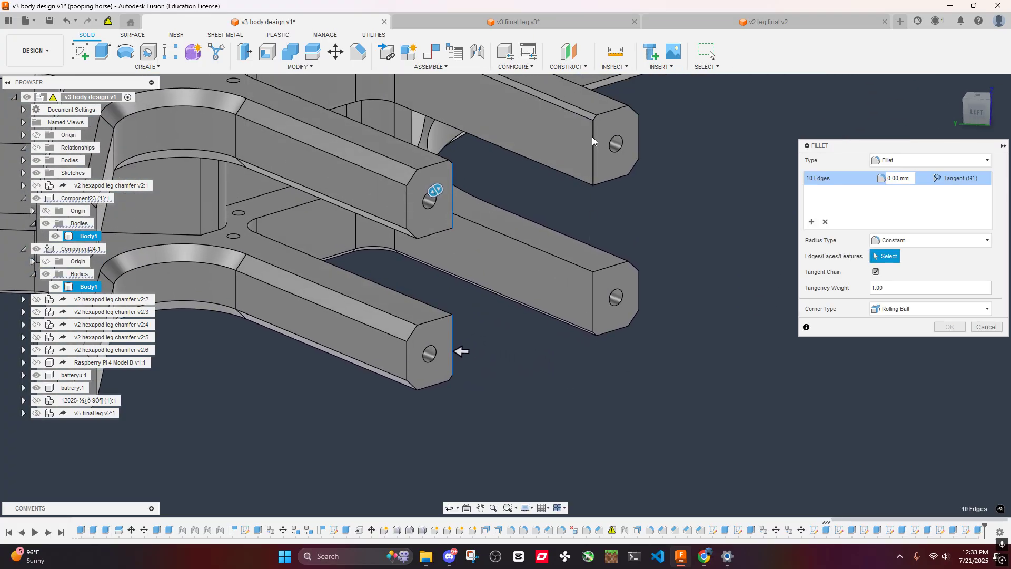
pyautogui.click(592, 302)
# - Add the fourth leg mount's four facing vertical arm-tip edges on both body plates to the fillet selection
pyautogui.scroll(-4, 339, 226)
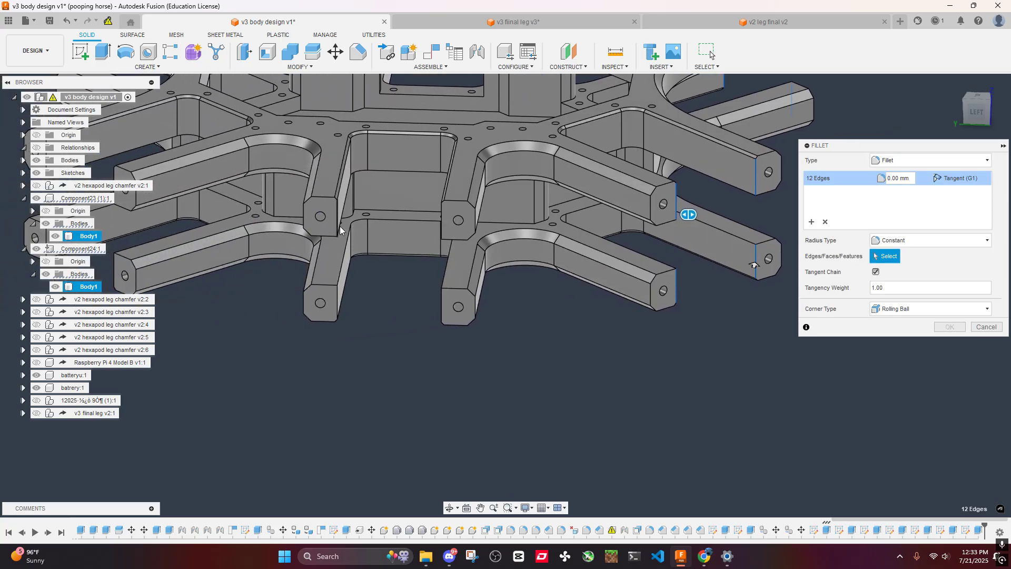
pyautogui.keyDown('shift'); pyautogui.moveTo(339, 230); pyautogui.dragTo(412, 324, button='middle'); pyautogui.keyUp('shift')
pyautogui.click(314, 363)
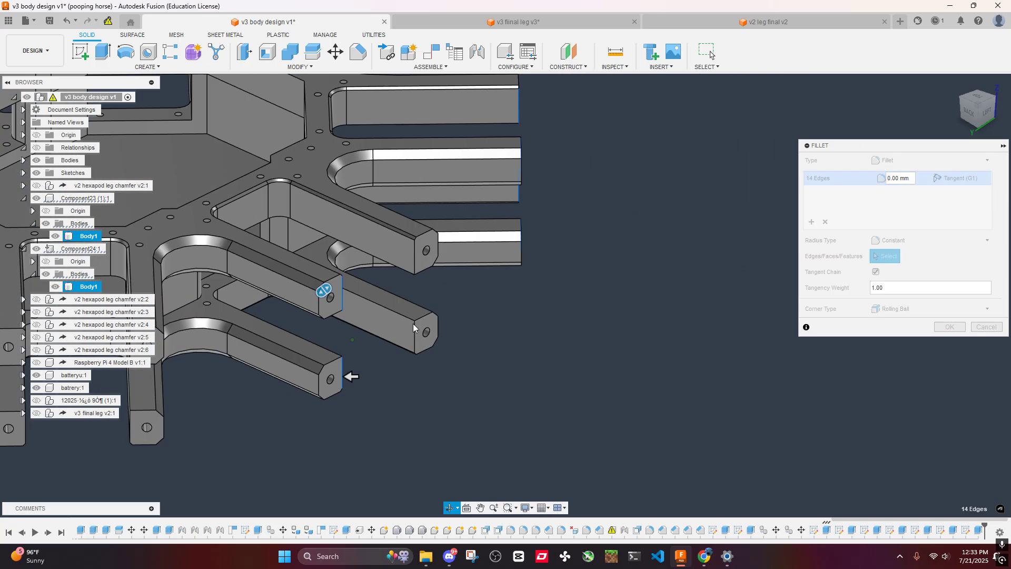
pyautogui.click(412, 254)
pyautogui.click(412, 338)
pyautogui.scroll(-4, 411, 341)
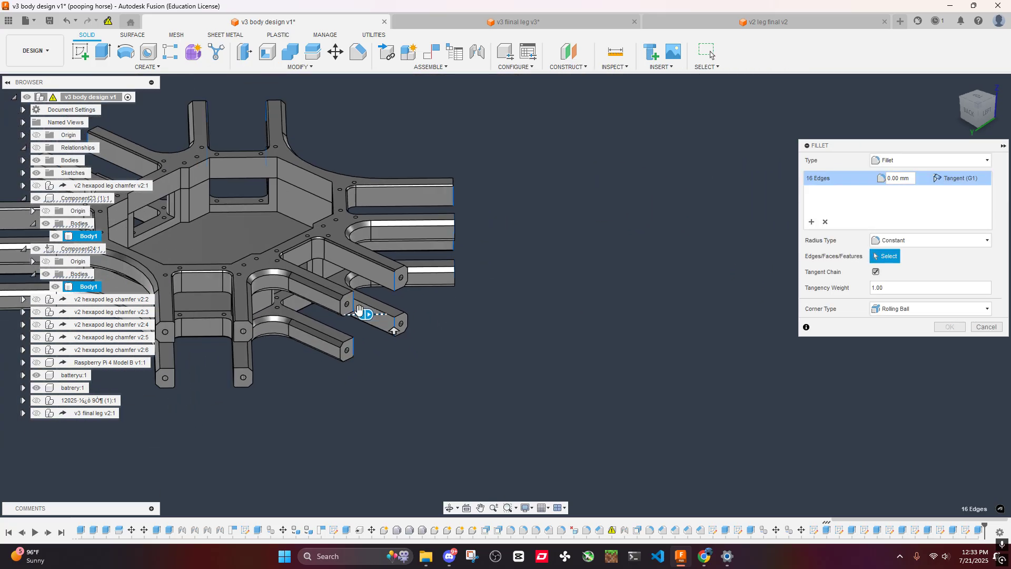
# - Add the fifth leg mount's four facing vertical arm-tip edges on both plates to the fillet selection
pyautogui.scroll(5, 554, 302)
pyautogui.click(501, 294)
pyautogui.keyDown('shift'); pyautogui.moveTo(501, 295); pyautogui.dragTo(555, 300, button='middle'); pyautogui.keyUp('shift')
pyautogui.click(508, 381)
pyautogui.keyDown('shift'); pyautogui.moveTo(508, 381); pyautogui.dragTo(378, 281, button='middle'); pyautogui.keyUp('shift')
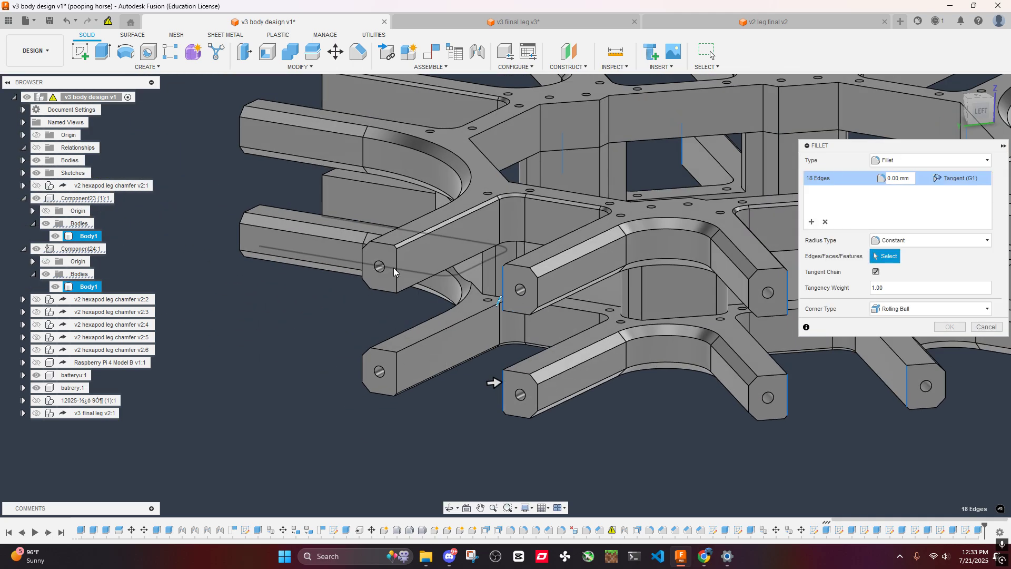
pyautogui.click(396, 268)
pyautogui.click(398, 370)
pyautogui.scroll(-4, 355, 287)
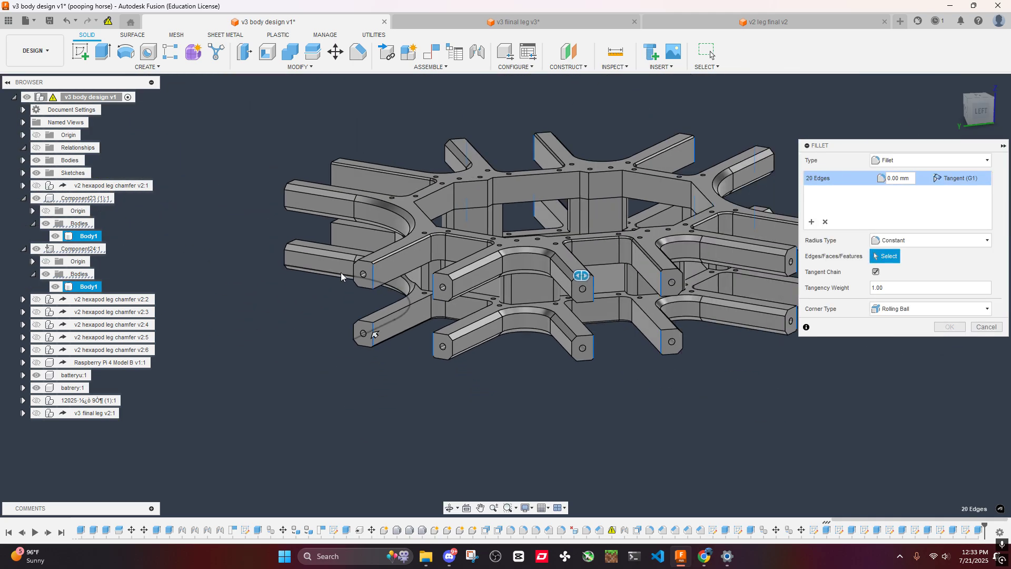
# - Add the last leg mount's four facing vertical arm-tip edges on both plates, completing the 24-edge fillet selection
pyautogui.keyDown('shift'); pyautogui.moveTo(340, 273); pyautogui.dragTo(738, 421, button='middle'); pyautogui.keyUp('shift')
pyautogui.scroll(5, 737, 421)
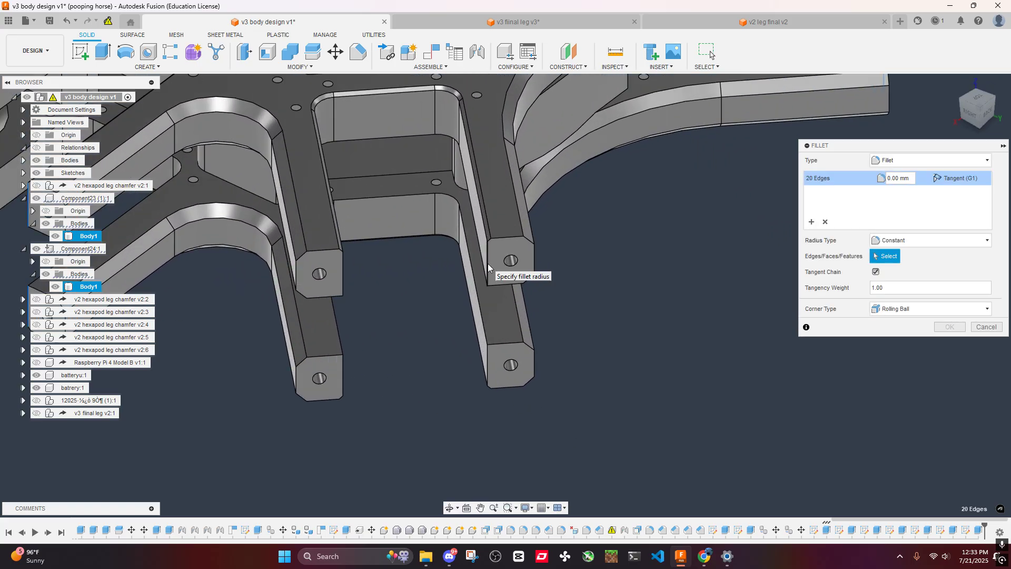
pyautogui.click(487, 264)
pyautogui.keyDown('shift'); pyautogui.moveTo(464, 325); pyautogui.dragTo(444, 272, button='middle'); pyautogui.keyUp('shift')
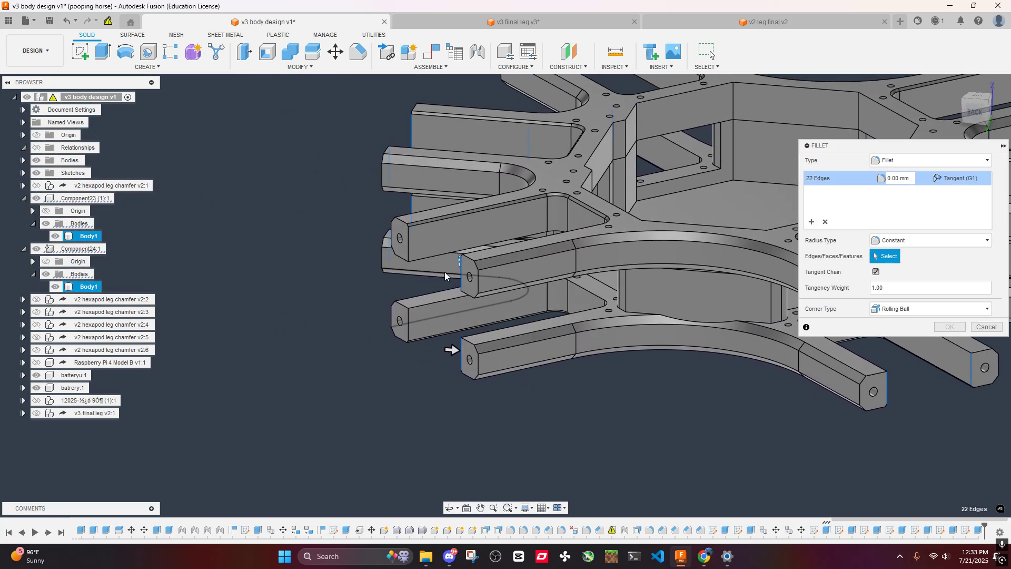
pyautogui.click(407, 246)
pyautogui.click(411, 325)
# - Apply a 5 mm fillet radius to the 24 selected arm-tip edges
pyautogui.keyDown('shift'); pyautogui.moveTo(411, 305); pyautogui.dragTo(412, 156, button='middle'); pyautogui.keyUp('shift')
pyautogui.keyDown('shift'); pyautogui.moveTo(631, 217); pyautogui.dragTo(390, 226, button='middle'); pyautogui.keyUp('shift')
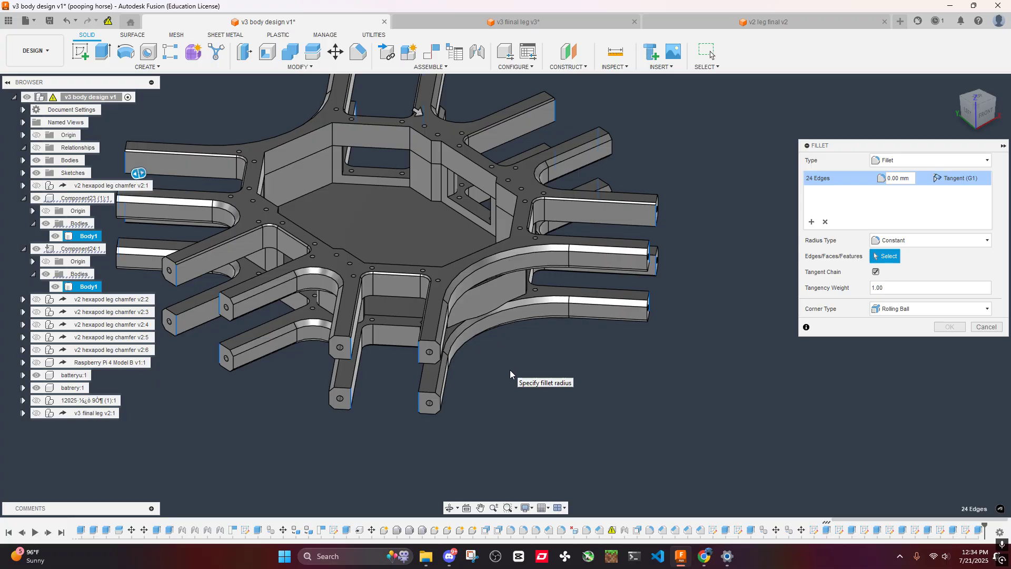
pyautogui.scroll(-3, 509, 370)
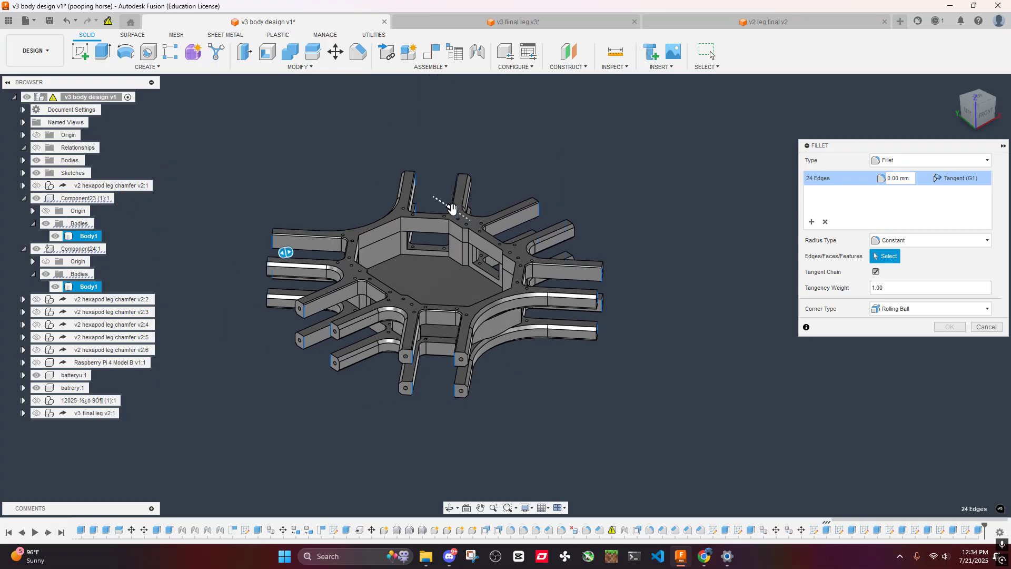
pyautogui.moveTo(451, 208); pyautogui.dragTo(459, 211)
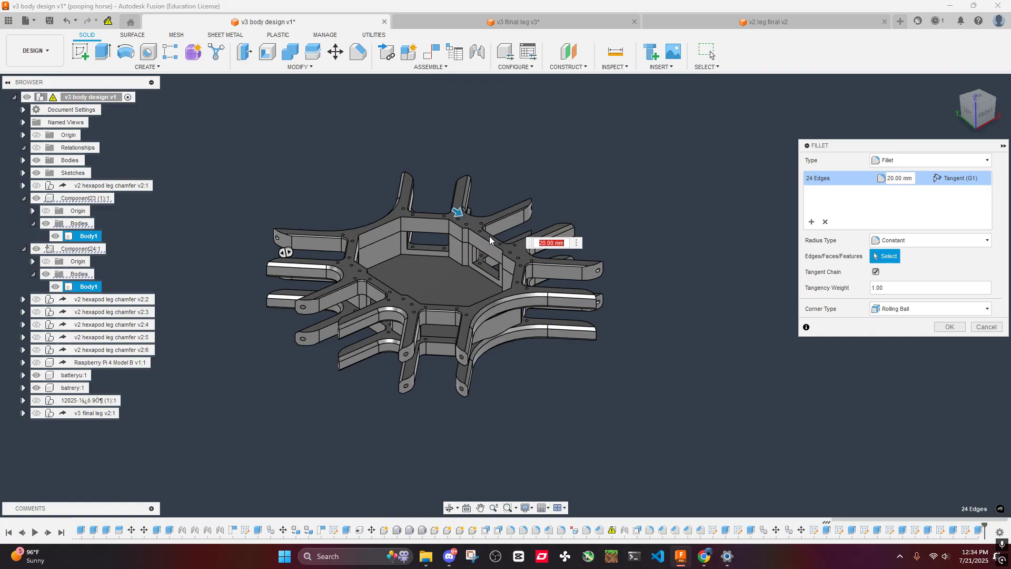
pyautogui.write('5')
pyautogui.scroll(8, 534, 383)
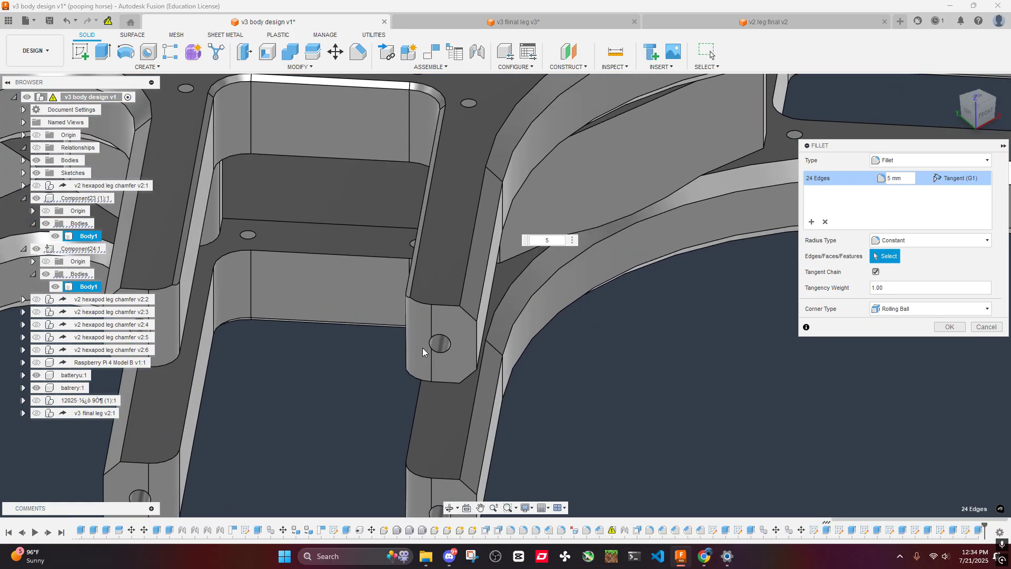
pyautogui.scroll(-10, 550, 362)
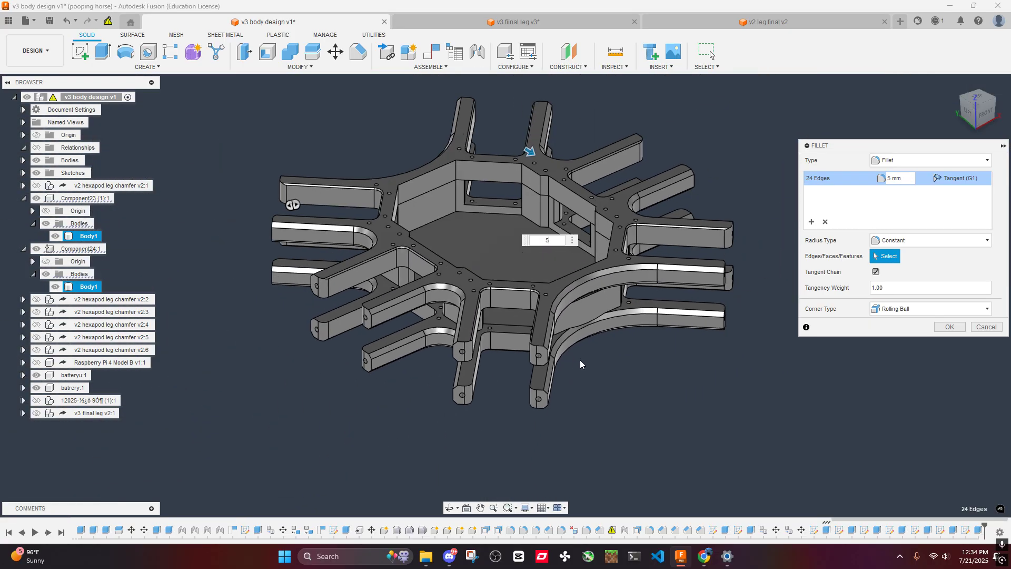
pyautogui.click(942, 328)
# - Examine the filleted arm tips and the v3 leg's side block in its own document, and return to the body design
pyautogui.keyDown('shift'); pyautogui.moveTo(574, 347); pyautogui.dragTo(600, 329, button='middle'); pyautogui.keyUp('shift')
pyautogui.scroll(9, 686, 370)
pyautogui.scroll(-10, 581, 349)
pyautogui.keyDown('shift'); pyautogui.moveTo(568, 361); pyautogui.dragTo(643, 336, button='middle'); pyautogui.keyUp('shift')
pyautogui.click(457, 21)
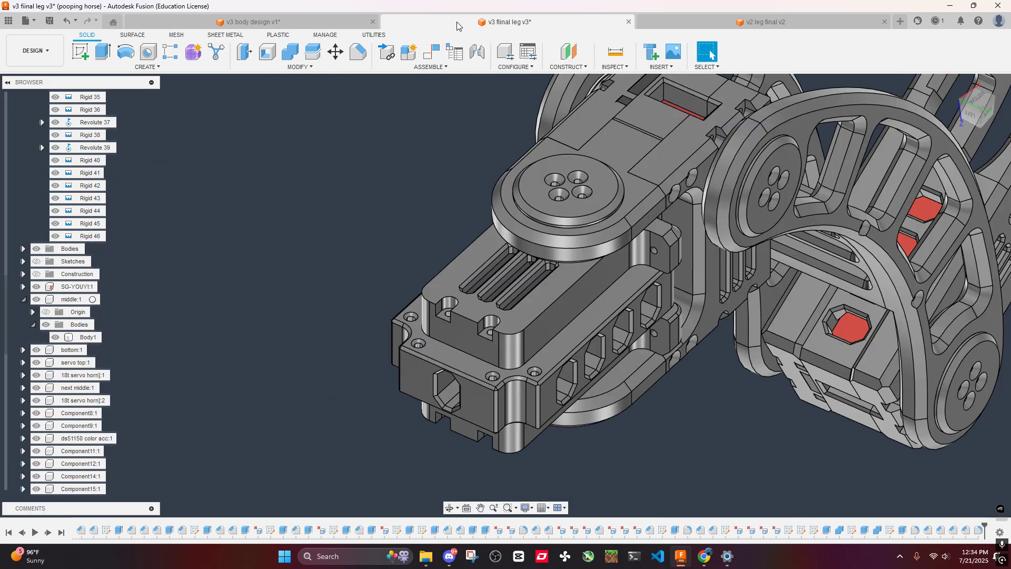
pyautogui.moveTo(630, 306)
pyautogui.keyDown('shift'); pyautogui.mouseDown(button='middle')
pyautogui.moveTo(643, 227)
pyautogui.moveTo(710, 54)
pyautogui.moveTo(670, 196)
pyautogui.mouseUp(button='middle'); pyautogui.keyUp('shift')
pyautogui.scroll(-4, 639, 231)
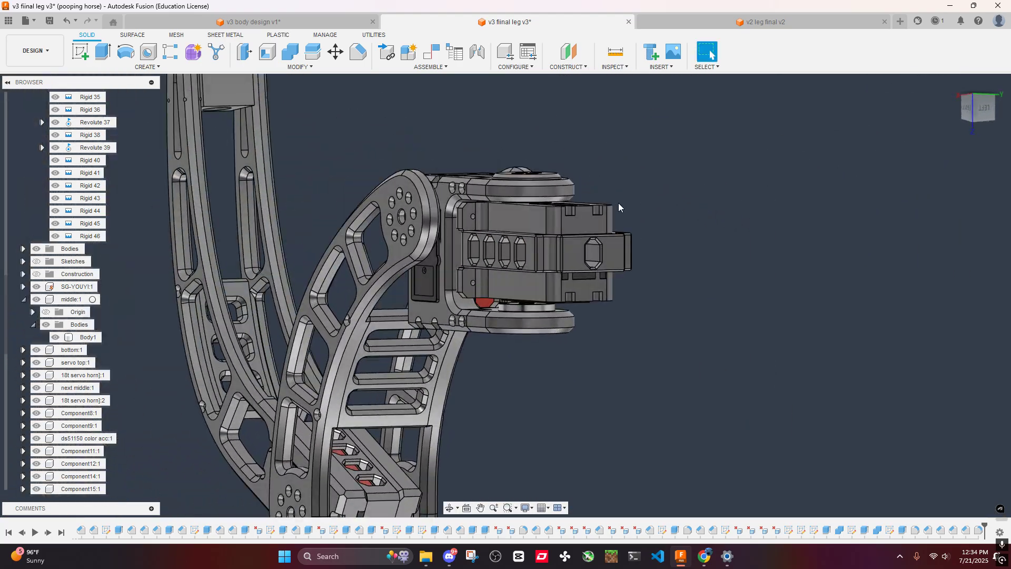
pyautogui.keyDown('shift'); pyautogui.moveTo(418, 200); pyautogui.dragTo(444, 170, button='middle'); pyautogui.keyUp('shift')
pyautogui.moveTo(390, 124); pyautogui.dragTo(450, 132, button='middle')
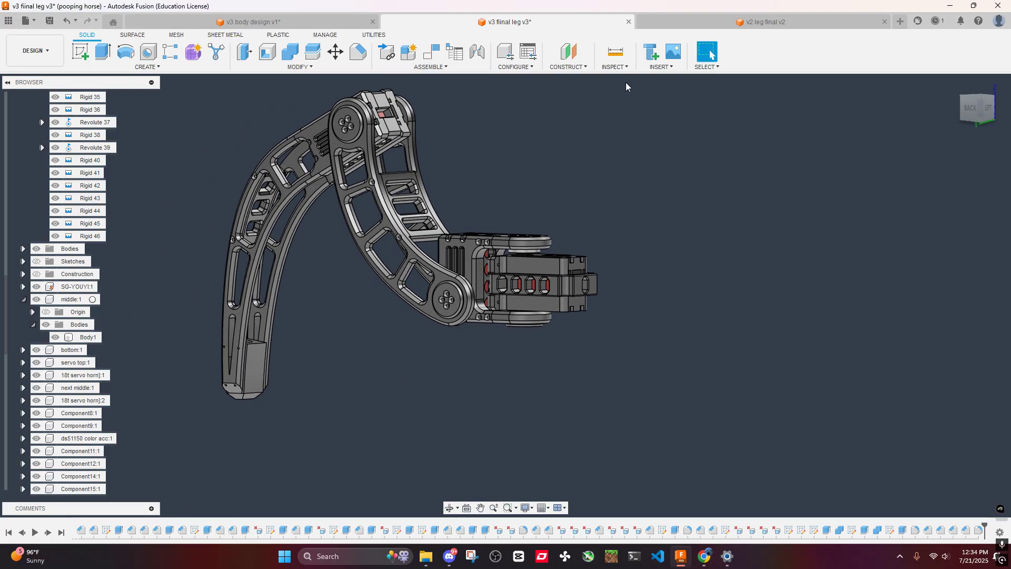
pyautogui.click(295, 24)
# - Derive the complete v3 fiinal leg design into the body design and inspect its mounting block beside the arms
pyautogui.click(618, 67)
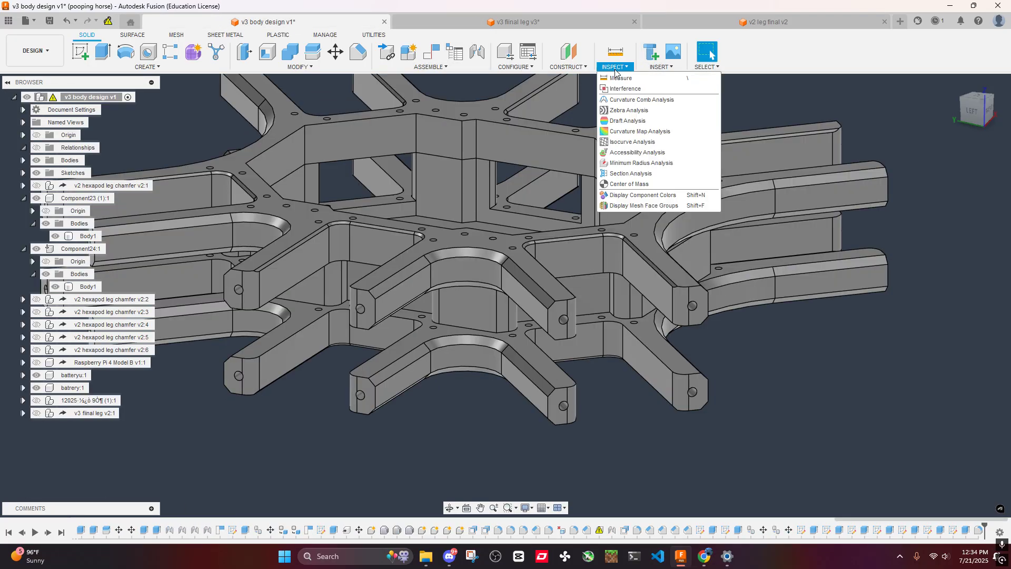
pyautogui.moveTo(526, 68)
pyautogui.moveTo(481, 70)
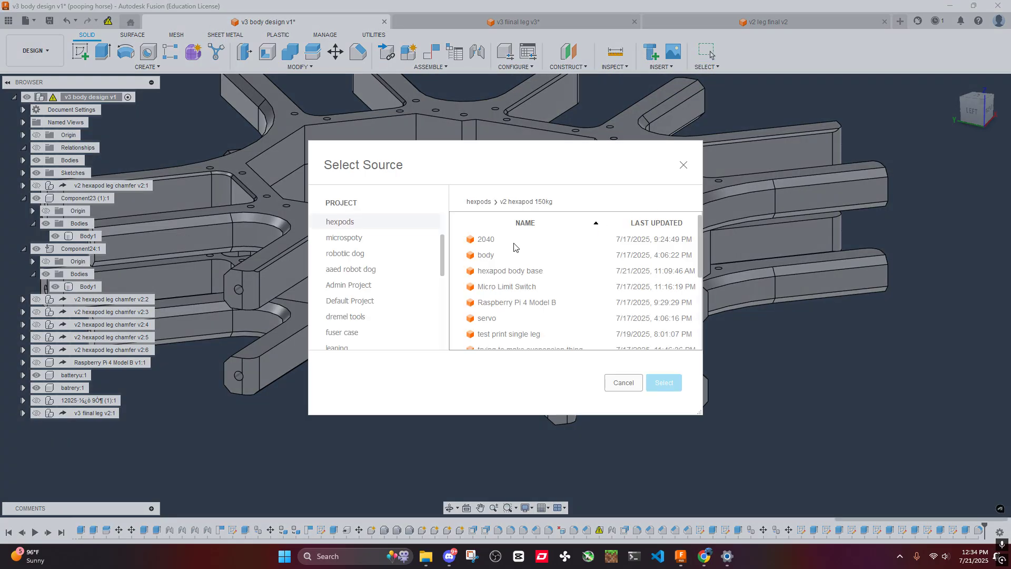
pyautogui.scroll(-3, 514, 247)
pyautogui.click(522, 343)
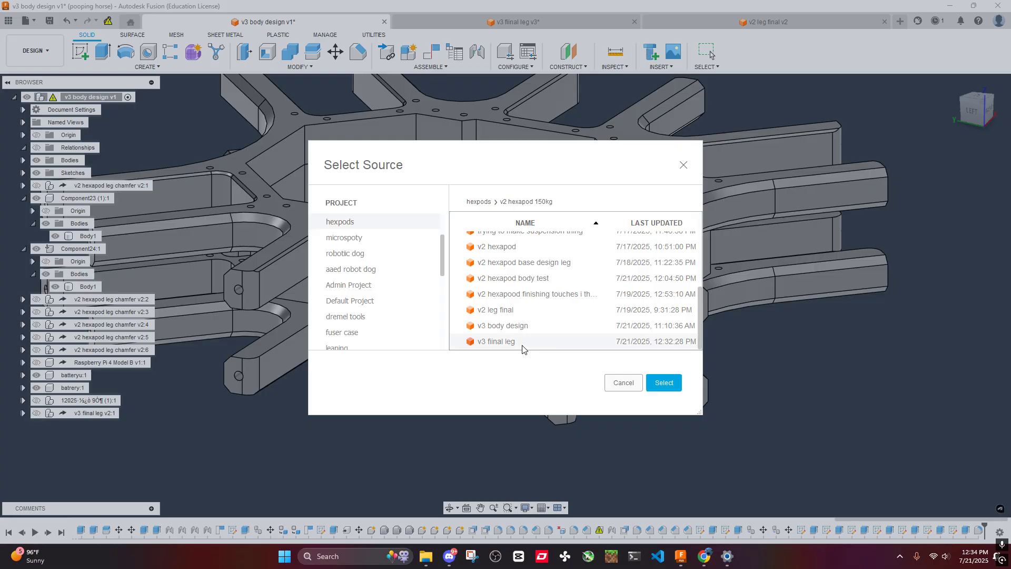
pyautogui.click(661, 387)
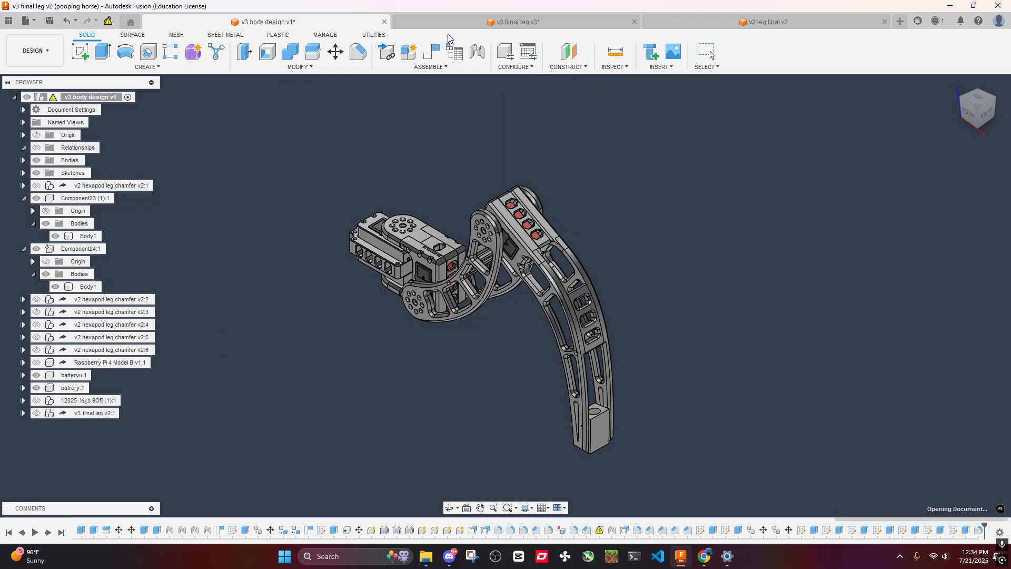
pyautogui.click(90, 98)
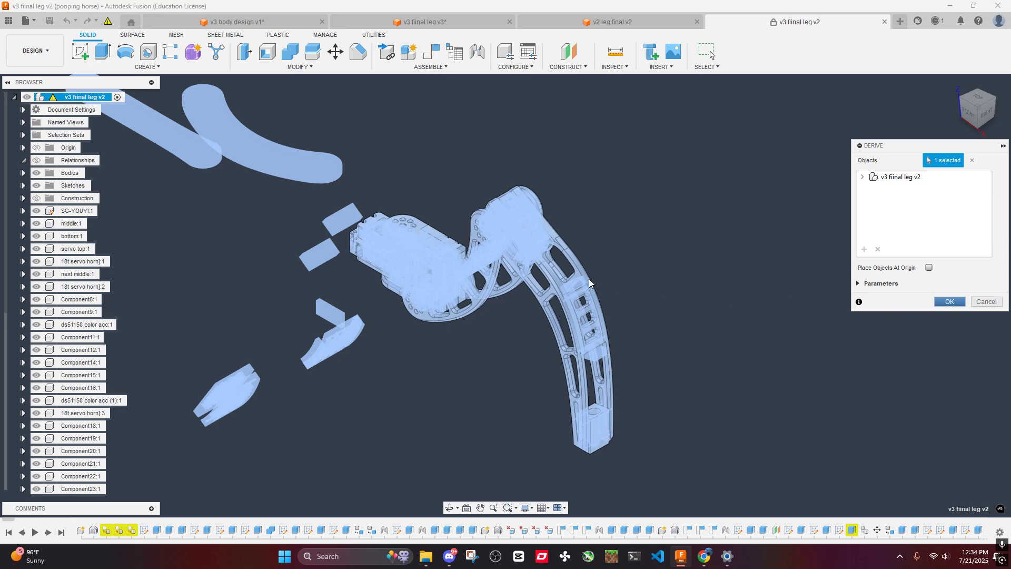
pyautogui.press('Return')
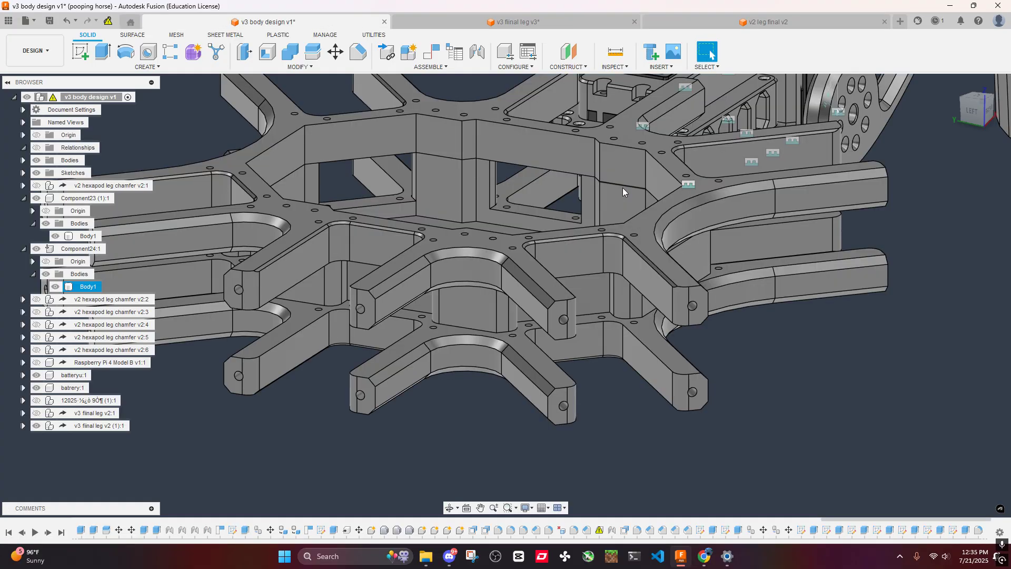
pyautogui.scroll(2, 764, 176)
pyautogui.keyDown('shift'); pyautogui.moveTo(764, 176); pyautogui.dragTo(604, 233, button='middle'); pyautogui.keyUp('shift')
pyautogui.scroll(4, 497, 198)
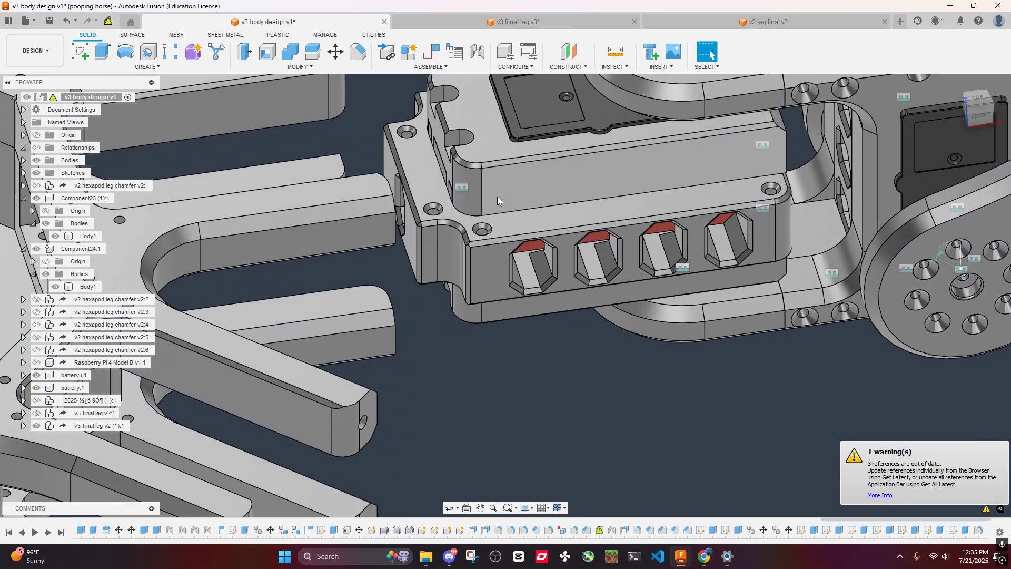
pyautogui.scroll(-6, 501, 200)
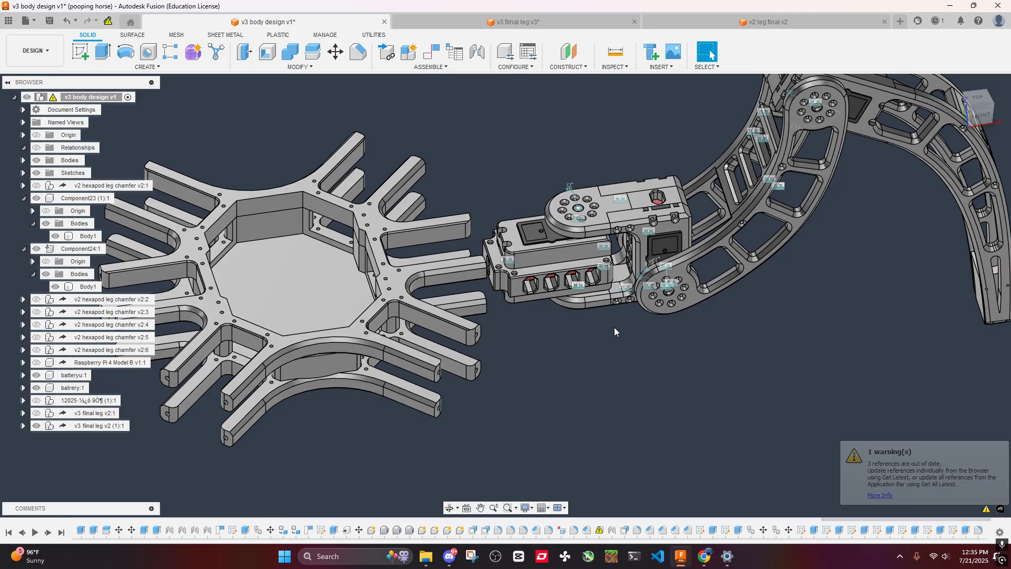
# - Undo the derived leg insertion while keeping the arm-tip fillet
pyautogui.hotkey('ctrl', 'z')
pyautogui.hotkey('ctrl', 'z')
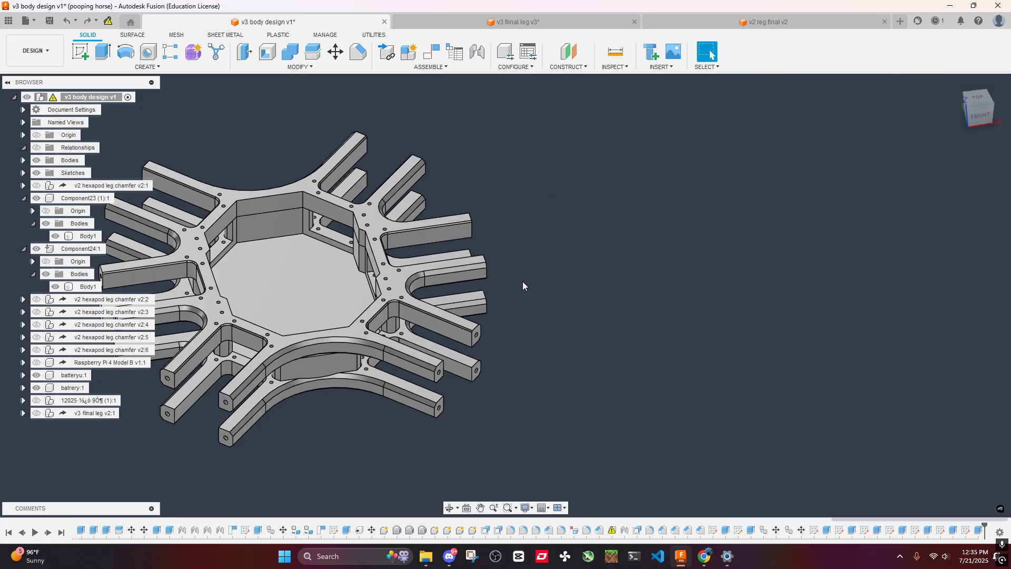
pyautogui.hotkey('ctrl', 'y')
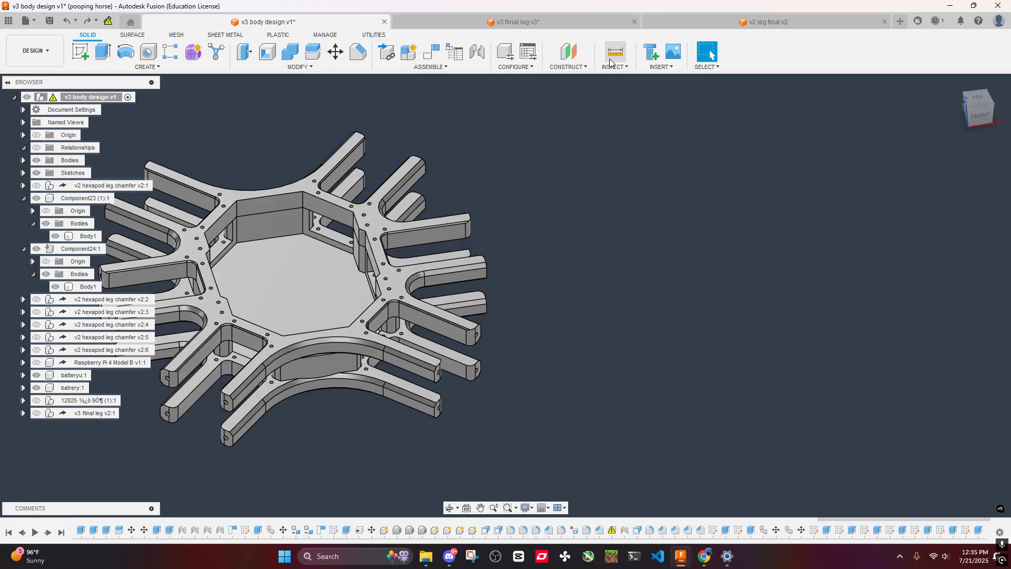
pyautogui.click(519, 66)
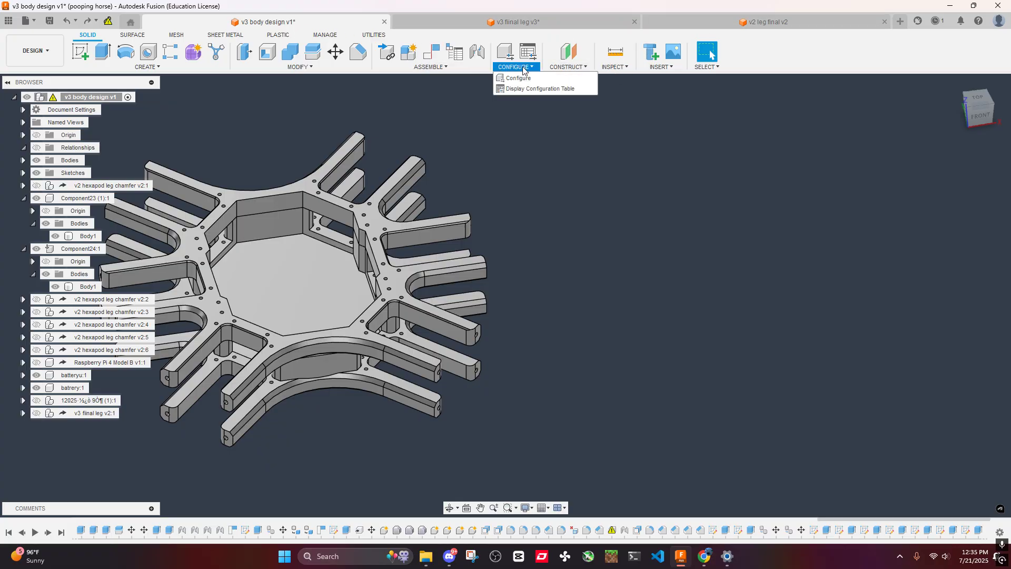
pyautogui.moveTo(568, 67)
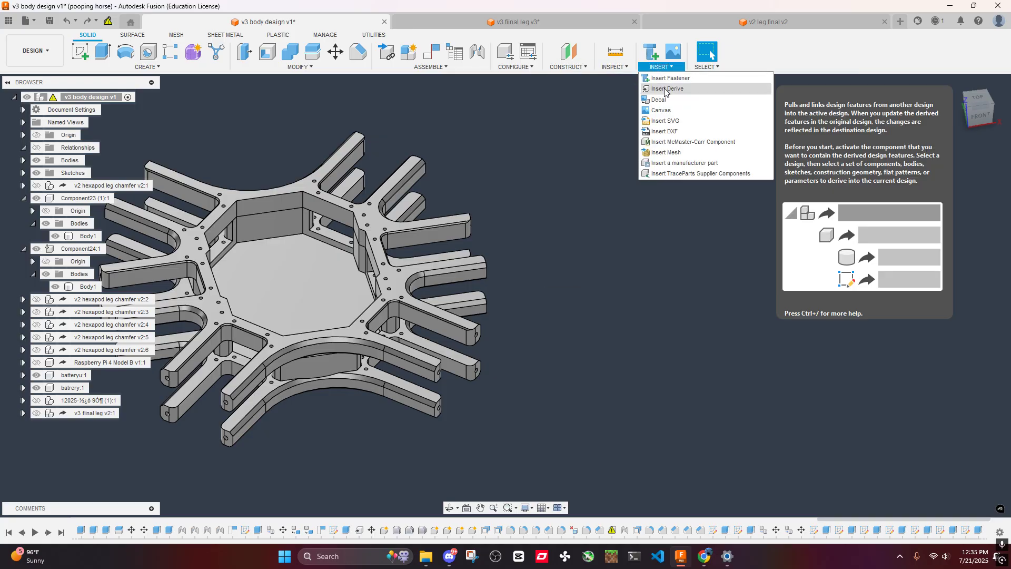
pyautogui.click(658, 90)
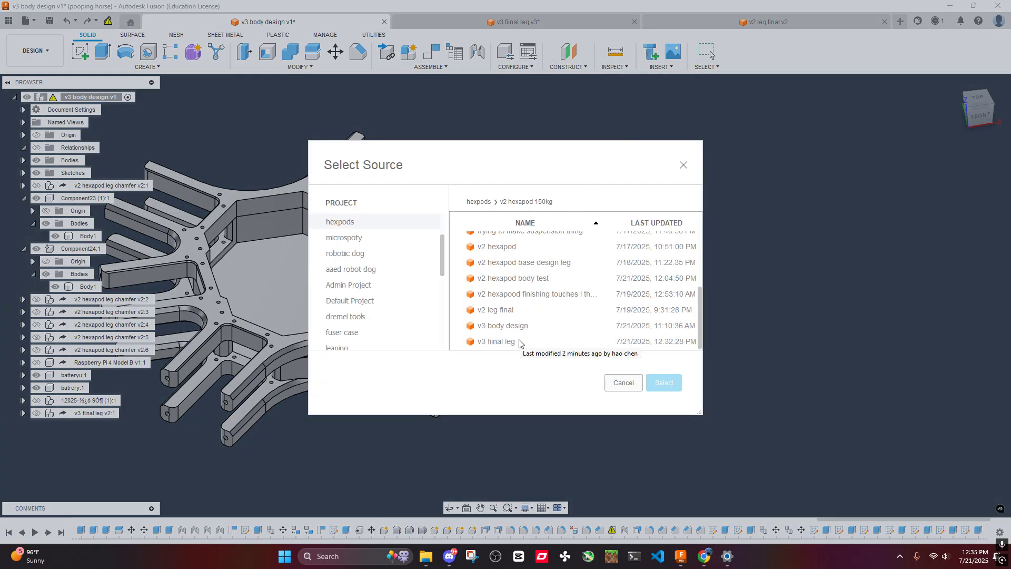
pyautogui.click(506, 341)
pyautogui.click(663, 383)
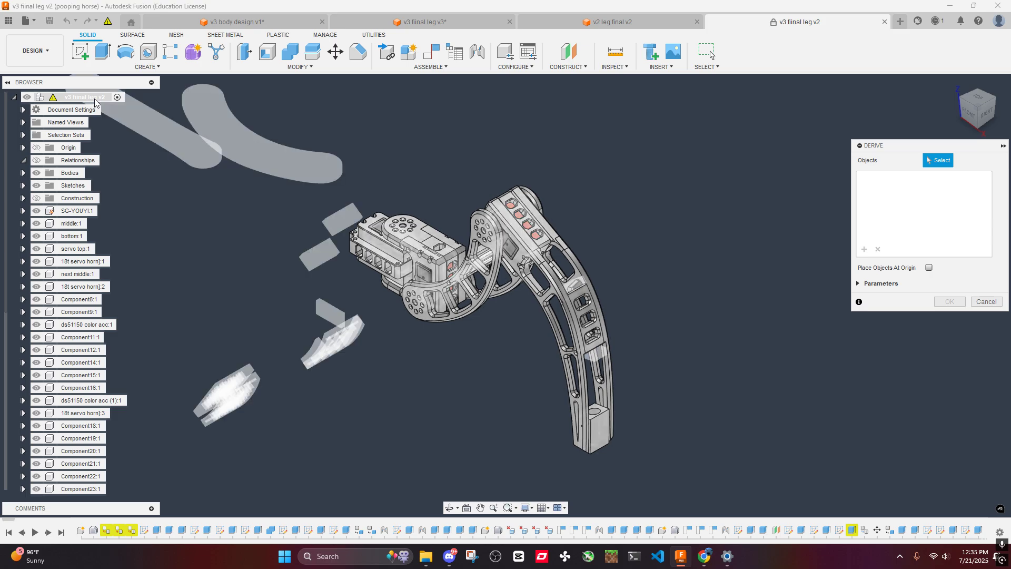
pyautogui.scroll(5, 350, 257)
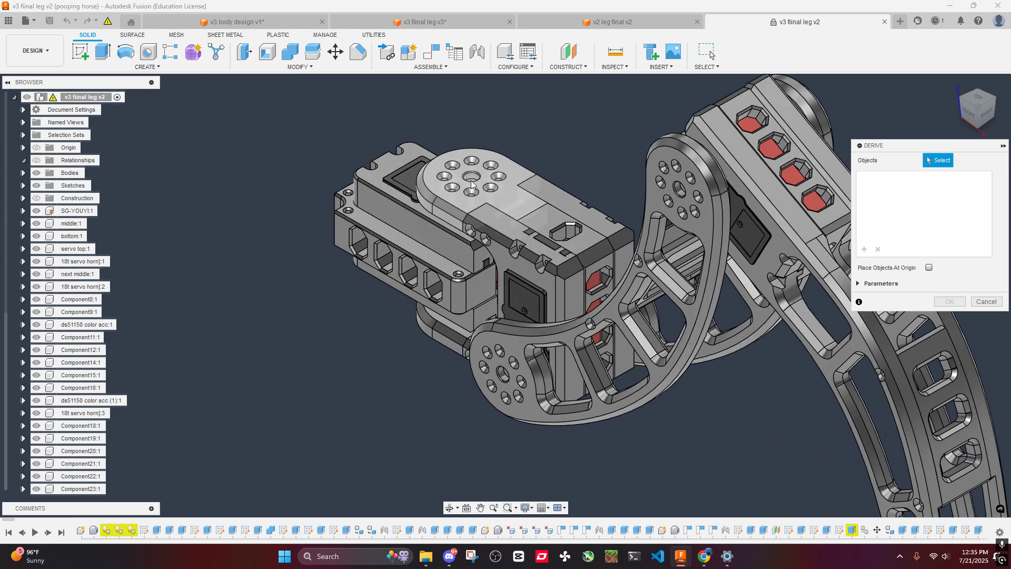
pyautogui.keyDown('shift'); pyautogui.moveTo(468, 168); pyautogui.dragTo(537, 182, button='middle'); pyautogui.keyUp('shift')
pyautogui.scroll(4, 437, 198)
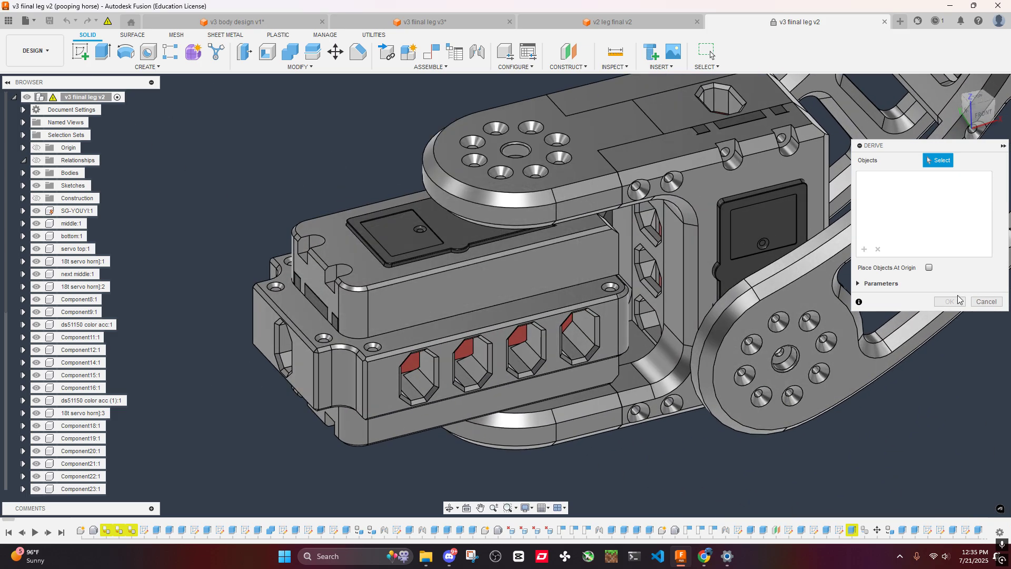
pyautogui.click(986, 303)
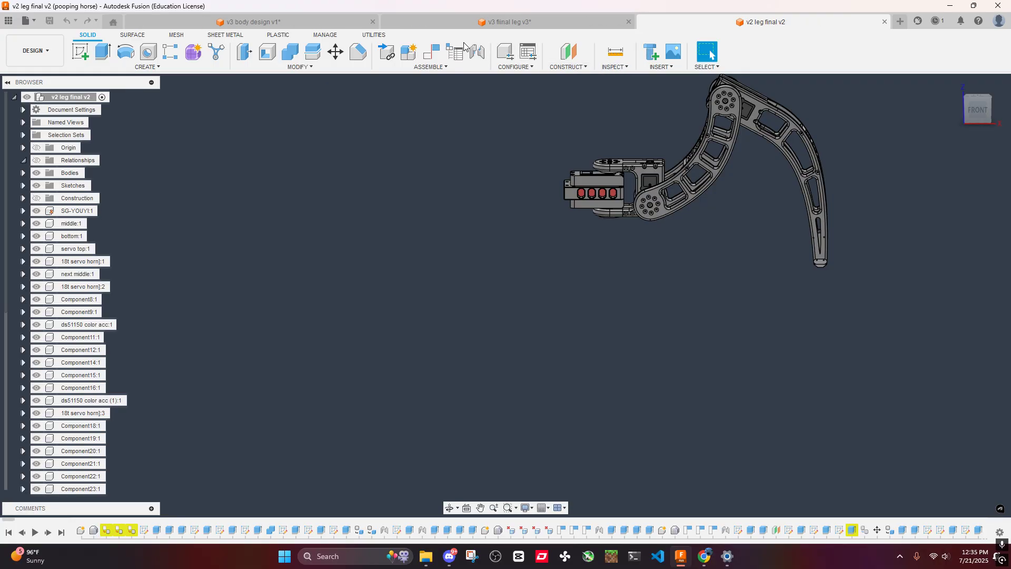
# - Switch to the v3 fiinal leg document and save its changes as a new version
pyautogui.click(515, 24)
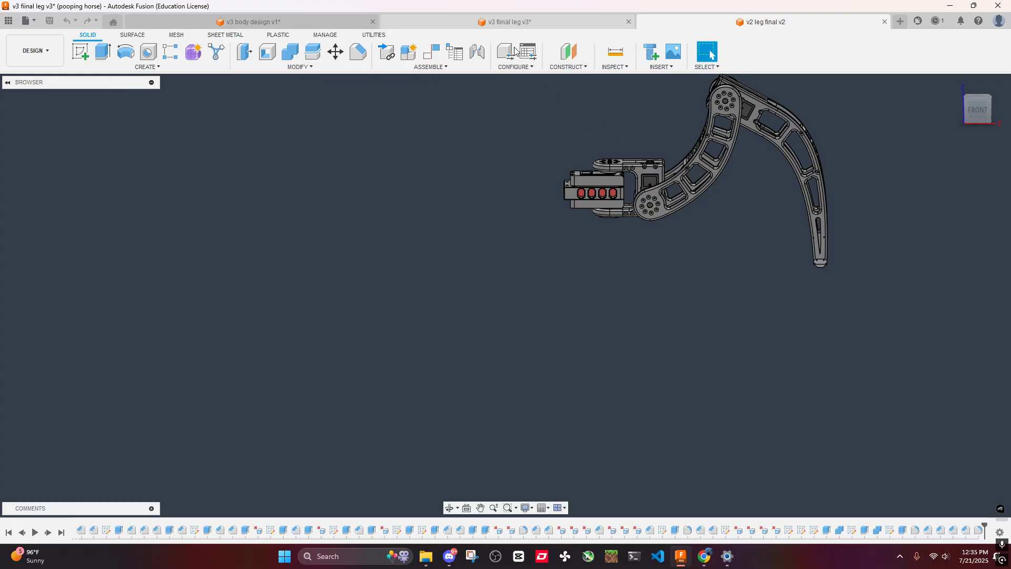
pyautogui.scroll(4, 445, 189)
pyautogui.keyDown('shift'); pyautogui.moveTo(445, 198); pyautogui.dragTo(474, 221, button='middle'); pyautogui.keyUp('shift')
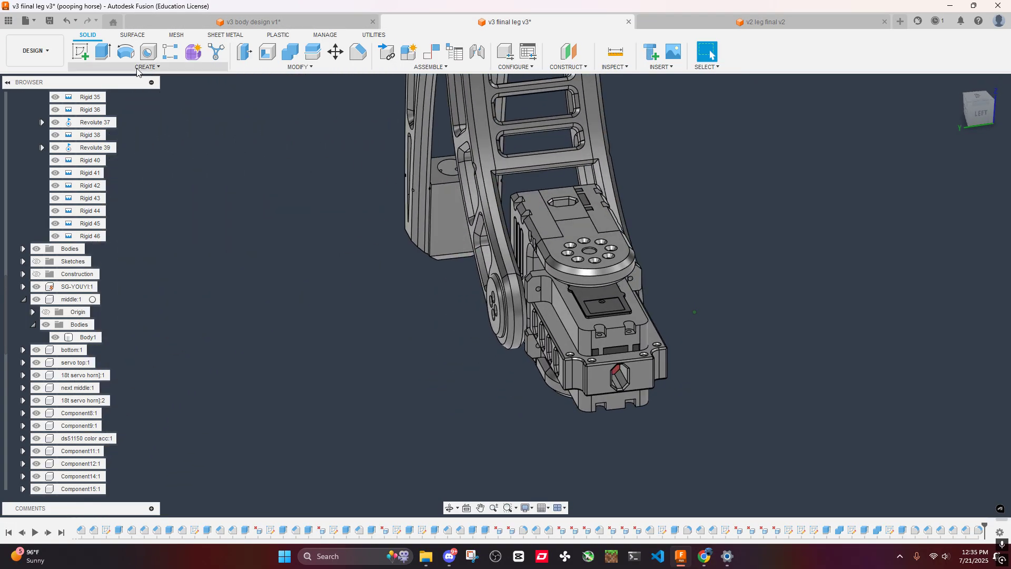
pyautogui.click(25, 21)
pyautogui.click(37, 120)
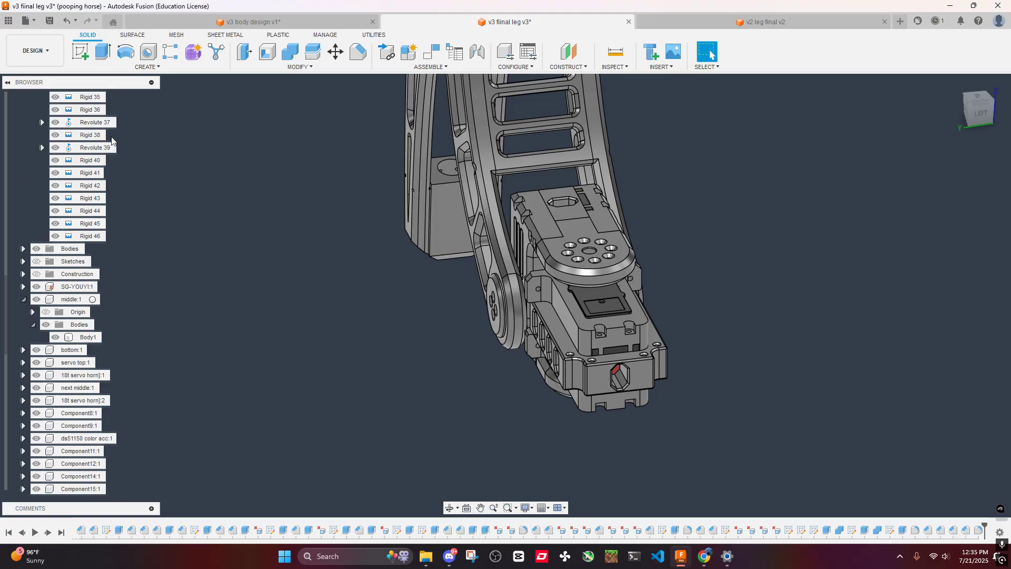
pyautogui.click(499, 298)
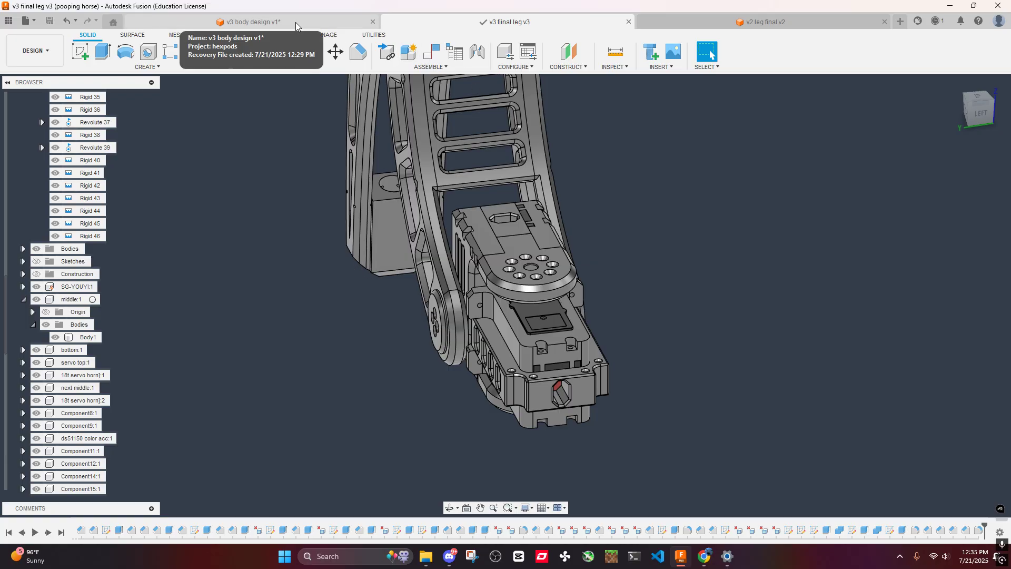
# - Try to derive the newly saved v3 fiinal leg from the v2 hexapod 150kg folder into the body design
pyautogui.click(254, 22)
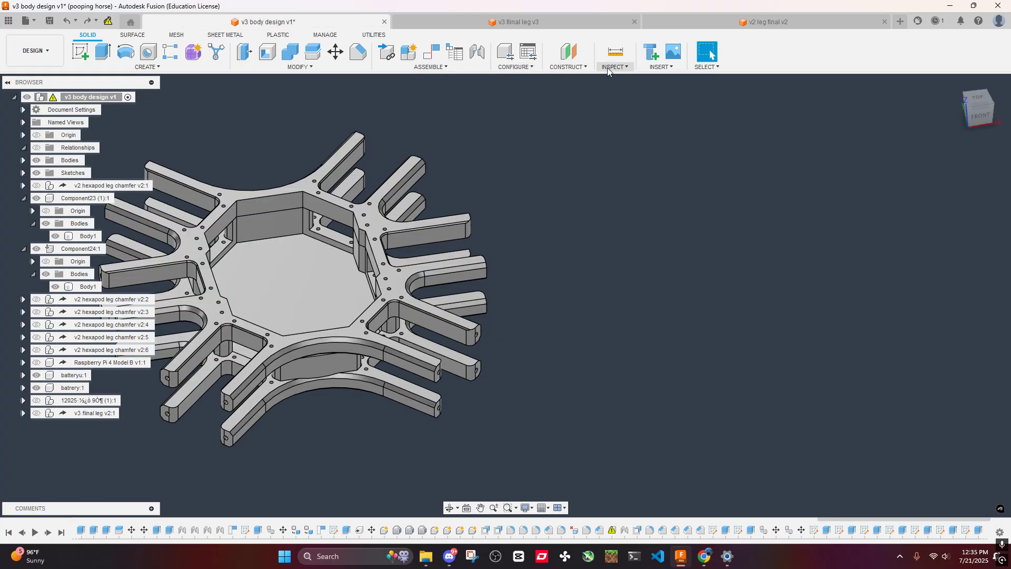
pyautogui.click(660, 67)
pyautogui.click(666, 89)
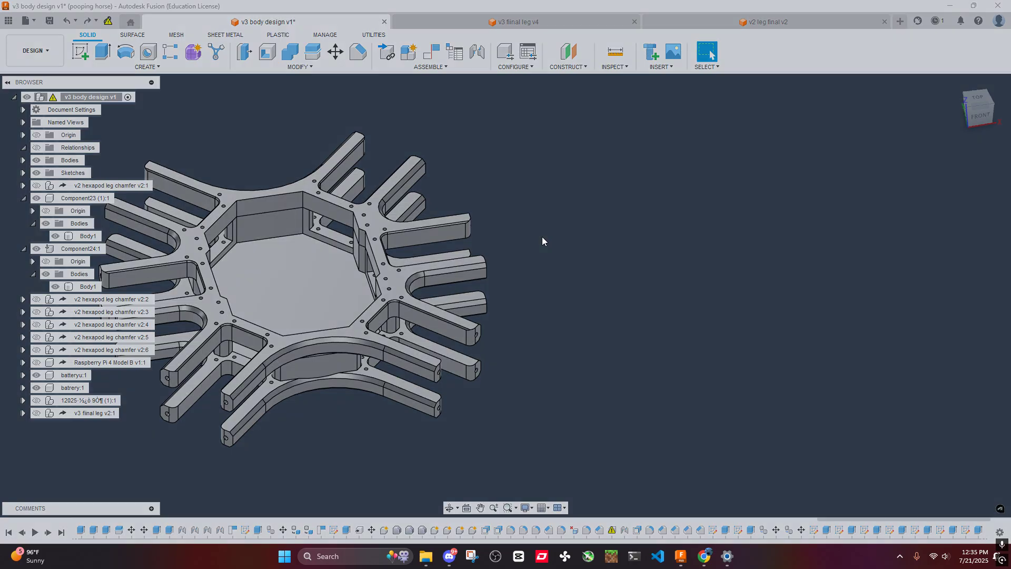
pyautogui.scroll(-5, 522, 305)
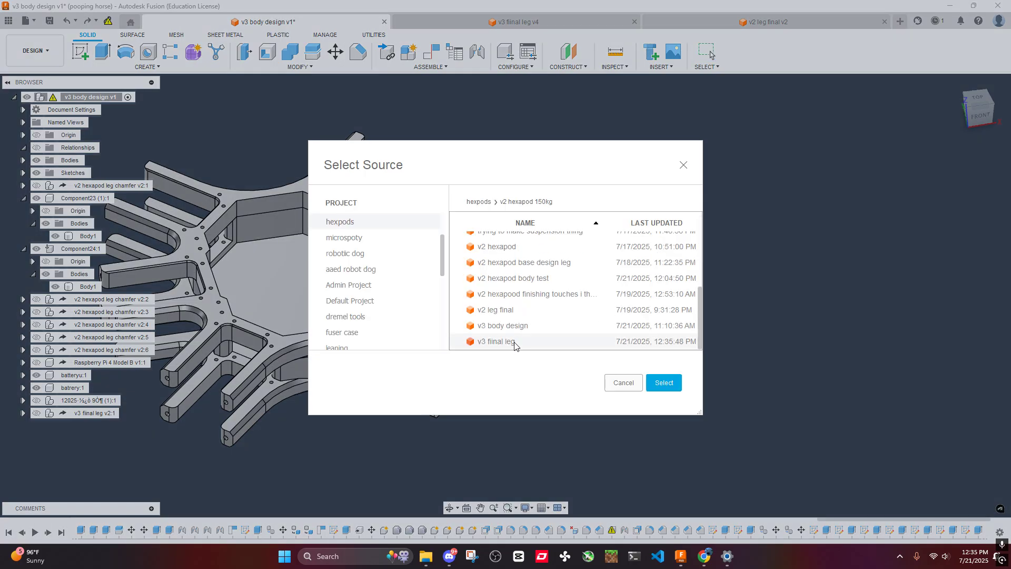
pyautogui.click(663, 383)
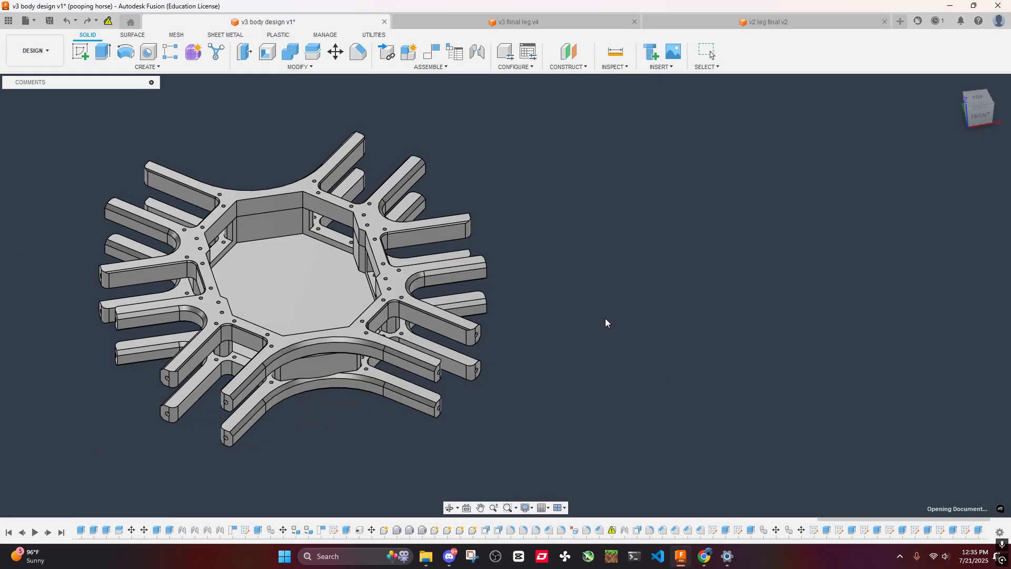
pyautogui.keyDown('shift'); pyautogui.moveTo(394, 276); pyautogui.dragTo(319, 300, button='middle'); pyautogui.keyUp('shift')
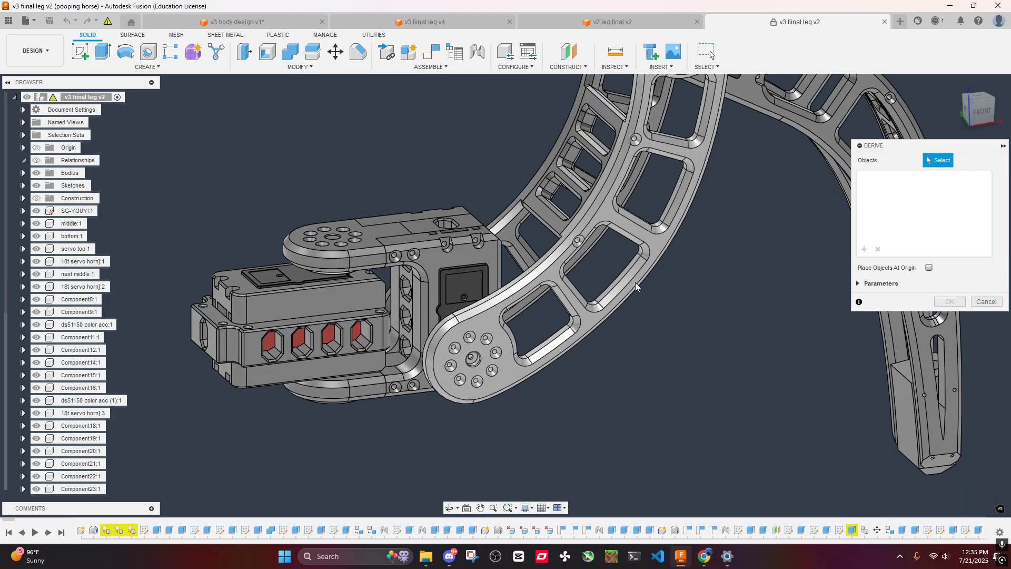
pyautogui.click(989, 306)
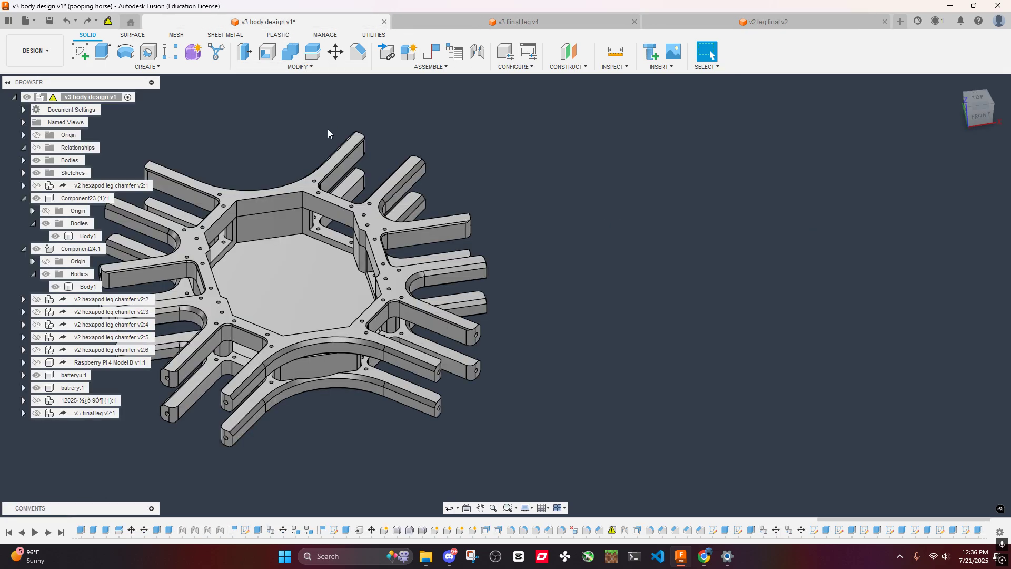
# - Compare the servo mount in the v3 fiinal leg with the v2 leg final, and check the saved files in the project folder
pyautogui.click(506, 22)
pyautogui.keyDown('shift'); pyautogui.moveTo(467, 182); pyautogui.dragTo(495, 195, button='middle'); pyautogui.keyUp('shift')
pyautogui.scroll(4, 627, 239)
pyautogui.keyDown('shift'); pyautogui.moveTo(626, 240); pyautogui.dragTo(582, 308, button='middle'); pyautogui.keyUp('shift')
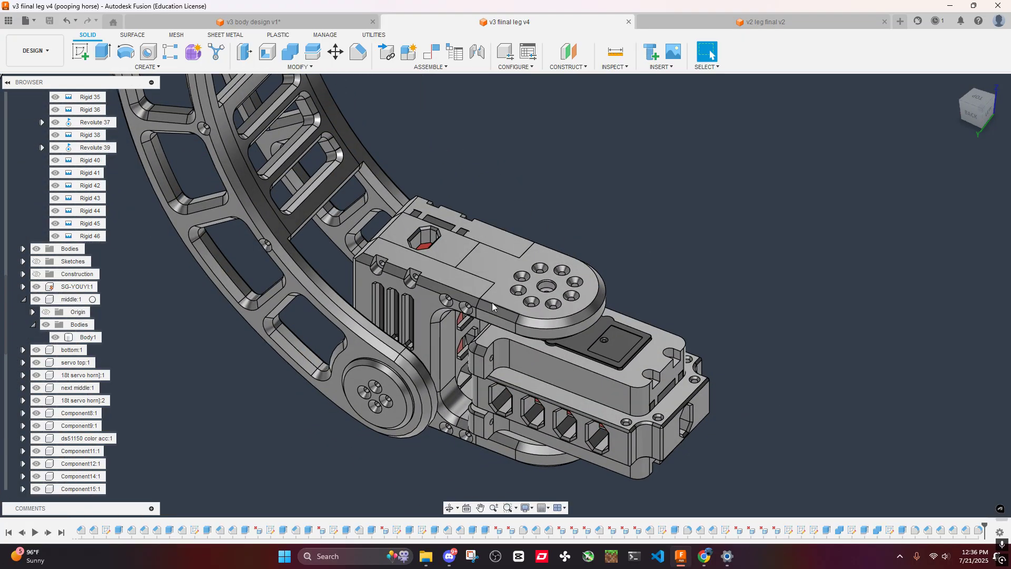
pyautogui.click(9, 21)
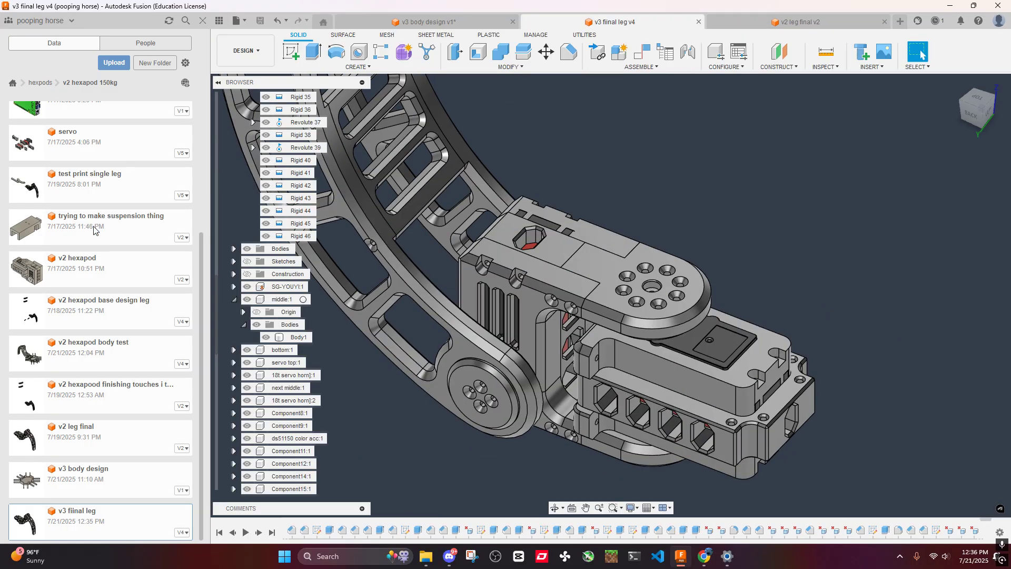
pyautogui.click(800, 21)
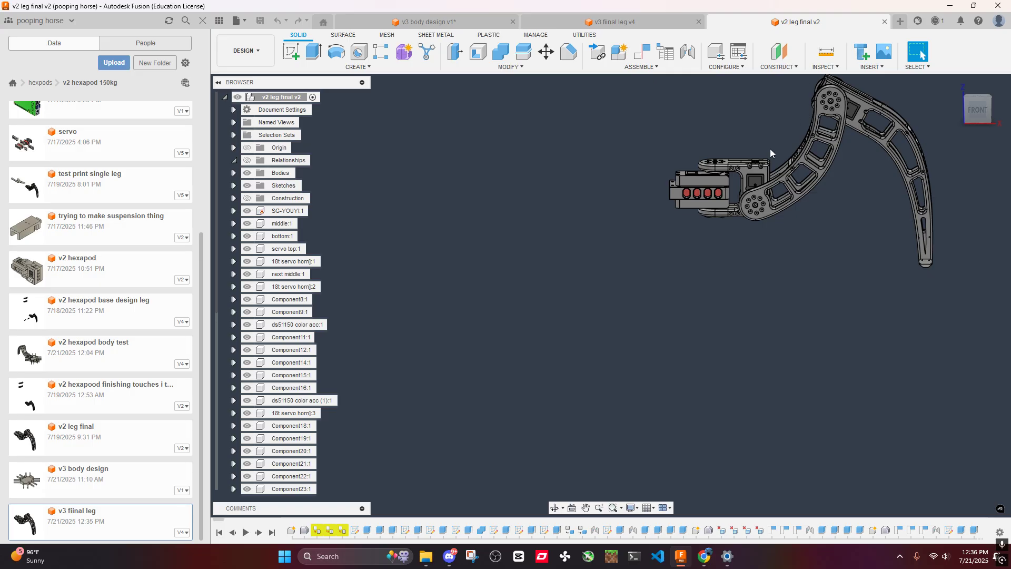
pyautogui.scroll(3, 569, 334)
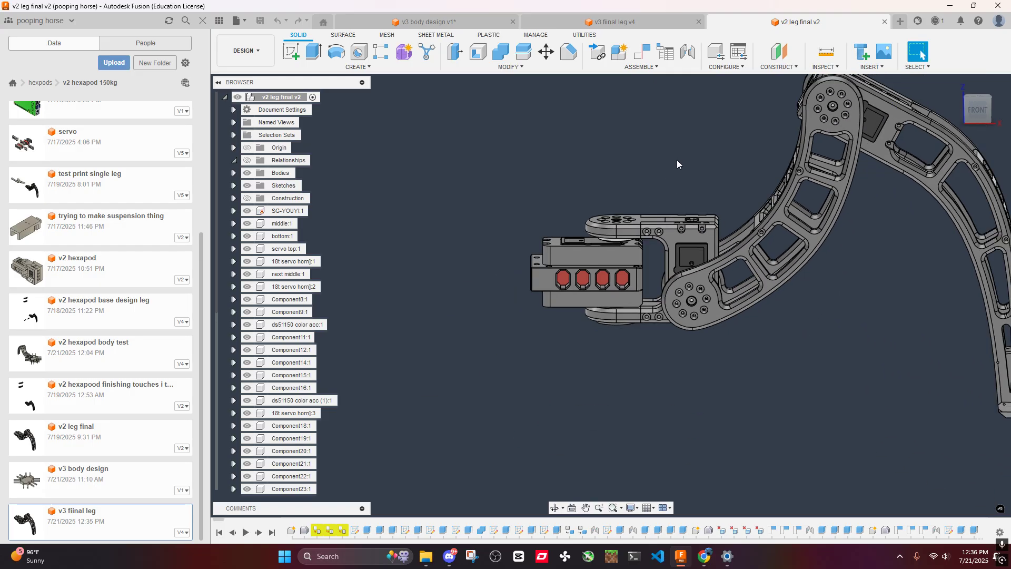
pyautogui.click(611, 22)
pyautogui.click(236, 21)
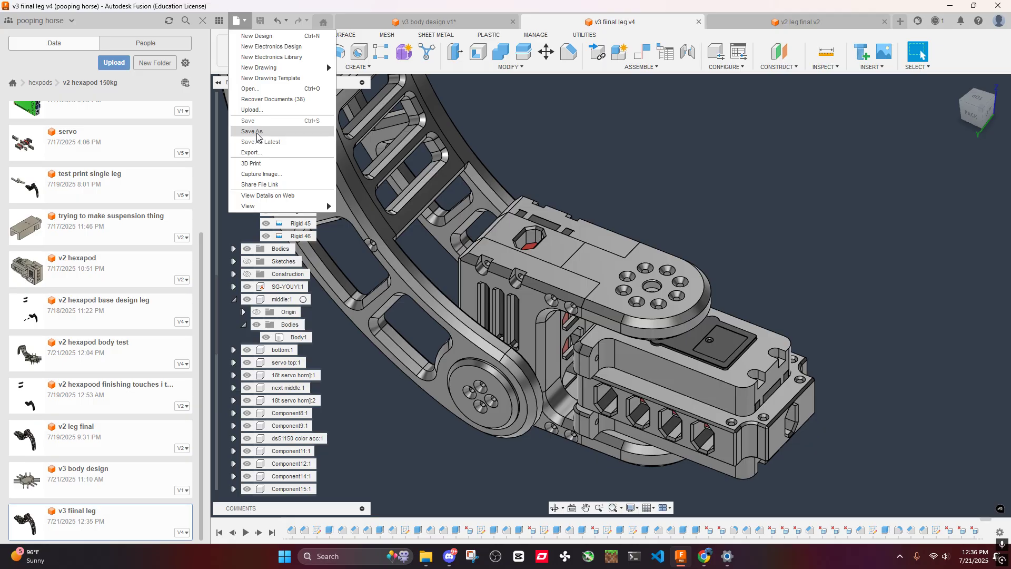
pyautogui.click(540, 131)
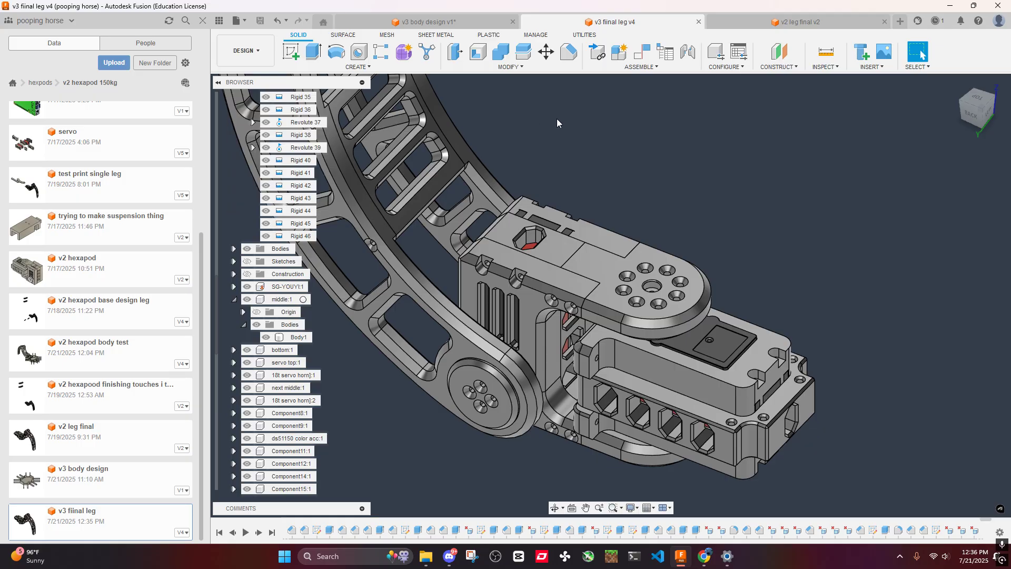
# - Show the v3 fiinal leg already inserted in the body design to check its fit between the arms, and hide it again
pyautogui.click(436, 22)
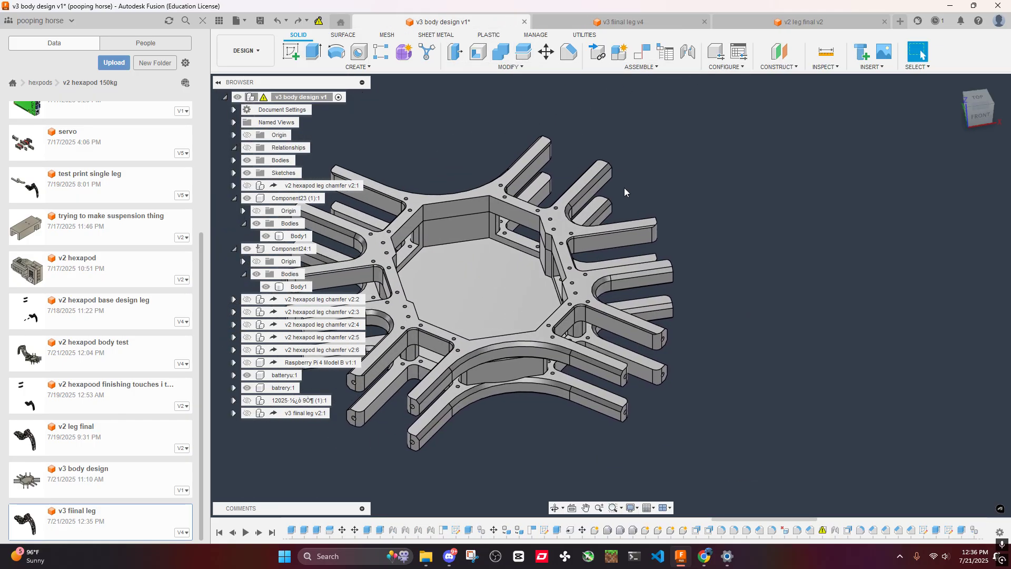
pyautogui.click(247, 412)
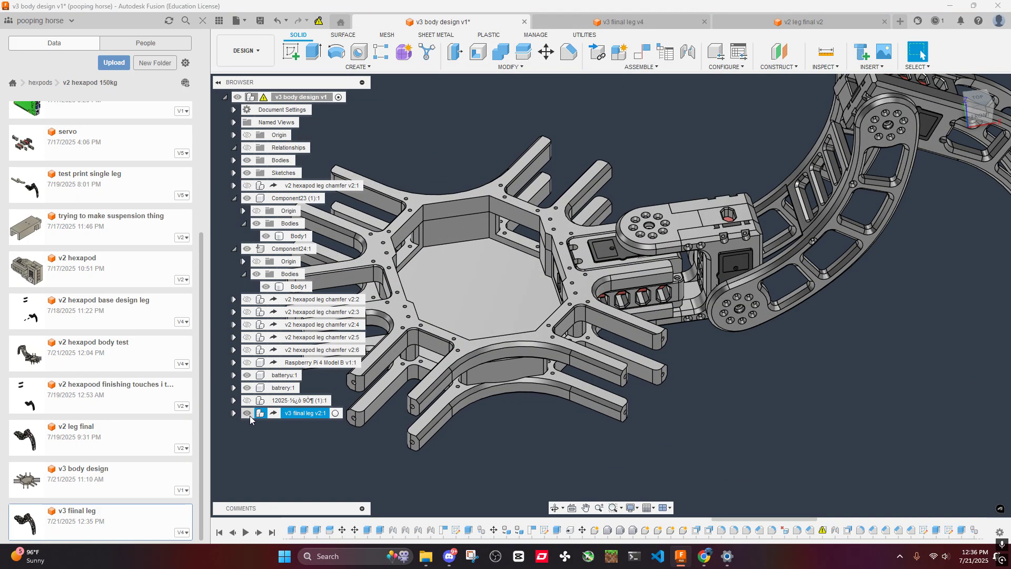
pyautogui.click(248, 415)
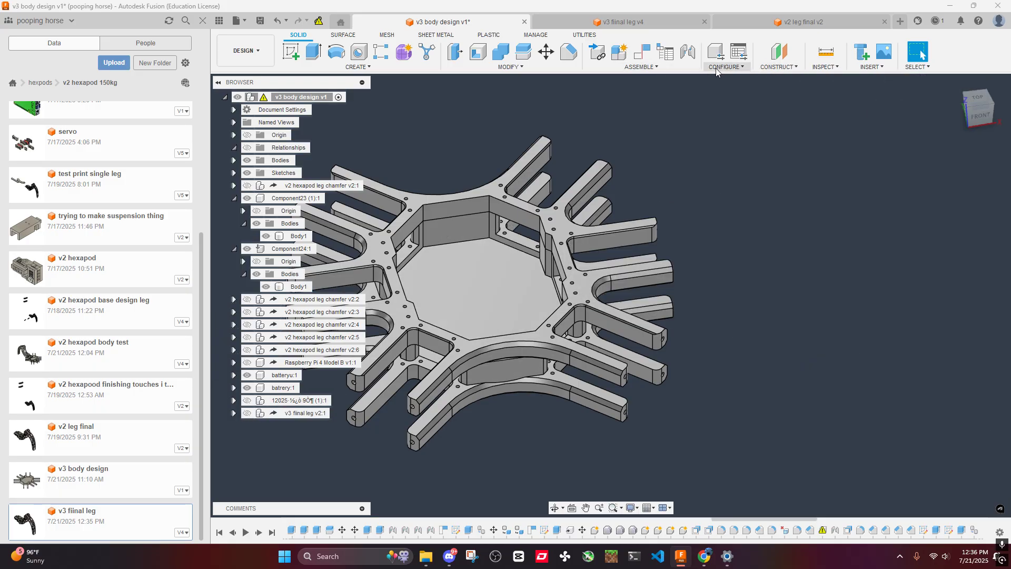
# - Start another derive in the body design with v3 fiinal leg as the source
pyautogui.click(871, 67)
pyautogui.click(868, 94)
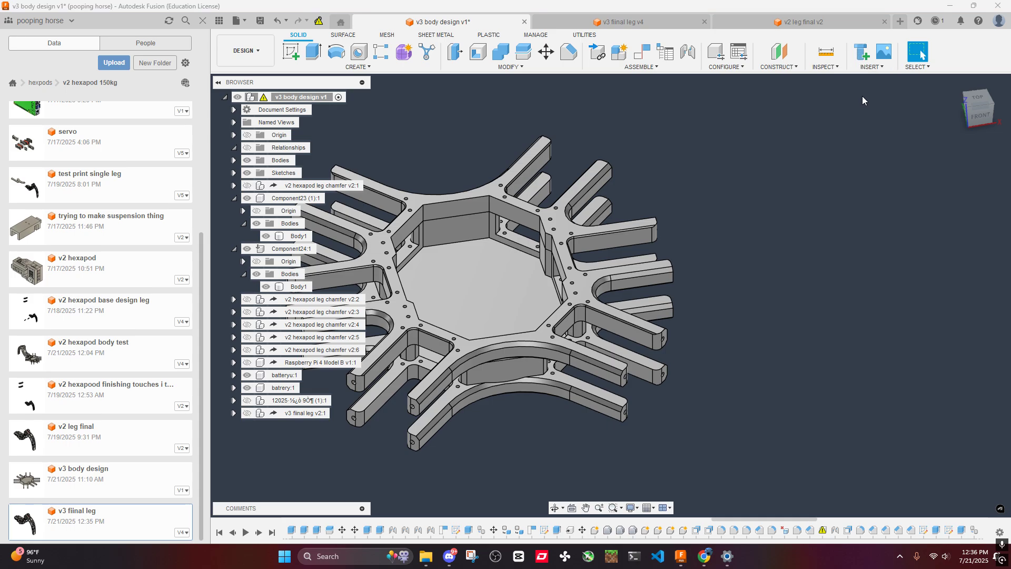
pyautogui.scroll(-3, 490, 292)
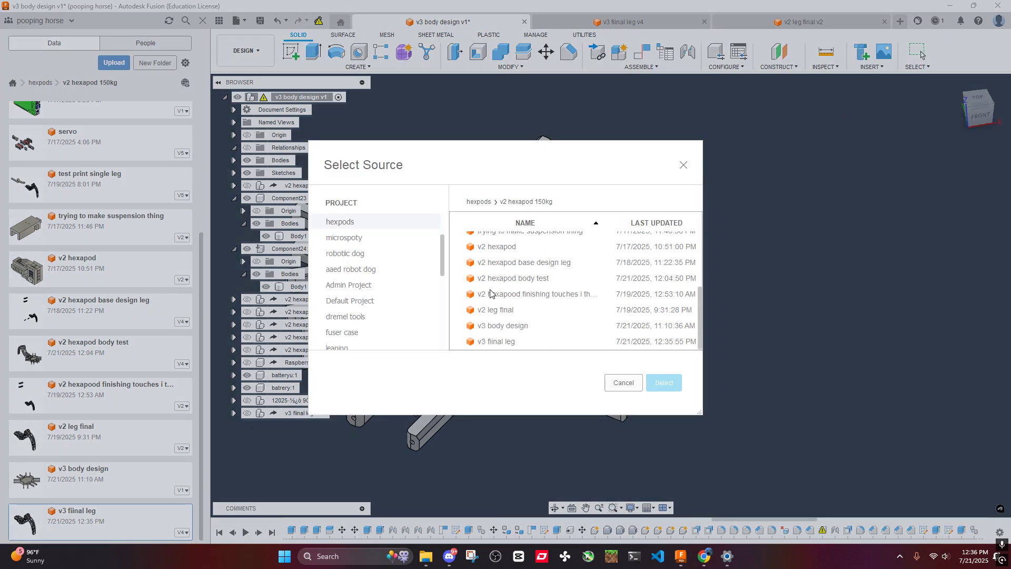
pyautogui.click(500, 342)
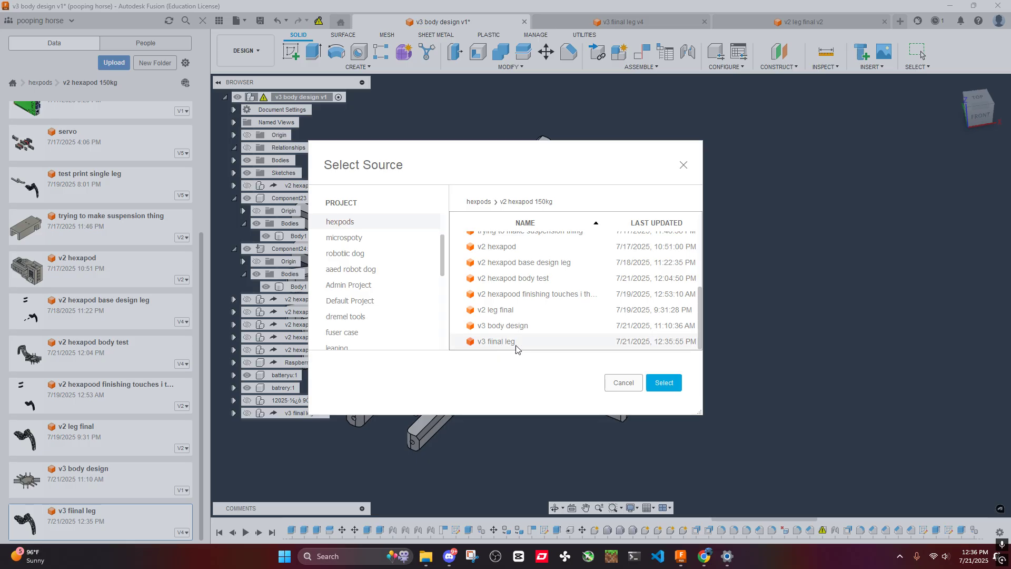
pyautogui.click(661, 383)
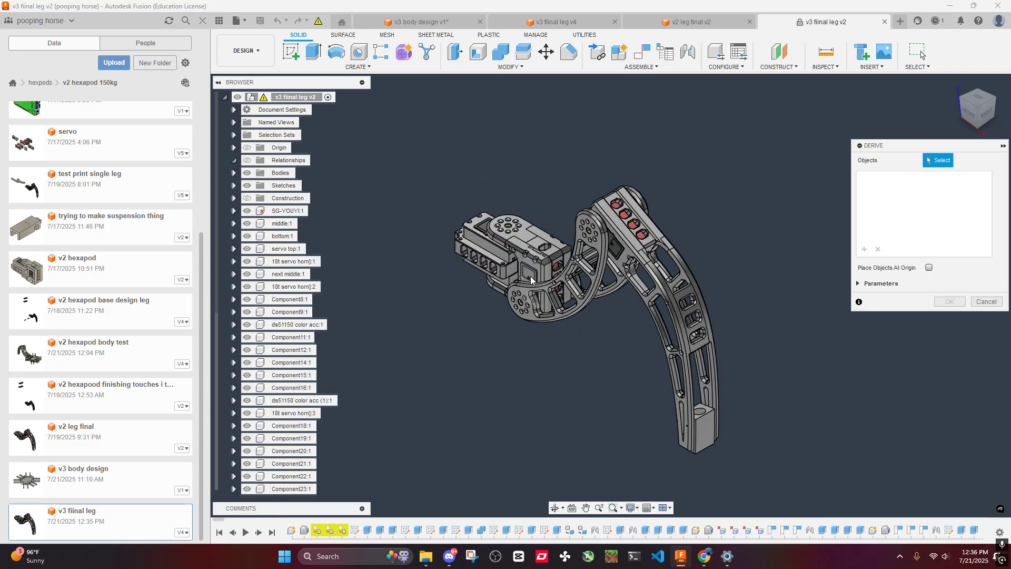
# - Examine the servo mount of the leg opened as derive source, and cancel the derive without choosing objects
pyautogui.scroll(3, 511, 262)
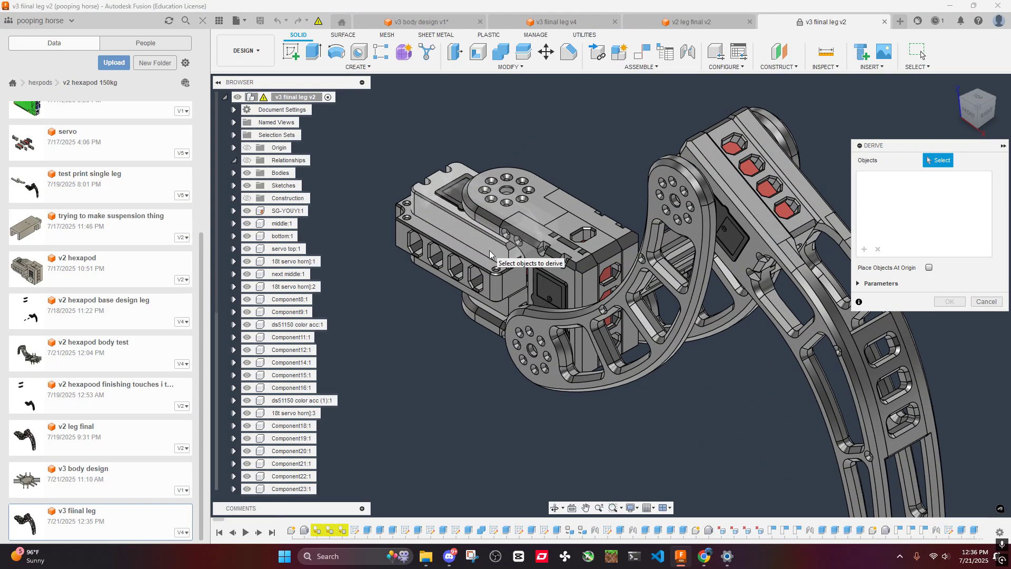
pyautogui.click(237, 98)
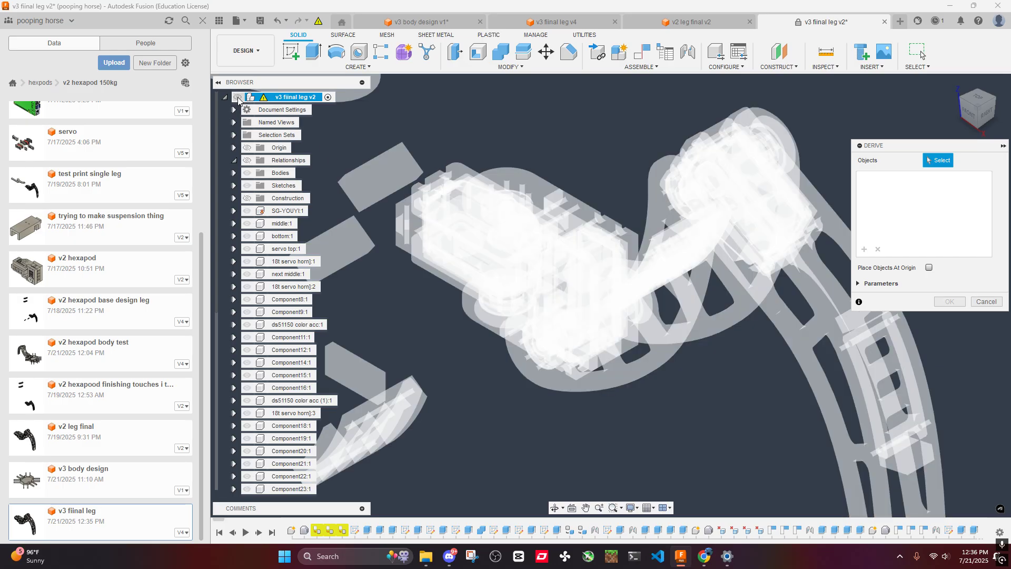
pyautogui.click(238, 97)
pyautogui.click(238, 98)
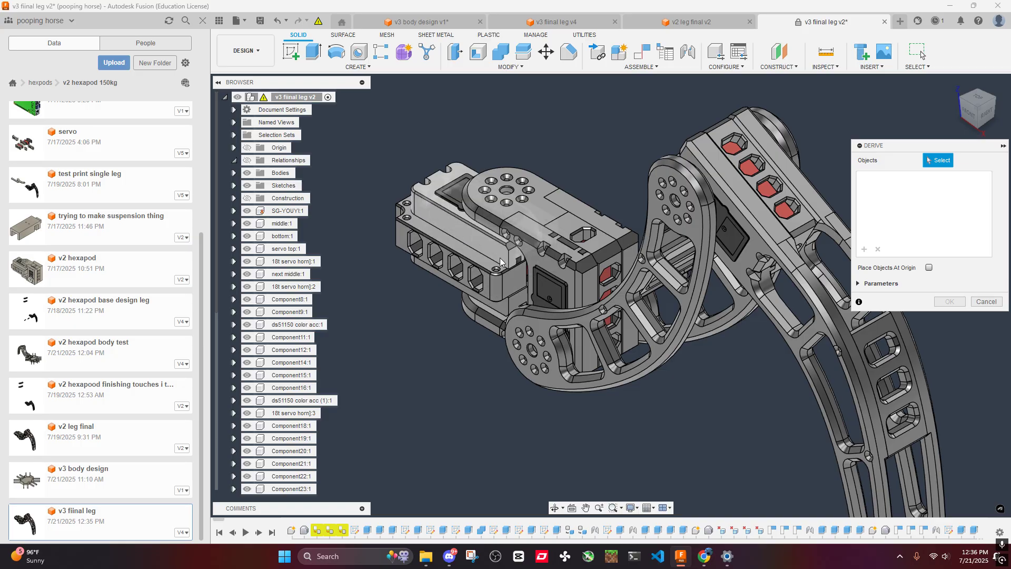
pyautogui.keyDown('shift'); pyautogui.moveTo(513, 251); pyautogui.dragTo(535, 258, button='middle'); pyautogui.keyUp('shift')
pyautogui.scroll(5, 359, 250)
pyautogui.keyDown('shift'); pyautogui.moveTo(442, 270); pyautogui.dragTo(670, 253, button='middle'); pyautogui.keyUp('shift')
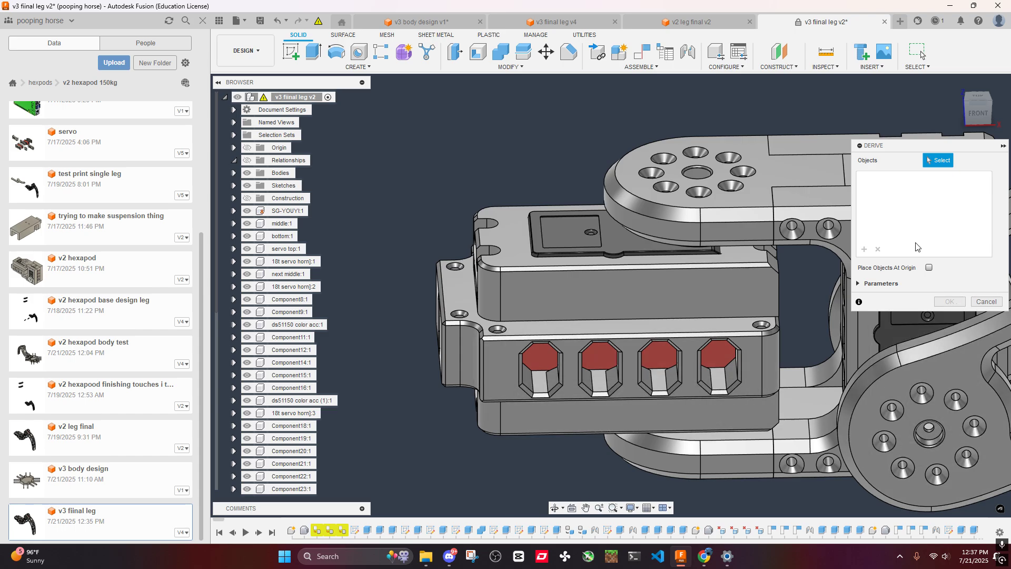
pyautogui.click(986, 301)
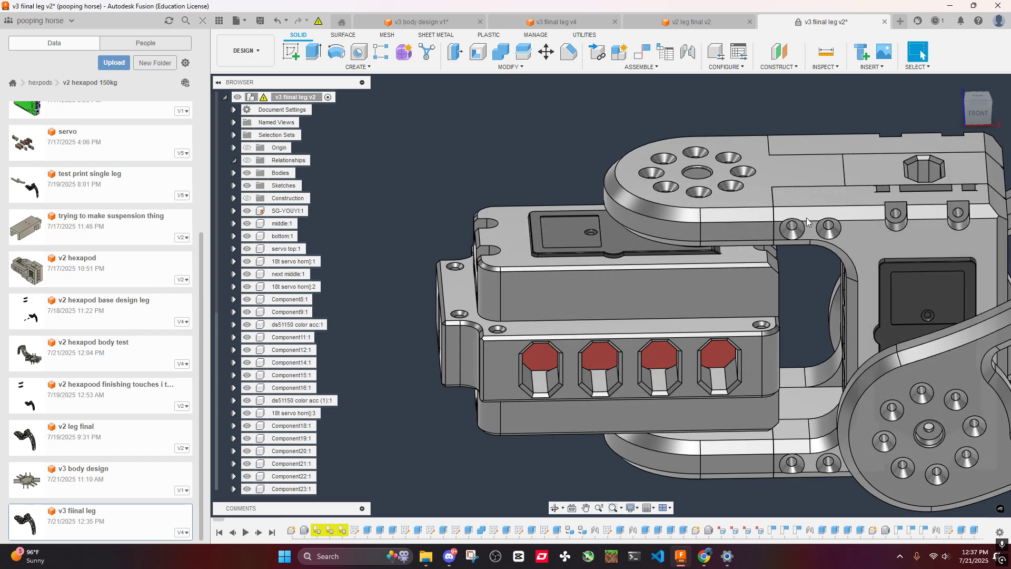
# - Switch to the v2 leg final document and close it
pyautogui.click(679, 23)
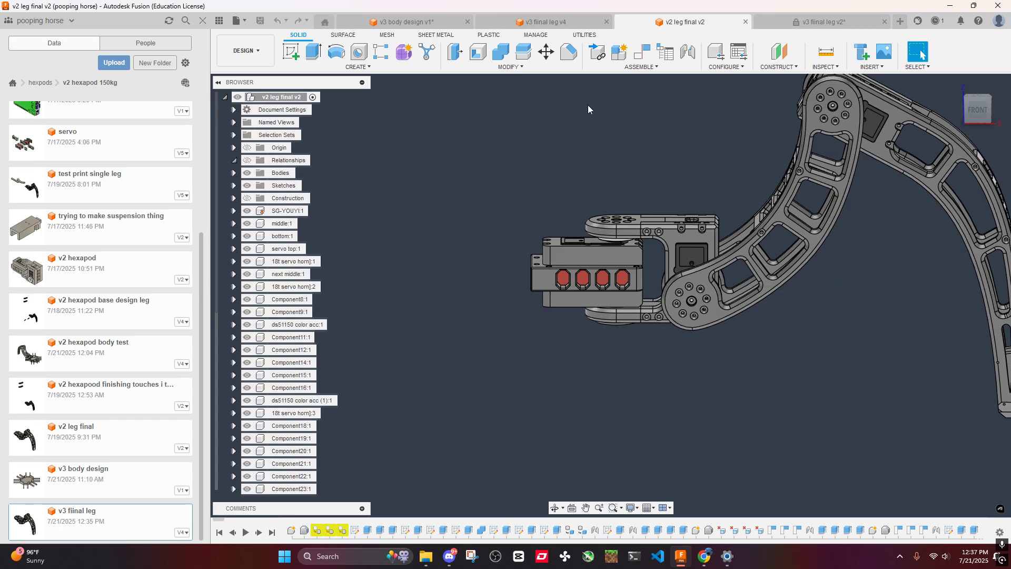
pyautogui.click(237, 20)
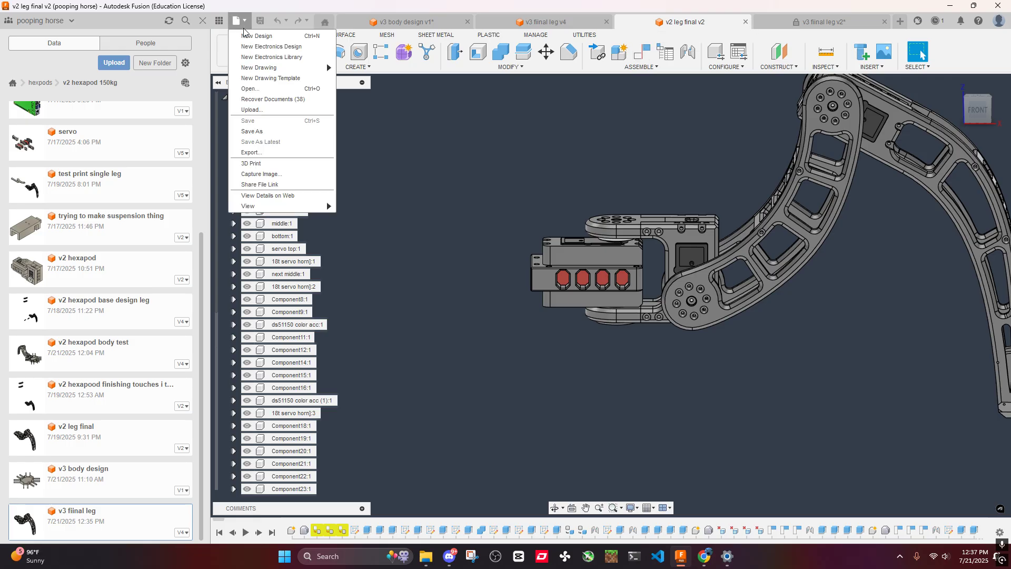
pyautogui.click(655, 144)
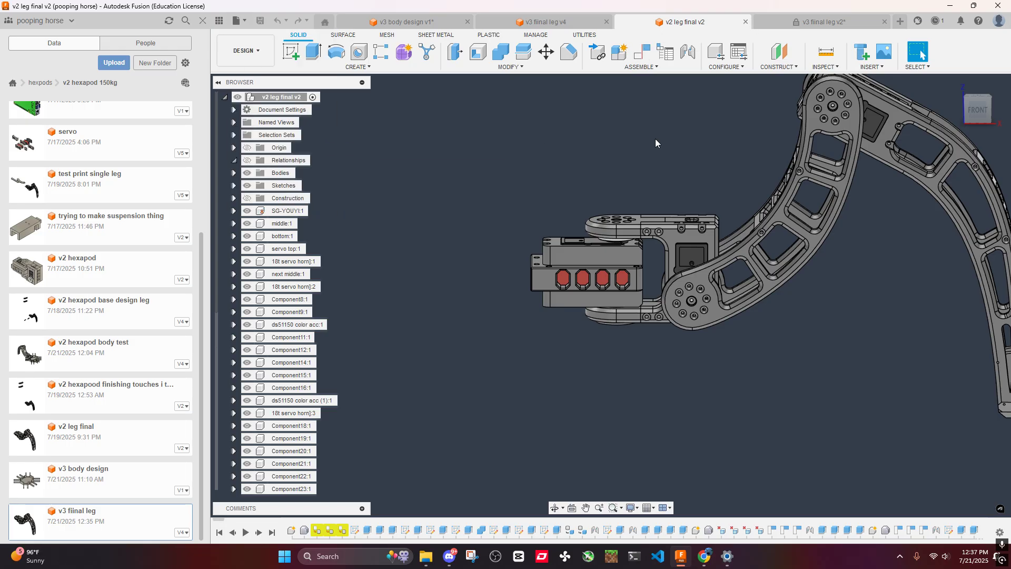
pyautogui.click(746, 23)
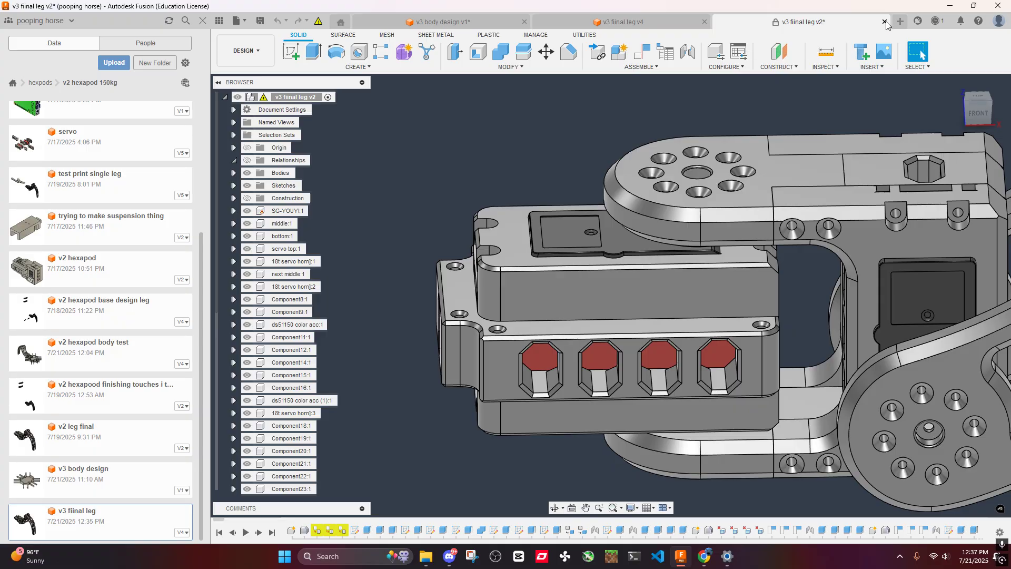
# - Try to close the locked v3 fiinal leg v2 document, cancel at the unsaved-changes choice, and return to the body design
pyautogui.click(885, 22)
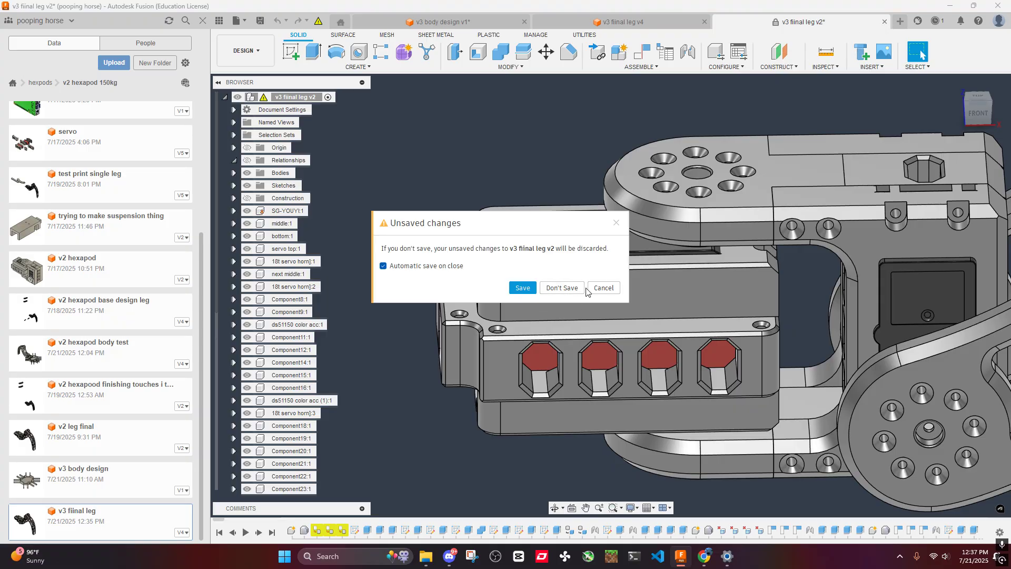
pyautogui.click(602, 288)
pyautogui.click(621, 22)
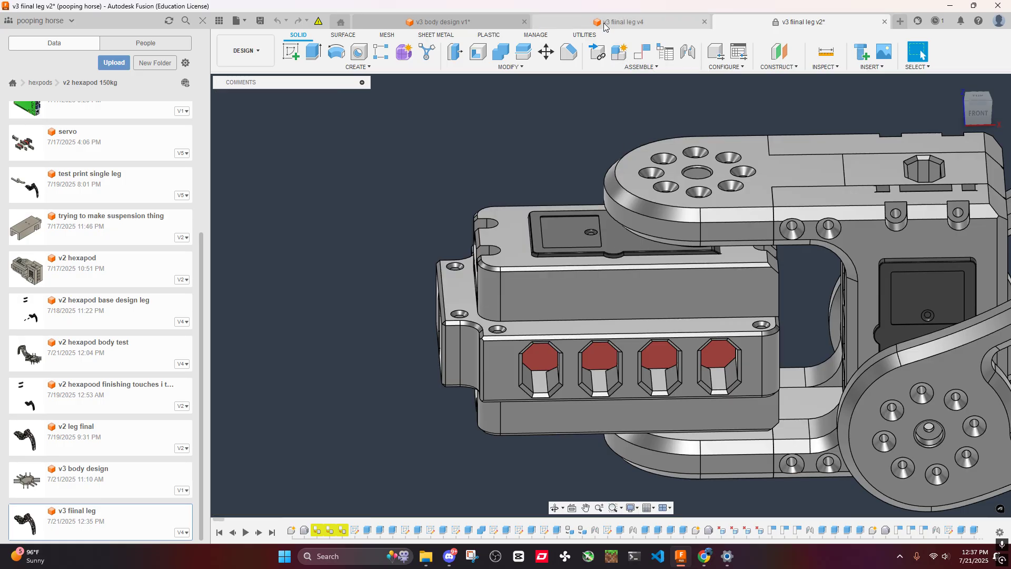
pyautogui.click(498, 29)
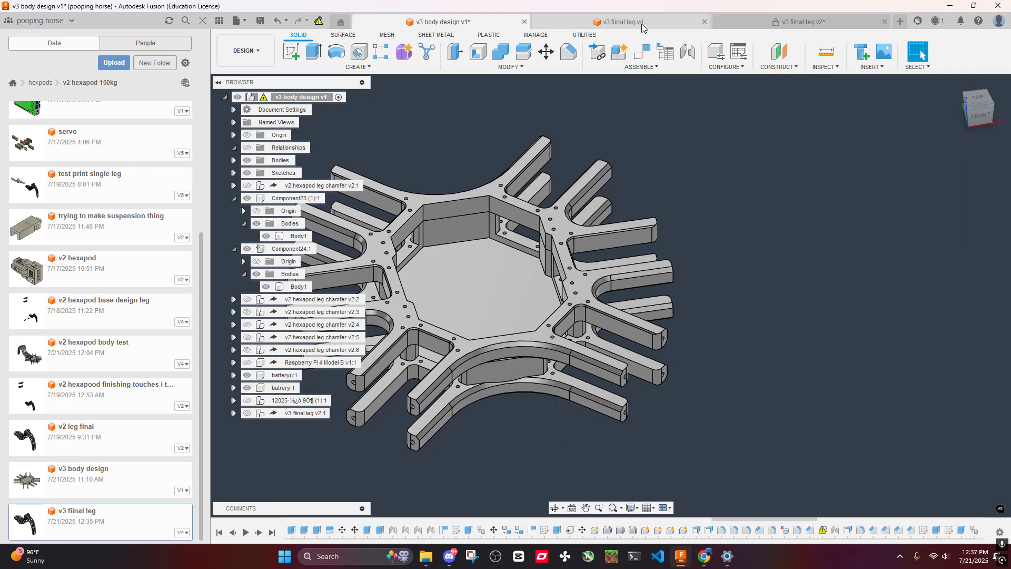
# - Save the v3 fiinal leg design as a new file named v4 leg final in the v2 hexapod 150kg folder and return to the body design
pyautogui.click(623, 22)
pyautogui.click(237, 21)
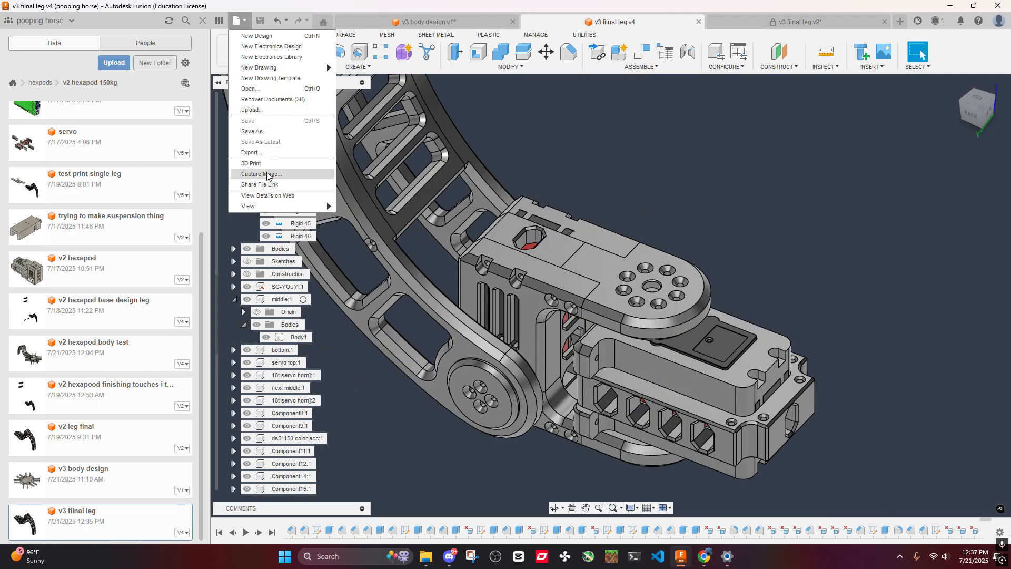
pyautogui.click(258, 131)
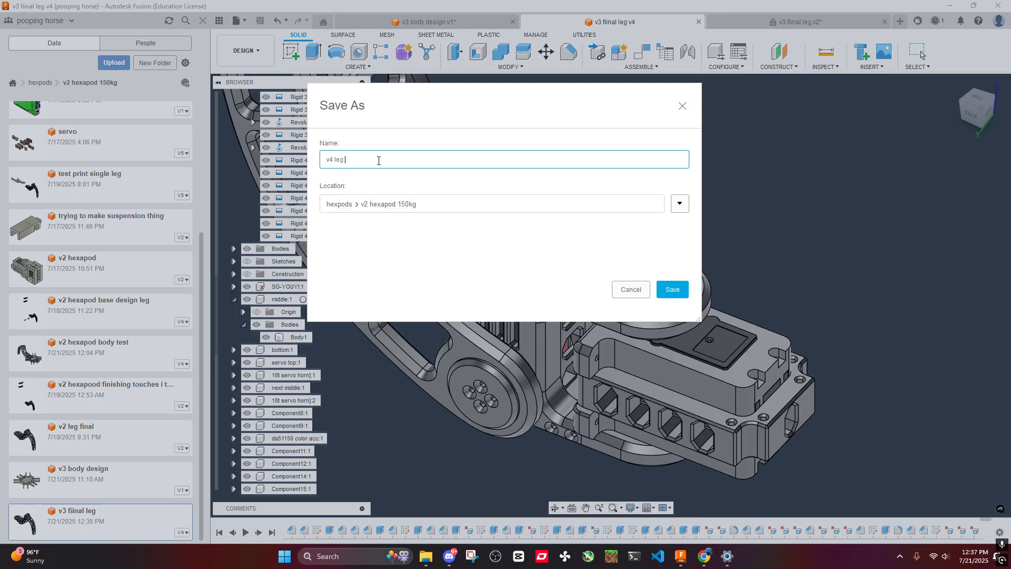
pyautogui.write('v4 leg final')
pyautogui.press('Return')
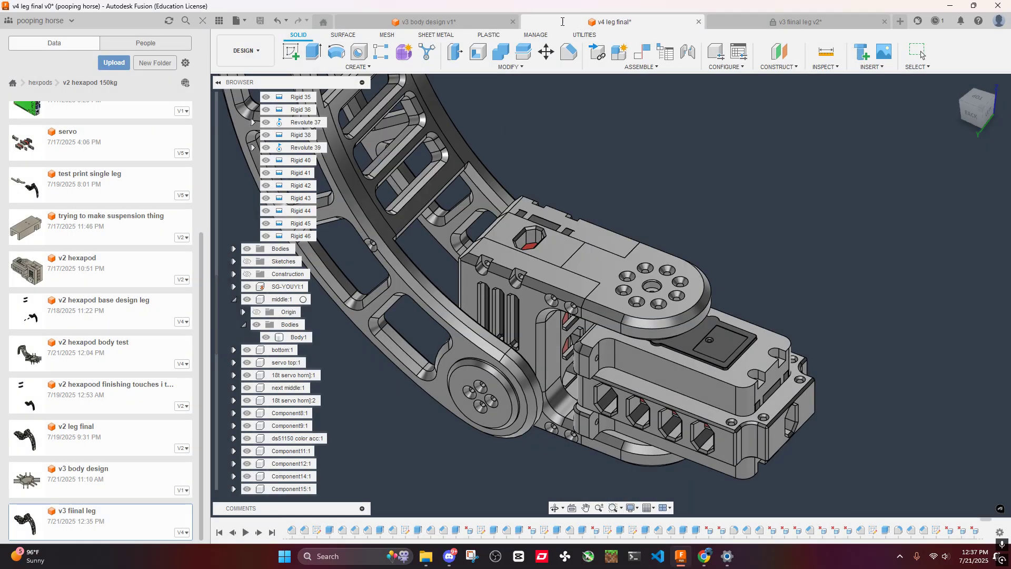
pyautogui.click(448, 22)
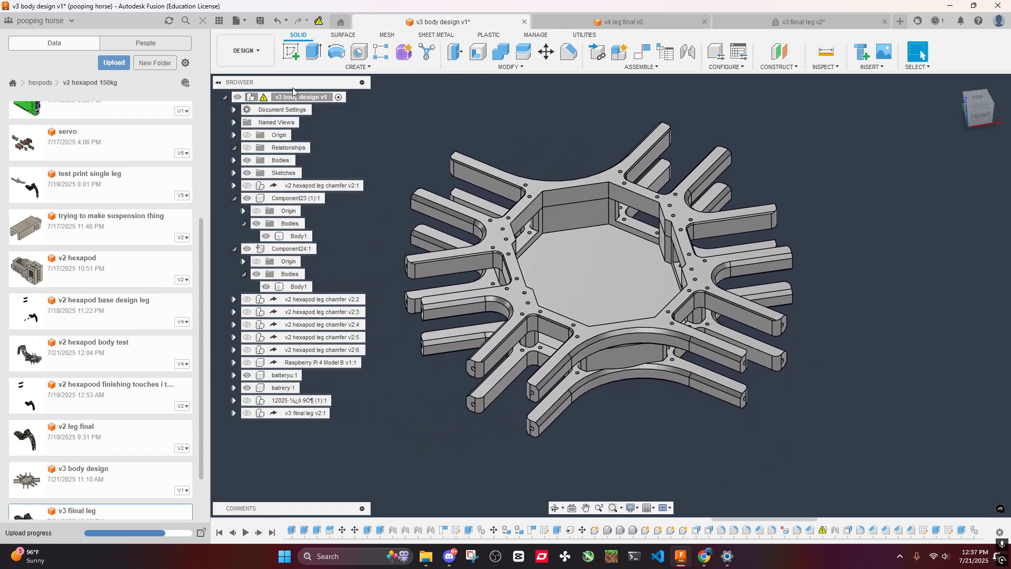
pyautogui.click(873, 68)
pyautogui.click(870, 80)
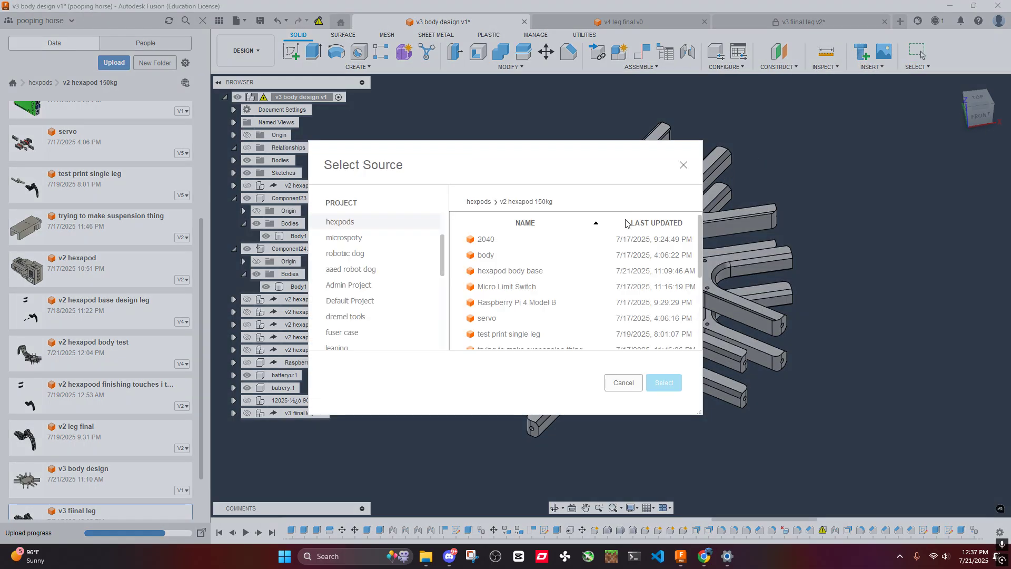
pyautogui.scroll(-5, 389, 281)
pyautogui.scroll(-3, 499, 332)
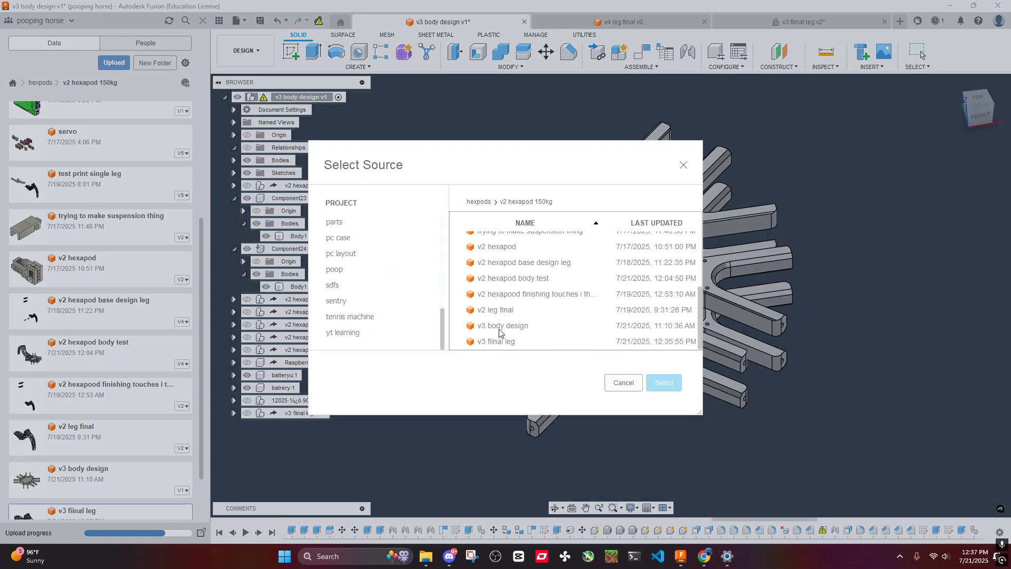
pyautogui.scroll(5, 380, 309)
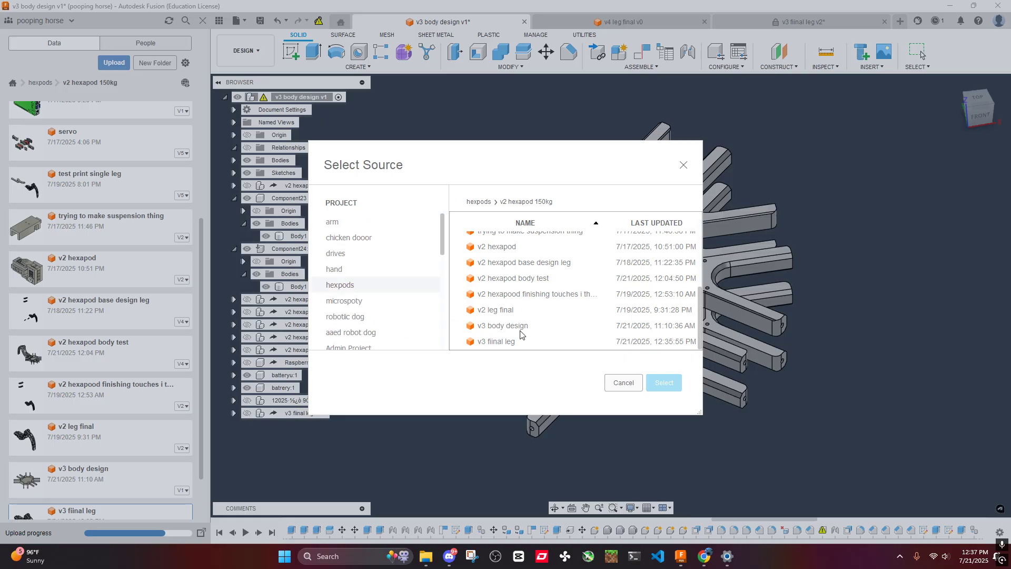
pyautogui.scroll(3, 497, 339)
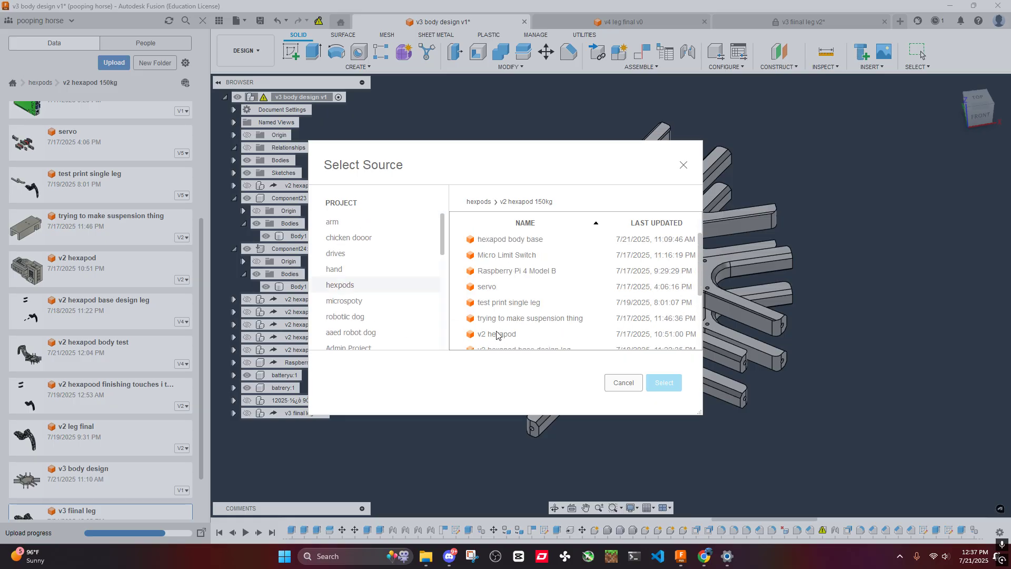
pyautogui.scroll(-3, 499, 331)
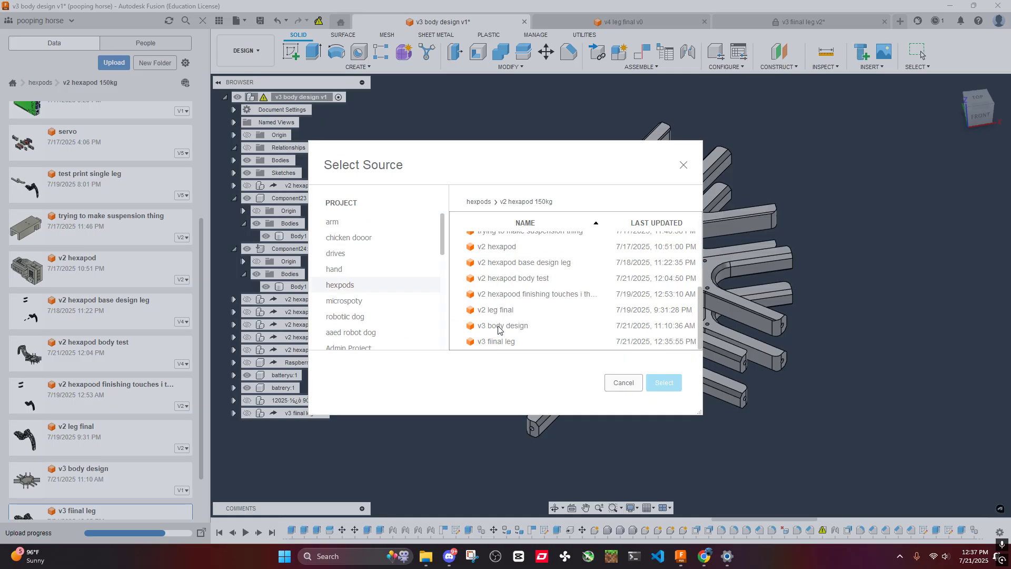
pyautogui.click(684, 166)
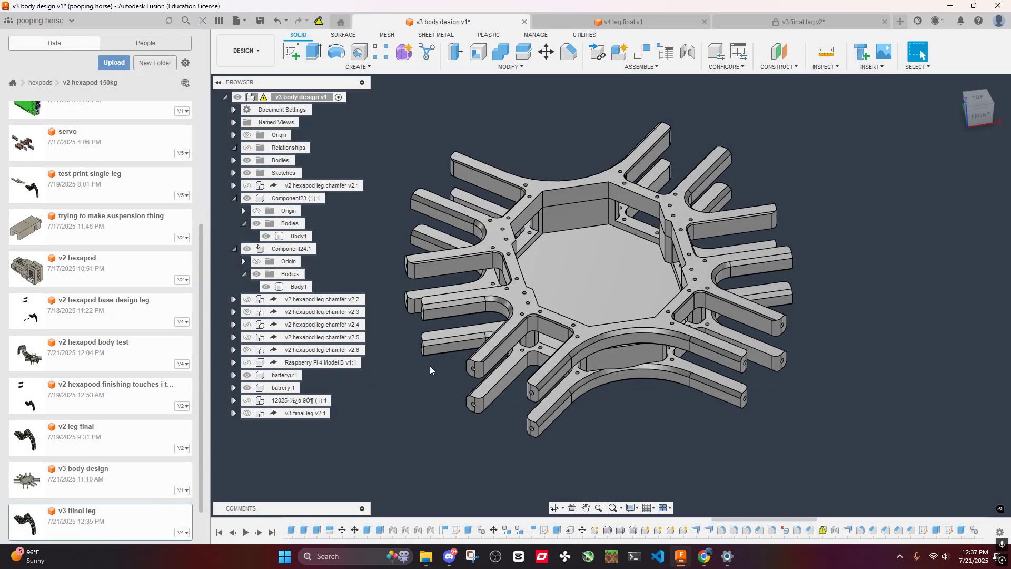
# - Derive the entire v4 leg final design into the body design
pyautogui.click(870, 68)
pyautogui.click(874, 91)
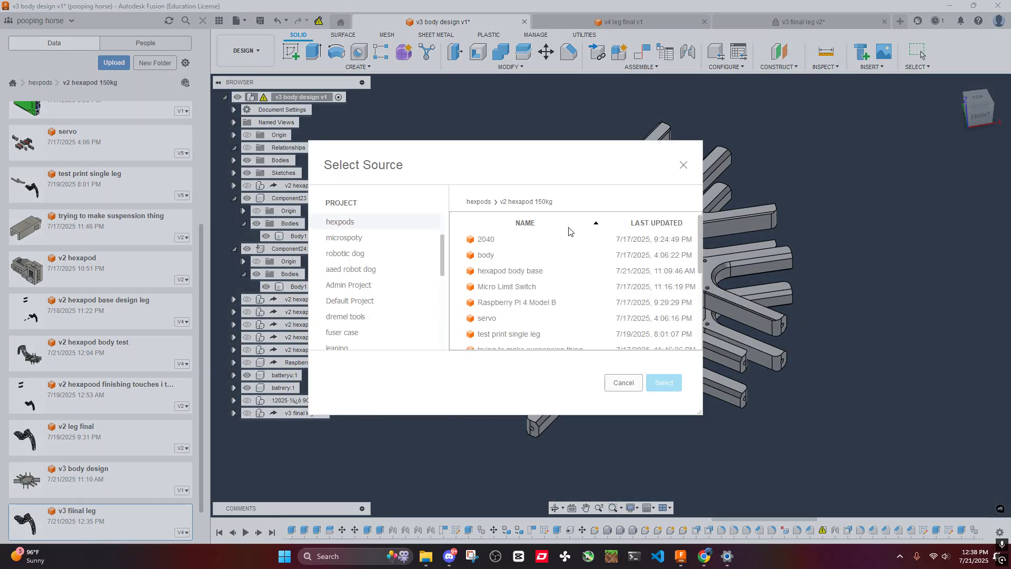
pyautogui.scroll(-5, 510, 263)
pyautogui.click(504, 342)
pyautogui.click(664, 383)
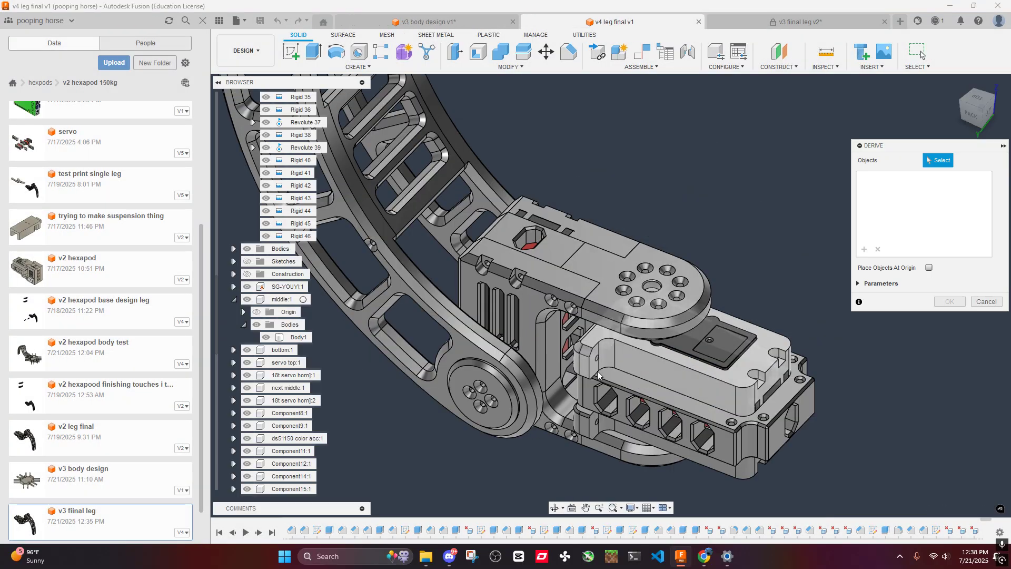
pyautogui.scroll(8, 287, 160)
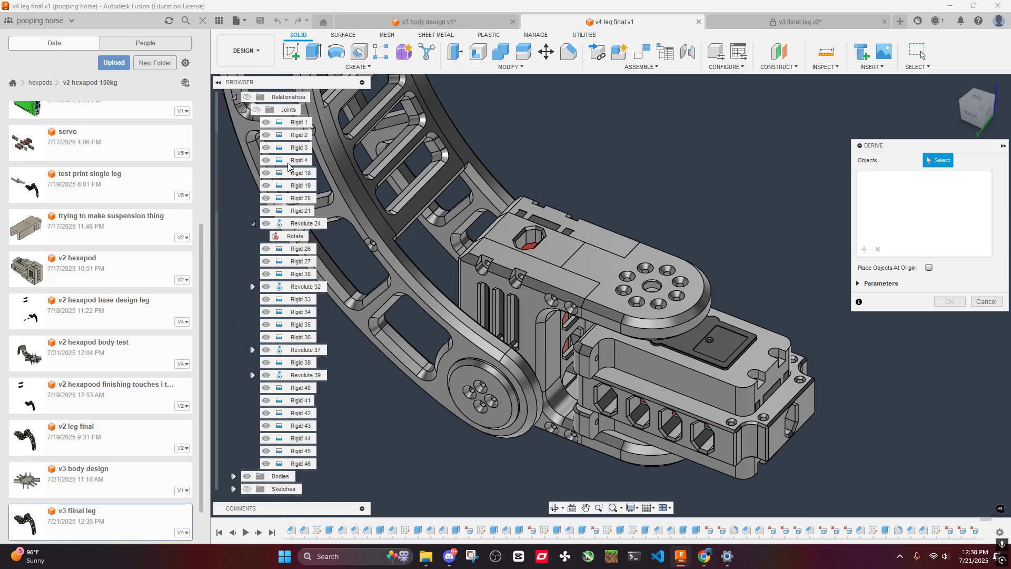
pyautogui.click(281, 97)
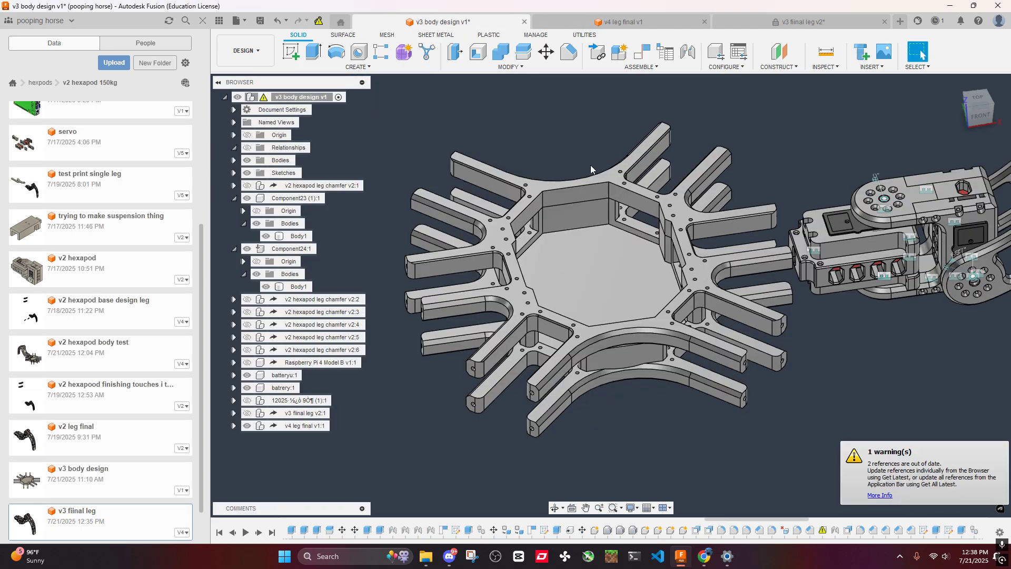
# - Expand the derived v4 leg final component and hide its relationships
pyautogui.scroll(-5, 592, 167)
pyautogui.moveTo(743, 226); pyautogui.dragTo(626, 265, button='middle')
pyautogui.scroll(5, 626, 264)
pyautogui.scroll(3, 626, 265)
pyautogui.moveTo(706, 408); pyautogui.dragTo(734, 384, button='middle')
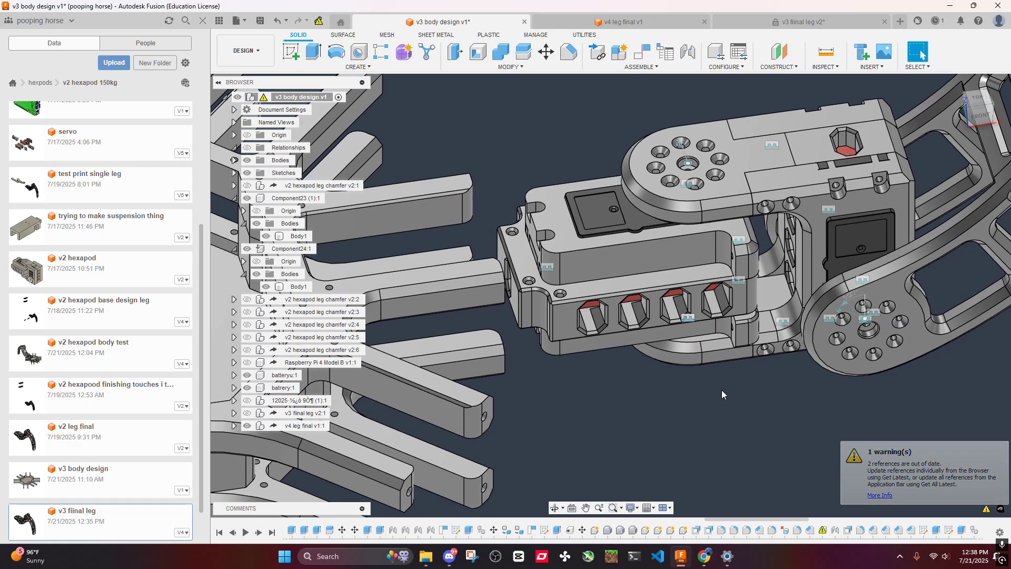
pyautogui.click(234, 426)
pyautogui.click(257, 376)
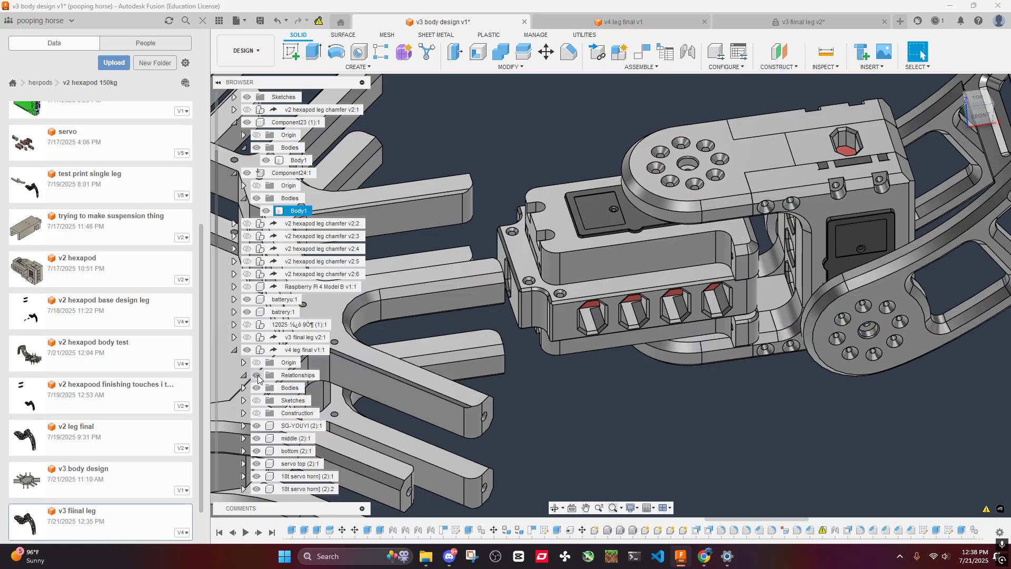
# - Start a joint with the screw hole on the derived leg's servo top as the first snap
pyautogui.keyDown('shift'); pyautogui.moveTo(646, 361); pyautogui.dragTo(311, 297, button='middle'); pyautogui.keyUp('shift')
pyautogui.click(687, 52)
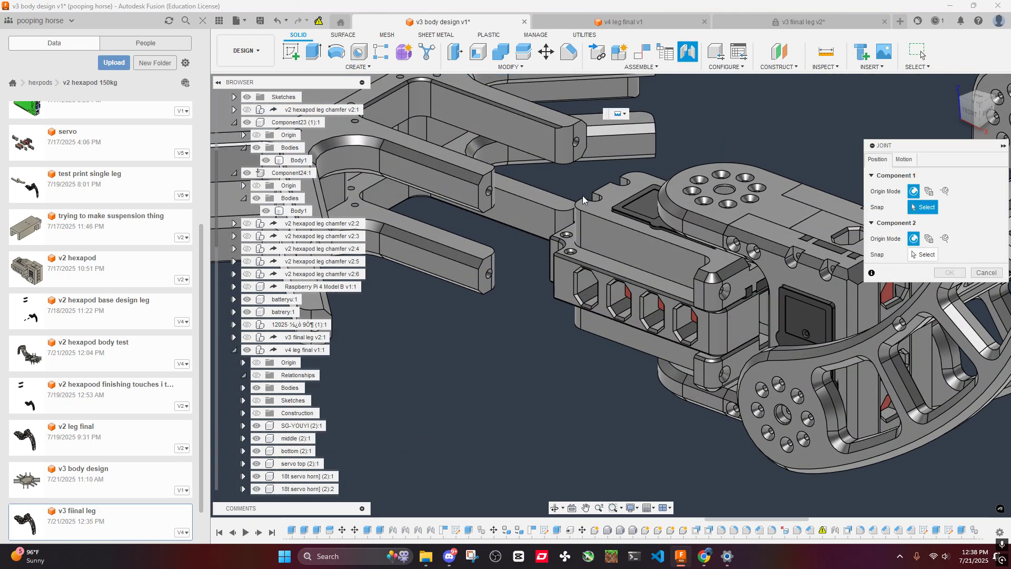
pyautogui.keyDown('shift'); pyautogui.moveTo(582, 195); pyautogui.dragTo(647, 187, button='middle'); pyautogui.keyUp('shift')
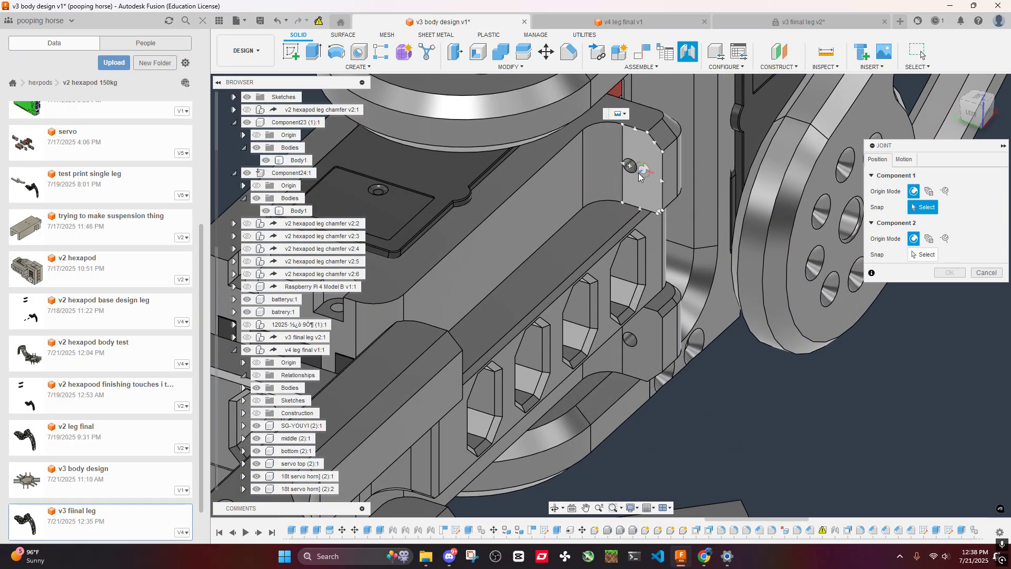
pyautogui.click(631, 166)
pyautogui.scroll(5, 630, 167)
pyautogui.scroll(-5, 617, 185)
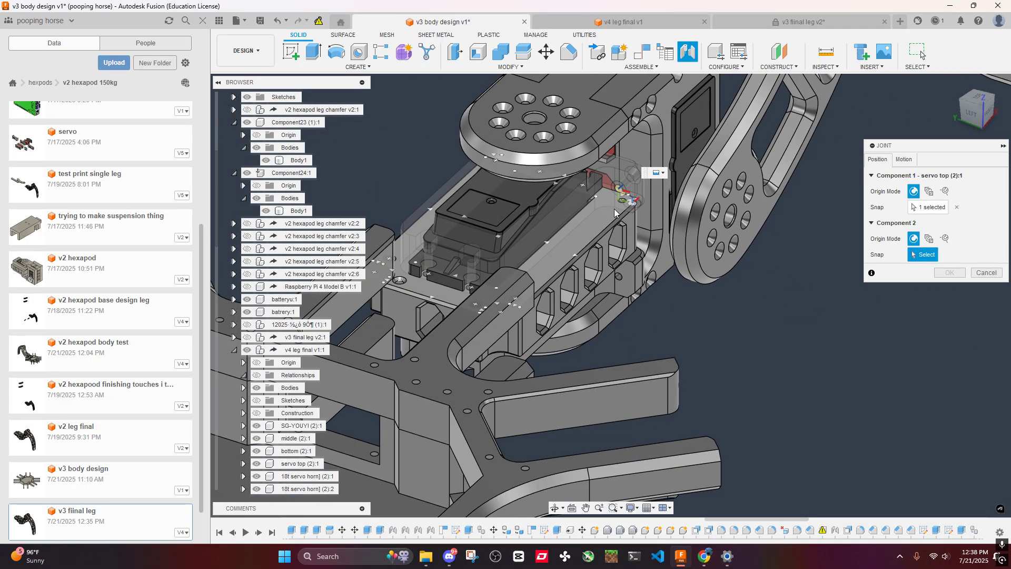
# - Snap the joint to the hole in the end of the Component24 body arm and create it flipped at a -90 deg angle
pyautogui.keyDown('shift'); pyautogui.moveTo(614, 209); pyautogui.dragTo(426, 146, button='middle'); pyautogui.keyUp('shift')
pyautogui.scroll(3, 411, 110)
pyautogui.moveTo(408, 106); pyautogui.dragTo(441, 310, button='middle')
pyautogui.scroll(4, 474, 226)
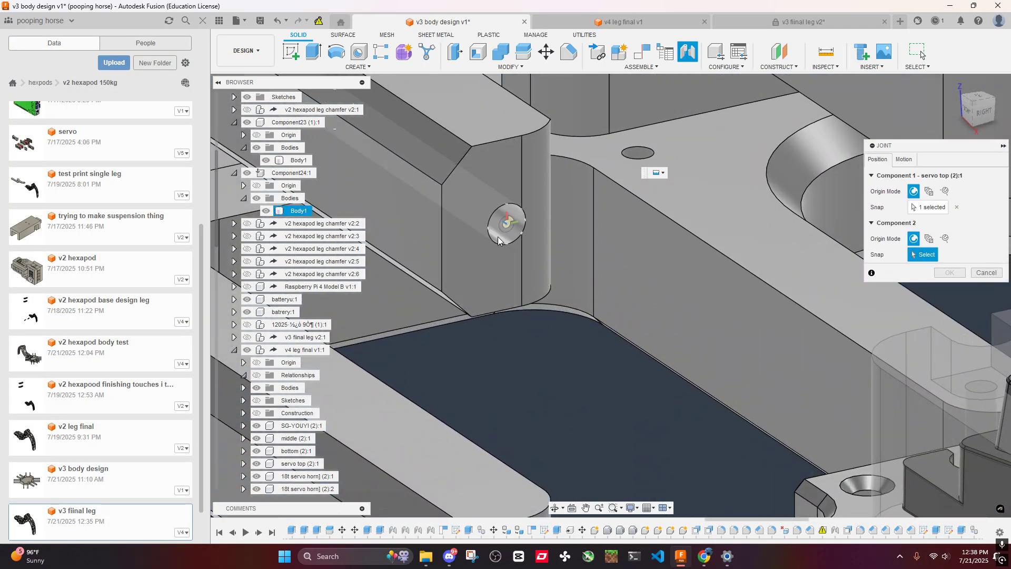
pyautogui.click(509, 231)
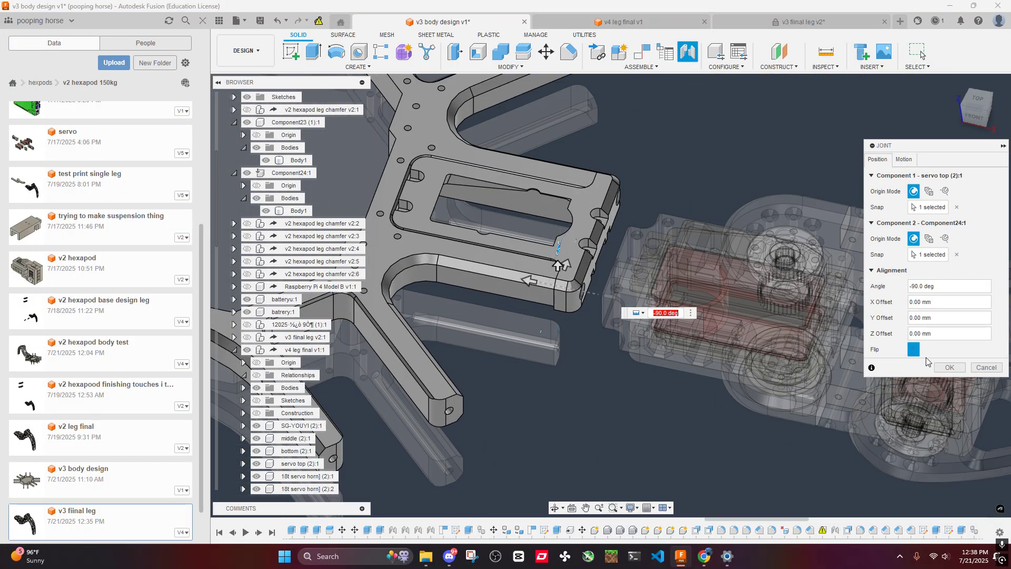
pyautogui.click(950, 368)
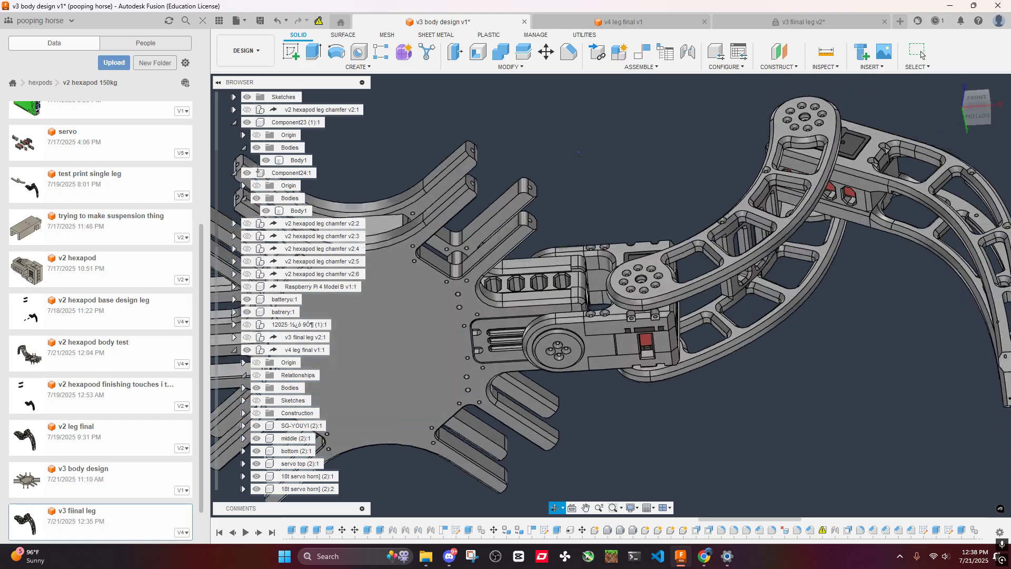
# - Examine how the attached leg's servo mount fits between the body arms, including the small edges at its screw lugs
pyautogui.moveTo(587, 292)
pyautogui.keyDown('shift'); pyautogui.mouseDown(button='middle')
pyautogui.moveTo(589, 281)
pyautogui.moveTo(598, 301)
pyautogui.moveTo(614, 286)
pyautogui.moveTo(581, 270)
pyautogui.moveTo(543, 288)
pyautogui.moveTo(580, 275)
pyautogui.mouseUp(button='middle'); pyautogui.keyUp('shift')
pyautogui.scroll(3, 589, 271)
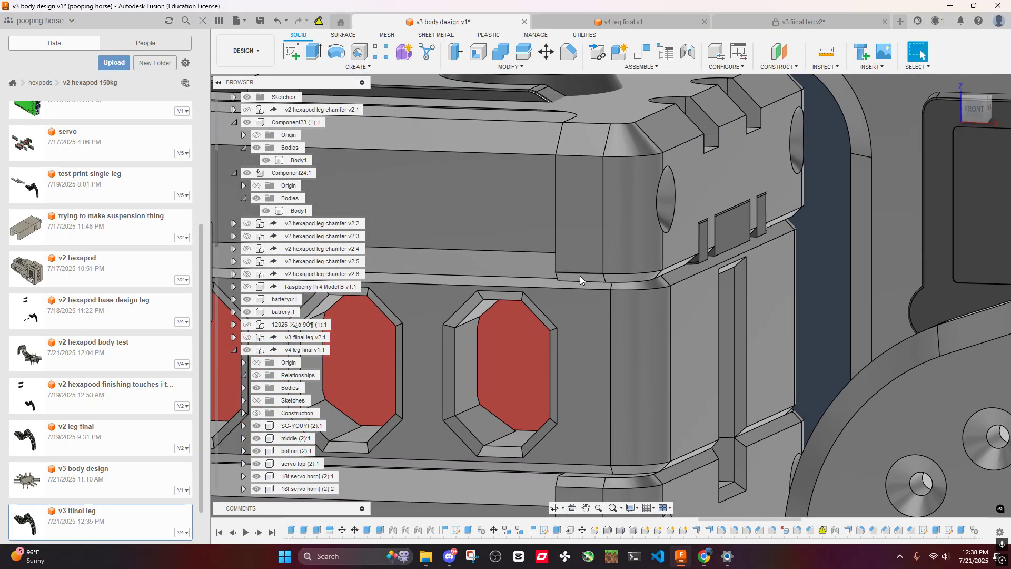
pyautogui.click(575, 277)
pyautogui.scroll(-10, 576, 279)
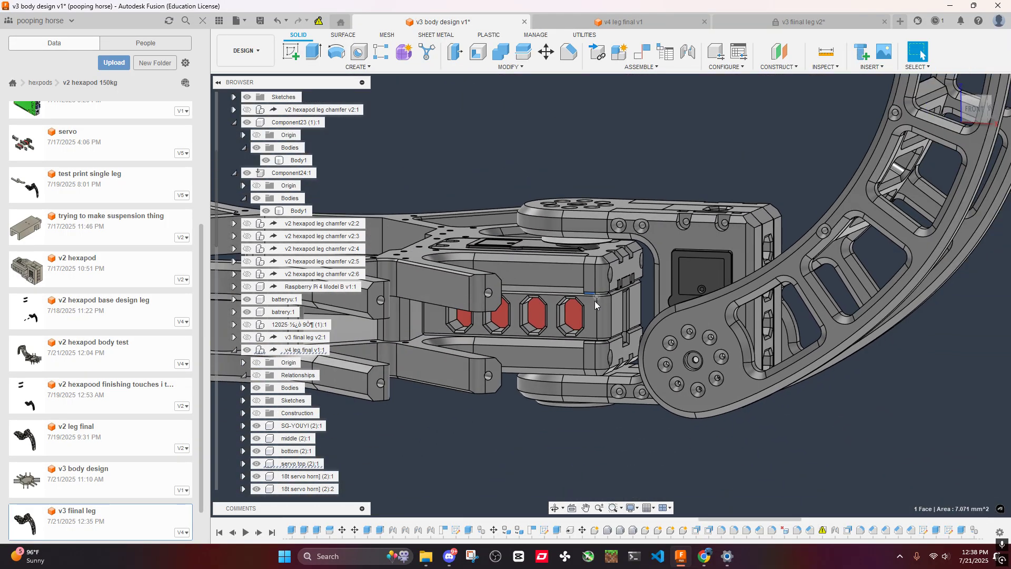
pyautogui.keyDown('shift'); pyautogui.moveTo(598, 268); pyautogui.dragTo(651, 298, button='middle'); pyautogui.keyUp('shift')
pyautogui.scroll(4, 595, 297)
pyautogui.scroll(10, 642, 294)
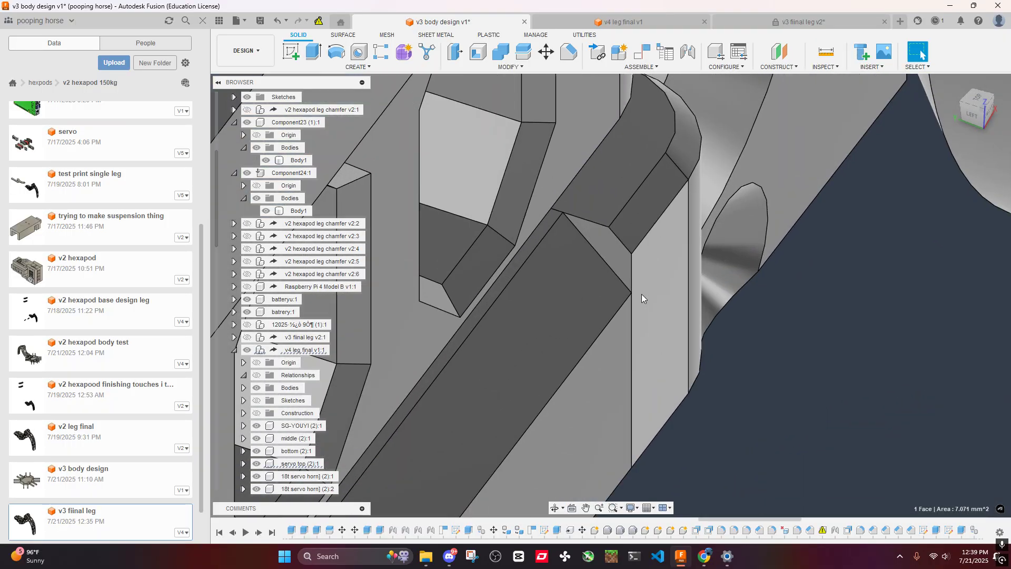
pyautogui.scroll(-8, 622, 215)
pyautogui.keyDown('shift'); pyautogui.moveTo(623, 223); pyautogui.dragTo(705, 221, button='middle'); pyautogui.keyUp('shift')
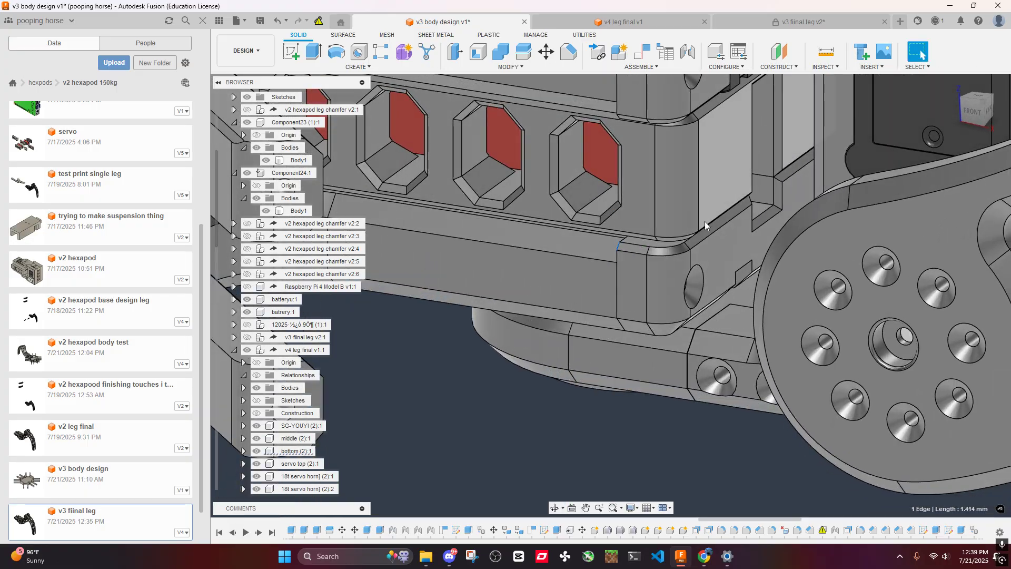
pyautogui.scroll(5, 750, 198)
pyautogui.scroll(-5, 666, 277)
pyautogui.keyDown('shift'); pyautogui.moveTo(665, 277); pyautogui.dragTo(526, 268, button='middle'); pyautogui.keyUp('shift')
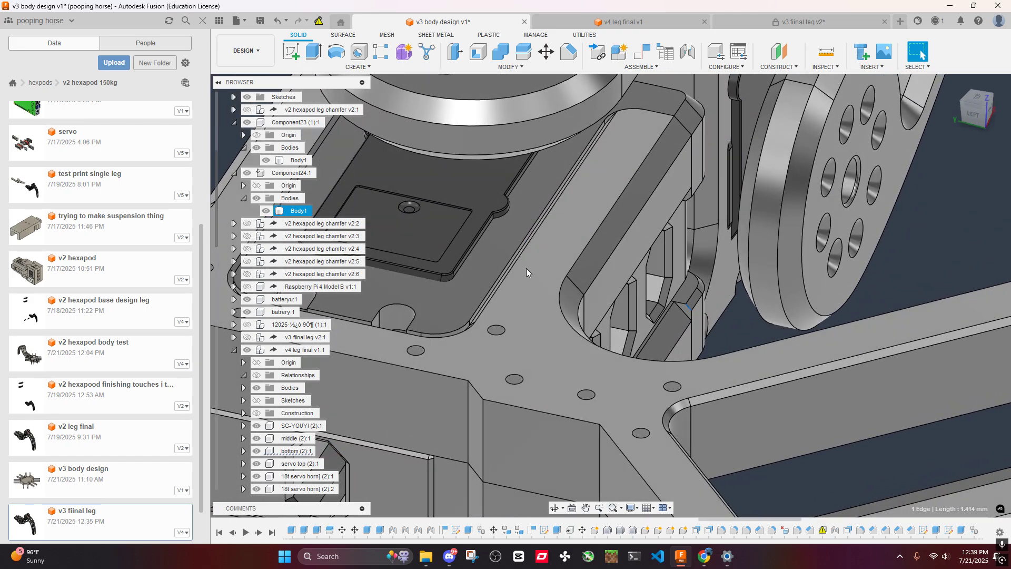
# - Switch to the v4 leg final document and hide the data panel
pyautogui.click(621, 23)
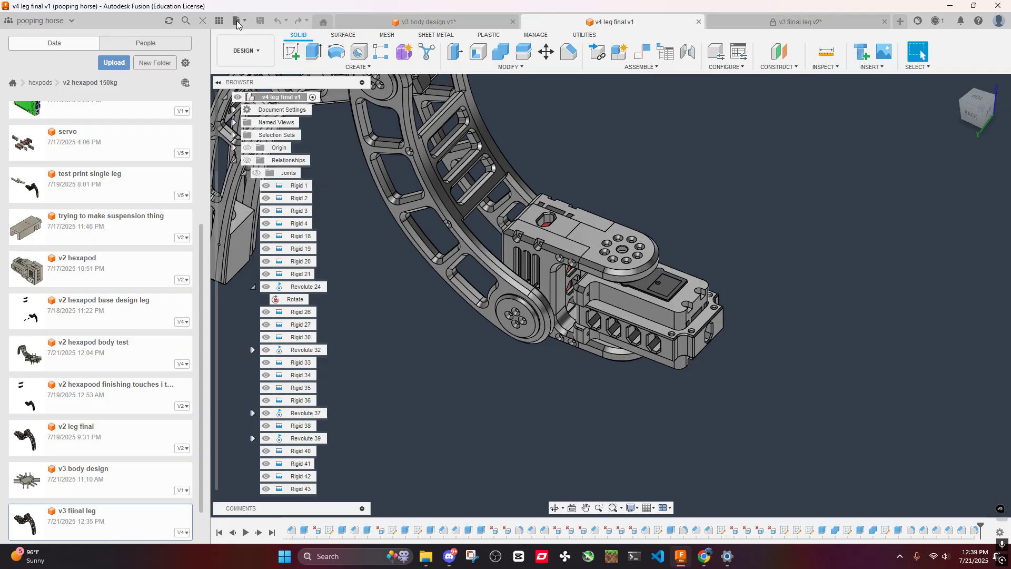
pyautogui.click(220, 21)
pyautogui.scroll(5, 572, 336)
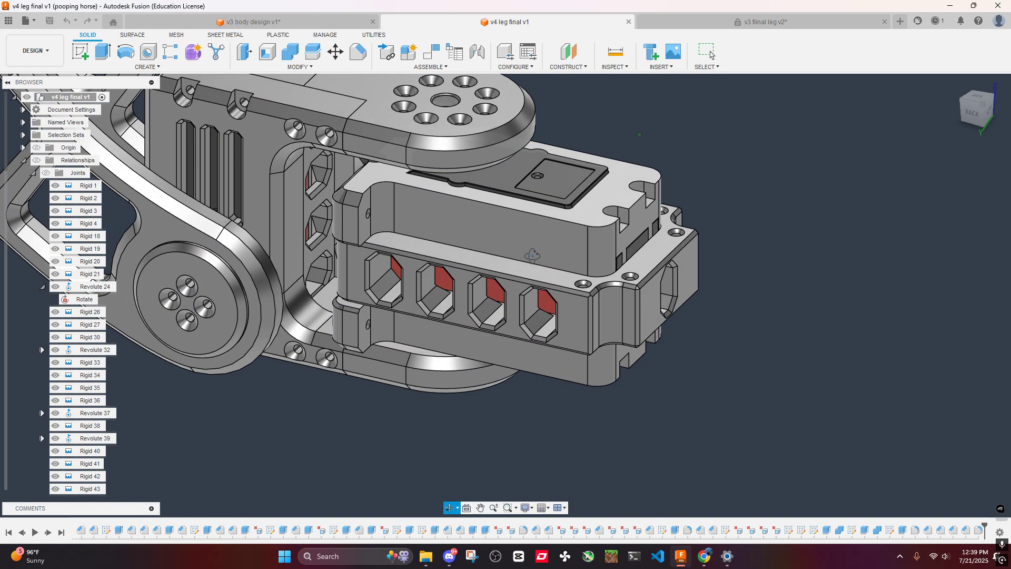
# - Chamfer the top outline edges of the servo mount's upper part, including the screw notches, with an equal distance of 1 mm
pyautogui.keyDown('shift'); pyautogui.moveTo(533, 255); pyautogui.dragTo(473, 270, button='middle'); pyautogui.keyUp('shift')
pyautogui.scroll(-3, 476, 237)
pyautogui.keyDown('shift'); pyautogui.moveTo(473, 269); pyautogui.dragTo(482, 253, button='middle'); pyautogui.keyUp('shift')
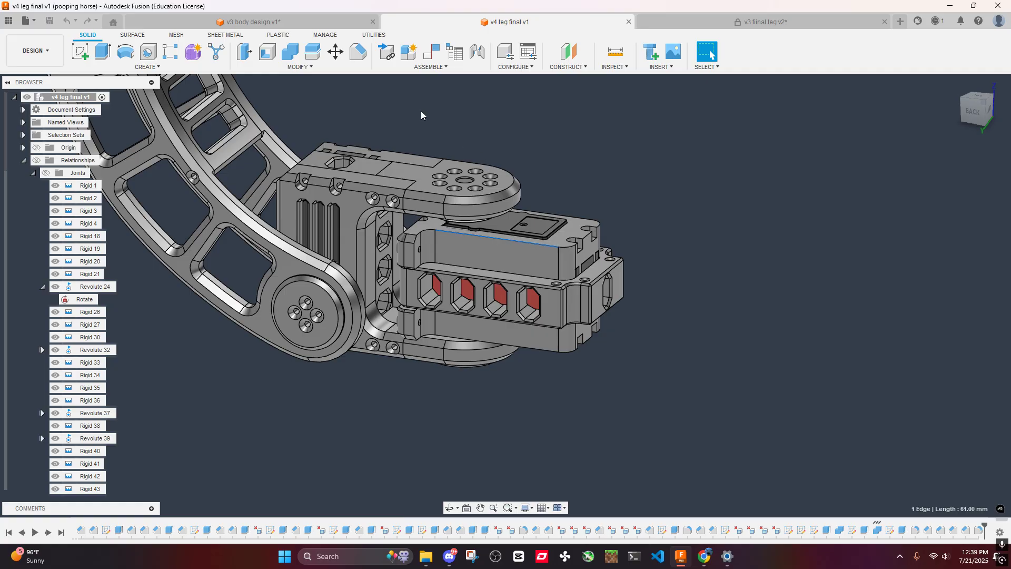
pyautogui.click(363, 59)
pyautogui.scroll(4, 582, 245)
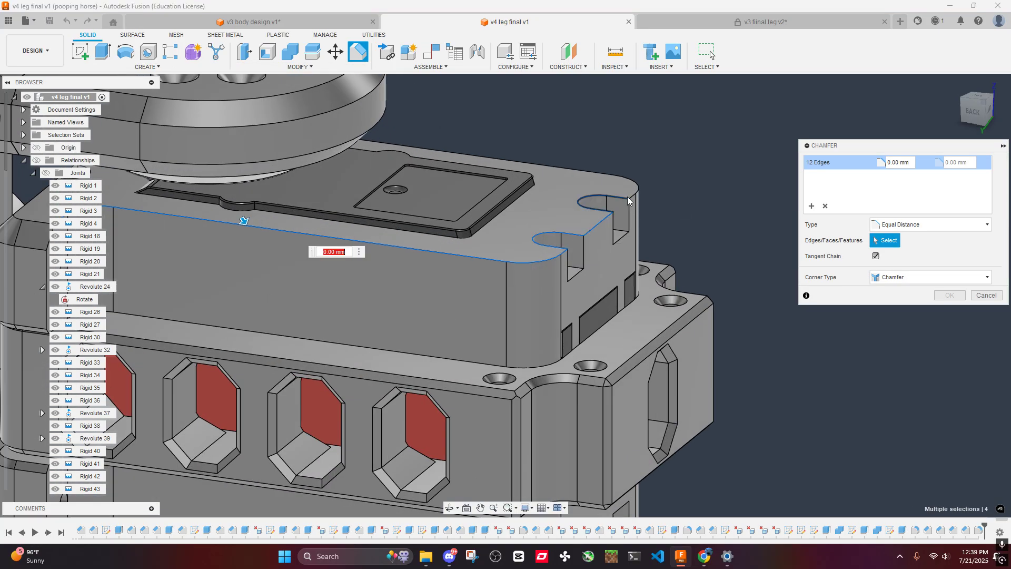
pyautogui.scroll(-4, 632, 198)
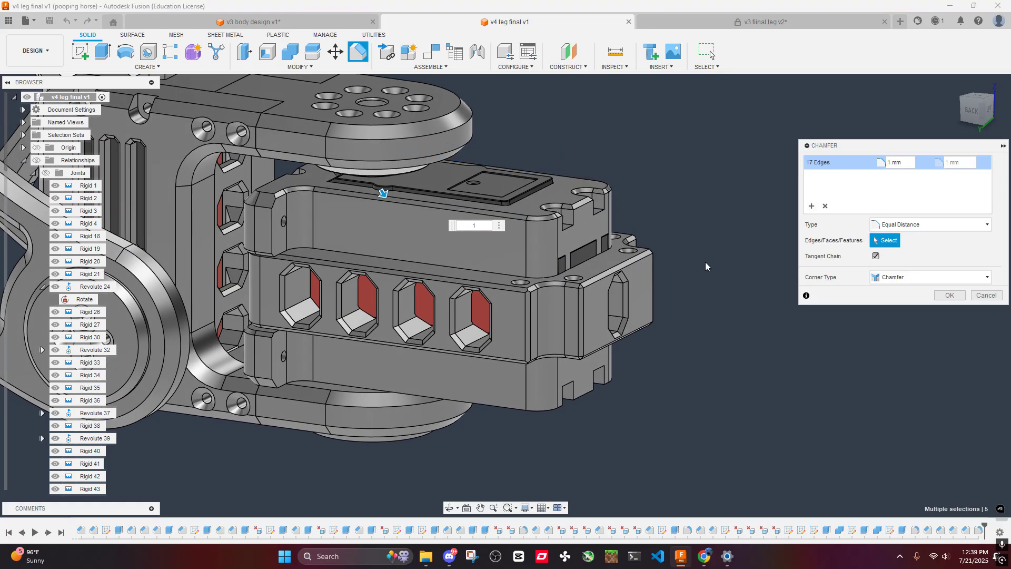
pyautogui.click(948, 295)
pyautogui.scroll(8, 456, 232)
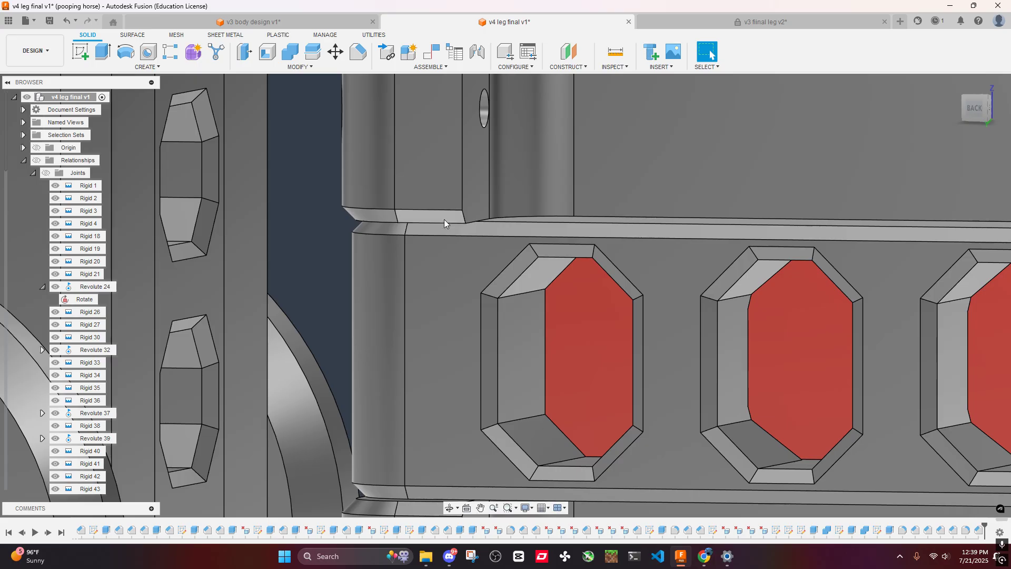
pyautogui.click(443, 219)
pyautogui.scroll(-3, 521, 248)
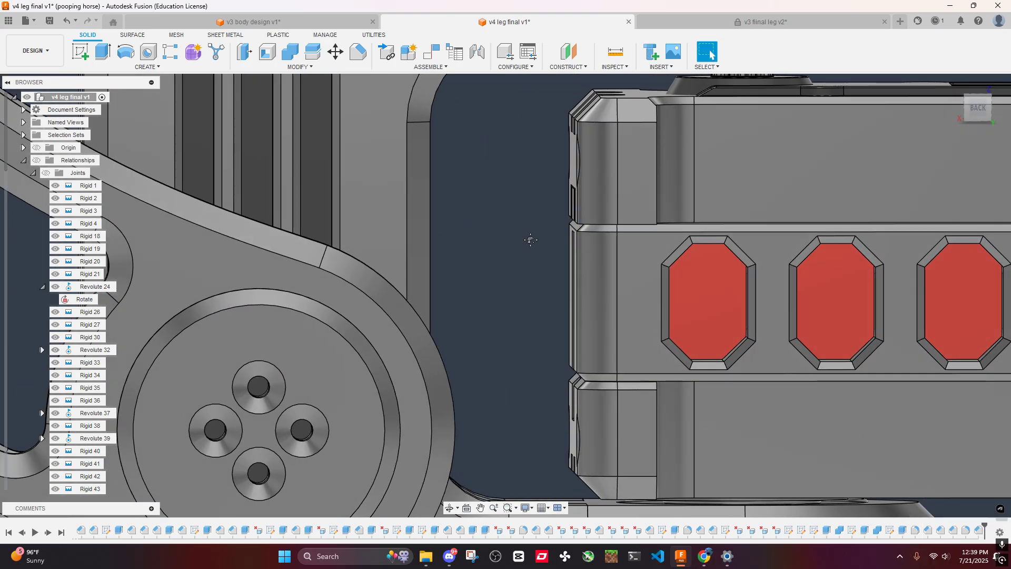
pyautogui.keyDown('shift'); pyautogui.moveTo(530, 241); pyautogui.dragTo(481, 234, button='middle'); pyautogui.keyUp('shift')
pyautogui.click(611, 79)
pyautogui.moveTo(610, 140); pyautogui.dragTo(559, 299, button='middle')
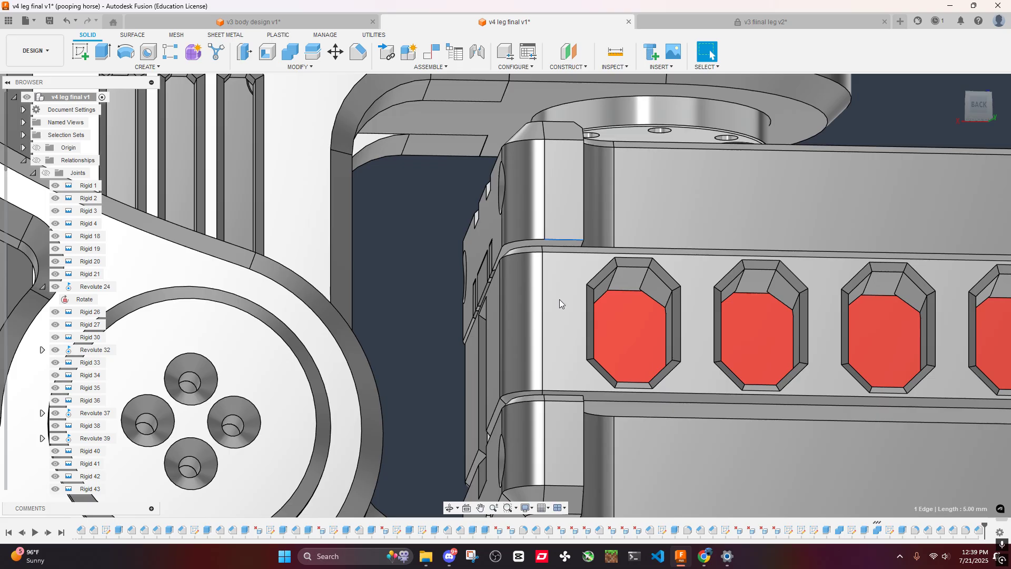
pyautogui.click(367, 60)
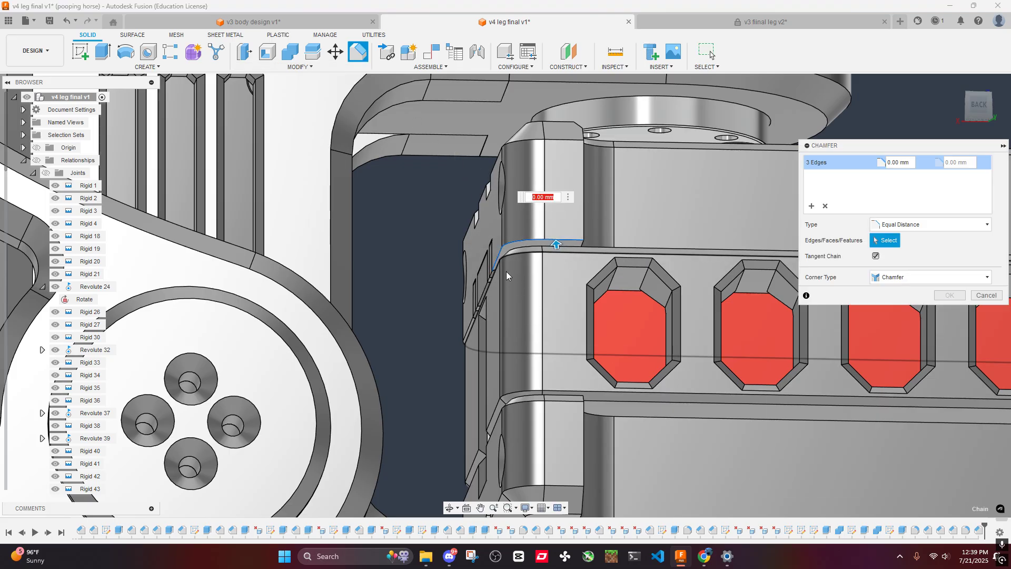
pyautogui.click(986, 296)
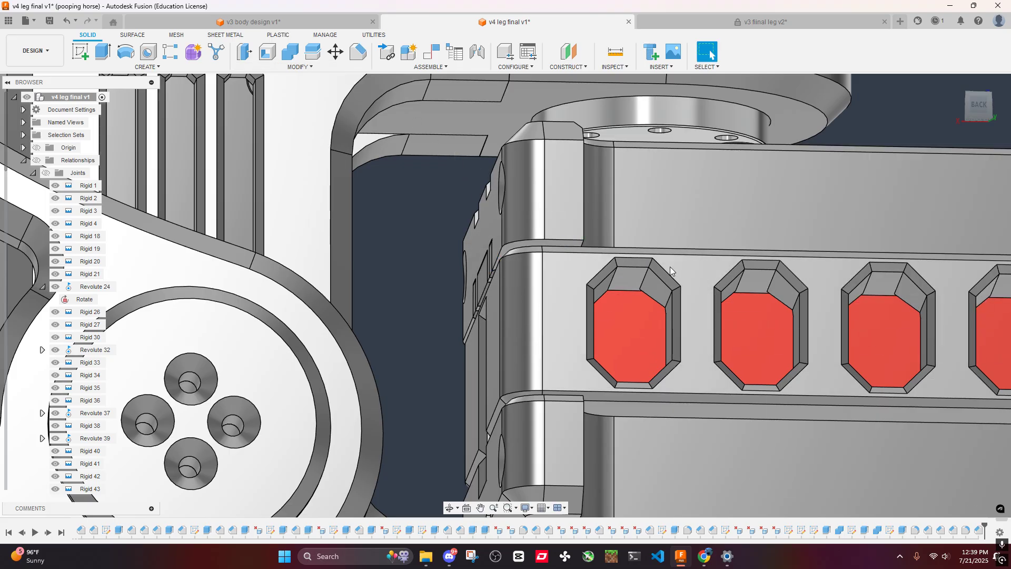
pyautogui.keyDown('shift'); pyautogui.moveTo(643, 261); pyautogui.dragTo(562, 265, button='middle'); pyautogui.keyUp('shift')
pyautogui.scroll(1, 468, 293)
pyautogui.moveTo(467, 293); pyautogui.dragTo(545, 191, button='middle')
pyautogui.scroll(-2, 528, 241)
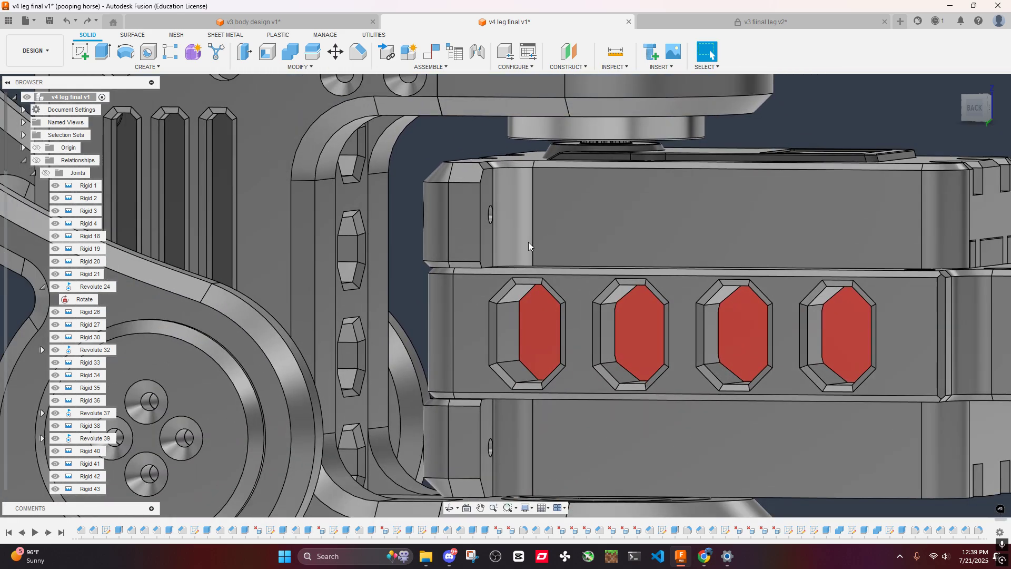
pyautogui.keyDown('shift'); pyautogui.moveTo(529, 241); pyautogui.dragTo(555, 211, button='middle'); pyautogui.keyUp('shift')
pyautogui.scroll(-3, 540, 308)
pyautogui.scroll(-2, 457, 198)
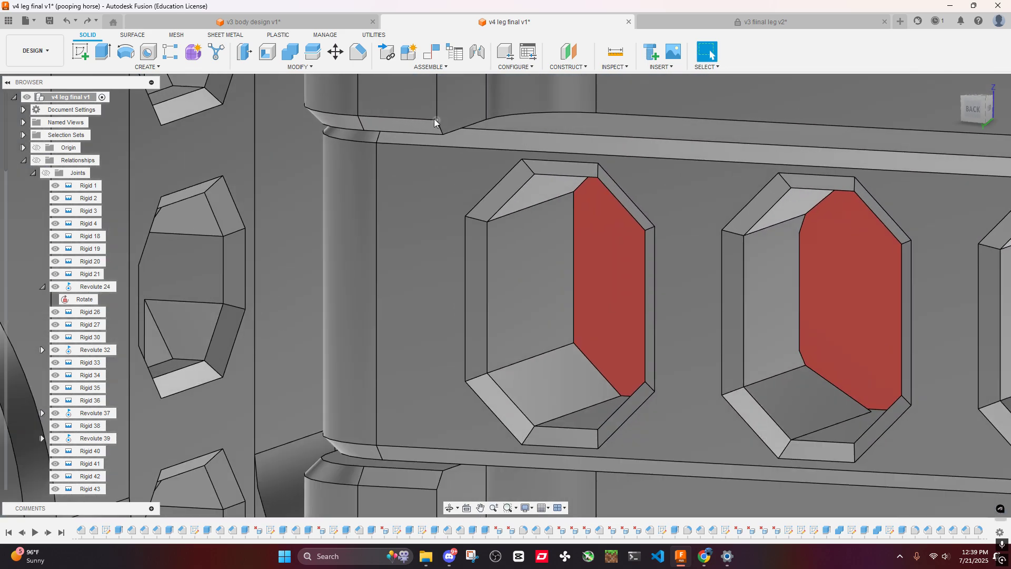
pyautogui.click(437, 126)
pyautogui.click(358, 52)
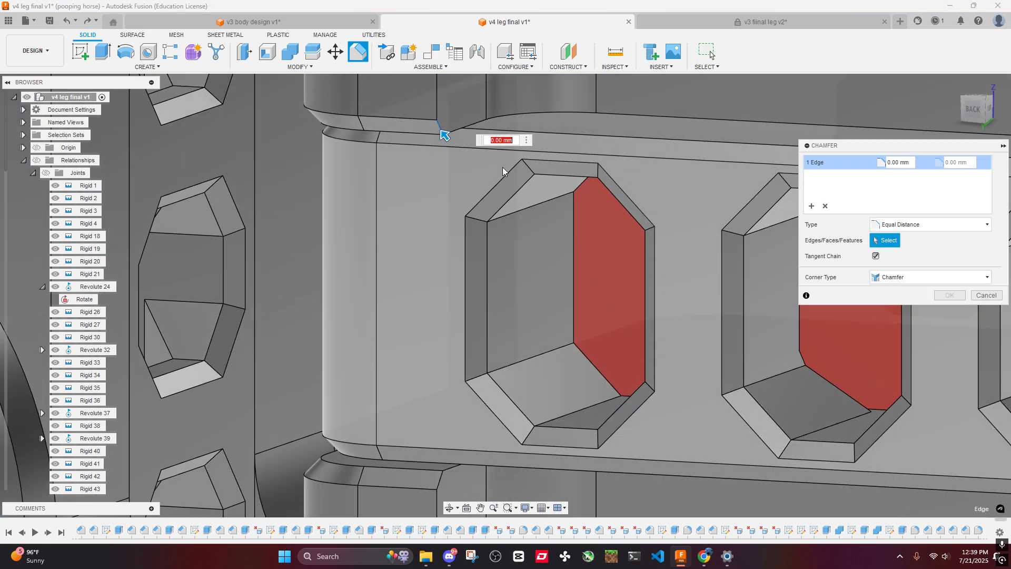
pyautogui.write('3')
pyautogui.scroll(-5, 478, 285)
pyautogui.moveTo(463, 205); pyautogui.dragTo(492, 248, button='middle')
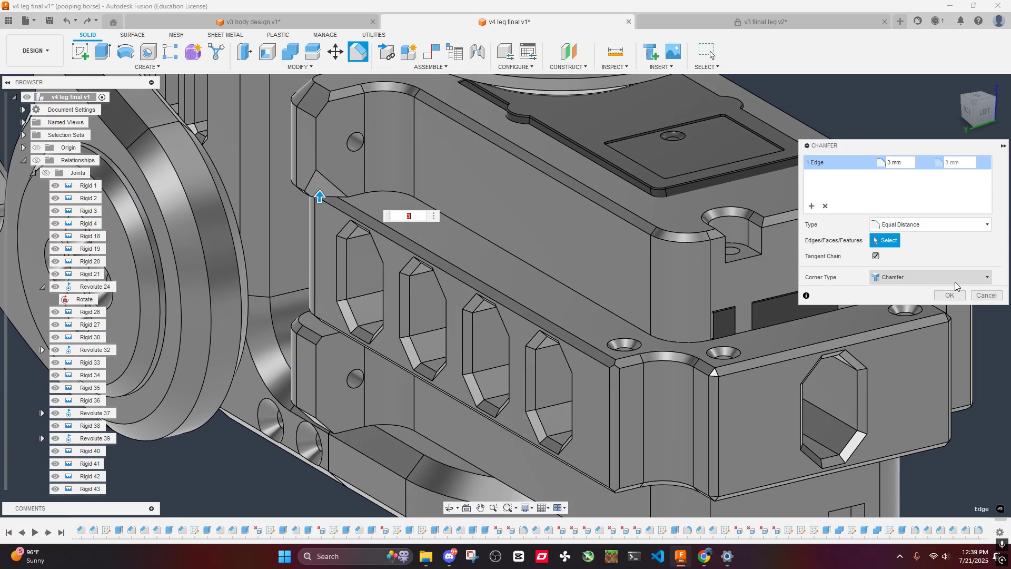
pyautogui.click(978, 296)
# - Chamfer the short corner edge at the lower end of the servo mount's upper screw lug with an equal distance of 2 mm
pyautogui.scroll(3, 343, 220)
pyautogui.scroll(1, 343, 220)
pyautogui.scroll(-3, 298, 194)
pyautogui.keyDown('shift'); pyautogui.moveTo(298, 194); pyautogui.dragTo(347, 163, button='middle'); pyautogui.keyUp('shift')
pyautogui.scroll(6, 355, 225)
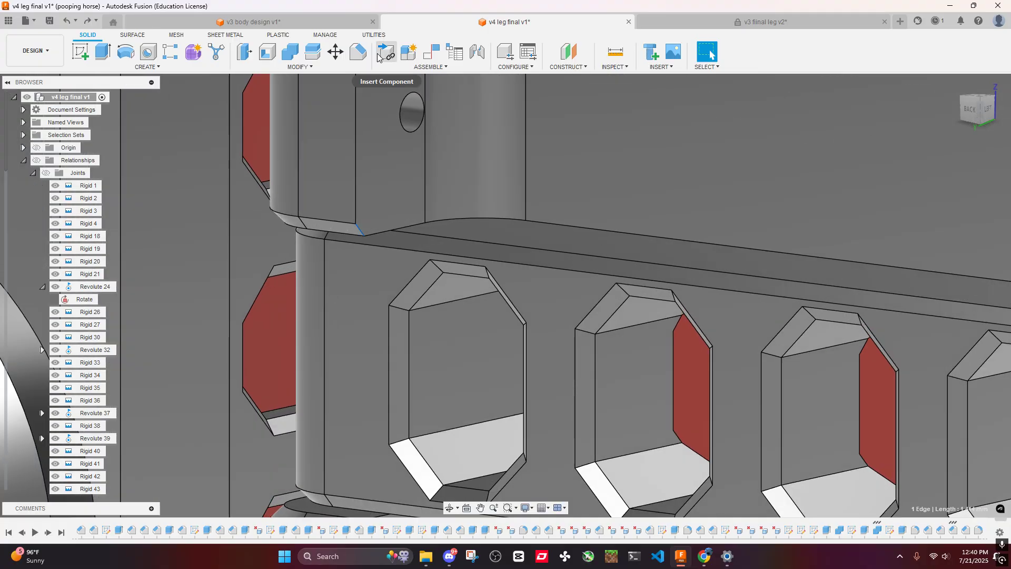
pyautogui.click(358, 51)
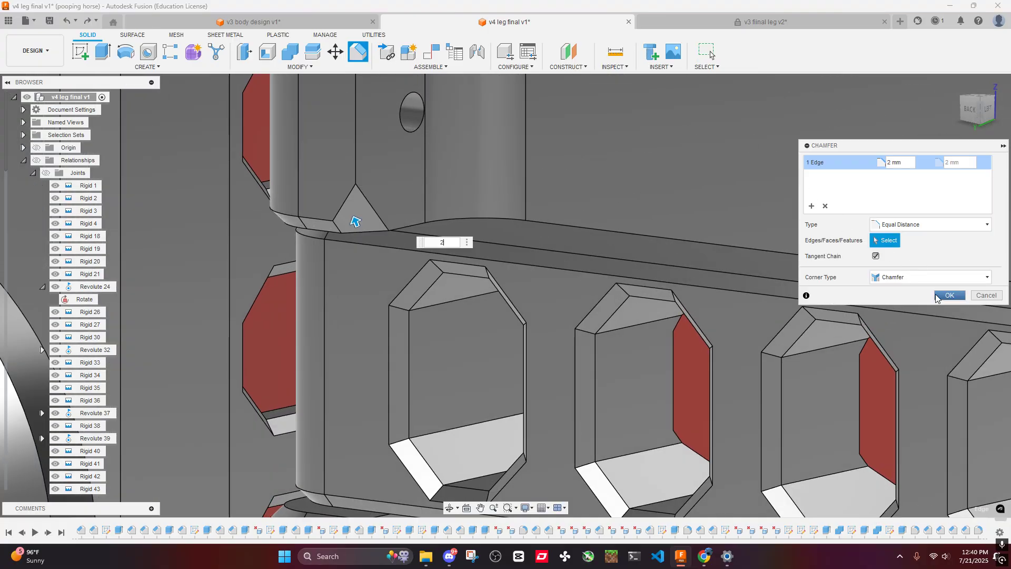
pyautogui.click(936, 296)
pyautogui.scroll(-5, 413, 192)
pyautogui.keyDown('shift'); pyautogui.moveTo(413, 192); pyautogui.dragTo(466, 149, button='middle'); pyautogui.keyUp('shift')
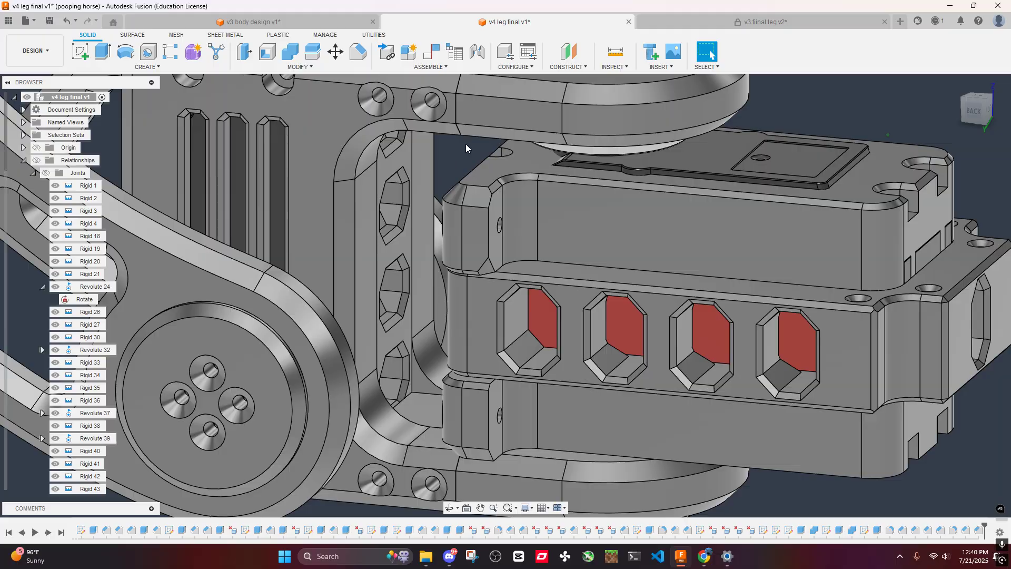
# - Switch to the v3 body design document, at the matching screw lug corner of the attached leg's servo mount
pyautogui.click(322, 23)
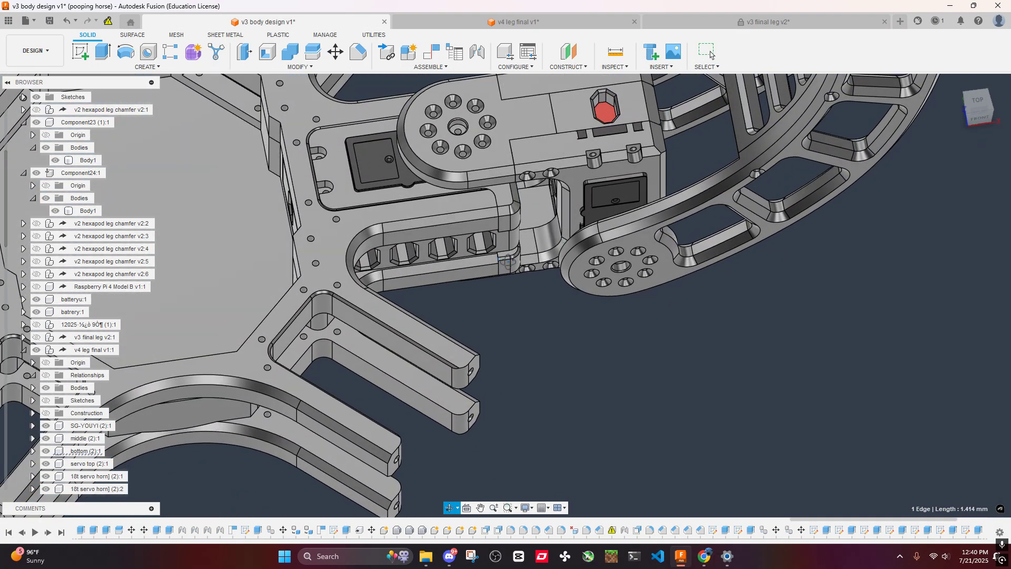
pyautogui.keyDown('shift'); pyautogui.moveTo(508, 262); pyautogui.dragTo(491, 197, button='middle'); pyautogui.keyUp('shift')
pyautogui.scroll(8, 494, 198)
pyautogui.moveTo(491, 197); pyautogui.dragTo(524, 246, button='middle')
pyautogui.scroll(4, 523, 246)
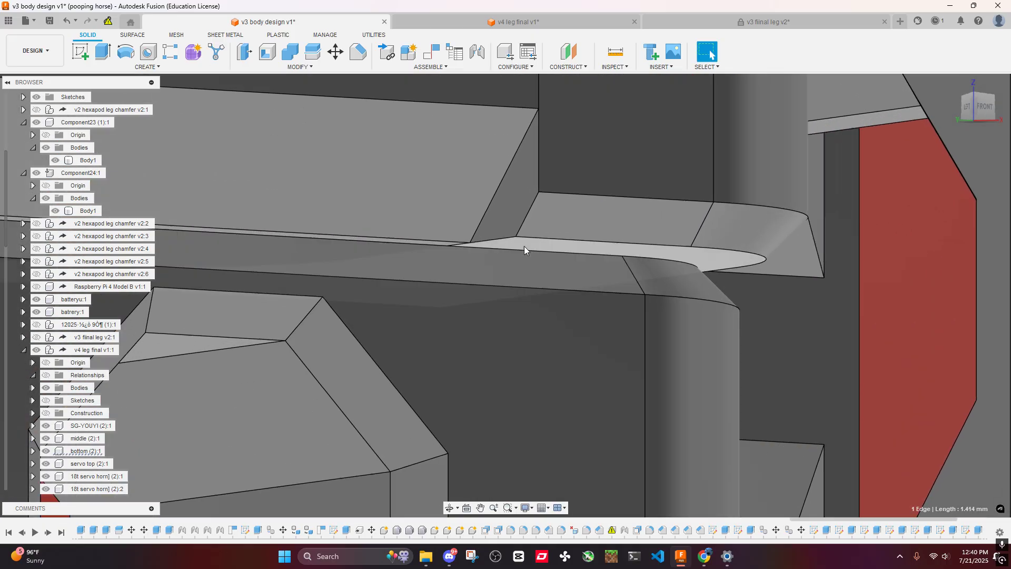
pyautogui.click(525, 213)
pyautogui.click(358, 52)
pyautogui.write('2')
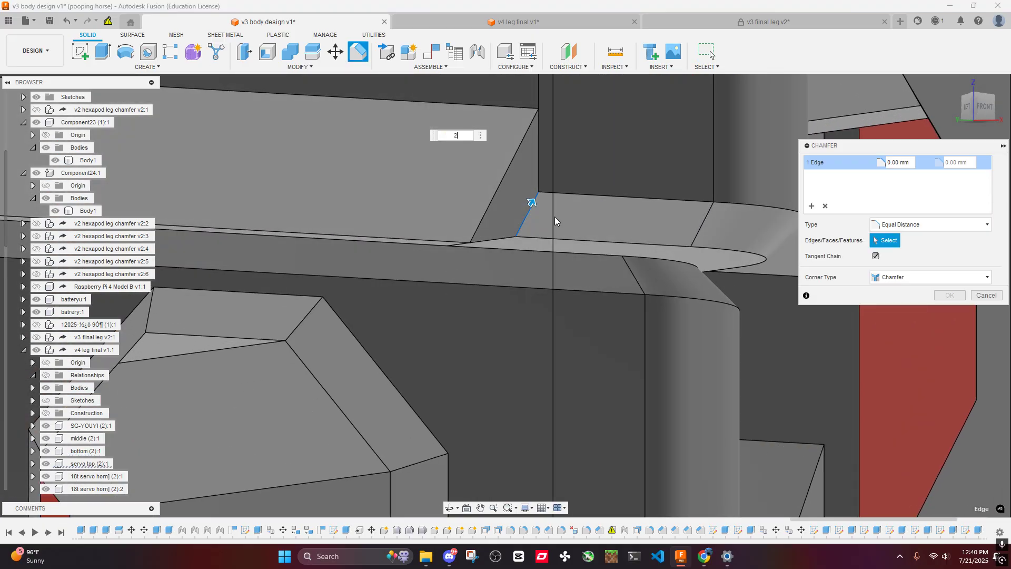
pyautogui.scroll(-4, 556, 210)
pyautogui.moveTo(558, 208)
pyautogui.keyDown('shift'); pyautogui.mouseDown(button='middle')
pyautogui.moveTo(507, 178)
pyautogui.moveTo(571, 202)
pyautogui.mouseUp(button='middle'); pyautogui.keyUp('shift')
pyautogui.click(973, 296)
# - Chamfer the short slanted corner edge of the attached leg's servo mount lug with an equal distance of 1.4 mm
pyautogui.scroll(3, 592, 222)
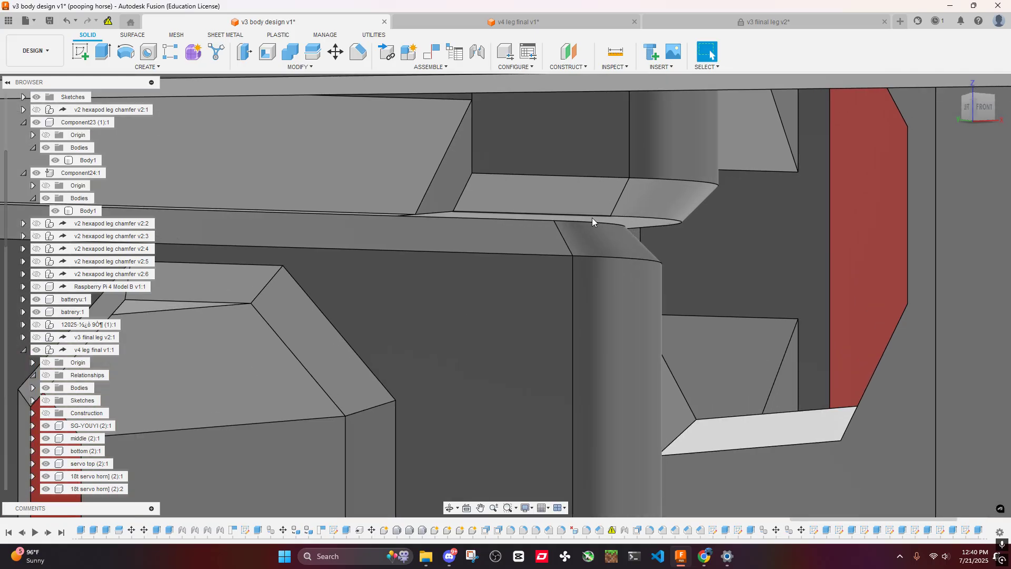
pyautogui.click(463, 193)
pyautogui.click(358, 52)
pyautogui.write('1')
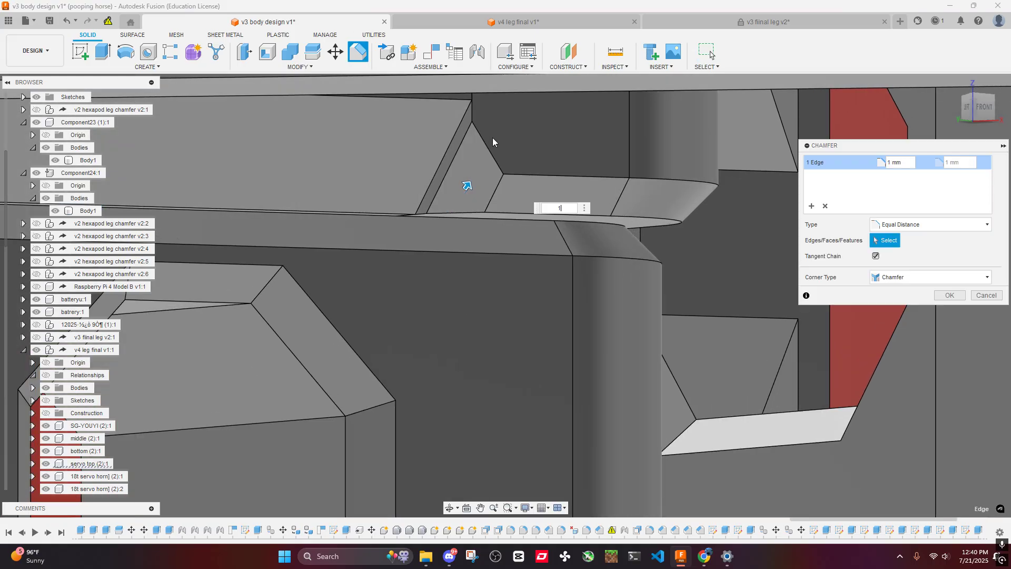
pyautogui.keyDown('shift'); pyautogui.moveTo(493, 141); pyautogui.dragTo(479, 117, button='middle'); pyautogui.keyUp('shift')
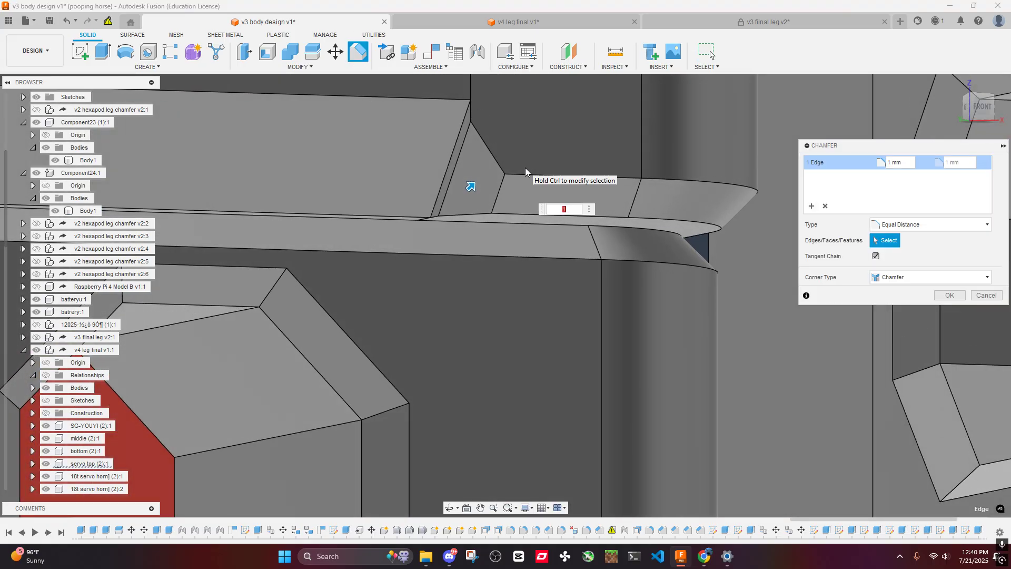
pyautogui.write('1.2')
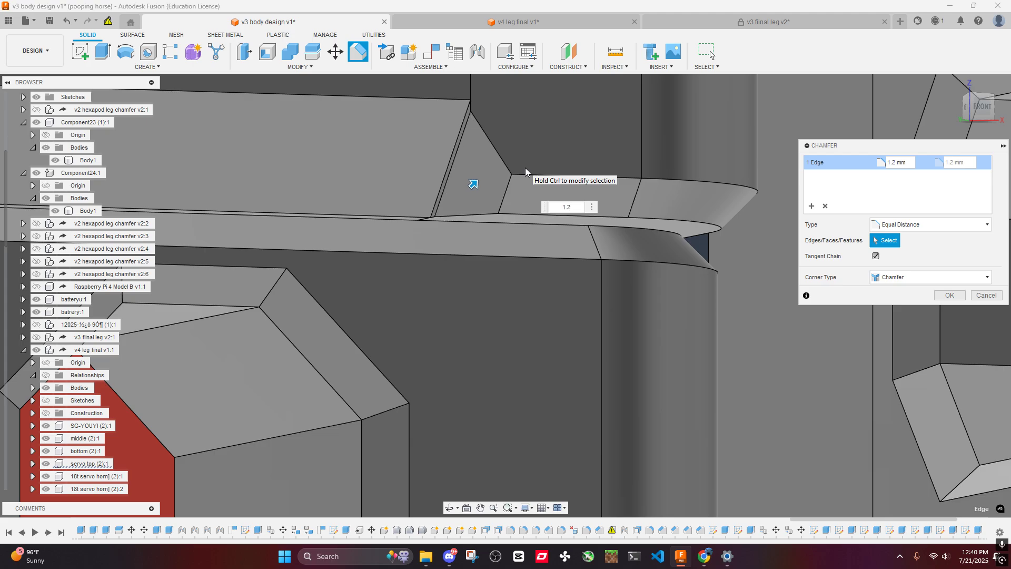
pyautogui.press('BackSpace')
pyautogui.write('4')
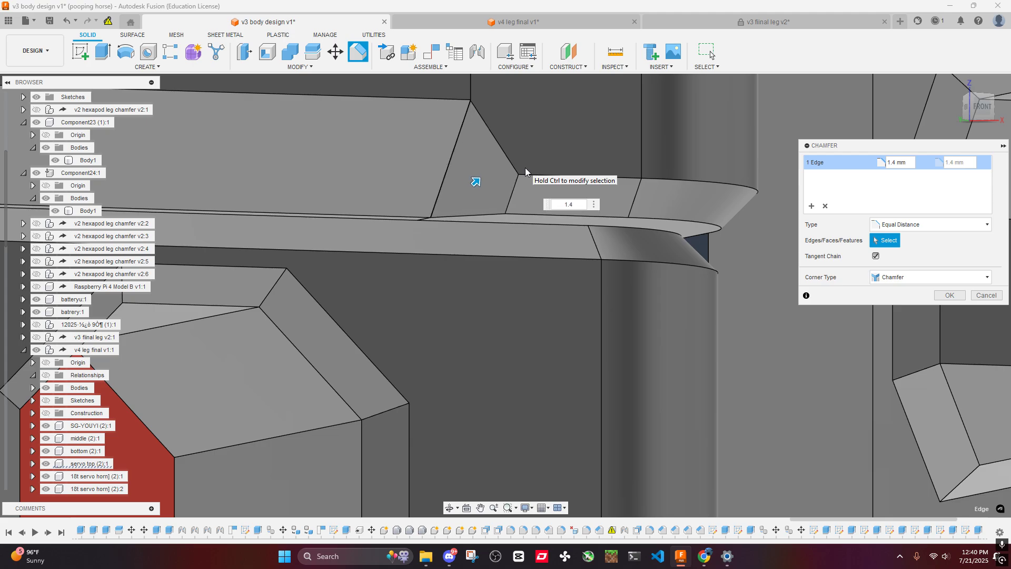
pyautogui.scroll(-4, 526, 168)
pyautogui.keyDown('shift'); pyautogui.moveTo(525, 167); pyautogui.dragTo(501, 157, button='middle'); pyautogui.keyUp('shift')
pyautogui.scroll(-3, 501, 151)
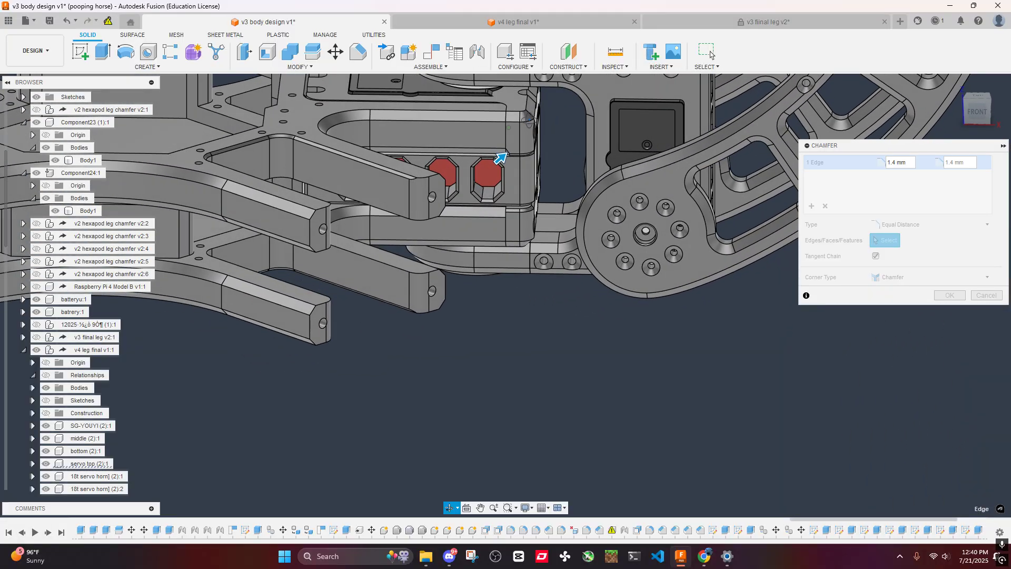
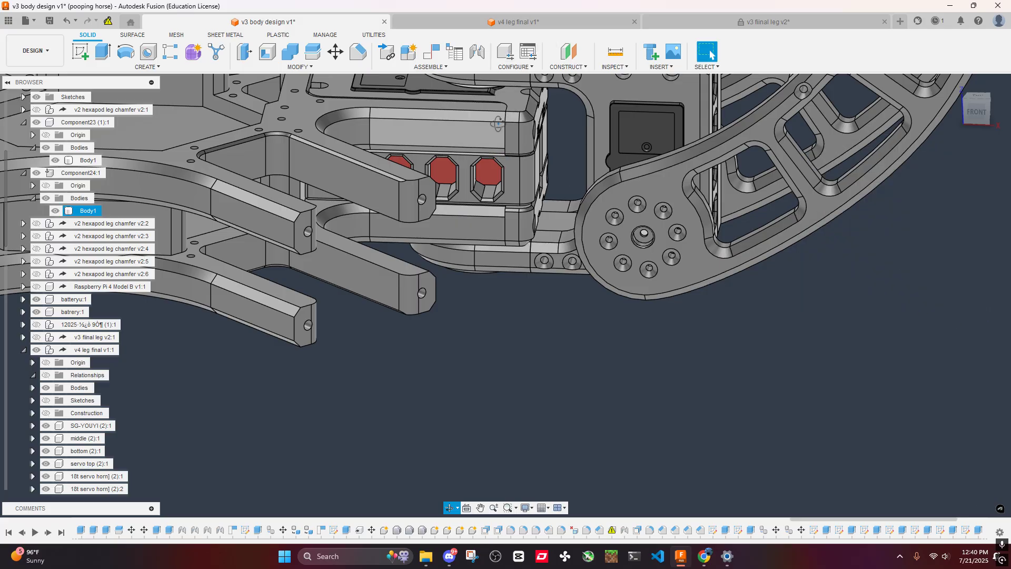
# - In the v4 leg final v1 document, start a chamfer on the two short step edges along one side of the servo bracket's end
pyautogui.keyDown('shift'); pyautogui.moveTo(498, 123); pyautogui.dragTo(488, 122, button='middle'); pyautogui.keyUp('shift')
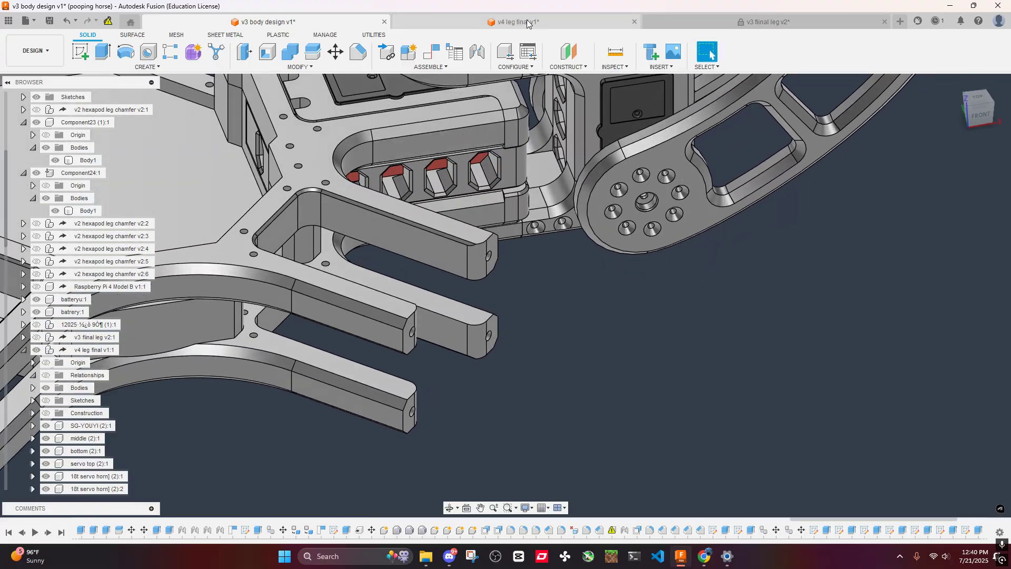
pyautogui.click(513, 21)
pyautogui.scroll(-2, 526, 109)
pyautogui.keyDown('shift'); pyautogui.moveTo(565, 182); pyautogui.dragTo(556, 190, button='middle'); pyautogui.keyUp('shift')
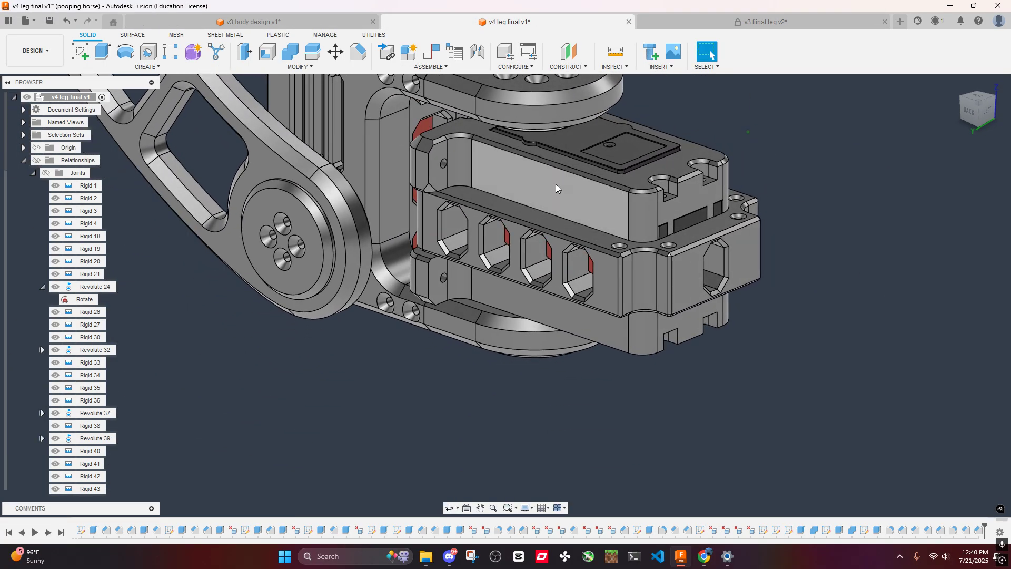
pyautogui.scroll(2, 421, 181)
pyautogui.scroll(2, 425, 187)
pyautogui.click(432, 197)
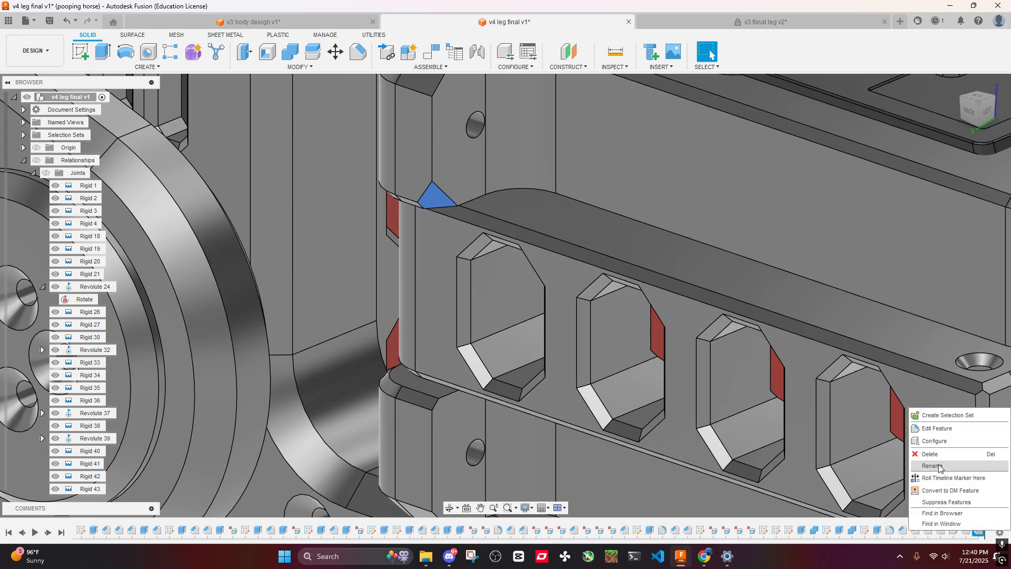
pyautogui.click(363, 61)
pyautogui.scroll(3, 431, 211)
pyautogui.scroll(-1, 437, 208)
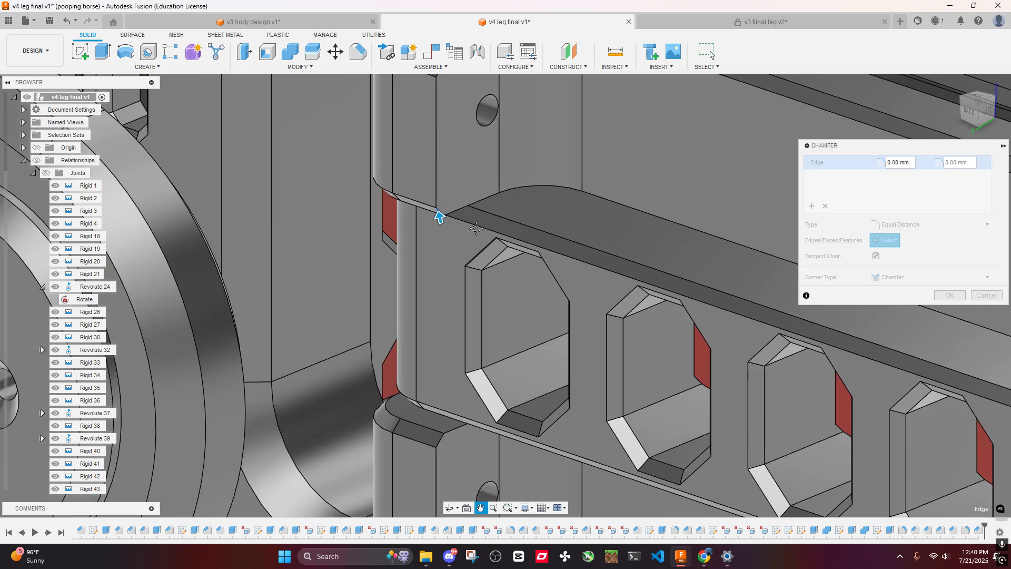
pyautogui.moveTo(476, 228); pyautogui.dragTo(439, 47, button='middle')
pyautogui.scroll(4, 404, 322)
pyautogui.scroll(-2, 380, 223)
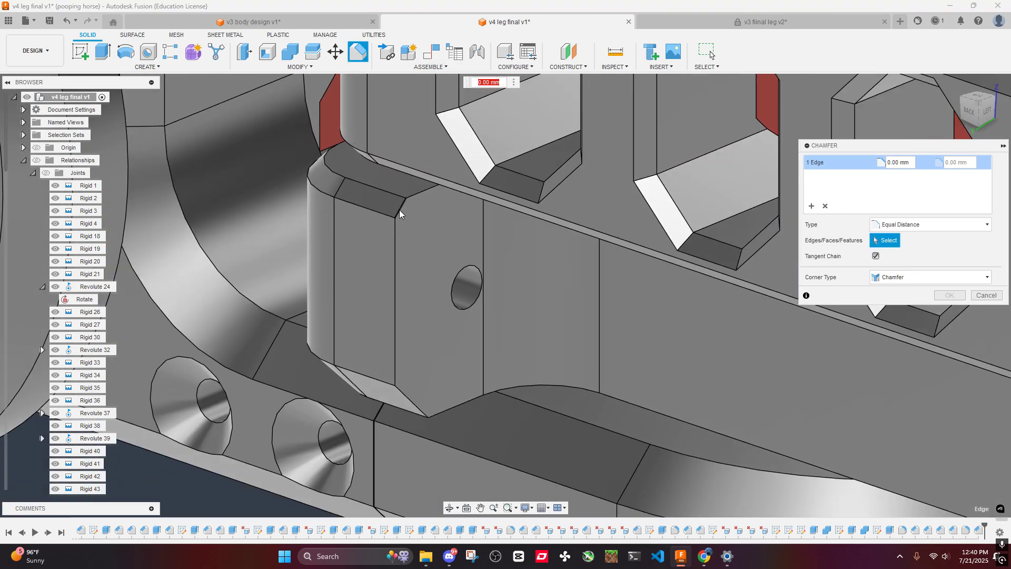
pyautogui.click(399, 211)
# - Add the two matching step edges on the bracket's opposite side and chamfer all four edges by 1.4 mm
pyautogui.scroll(-6, 401, 210)
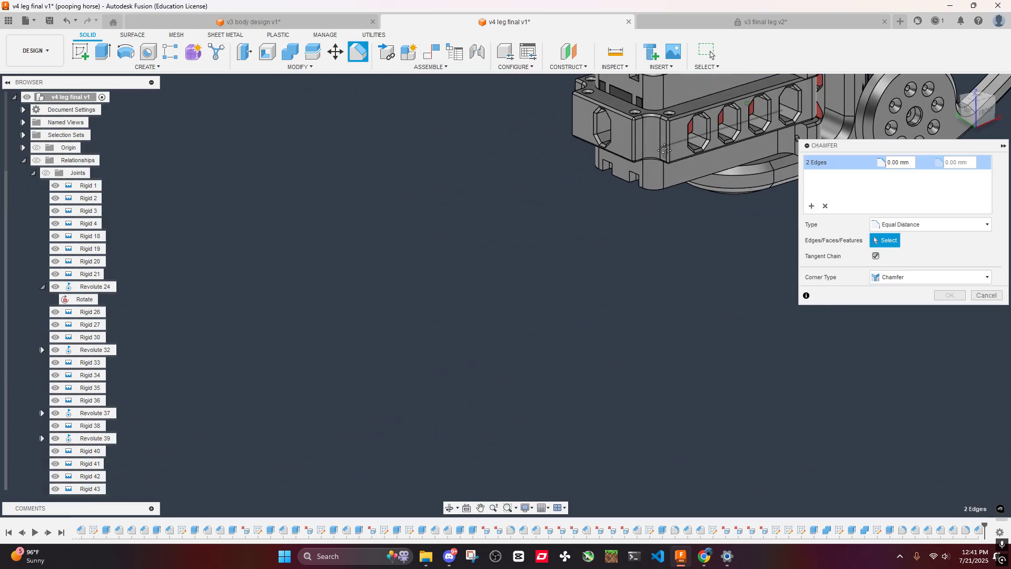
pyautogui.scroll(10, 664, 151)
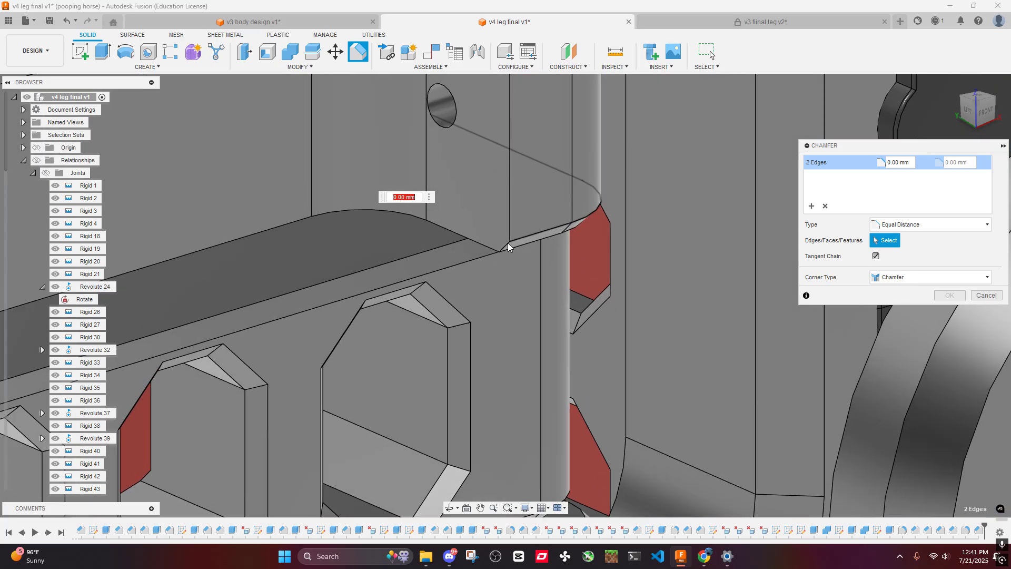
pyautogui.click(512, 261)
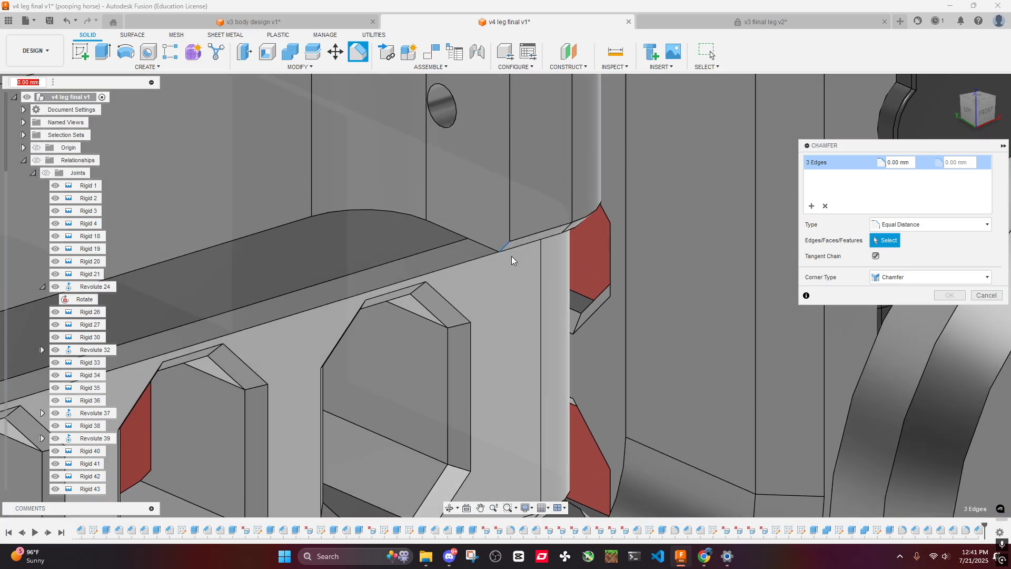
pyautogui.moveTo(512, 260); pyautogui.dragTo(499, 87, button='middle')
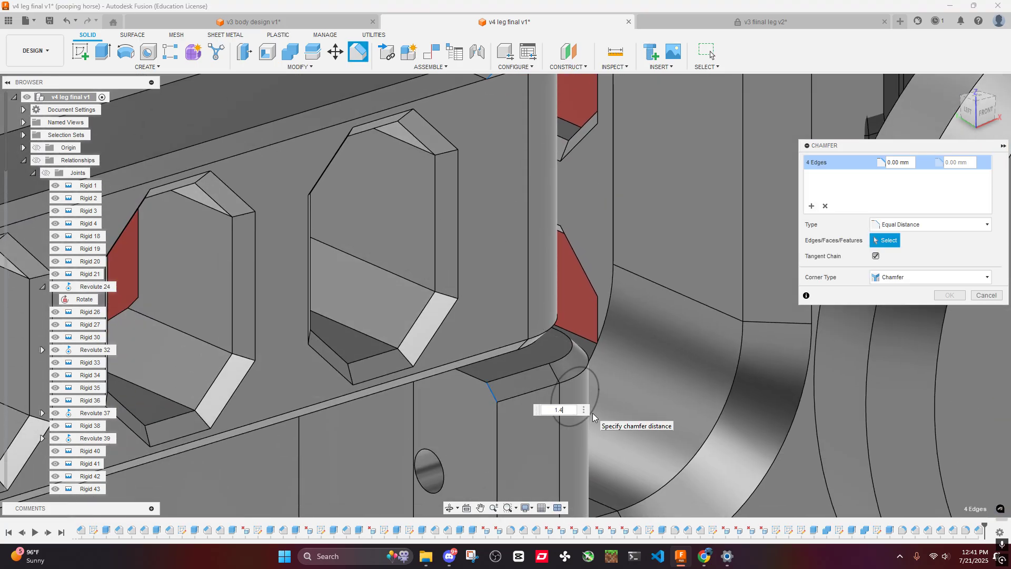
pyautogui.scroll(-8, 558, 363)
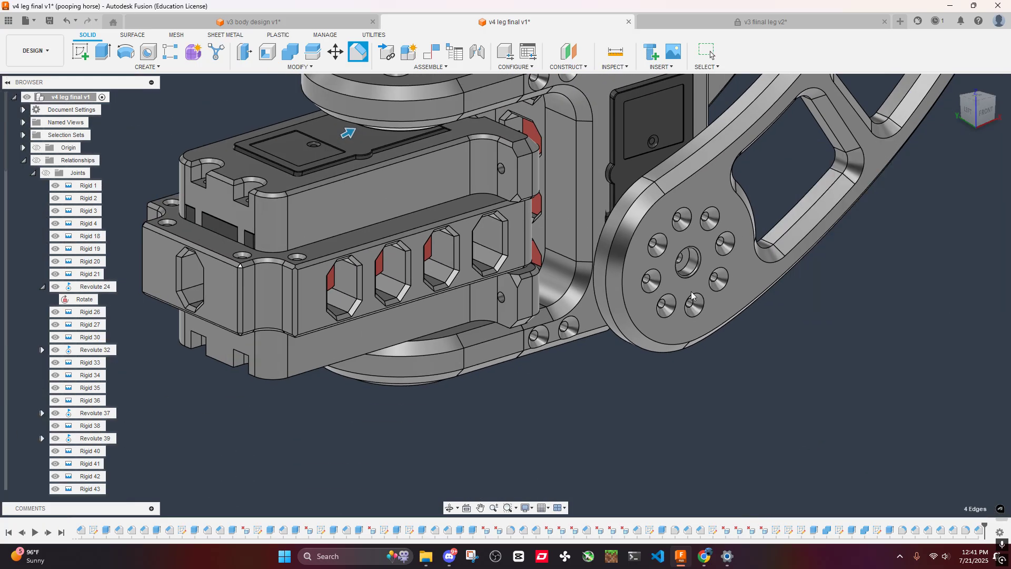
pyautogui.moveTo(535, 314); pyautogui.dragTo(588, 254, button='middle')
pyautogui.scroll(-4, 586, 199)
# - In the v3 body design document, select the short step edges where the side chamfers end near the arm's tip
pyautogui.click(284, 23)
pyautogui.scroll(6, 540, 270)
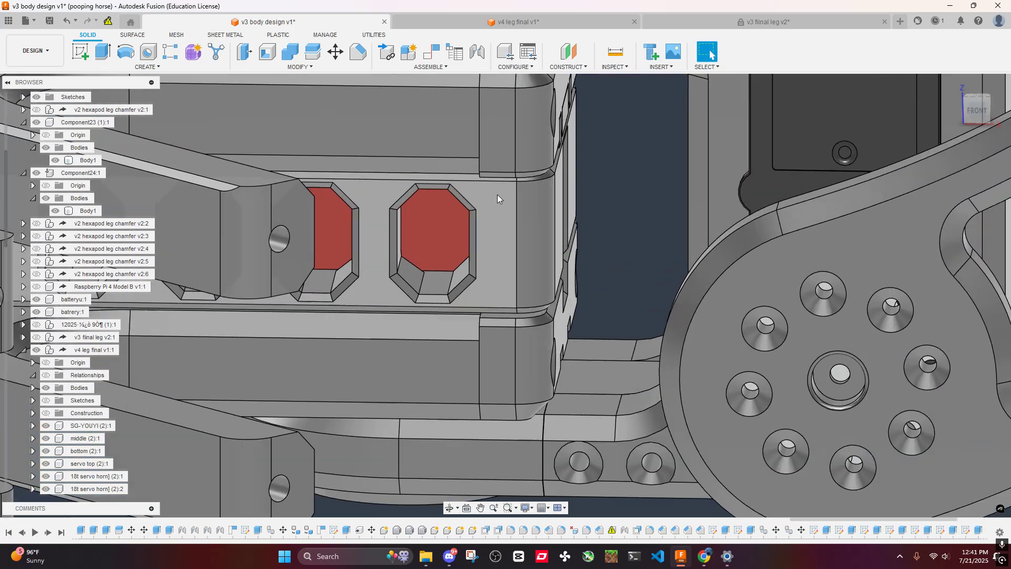
pyautogui.keyDown('shift'); pyautogui.moveTo(497, 194); pyautogui.dragTo(491, 333, button='middle'); pyautogui.keyUp('shift')
pyautogui.scroll(4, 490, 160)
pyautogui.scroll(-3, 476, 162)
pyautogui.scroll(3, 490, 334)
pyautogui.keyDown('ctrl'); pyautogui.click(472, 324); pyautogui.keyUp('ctrl')
pyautogui.scroll(-6, 451, 264)
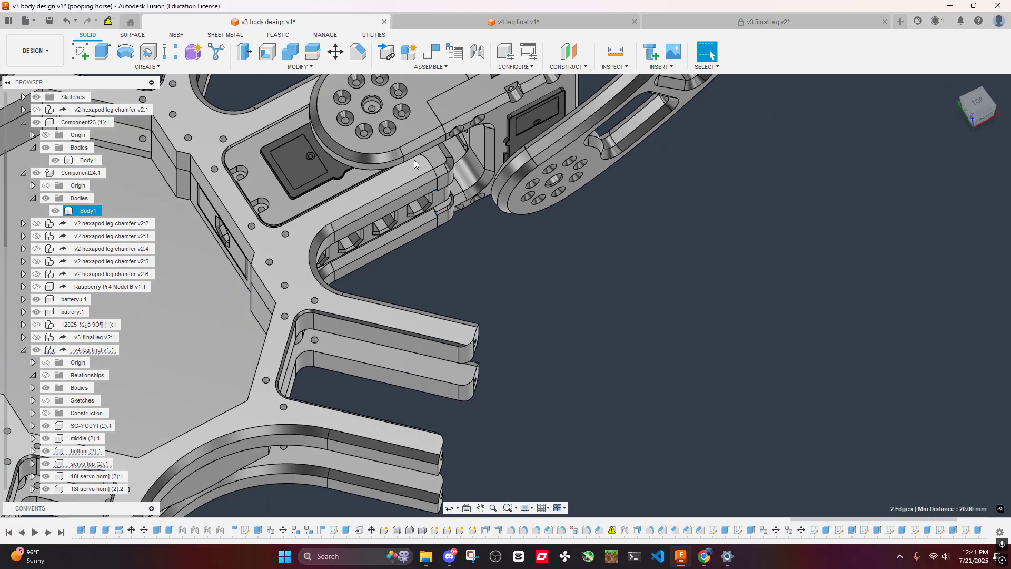
# - Add the matching step edges on the other side of the arm pair and chamfer all four edges by 1.4 mm
pyautogui.keyDown('shift'); pyautogui.moveTo(413, 159); pyautogui.dragTo(525, 117, button='middle'); pyautogui.keyUp('shift')
pyautogui.scroll(10, 381, 300)
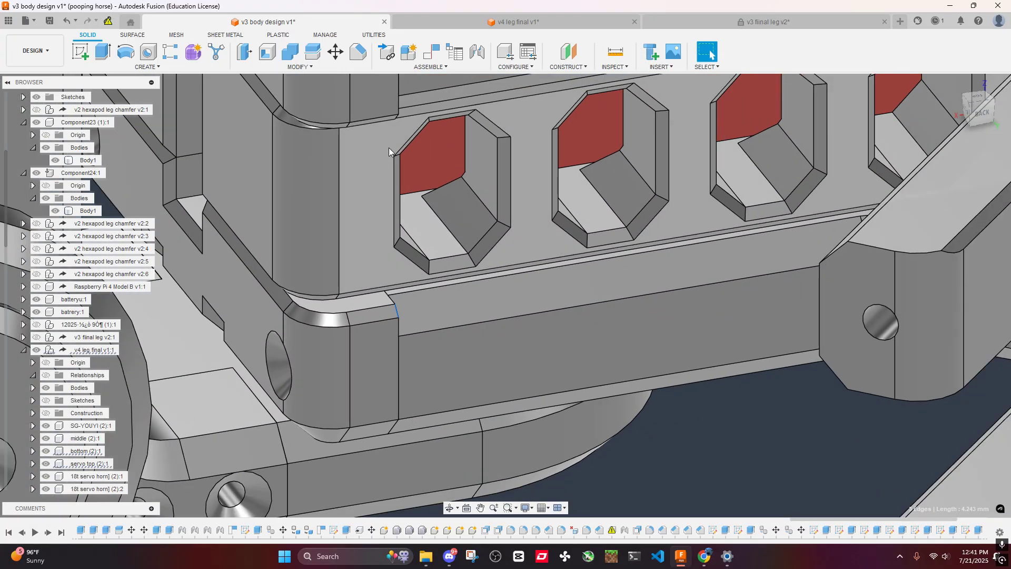
pyautogui.scroll(-5, 388, 147)
pyautogui.keyDown('shift'); pyautogui.moveTo(388, 148); pyautogui.dragTo(473, 287, button='middle'); pyautogui.keyUp('shift')
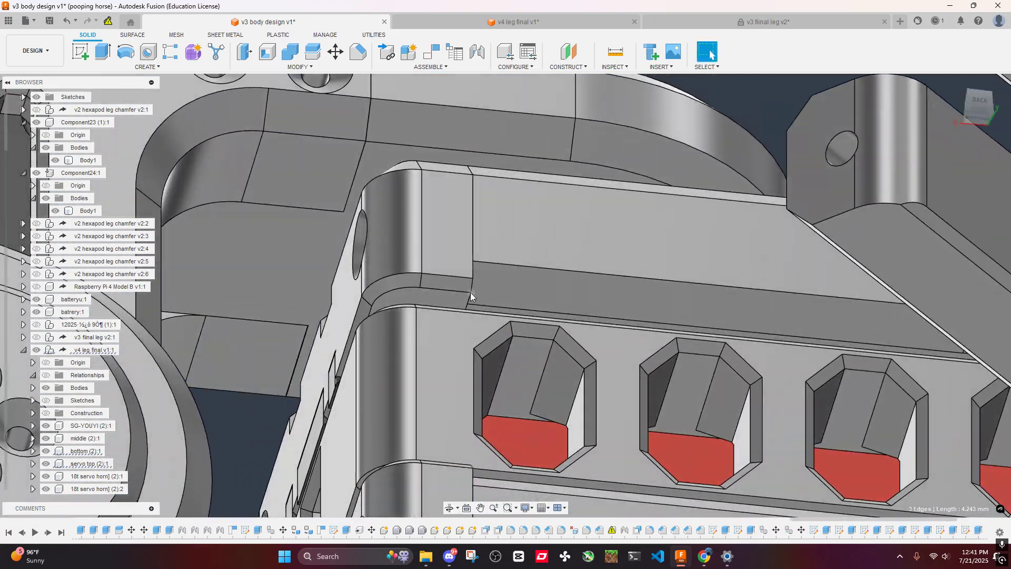
pyautogui.scroll(10, 473, 287)
pyautogui.keyDown('ctrl'); pyautogui.click(472, 286); pyautogui.keyUp('ctrl')
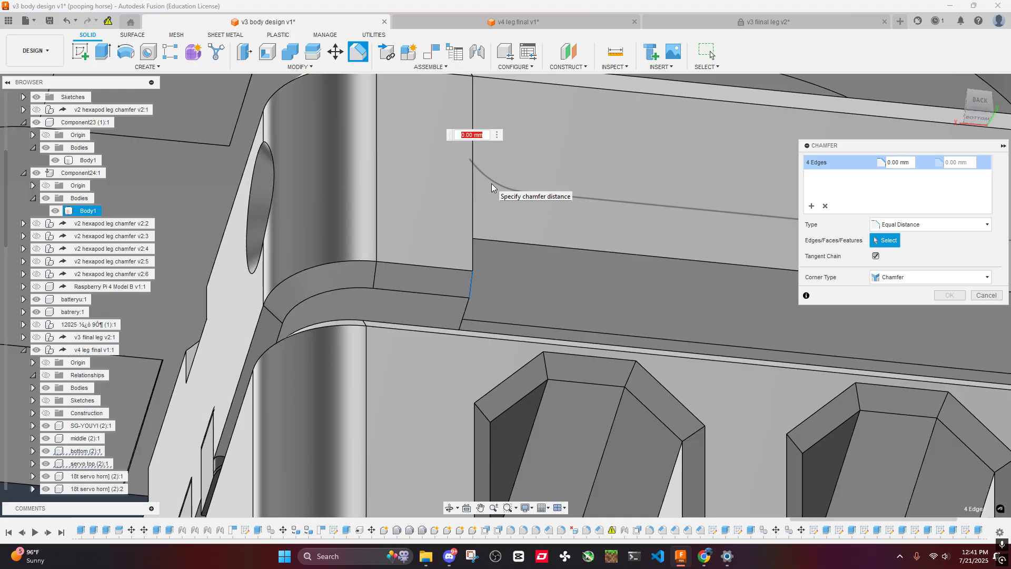
pyautogui.write('1.4')
pyautogui.press('Return')
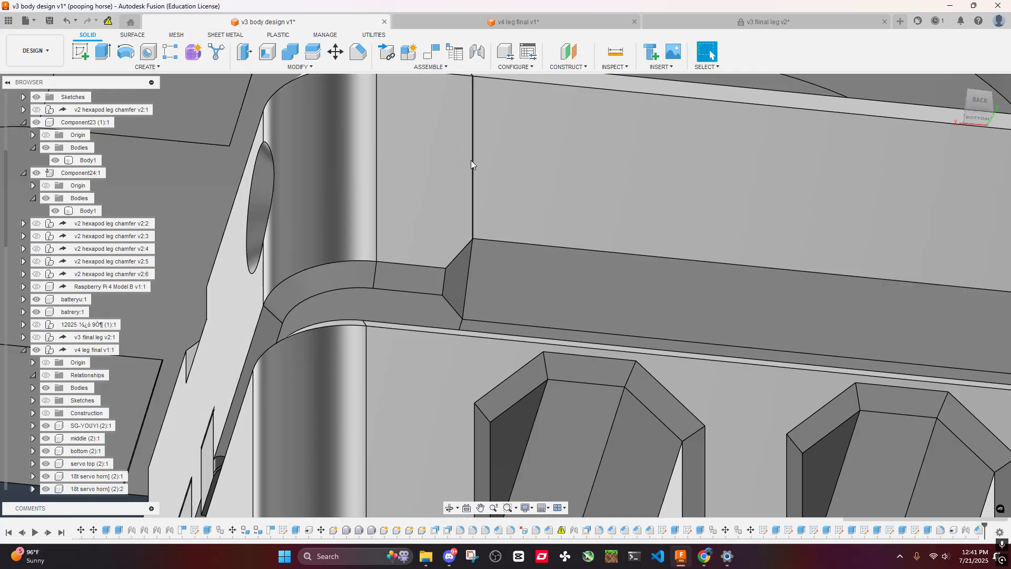
# - Start a chamfer on the rim edges of the servo pocket on top of the body's arm
pyautogui.scroll(-8, 487, 189)
pyautogui.keyDown('shift'); pyautogui.moveTo(486, 173); pyautogui.dragTo(573, 211, button='middle'); pyautogui.keyUp('shift')
pyautogui.scroll(5, 613, 213)
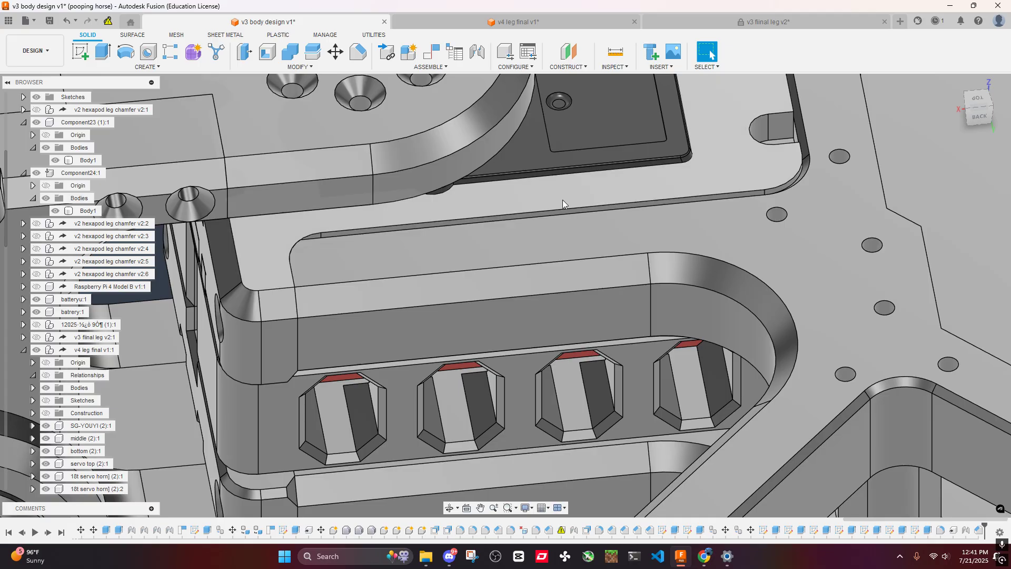
pyautogui.click(363, 54)
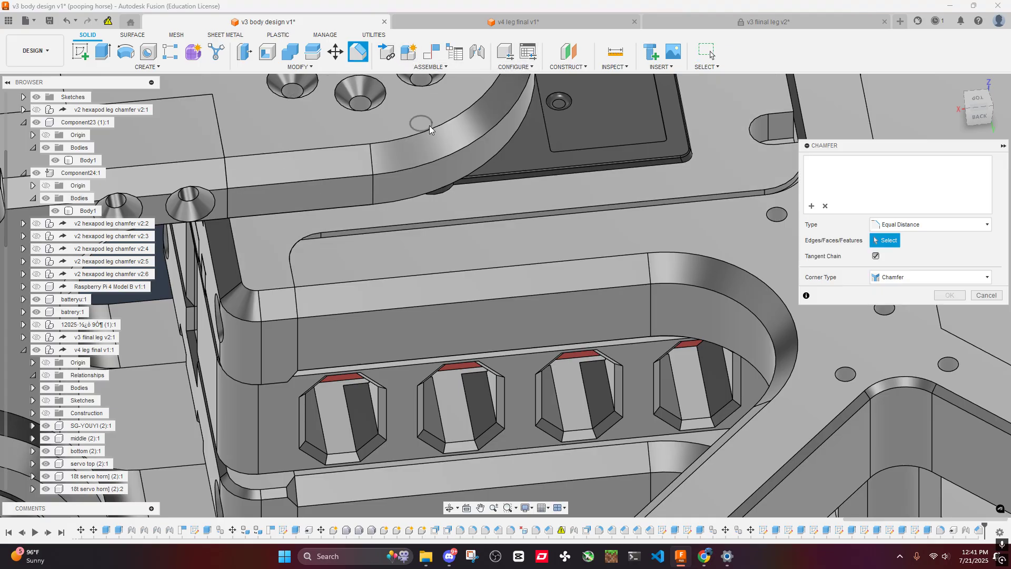
pyautogui.click(478, 216)
pyautogui.moveTo(479, 216); pyautogui.dragTo(423, 261, button='middle')
pyautogui.scroll(4, 548, 224)
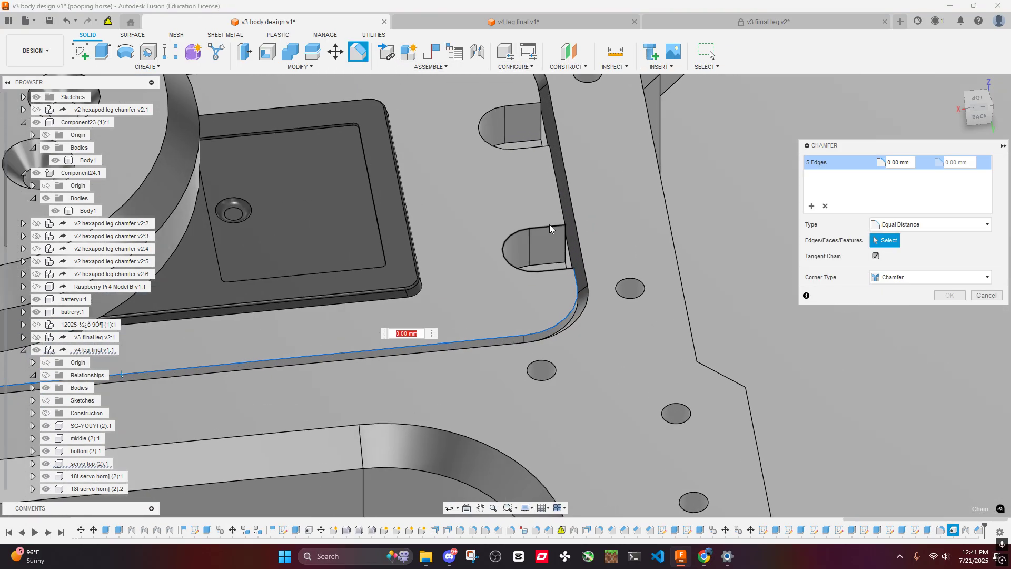
# - Include the edges of the pocket's two rounded notches and the remaining rim edges, and apply the chamfer
pyautogui.click(548, 226)
pyautogui.click(536, 148)
pyautogui.click(555, 178)
pyautogui.scroll(-3, 516, 141)
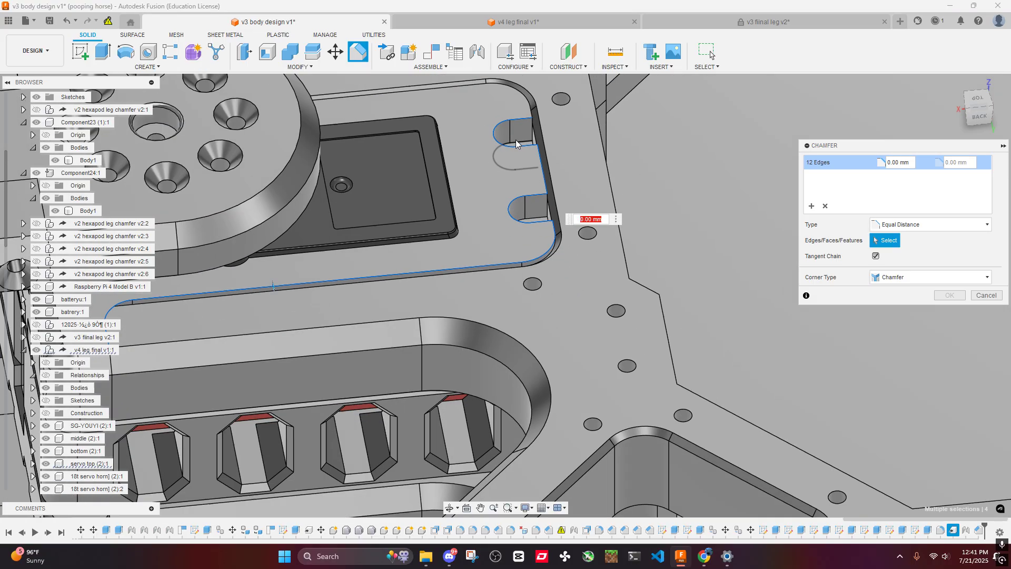
pyautogui.scroll(-2, 521, 158)
pyautogui.click(527, 184)
pyautogui.scroll(-3, 444, 222)
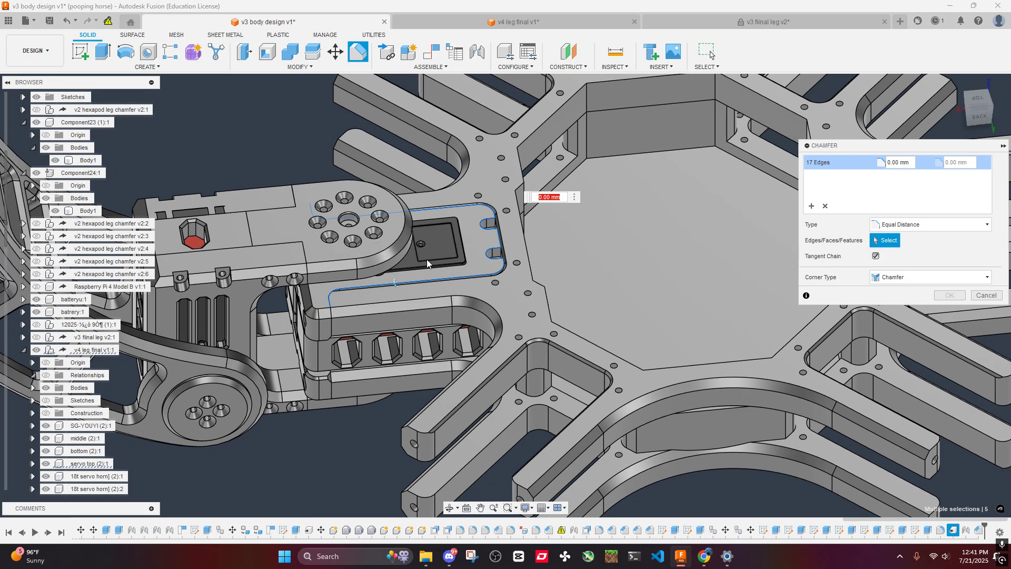
pyautogui.moveTo(630, 230); pyautogui.dragTo(724, 201, button='middle')
pyautogui.click(950, 295)
# - Examine the transition where the servo pocket's rim meets the chamfered tip of the body's arm
pyautogui.scroll(5, 434, 299)
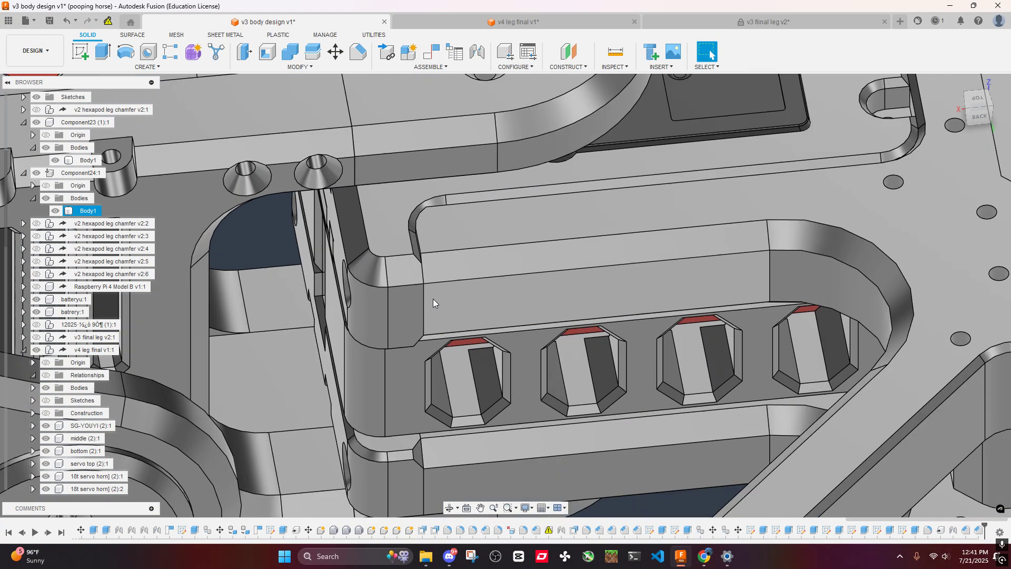
pyautogui.moveTo(432, 299)
pyautogui.keyDown('shift'); pyautogui.mouseDown(button='middle')
pyautogui.moveTo(387, 257)
pyautogui.moveTo(426, 246)
pyautogui.moveTo(431, 289)
pyautogui.mouseUp(button='middle'); pyautogui.keyUp('shift')
pyautogui.scroll(3, 417, 267)
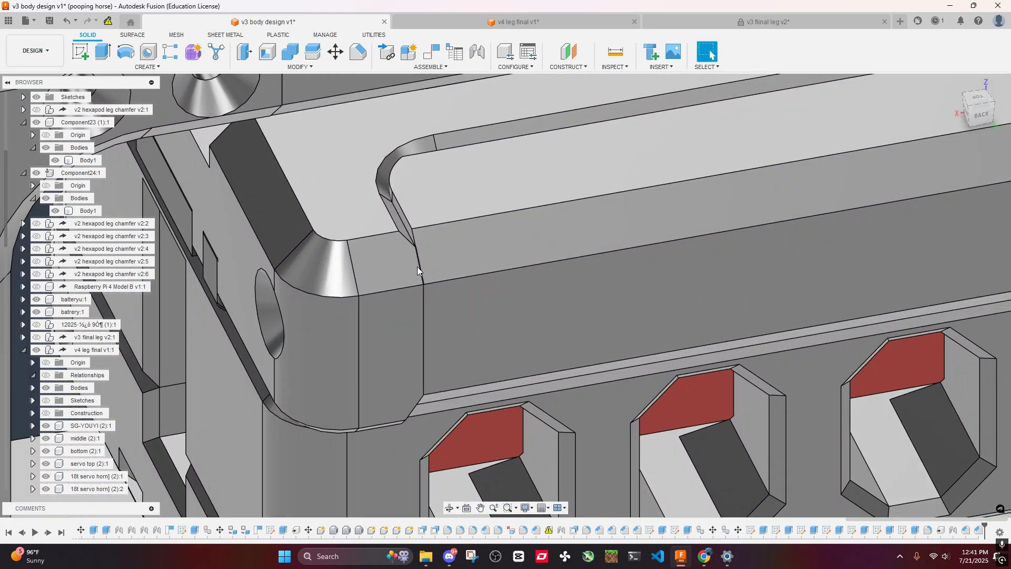
pyautogui.scroll(-3, 408, 285)
pyautogui.scroll(-3, 419, 276)
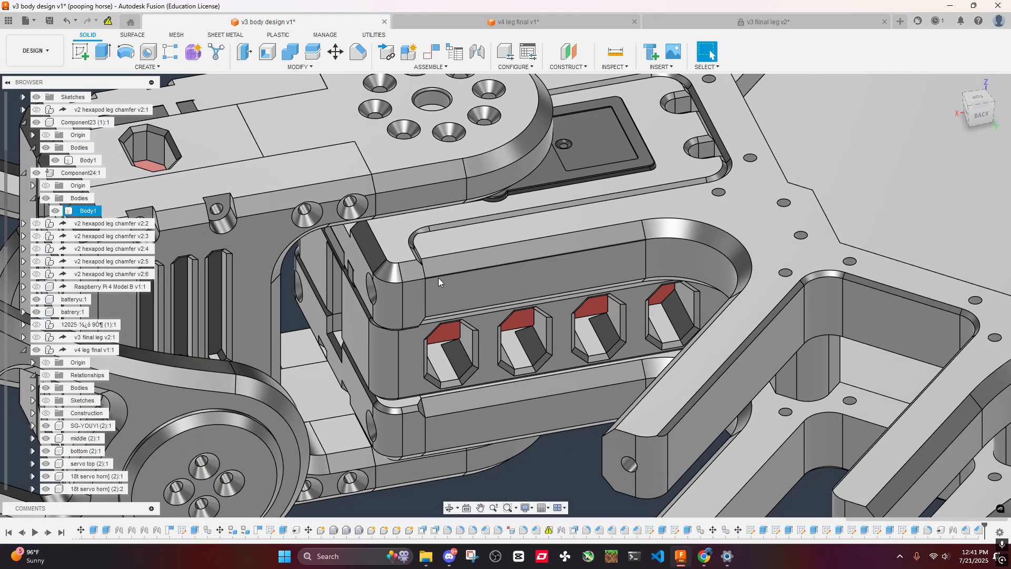
pyautogui.moveTo(438, 277)
pyautogui.keyDown('shift'); pyautogui.mouseDown(button='middle')
pyautogui.moveTo(441, 260)
pyautogui.moveTo(397, 260)
pyautogui.moveTo(440, 269)
pyautogui.mouseUp(button='middle'); pyautogui.keyUp('shift')
pyautogui.scroll(3, 413, 258)
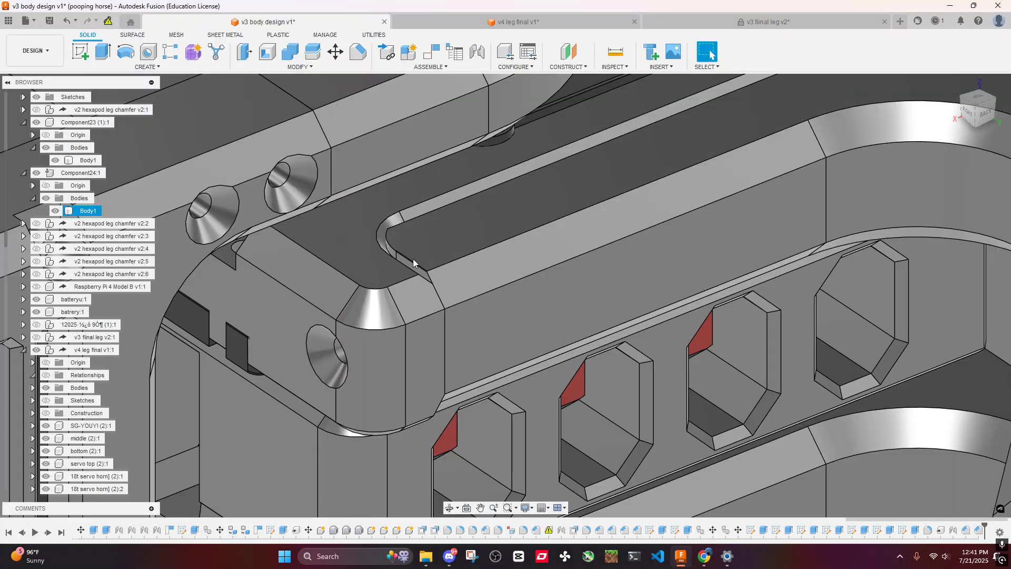
pyautogui.scroll(-4, 413, 259)
pyautogui.scroll(1, 558, 255)
pyautogui.scroll(-3, 560, 241)
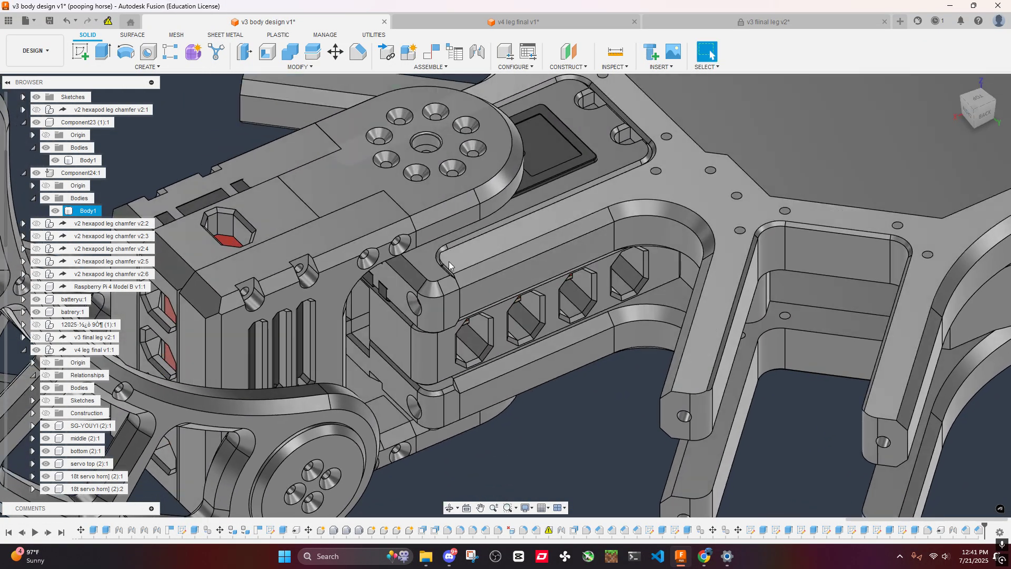
pyautogui.scroll(4, 464, 261)
pyautogui.scroll(-4, 495, 264)
pyautogui.scroll(2, 495, 258)
pyautogui.scroll(-3, 495, 258)
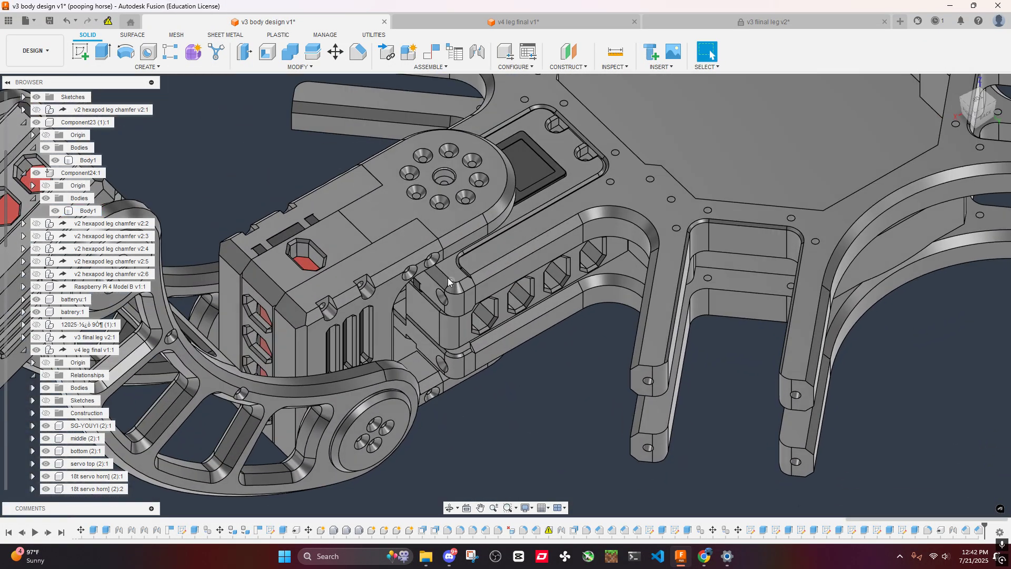
# - Chamfer the two connected pocket edges at the rounded corner by the arm's tip by 1 mm
pyautogui.keyDown('shift'); pyautogui.moveTo(536, 390); pyautogui.dragTo(562, 348, button='middle'); pyautogui.keyUp('shift')
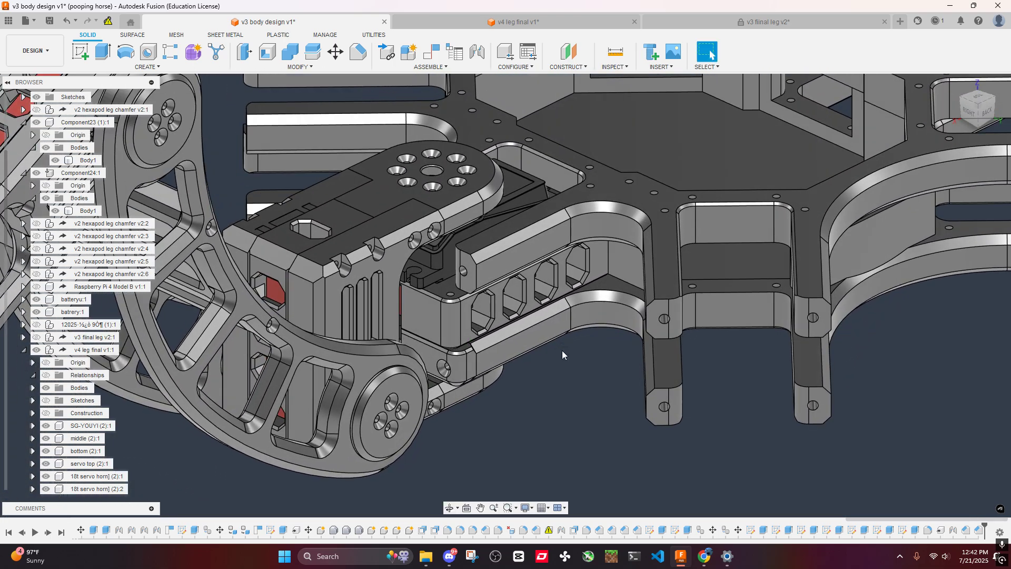
pyautogui.scroll(5, 503, 286)
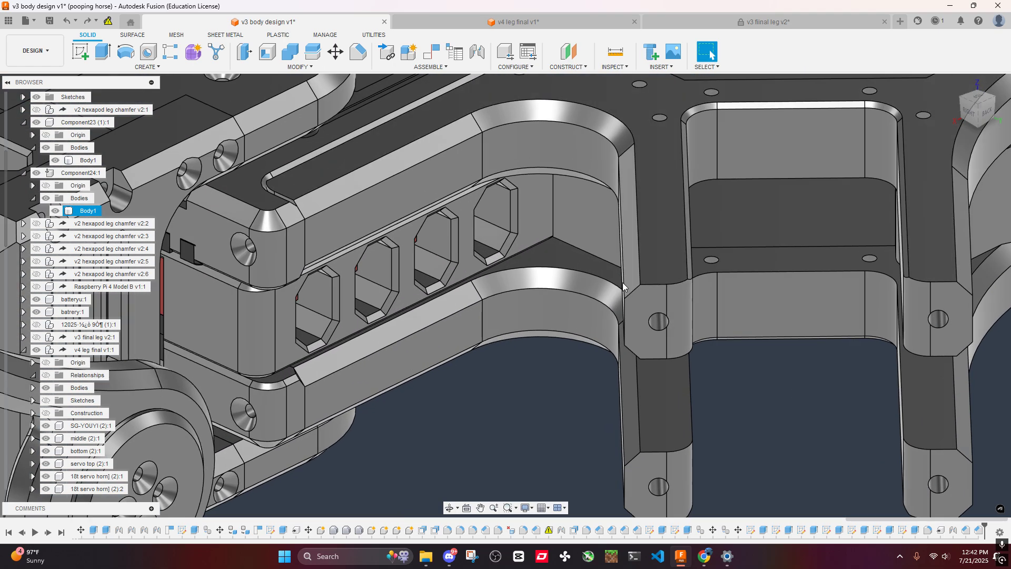
pyautogui.scroll(6, 371, 232)
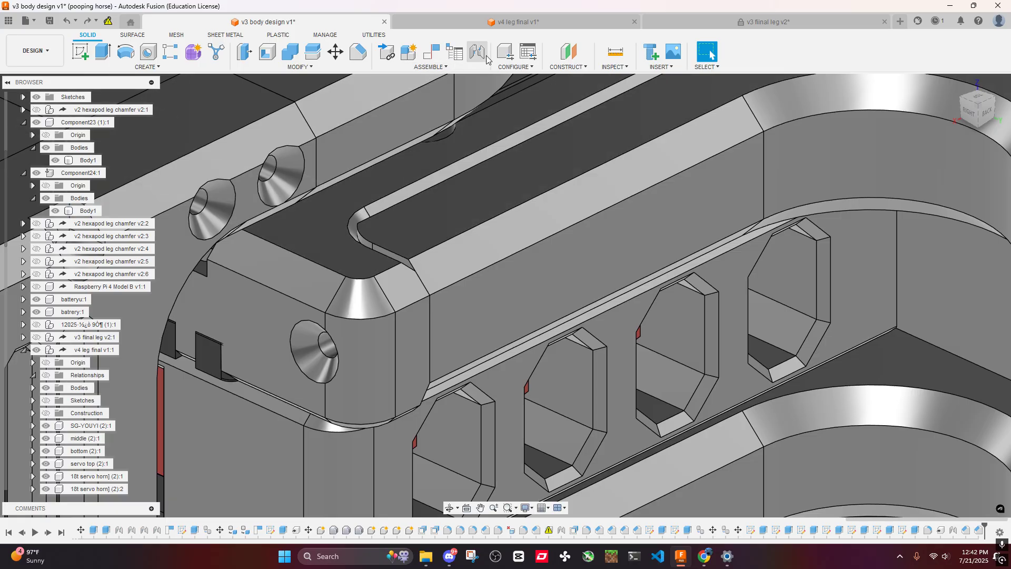
pyautogui.click(358, 52)
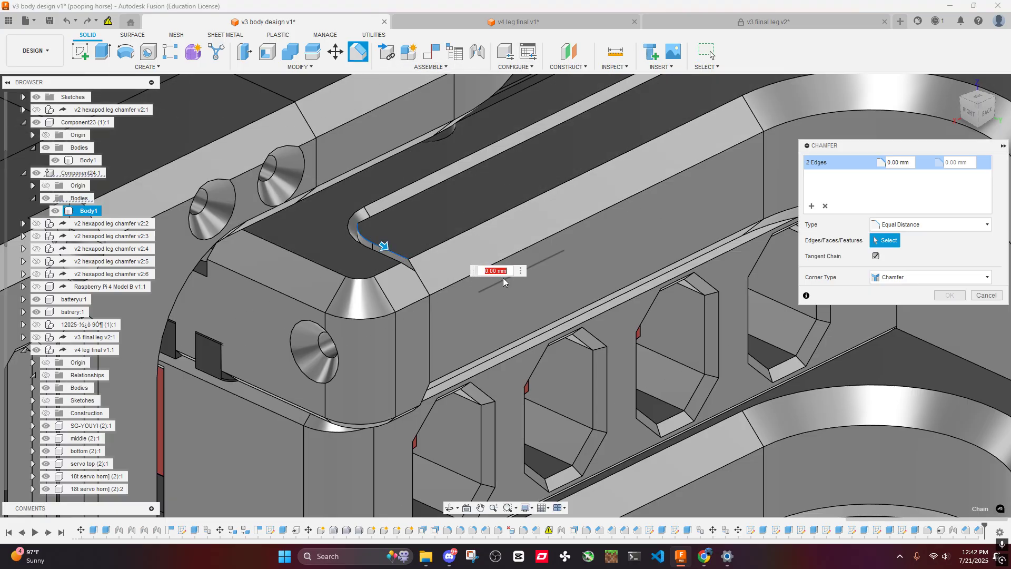
pyautogui.write('1')
pyautogui.keyDown('shift'); pyautogui.moveTo(456, 200); pyautogui.dragTo(440, 185, button='middle'); pyautogui.keyUp('shift')
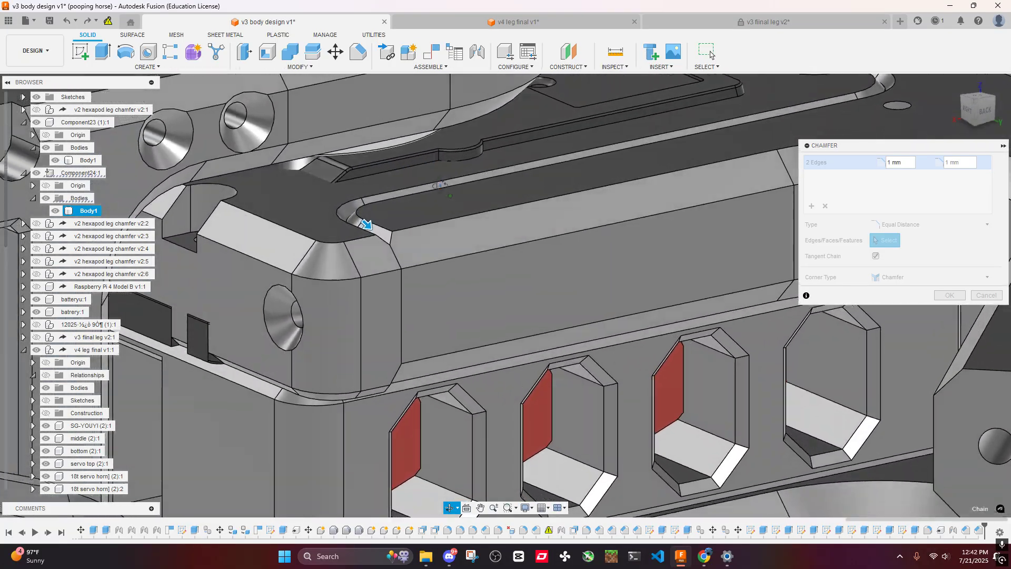
pyautogui.scroll(-5, 449, 201)
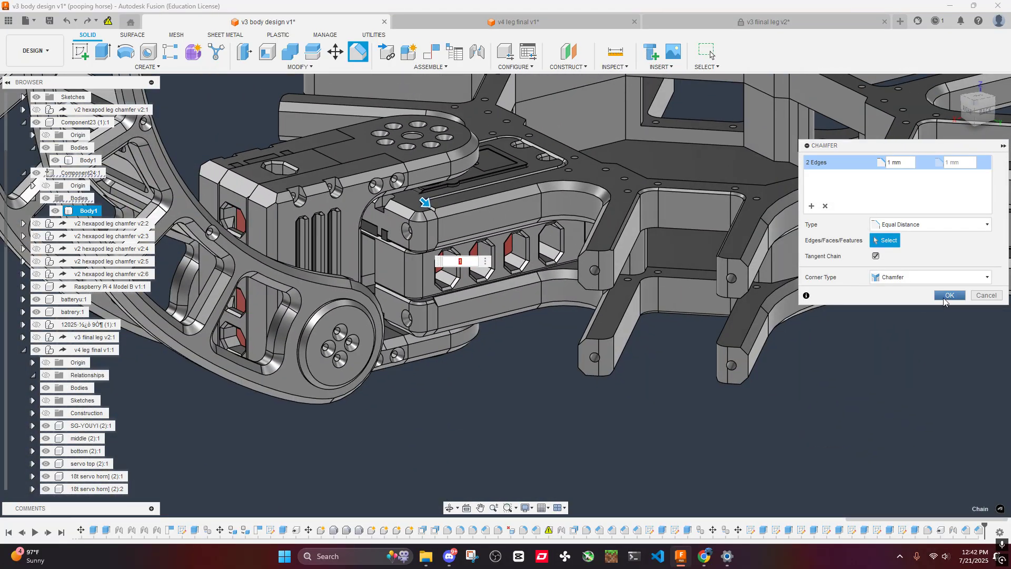
pyautogui.click(944, 297)
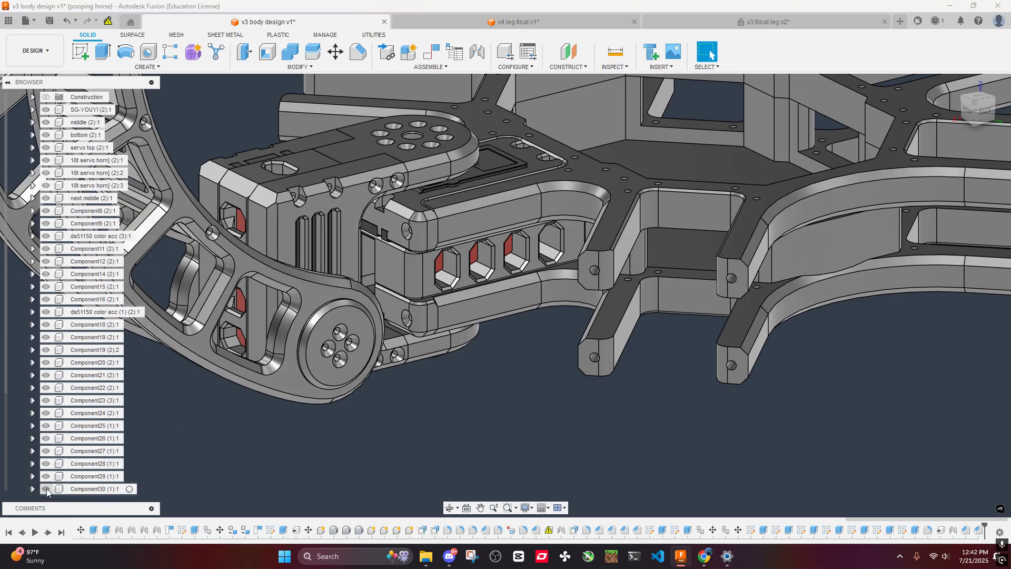
# - Hide the v4 leg final v1 component so only the body frame is displayed
pyautogui.scroll(4, 45, 364)
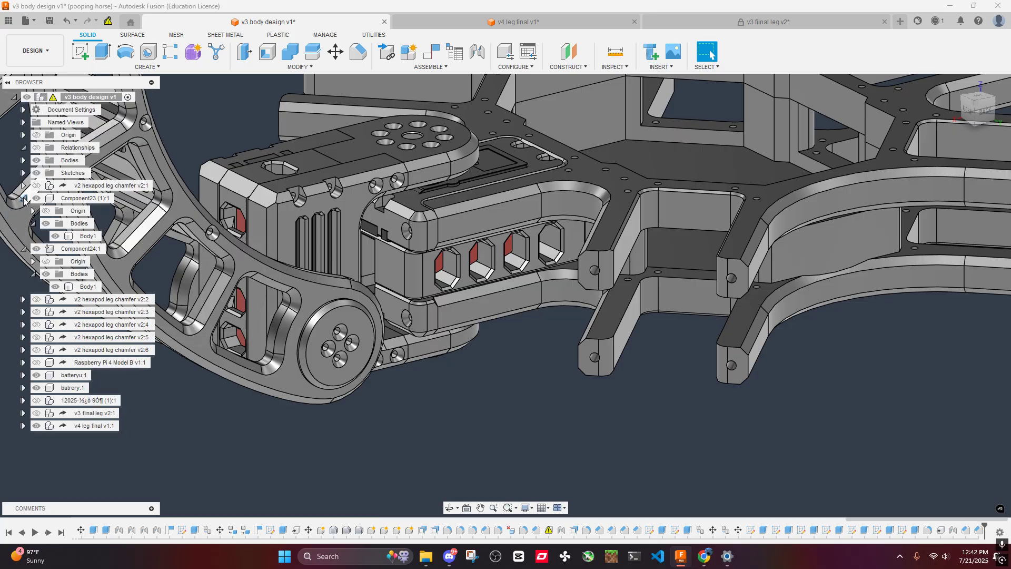
pyautogui.click(36, 425)
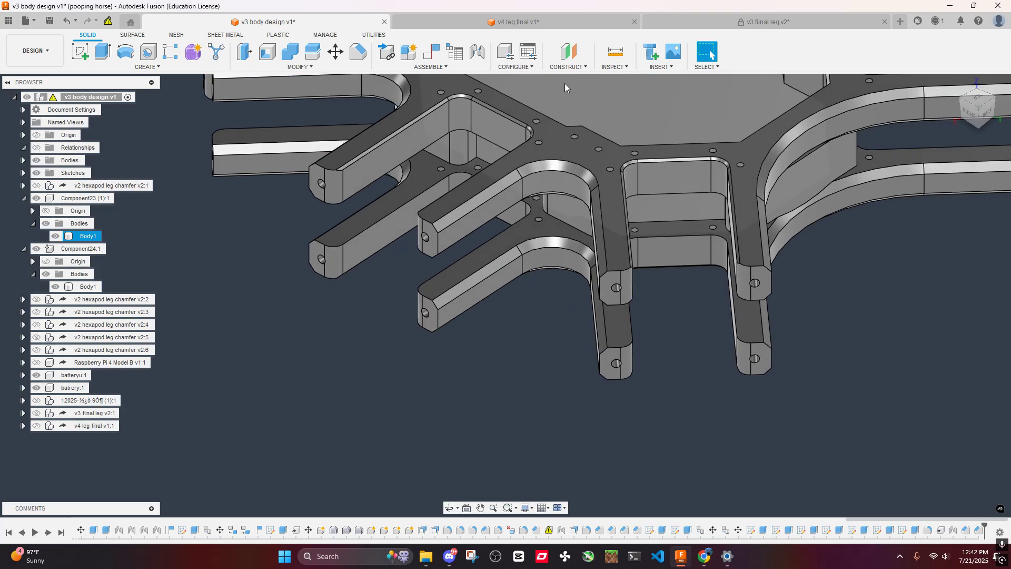
pyautogui.click(357, 54)
pyautogui.scroll(3, 324, 179)
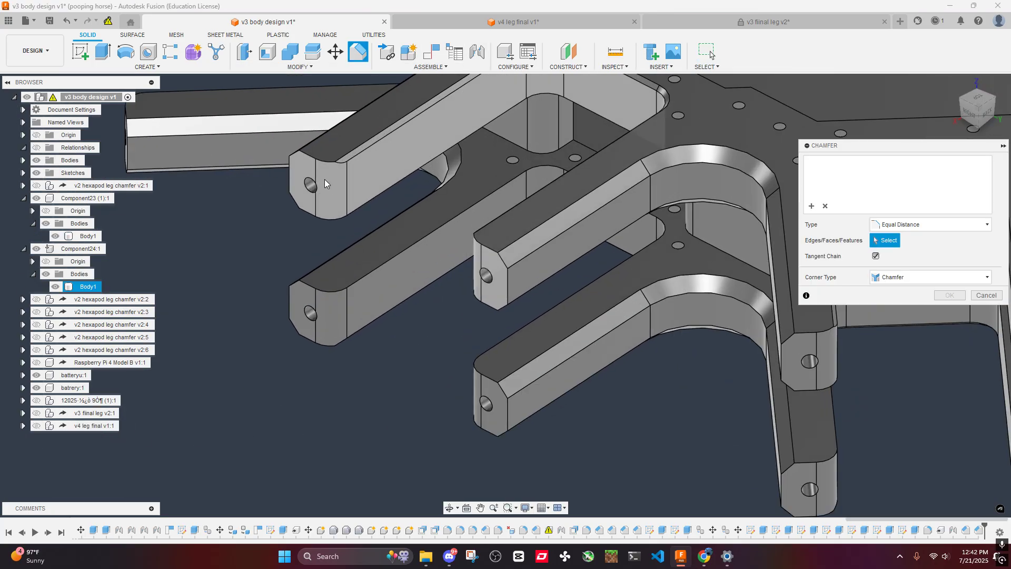
pyautogui.click(310, 156)
pyautogui.click(490, 249)
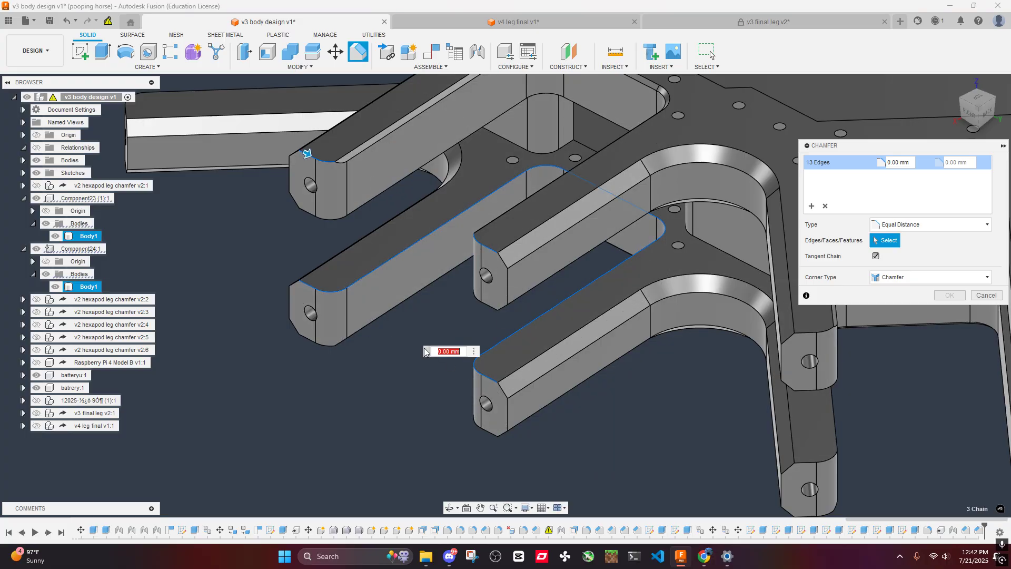
pyautogui.scroll(-3, 425, 352)
pyautogui.keyDown('shift'); pyautogui.moveTo(415, 303); pyautogui.dragTo(520, 331, button='middle'); pyautogui.keyUp('shift')
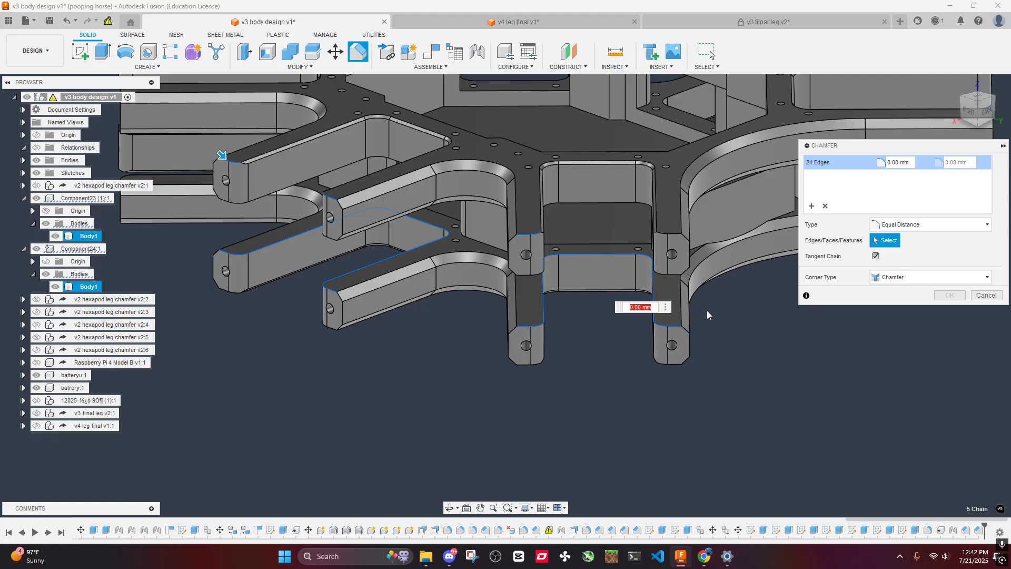
pyautogui.keyDown('shift'); pyautogui.moveTo(707, 315); pyautogui.dragTo(567, 340, button='middle'); pyautogui.keyUp('shift')
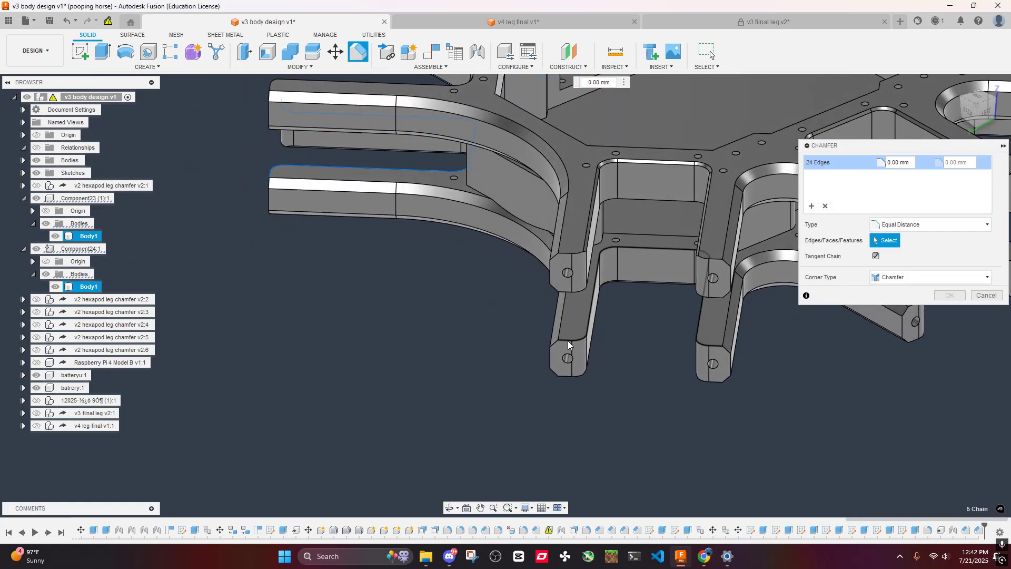
pyautogui.click(567, 340)
pyautogui.click(568, 254)
pyautogui.moveTo(568, 253); pyautogui.dragTo(400, 271, button='middle')
pyautogui.scroll(1, 400, 271)
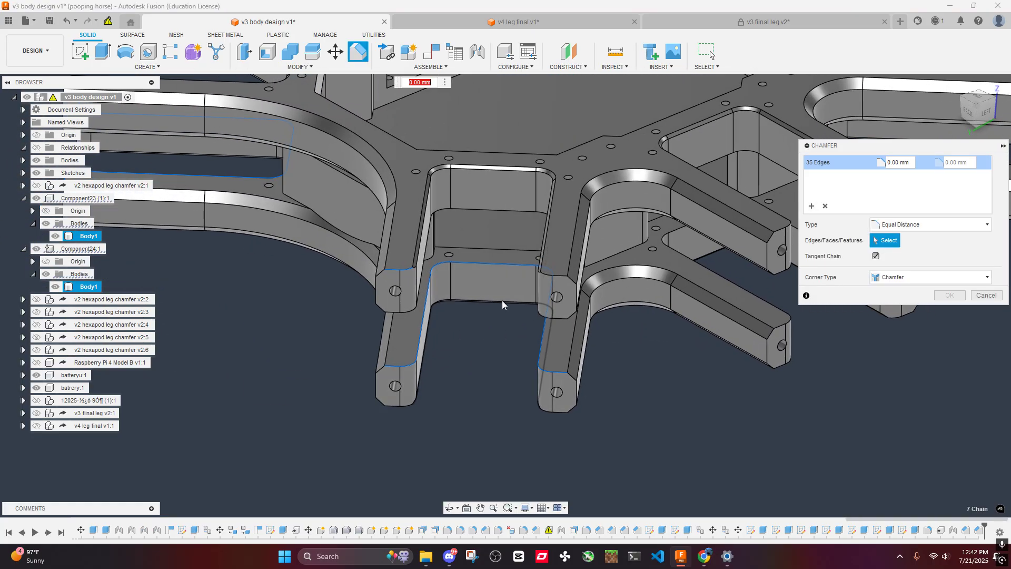
pyautogui.click(561, 274)
pyautogui.scroll(-3, 378, 258)
pyautogui.keyDown('shift'); pyautogui.moveTo(237, 238); pyautogui.dragTo(299, 199, button='middle'); pyautogui.keyUp('shift')
pyautogui.scroll(4, 299, 197)
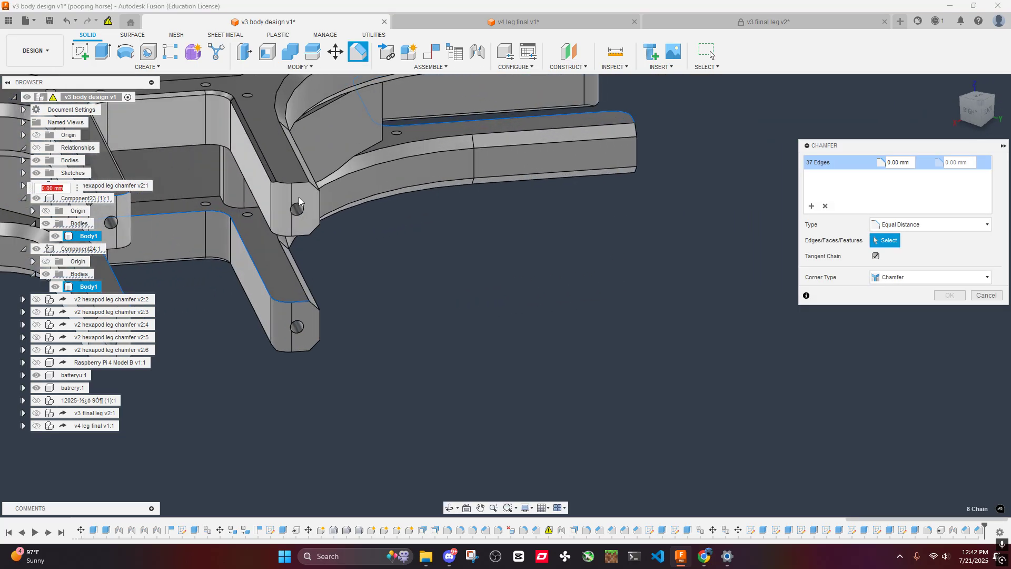
pyautogui.click(299, 184)
pyautogui.scroll(-3, 368, 202)
pyautogui.keyDown('shift'); pyautogui.moveTo(480, 222); pyautogui.dragTo(362, 216, button='middle'); pyautogui.keyUp('shift')
pyautogui.moveTo(545, 235); pyautogui.dragTo(359, 275, button='middle')
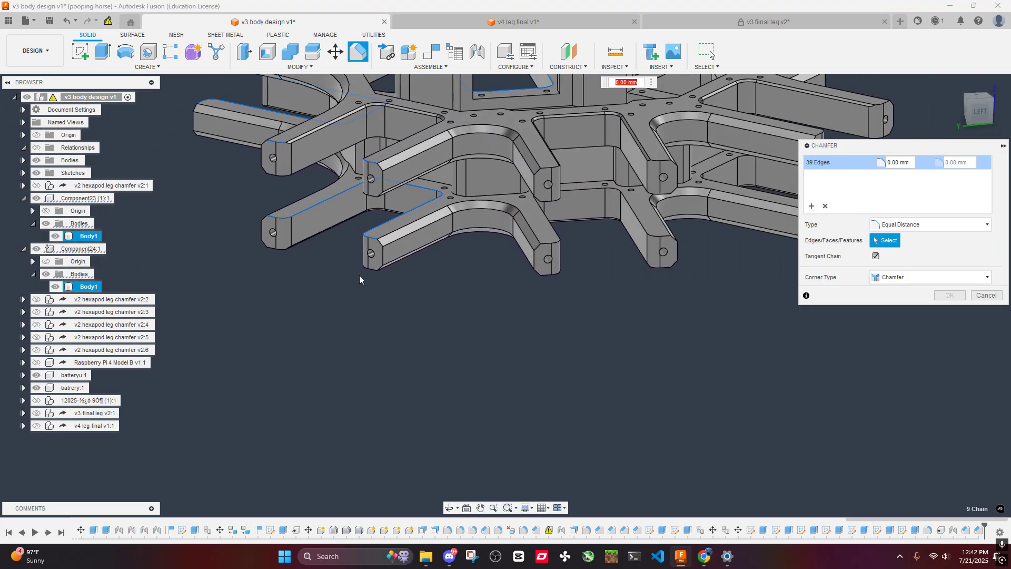
pyautogui.scroll(5, 440, 310)
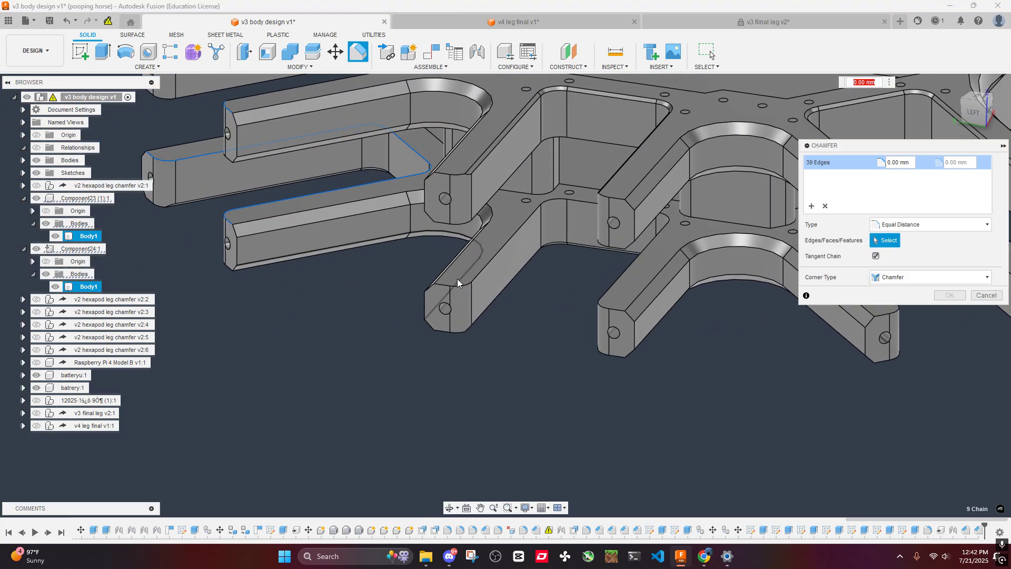
pyautogui.click(448, 164)
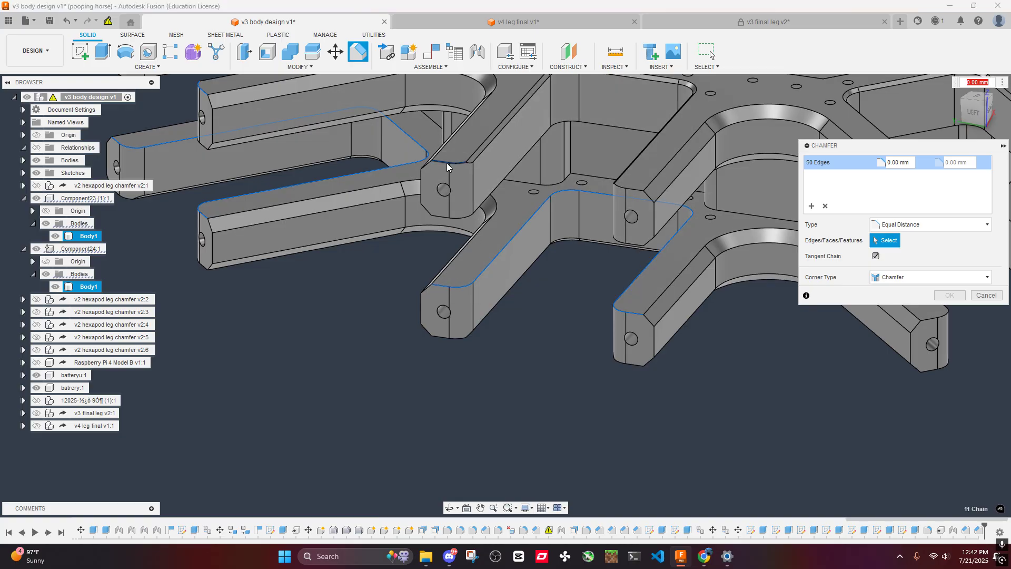
pyautogui.click(630, 194)
pyautogui.scroll(-2, 700, 320)
pyautogui.keyDown('shift'); pyautogui.moveTo(699, 320); pyautogui.dragTo(573, 314, button='middle'); pyautogui.keyUp('shift')
pyautogui.click(560, 318)
pyautogui.click(563, 235)
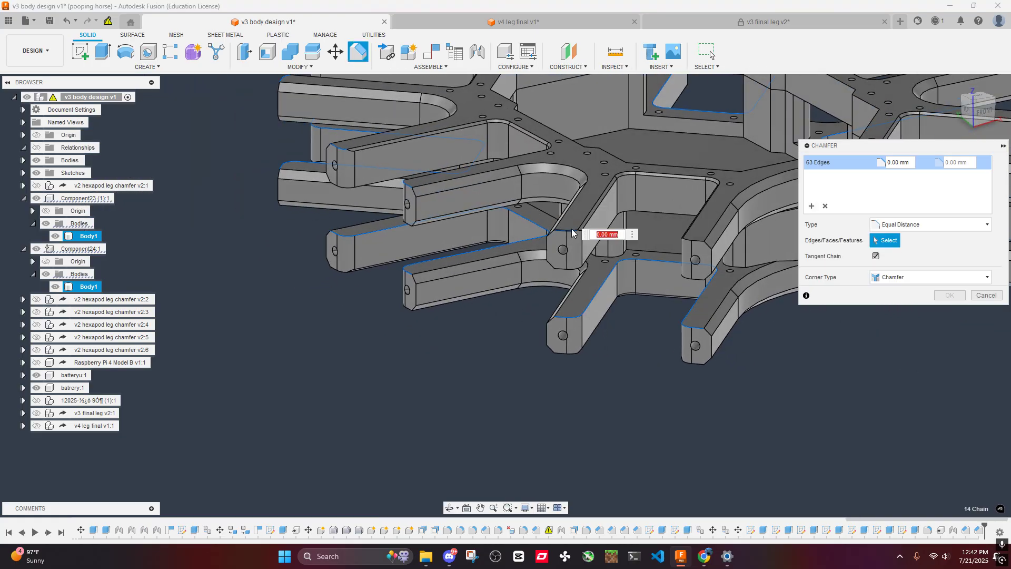
pyautogui.moveTo(563, 235); pyautogui.dragTo(439, 252, button='middle')
pyautogui.click(575, 259)
pyautogui.moveTo(575, 260); pyautogui.dragTo(332, 260, button='middle')
pyautogui.click(488, 369)
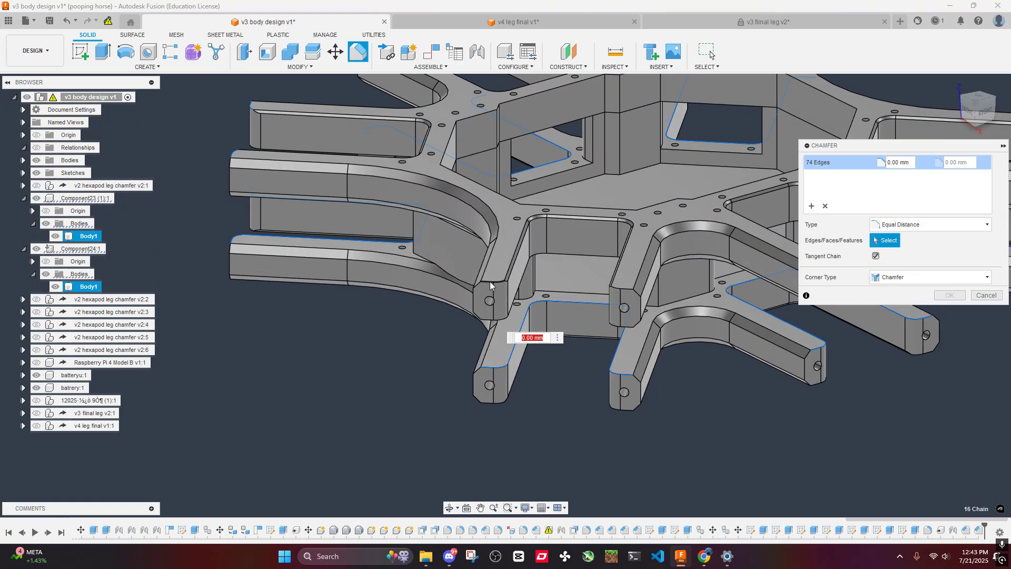
pyautogui.click(622, 292)
pyautogui.scroll(-3, 616, 305)
pyautogui.keyDown('shift'); pyautogui.moveTo(650, 374); pyautogui.dragTo(625, 231, button='middle'); pyautogui.keyUp('shift')
pyautogui.click(626, 230)
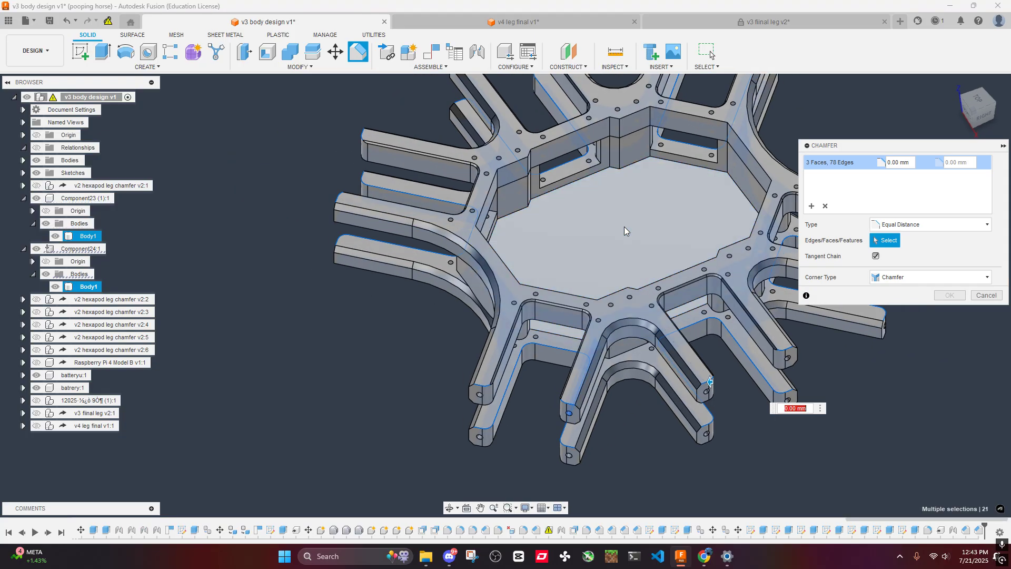
pyautogui.keyDown('shift'); pyautogui.moveTo(693, 330); pyautogui.dragTo(462, 255, button='middle'); pyautogui.keyUp('shift')
pyautogui.scroll(3, 487, 207)
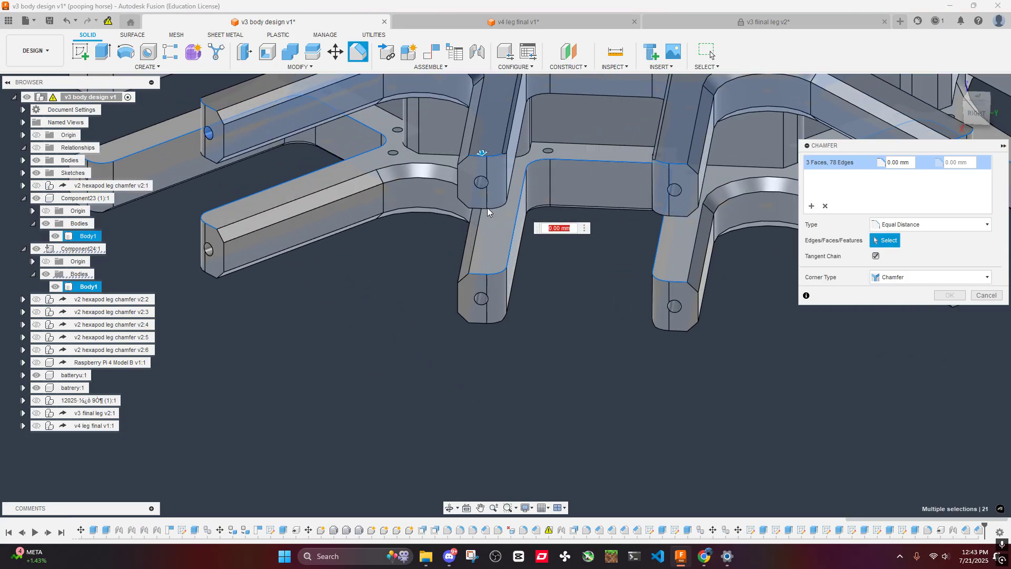
pyautogui.keyDown('shift'); pyautogui.moveTo(592, 339); pyautogui.dragTo(610, 345, button='middle'); pyautogui.keyUp('shift')
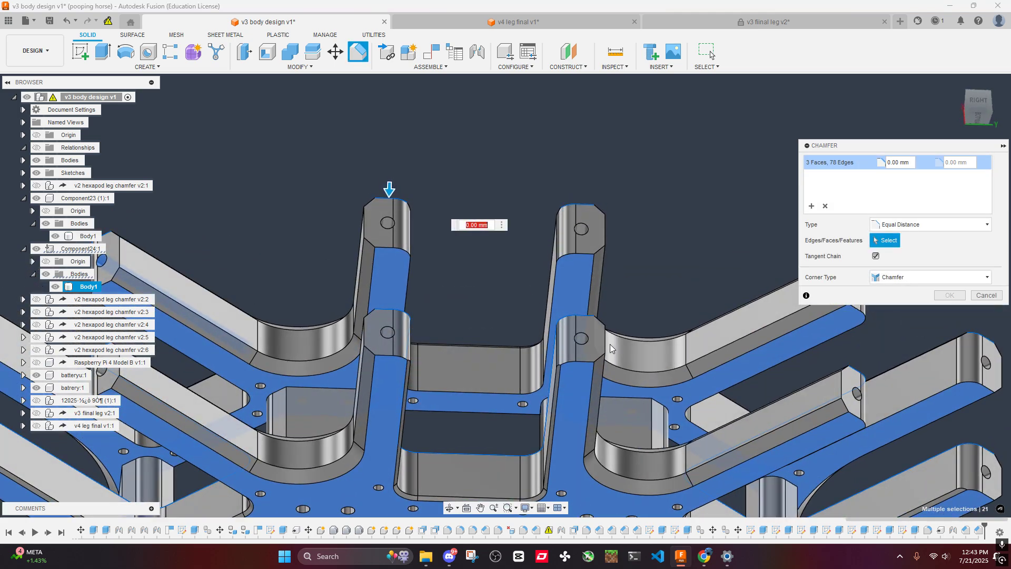
pyautogui.scroll(-3, 652, 257)
pyautogui.moveTo(653, 257); pyautogui.dragTo(642, 191, button='middle')
pyautogui.click(623, 381)
pyautogui.keyDown('shift'); pyautogui.moveTo(622, 316); pyautogui.dragTo(615, 345, button='middle'); pyautogui.keyUp('shift')
pyautogui.click(592, 200)
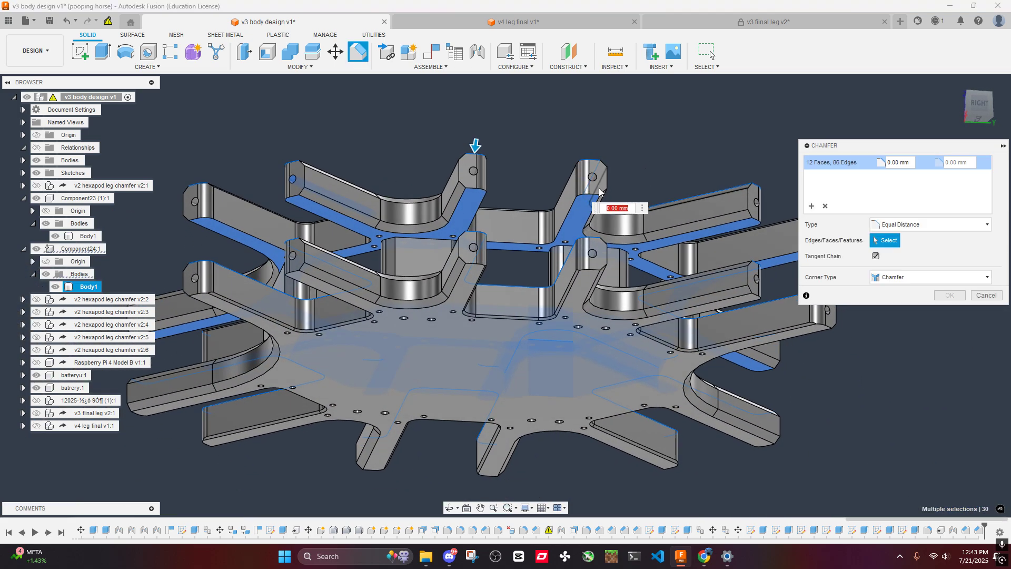
pyautogui.keyDown('shift'); pyautogui.moveTo(593, 200); pyautogui.dragTo(600, 218, button='middle'); pyautogui.keyUp('shift')
pyautogui.scroll(3, 561, 351)
pyautogui.click(542, 342)
pyautogui.scroll(-4, 639, 266)
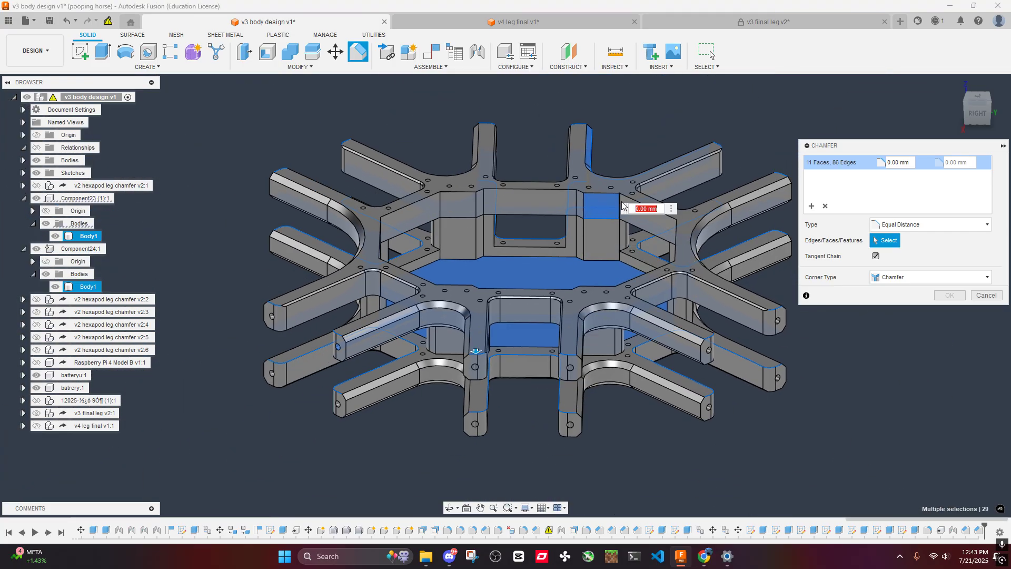
pyautogui.press('Escape')
pyautogui.moveTo(611, 378); pyautogui.dragTo(708, 265, button='middle')
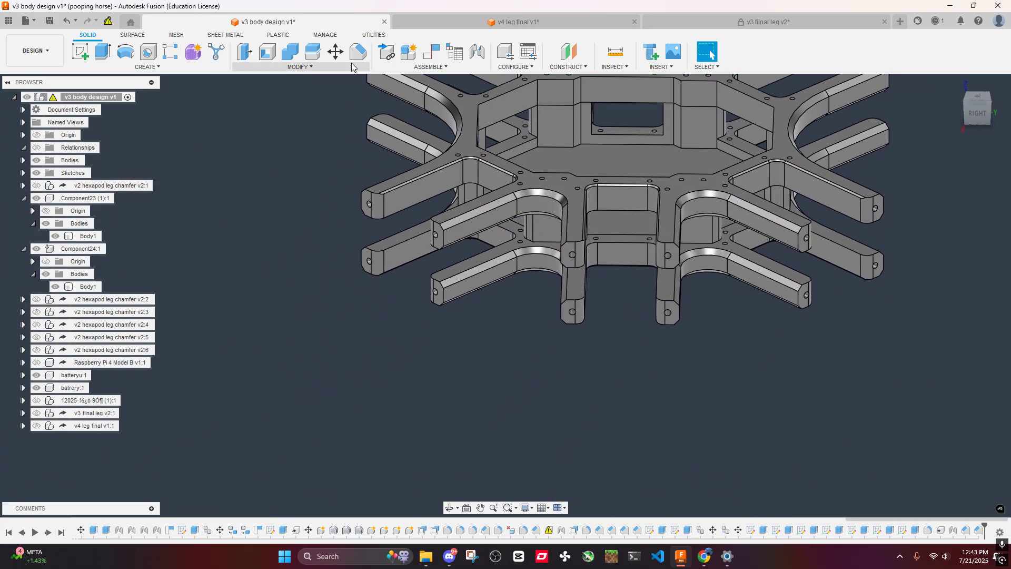
pyautogui.click(357, 59)
pyautogui.scroll(5, 567, 345)
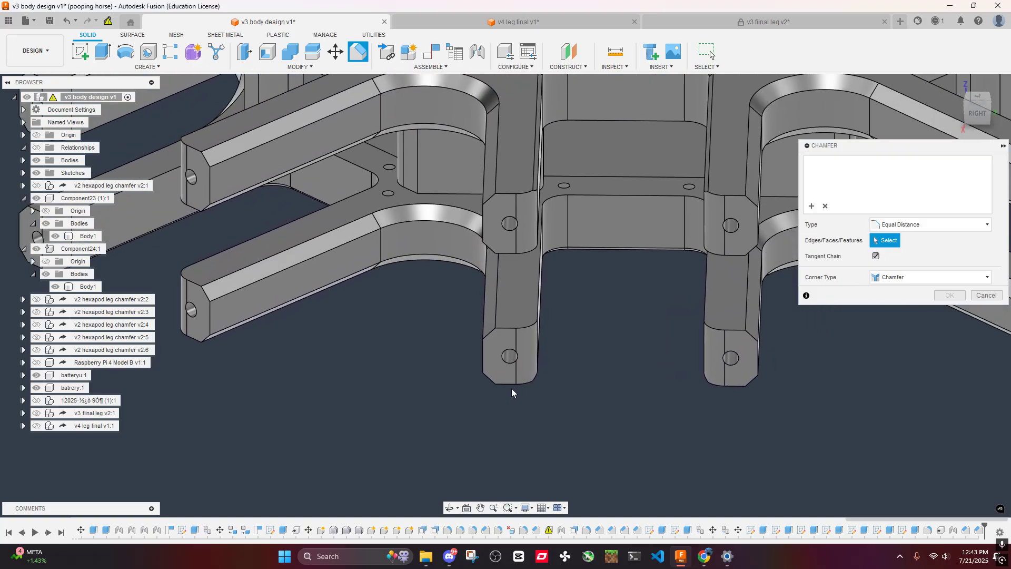
pyautogui.click(508, 384)
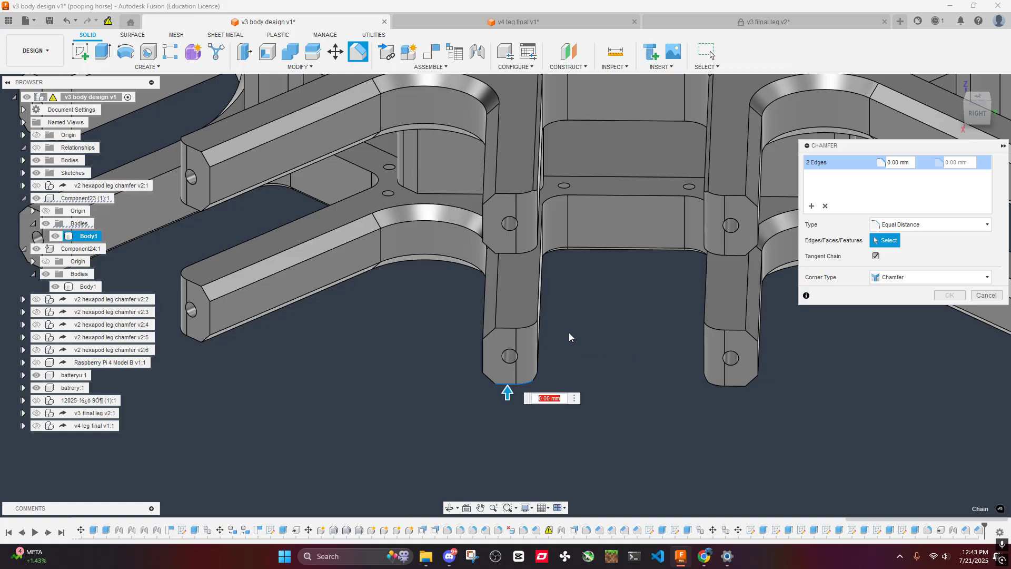
pyautogui.moveTo(569, 333)
pyautogui.keyDown('shift'); pyautogui.mouseDown(button='middle')
pyautogui.moveTo(574, 274)
pyautogui.moveTo(559, 346)
pyautogui.mouseUp(button='middle'); pyautogui.keyUp('shift')
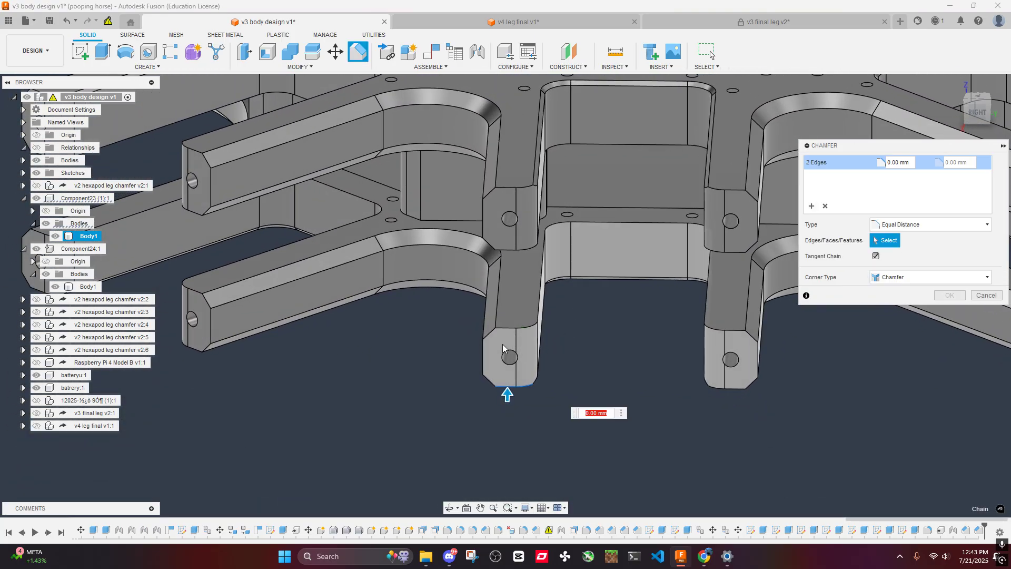
pyautogui.click(510, 327)
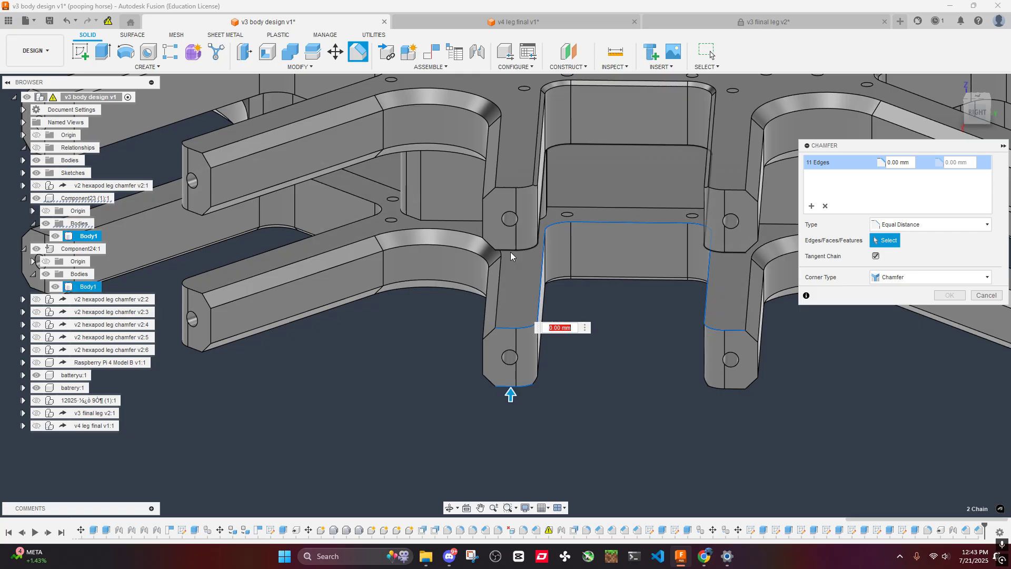
pyautogui.click(510, 251)
pyautogui.click(509, 187)
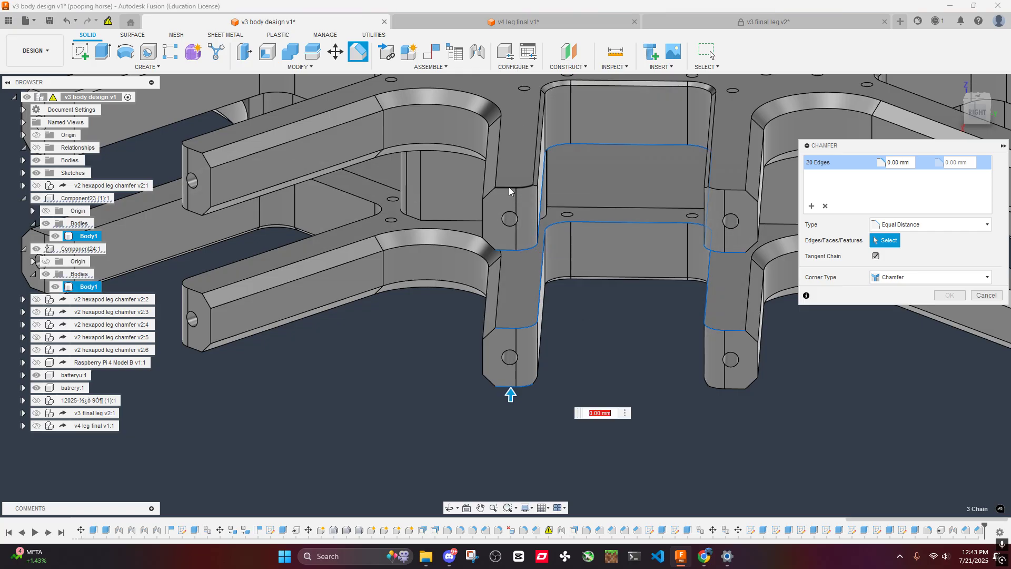
pyautogui.keyDown('shift'); pyautogui.moveTo(609, 304); pyautogui.dragTo(574, 373, button='middle'); pyautogui.keyUp('shift')
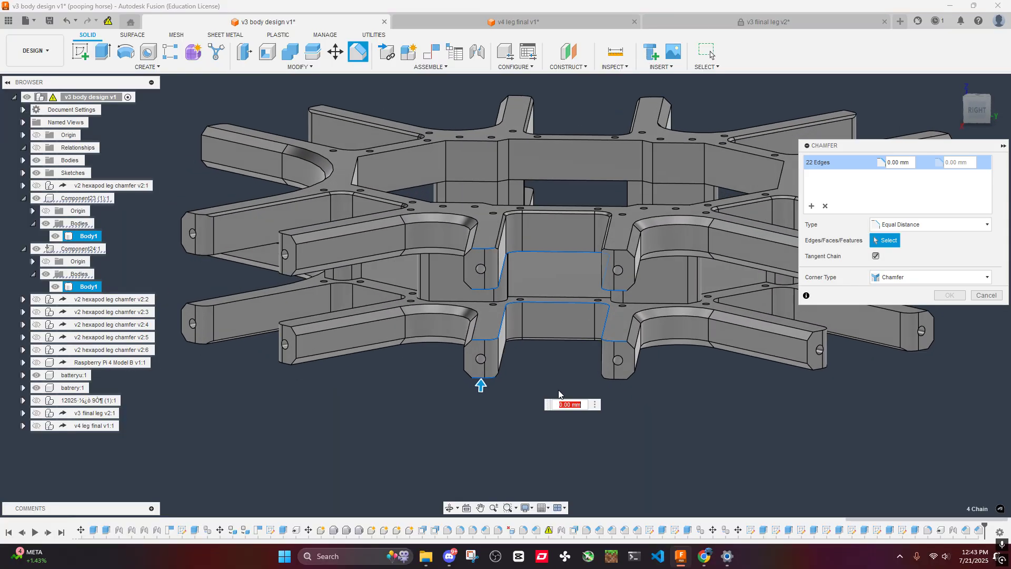
pyautogui.click(985, 297)
# - Show the v4 leg final v1 component together with the body frame
pyautogui.keyDown('shift'); pyautogui.moveTo(569, 310); pyautogui.dragTo(468, 358, button='middle'); pyautogui.keyUp('shift')
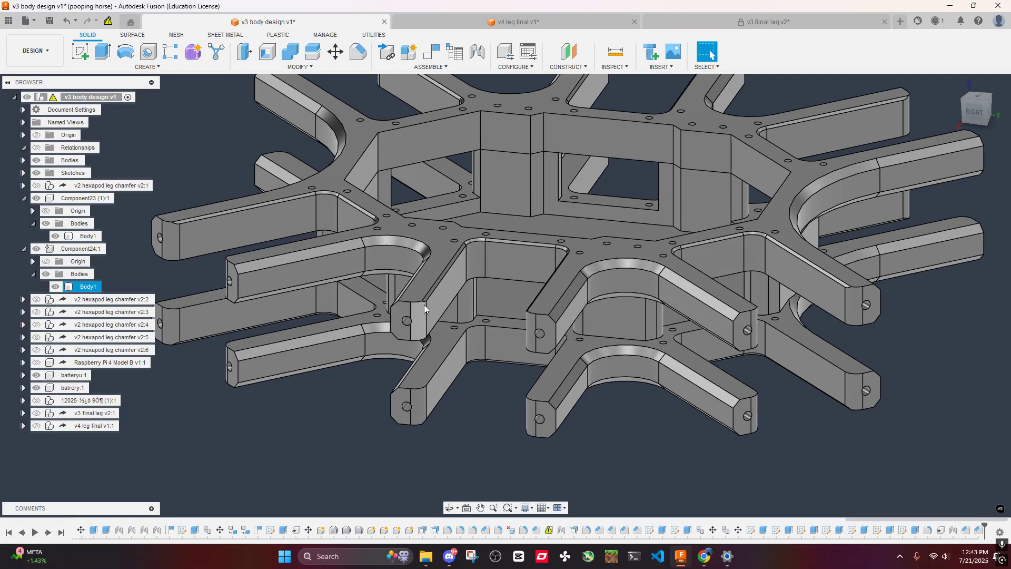
pyautogui.scroll(3, 424, 309)
pyautogui.scroll(-5, 355, 288)
pyautogui.moveTo(339, 261); pyautogui.dragTo(502, 284, button='middle')
pyautogui.click(36, 426)
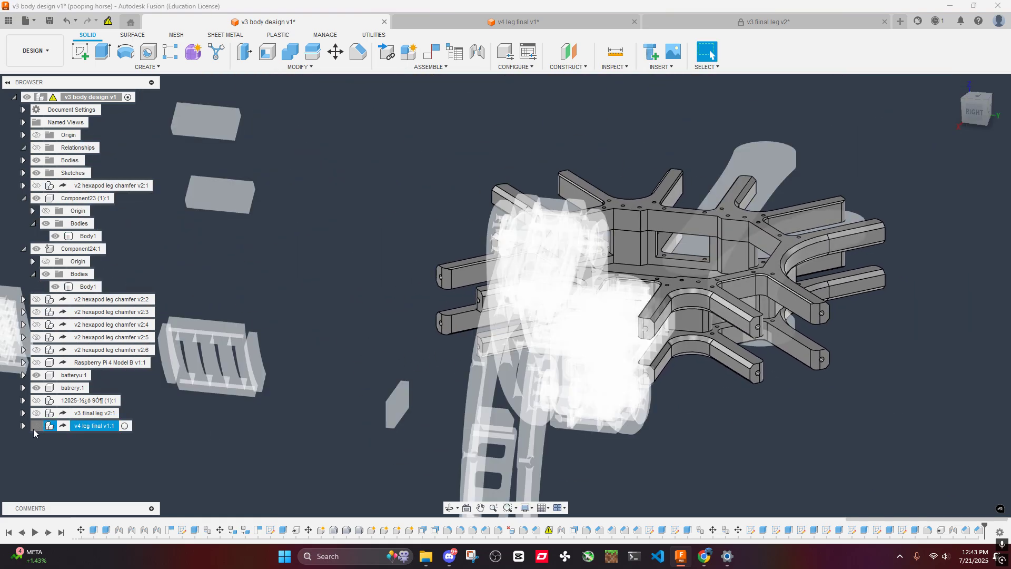
# - Examine how the chamfered rim of the servo pocket meets the tip of the body arm where the v4 leg is mounted
pyautogui.keyDown('shift'); pyautogui.moveTo(579, 309); pyautogui.dragTo(442, 264, button='middle'); pyautogui.keyUp('shift')
pyautogui.scroll(2, 806, 483)
pyautogui.moveTo(805, 483); pyautogui.dragTo(658, 376, button='middle')
pyautogui.keyDown('shift'); pyautogui.moveTo(605, 295); pyautogui.dragTo(606, 346, button='middle'); pyautogui.keyUp('shift')
pyautogui.scroll(4, 578, 337)
pyautogui.scroll(-4, 606, 332)
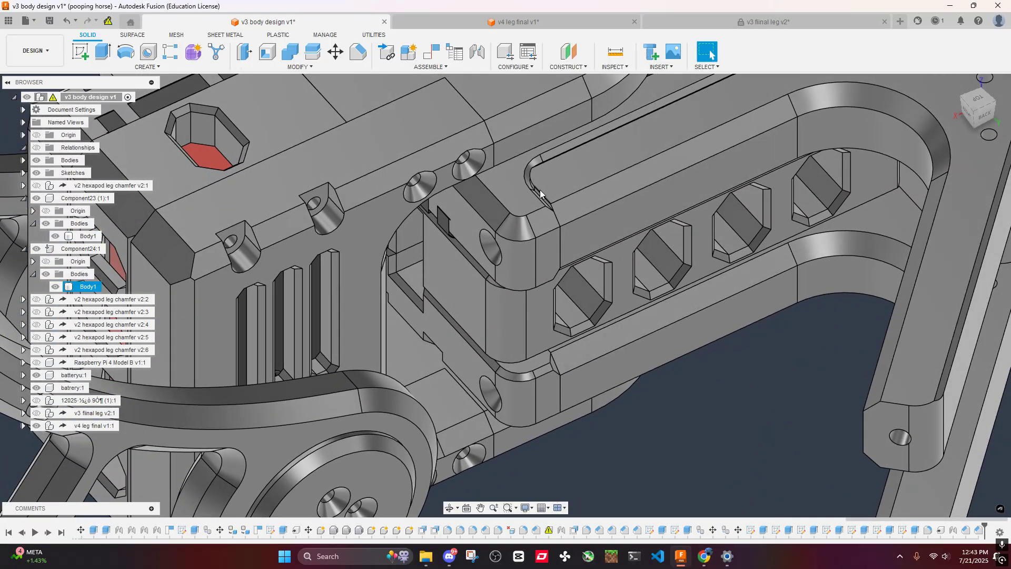
pyautogui.keyDown('shift'); pyautogui.moveTo(548, 213); pyautogui.dragTo(576, 258, button='middle'); pyautogui.keyUp('shift')
pyautogui.scroll(6, 576, 258)
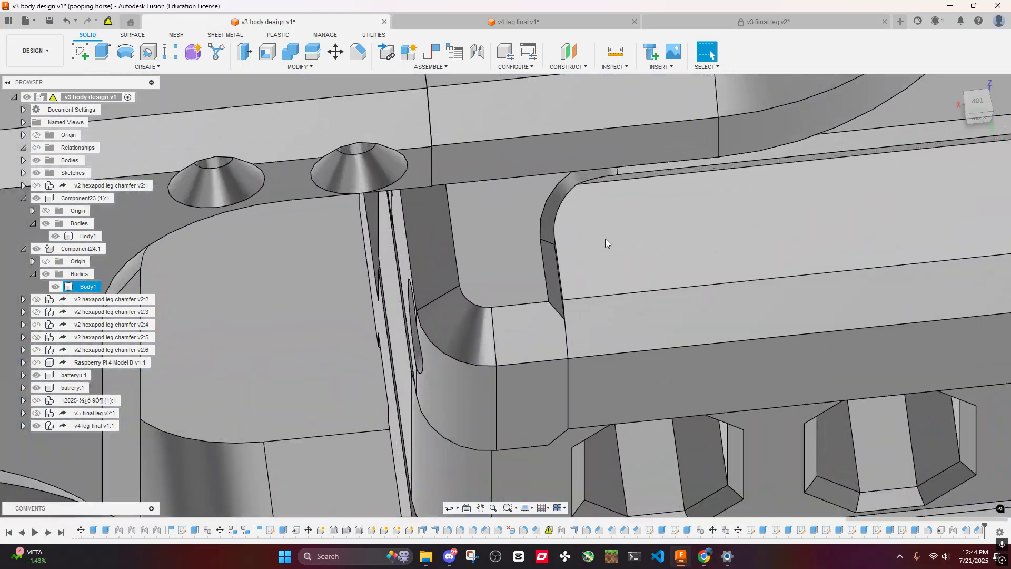
pyautogui.scroll(-3, 605, 239)
pyautogui.moveTo(750, 229); pyautogui.dragTo(549, 318, button='middle')
pyautogui.scroll(3, 542, 369)
# - Start a chamfer with the upper tip edge of the arm beside the mounted leg and that of the neighbouring arm
pyautogui.click(541, 365)
pyautogui.scroll(-3, 626, 324)
pyautogui.moveTo(627, 316); pyautogui.dragTo(275, 110, button='middle')
pyautogui.click(358, 51)
pyautogui.scroll(-3, 543, 210)
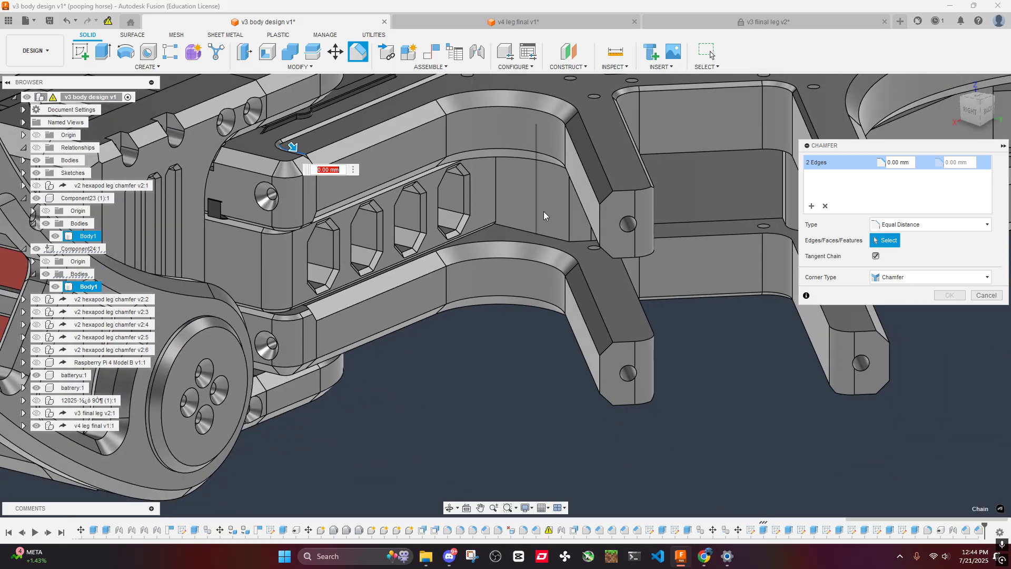
pyautogui.click(624, 189)
pyautogui.moveTo(689, 275); pyautogui.dragTo(478, 341, button='middle')
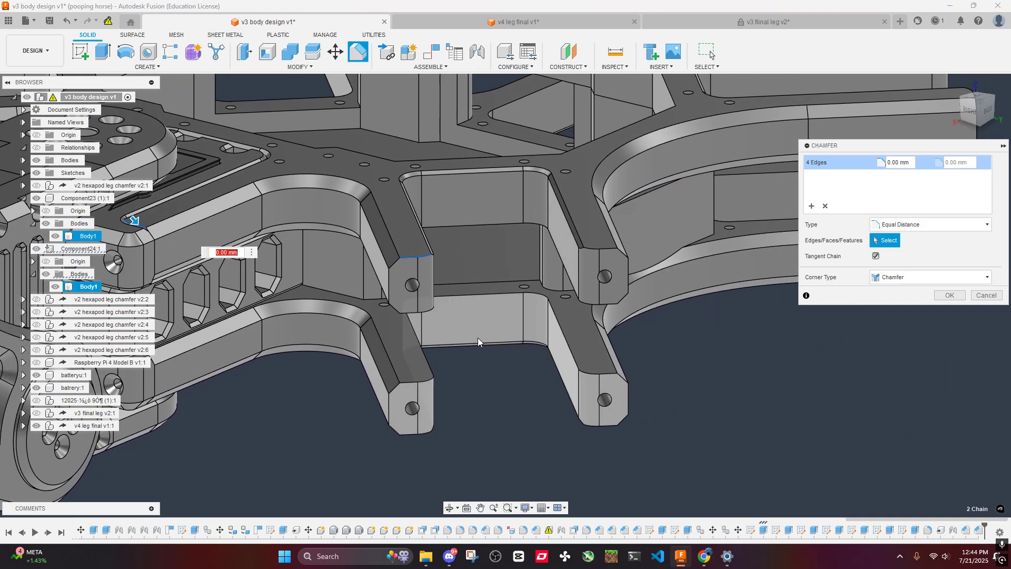
# - Add the upper tip edges of the next arms around the upper body frame to the chamfer selection
pyautogui.scroll(-3, 604, 253)
pyautogui.keyDown('shift'); pyautogui.moveTo(741, 324); pyautogui.dragTo(474, 335, button='middle'); pyautogui.keyUp('shift')
pyautogui.scroll(4, 694, 232)
pyautogui.moveTo(742, 235); pyautogui.dragTo(463, 271, button='middle')
pyautogui.click(551, 250)
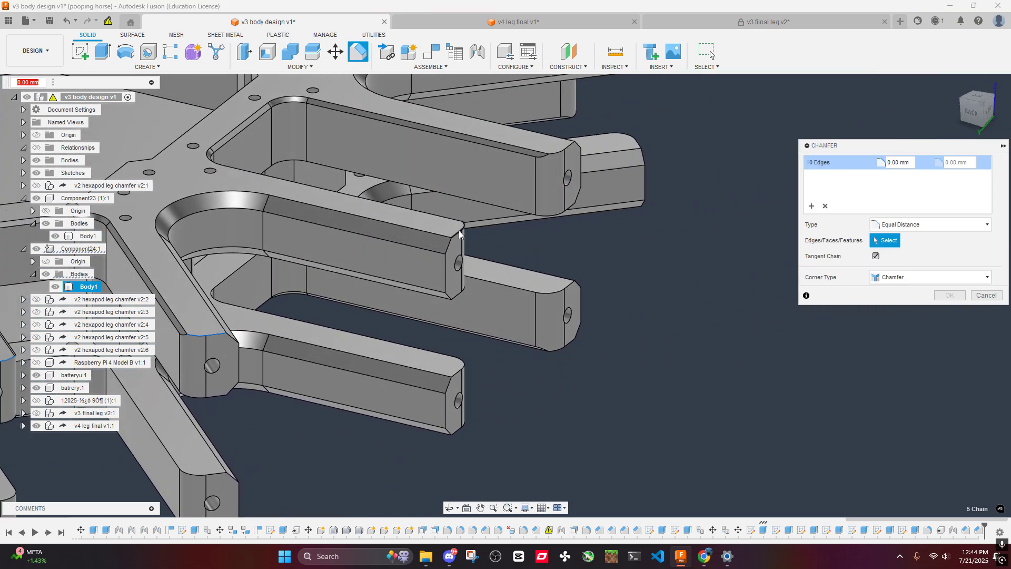
pyautogui.click(561, 153)
# - Include the upper tip edges of the arms on the frame's far side in the same chamfer
pyautogui.keyDown('shift'); pyautogui.moveTo(563, 151); pyautogui.dragTo(510, 298, button='middle'); pyautogui.keyUp('shift')
pyautogui.scroll(4, 519, 282)
pyautogui.click(532, 254)
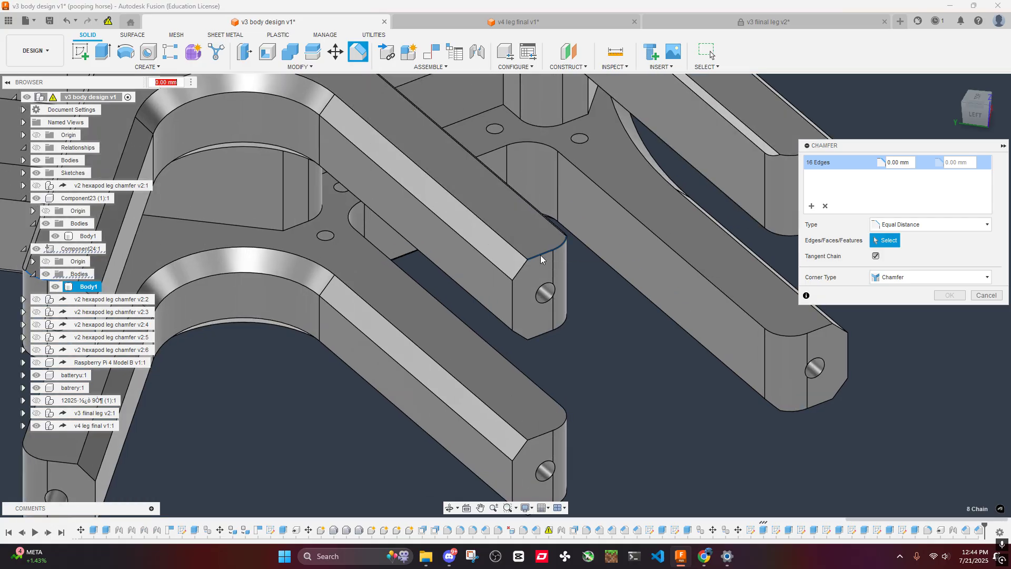
pyautogui.moveTo(745, 196); pyautogui.dragTo(514, 286, button='middle')
pyautogui.click(557, 245)
pyautogui.keyDown('shift'); pyautogui.moveTo(557, 245); pyautogui.dragTo(527, 226, button='middle'); pyautogui.keyUp('shift')
pyautogui.click(557, 171)
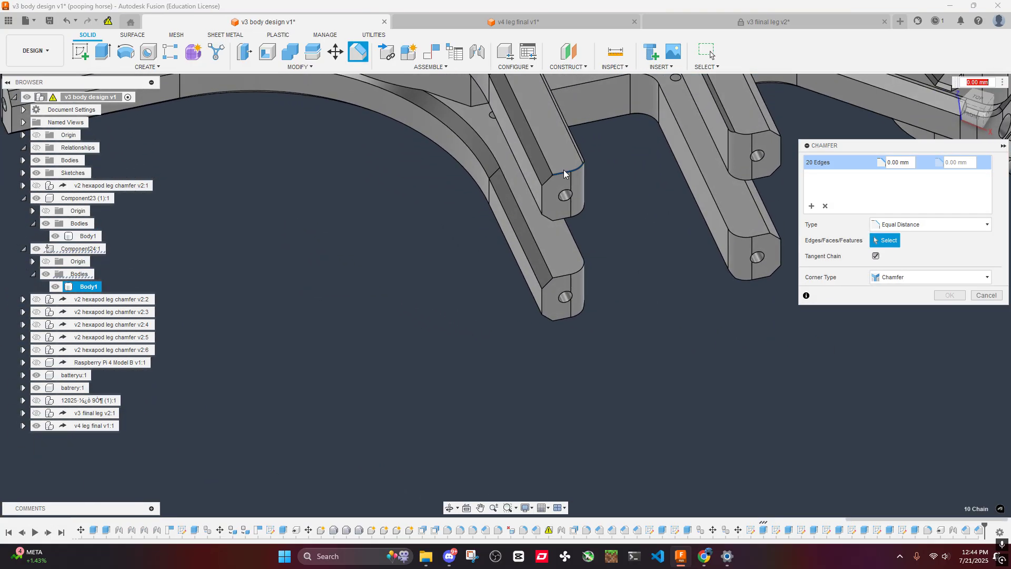
# - Add the remaining arm tip edges, including the one beside the mounted leg, and chamfer the whole selection by 1 mm
pyautogui.keyDown('shift'); pyautogui.moveTo(563, 169); pyautogui.dragTo(466, 277, button='middle'); pyautogui.keyUp('shift')
pyautogui.click(513, 252)
pyautogui.moveTo(513, 252); pyautogui.dragTo(221, 316, button='middle')
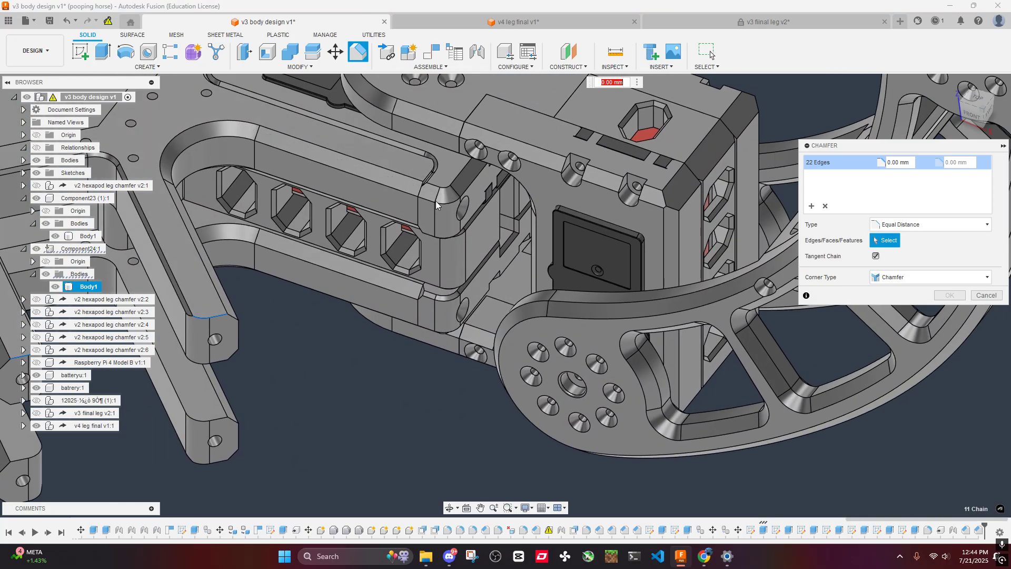
pyautogui.scroll(-2, 448, 216)
pyautogui.scroll(10, 459, 228)
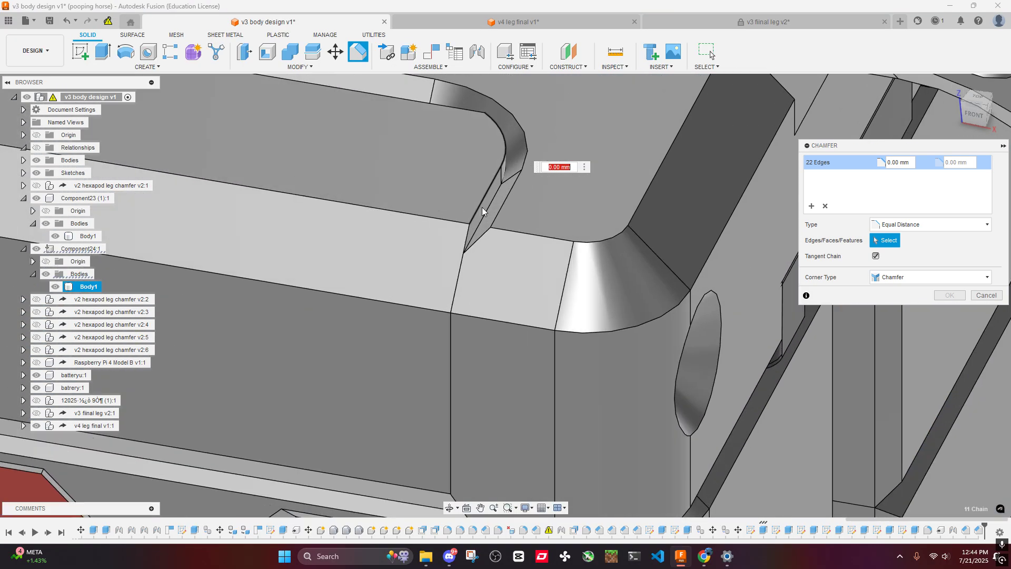
pyautogui.click(480, 207)
pyautogui.write('1')
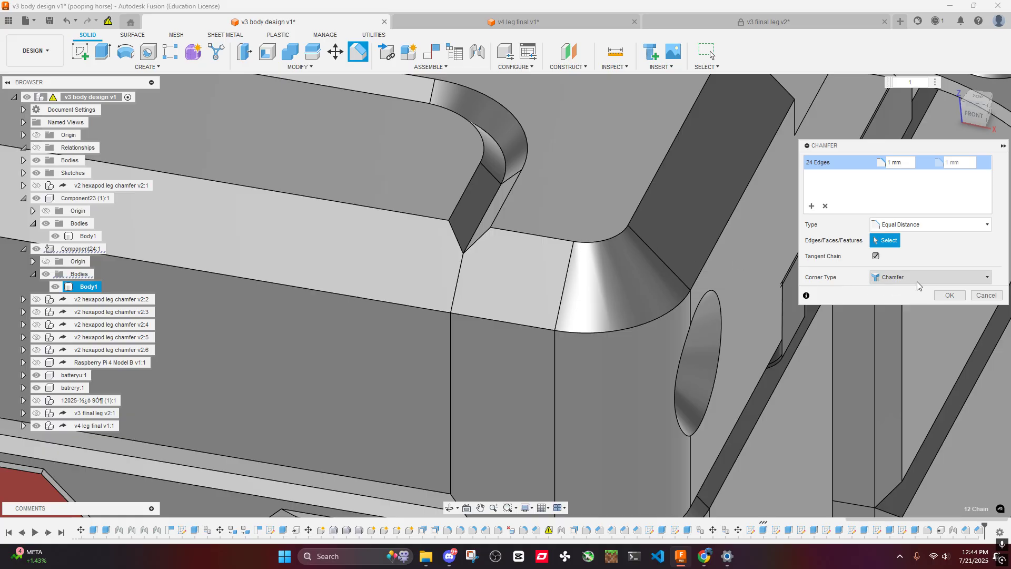
pyautogui.click(949, 295)
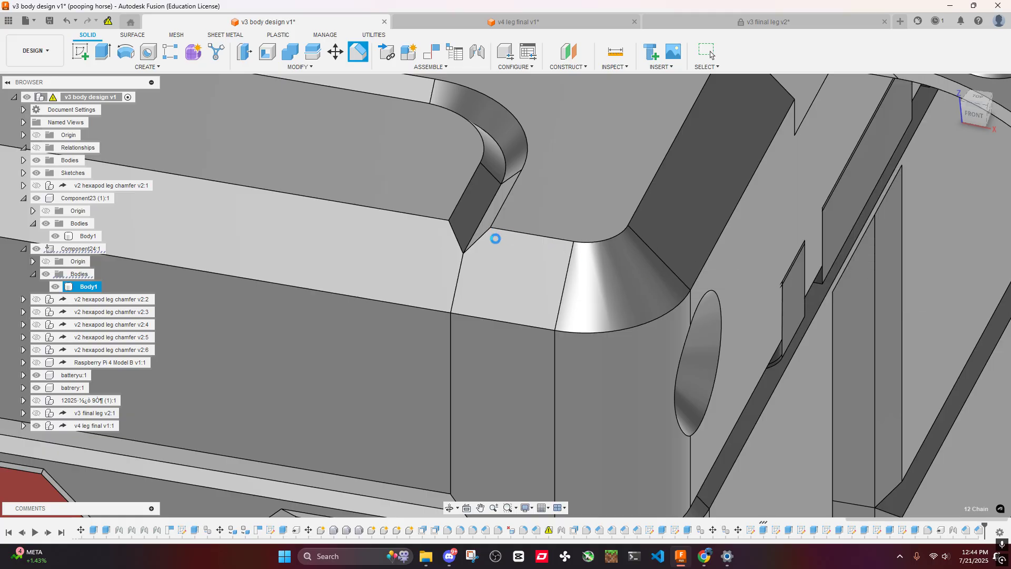
# - Examine the chamfered arm tips around the mounted leg from above and below, and across the whole assembly
pyautogui.scroll(-10, 490, 257)
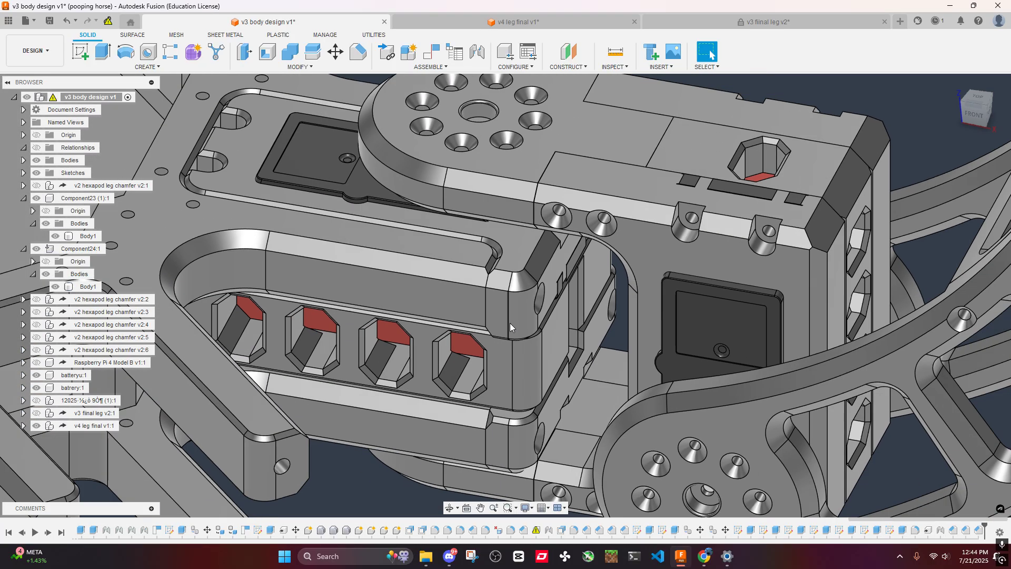
pyautogui.moveTo(495, 403); pyautogui.dragTo(655, 354, button='middle')
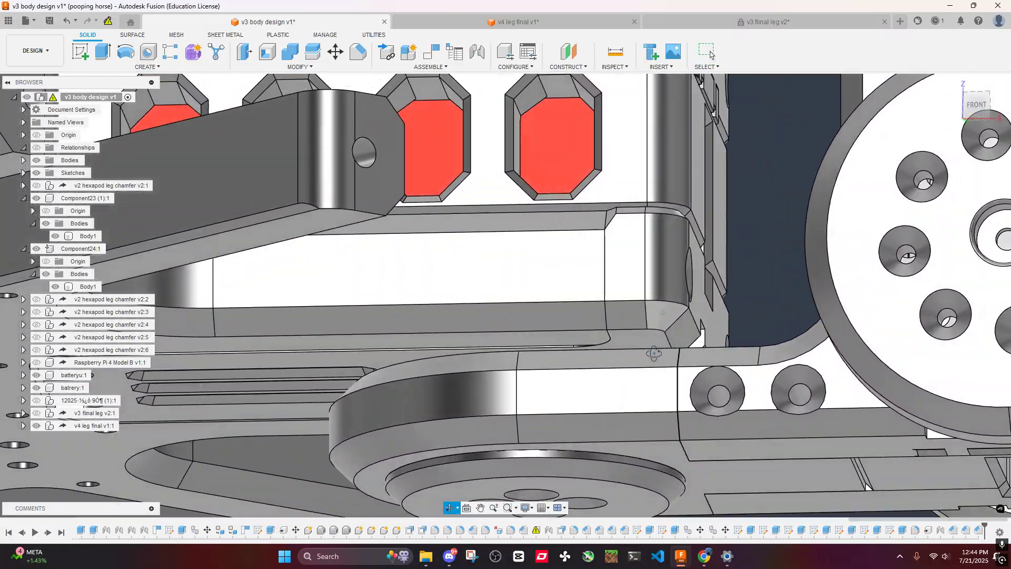
pyautogui.scroll(-6, 653, 354)
pyautogui.keyDown('shift'); pyautogui.moveTo(592, 250); pyautogui.dragTo(637, 309, button='middle'); pyautogui.keyUp('shift')
pyautogui.scroll(6, 639, 310)
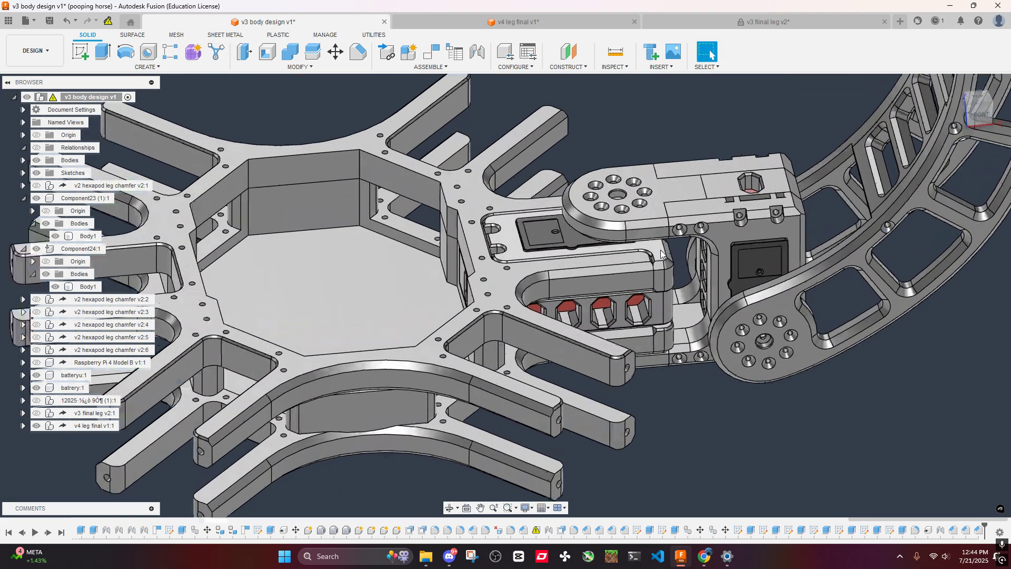
pyautogui.scroll(-2, 668, 310)
pyautogui.scroll(-5, 677, 323)
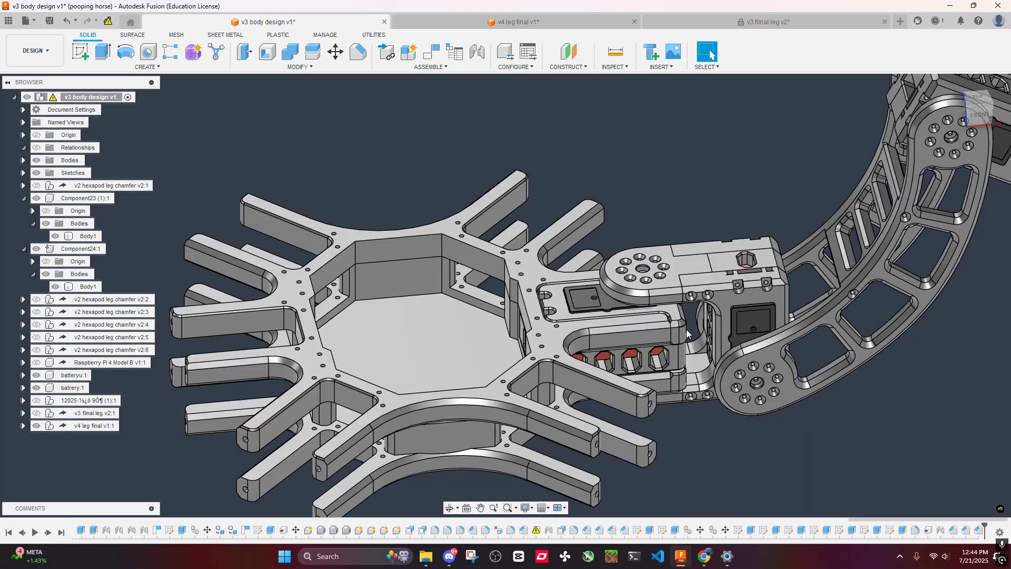
pyautogui.keyDown('shift'); pyautogui.moveTo(679, 324); pyautogui.dragTo(823, 324, button='middle'); pyautogui.keyUp('shift')
pyautogui.scroll(-4, 693, 337)
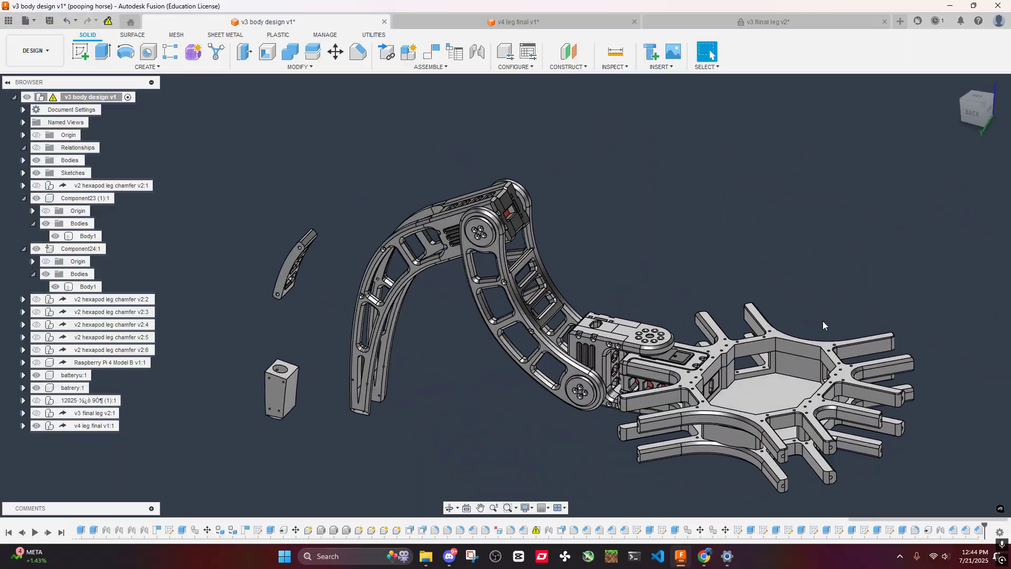
# - Hide the loose tapered block standing beside the leg's foot
pyautogui.moveTo(273, 370); pyautogui.dragTo(270, 381)
pyautogui.click(270, 381)
pyautogui.press('v')
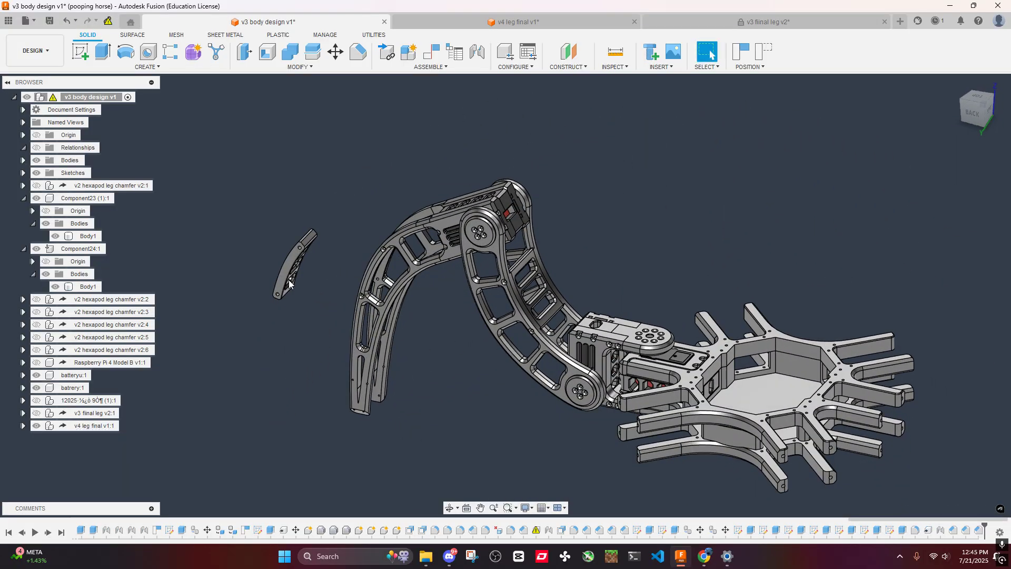
# - Examine the body frame's arms and the fit of the servo housing between them beneath the leg's round bracket
pyautogui.scroll(-3, 685, 356)
pyautogui.scroll(4, 684, 355)
pyautogui.keyDown('shift'); pyautogui.moveTo(685, 355); pyautogui.dragTo(553, 364, button='middle'); pyautogui.keyUp('shift')
pyautogui.keyDown('shift'); pyautogui.moveTo(647, 416); pyautogui.dragTo(680, 416, button='middle'); pyautogui.keyUp('shift')
pyautogui.scroll(5, 731, 378)
pyautogui.keyDown('shift'); pyautogui.moveTo(740, 362); pyautogui.dragTo(735, 378, button='middle'); pyautogui.keyUp('shift')
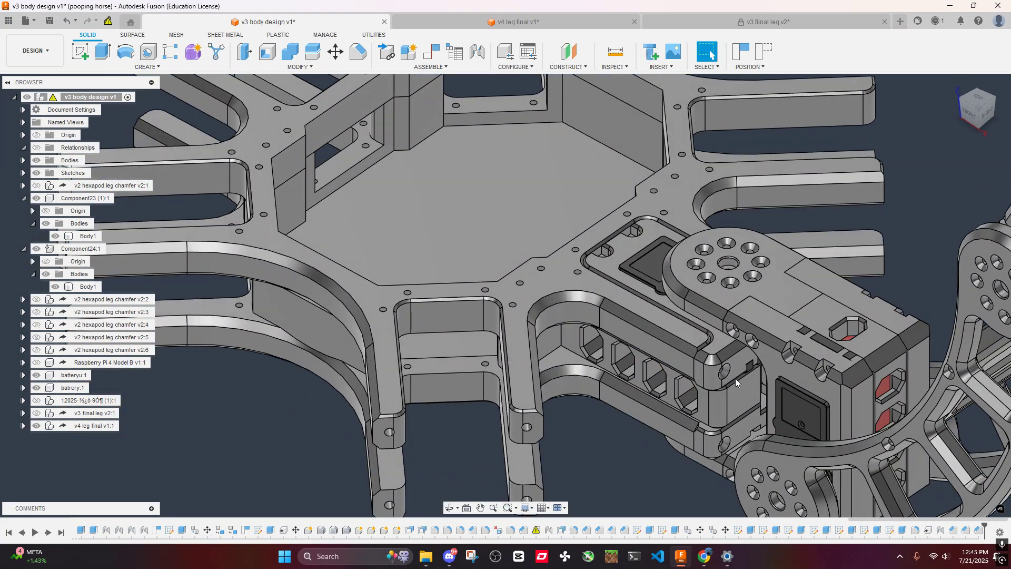
pyautogui.keyDown('shift'); pyautogui.moveTo(663, 338); pyautogui.dragTo(625, 323, button='middle'); pyautogui.keyUp('shift')
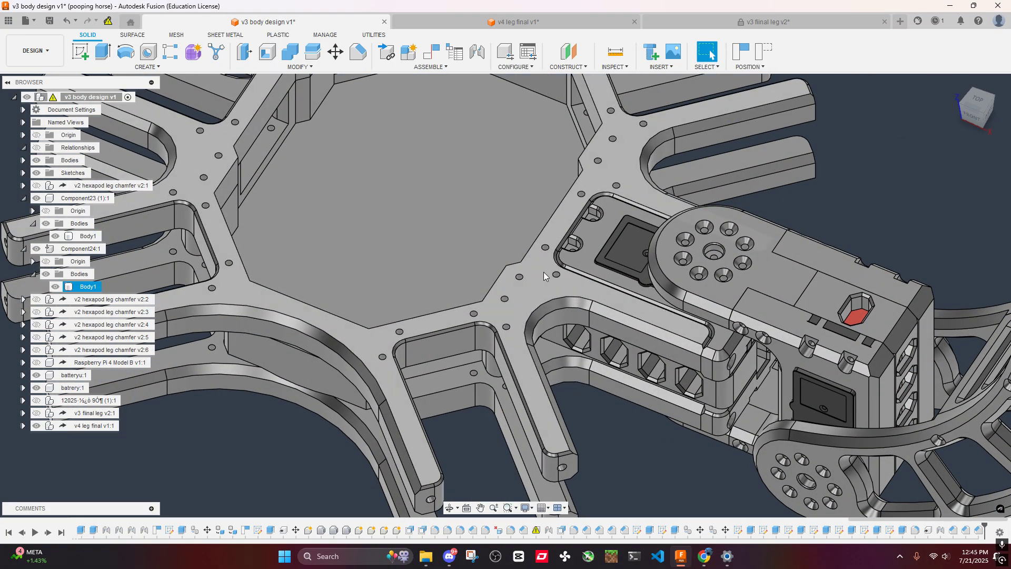
pyautogui.keyDown('shift'); pyautogui.moveTo(628, 334); pyautogui.dragTo(644, 357, button='middle'); pyautogui.keyUp('shift')
pyautogui.scroll(-4, 644, 357)
pyautogui.keyDown('shift'); pyautogui.moveTo(650, 205); pyautogui.dragTo(681, 313, button='middle'); pyautogui.keyUp('shift')
pyautogui.scroll(5, 682, 282)
pyautogui.scroll(5, 681, 313)
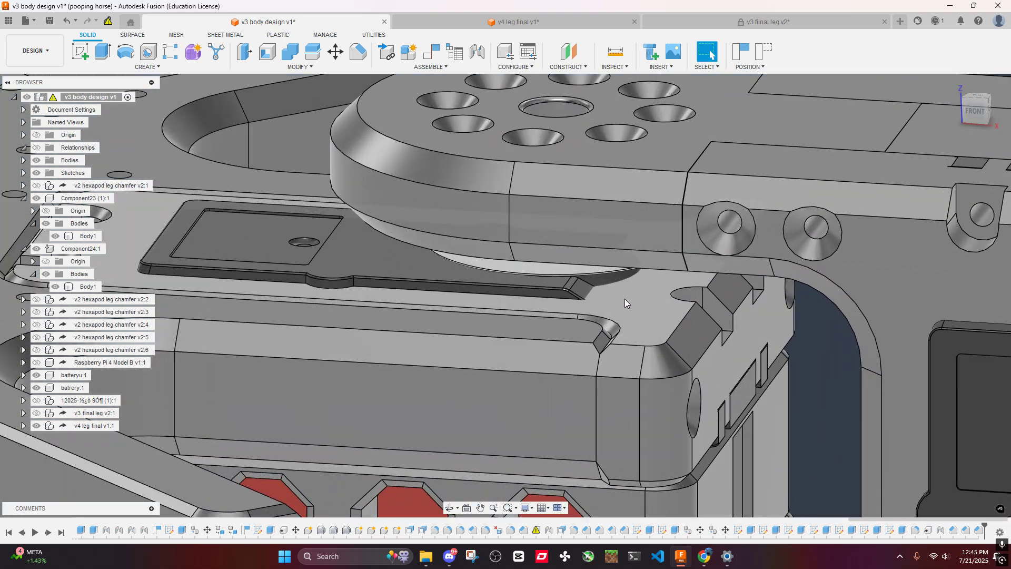
pyautogui.moveTo(624, 298); pyautogui.dragTo(667, 322, button='middle')
pyautogui.scroll(5, 732, 319)
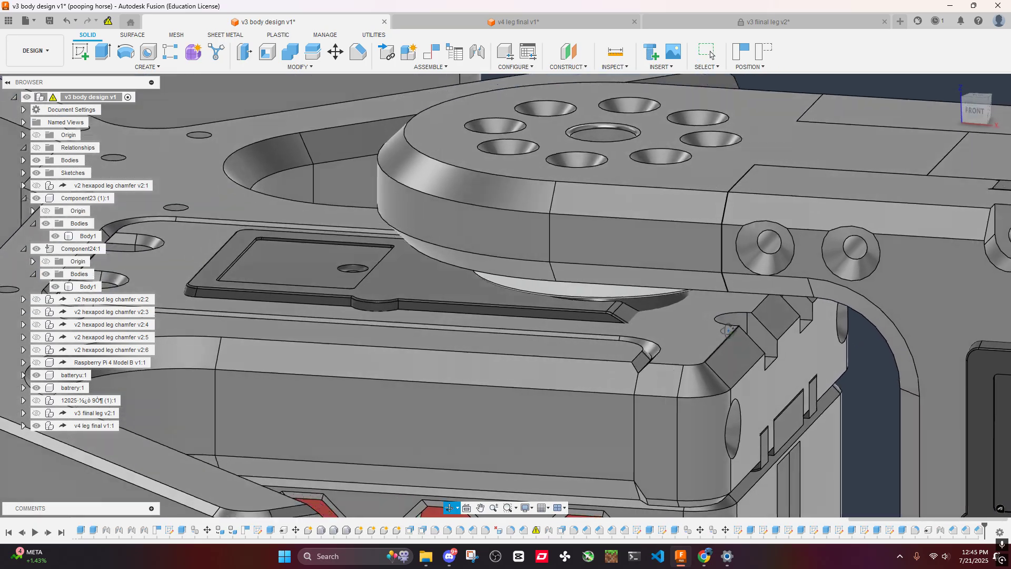
# - Chamfer the upper edges of the two rounded slots at the end of the mounted leg's servo housing by 1 mm
pyautogui.click(742, 307)
pyautogui.scroll(3, 753, 303)
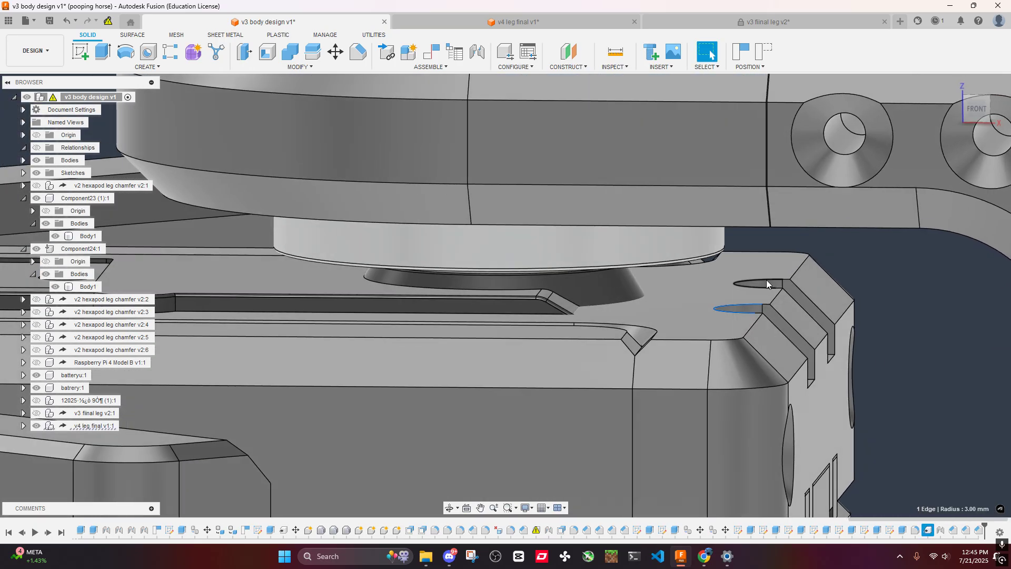
pyautogui.keyDown('ctrl'); pyautogui.click(766, 280); pyautogui.keyUp('ctrl')
pyautogui.click(359, 52)
pyautogui.write('1')
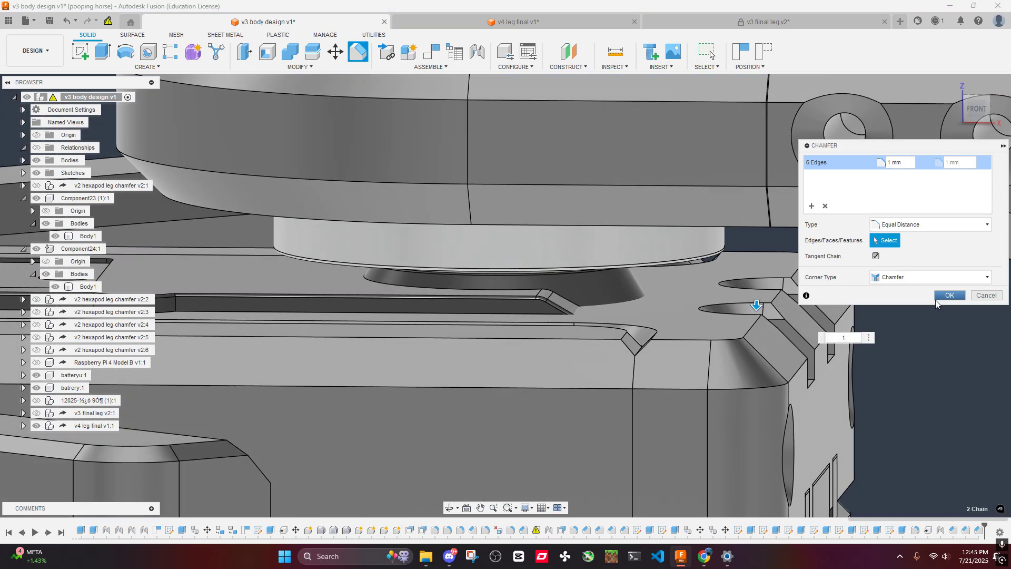
pyautogui.click(936, 296)
pyautogui.scroll(-6, 685, 271)
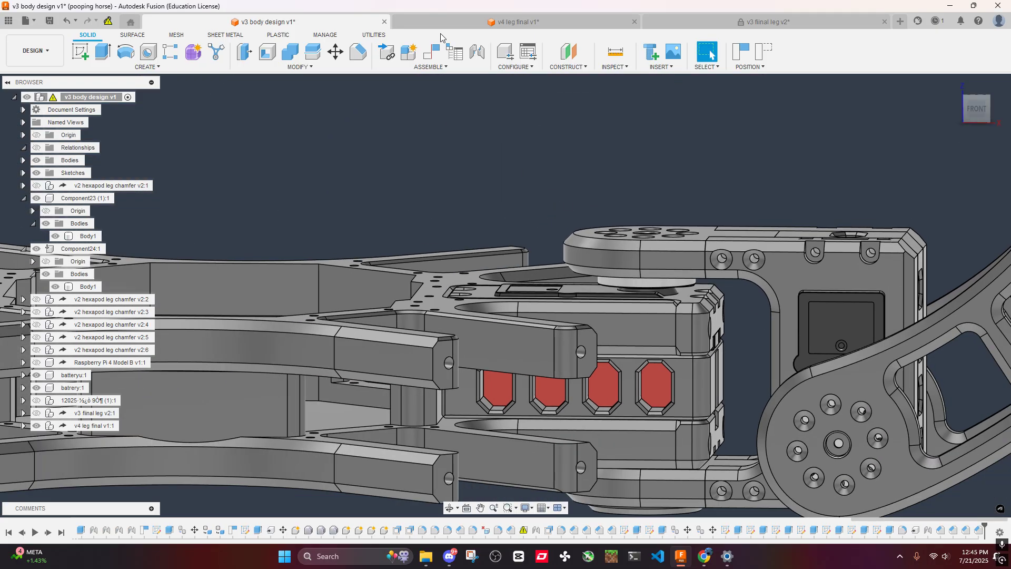
# - In the v4 leg final design, chamfer the same two rounded slot edges on the servo housing by 1 mm
pyautogui.click(459, 23)
pyautogui.scroll(-3, 545, 171)
pyautogui.moveTo(519, 158)
pyautogui.keyDown('shift'); pyautogui.mouseDown(button='middle')
pyautogui.moveTo(569, 203)
pyautogui.moveTo(508, 141)
pyautogui.mouseUp(button='middle'); pyautogui.keyUp('shift')
pyautogui.scroll(4, 494, 183)
pyautogui.scroll(3, 741, 198)
pyautogui.moveTo(744, 198); pyautogui.dragTo(711, 226, button='middle')
pyautogui.scroll(6, 696, 260)
pyautogui.click(703, 245)
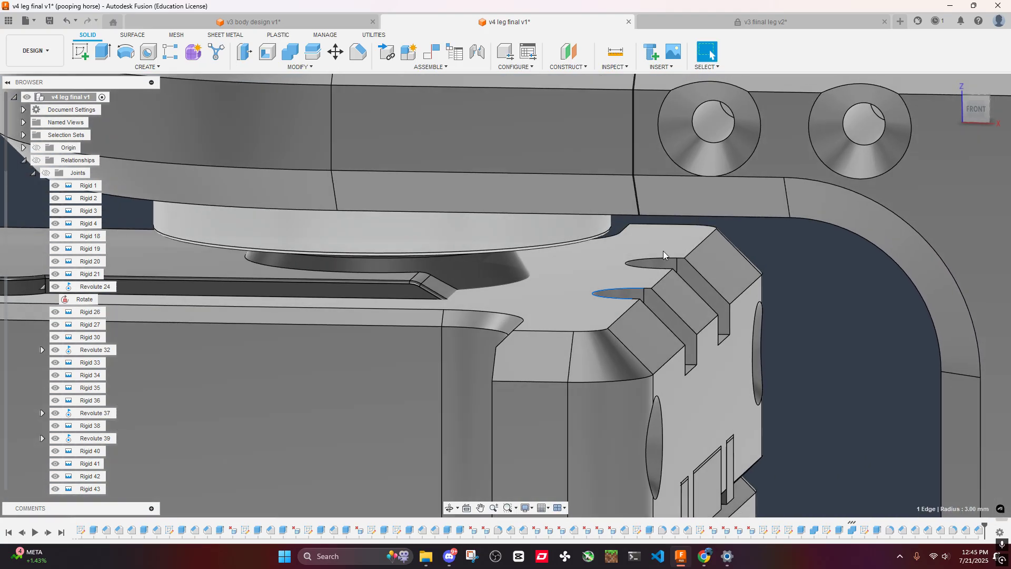
pyautogui.keyDown('shift'); pyautogui.click(656, 257); pyautogui.keyUp('shift')
pyautogui.click(358, 52)
pyautogui.write('1')
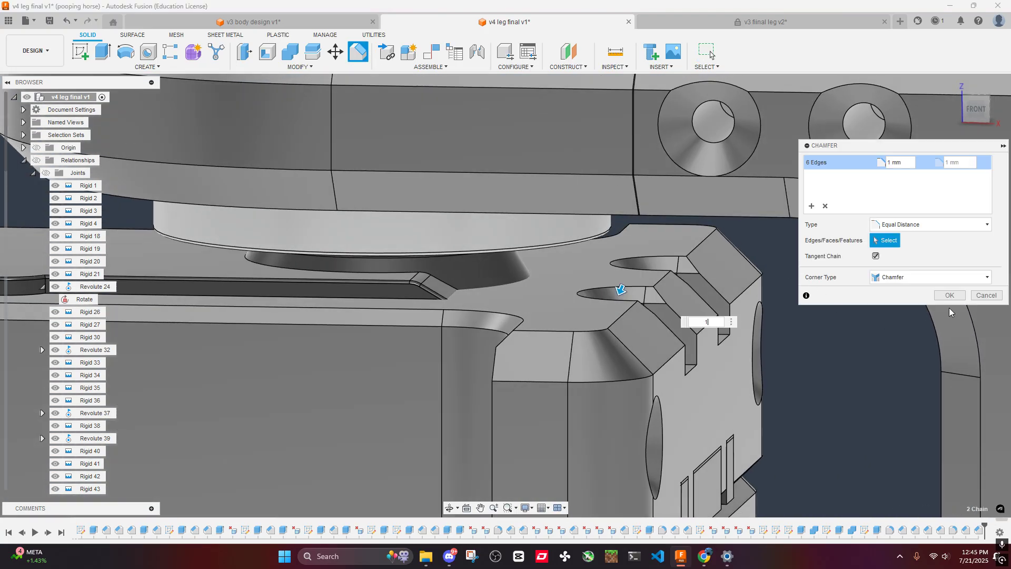
pyautogui.click(955, 298)
# - Examine the leg's servo housing, and return to the v3 body design to check the leg mounted between the arms
pyautogui.scroll(-6, 711, 295)
pyautogui.keyDown('shift'); pyautogui.moveTo(437, 279); pyautogui.dragTo(528, 304, button='middle'); pyautogui.keyUp('shift')
pyautogui.scroll(3, 528, 305)
pyautogui.scroll(-6, 526, 304)
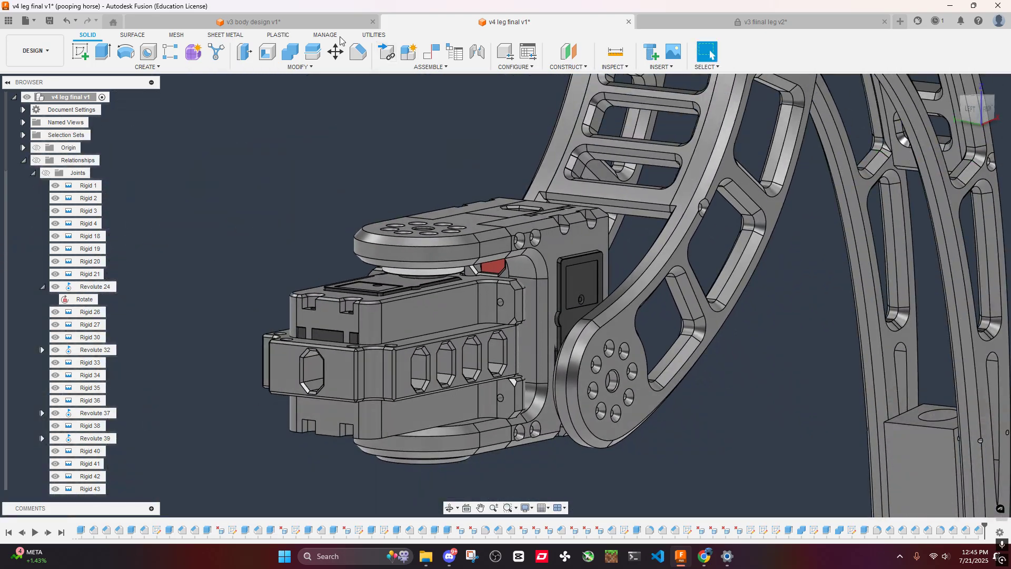
pyautogui.click(321, 23)
pyautogui.keyDown('shift'); pyautogui.moveTo(569, 261); pyautogui.dragTo(538, 313, button='middle'); pyautogui.keyUp('shift')
pyautogui.scroll(6, 539, 313)
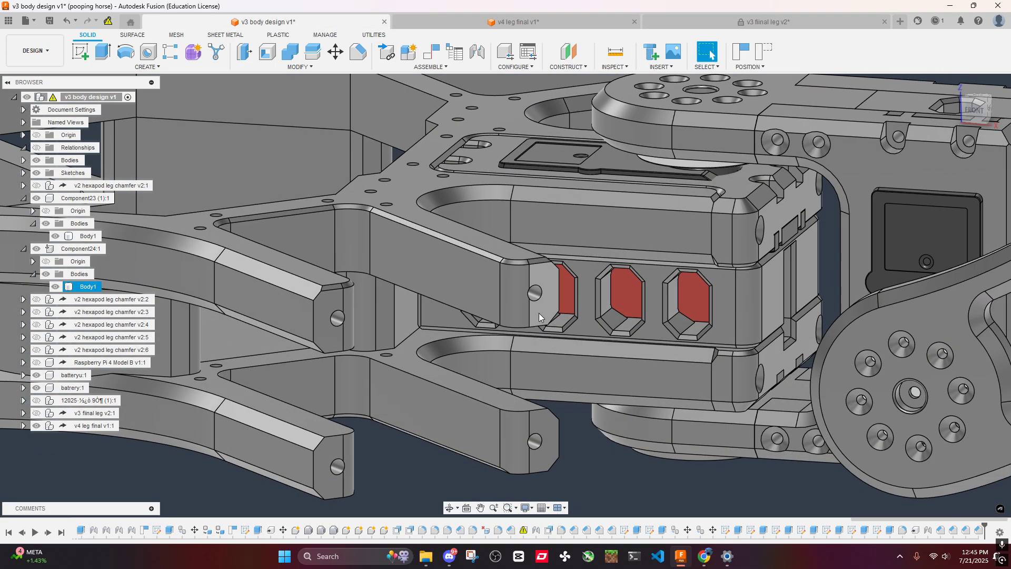
pyautogui.scroll(-2, 540, 303)
pyautogui.scroll(-3, 539, 299)
pyautogui.hotkey('alt', 'z')
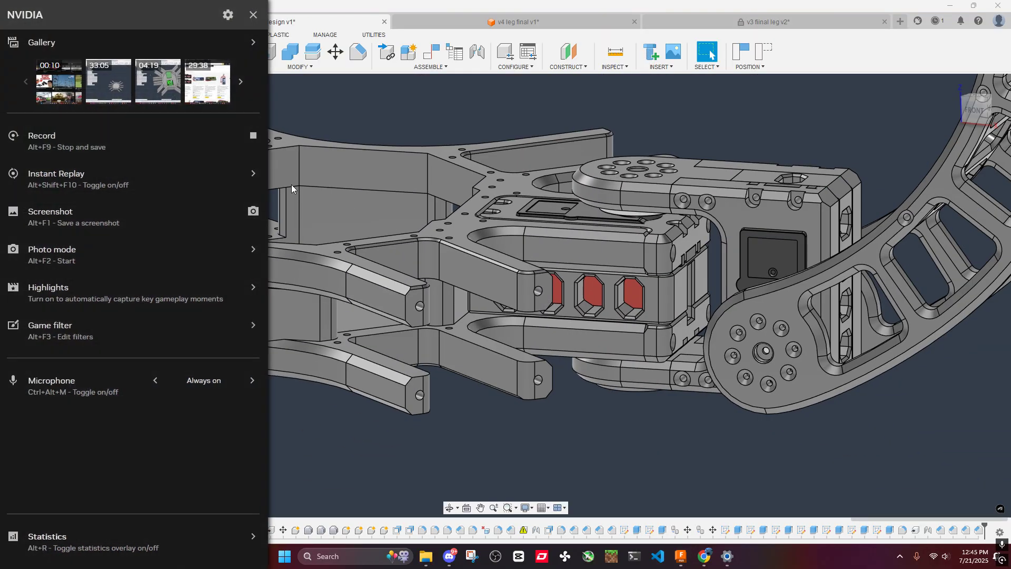